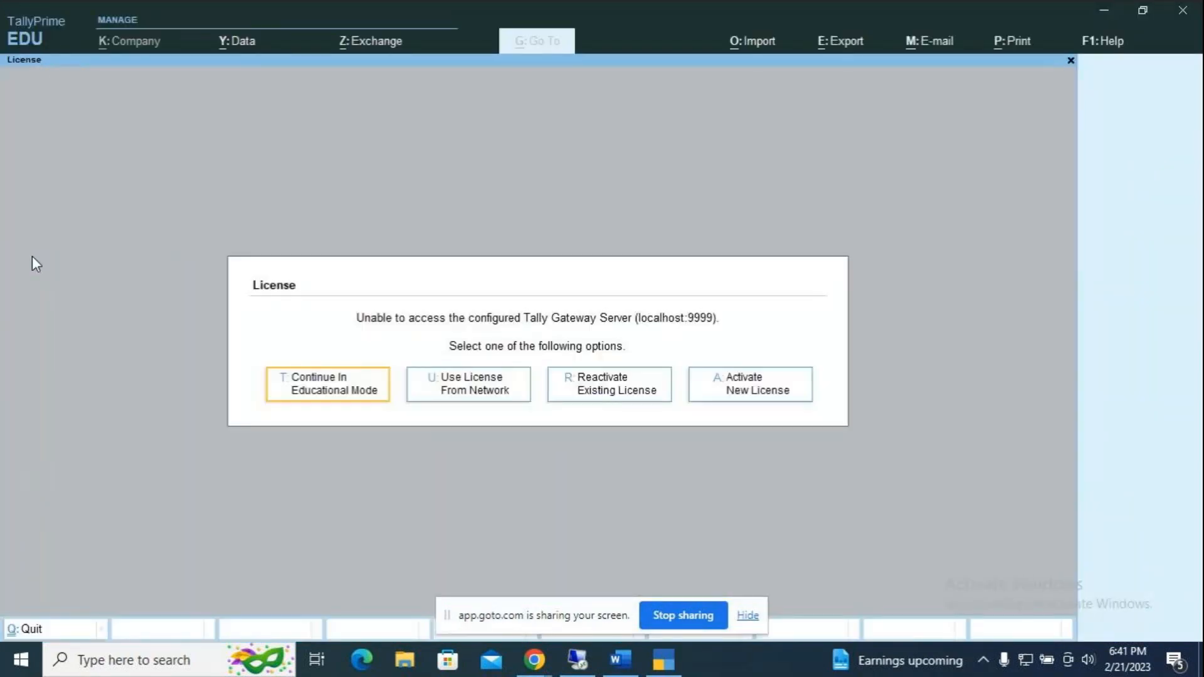
Step: Continue in Educational Mode and move down the company list toward MCC TDS Trading Co
{"action": "left_click", "coordinate": [337, 390]}
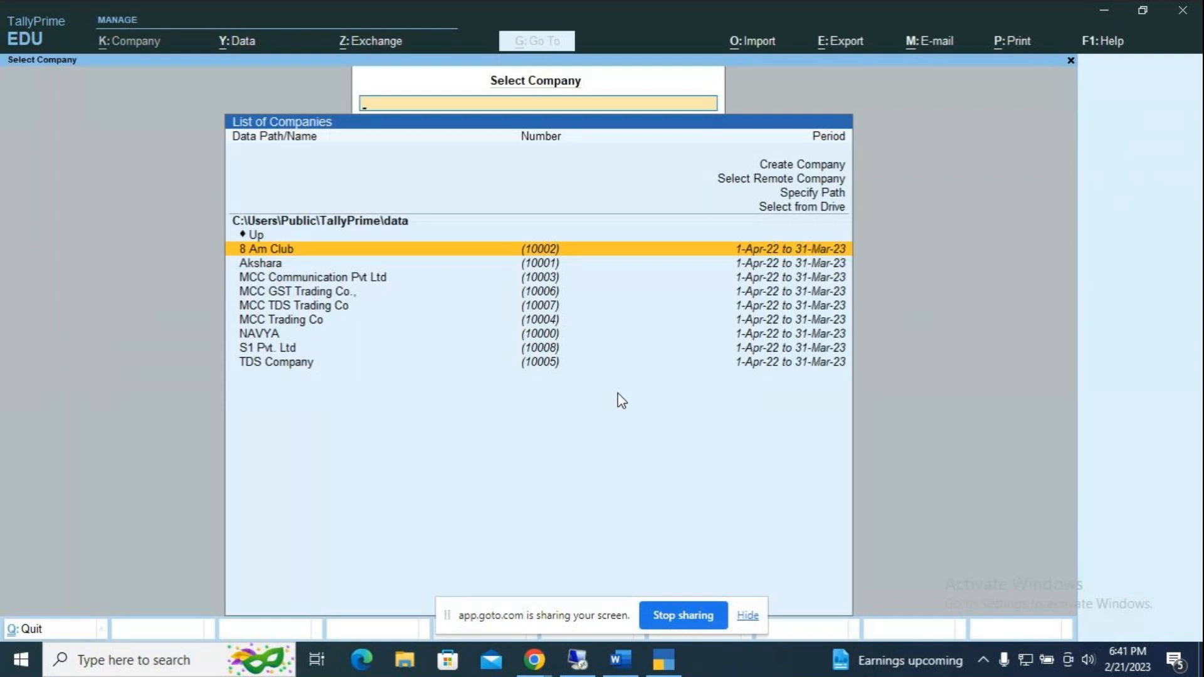
{"action": "key", "text": "Down"}
{"action": "key", "text": "Down"}
{"action": "key", "text": "Down"}
{"action": "key", "text": "Down"}
Step: Open MCC TDS Trading Co's Day Book for the period 1-4-2022 to 31-3-2023
{"action": "key", "text": "Return"}
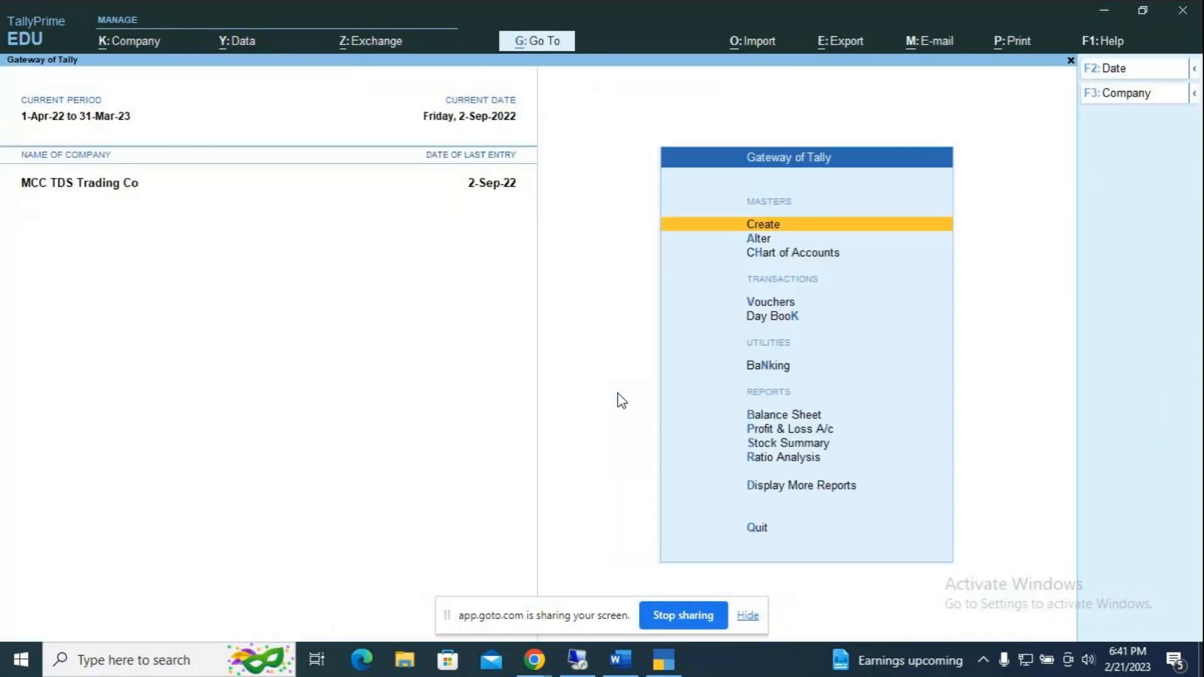
{"action": "key", "text": "Down"}
{"action": "key", "text": "Down"}
{"action": "key", "text": "Down"}
{"action": "key", "text": "Down"}
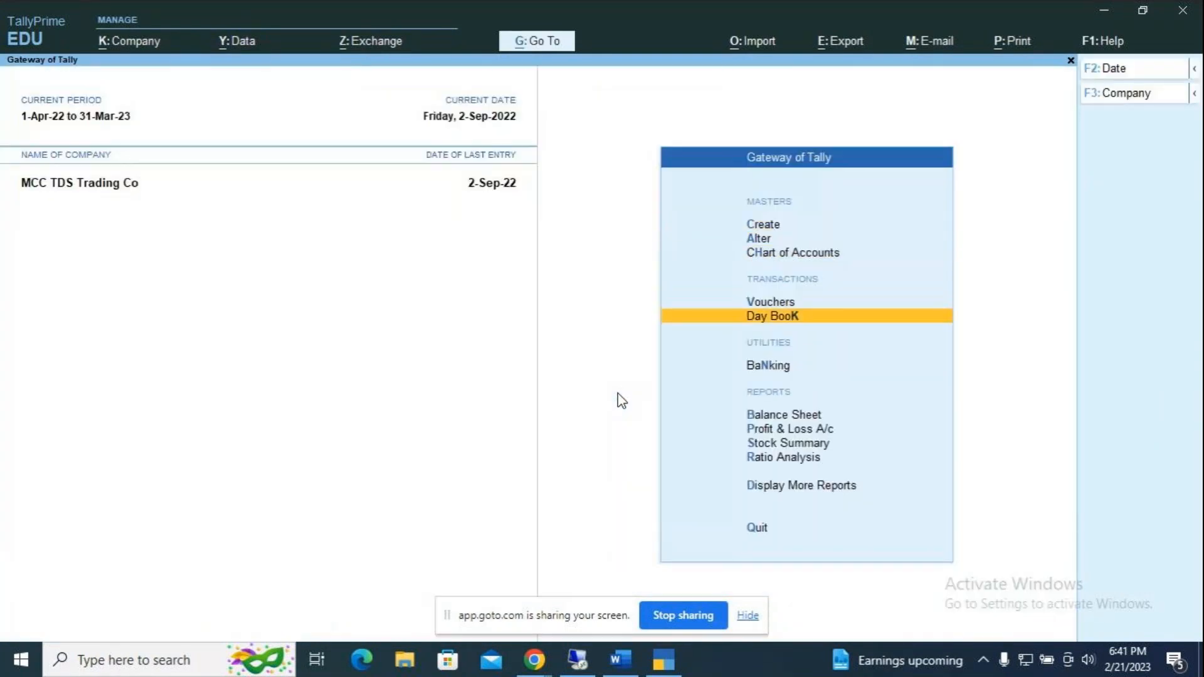
{"action": "key", "text": "Return"}
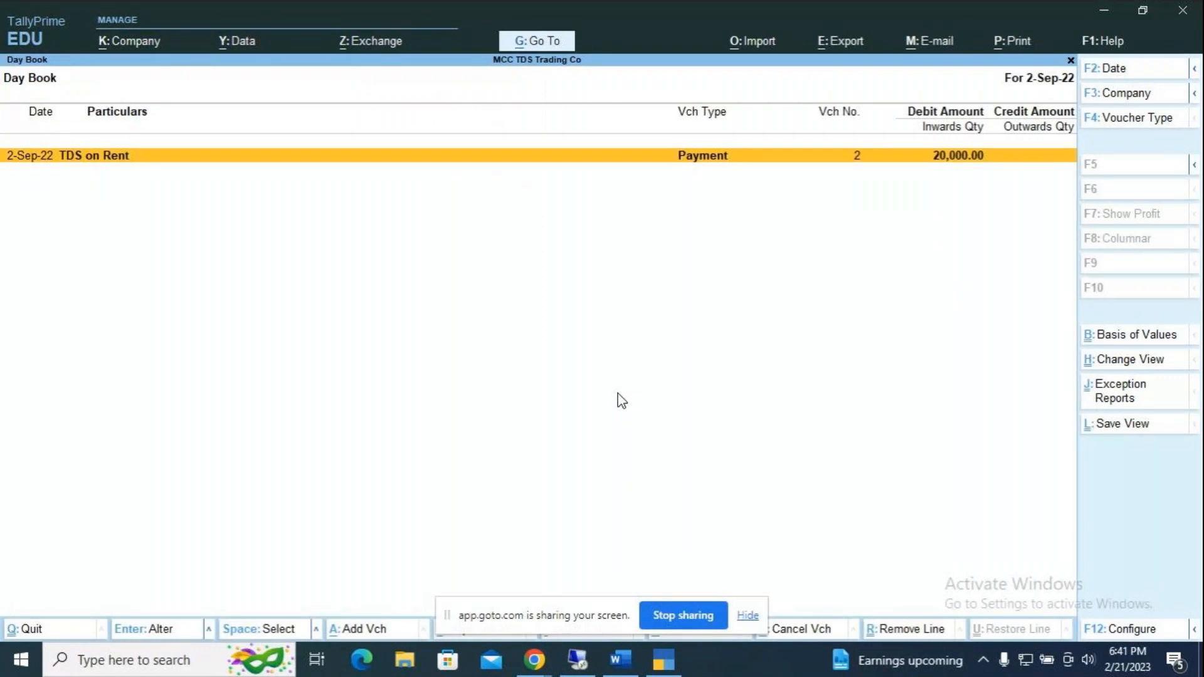
{"action": "key", "text": "alt"}
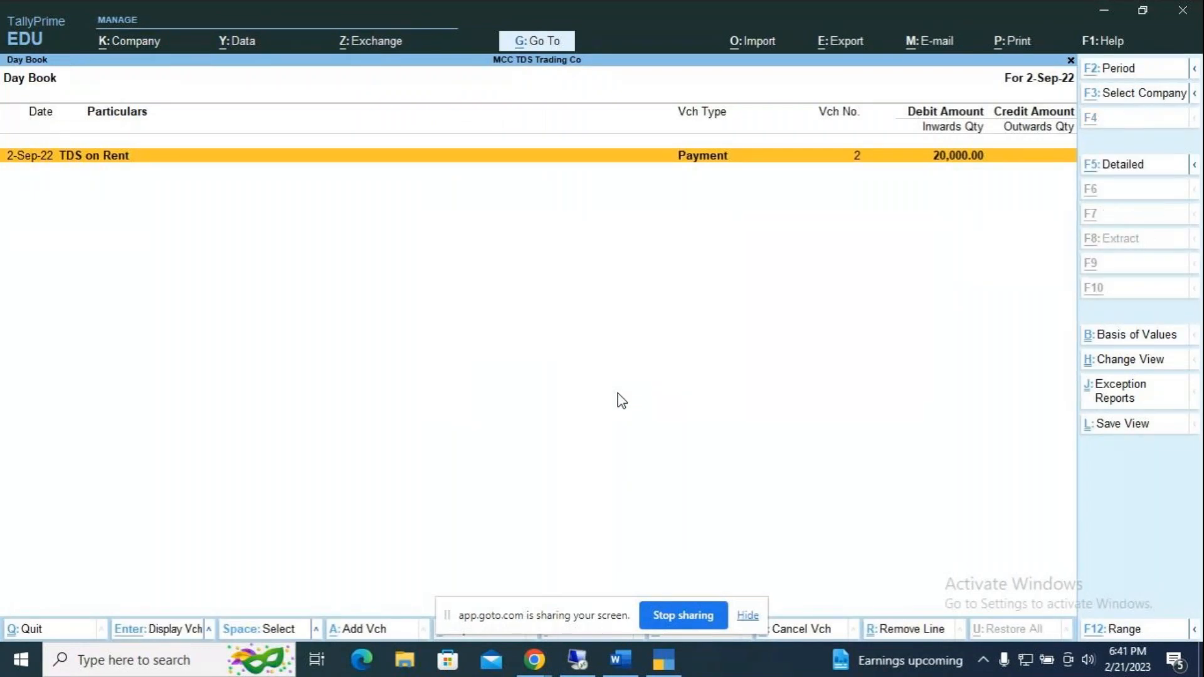
{"action": "key", "text": "F2"}
{"action": "type", "text": "1-4"}
{"action": "key", "text": "Return"}
{"action": "type", "text": "3"}
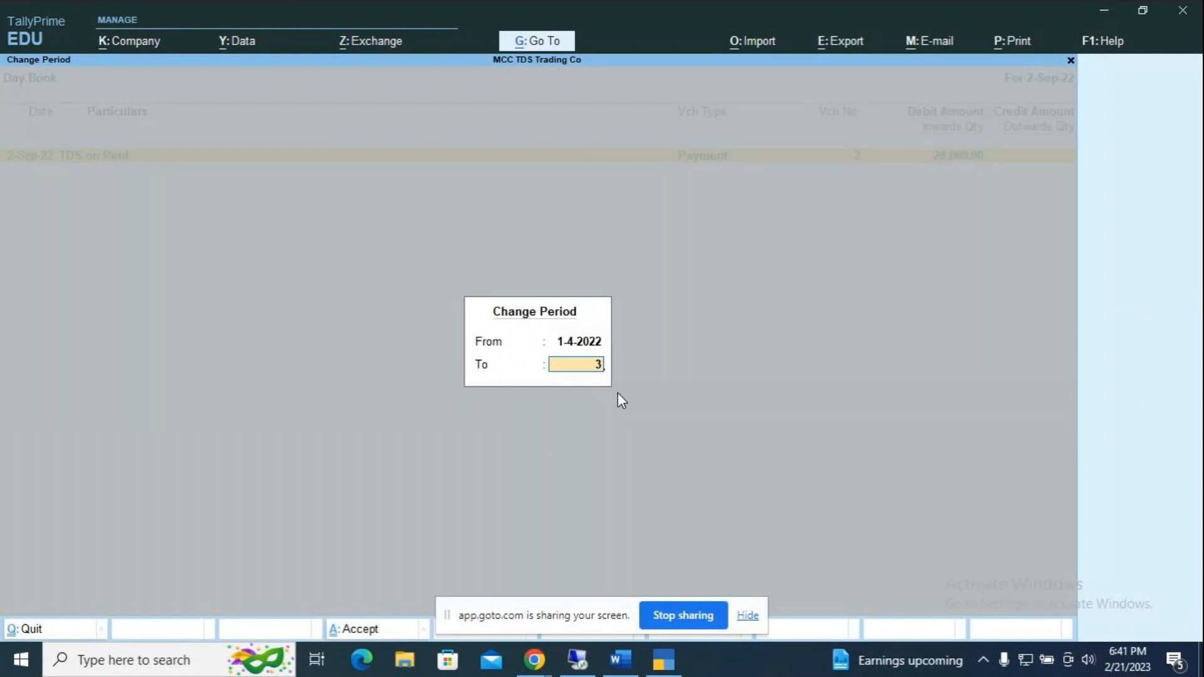
{"action": "type", "text": "1.3"}
{"action": "key", "text": "Return"}
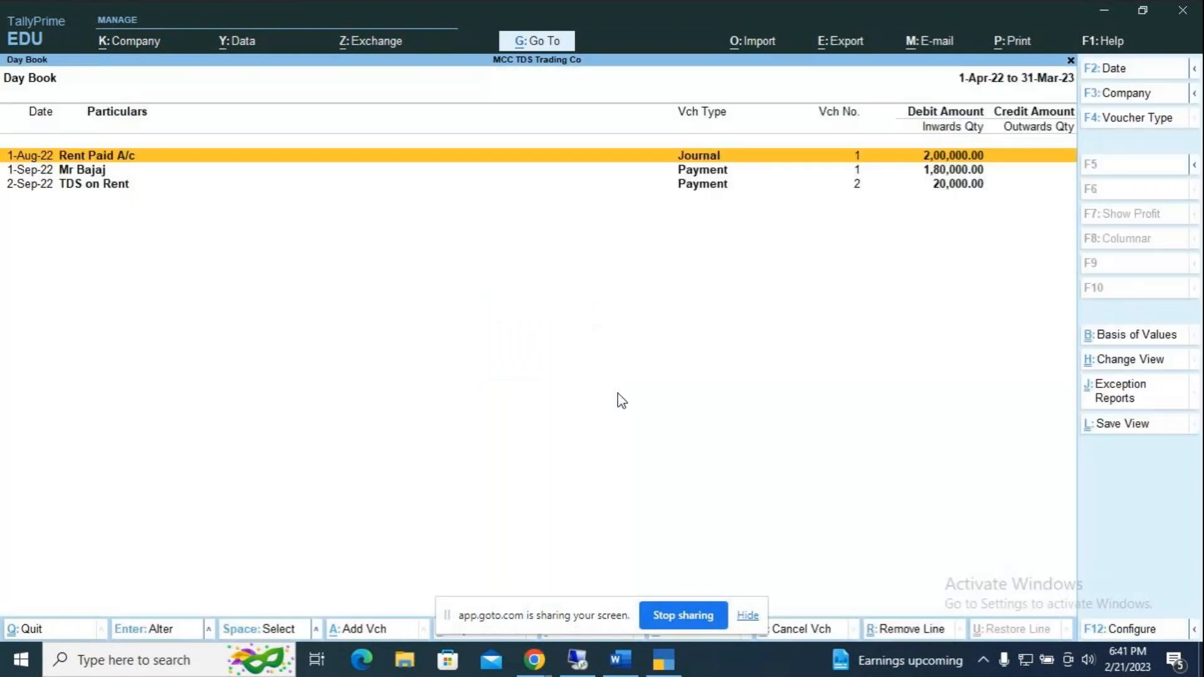
Step: Delete the Rent Paid journal, the owner's payment and the TDS on Rent vouchers
{"action": "key", "text": "Return"}
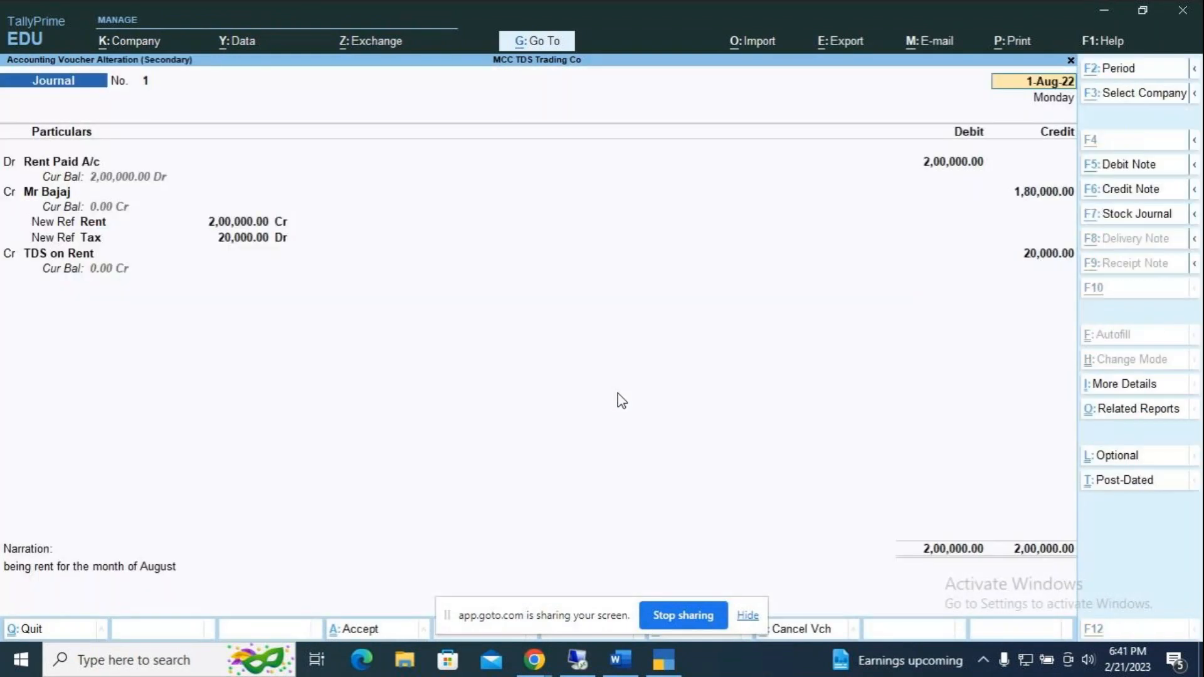
{"action": "key", "text": "alt+d"}
{"action": "key", "text": "y"}
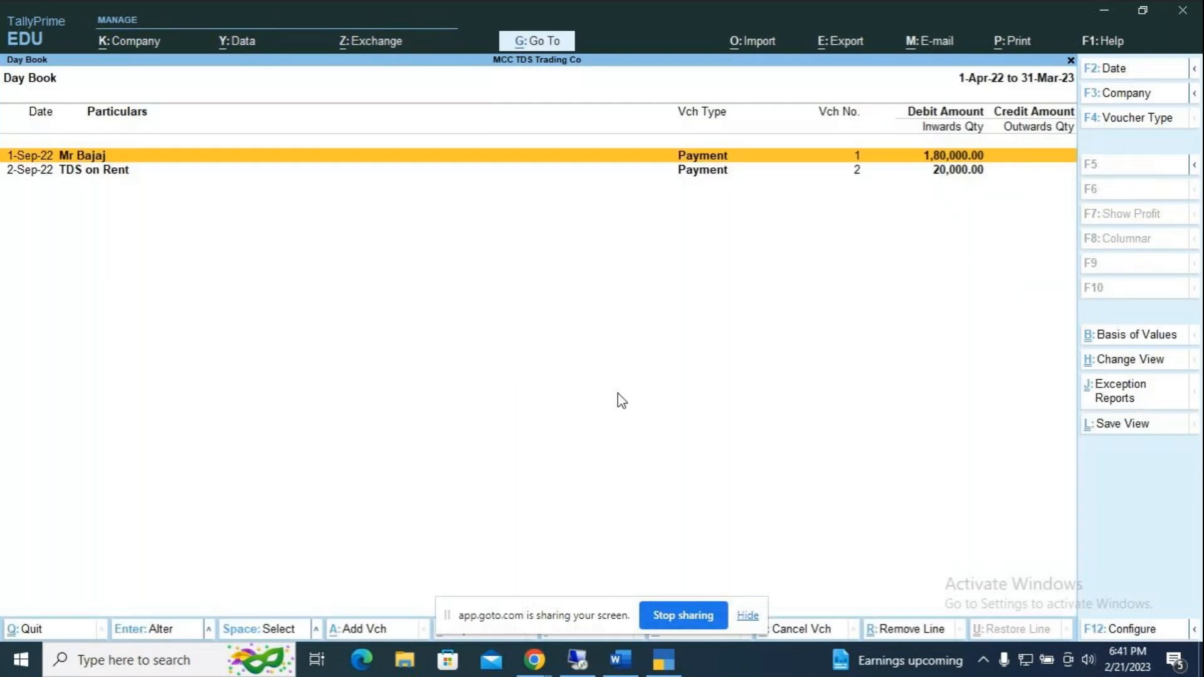
{"action": "key", "text": "Return"}
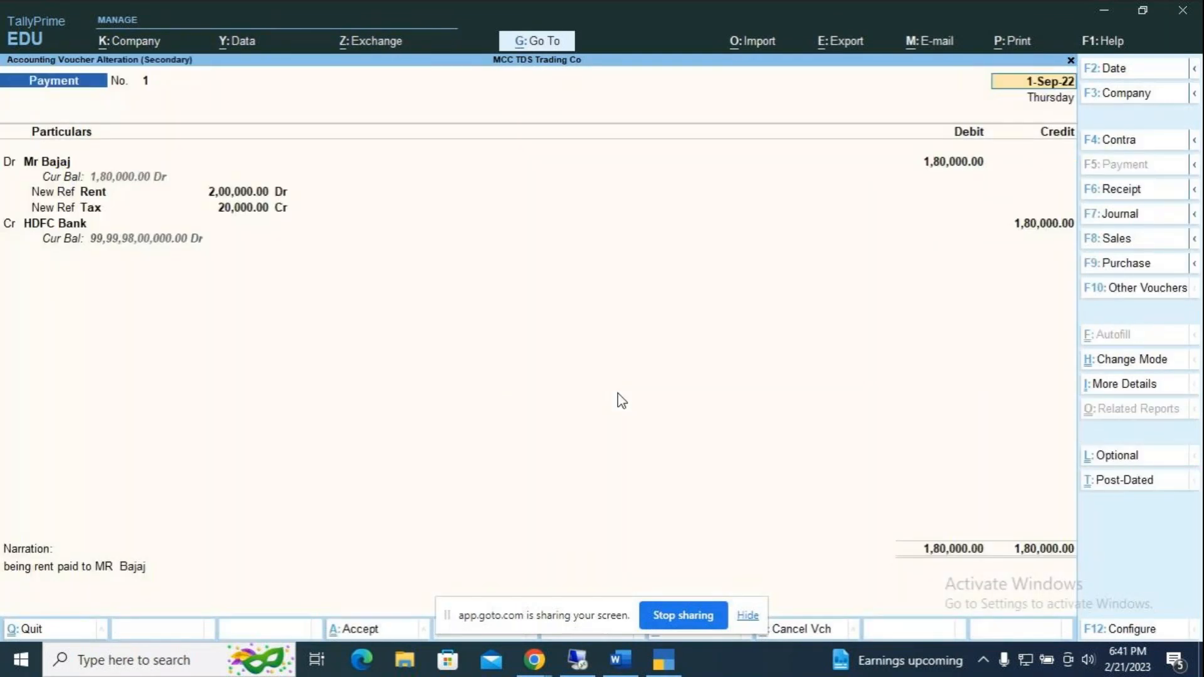
{"action": "key", "text": "alt+d"}
{"action": "key", "text": "y"}
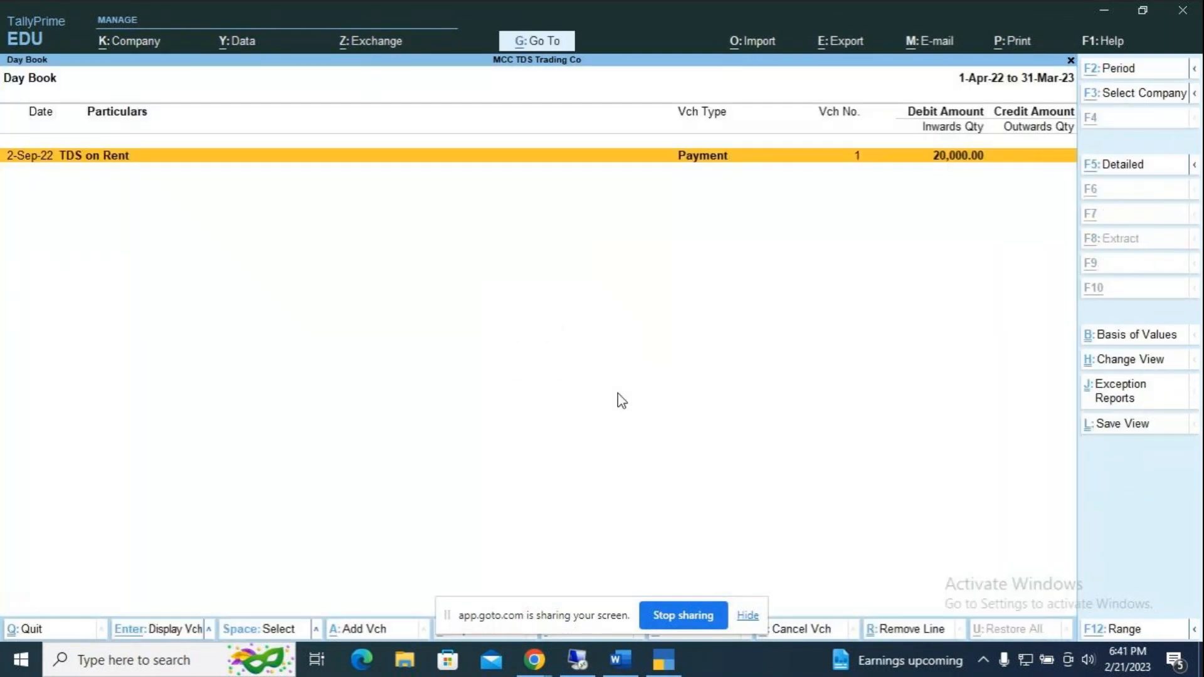
{"action": "key", "text": "Return"}
{"action": "key", "text": "alt+d"}
{"action": "key", "text": "y"}
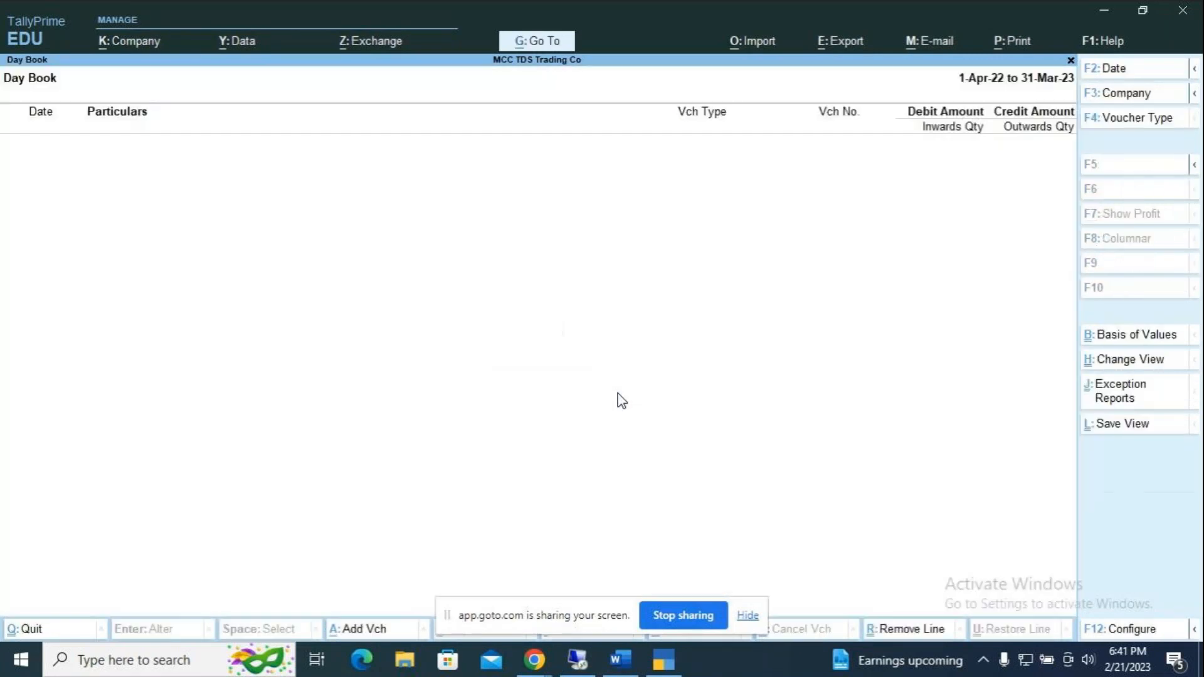
Step: Leave the empty Day Book and start a new voucher entry
{"action": "key", "text": "Escape"}
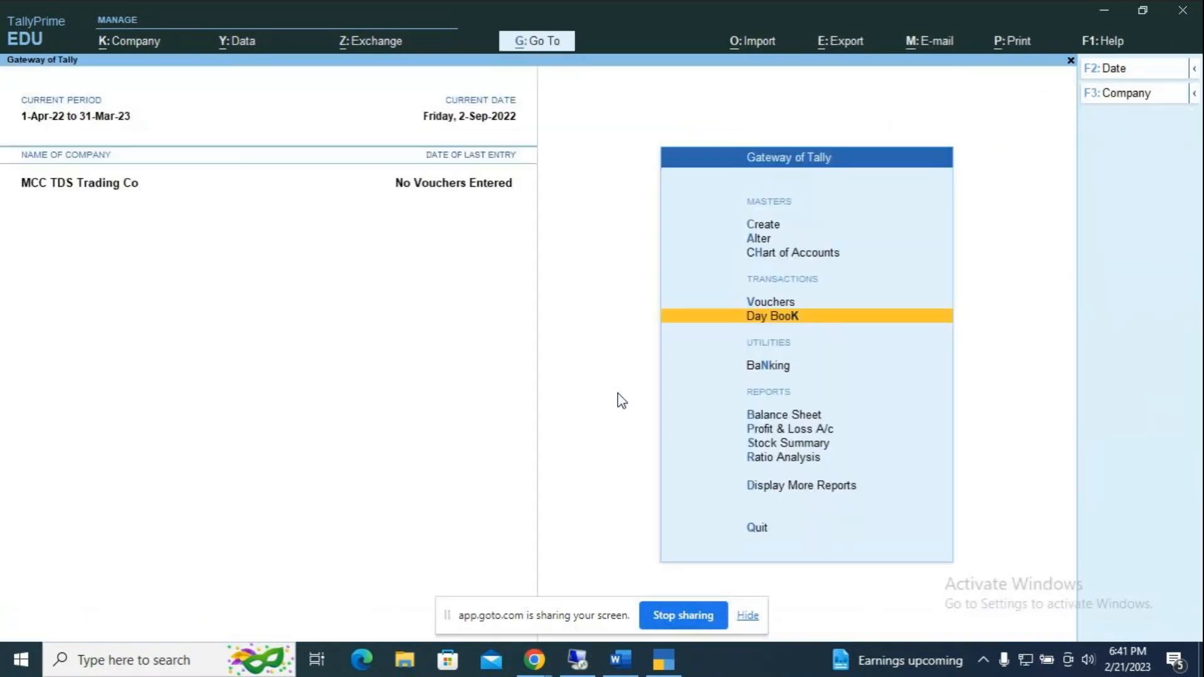
{"action": "key", "text": "Up"}
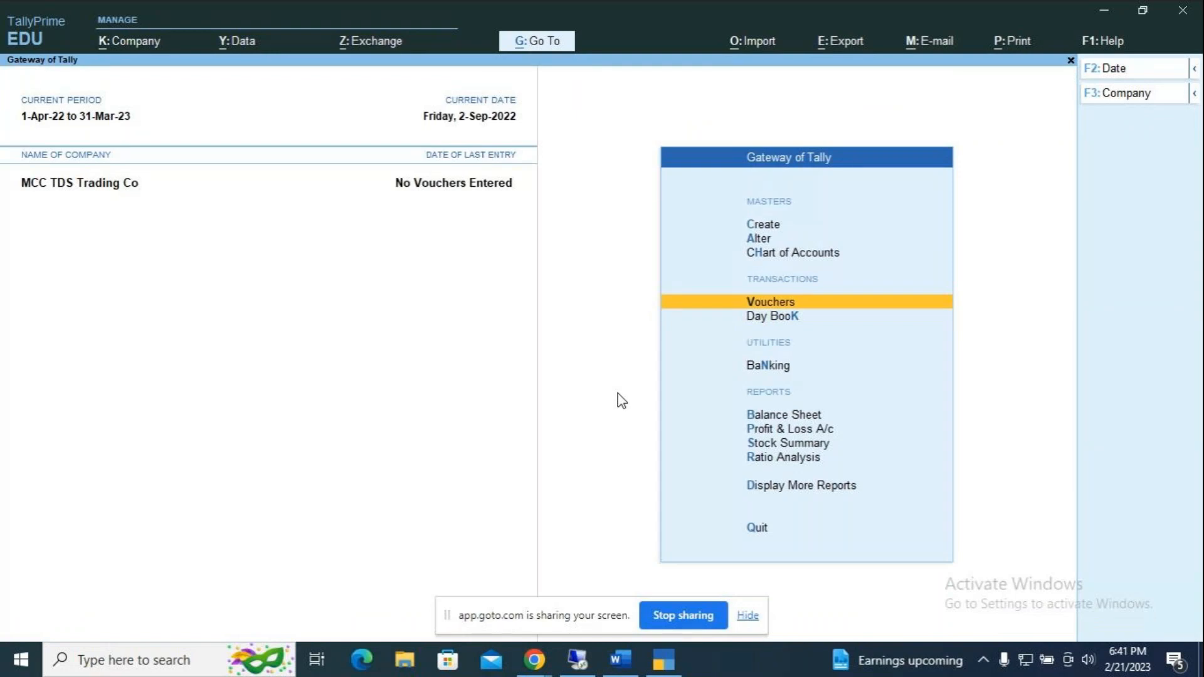
{"action": "key", "text": "Return"}
{"action": "key", "text": "alt+Tab"}
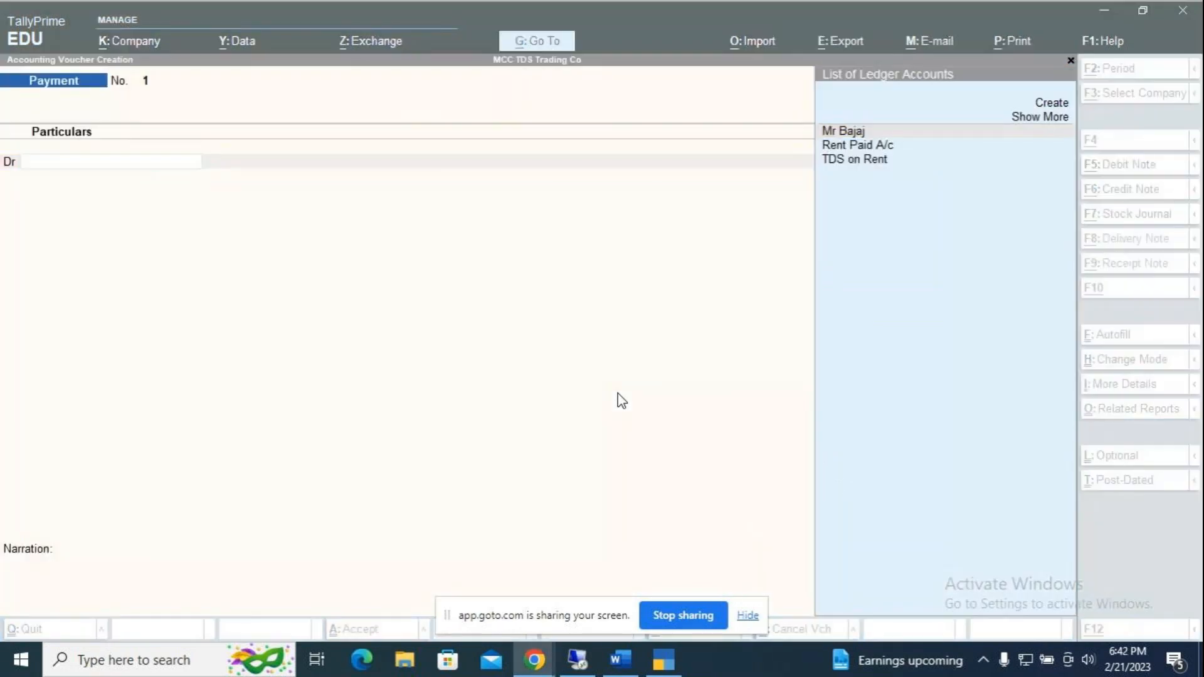
{"action": "key", "text": "alt+Tab"}
{"action": "left_click", "coordinate": [613, 664]}
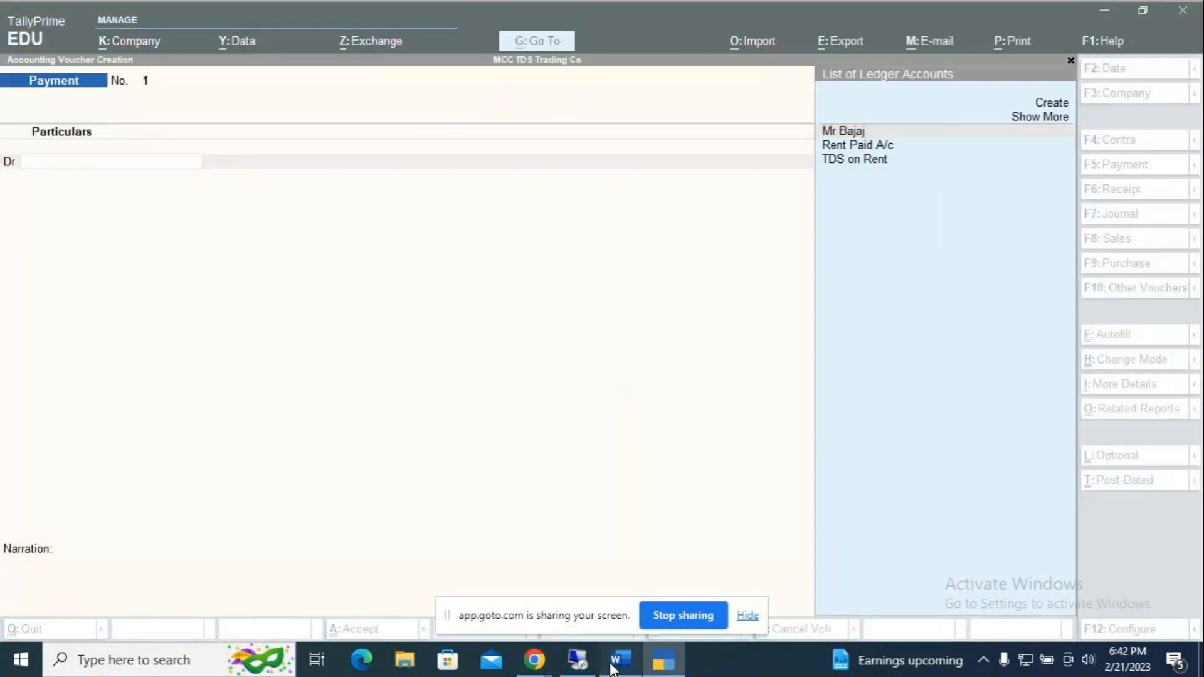
{"action": "scroll", "coordinate": [638, 390], "scroll_direction": "down", "scroll_amount": 12}
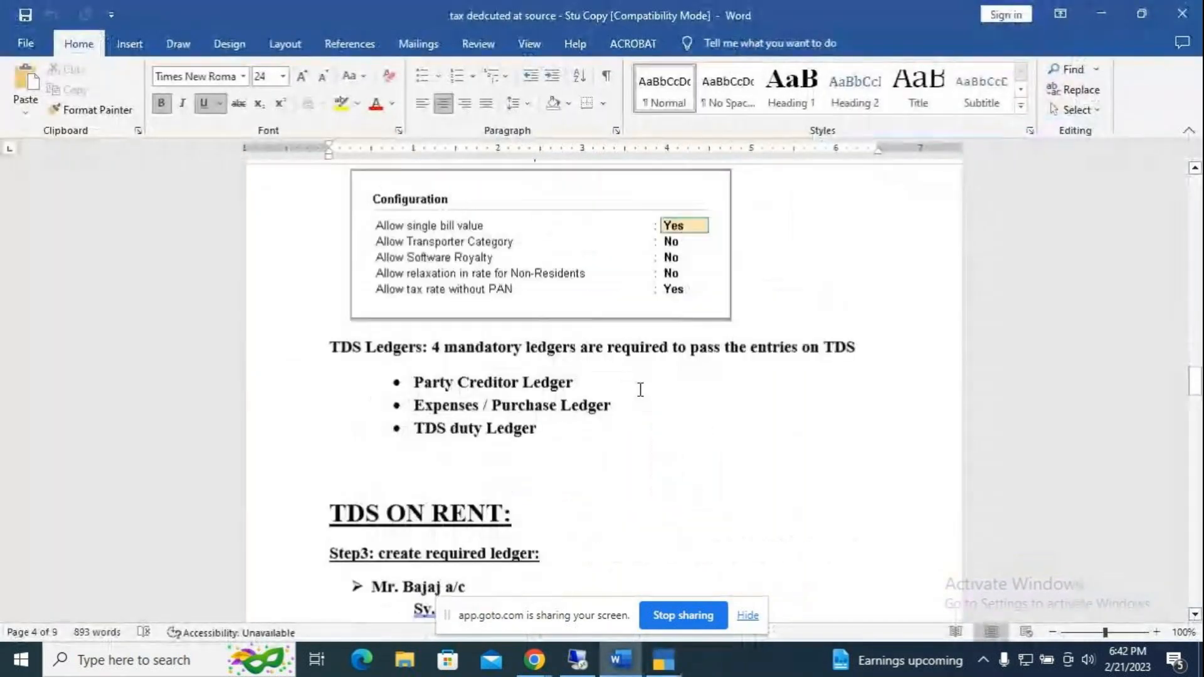
{"action": "scroll", "coordinate": [642, 396], "scroll_direction": "down", "scroll_amount": 6}
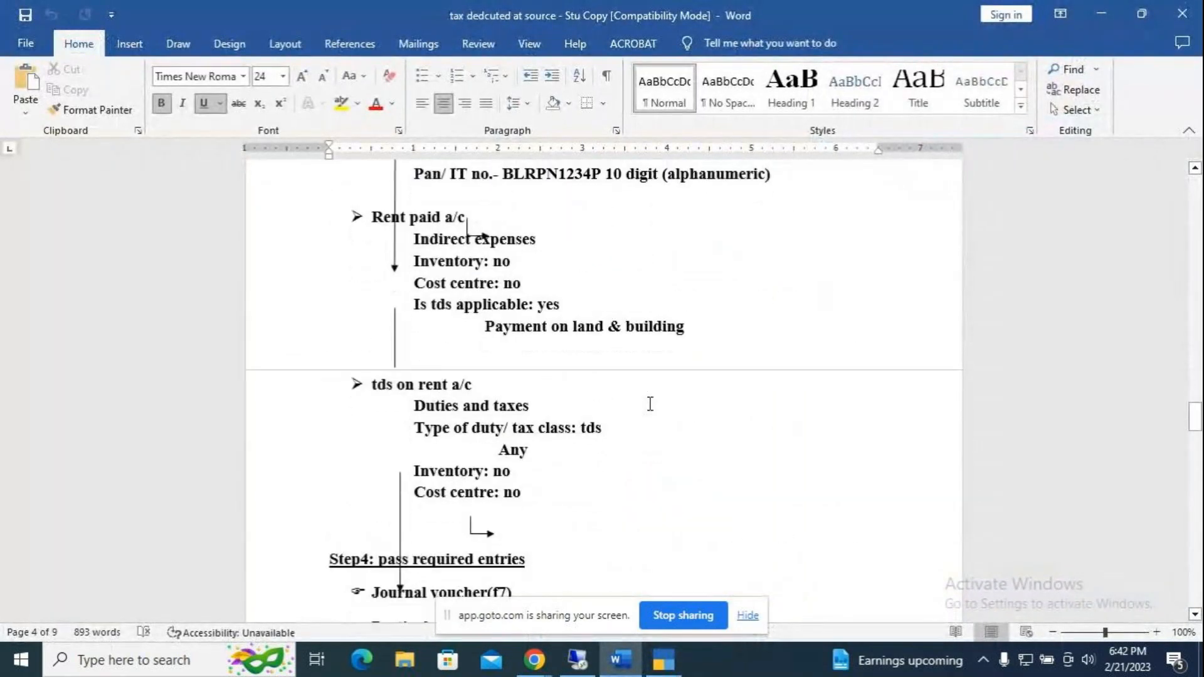
{"action": "scroll", "coordinate": [650, 404], "scroll_direction": "down", "scroll_amount": 5}
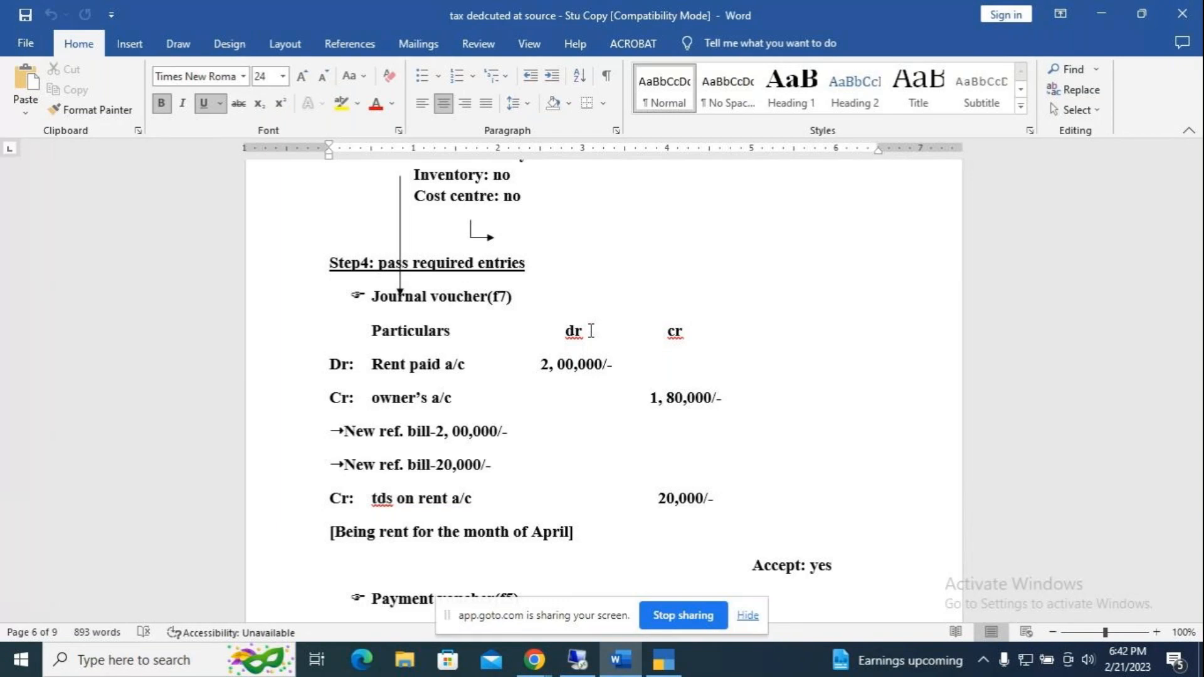
{"action": "key", "text": "alt+Tab"}
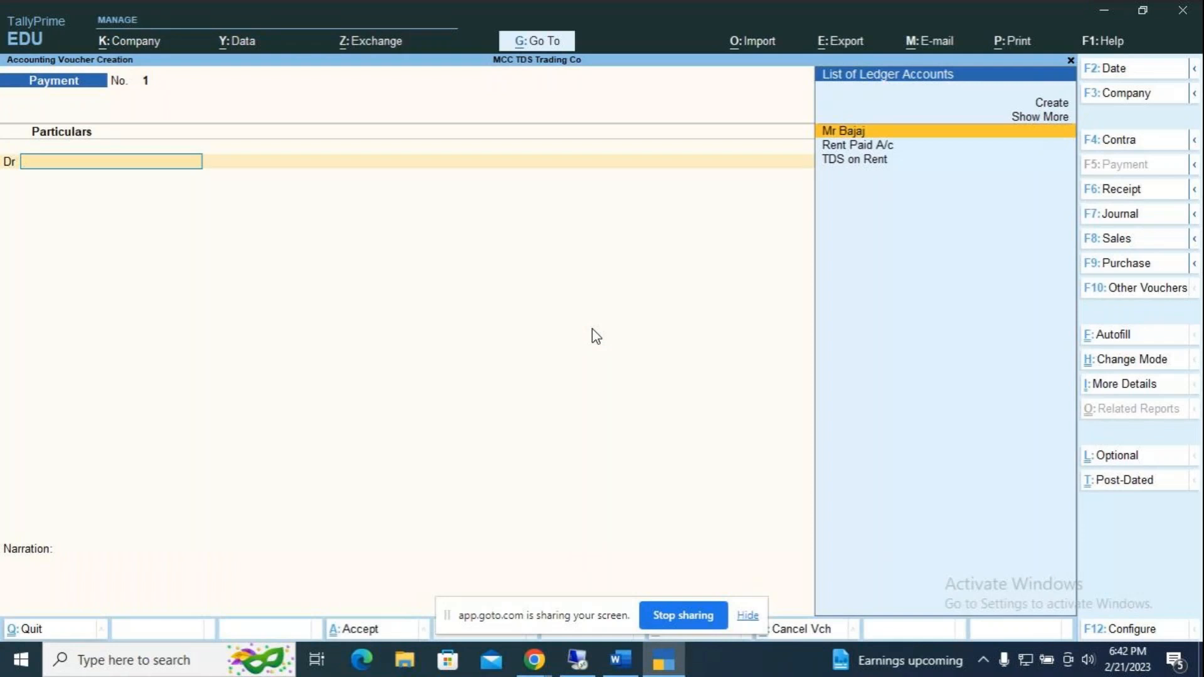
Step: Switch to a Journal voucher dated 1-Aug-22
{"action": "key", "text": "F7"}
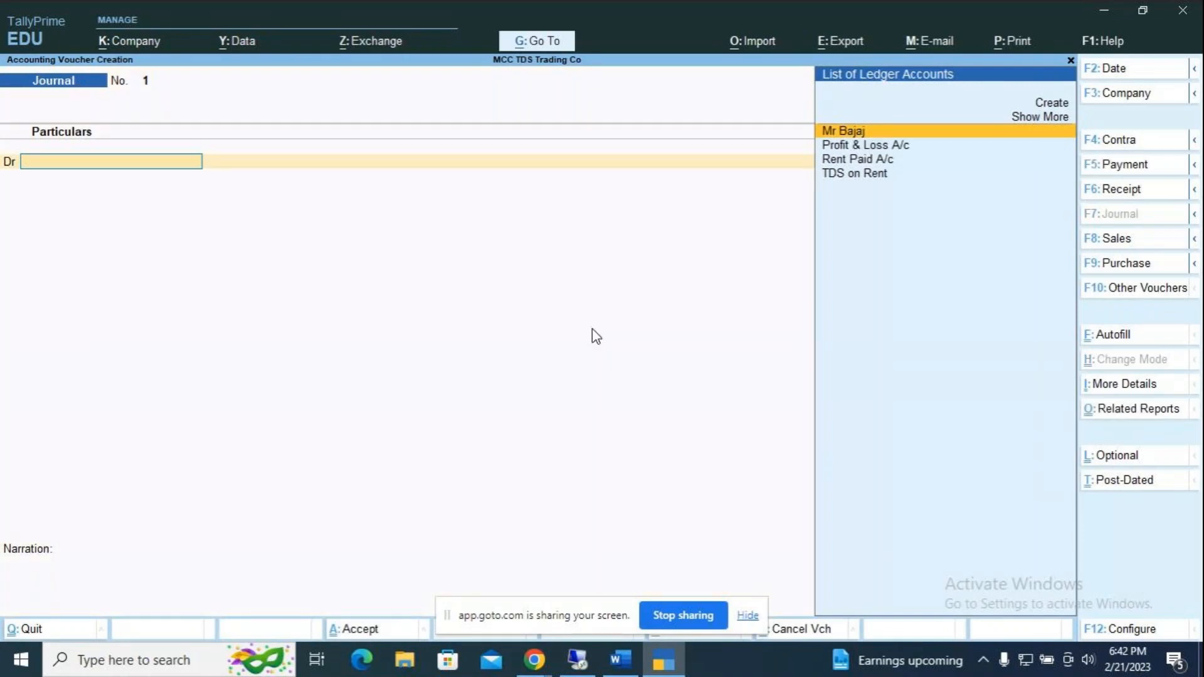
{"action": "key", "text": "F2"}
{"action": "type", "text": "31."}
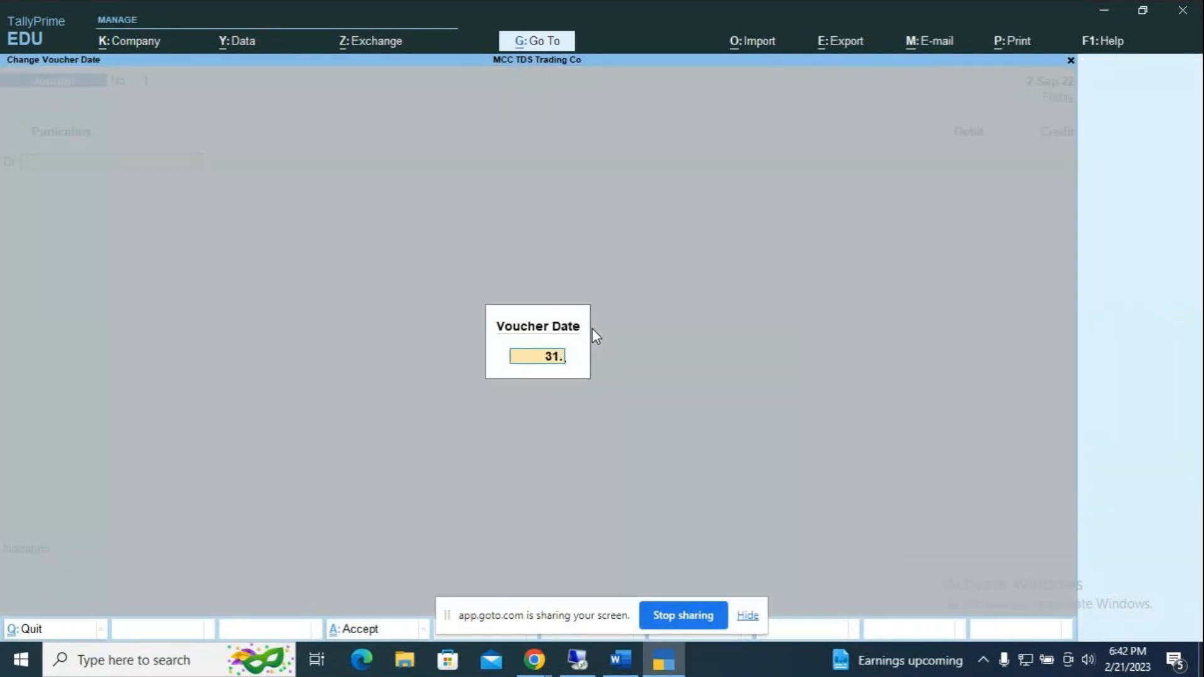
{"action": "key", "text": "BackSpace"}
{"action": "key", "text": "BackSpace"}
{"action": "key", "text": "BackSpace"}
{"action": "type", "text": "1.8"}
{"action": "key", "text": "Return"}
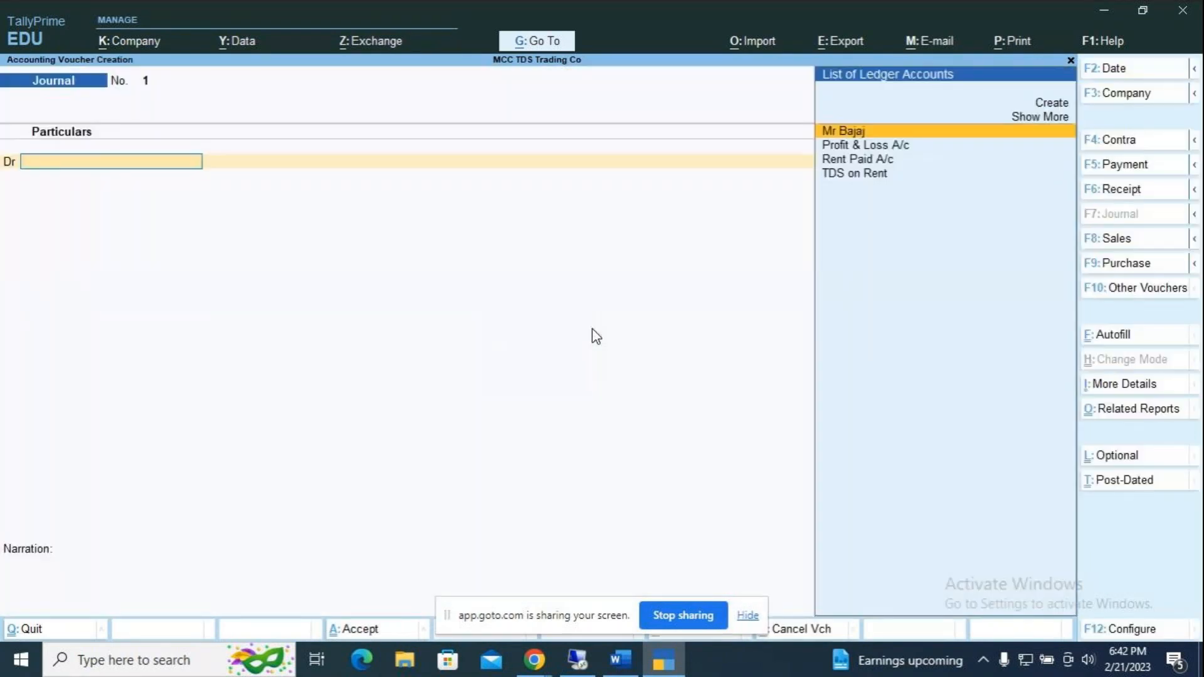
Step: Debit Rent Paid A/c with 2,00,000
{"action": "key", "text": "Down"}
{"action": "key", "text": "Down"}
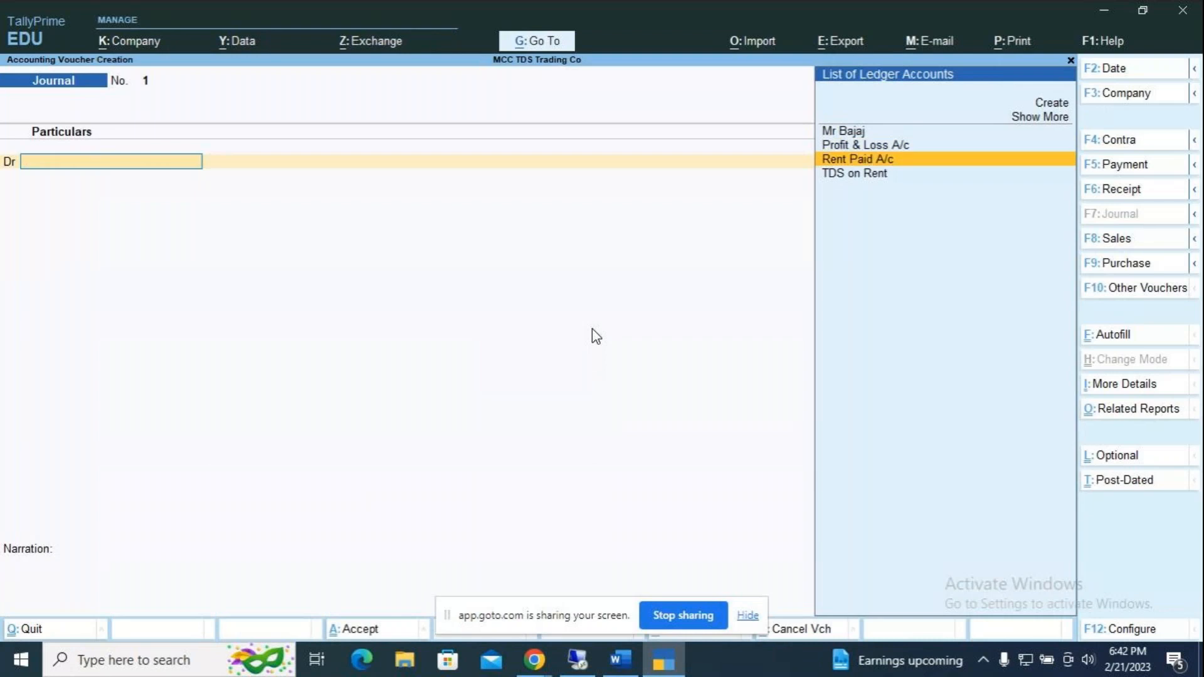
{"action": "key", "text": "Return"}
{"action": "type", "text": "2"}
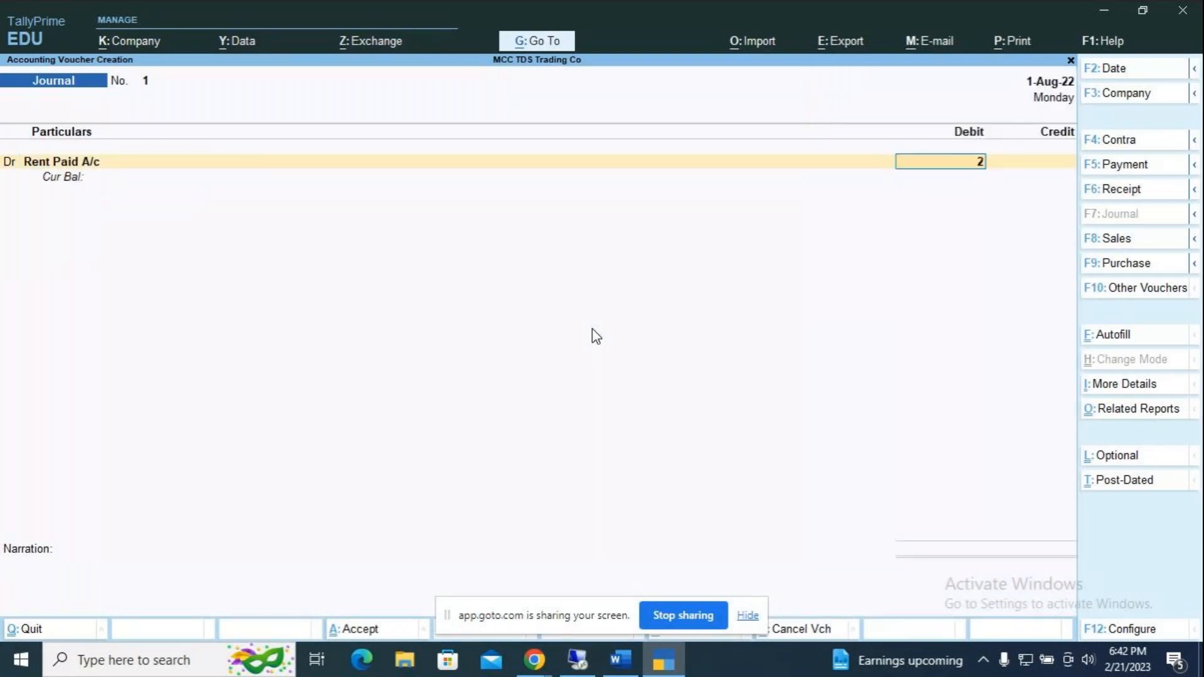
{"action": "type", "text": ",00,000000"}
{"action": "key", "text": "Return"}
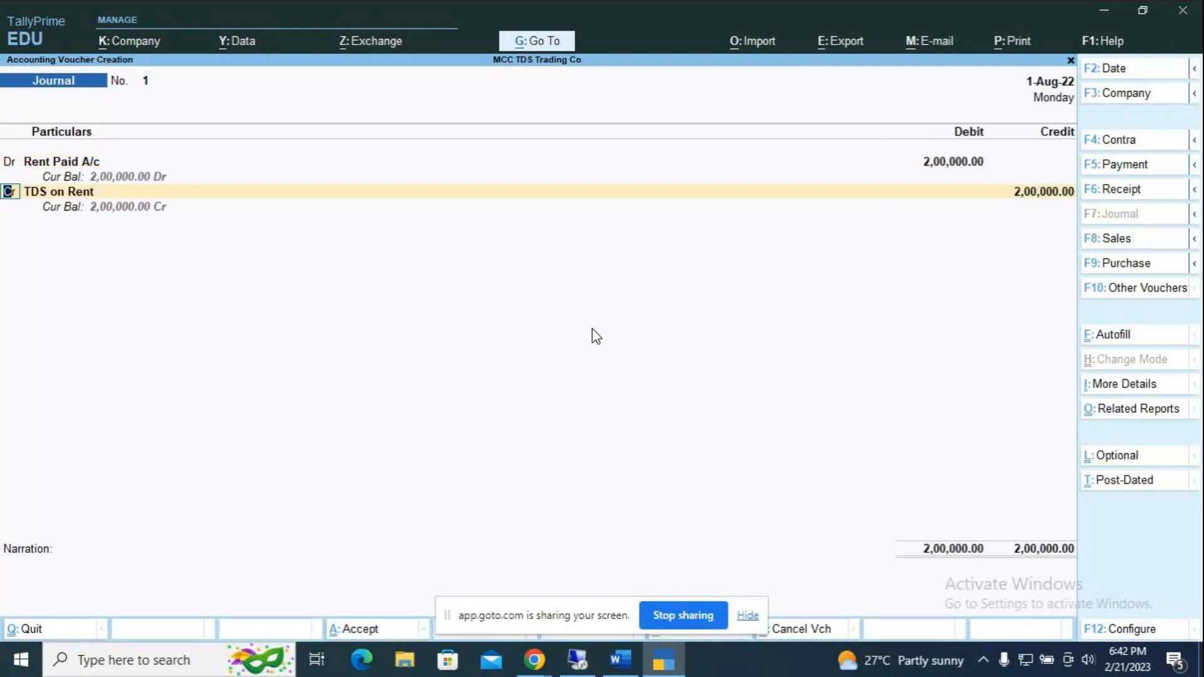
Step: Credit the owner's ledger and begin naming its bill-wise New Ref 'Rent'
{"action": "key", "text": "Return"}
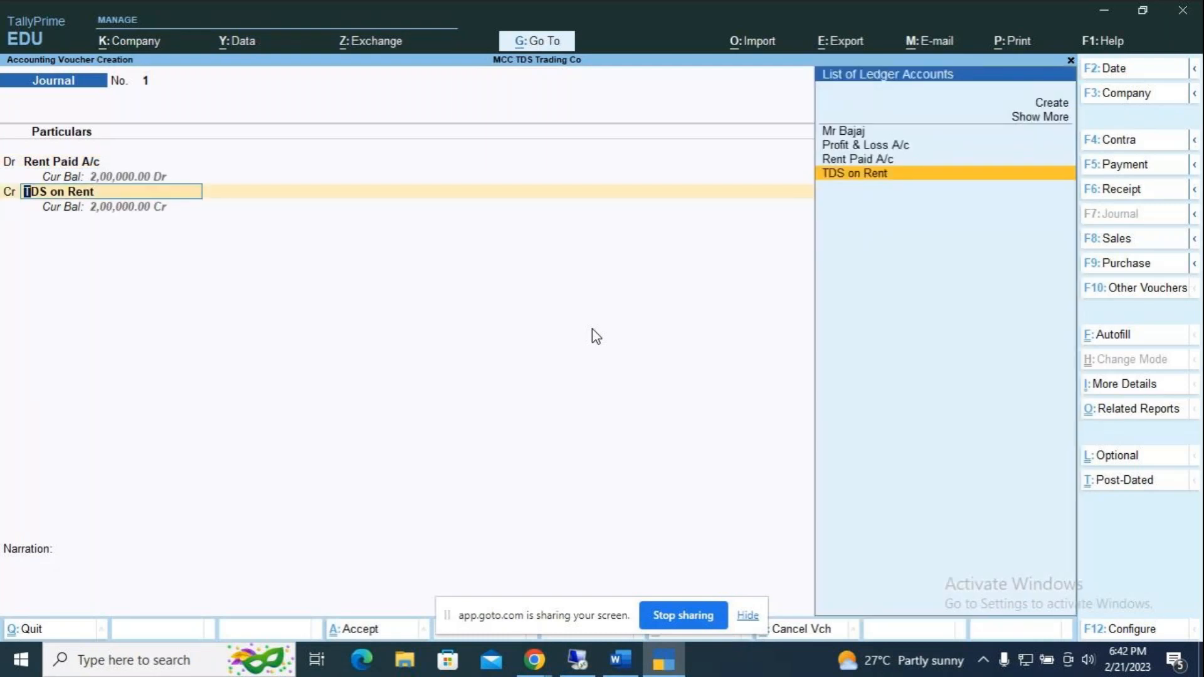
{"action": "key", "text": "Up"}
{"action": "key", "text": "Up"}
{"action": "key", "text": "Up"}
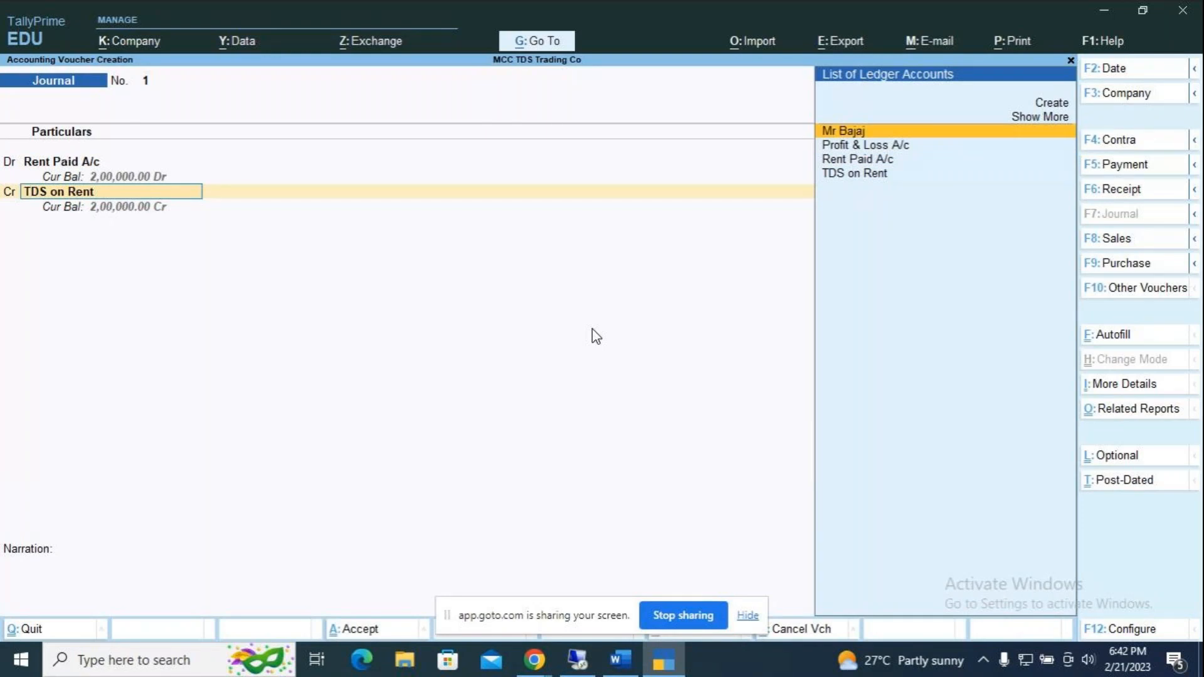
{"action": "key", "text": "Return"}
{"action": "key", "text": "Return"}
{"action": "key", "text": "Return"}
{"action": "key", "text": "BackSpace"}
{"action": "type", "text": "REnt"}
{"action": "key", "text": "BackSpace"}
{"action": "key", "text": "BackSpace"}
{"action": "key", "text": "BackSpace"}
Step: Name the landlord's New Ref 'Rent' and add a second New Ref 'TDS' for 20,000 Dr
{"action": "type", "text": "ent"}
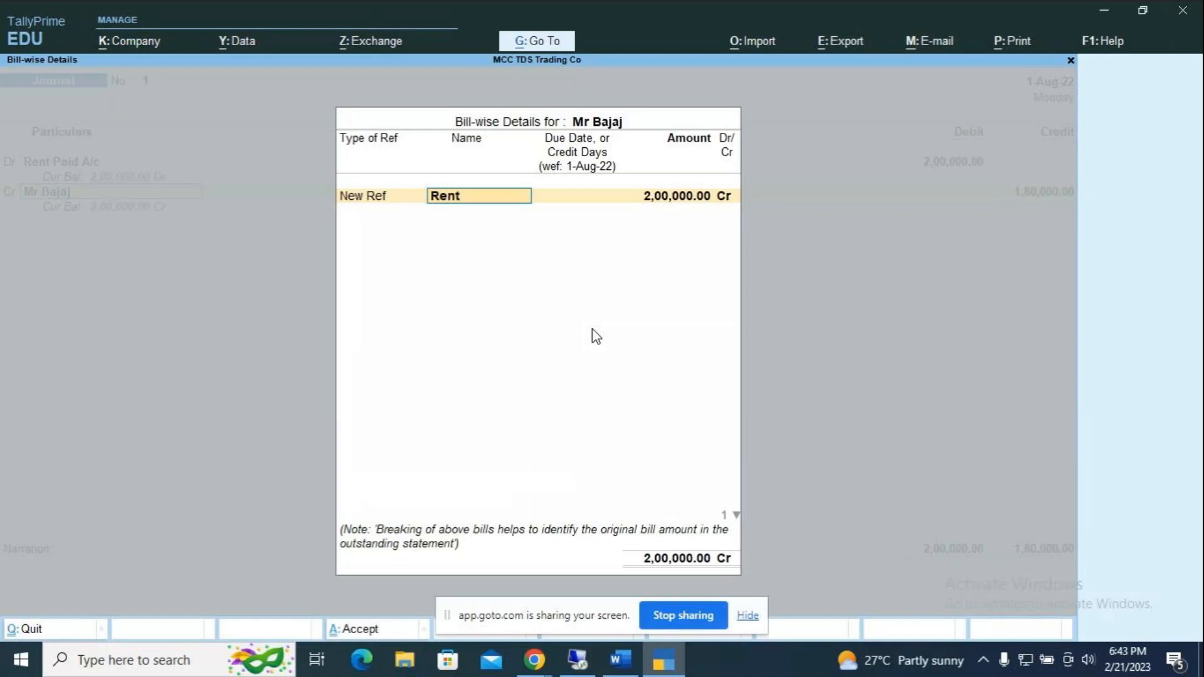
{"action": "key", "text": "Return"}
{"action": "key", "text": "Return"}
{"action": "key", "text": "Return"}
{"action": "key", "text": "Return"}
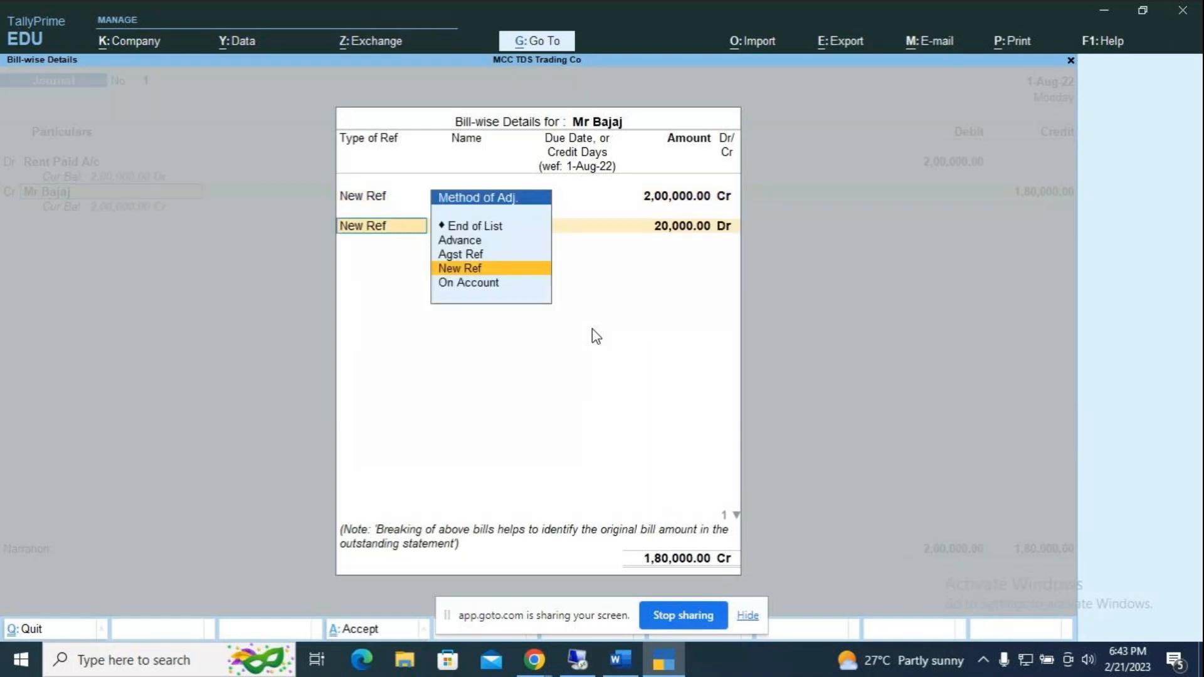
{"action": "key", "text": "Return"}
{"action": "type", "text": "1"}
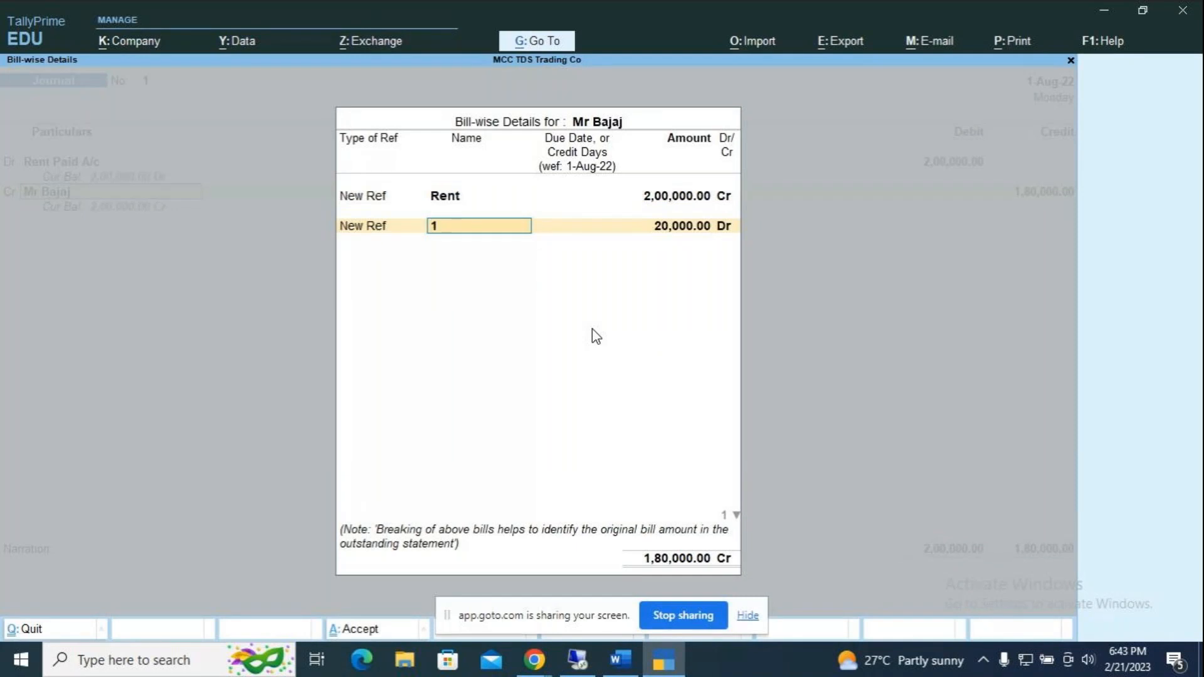
{"action": "type", "text": "TDS"}
{"action": "key", "text": "Return"}
{"action": "key", "text": "Return"}
{"action": "key", "text": "Return"}
{"action": "key", "text": "Return"}
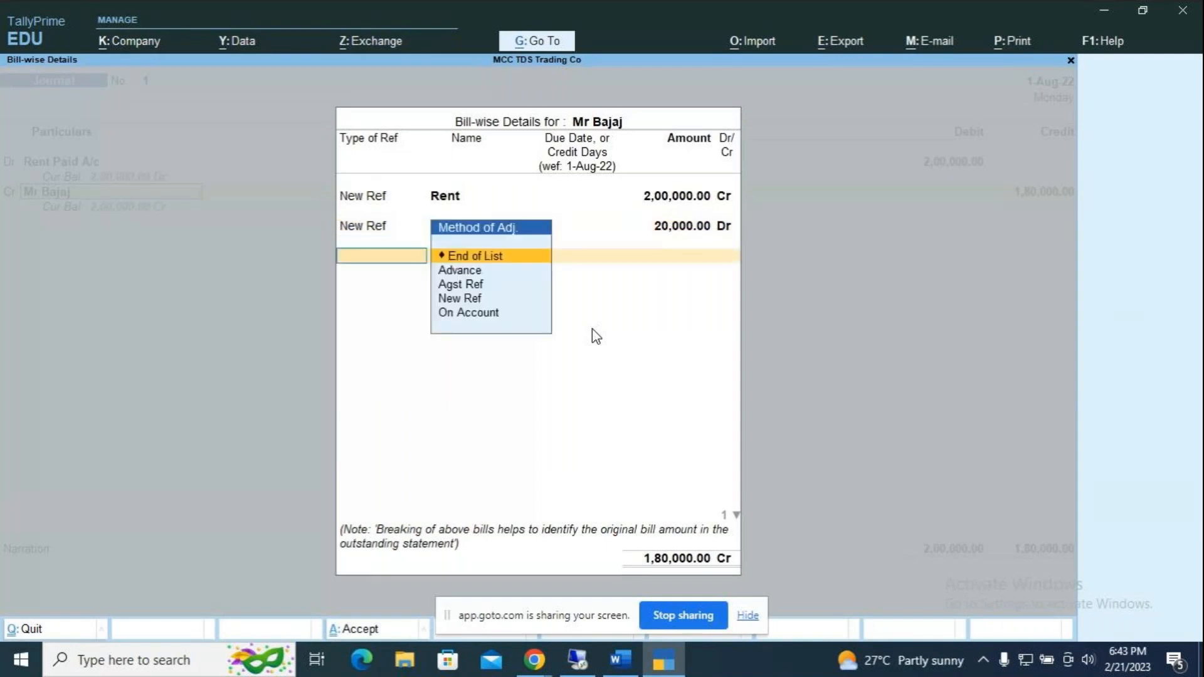
{"action": "key", "text": "Return"}
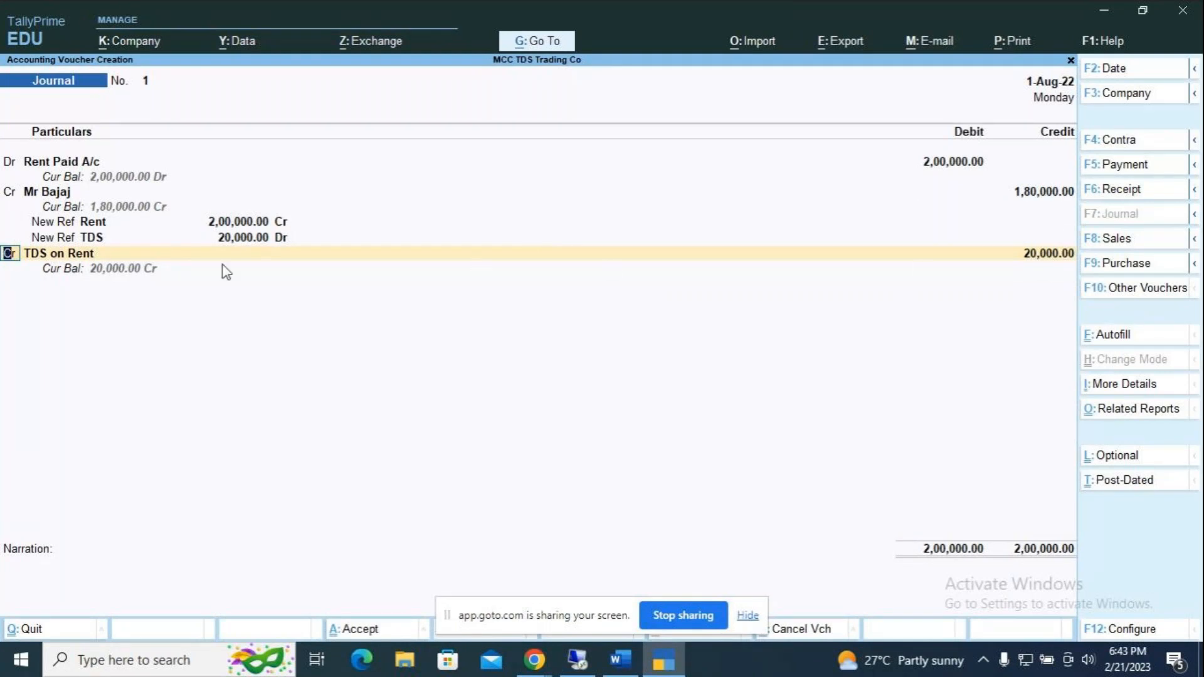
Step: Credit TDS on Rent 20,000 with narration 'being rent for the month of August'
{"action": "key", "text": "Return"}
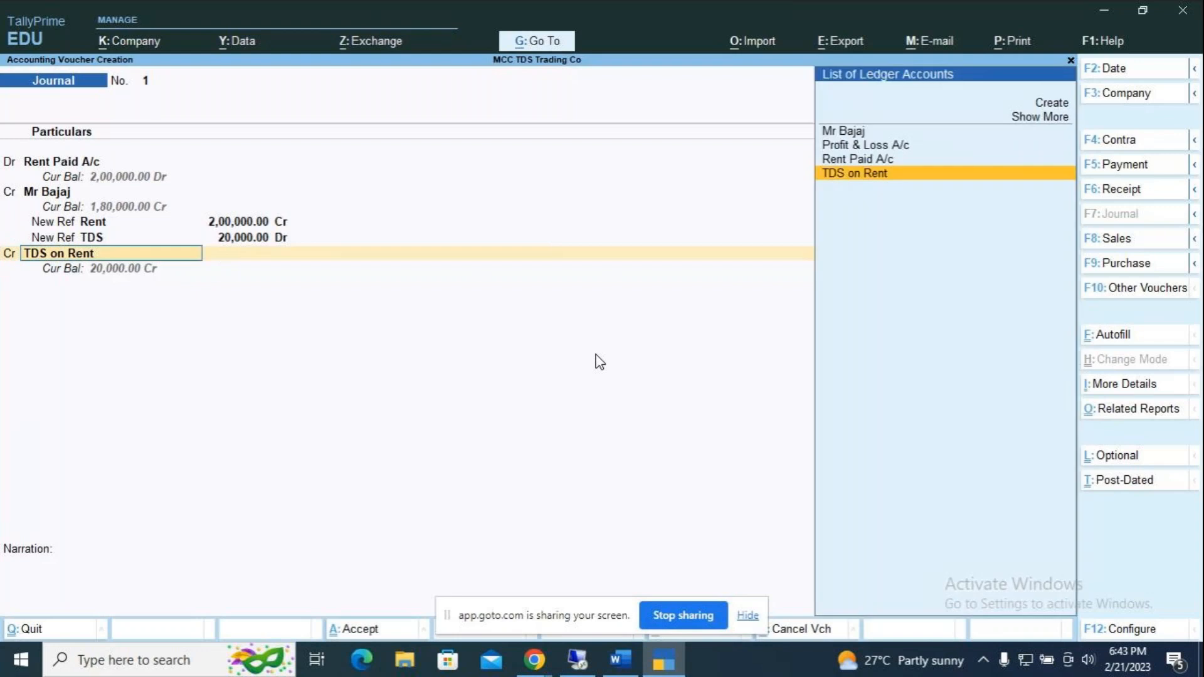
{"action": "key", "text": "Return"}
{"action": "key", "text": "Return"}
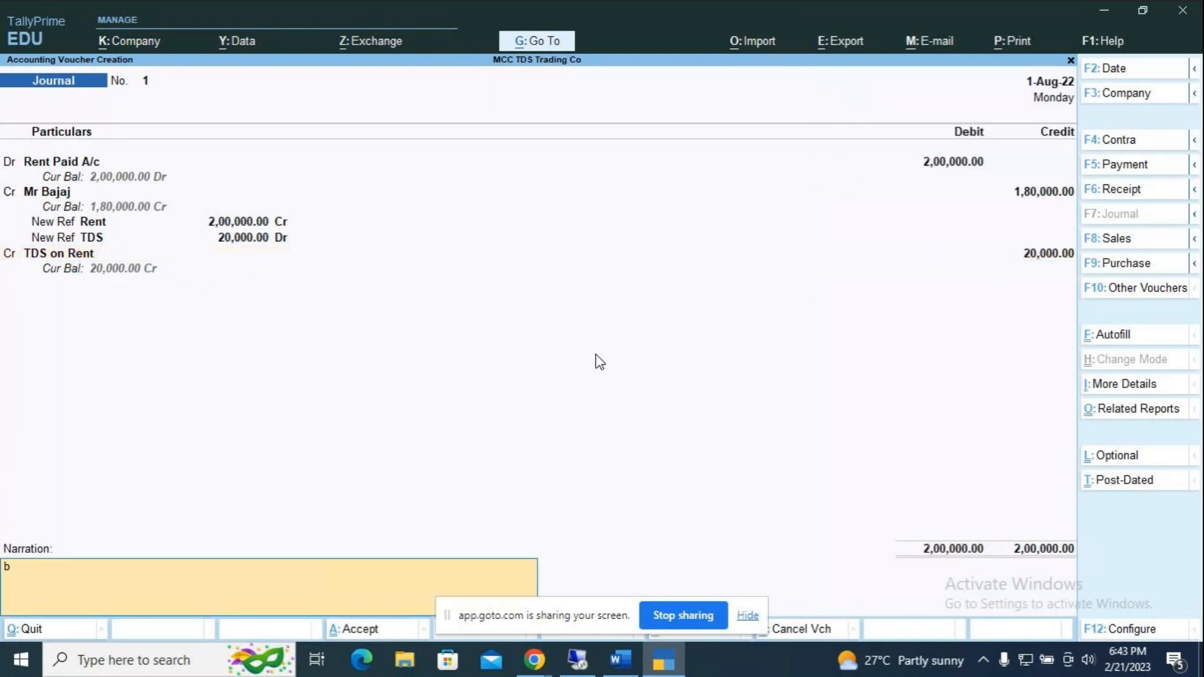
{"action": "type", "text": "being"}
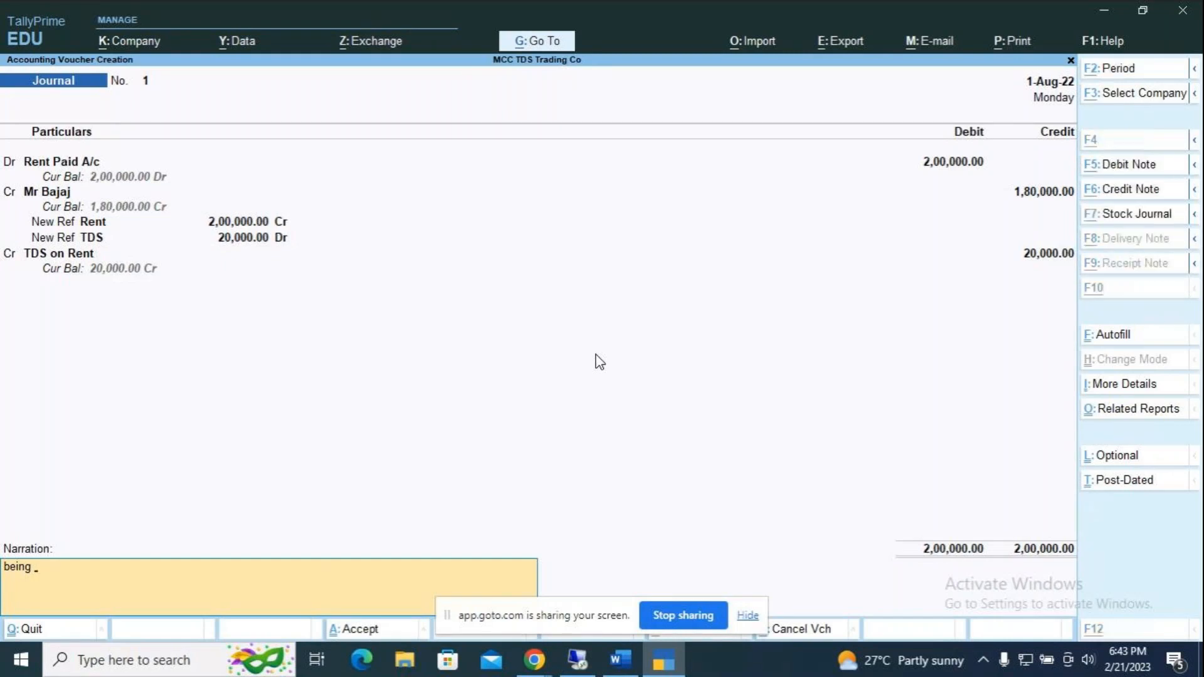
{"action": "key", "text": "alt+Tab"}
{"action": "key", "text": "alt+Tab"}
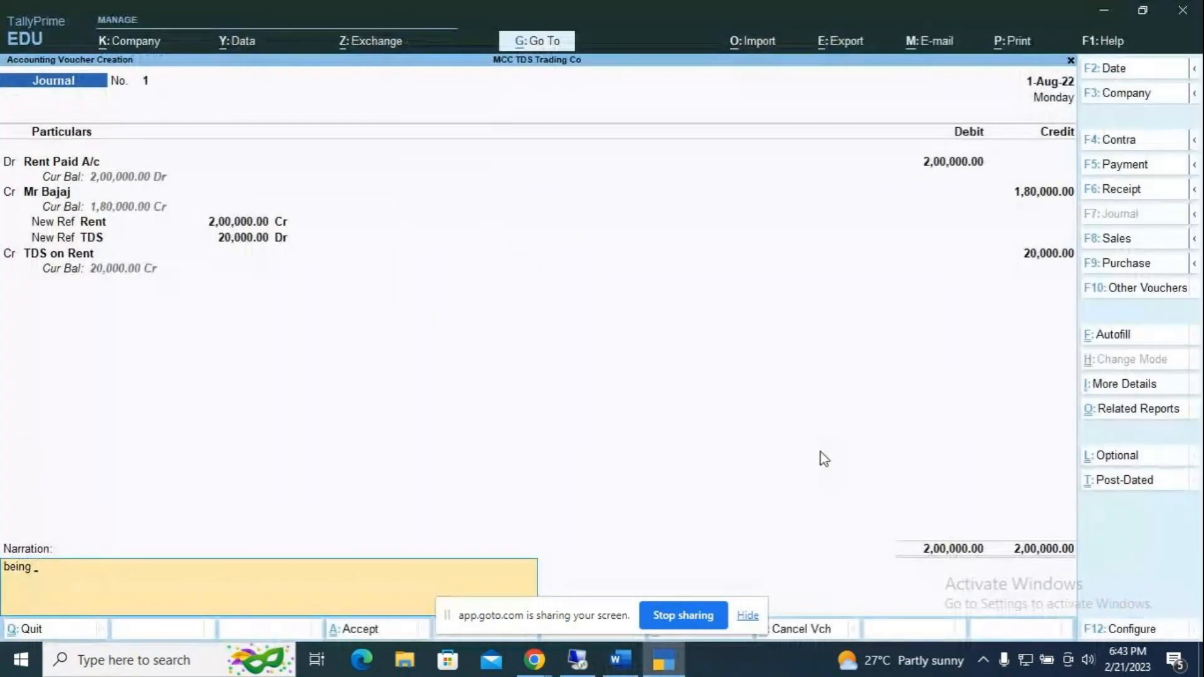
{"action": "type", "text": "rent for the month of A"}
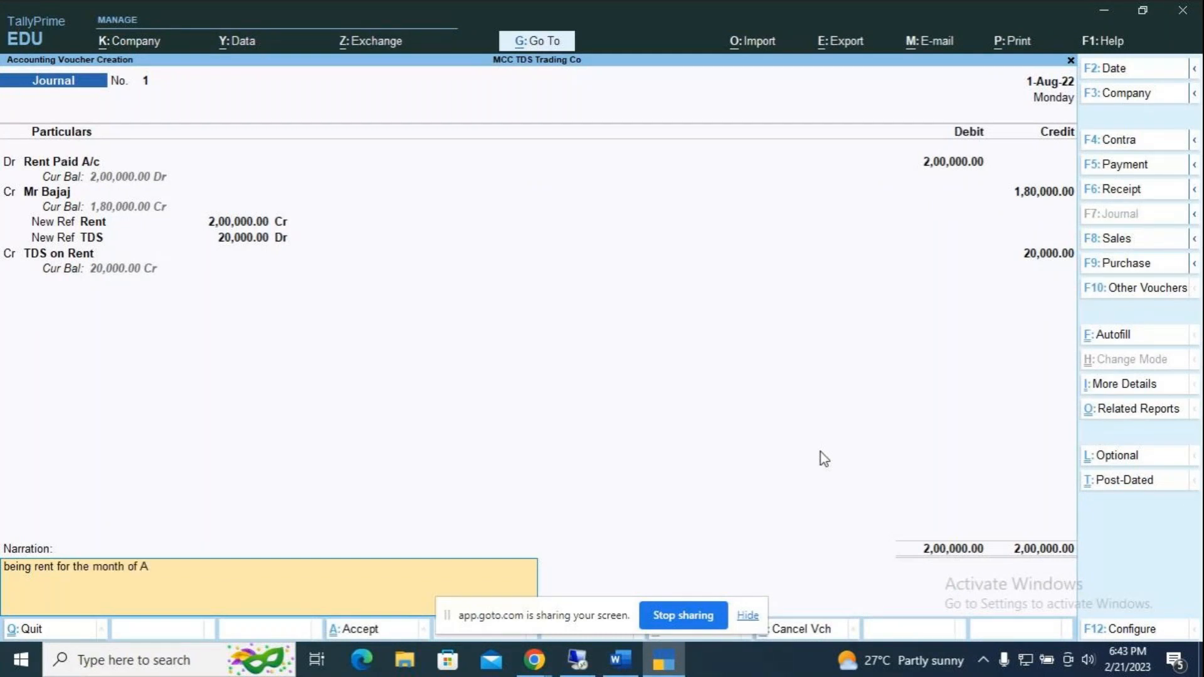
{"action": "type", "text": "ugust"}
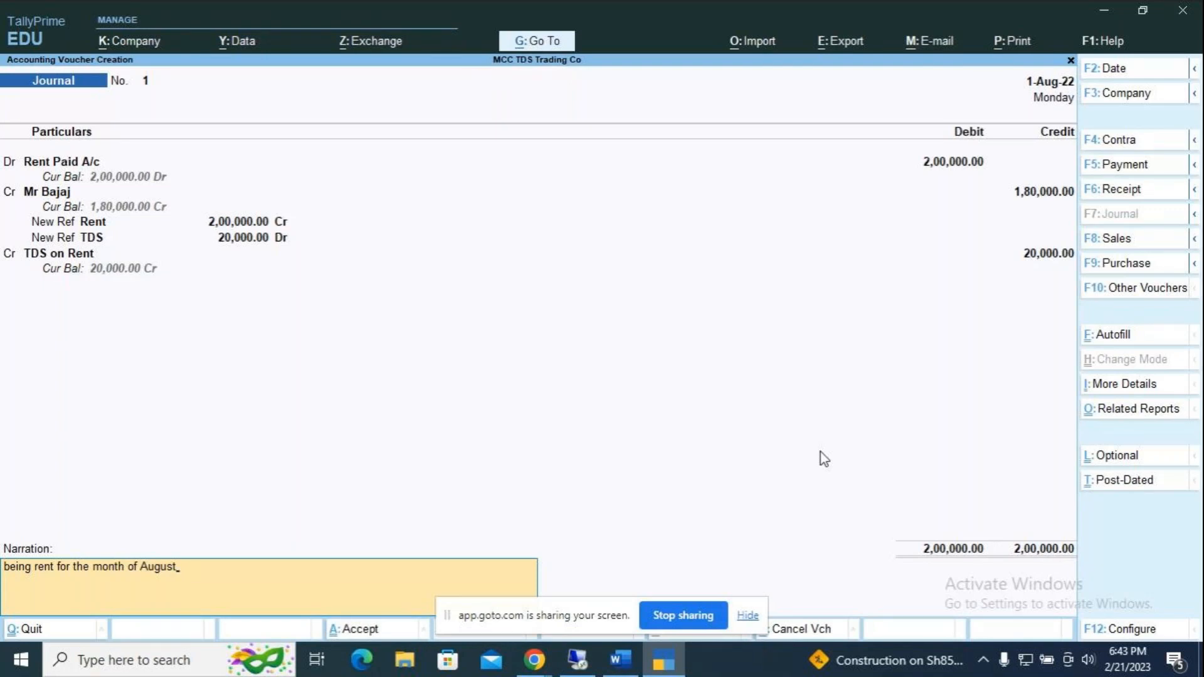
{"action": "key", "text": "Return"}
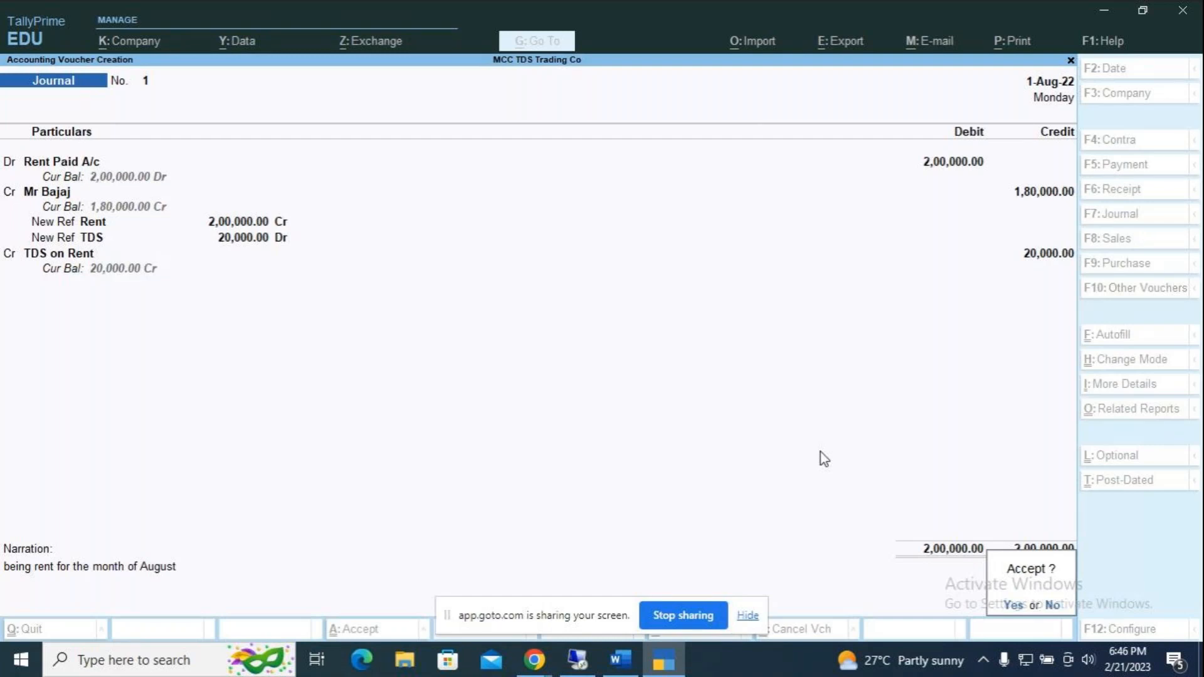
Step: Accept and save rent journal voucher No. 1
{"action": "key", "text": "Return"}
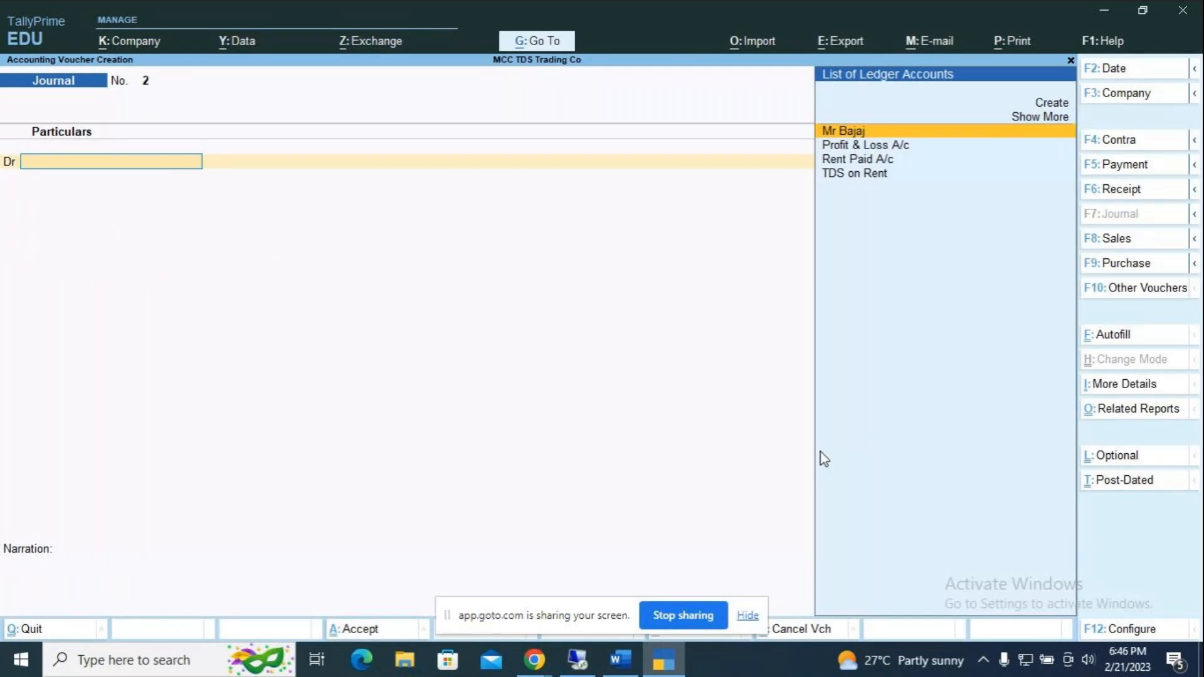
Step: Switch to a Payment voucher dated 1-Sep-22
{"action": "key", "text": "F5"}
{"action": "key", "text": "XF86MonBrightnessDown"}
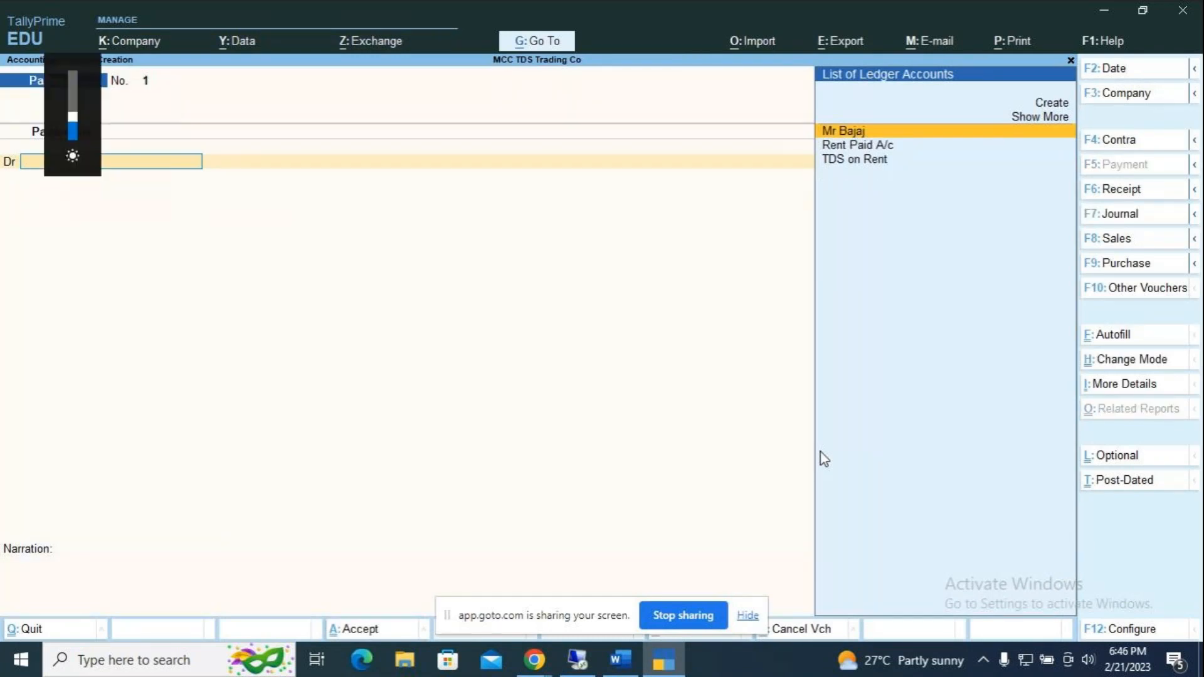
{"action": "key", "text": "F2"}
{"action": "type", "text": "1.9"}
{"action": "key", "text": "Return"}
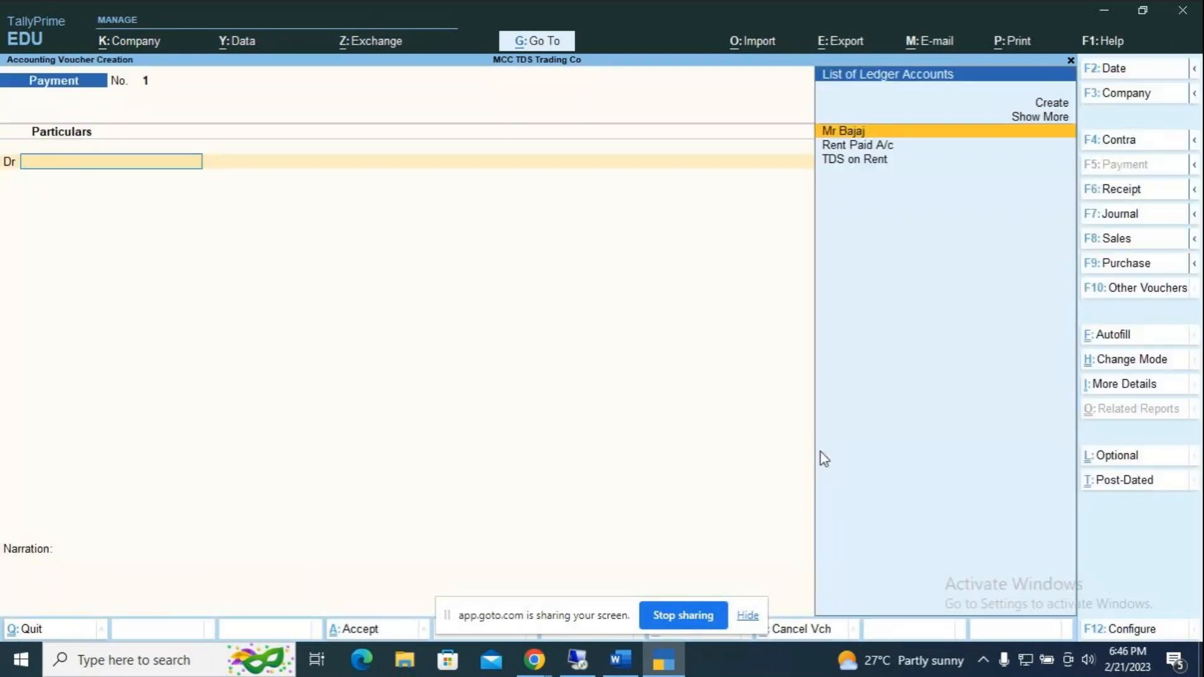
Step: Debit the landlord against the Rent and TDS bills and credit HDFC Bank 1,80,000
{"action": "key", "text": "Return"}
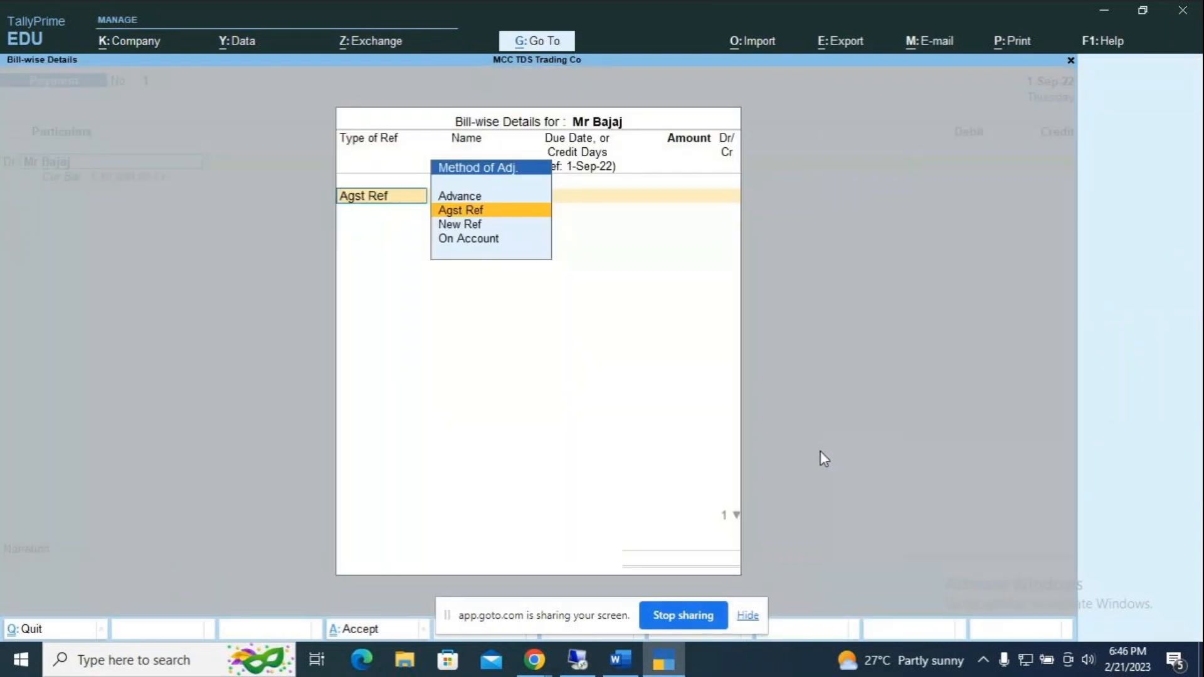
{"action": "key", "text": "Return"}
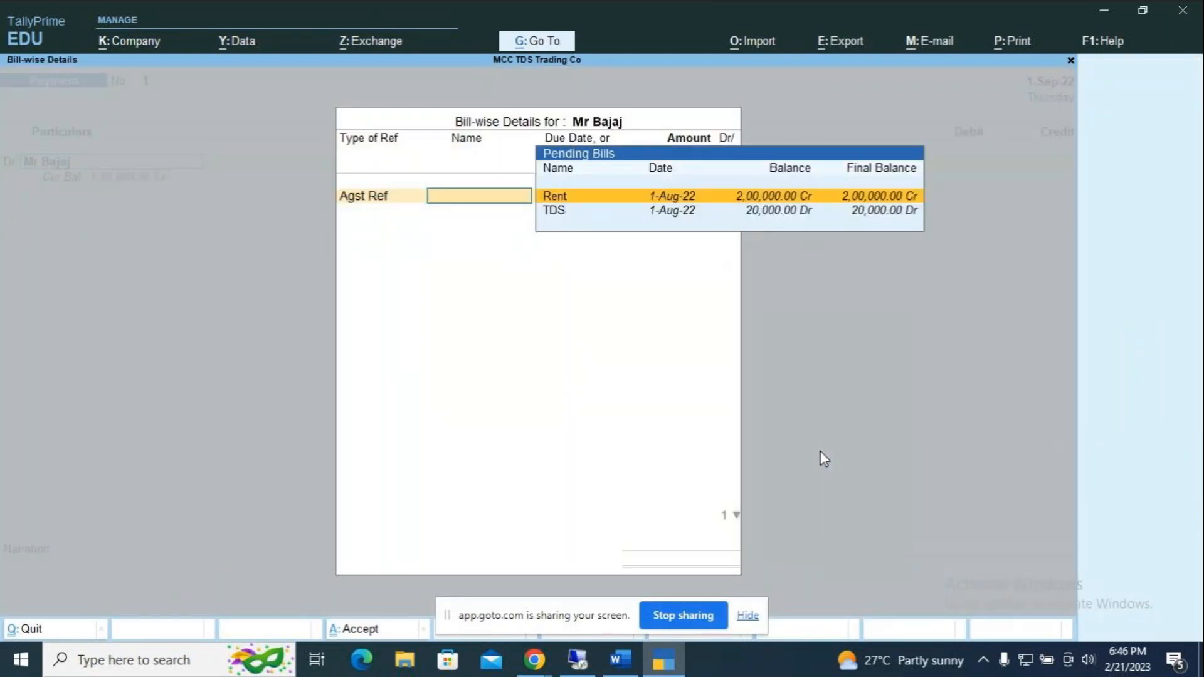
{"action": "key", "text": "Return"}
{"action": "key", "text": "Return"}
{"action": "key", "text": "Return"}
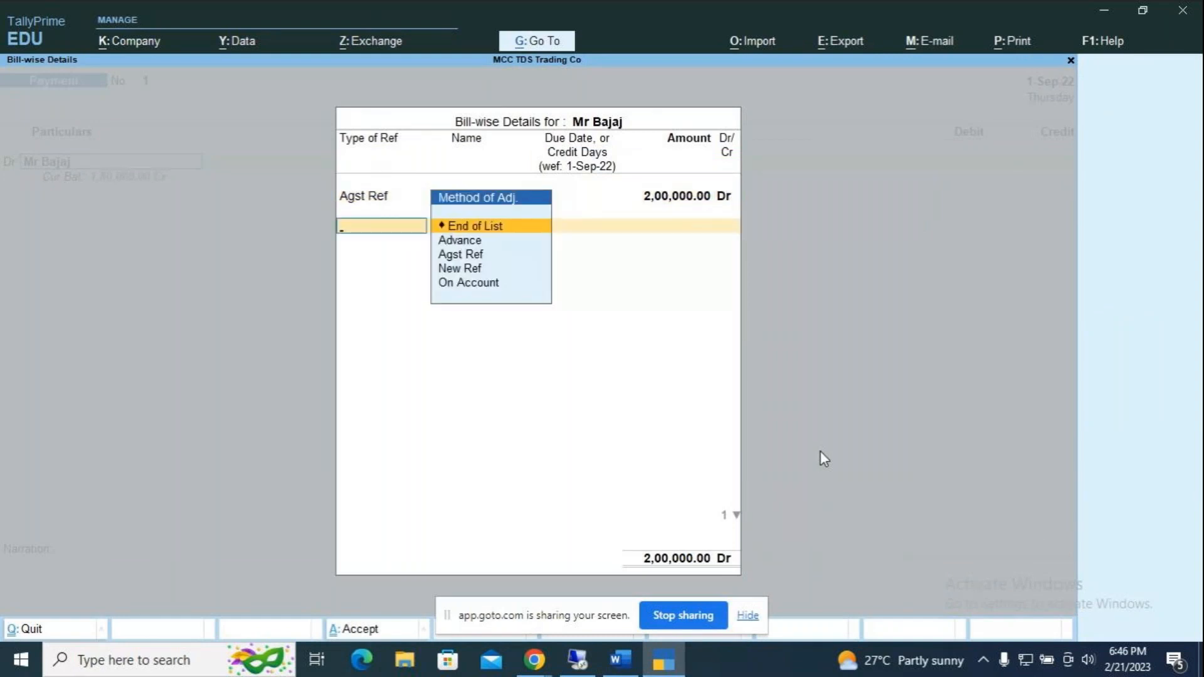
{"action": "key", "text": "Return"}
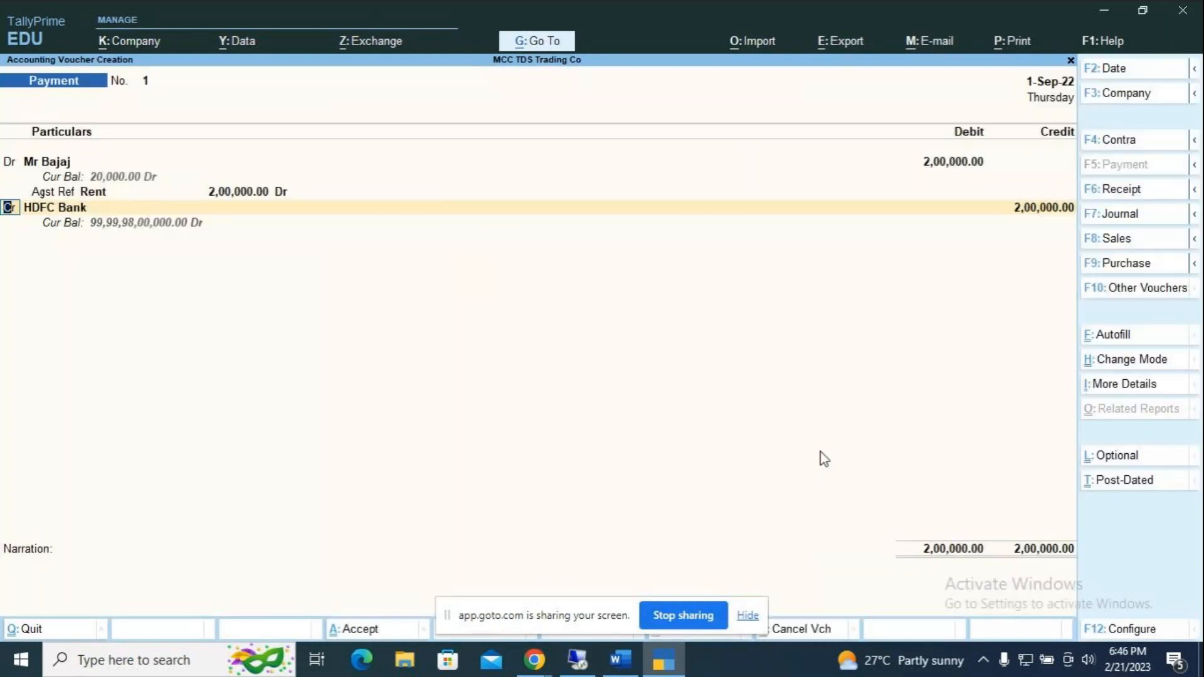
{"action": "key", "text": "BackSpace"}
{"action": "key", "text": "BackSpace"}
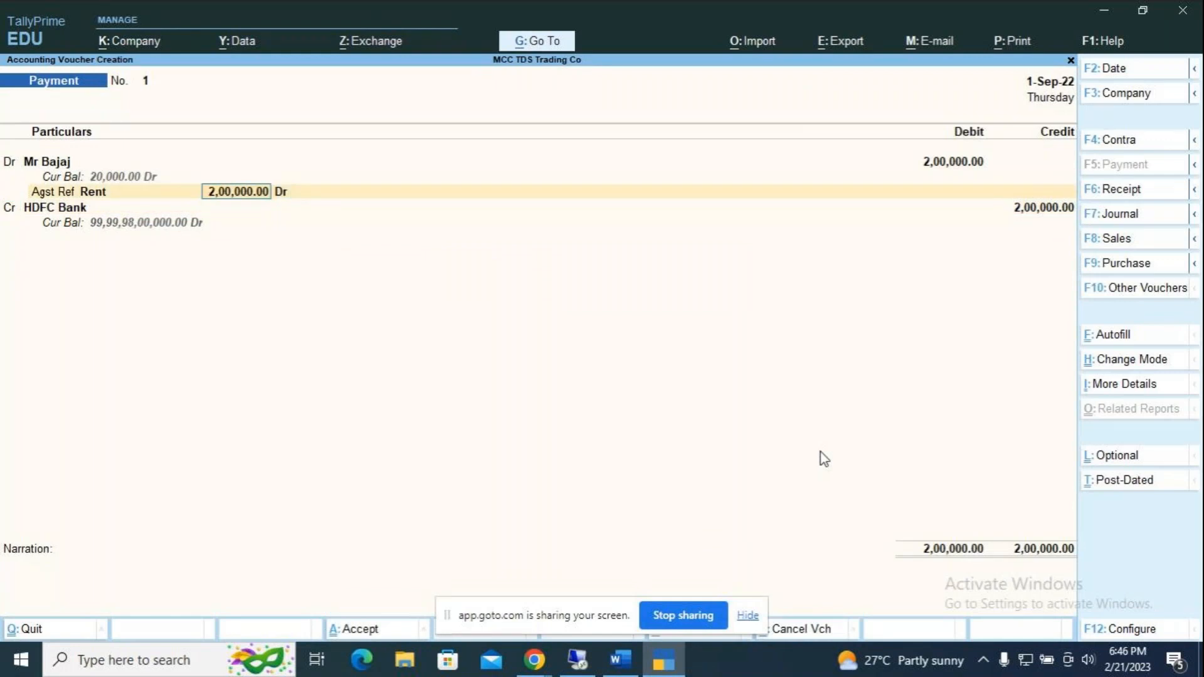
{"action": "key", "text": "BackSpace"}
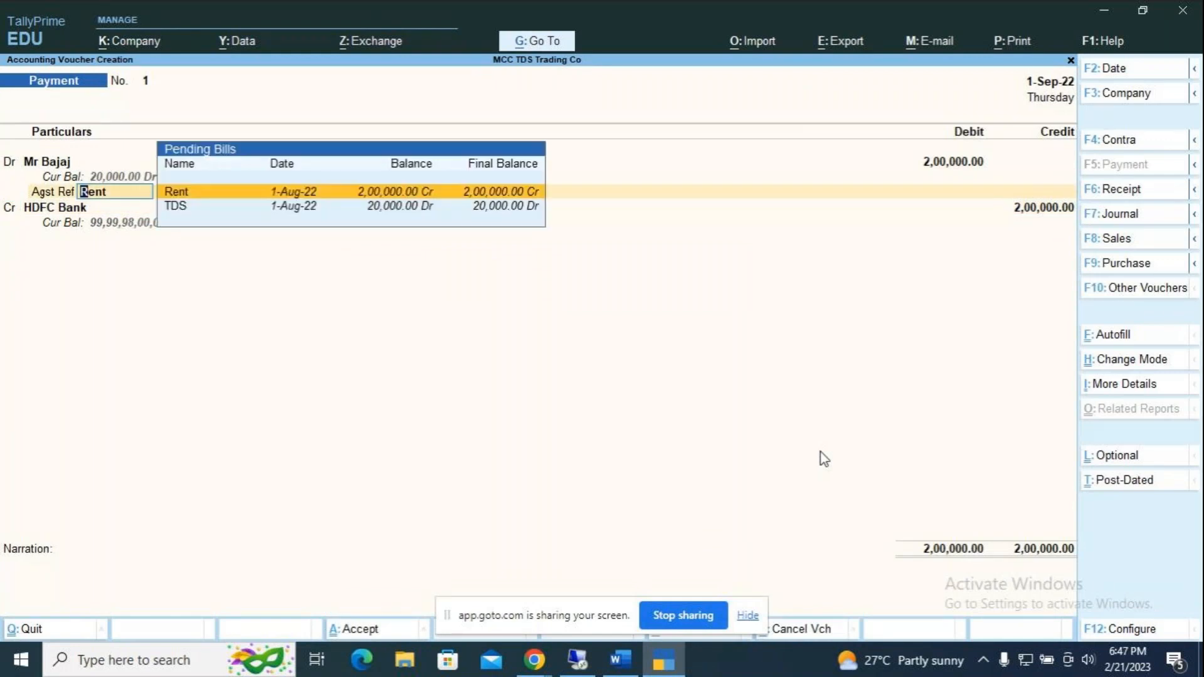
{"action": "key", "text": "Return"}
{"action": "key", "text": "Return"}
{"action": "key", "text": "Return"}
{"action": "key", "text": "Down"}
{"action": "key", "text": "Down"}
{"action": "key", "text": "Return"}
{"action": "key", "text": "Return"}
{"action": "key", "text": "Return"}
{"action": "key", "text": "Return"}
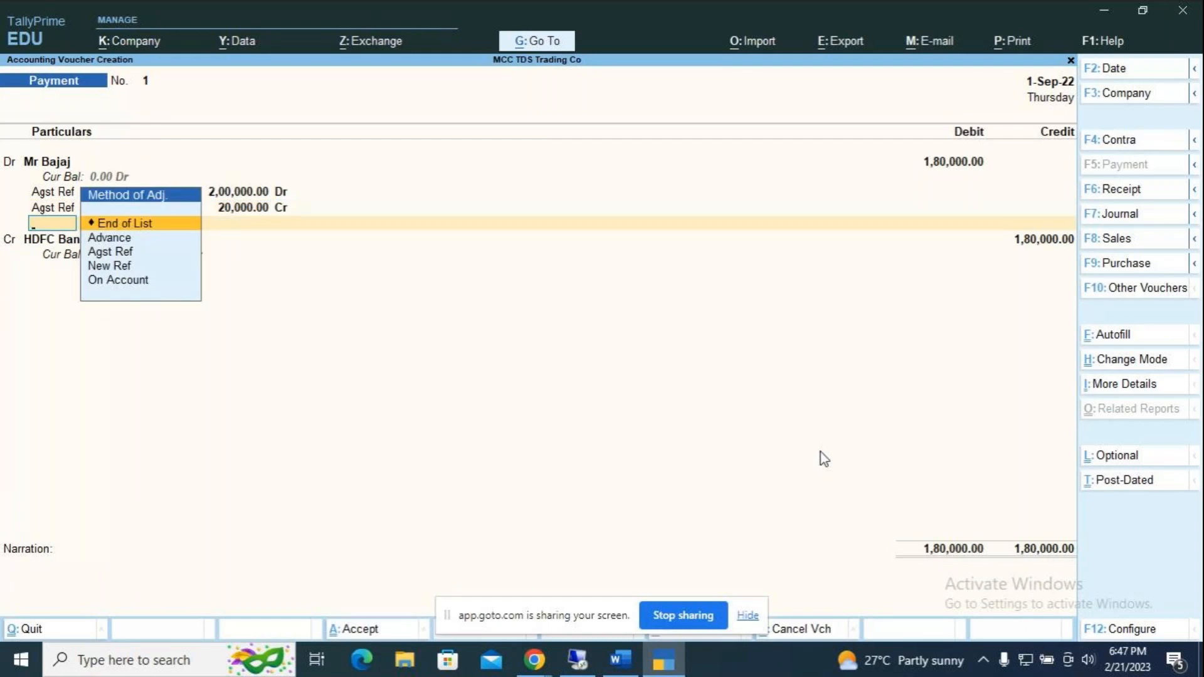
{"action": "key", "text": "Return"}
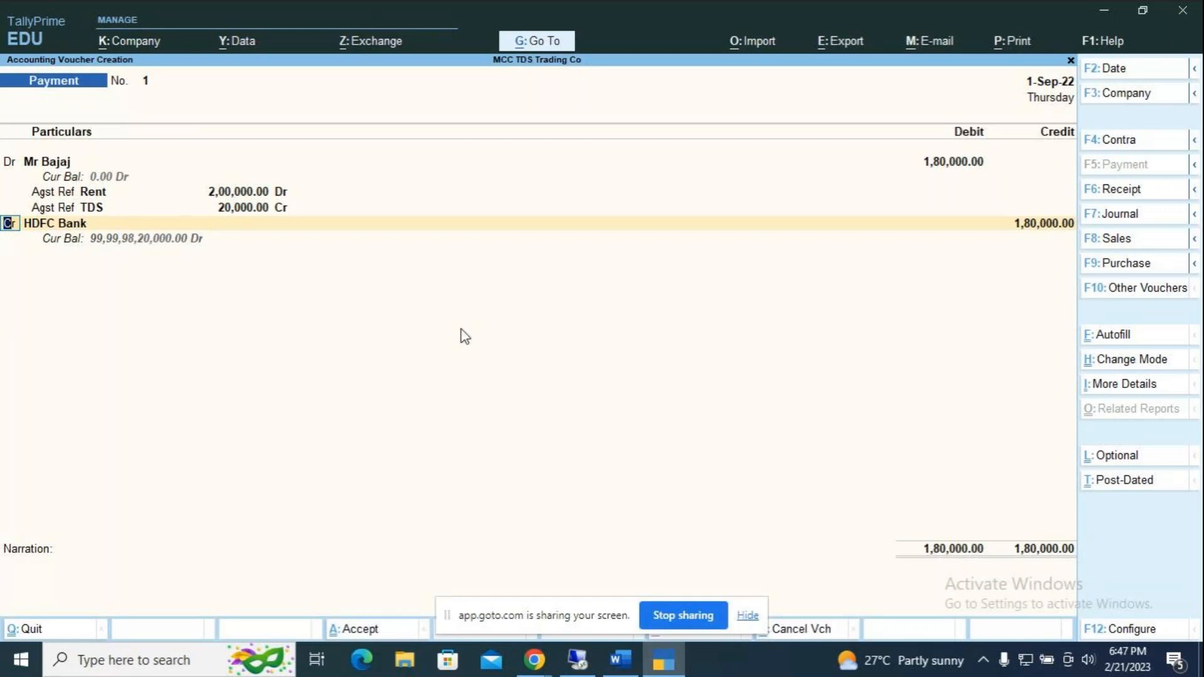
{"action": "key", "text": "Return"}
{"action": "key", "text": "Return"}
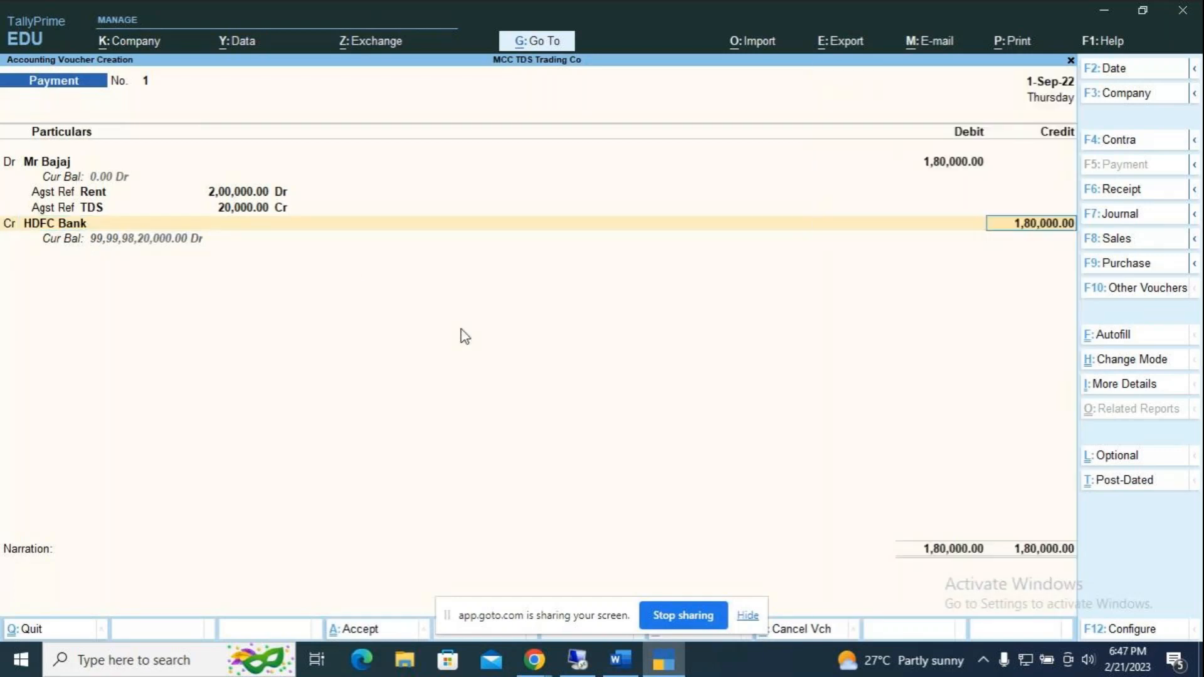
Step: Enter cheque number 784523 for HDFC Bank and narrate 'being rent paid to' the landlord
{"action": "key", "text": "Return"}
{"action": "key", "text": "Return"}
{"action": "type", "text": "784523"}
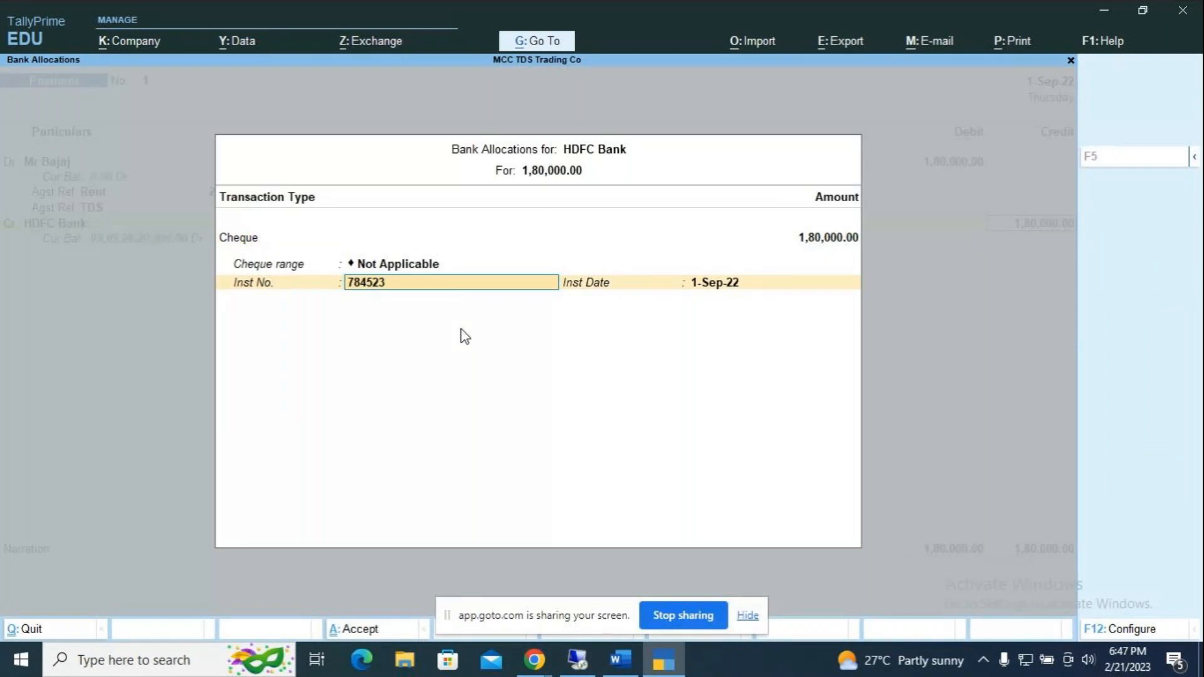
{"action": "key", "text": "Return"}
{"action": "key", "text": "Return"}
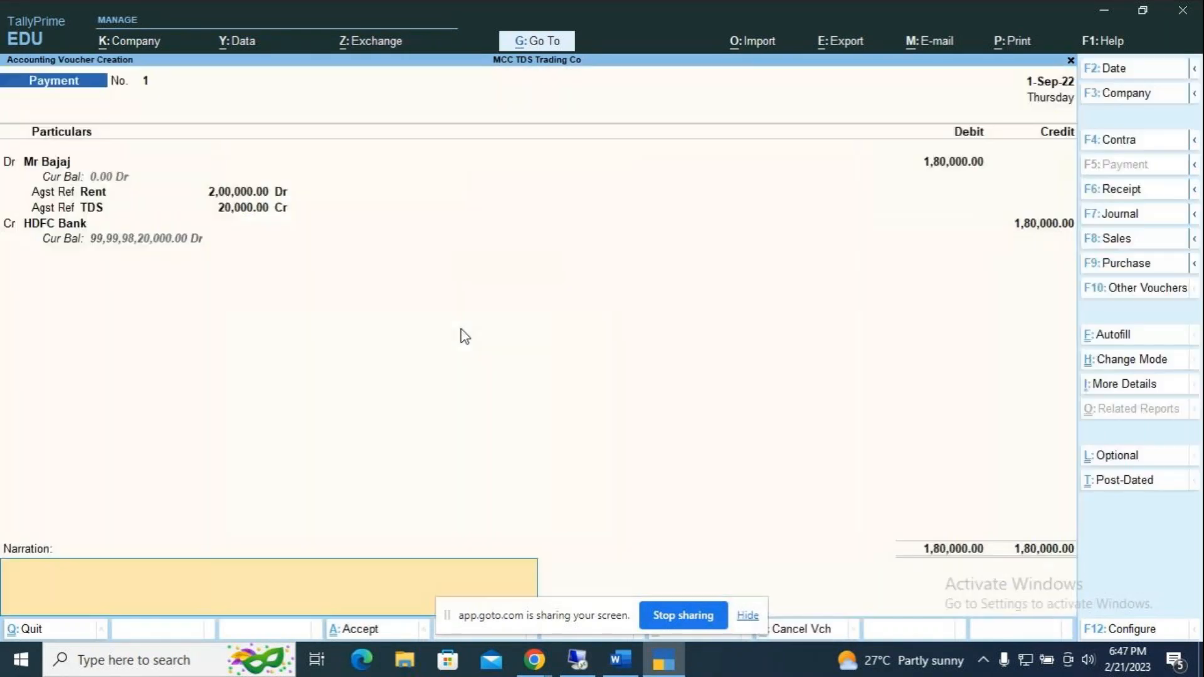
{"action": "type", "text": "being rent paid to m"}
{"action": "key", "text": "BackSpace"}
{"action": "key", "text": "BackSpace"}
{"action": "type", "text": "Mr Baj"}
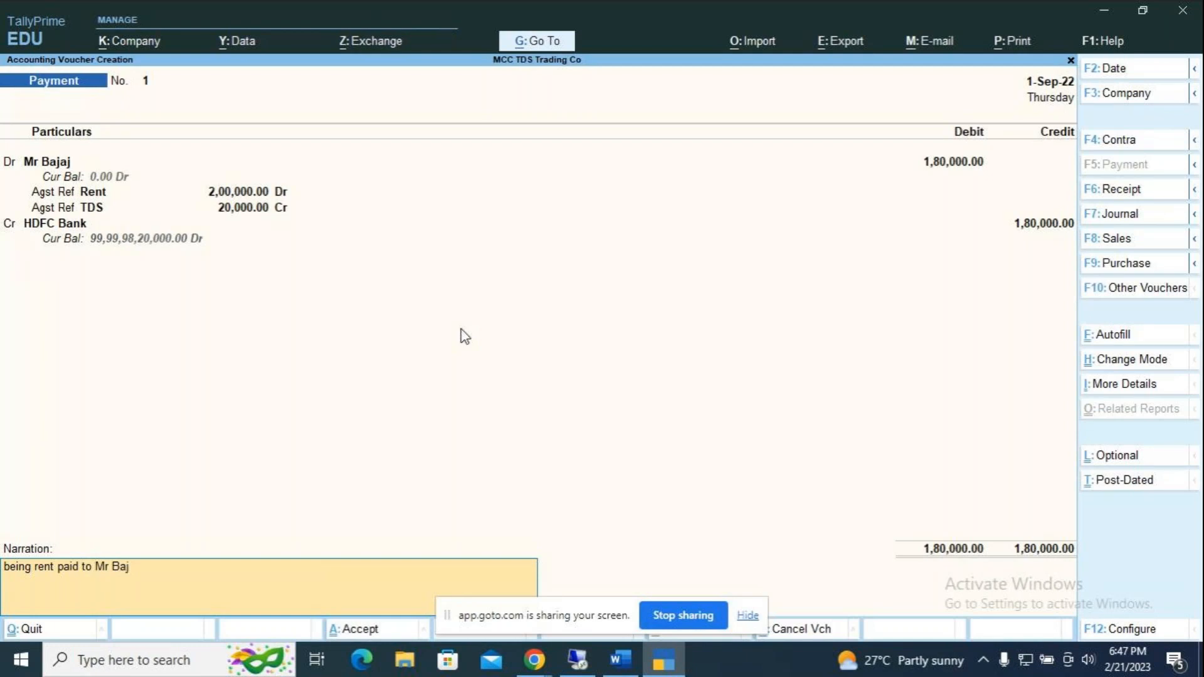
{"action": "type", "text": "aj"}
Step: Complete Payment No. 1's narration and bring up its Accept prompt
{"action": "key", "text": "Return"}
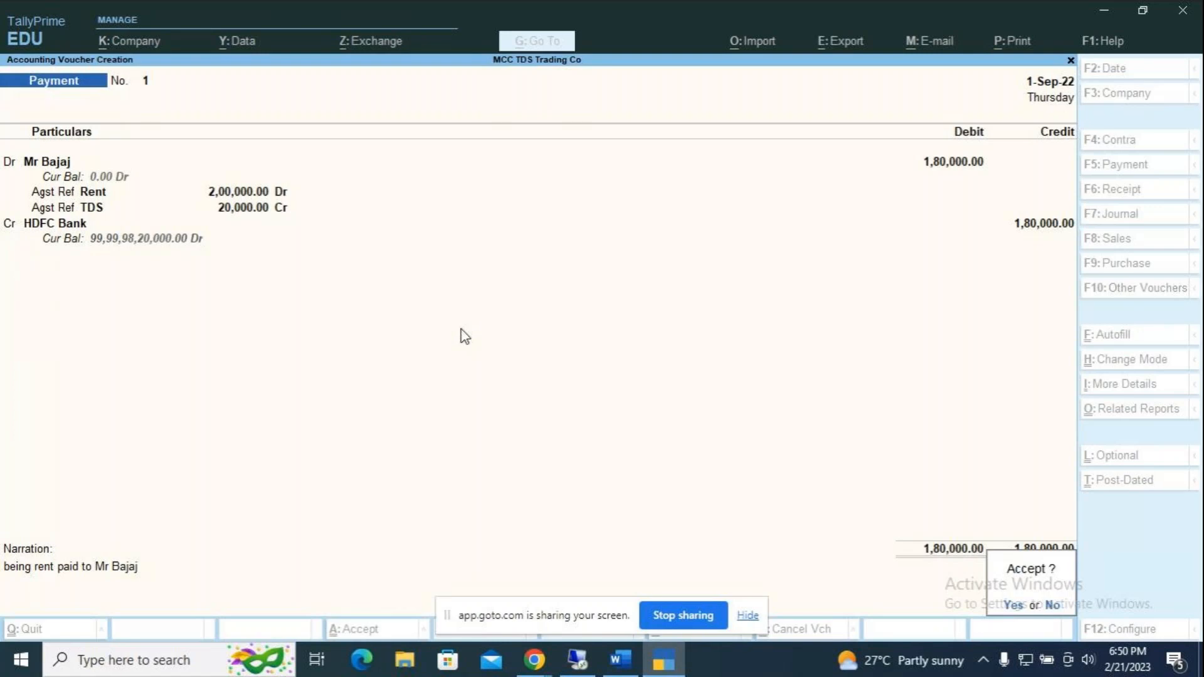
Step: Save Payment No. 1, then date Payment No. 2 2-Sep-22 debiting TDS on Rent 20,000 against Jrnl/1/4
{"action": "key", "text": "y"}
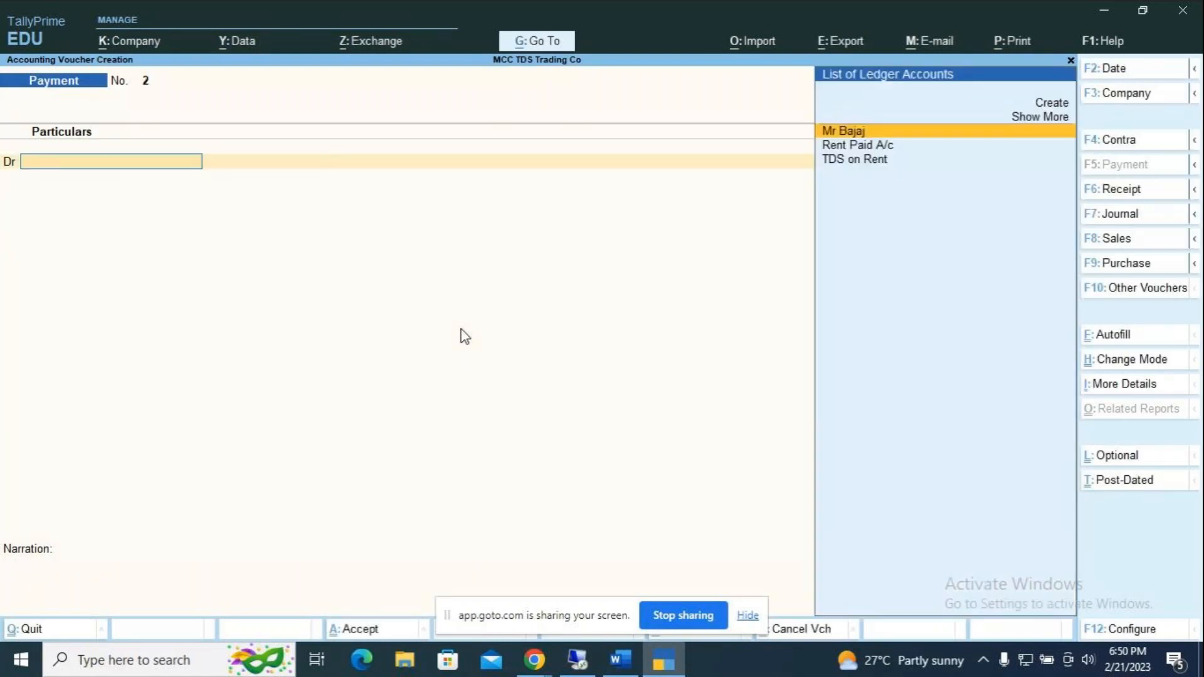
{"action": "key", "text": "F2"}
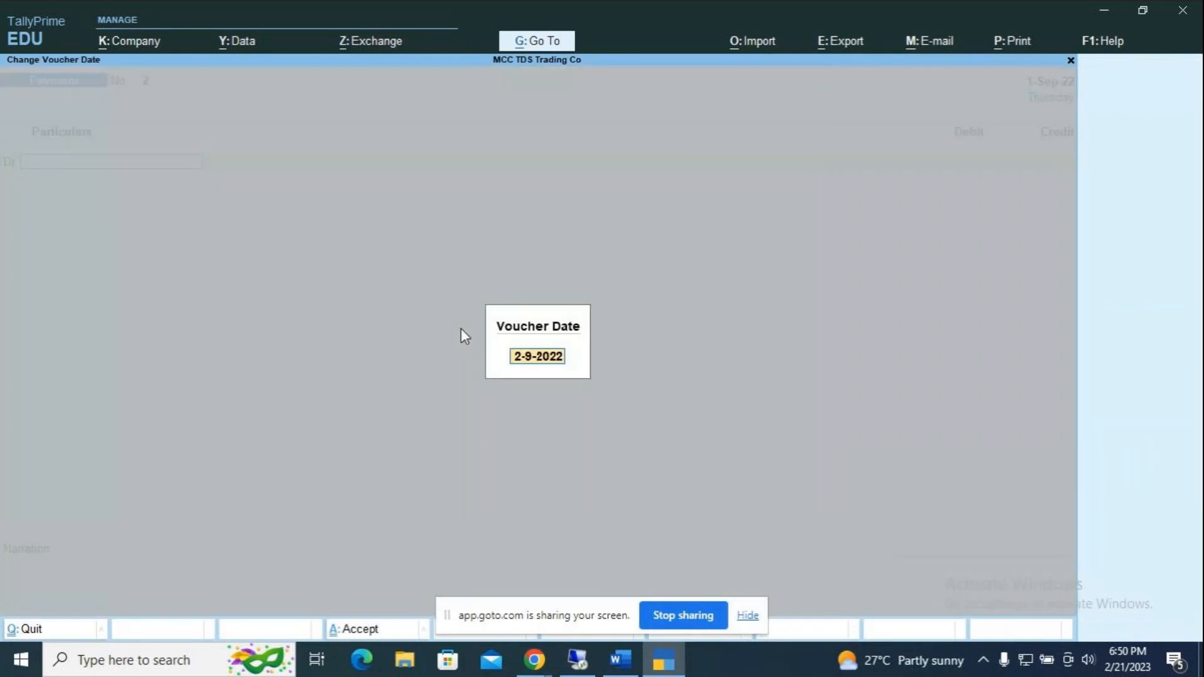
{"action": "key", "text": "Return"}
{"action": "key", "text": "Down"}
{"action": "key", "text": "Down"}
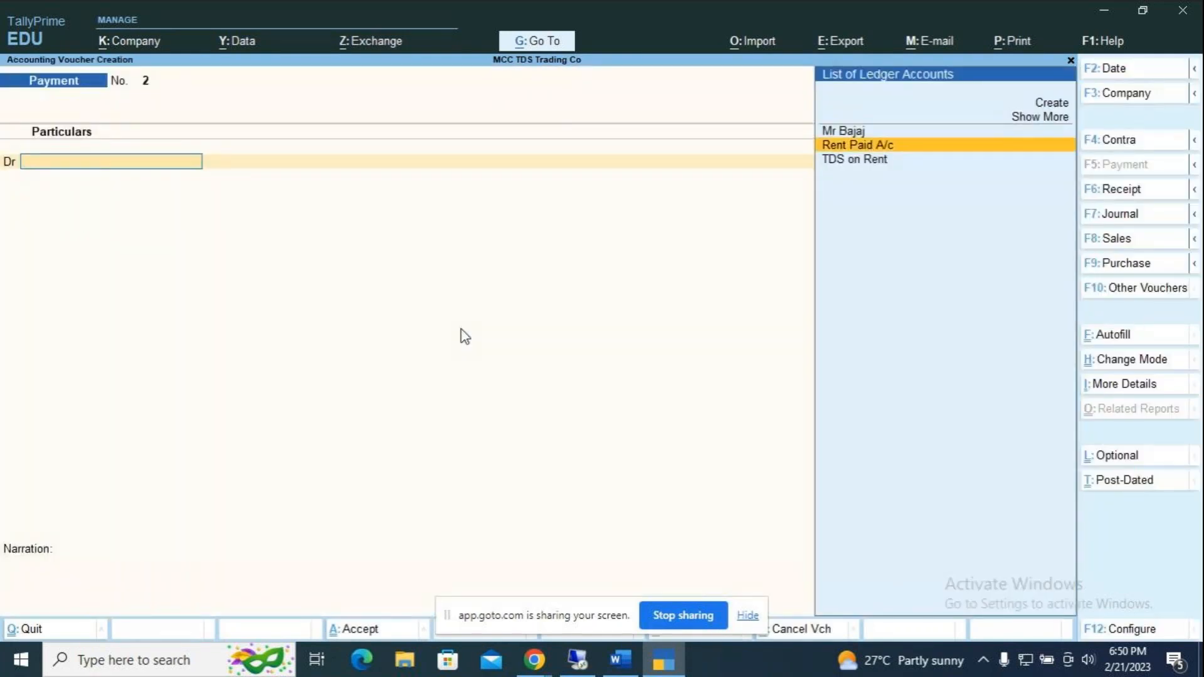
{"action": "key", "text": "Return"}
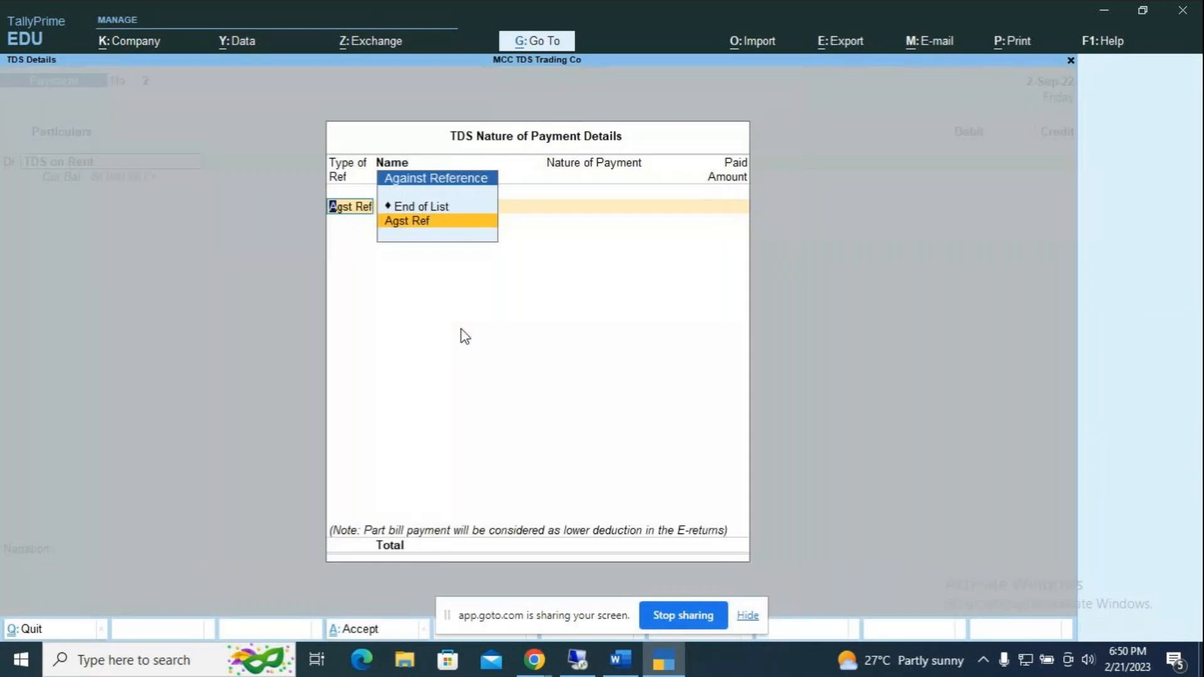
{"action": "key", "text": "Return"}
{"action": "key", "text": "Return"}
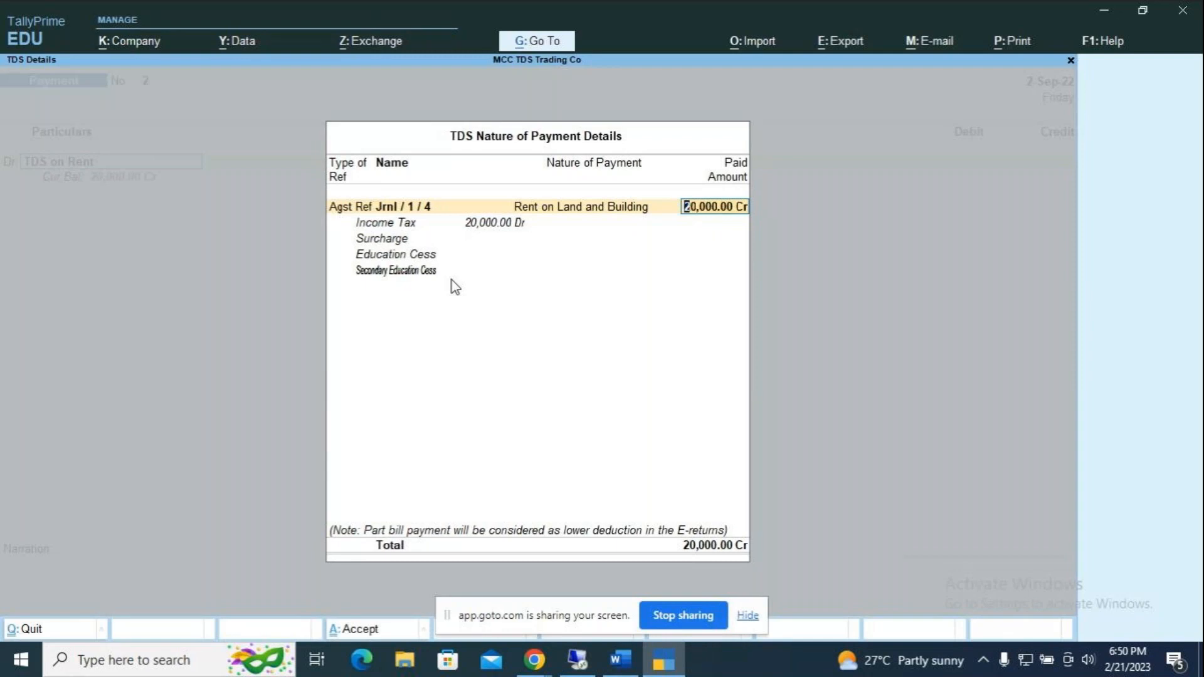
{"action": "key", "text": "Return"}
{"action": "key", "text": "Return"}
{"action": "key", "text": "Return"}
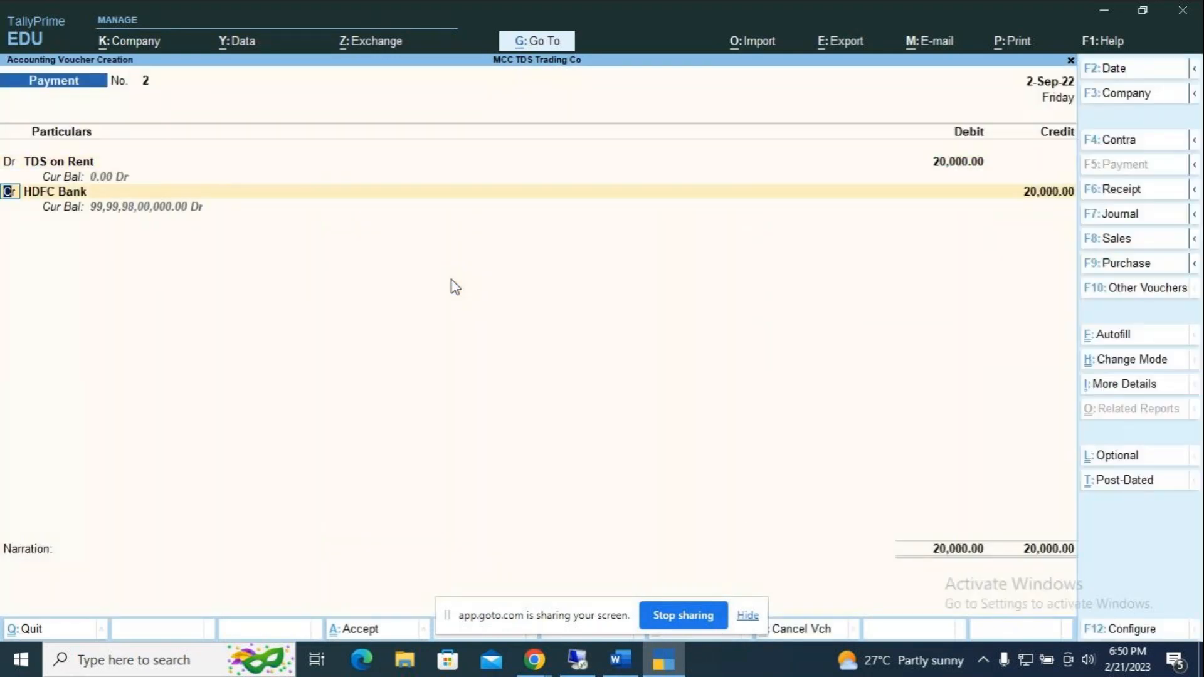
Step: Credit HDFC Bank by cheque 895674, narrate TDS on rent for August, and save Payment No. 2
{"action": "key", "text": "Return"}
{"action": "key", "text": "Return"}
{"action": "key", "text": "Return"}
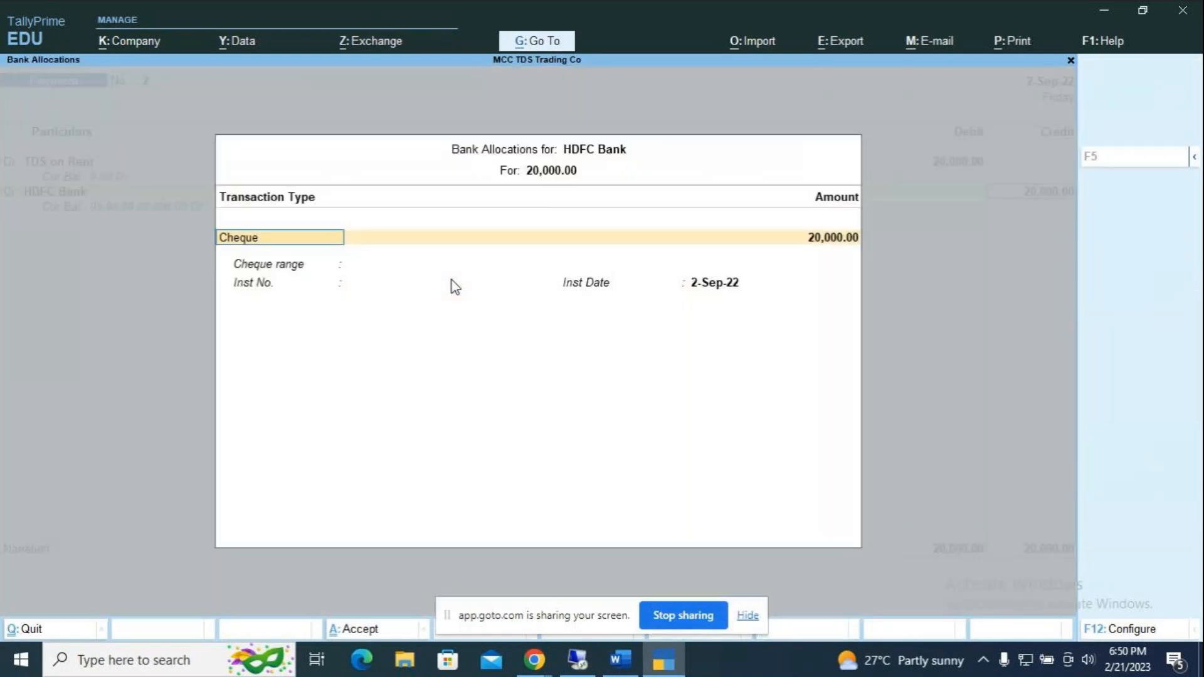
{"action": "key", "text": "Return"}
{"action": "type", "text": "895674"}
{"action": "key", "text": "Return"}
{"action": "key", "text": "Return"}
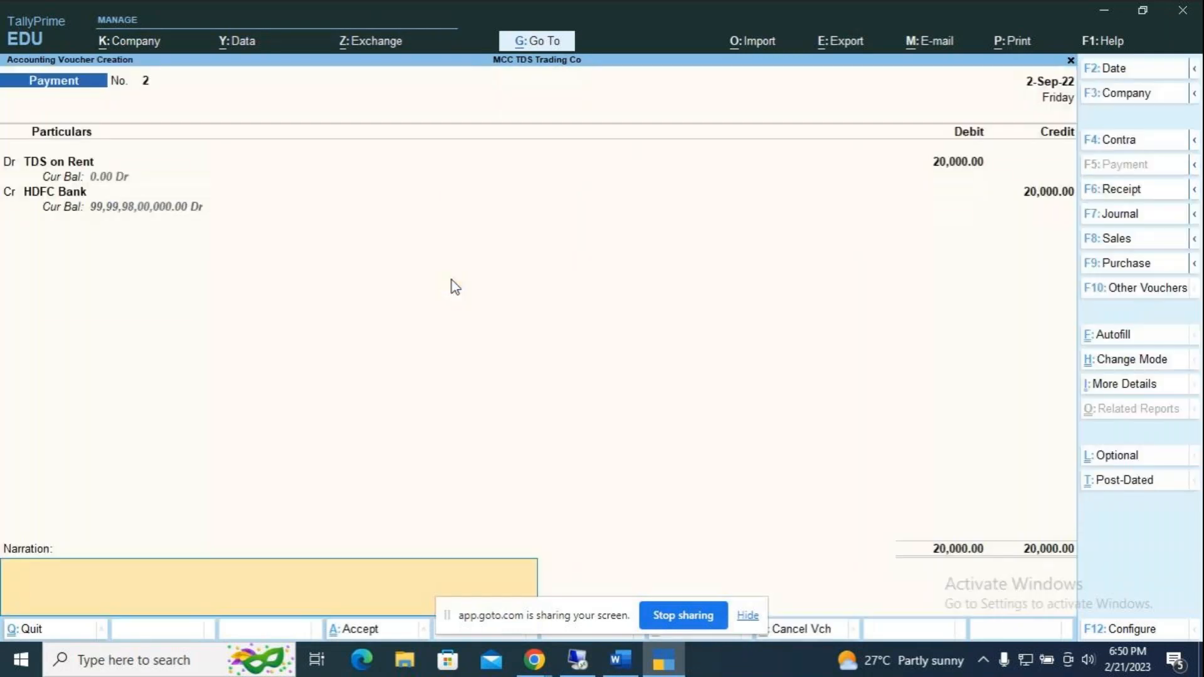
{"action": "type", "text": "being TDS on rent paid for the mont"}
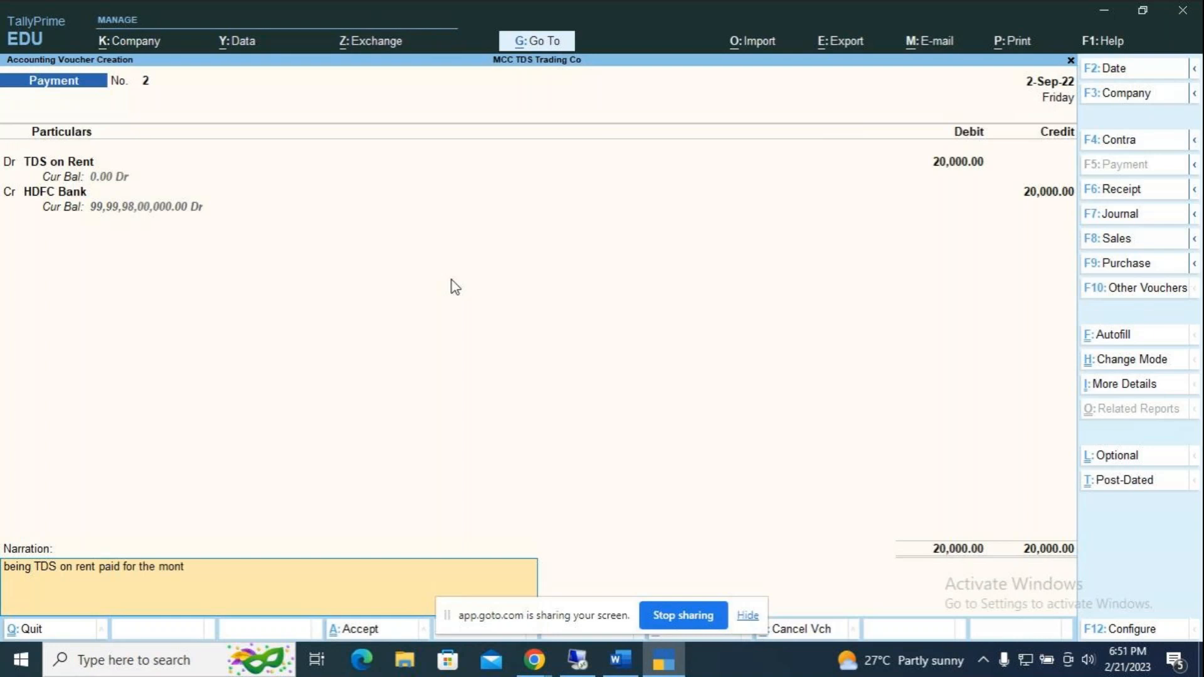
{"action": "type", "text": "h of August"}
{"action": "key", "text": "Return"}
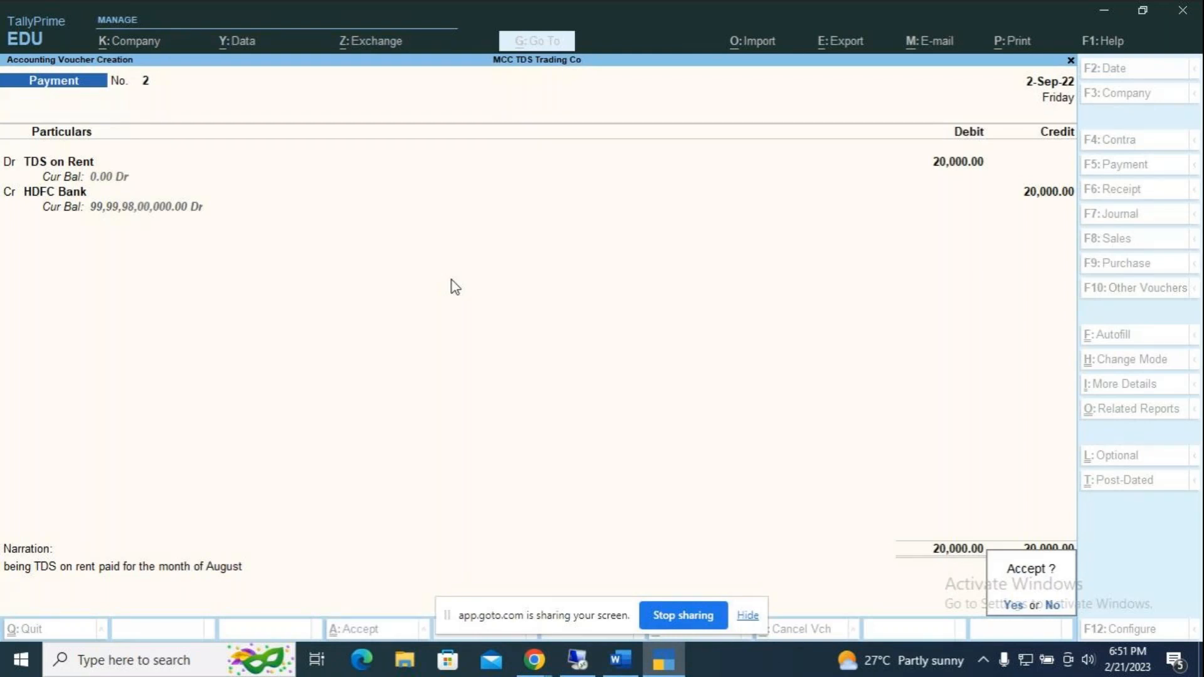
{"action": "key", "text": "Return"}
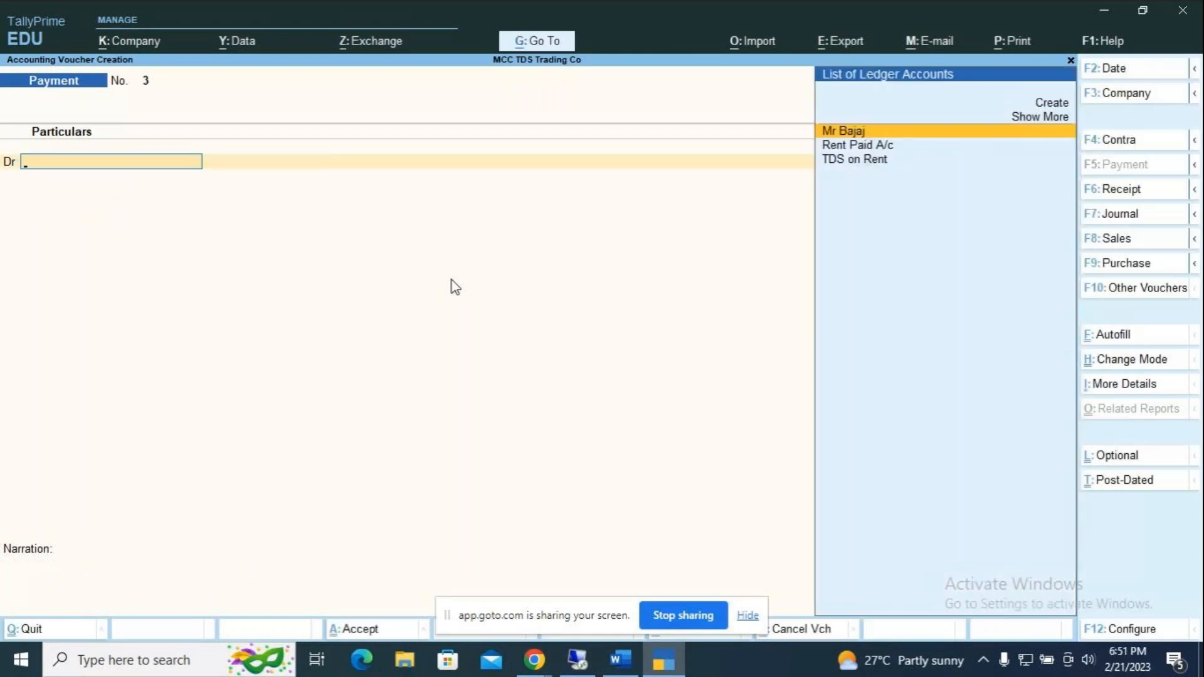
Step: Quit voucher entry and open Form 26Q under Display More Reports > TDS Reports for 1-Jul-22 to 30-Sep-22
{"action": "key", "text": "Escape"}
{"action": "key", "text": "y"}
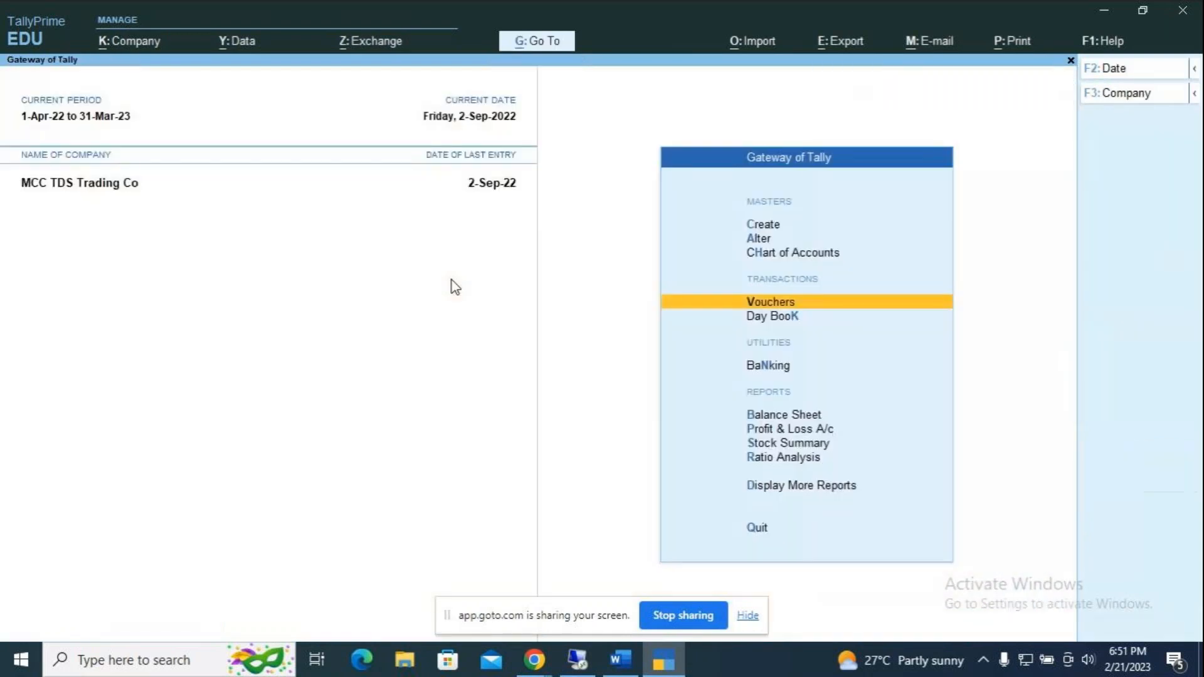
{"action": "key", "text": "Down"}
{"action": "key", "text": "Down"}
{"action": "key", "text": "Down"}
{"action": "key", "text": "Down"}
{"action": "key", "text": "Down"}
{"action": "key", "text": "Down"}
{"action": "key", "text": "Down"}
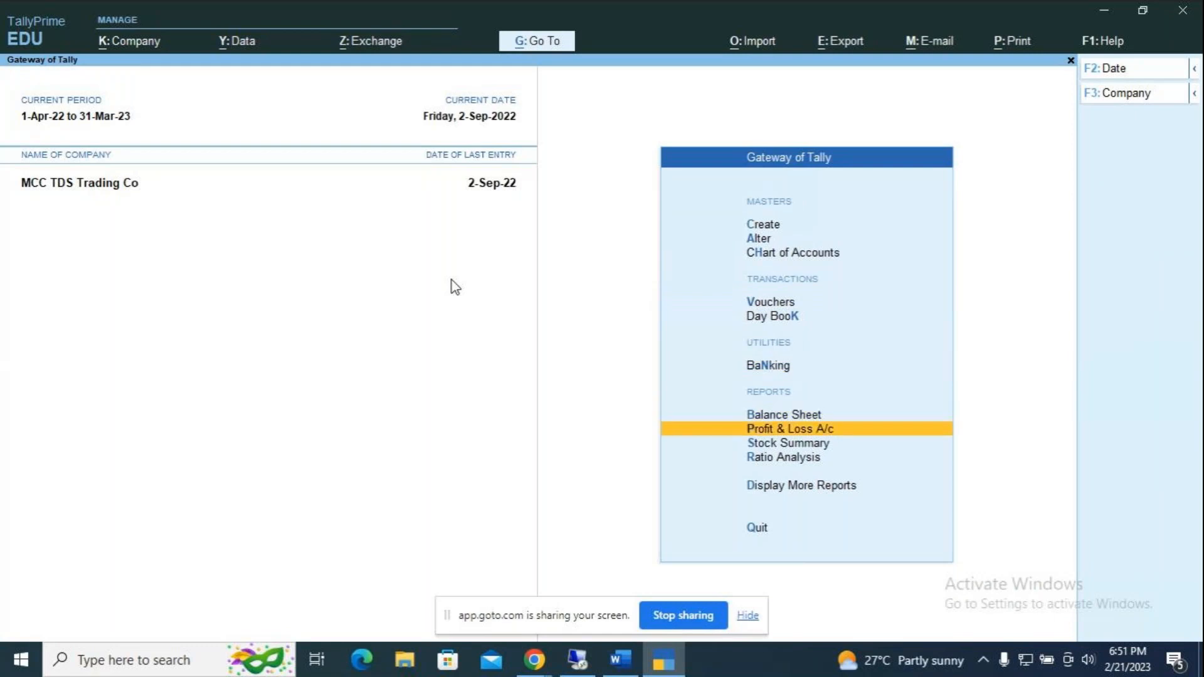
{"action": "key", "text": "Return"}
{"action": "key", "text": "Down"}
{"action": "key", "text": "Down"}
{"action": "key", "text": "Down"}
{"action": "key", "text": "Down"}
{"action": "key", "text": "Down"}
{"action": "key", "text": "Down"}
{"action": "key", "text": "Down"}
{"action": "key", "text": "Down"}
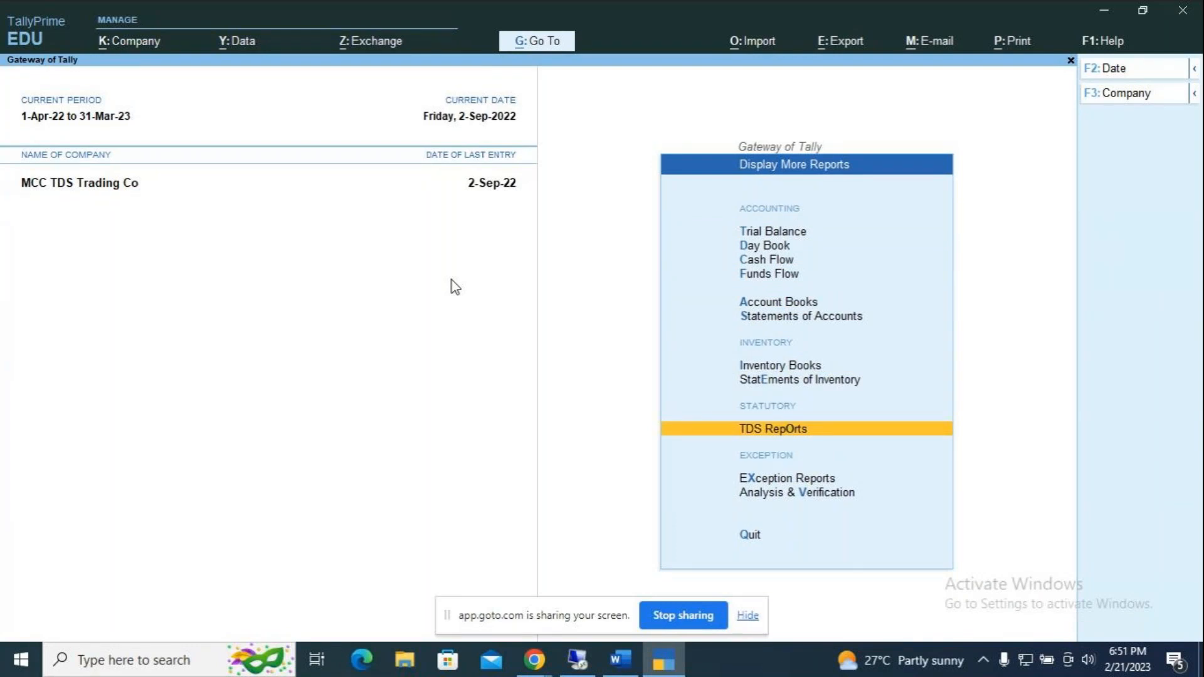
{"action": "key", "text": "Return"}
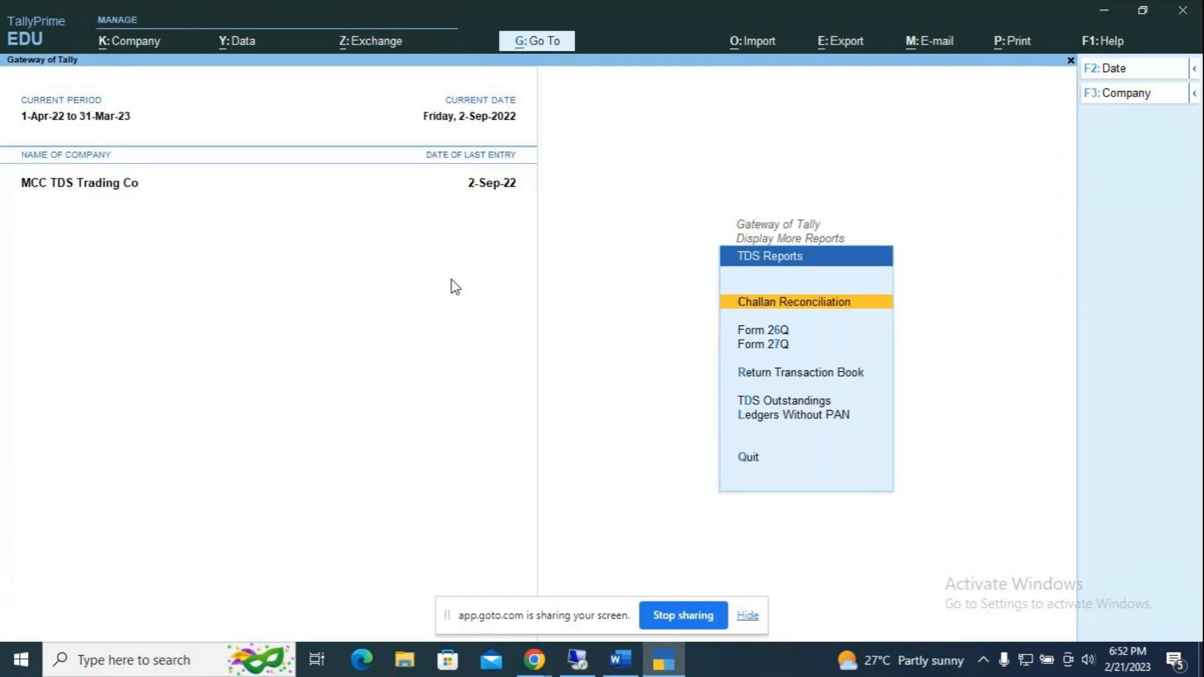
{"action": "key", "text": "Down"}
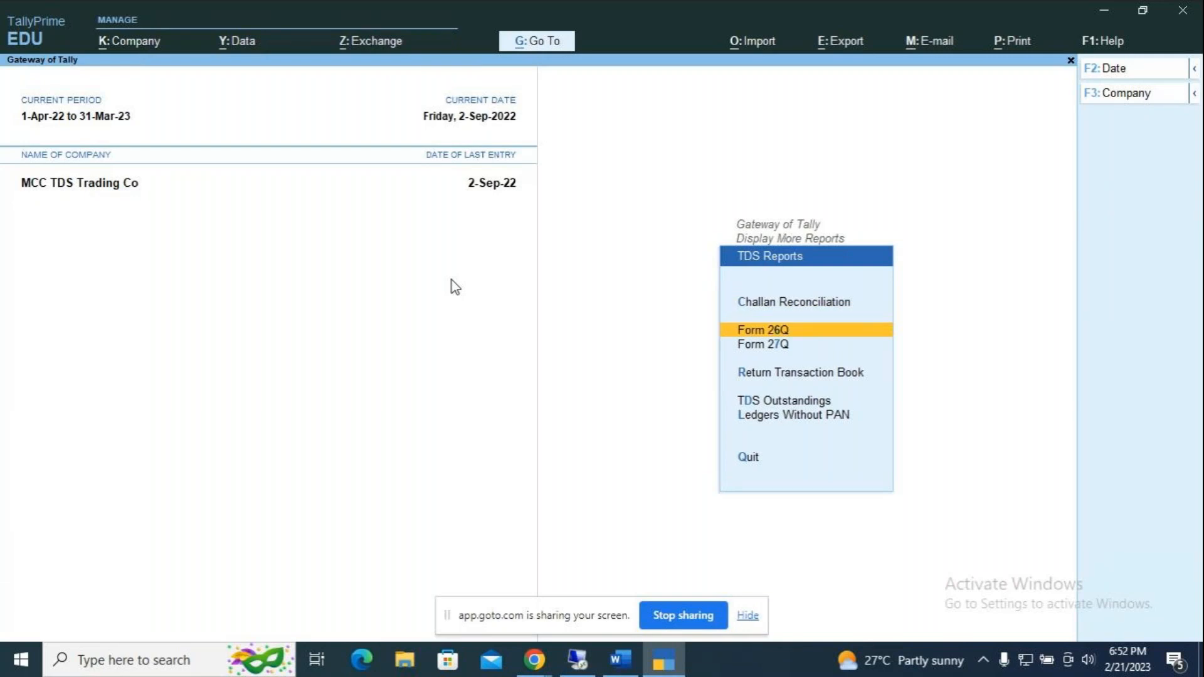
{"action": "key", "text": "Return"}
{"action": "key", "text": "Down"}
{"action": "key", "text": "Down"}
{"action": "key", "text": "Down"}
{"action": "key", "text": "Down"}
{"action": "key", "text": "Down"}
Step: Drill from Deduction at Normal Rate through the party to Rent on Land and Building vouchers, then back out
{"action": "key", "text": "Up"}
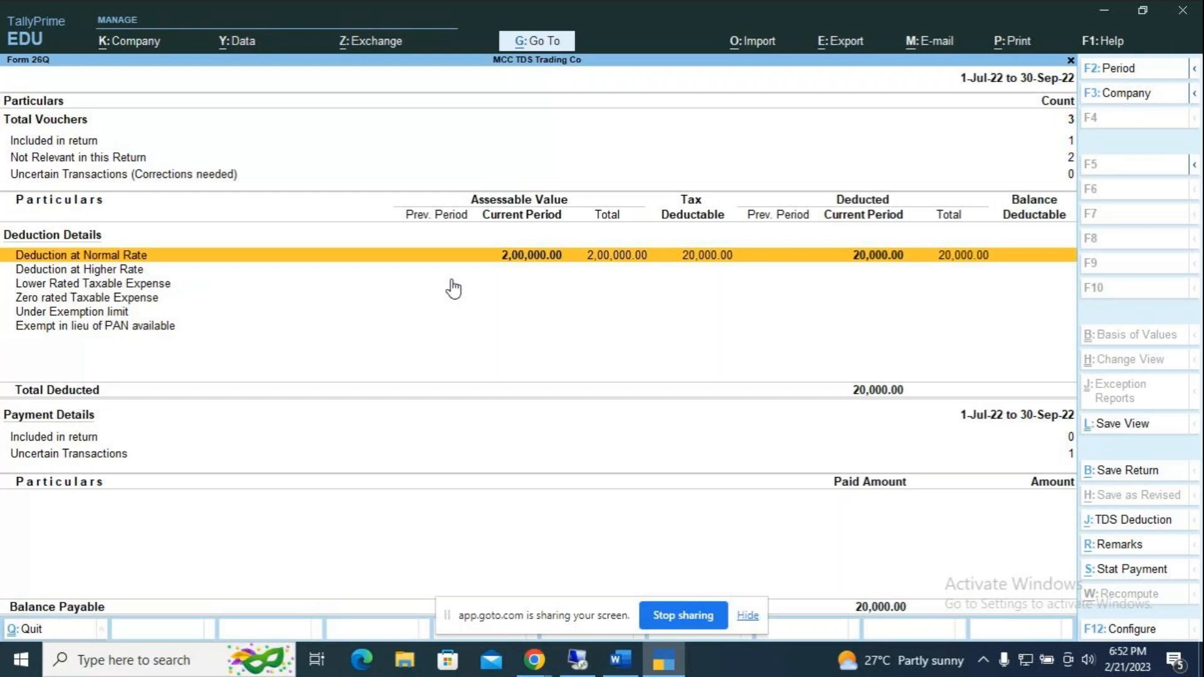
{"action": "key", "text": "Return"}
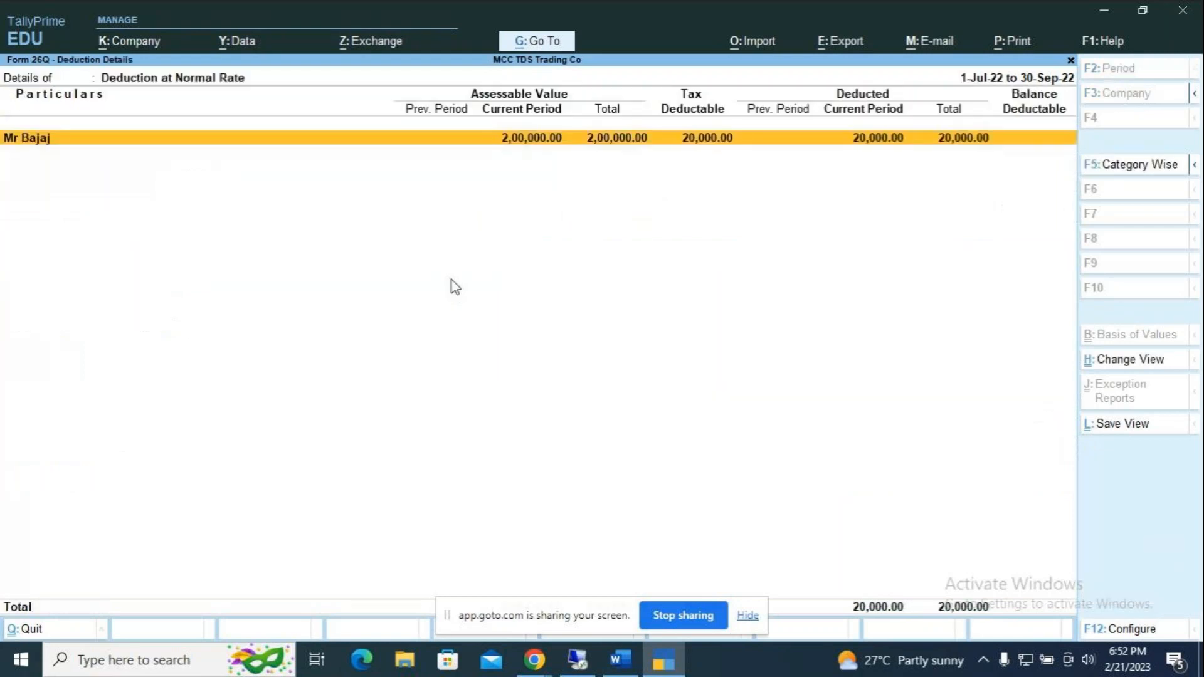
{"action": "key", "text": "Return"}
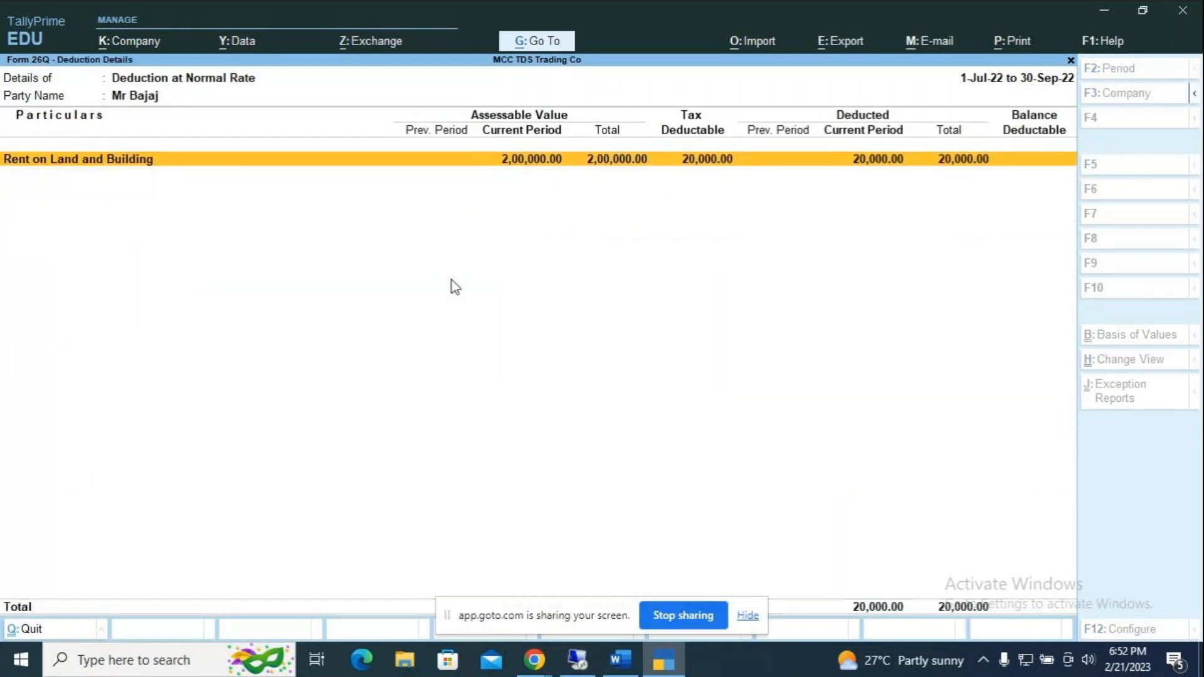
{"action": "key", "text": "Return"}
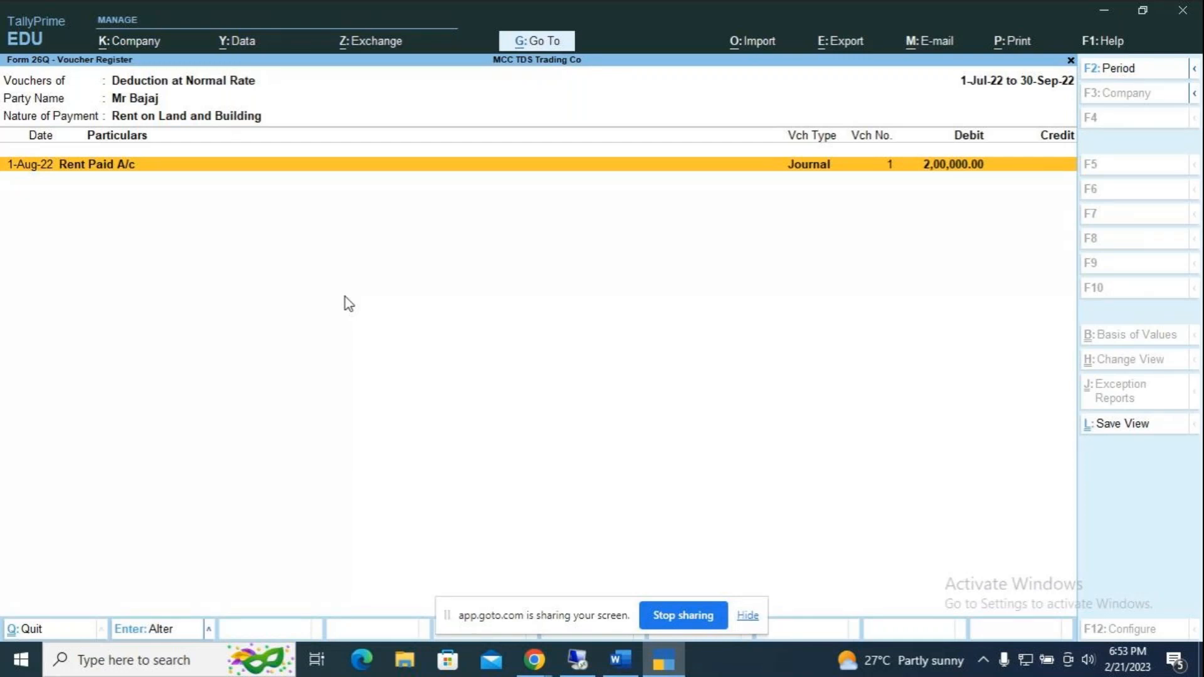
{"action": "key", "text": "Escape"}
{"action": "key", "text": "Escape"}
{"action": "key", "text": "Escape"}
{"action": "key", "text": "Escape"}
{"action": "key", "text": "Escape"}
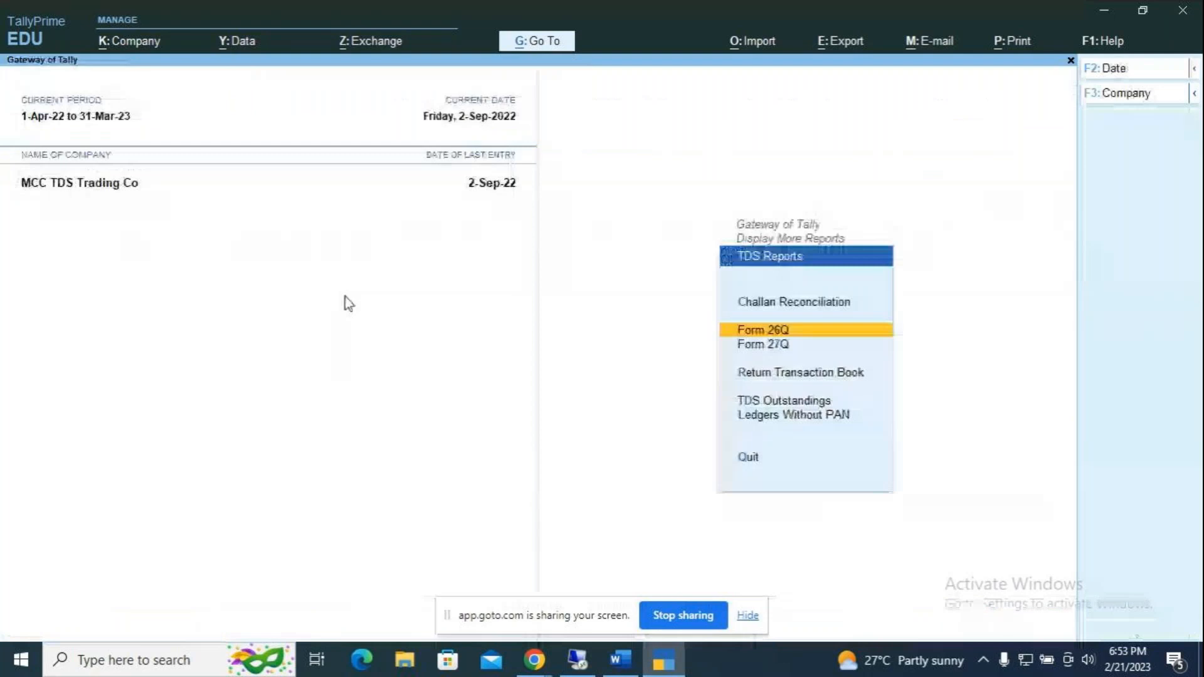
Step: Show the Day Book for 1-4-2022 to 2-9-2022 and open the TDS on Rent payment voucher
{"action": "key", "text": "Escape"}
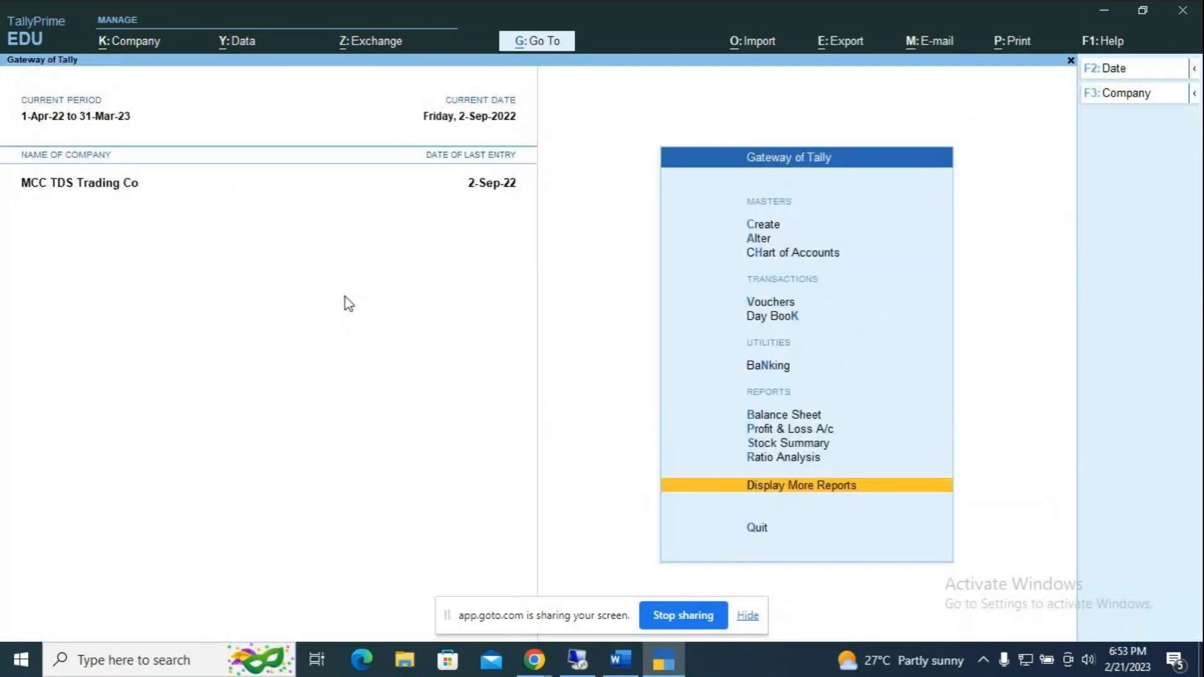
{"action": "key", "text": "Up"}
{"action": "key", "text": "Up"}
{"action": "key", "text": "Up"}
{"action": "key", "text": "Up"}
{"action": "key", "text": "Up"}
{"action": "key", "text": "Up"}
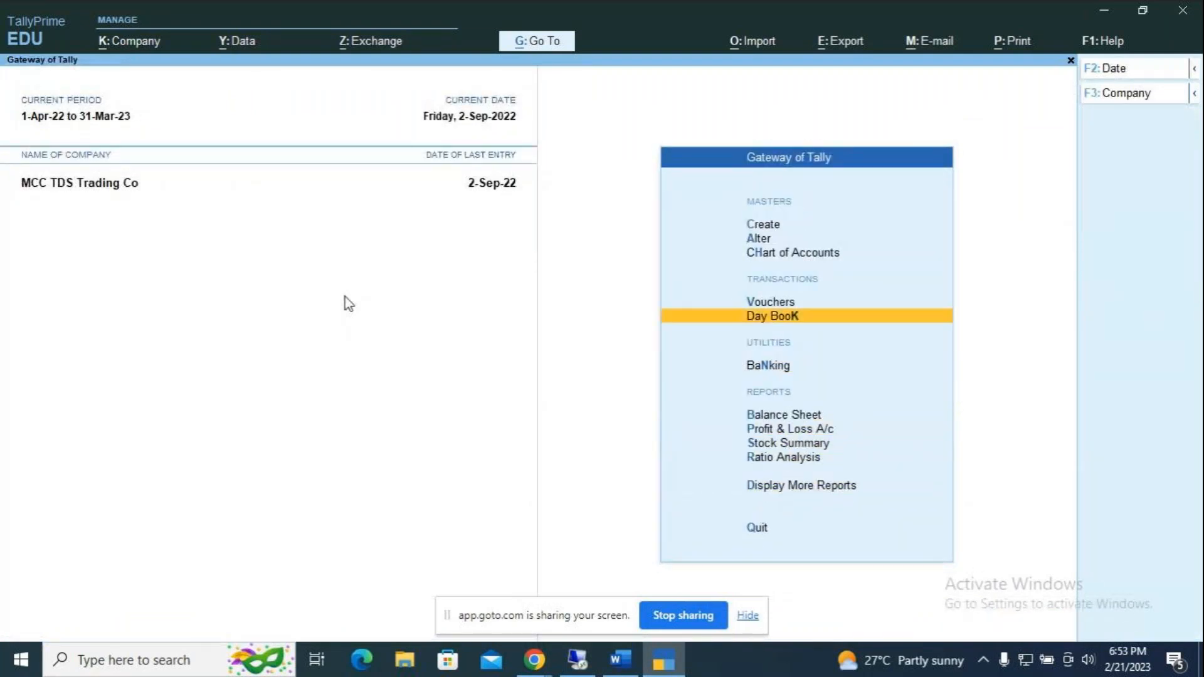
{"action": "key", "text": "Return"}
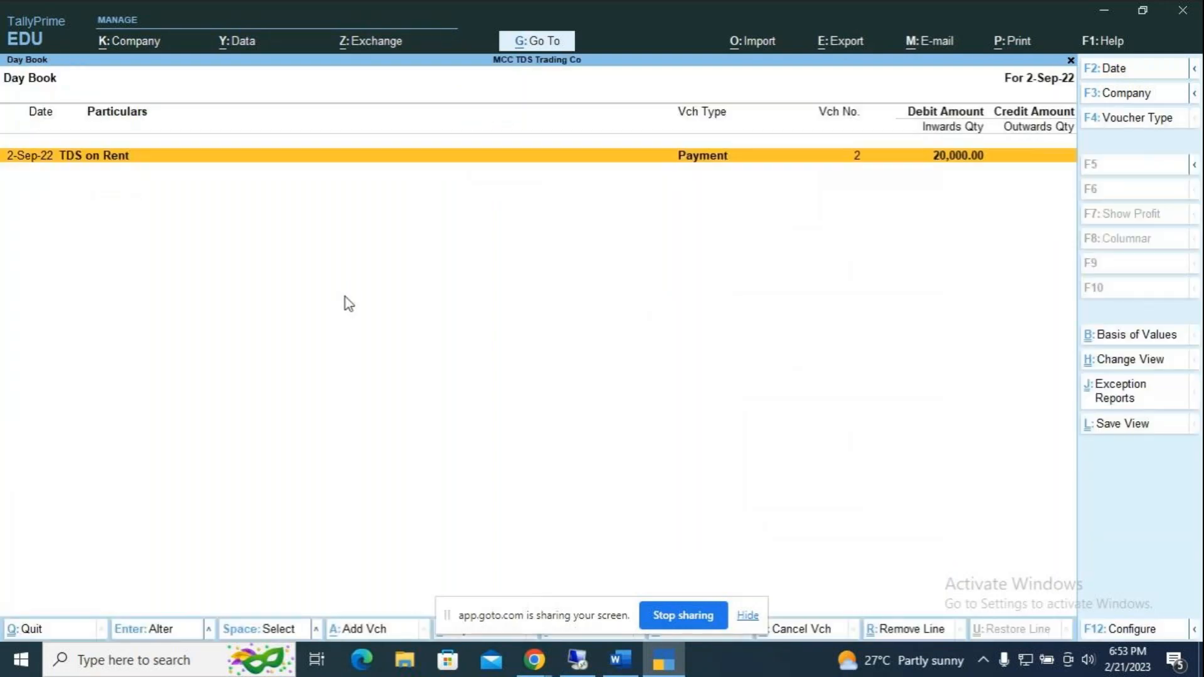
{"action": "key", "text": "alt"}
{"action": "key", "text": "alt+F2"}
{"action": "type", "text": "1-4"}
{"action": "key", "text": "Return"}
{"action": "key", "text": "Return"}
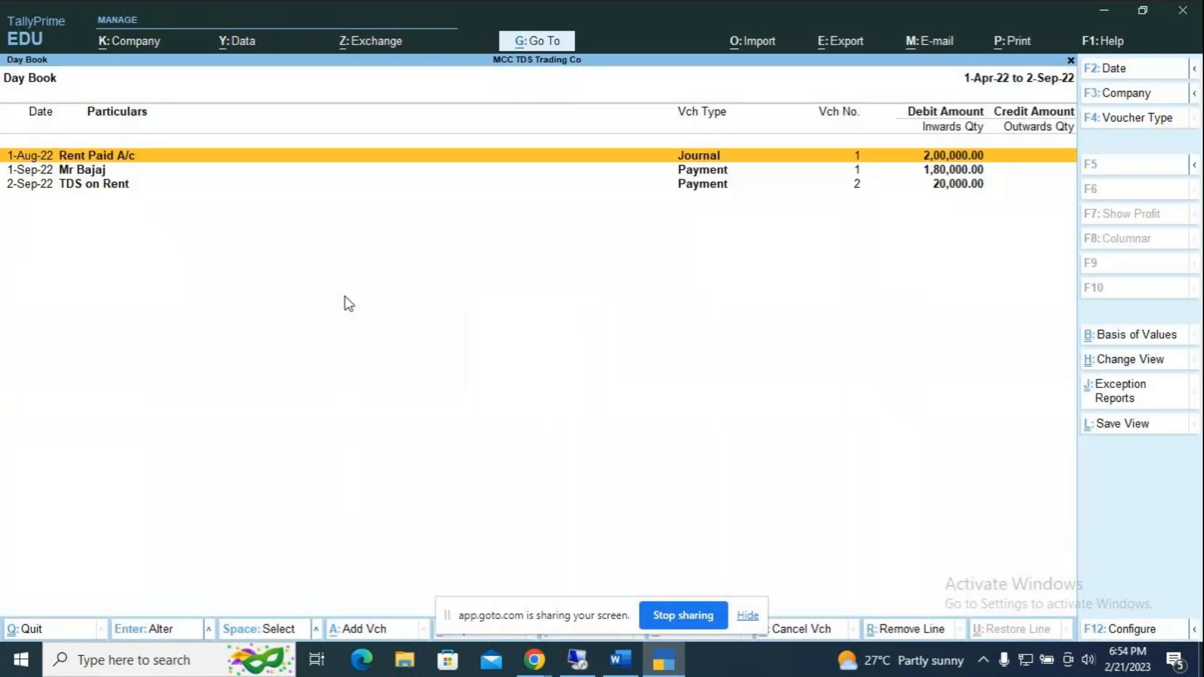
{"action": "key", "text": "Down"}
{"action": "key", "text": "Down"}
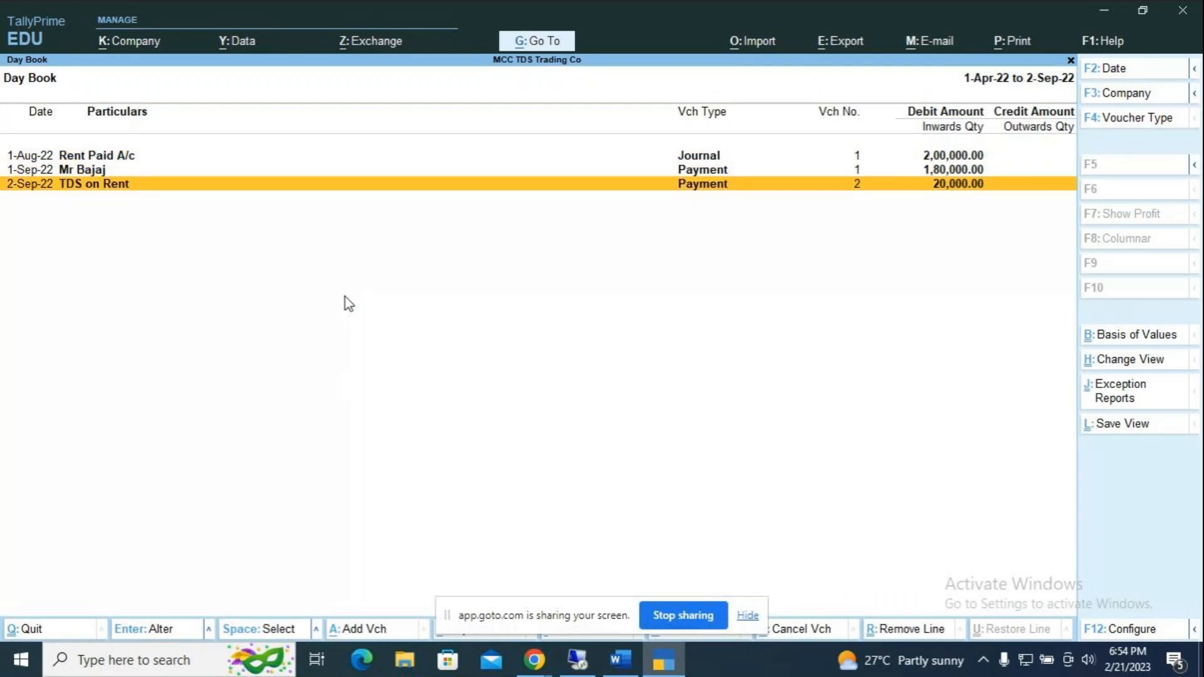
{"action": "key", "text": "Return"}
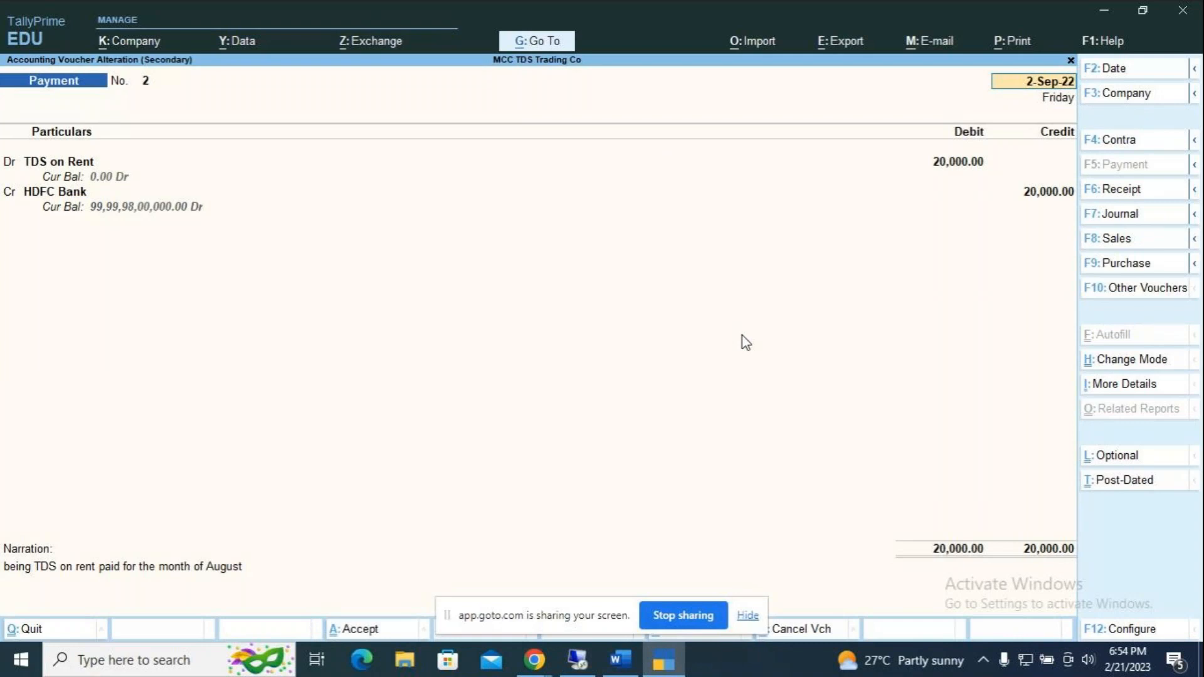
Step: Preview the TDS challan print for the payment voucher and zoom in on it
{"action": "key", "text": "alt+p"}
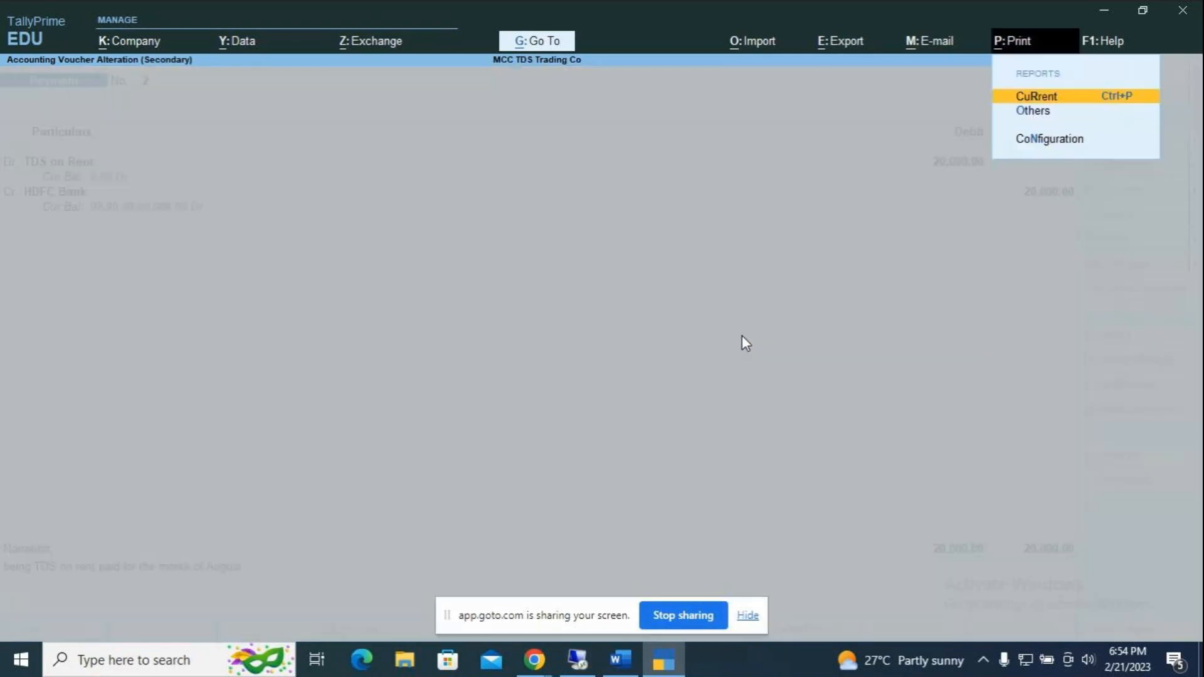
{"action": "key", "text": "Return"}
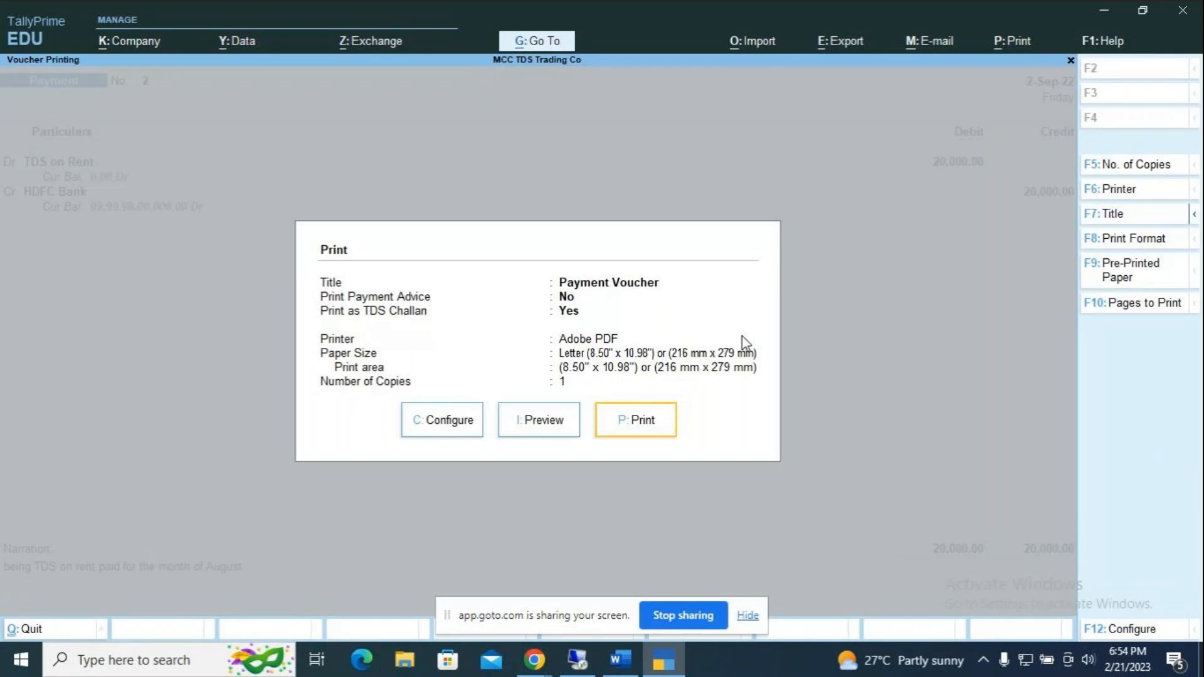
{"action": "key", "text": "i"}
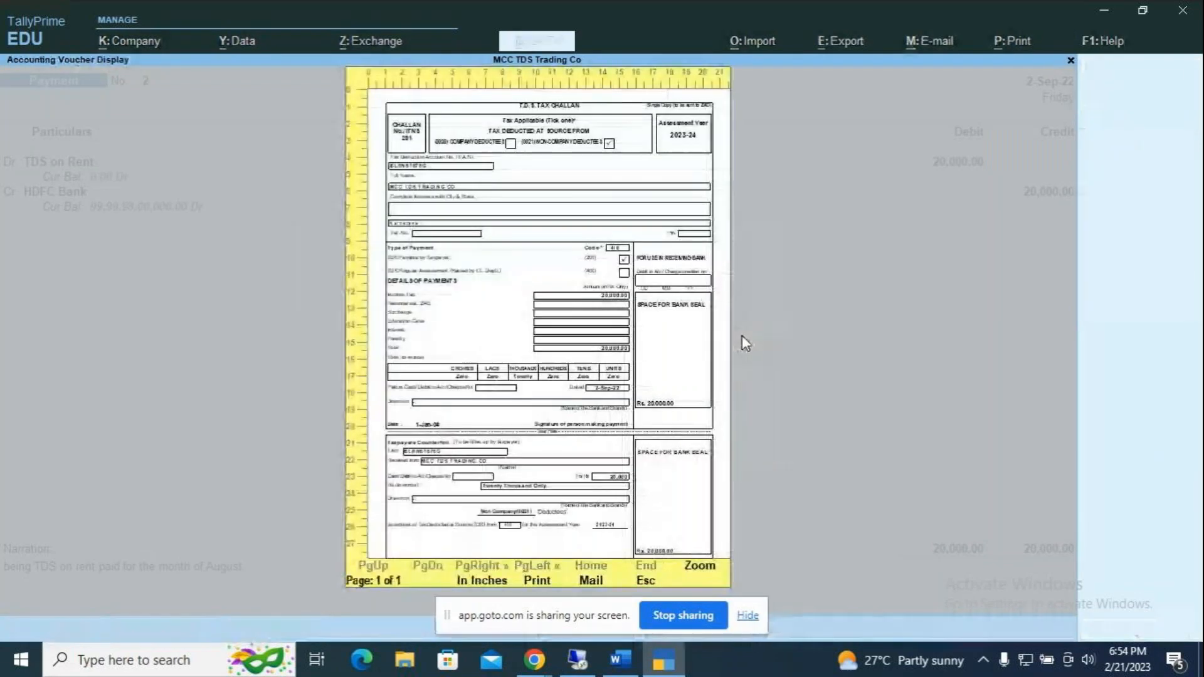
{"action": "key", "text": "alt+z"}
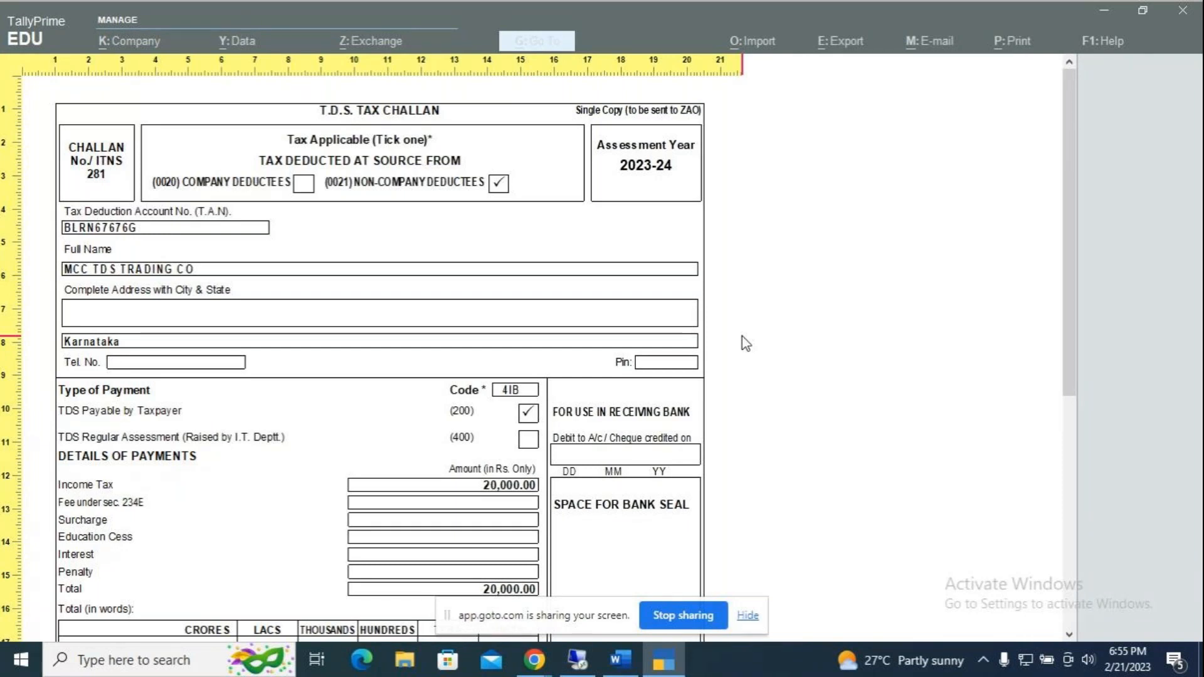
Step: Scroll the Word notes down to the Example 2 ledger details
{"action": "left_click", "coordinate": [620, 656]}
{"action": "scroll", "coordinate": [637, 422], "scroll_direction": "down", "scroll_amount": 15}
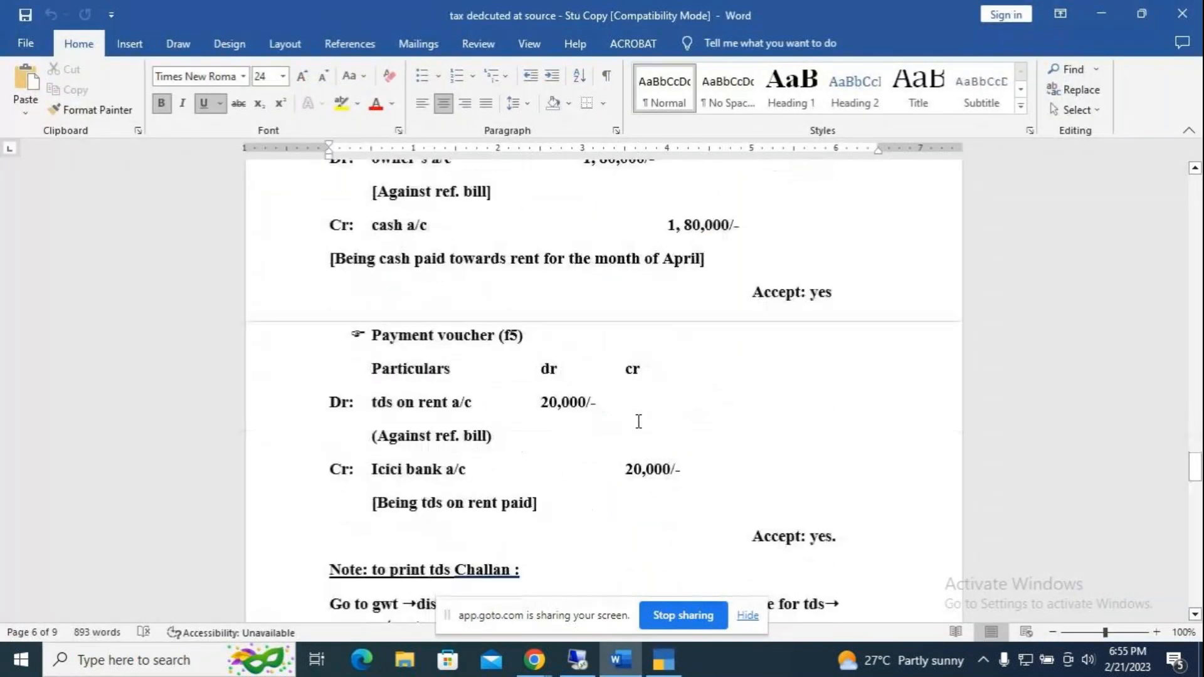
{"action": "scroll", "coordinate": [639, 422], "scroll_direction": "down", "scroll_amount": 10}
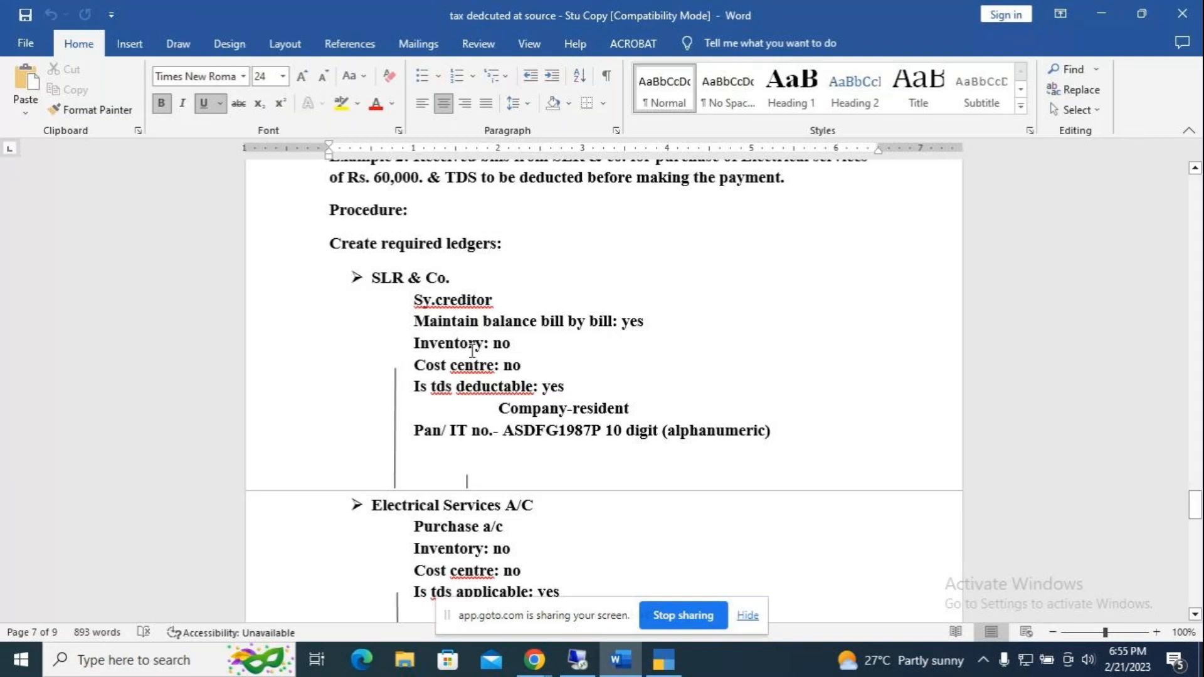
{"action": "scroll", "coordinate": [540, 402], "scroll_direction": "down", "scroll_amount": 2}
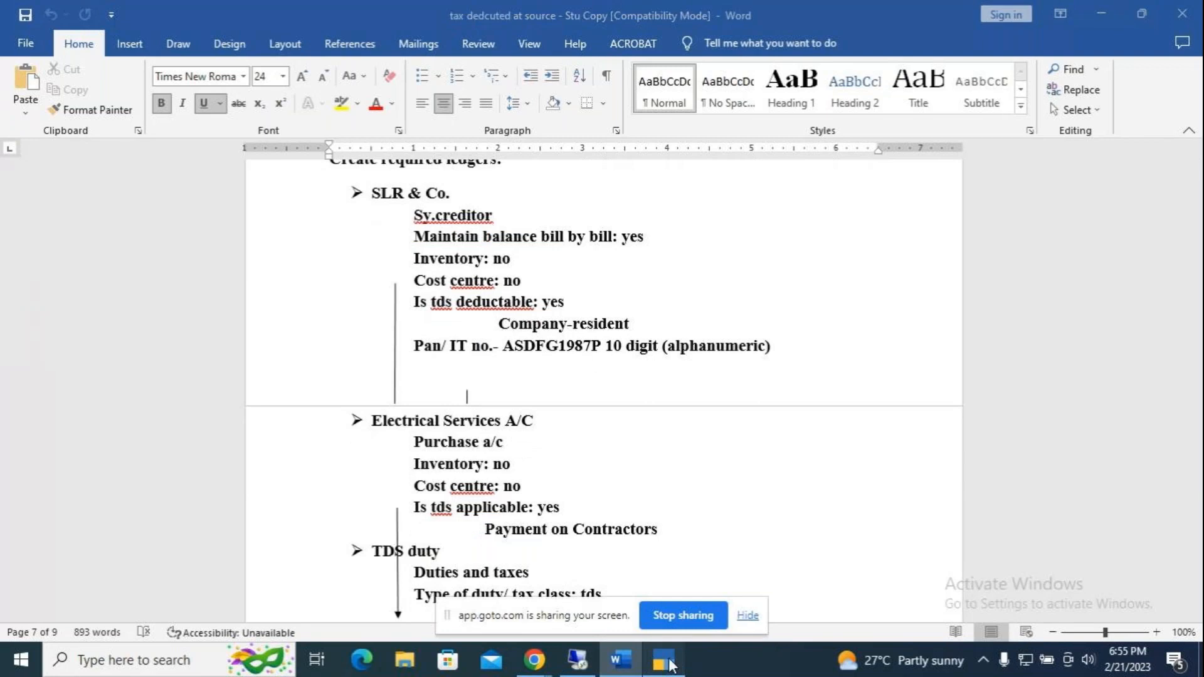
Step: Close TallyPrime's challan preview and quit the payment voucher back to the Day Book
{"action": "left_click", "coordinate": [664, 660]}
{"action": "key", "text": "Escape"}
{"action": "key", "text": "Escape"}
{"action": "key", "text": "y"}
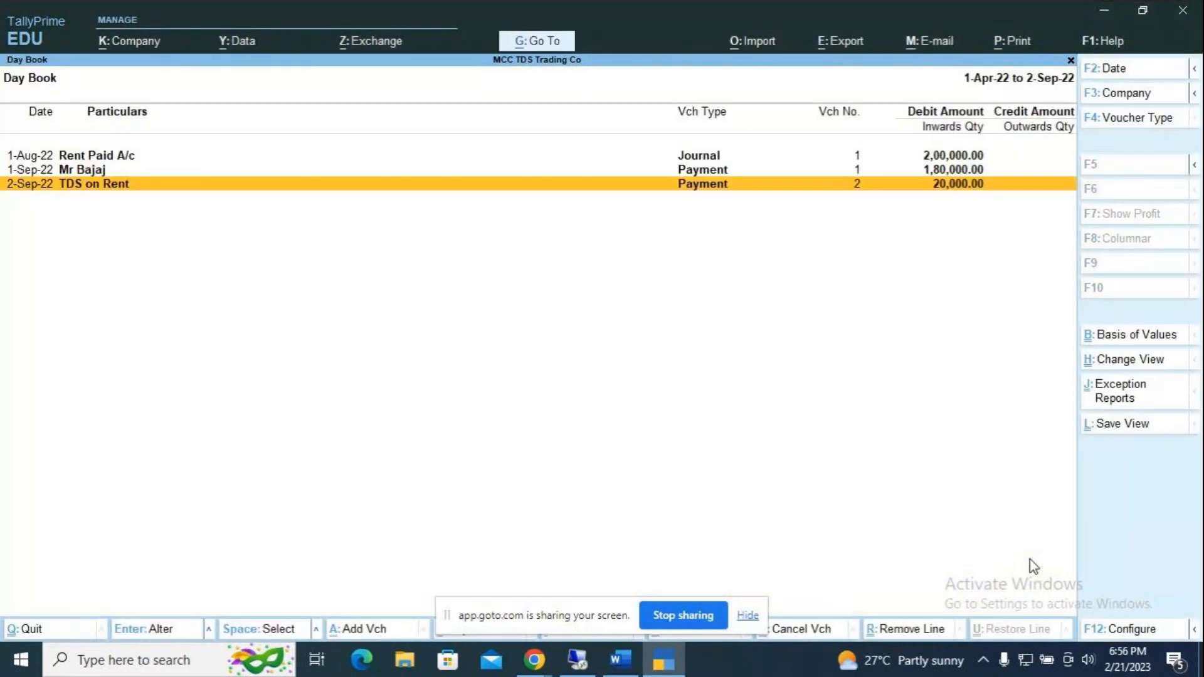
{"action": "key", "text": "Escape"}
Step: Start a new ledger 'SLR & Co' under Sundry Creditors with bill-by-bill balances on
{"action": "key", "text": "Up"}
{"action": "key", "text": "Up"}
{"action": "key", "text": "Up"}
{"action": "key", "text": "Up"}
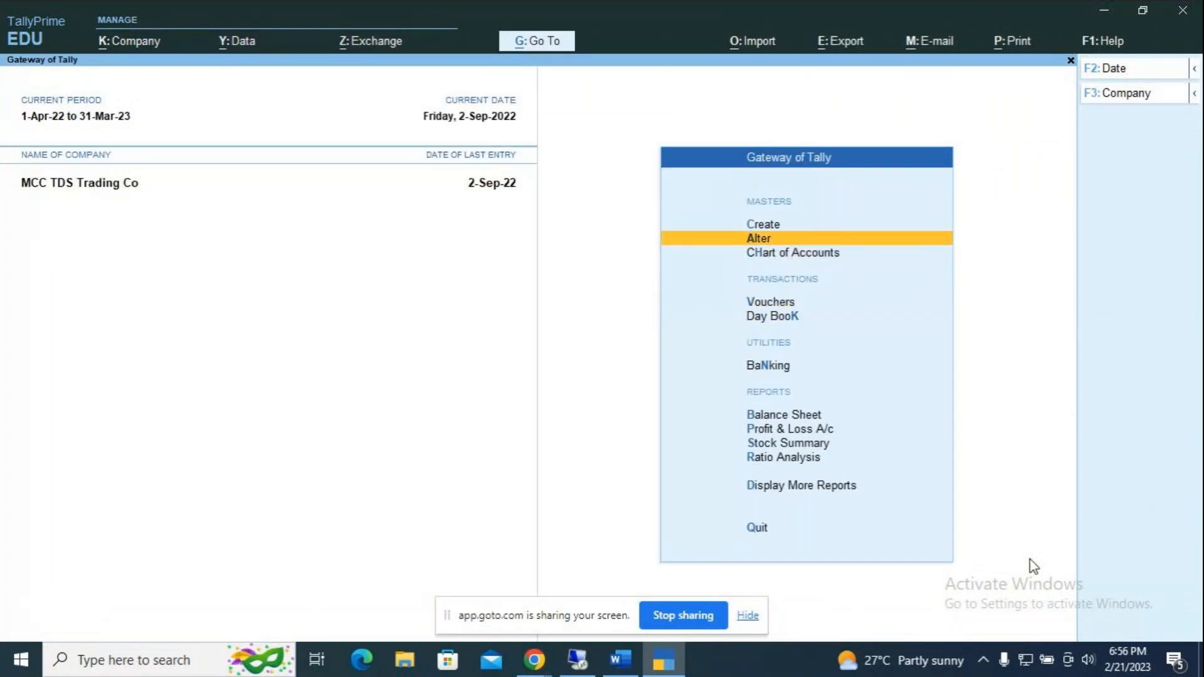
{"action": "key", "text": "Up"}
{"action": "key", "text": "Down"}
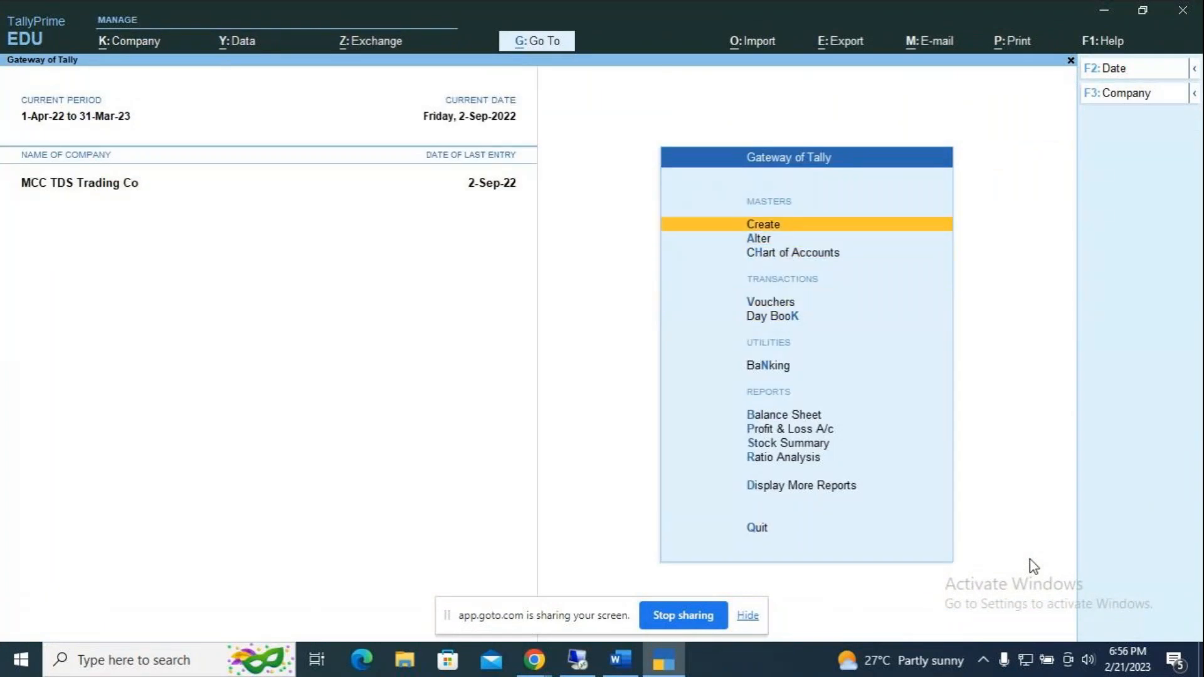
{"action": "key", "text": "Return"}
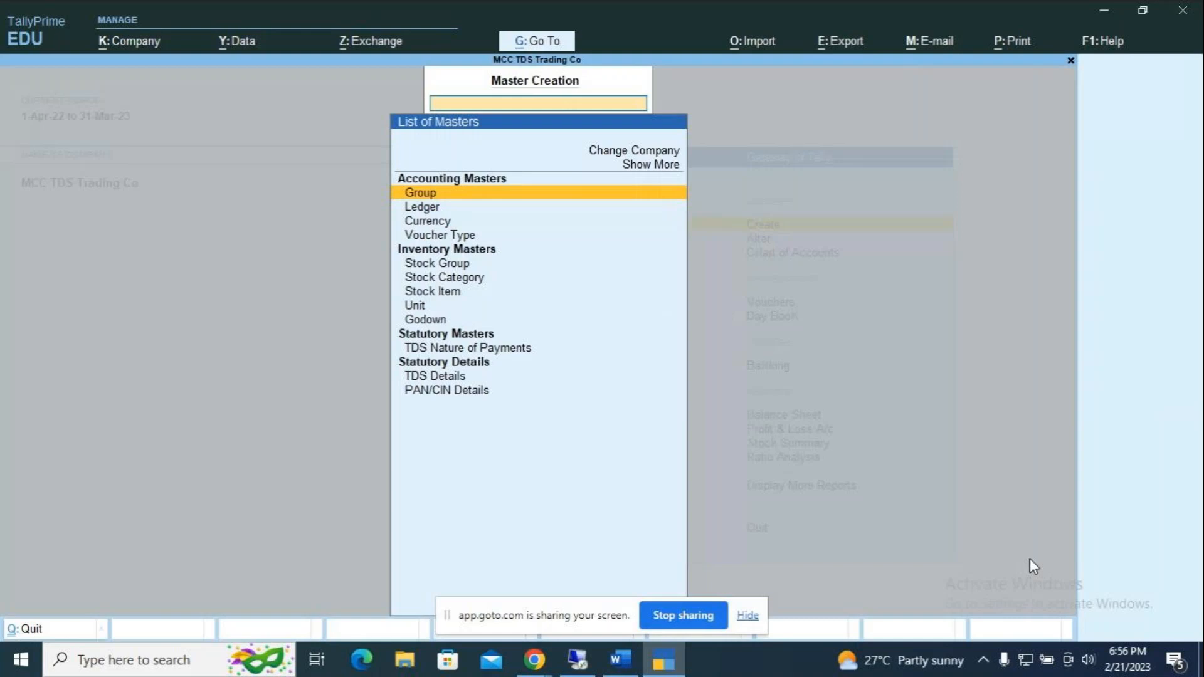
{"action": "key", "text": "Down"}
{"action": "key", "text": "Return"}
{"action": "type", "text": "SLR & Co"}
{"action": "key", "text": "Return"}
{"action": "key", "text": "Return"}
{"action": "type", "text": "S"}
{"action": "key", "text": "Down"}
{"action": "key", "text": "Down"}
{"action": "key", "text": "Down"}
{"action": "key", "text": "Return"}
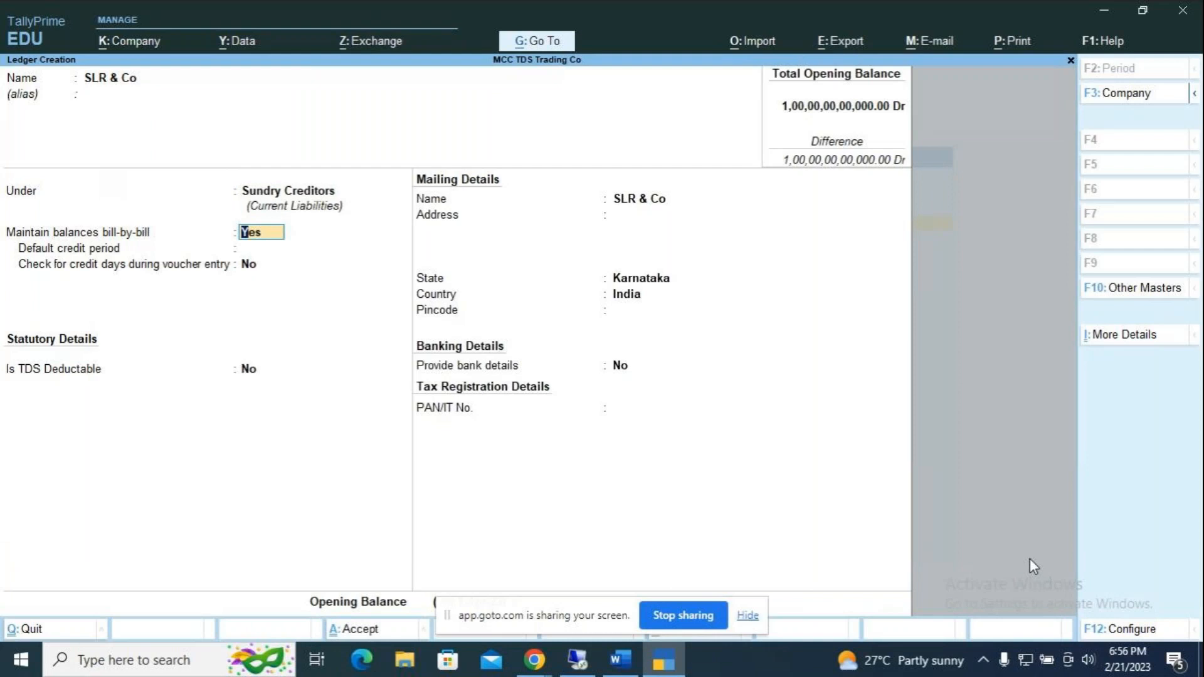
{"action": "key", "text": "Return"}
{"action": "key", "text": "Return"}
Step: Mark SLR & Co as TDS deductible, deductee type Company - Resident, state Karnataka
{"action": "key", "text": "Return"}
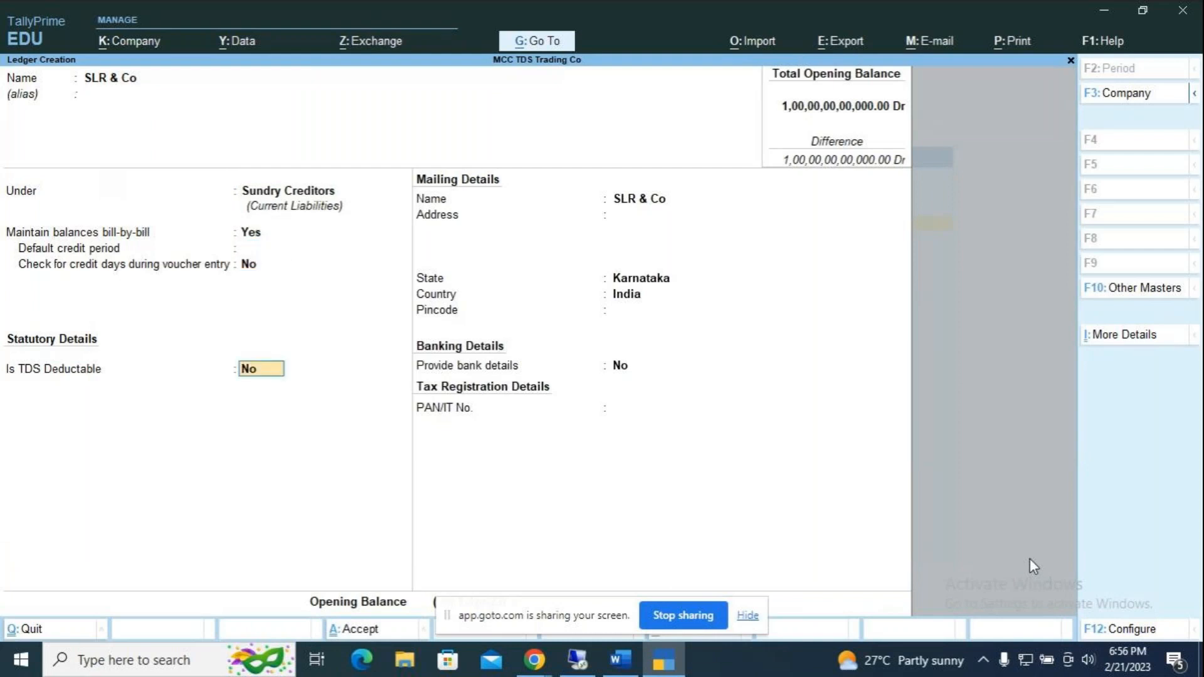
{"action": "key", "text": "y"}
{"action": "key", "text": "Return"}
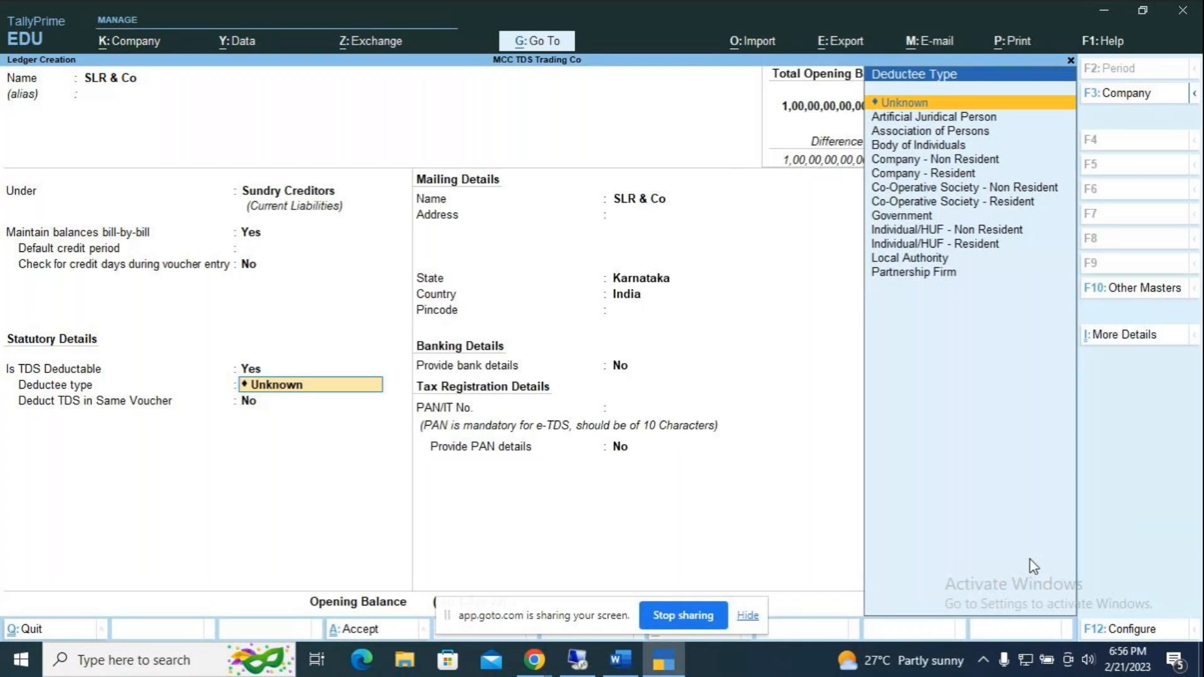
{"action": "key", "text": "Down"}
{"action": "key", "text": "Down"}
{"action": "key", "text": "Down"}
{"action": "key", "text": "Down"}
{"action": "key", "text": "Down"}
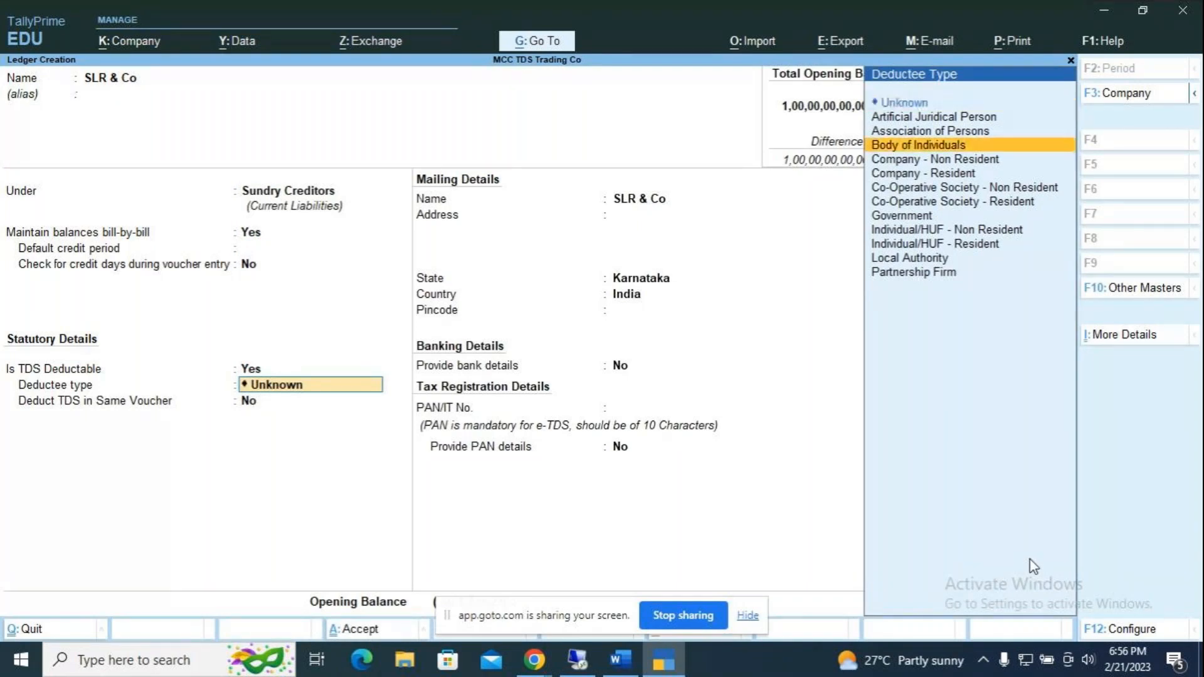
{"action": "key", "text": "Return"}
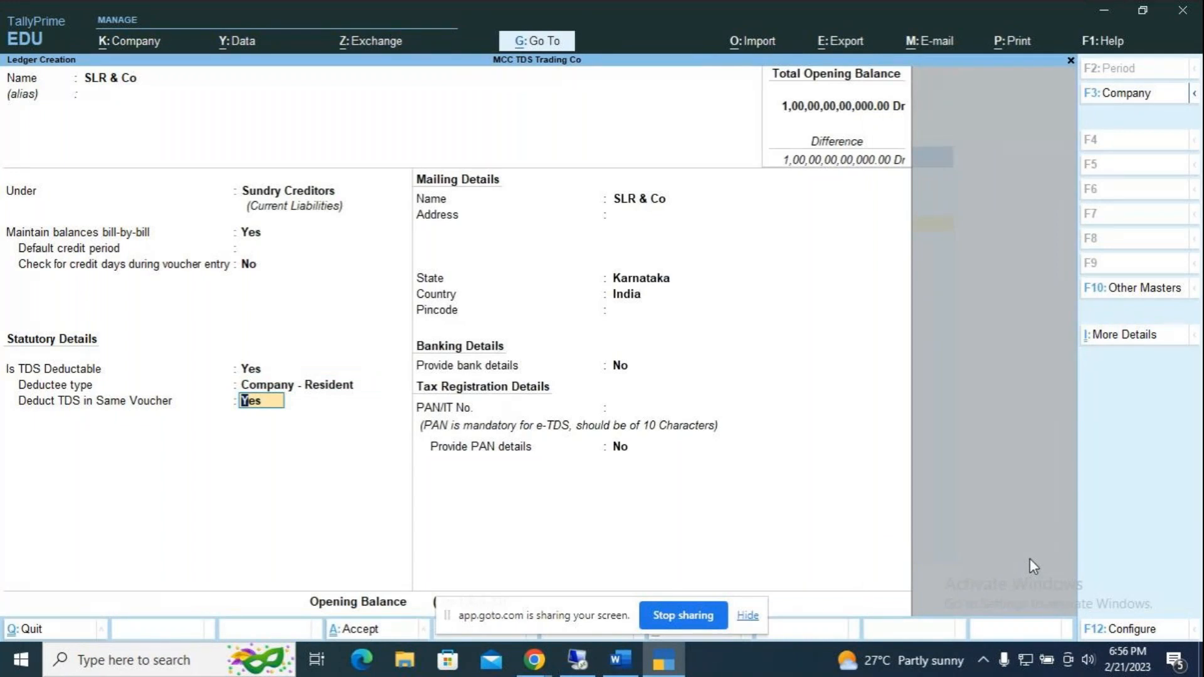
{"action": "key", "text": "Return"}
{"action": "key", "text": "Return"}
{"action": "key", "text": "Return"}
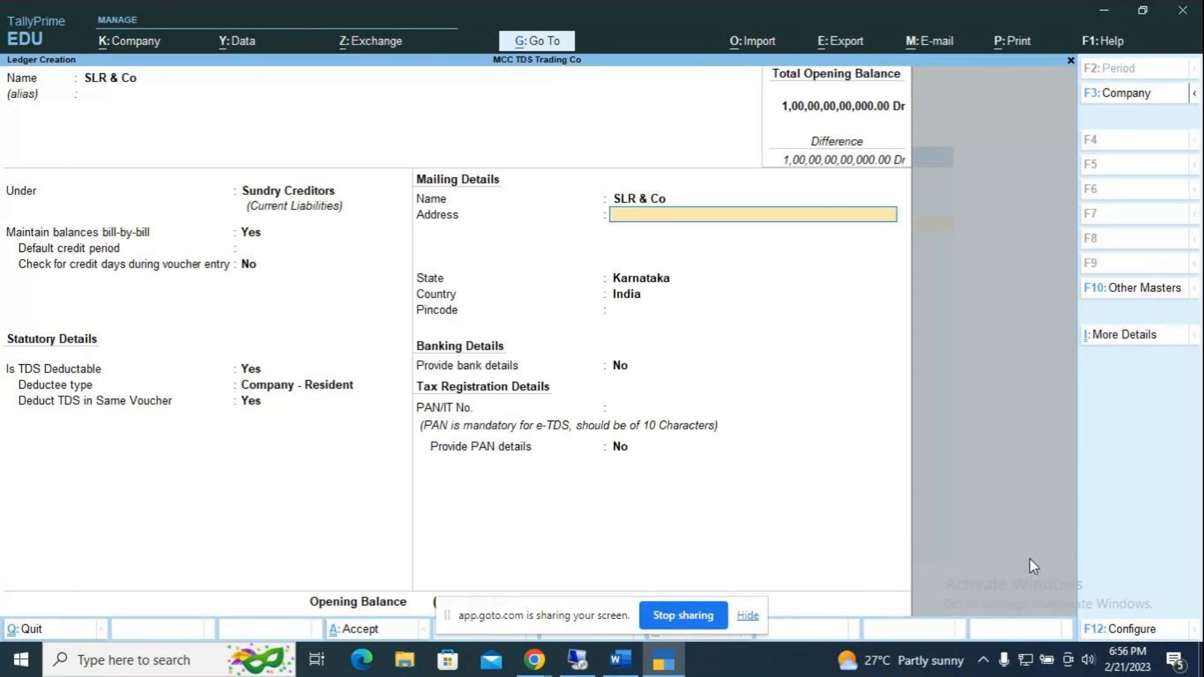
{"action": "key", "text": "Return"}
{"action": "key", "text": "Return"}
{"action": "key", "text": "Return"}
{"action": "key", "text": "Return"}
Step: Enter the ledger's PAN from the Word notes and save the SLR & Co ledger
{"action": "key", "text": "alt+Tab"}
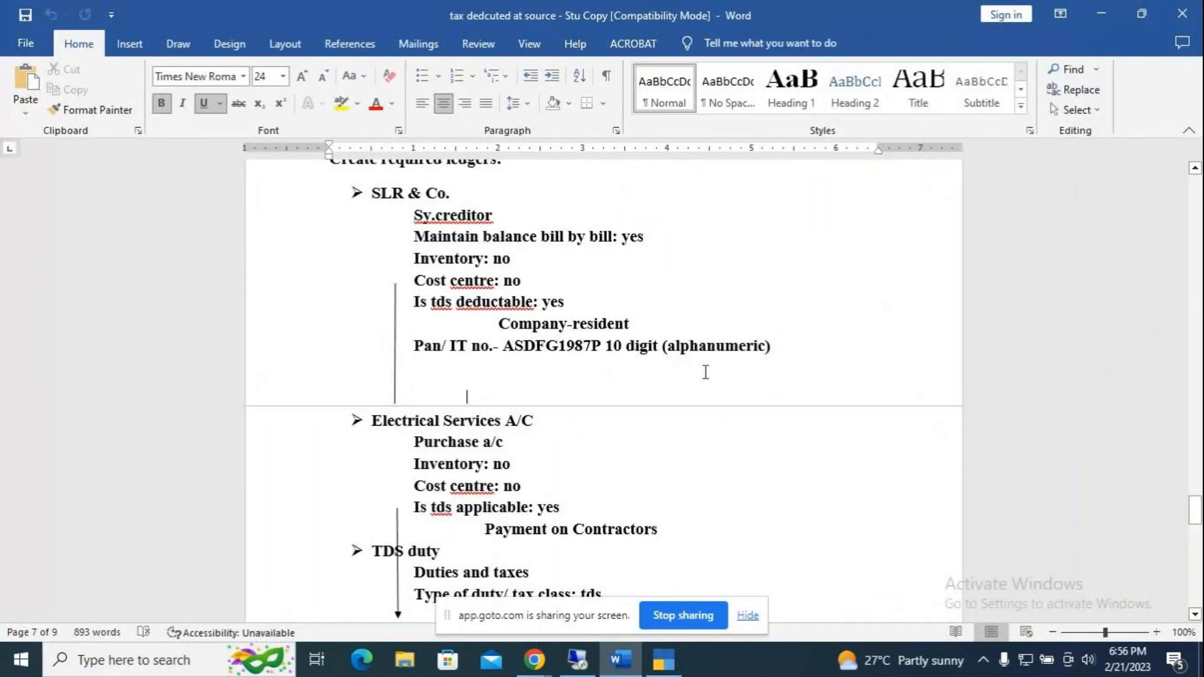
{"action": "key", "text": "alt+Tab"}
{"action": "type", "text": "ASDFG1987"}
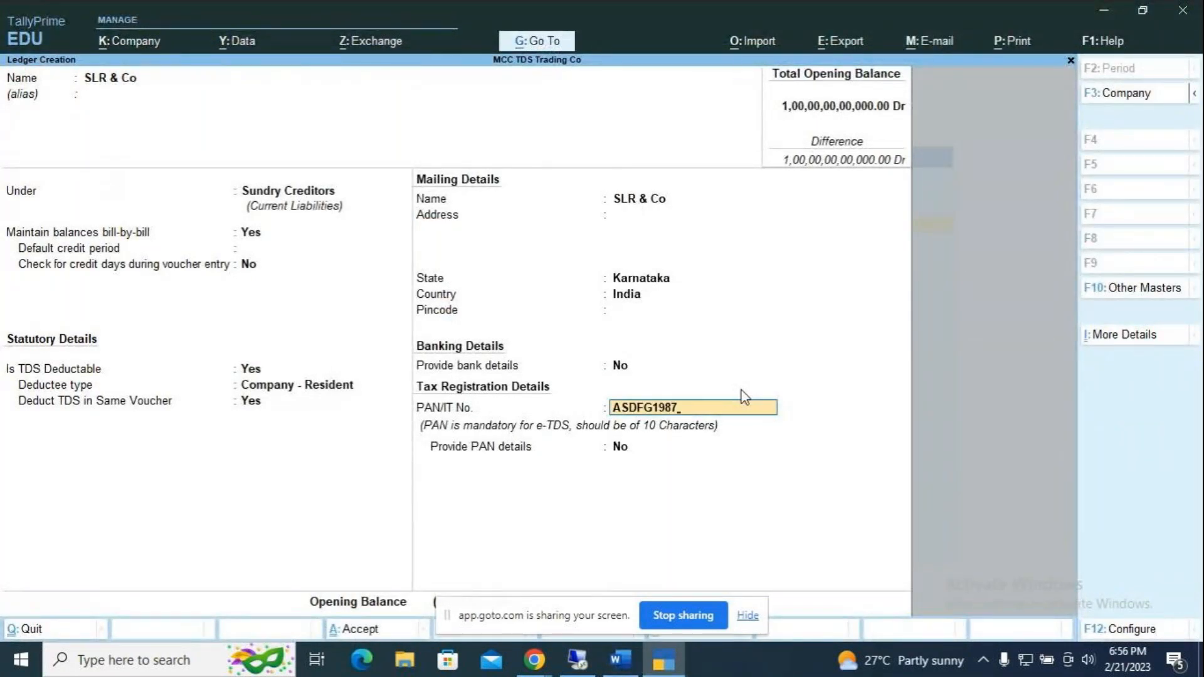
{"action": "key", "text": "alt+Tab"}
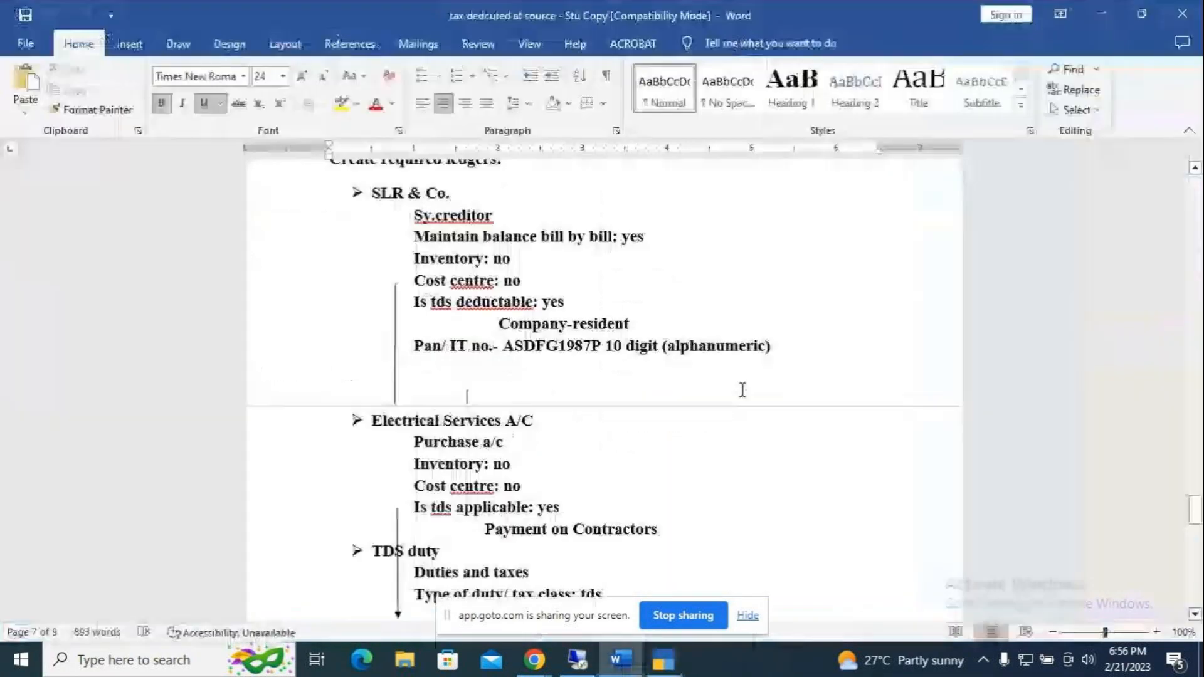
{"action": "key", "text": "alt+Tab"}
{"action": "type", "text": "P"}
{"action": "key", "text": "Return"}
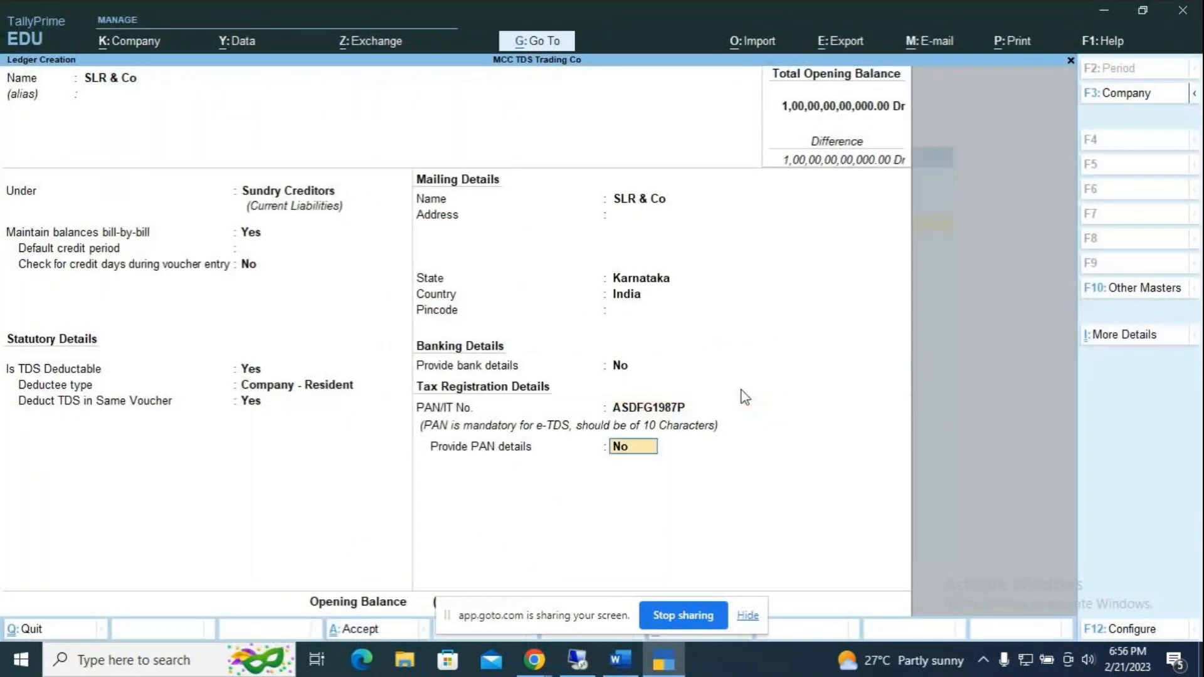
{"action": "key", "text": "Return"}
{"action": "key", "text": "Return"}
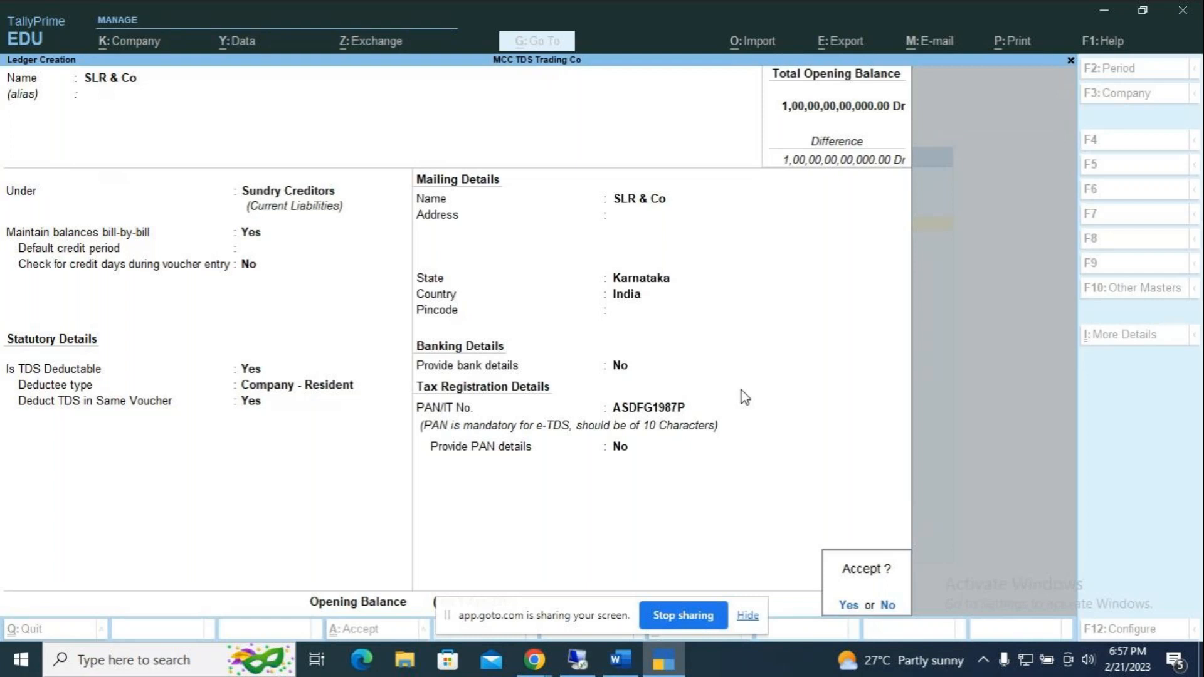
{"action": "key", "text": "Return"}
Step: Check the notes for the next ledger and name it 'Electrical Services'
{"action": "key", "text": "alt+Tab"}
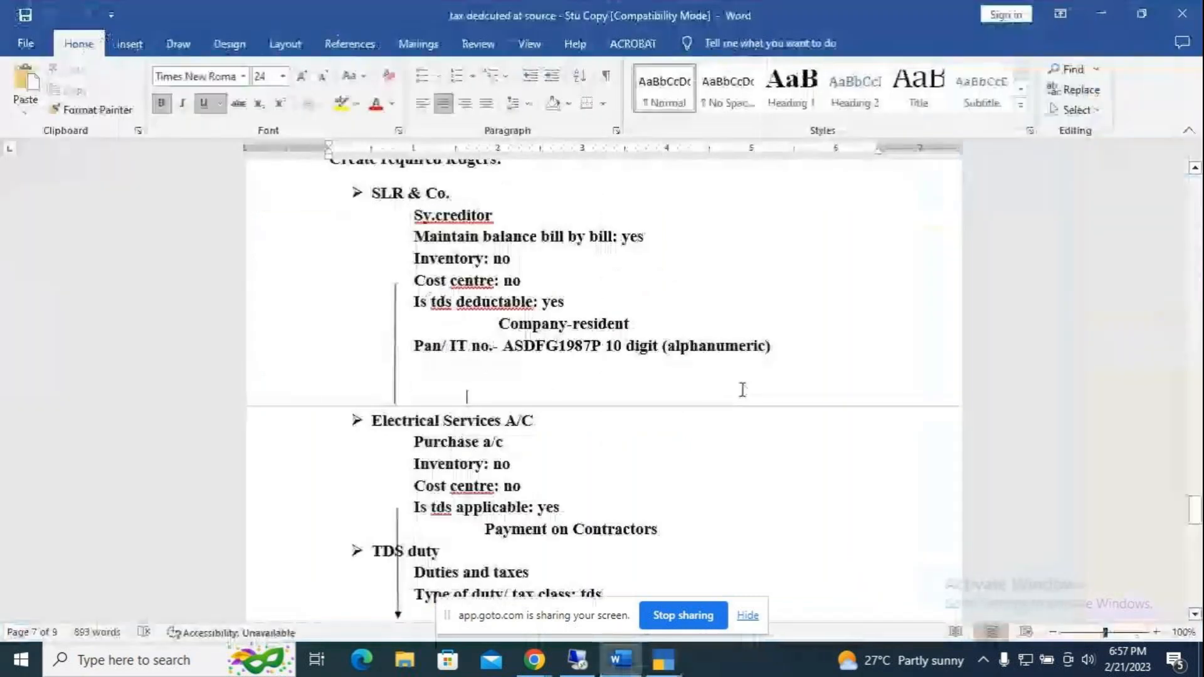
{"action": "scroll", "coordinate": [670, 439], "scroll_direction": "down", "scroll_amount": 1}
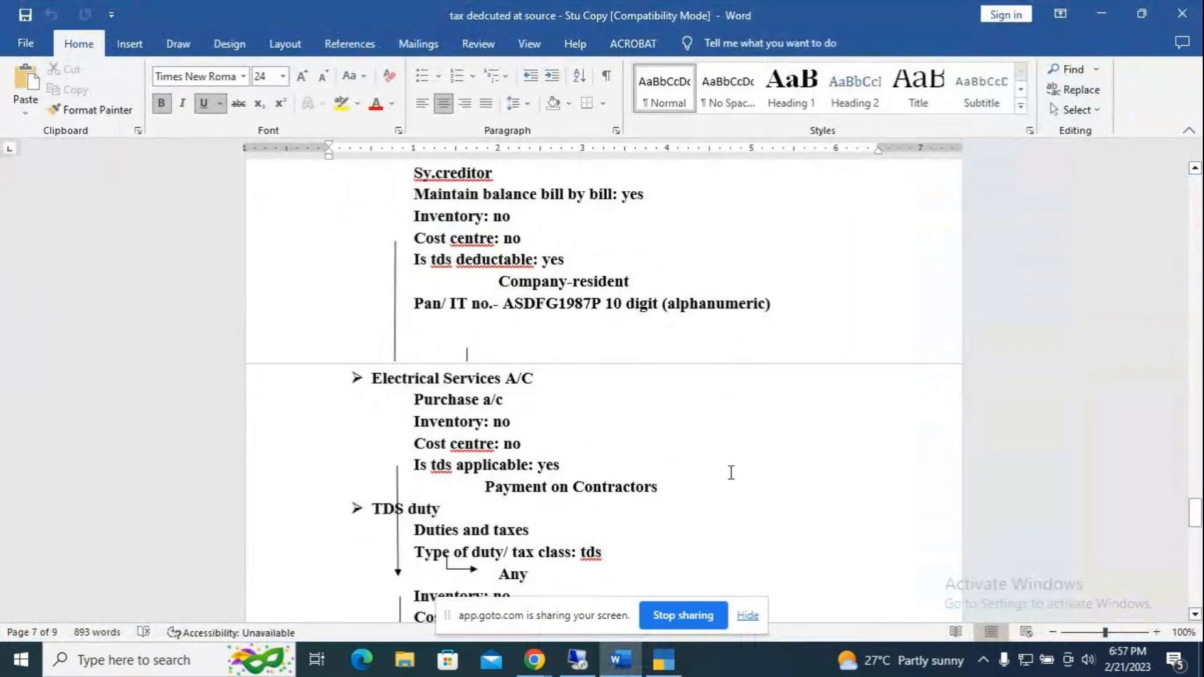
{"action": "key", "text": "alt+Tab"}
{"action": "type", "text": "Elec"}
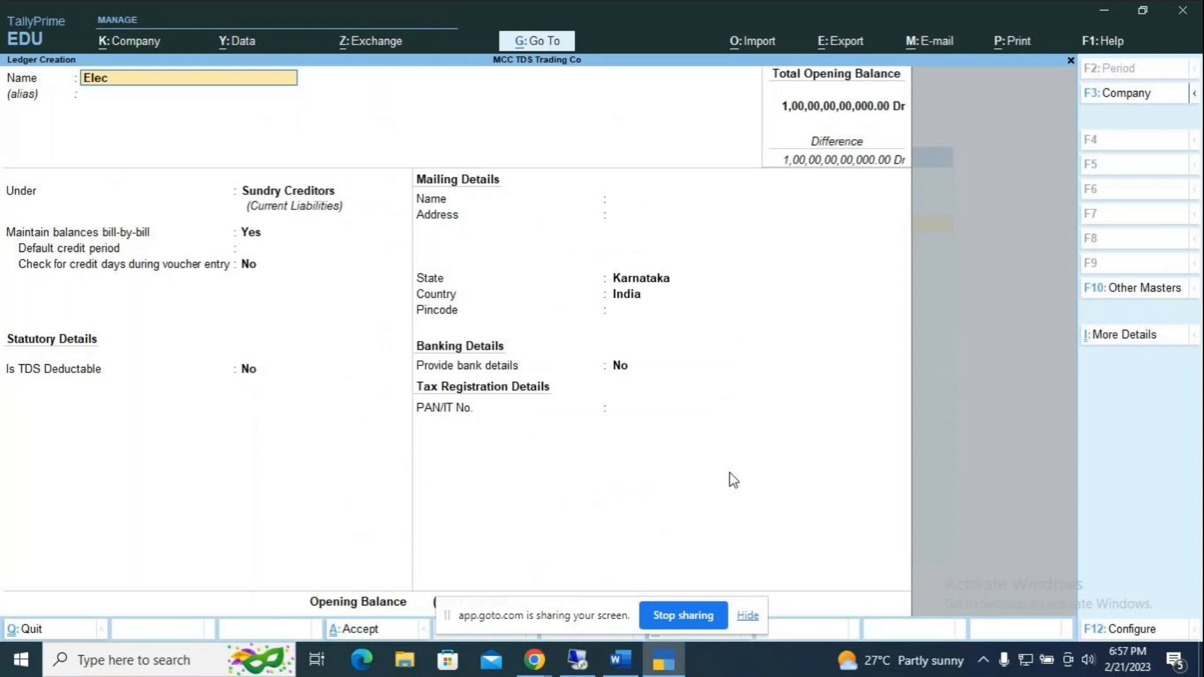
{"action": "type", "text": "trical Services"}
Step: Put Electrical Services under Purchase Accounts with ledger type Not Applicable
{"action": "key", "text": "Return"}
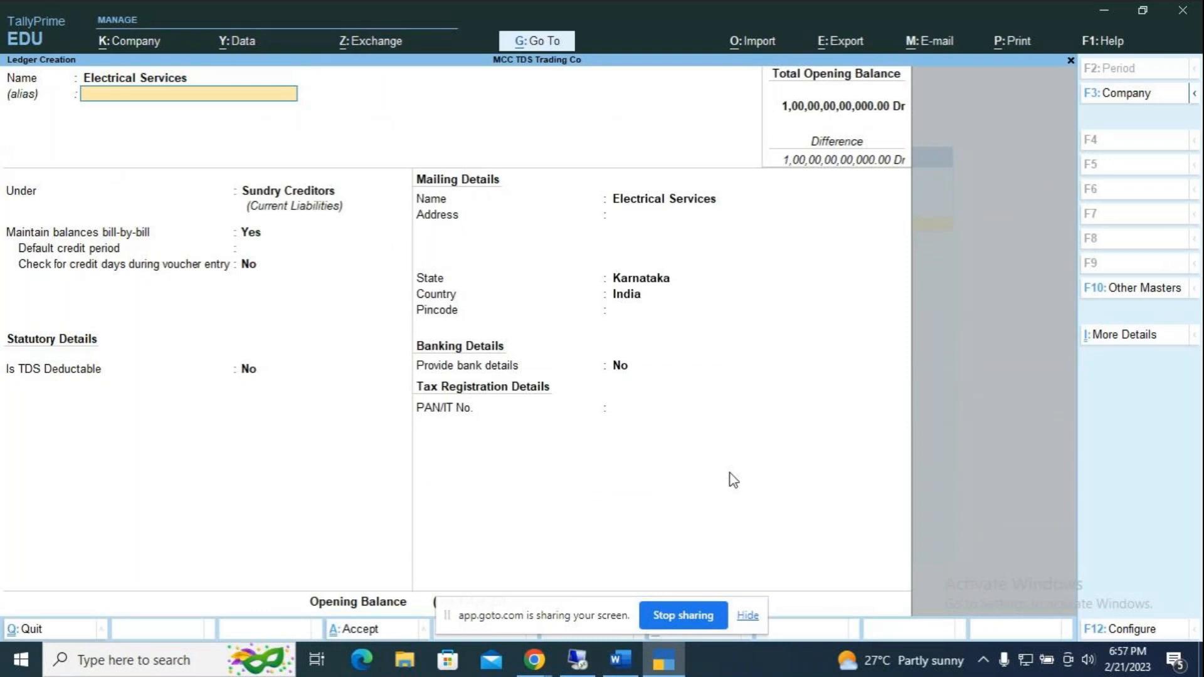
{"action": "key", "text": "Return"}
{"action": "key", "text": "alt+Tab"}
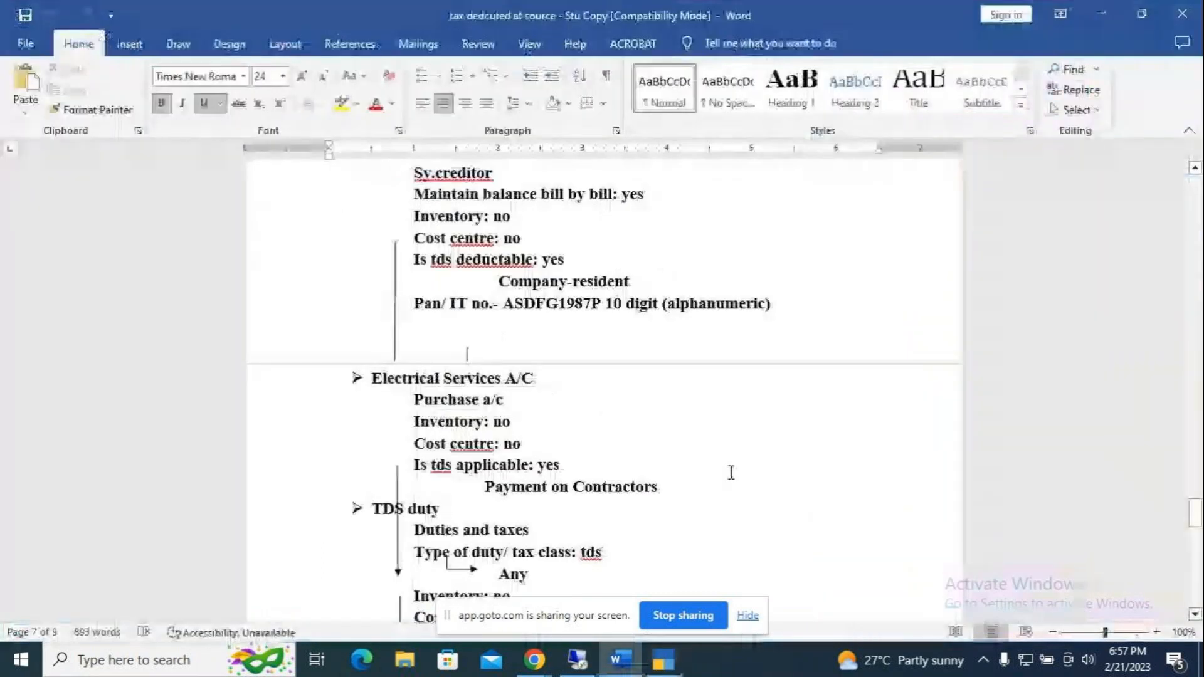
{"action": "key", "text": "alt+Tab"}
{"action": "type", "text": "Pur"}
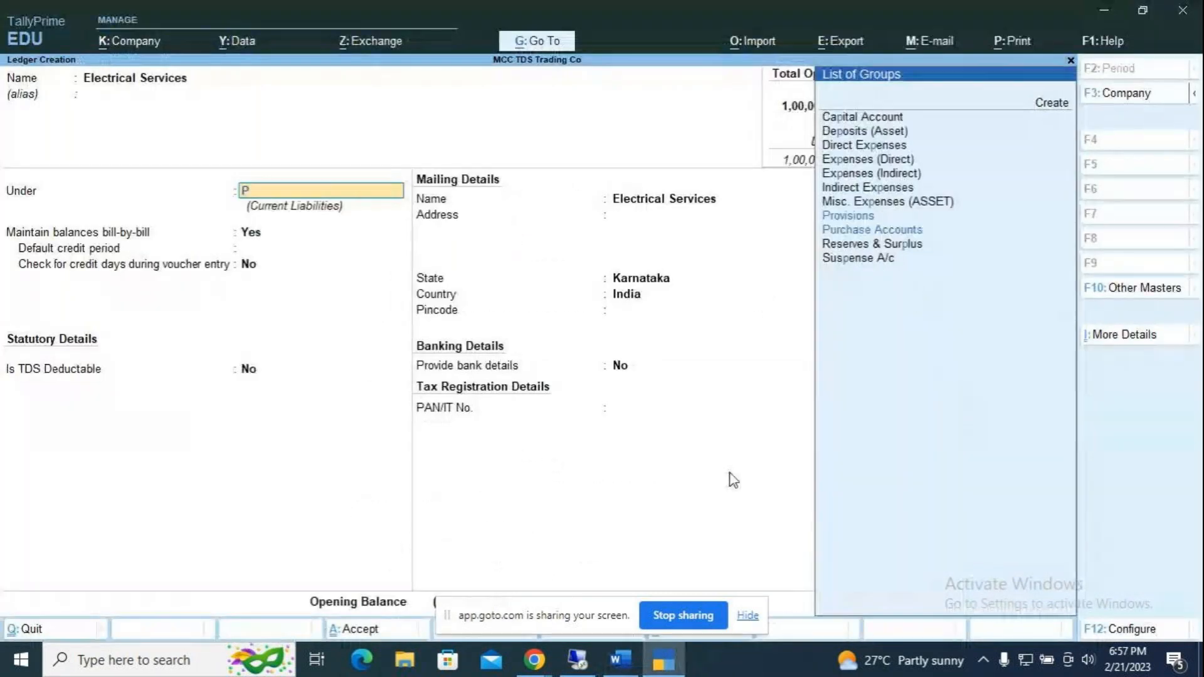
{"action": "key", "text": "Return"}
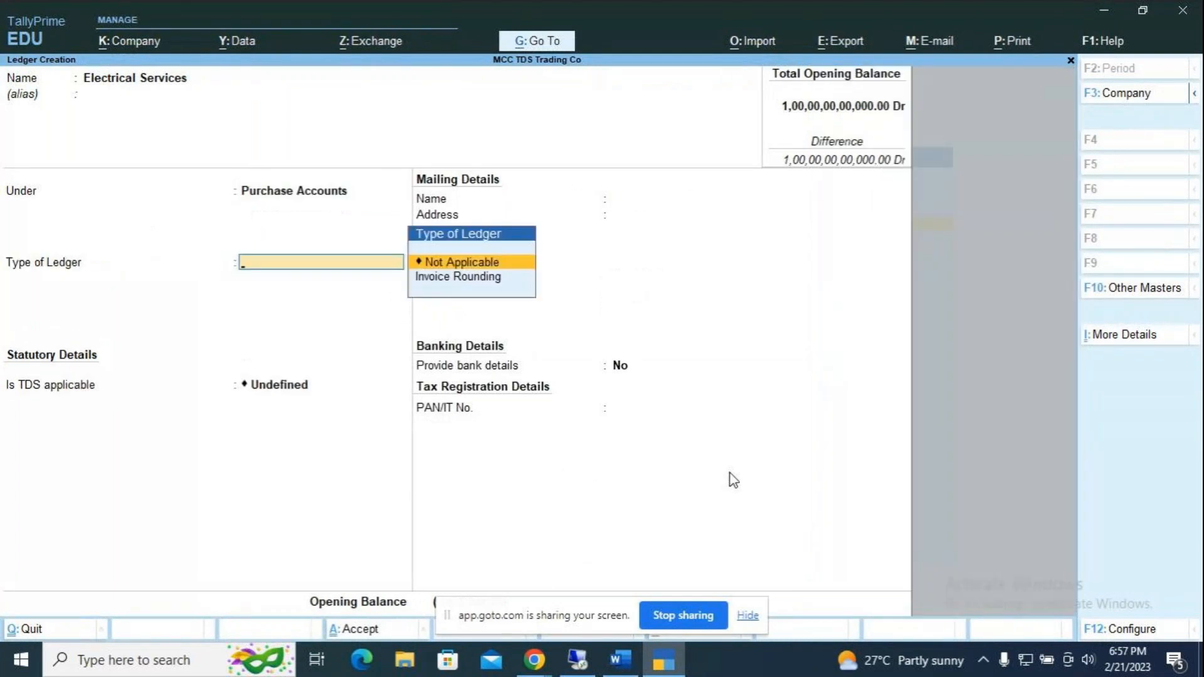
{"action": "key", "text": "Return"}
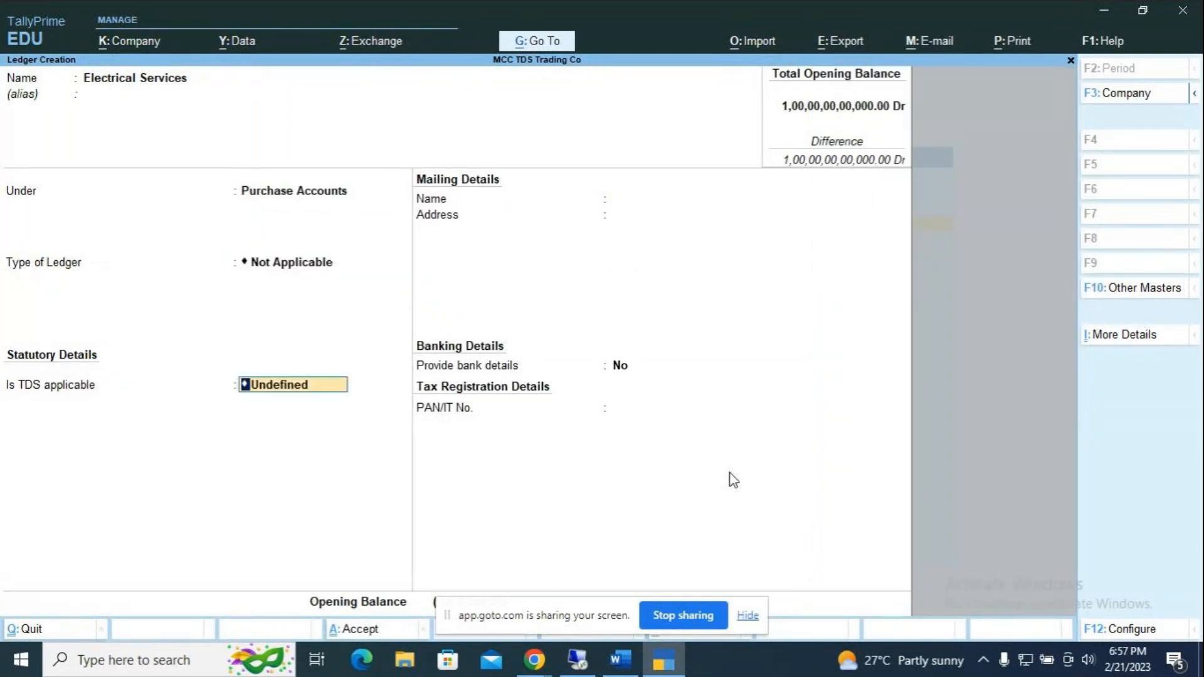
Step: Make TDS Applicable with nature of payment Payment to Contractors and save the ledger
{"action": "key", "text": "space"}
{"action": "key", "text": "Up"}
{"action": "key", "text": "Up"}
{"action": "key", "text": "Up"}
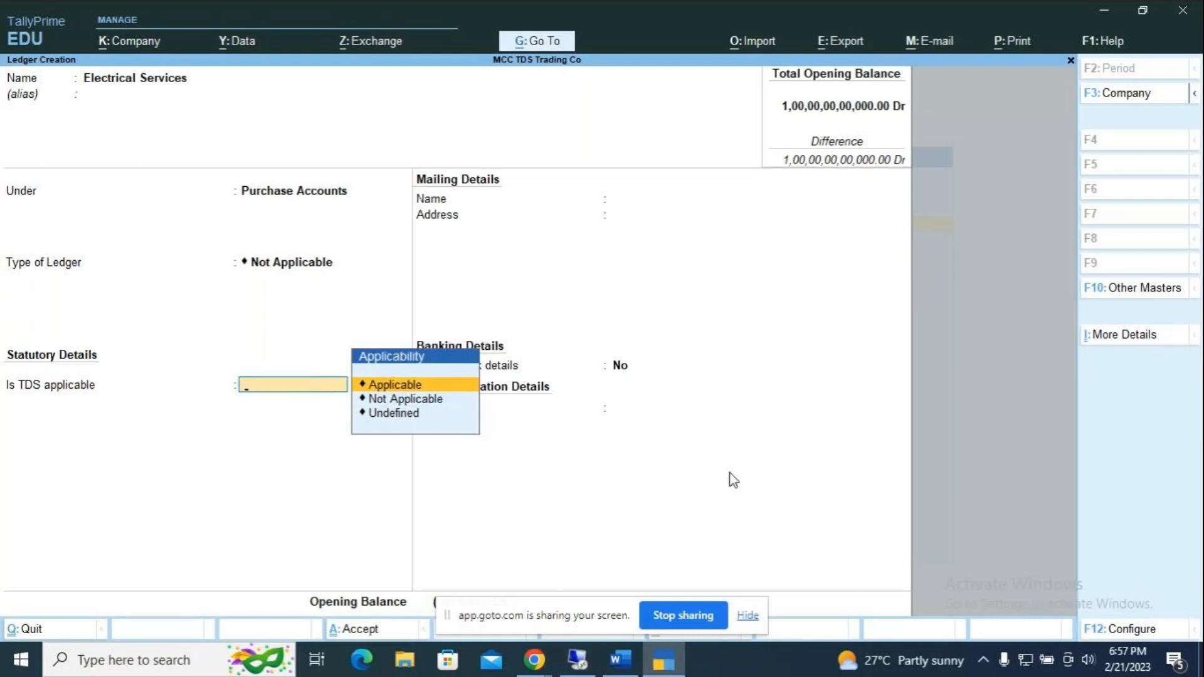
{"action": "key", "text": "Return"}
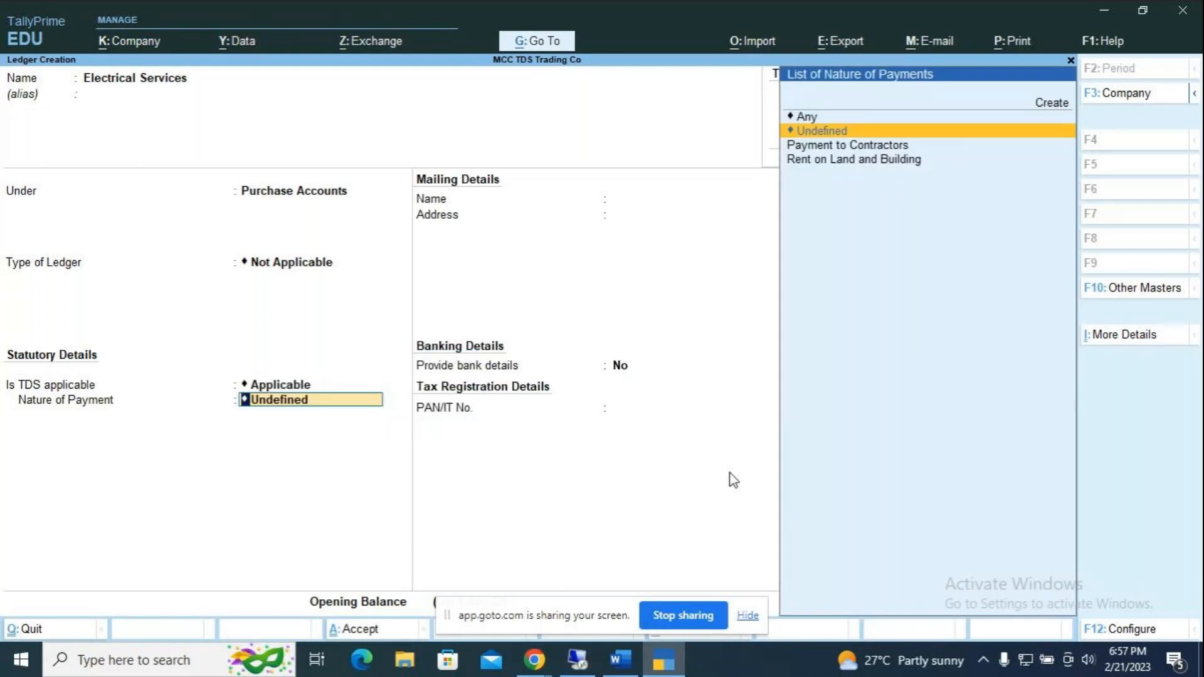
{"action": "key", "text": "Down"}
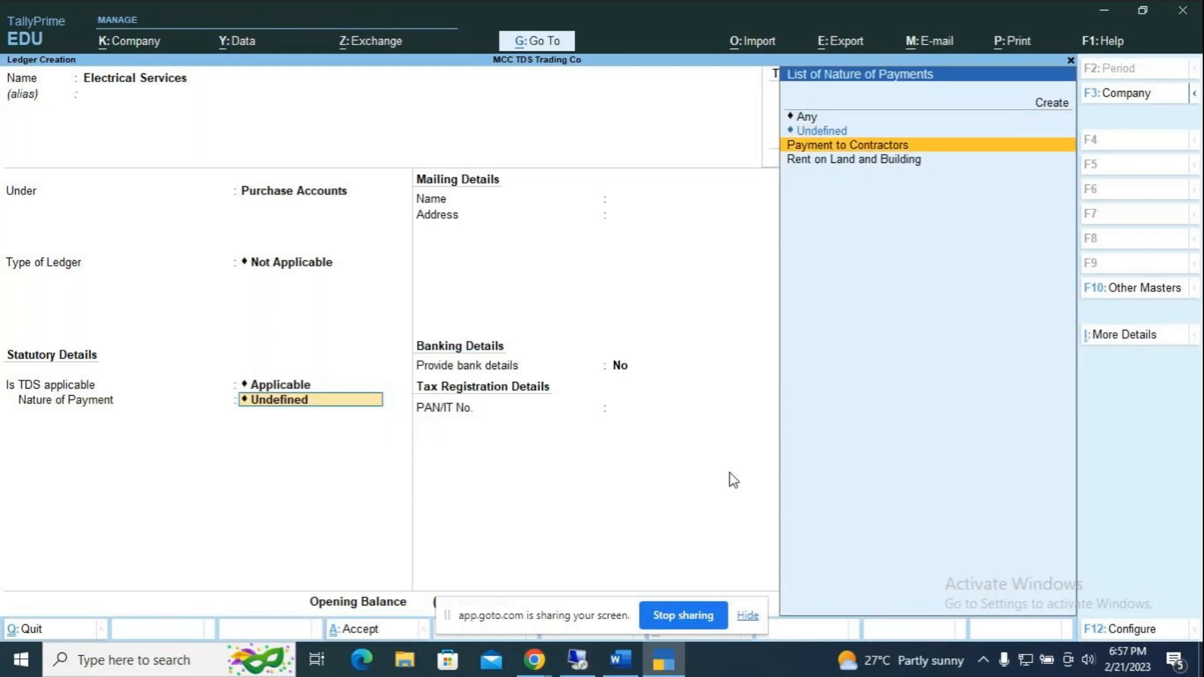
{"action": "key", "text": "Return"}
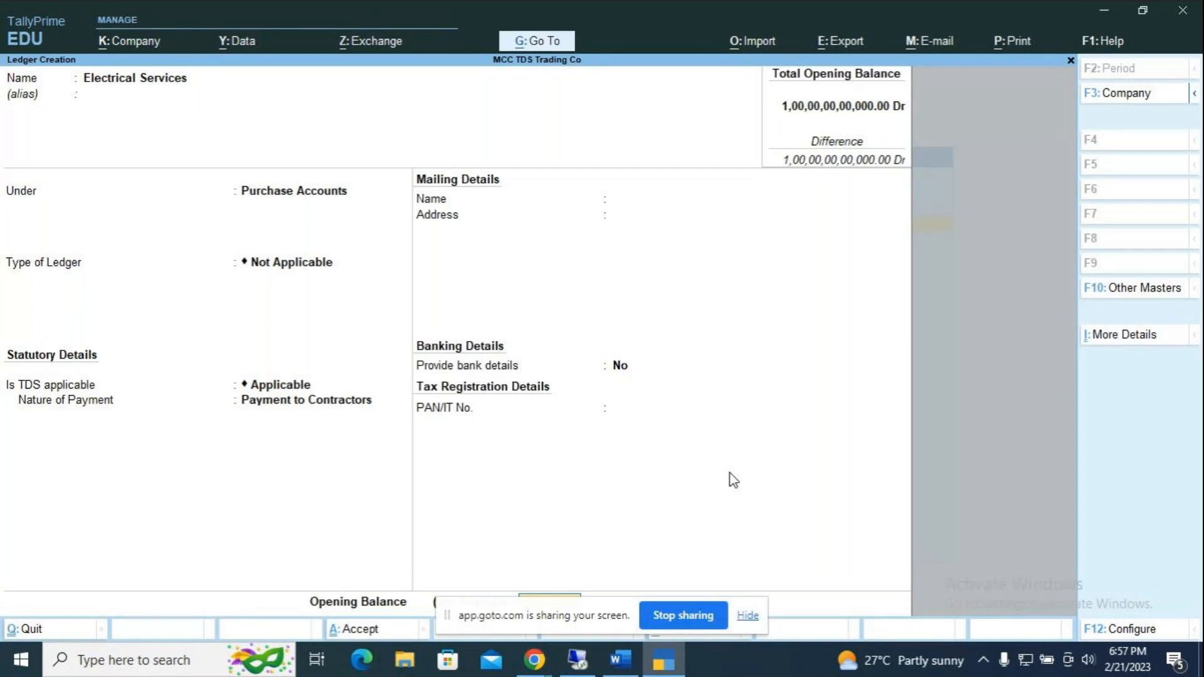
{"action": "key", "text": "Return"}
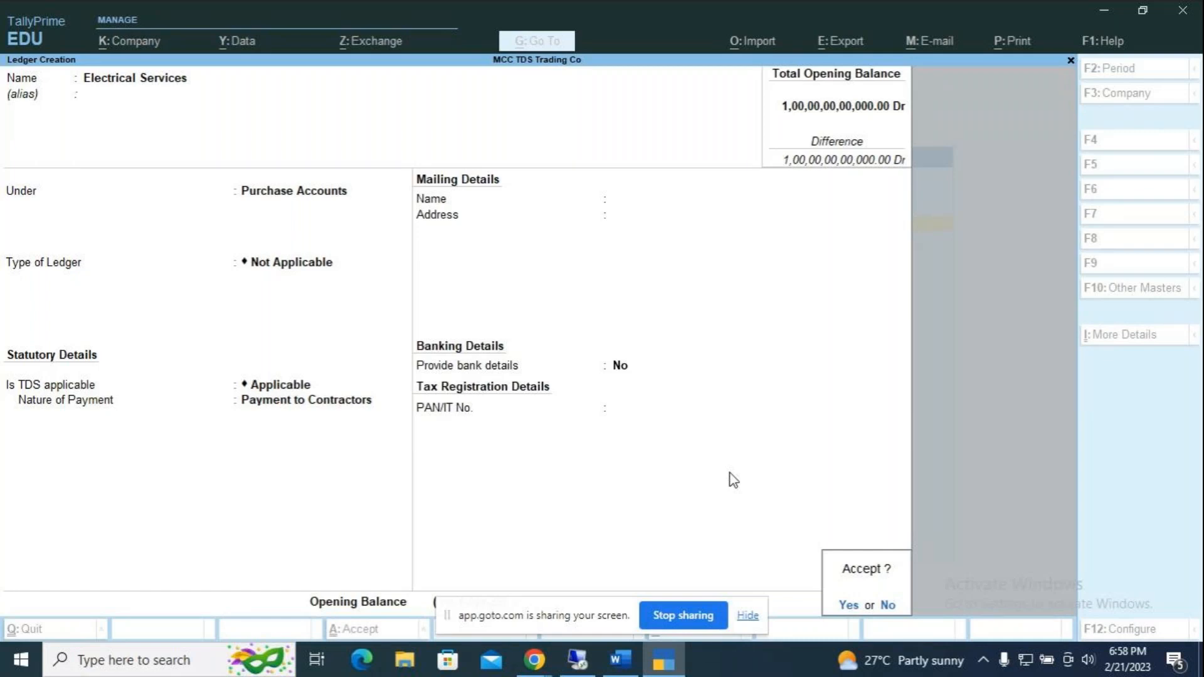
{"action": "key", "text": "Return"}
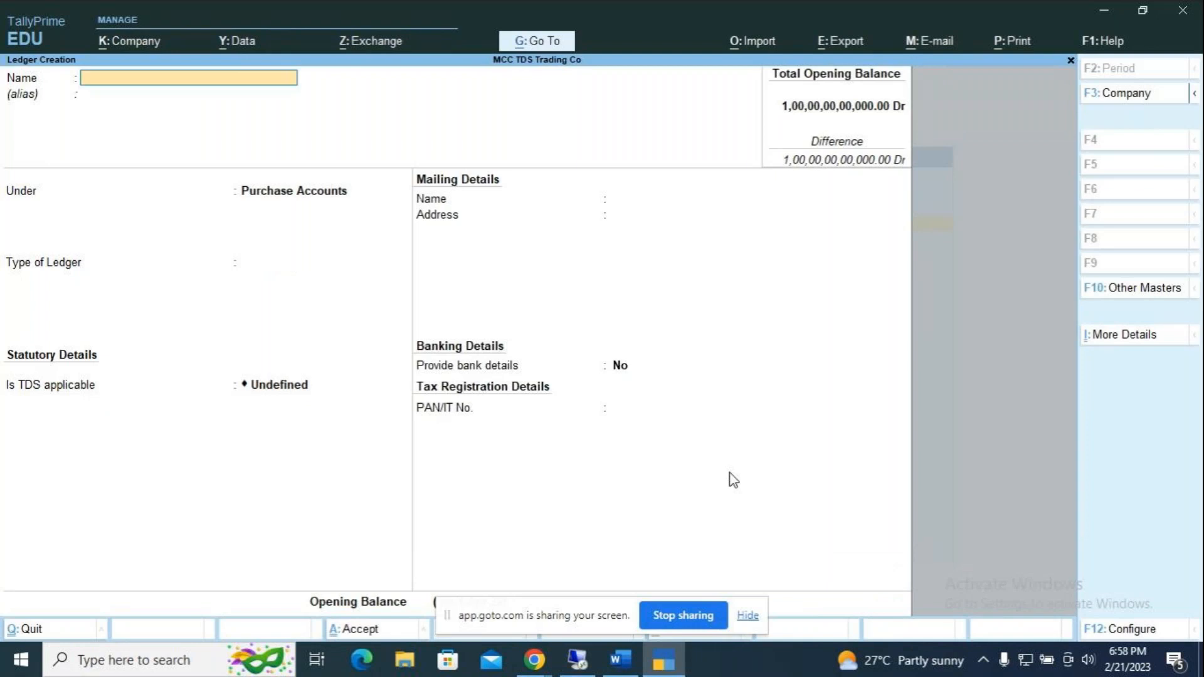
Step: Name the new ledger 'TDS on contractor' and place it under Duties & Taxes
{"action": "key", "text": "alt+Tab"}
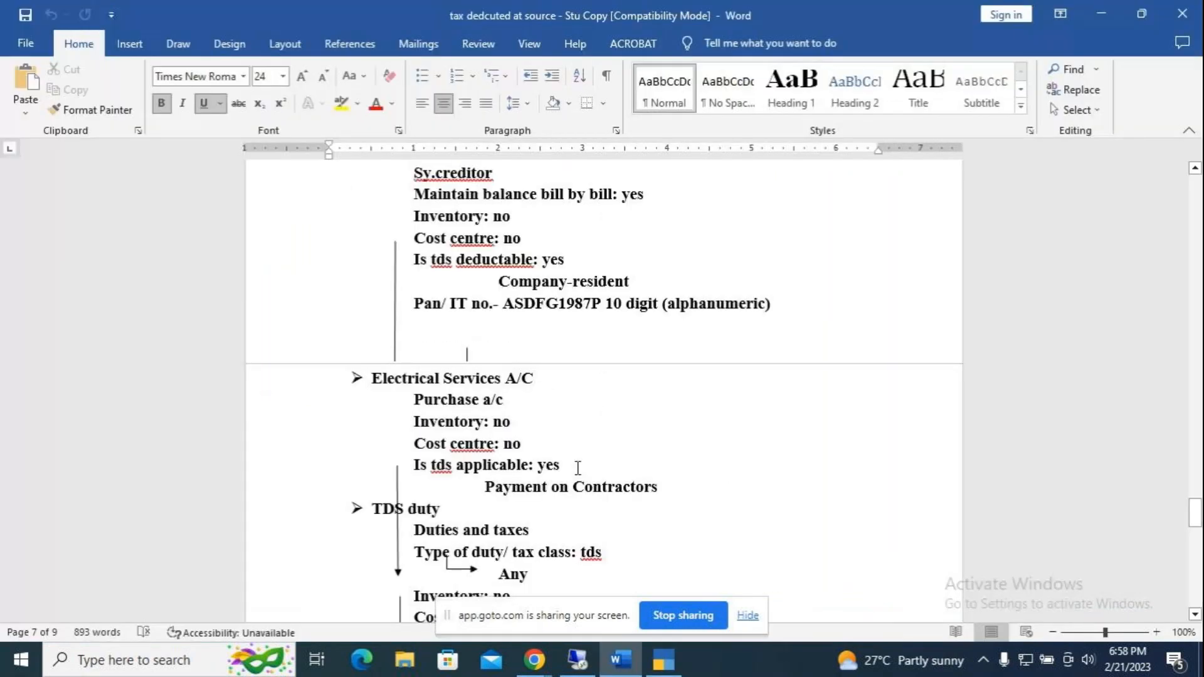
{"action": "key", "text": "alt+Tab"}
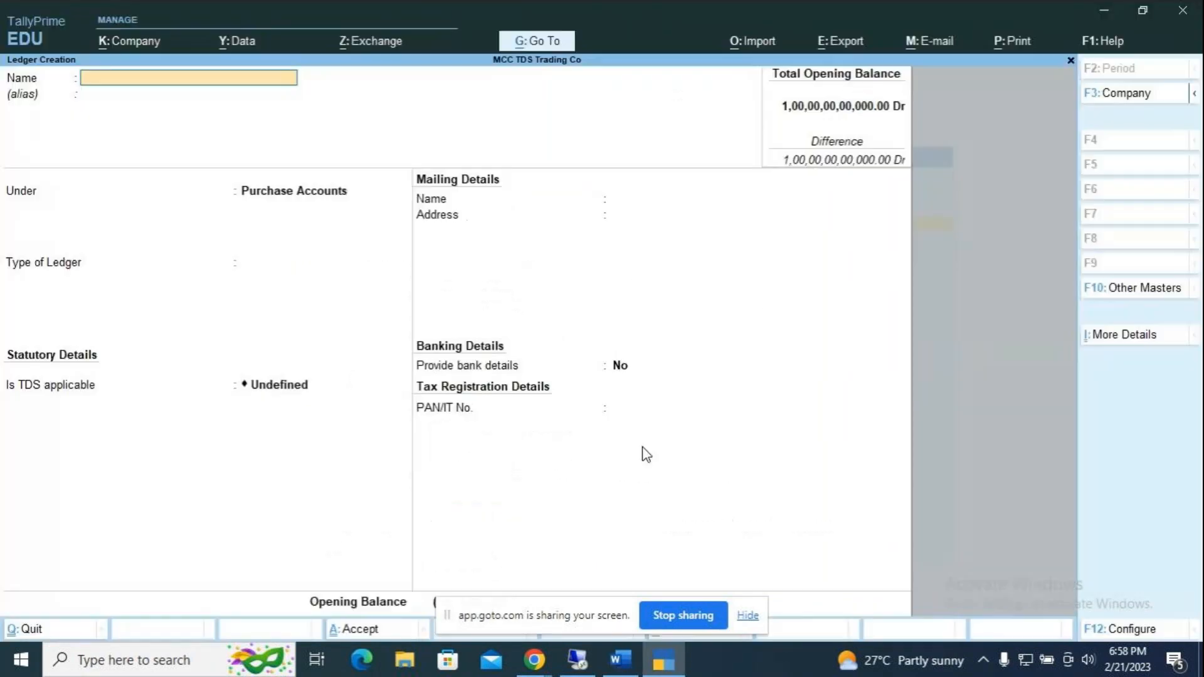
{"action": "type", "text": "TDS on contractor"}
{"action": "key", "text": "Return"}
{"action": "key", "text": "Return"}
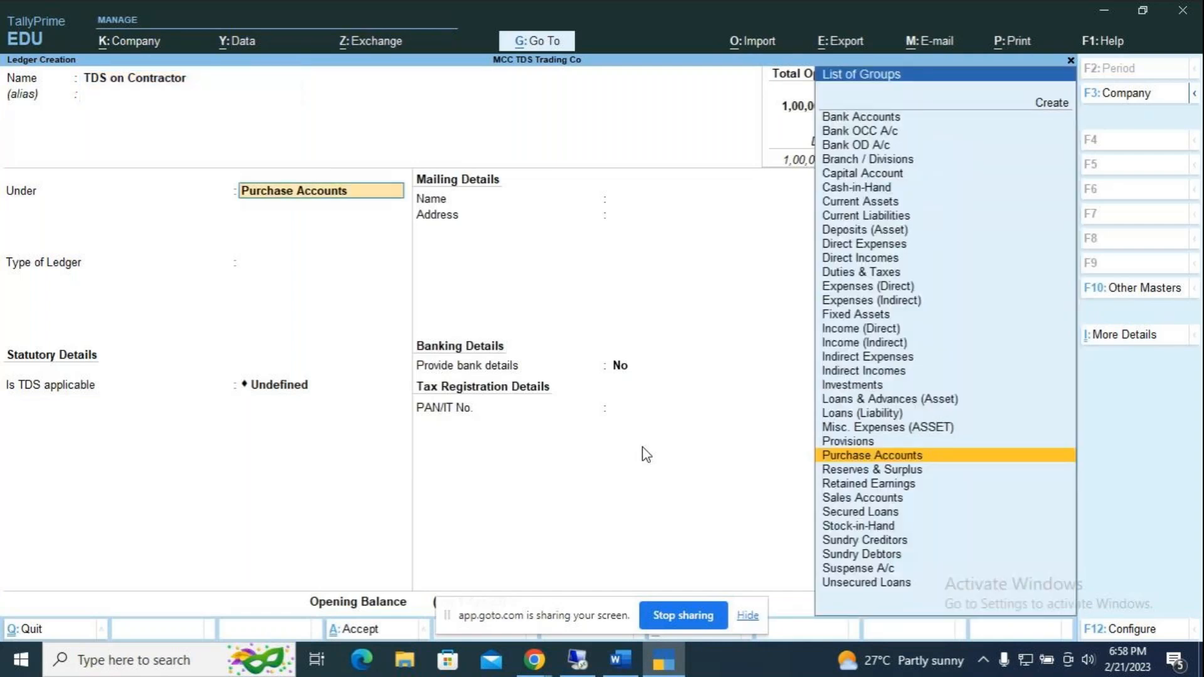
{"action": "type", "text": "D"}
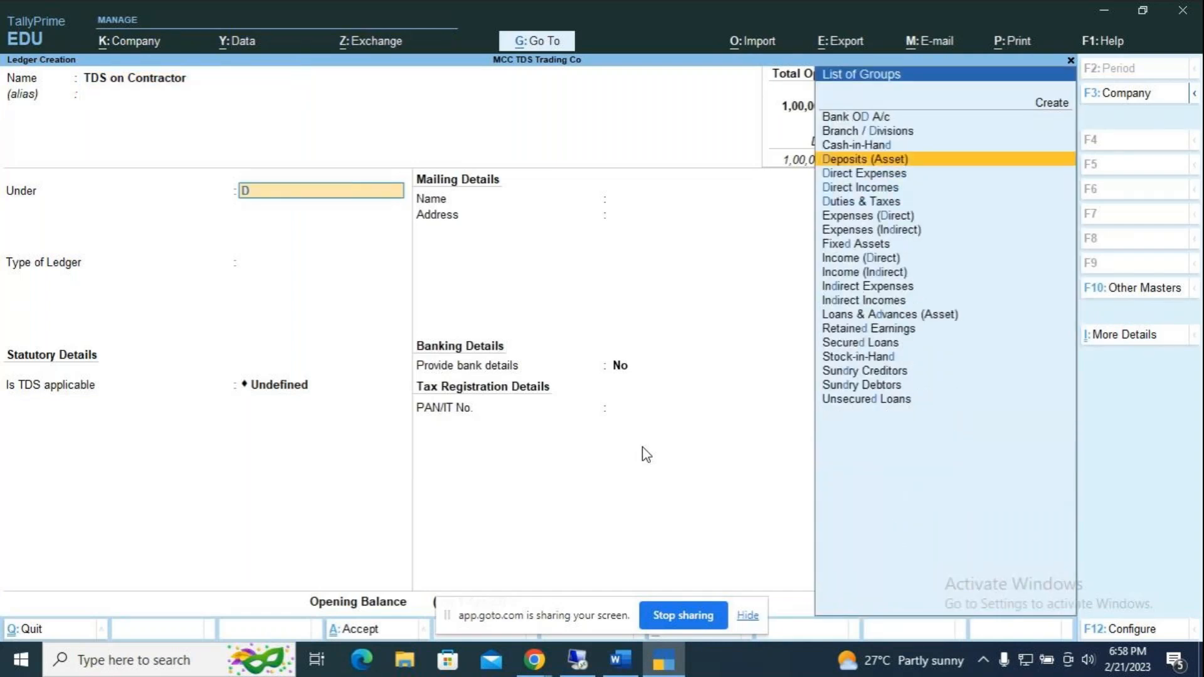
{"action": "key", "text": "Down"}
{"action": "key", "text": "Down"}
{"action": "key", "text": "Down"}
{"action": "key", "text": "Return"}
Step: Set duty type TDS with nature of payment Payment to Contractors and save the ledger
{"action": "key", "text": "Down"}
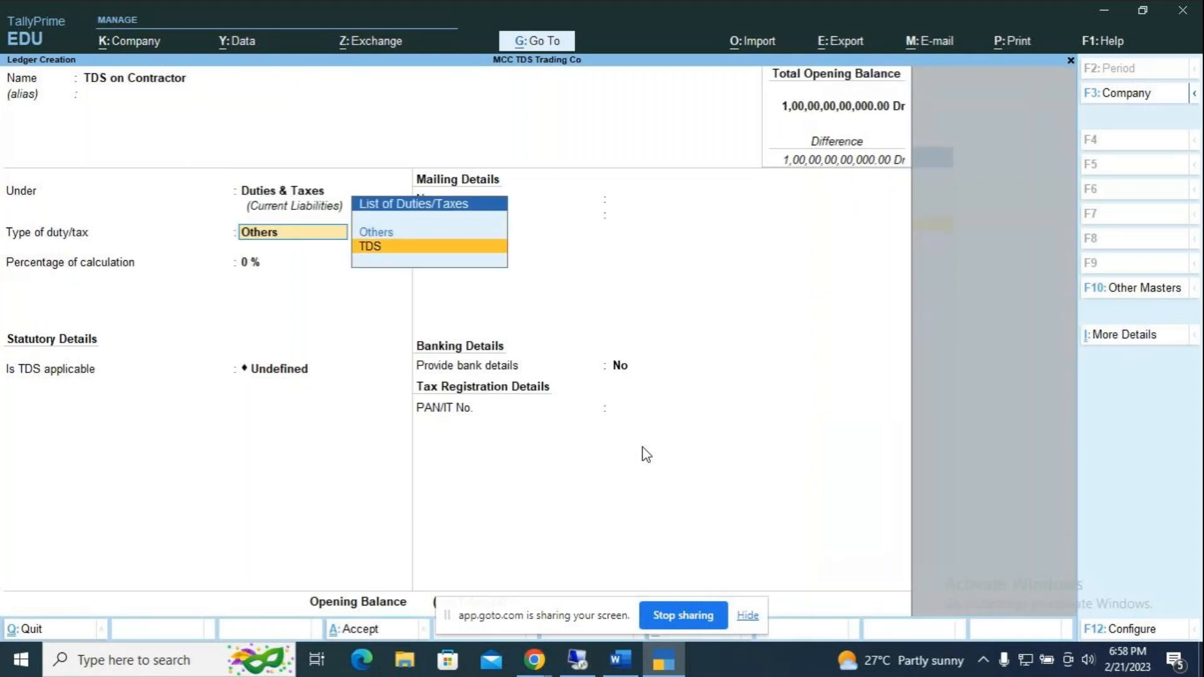
{"action": "key", "text": "Return"}
{"action": "key", "text": "Down"}
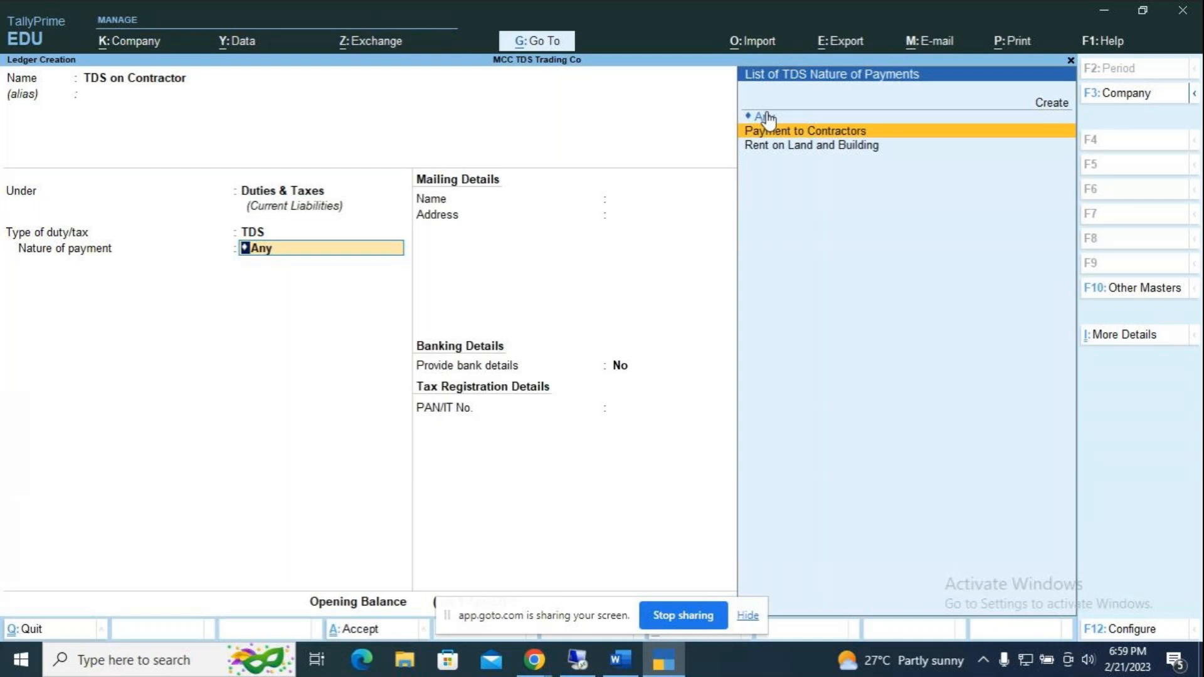
{"action": "key", "text": "Down"}
{"action": "key", "text": "Up"}
{"action": "key", "text": "Return"}
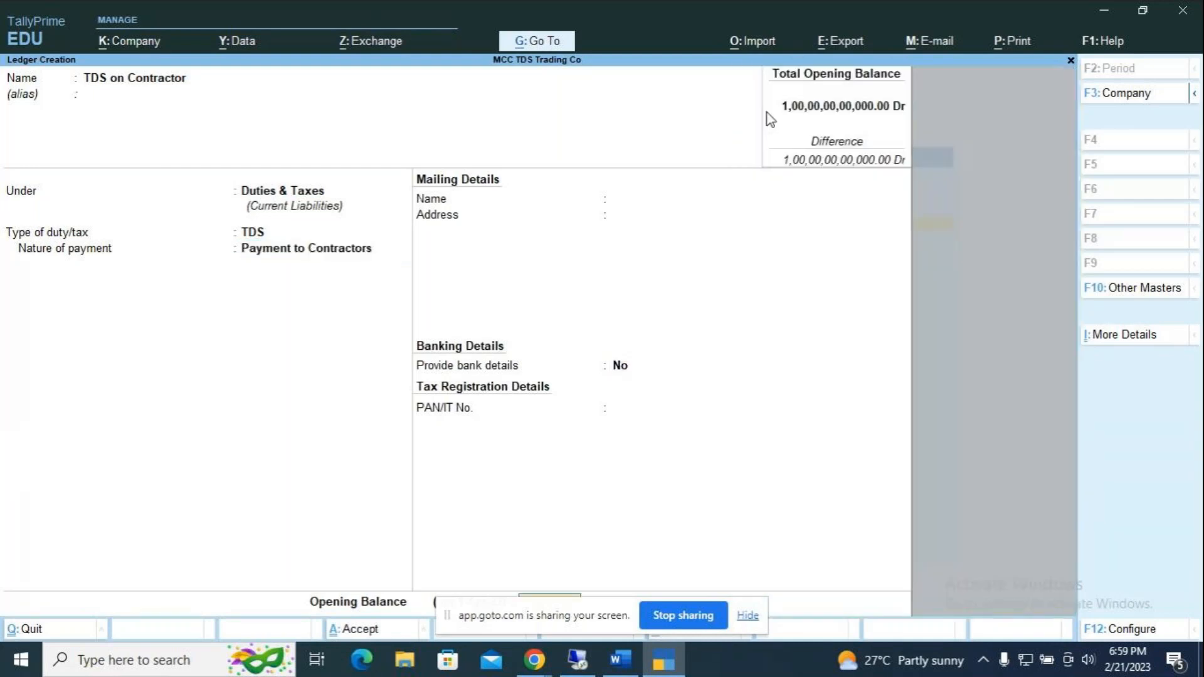
{"action": "key", "text": "Return"}
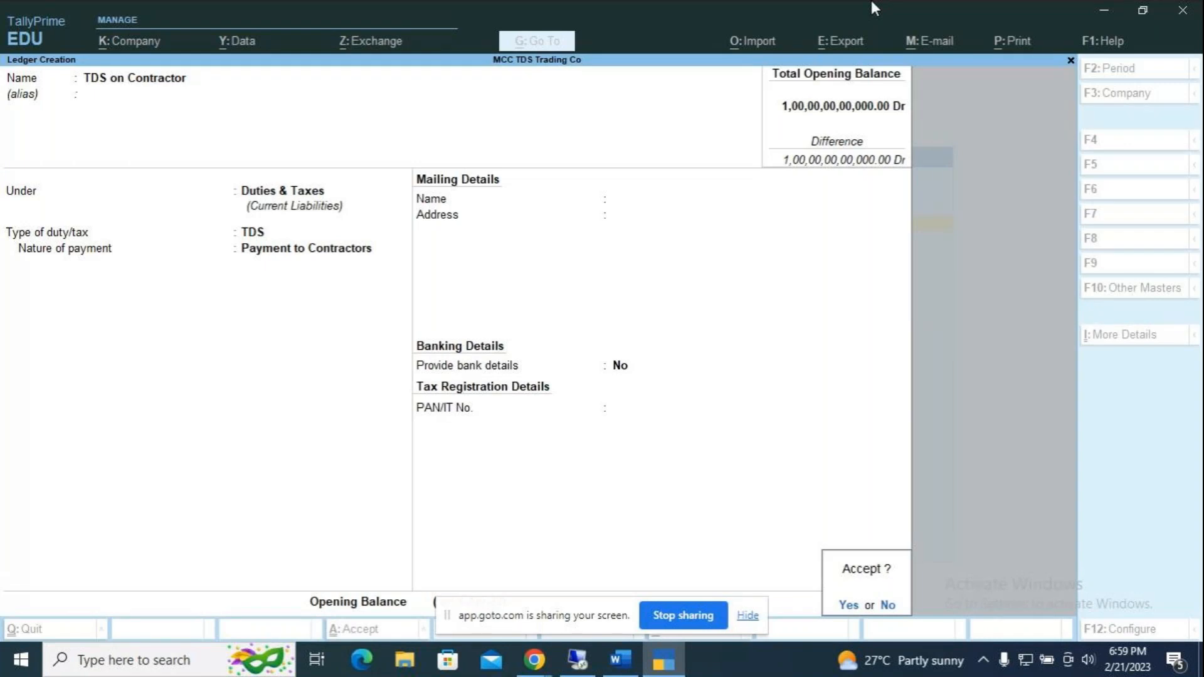
{"action": "key", "text": "Return"}
Step: Scroll the Word notes to the SLR & co Purchase voucher table (60000, 1200), then return to TallyPrime
{"action": "key", "text": "alt+Tab"}
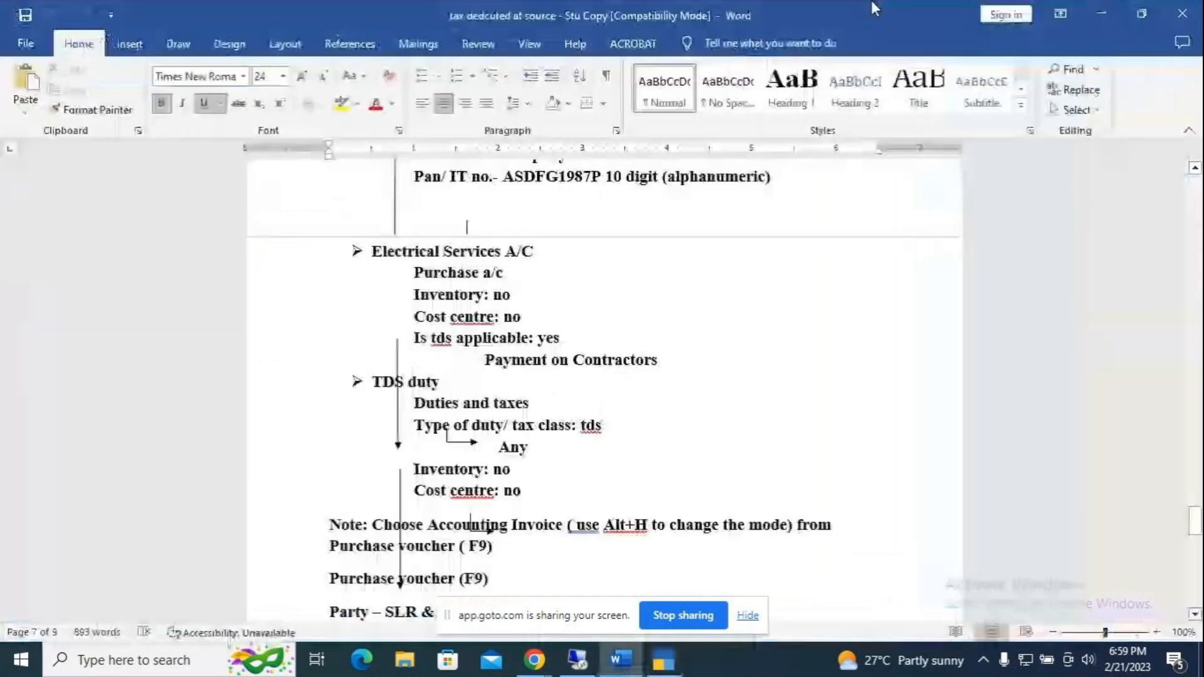
{"action": "scroll", "coordinate": [597, 480], "scroll_direction": "down", "scroll_amount": 1}
{"action": "scroll", "coordinate": [597, 480], "scroll_direction": "down", "scroll_amount": 5}
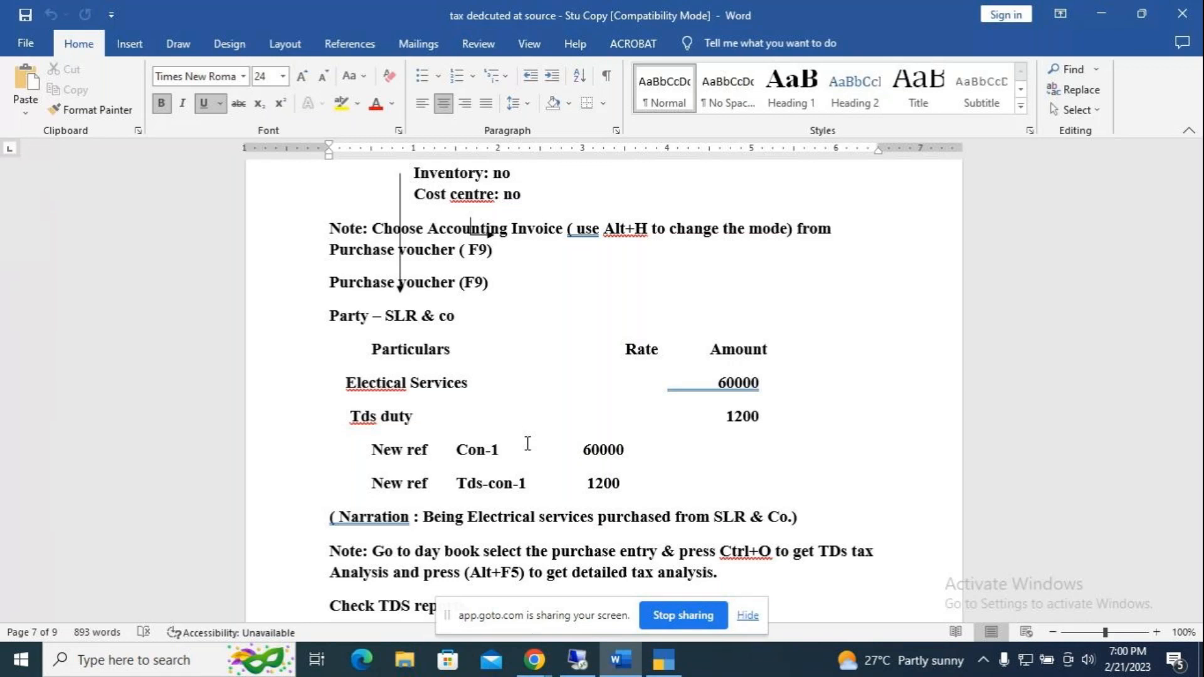
{"action": "key", "text": "alt+Tab"}
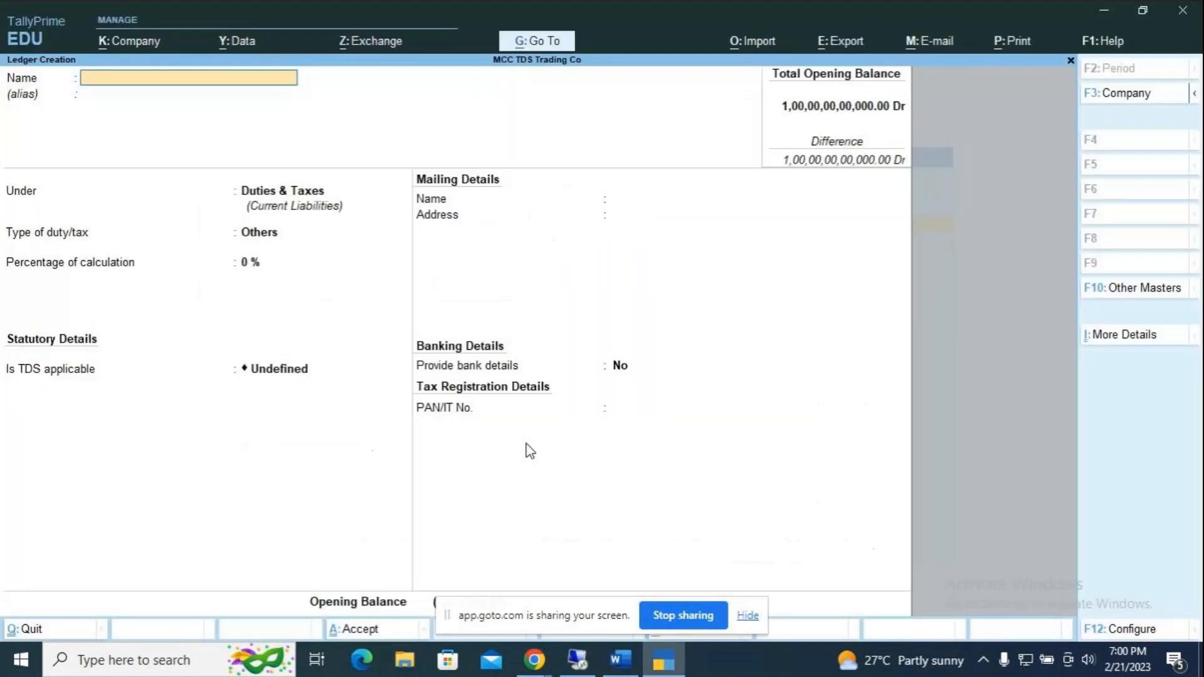
Step: Leave Ledger Creation and start a Purchase voucher in Accounting Invoice mode
{"action": "key", "text": "Escape"}
{"action": "key", "text": "Escape"}
{"action": "key", "text": "Down"}
{"action": "key", "text": "Down"}
{"action": "key", "text": "Down"}
{"action": "key", "text": "Return"}
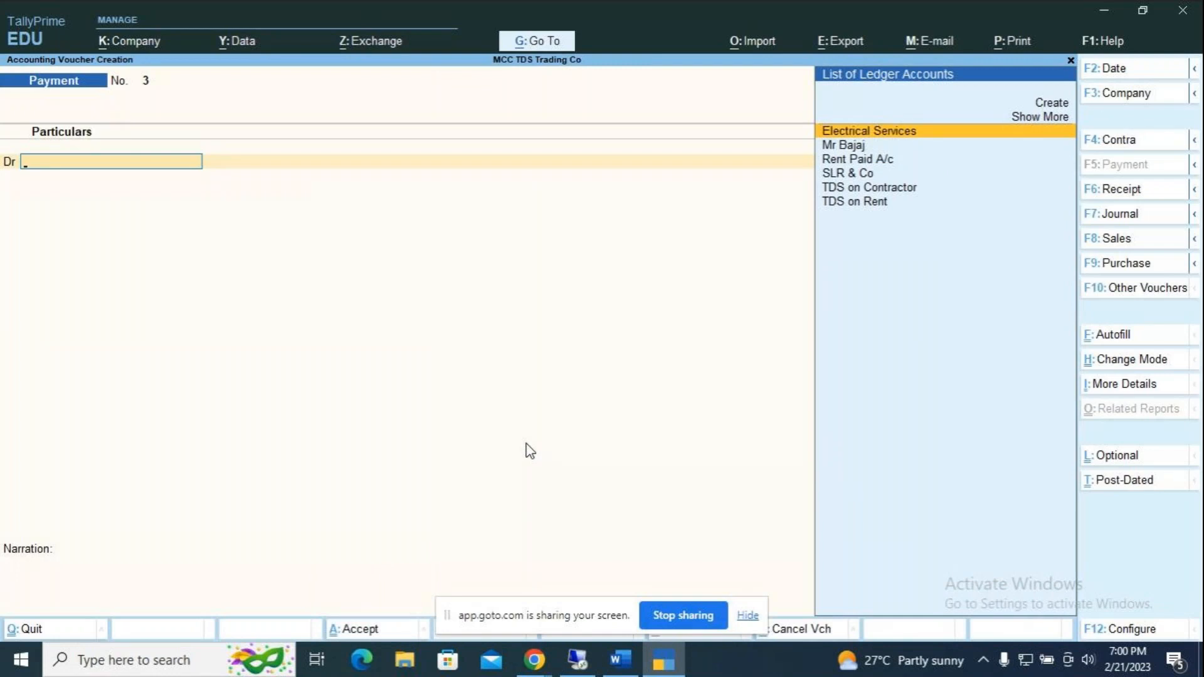
{"action": "key", "text": "F9"}
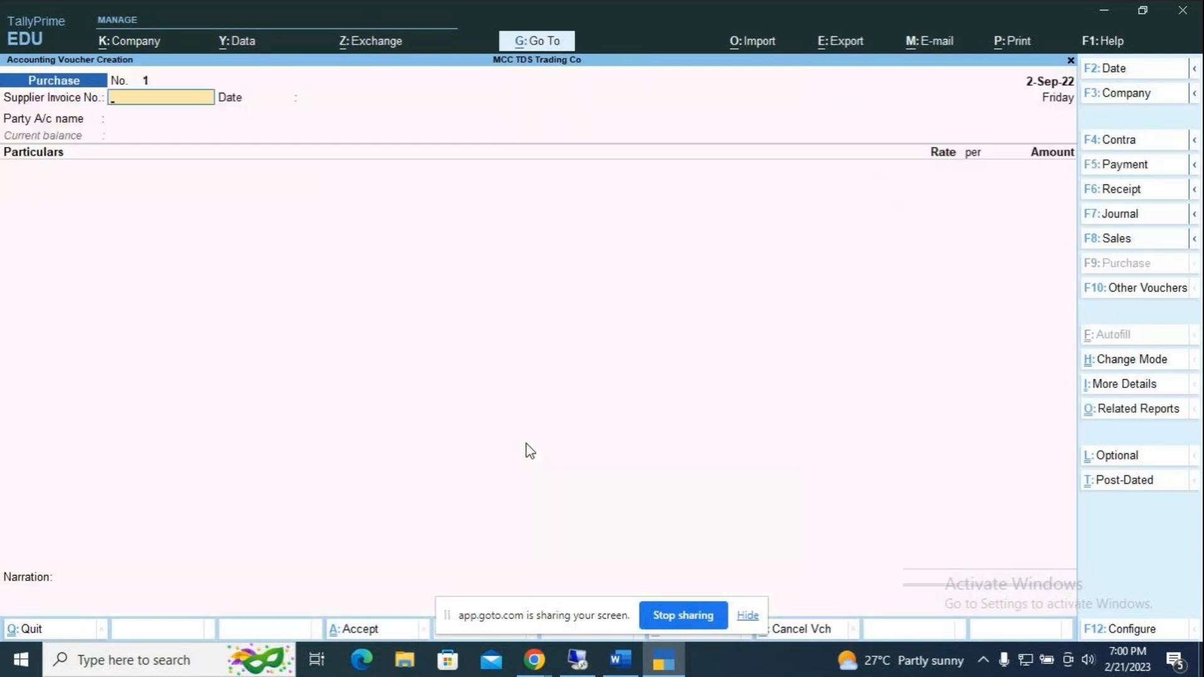
{"action": "key", "text": "ctrl"}
{"action": "key", "text": "ctrl+h"}
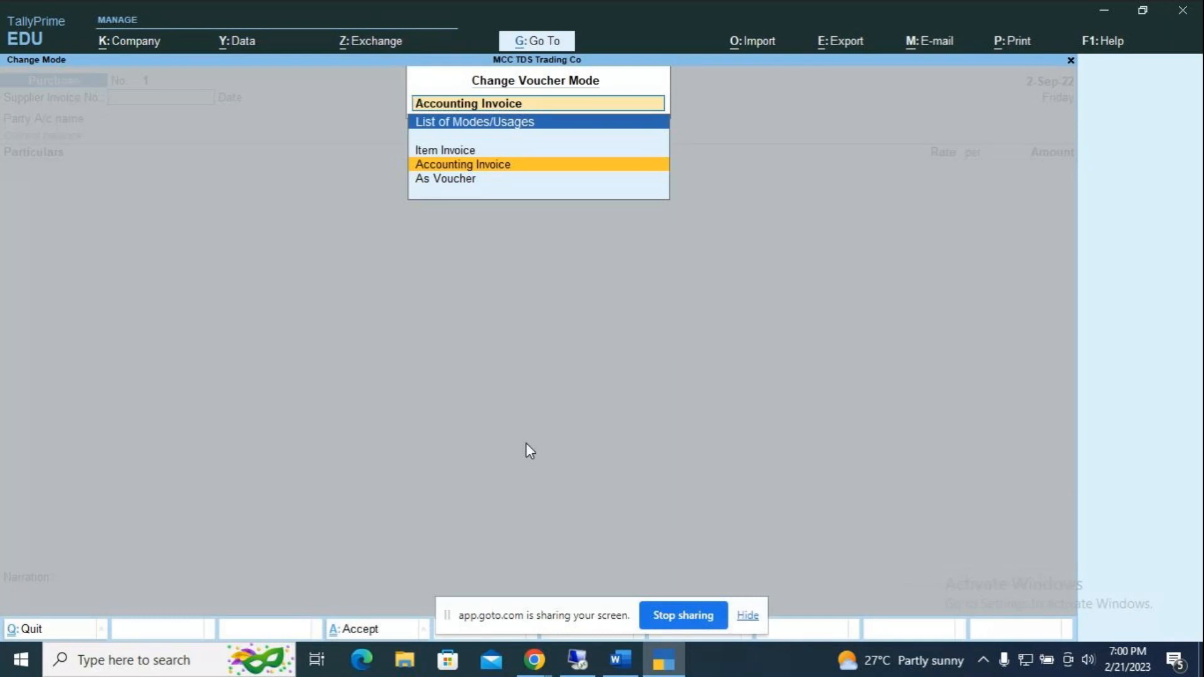
{"action": "key", "text": "Return"}
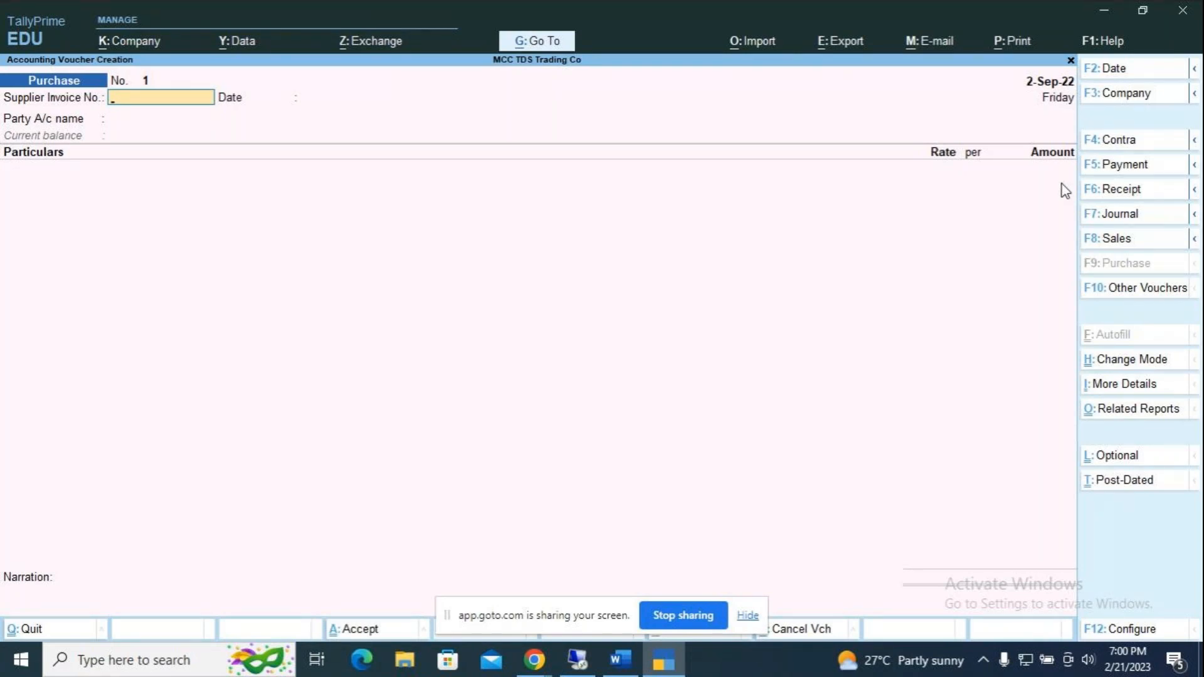
Step: Date the purchase voucher 1-Oct-22 (voucher and invoice date 1.10)
{"action": "key", "text": "F2"}
{"action": "type", "text": "1.10"}
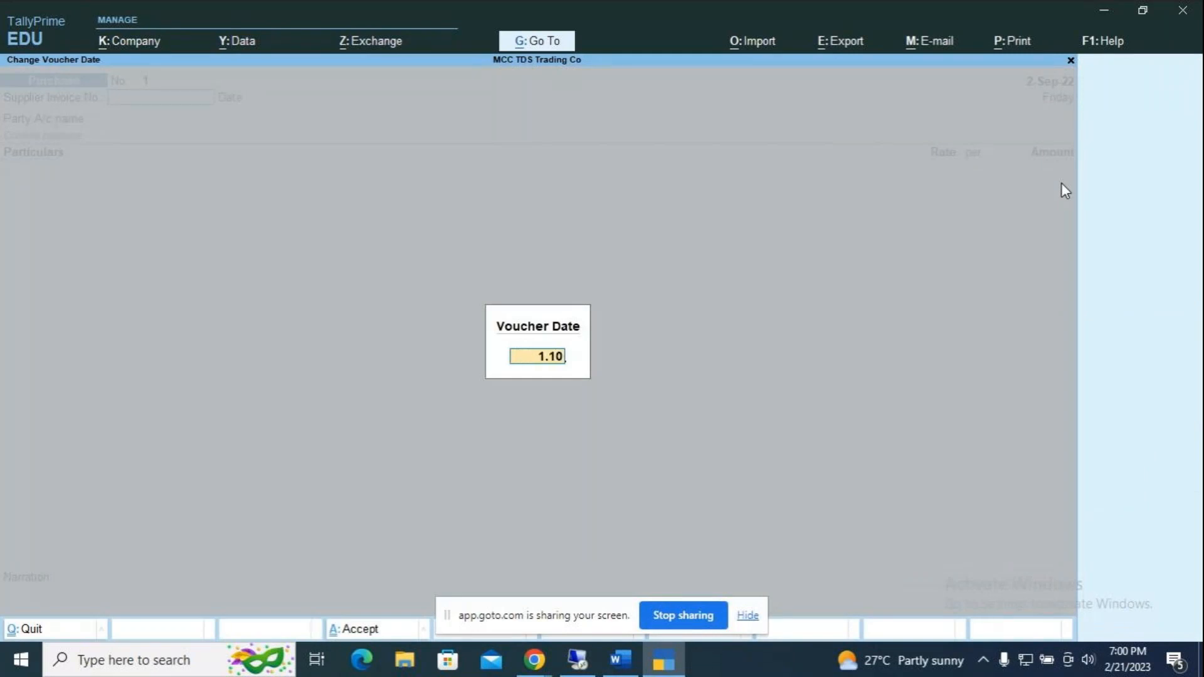
{"action": "key", "text": "Return"}
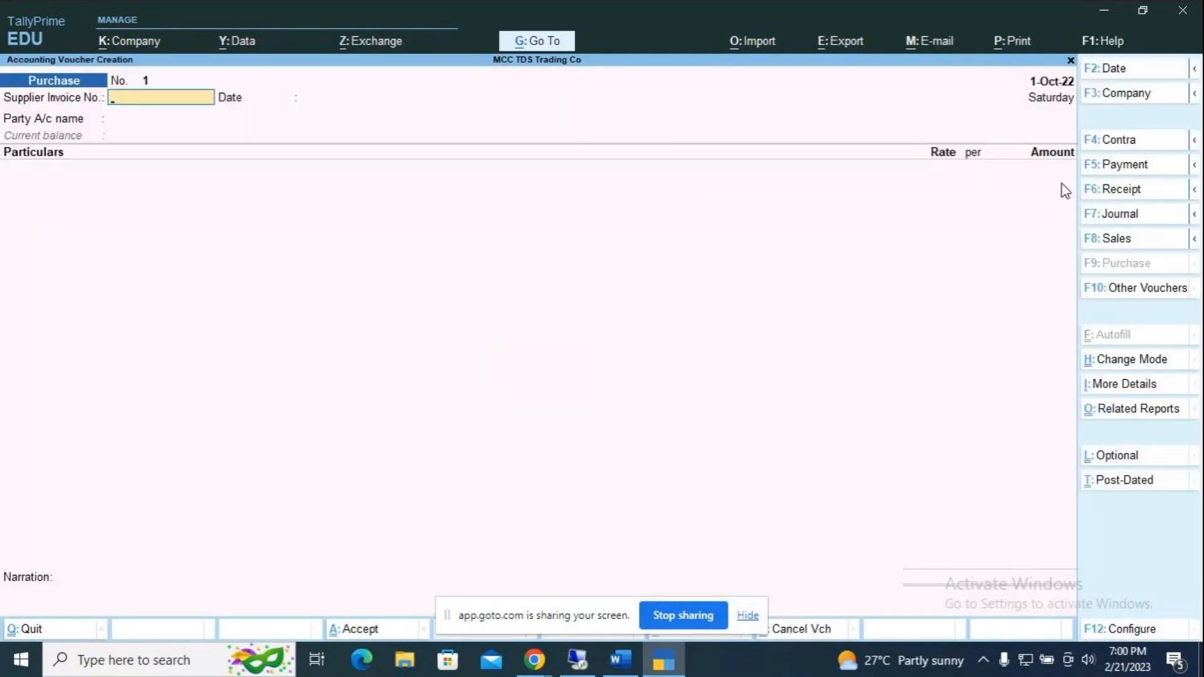
{"action": "key", "text": "Return"}
{"action": "type", "text": "1.10"}
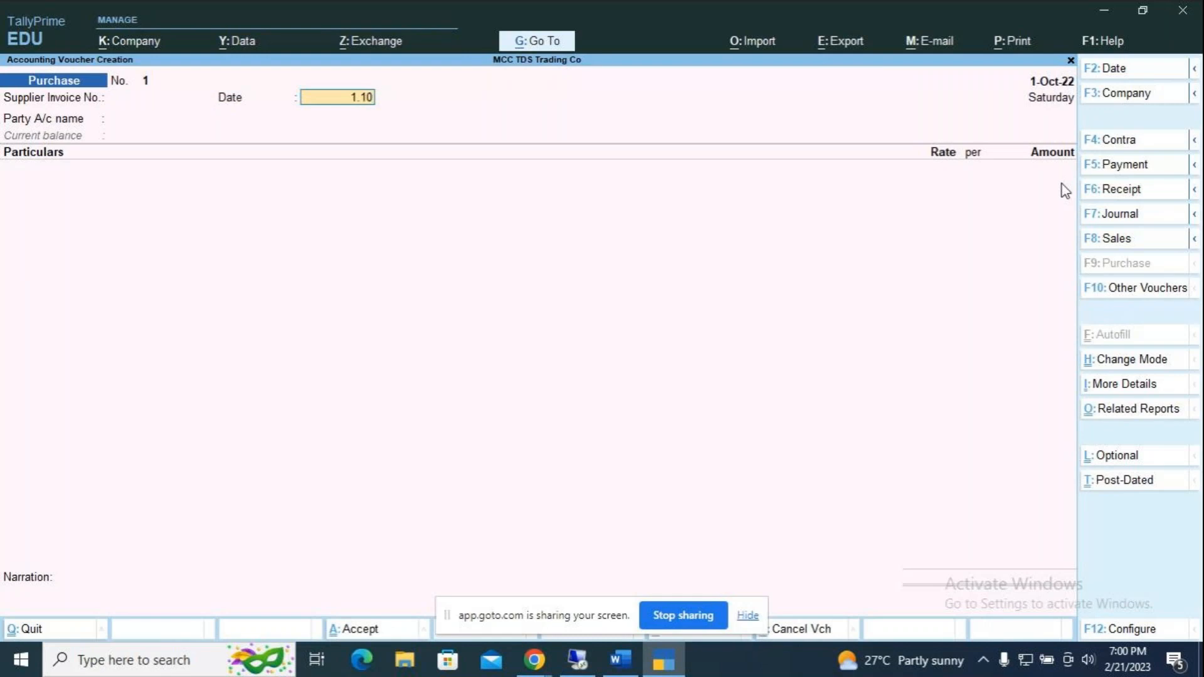
{"action": "key", "text": "Return"}
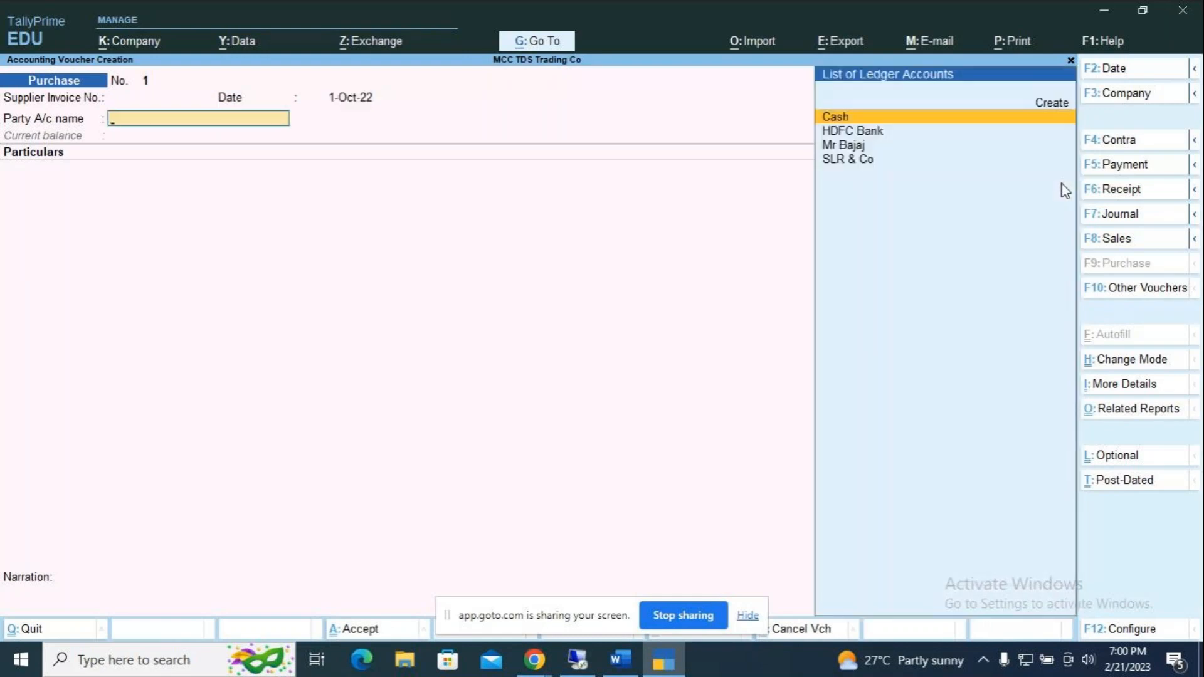
Step: Choose SLR & Co as the purchase party and accept its party details
{"action": "key", "text": "Down"}
{"action": "key", "text": "Down"}
{"action": "key", "text": "Down"}
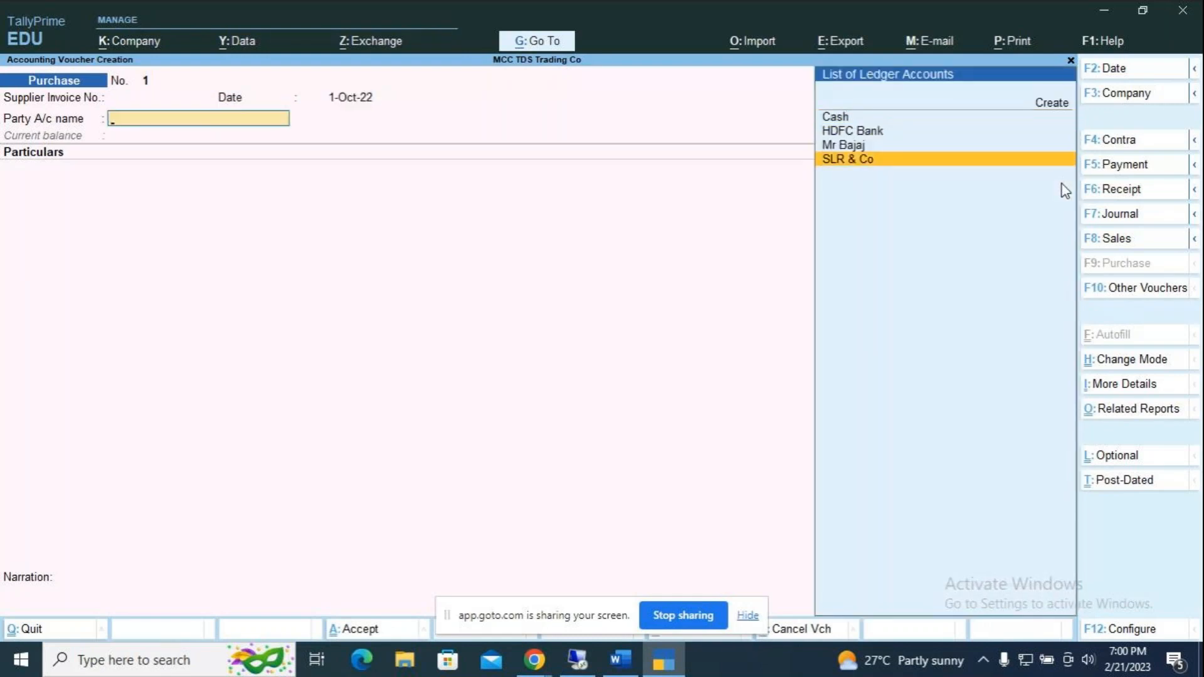
{"action": "key", "text": "Return"}
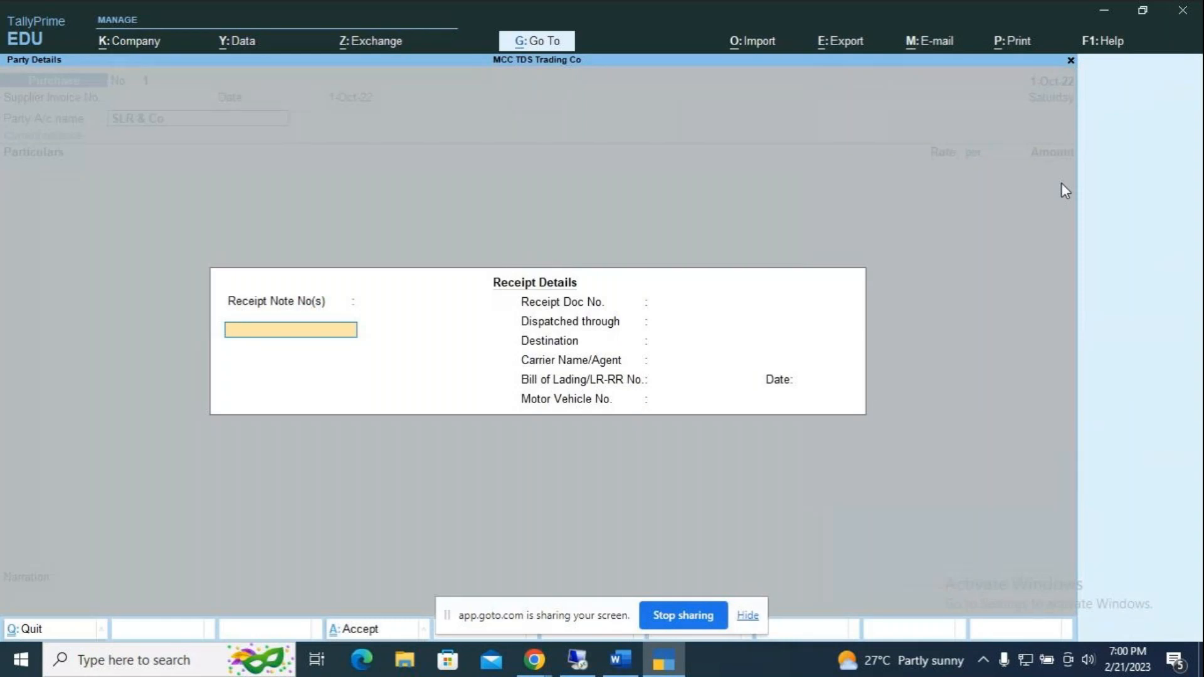
{"action": "key", "text": "Return"}
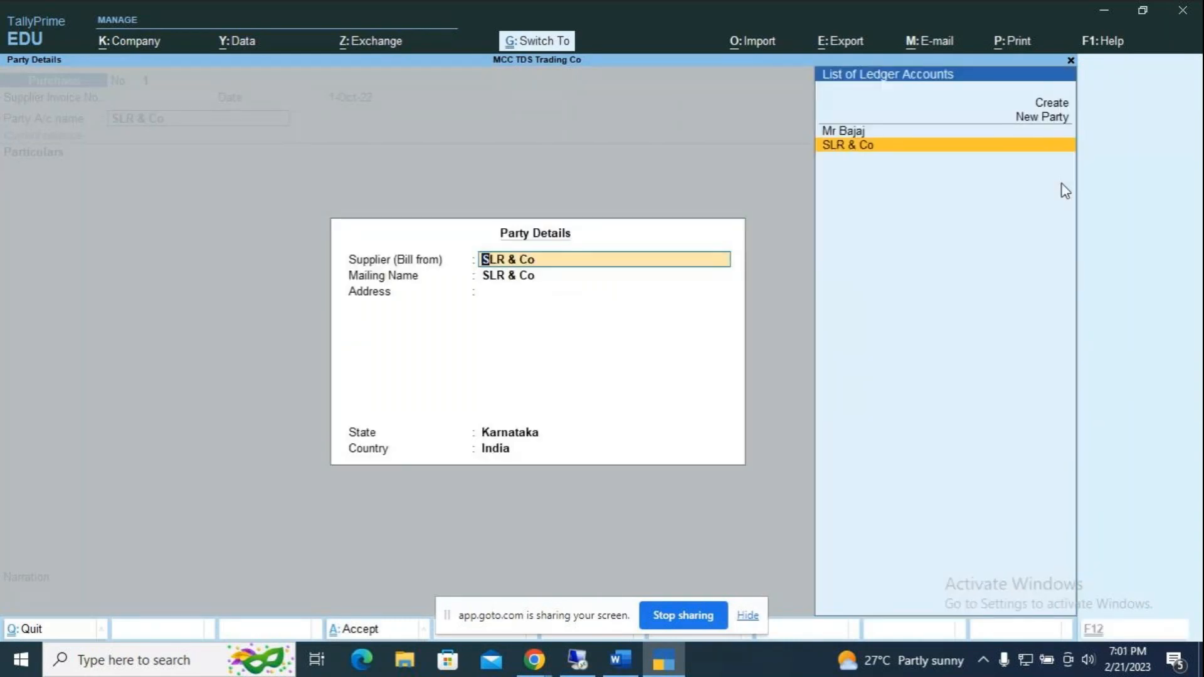
{"action": "key", "text": "ctrl+a"}
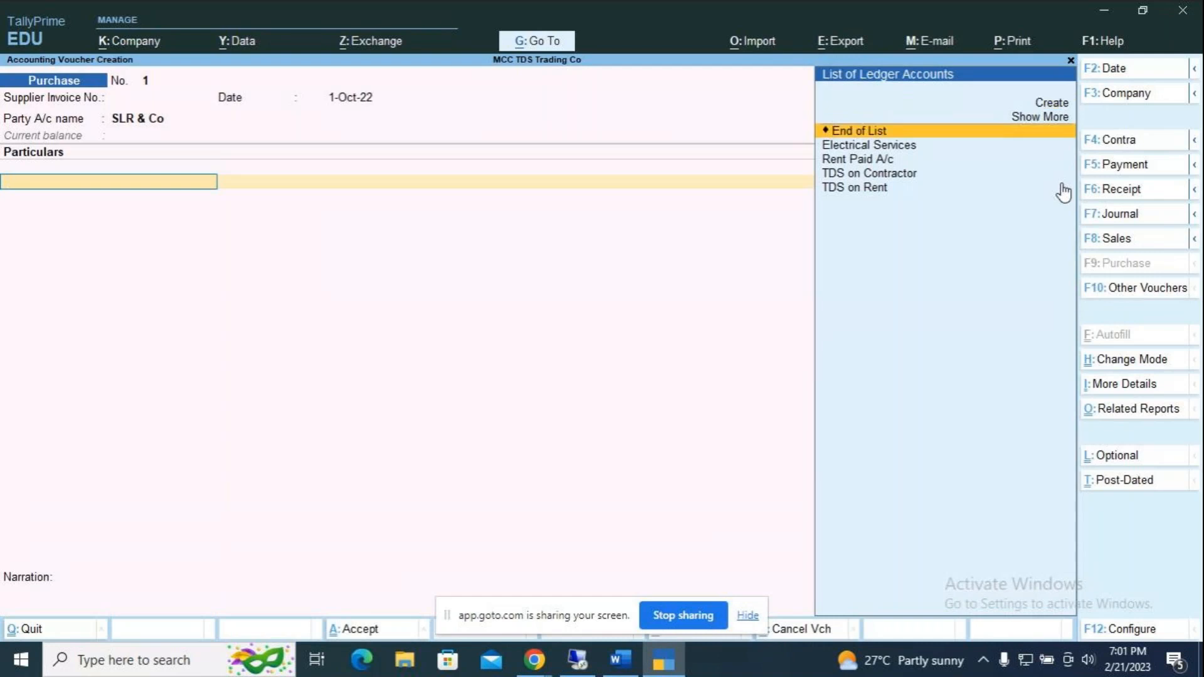
Step: Enter Electrical Services with an amount of 60,000
{"action": "key", "text": "Down"}
{"action": "key", "text": "Return"}
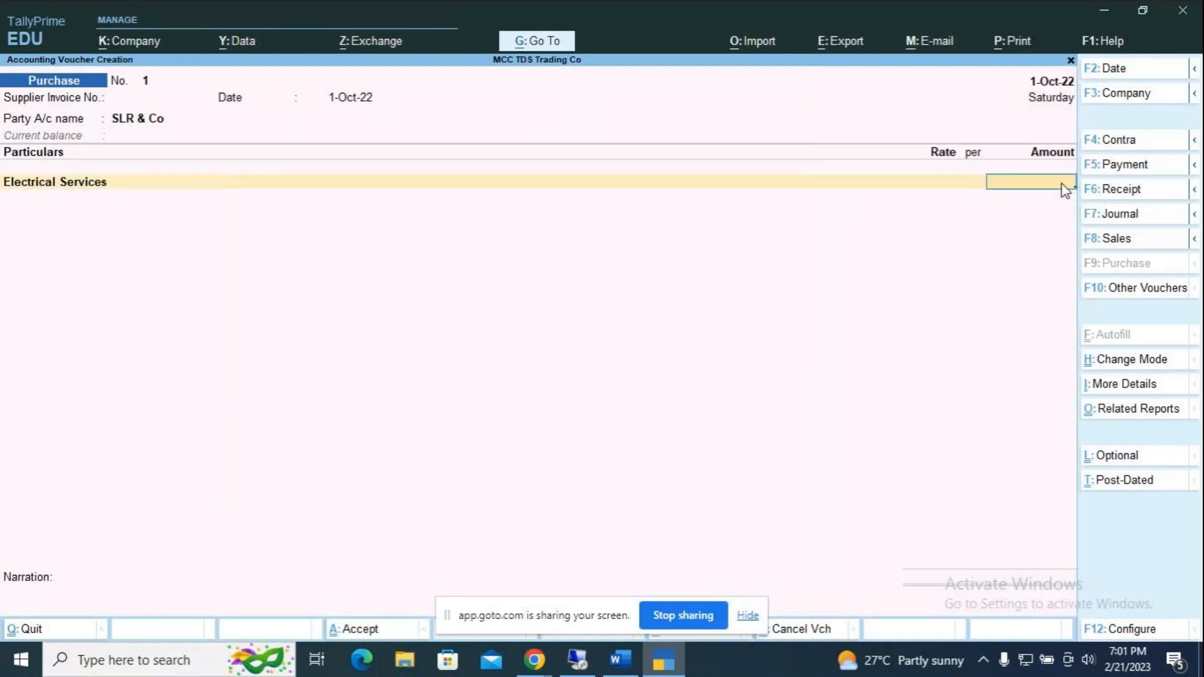
{"action": "key", "text": "alt+Tab"}
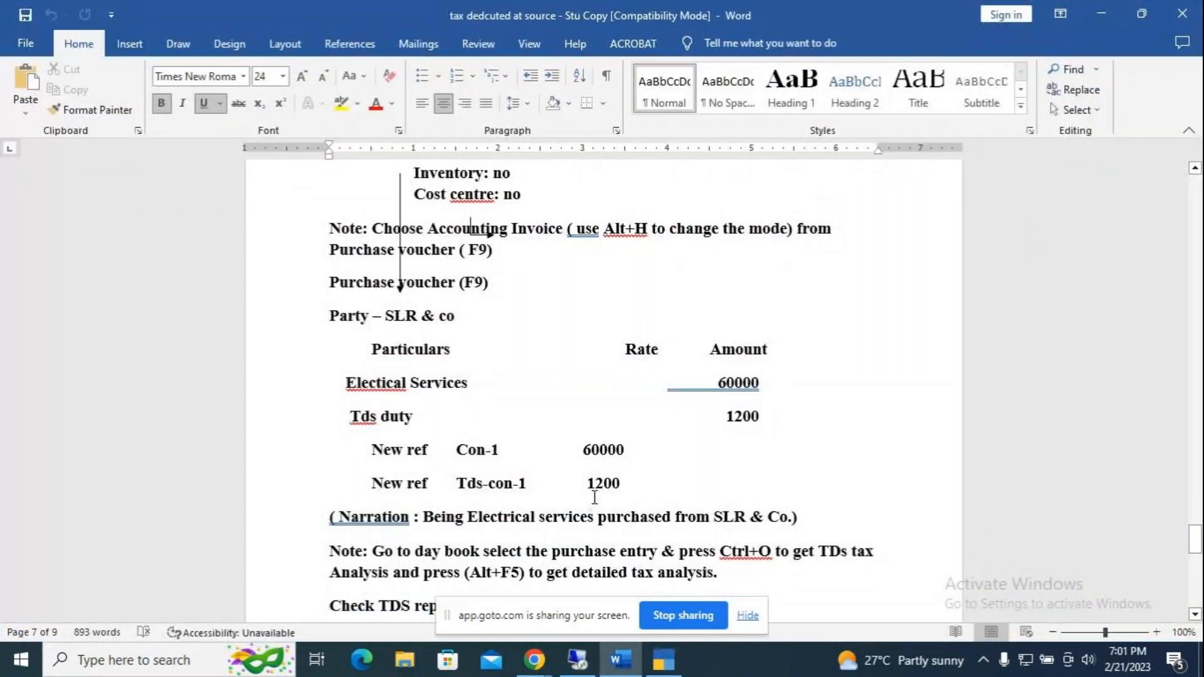
{"action": "key", "text": "alt+Tab"}
{"action": "type", "text": "60000"}
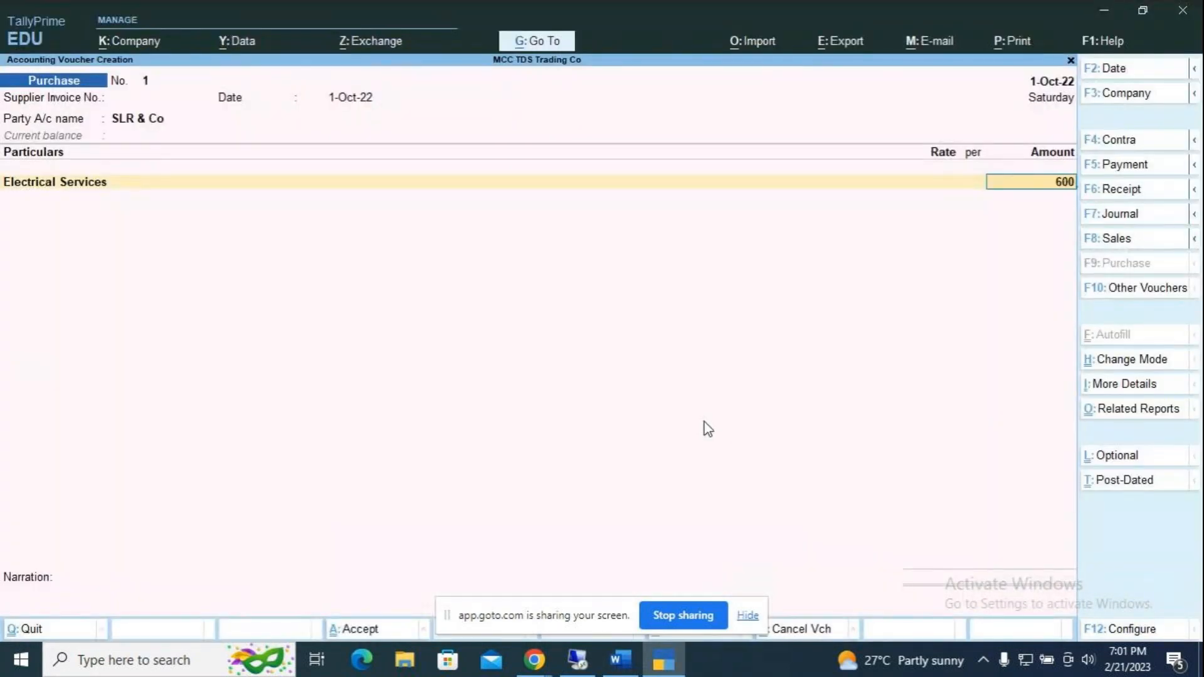
{"action": "key", "text": "Return"}
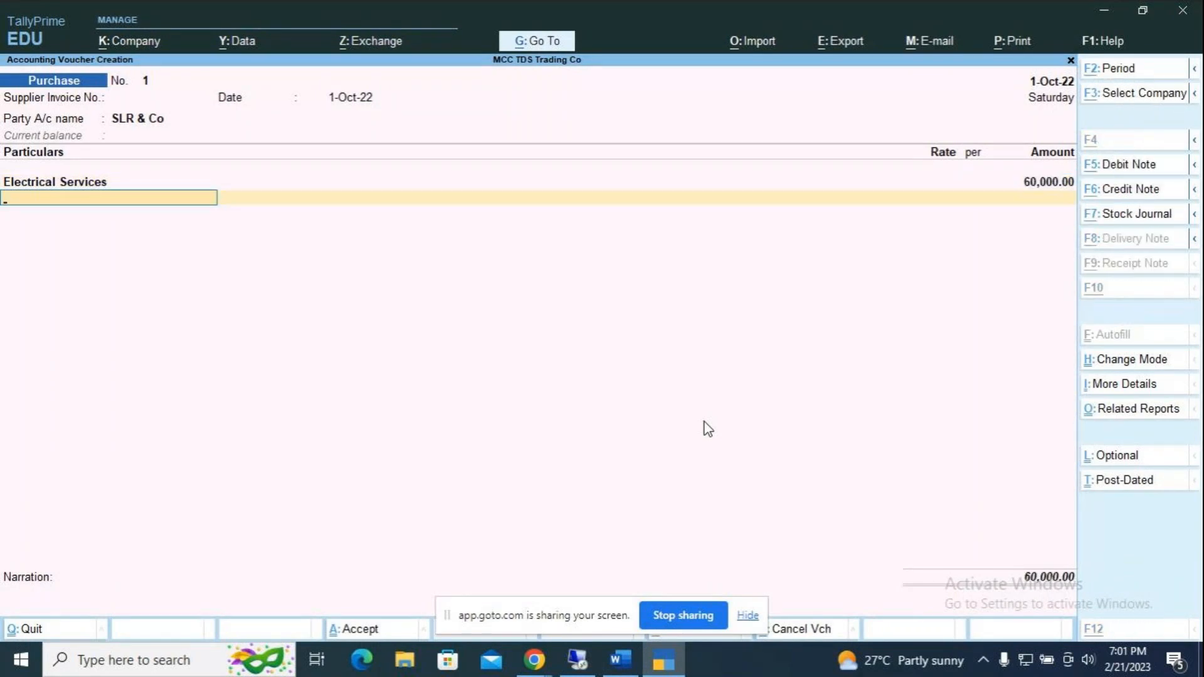
Step: Add TDS on Contractor, accepting its 1,200 deduction for a 58,800 total
{"action": "key", "text": "alt+Tab"}
{"action": "key", "text": "alt+Tab"}
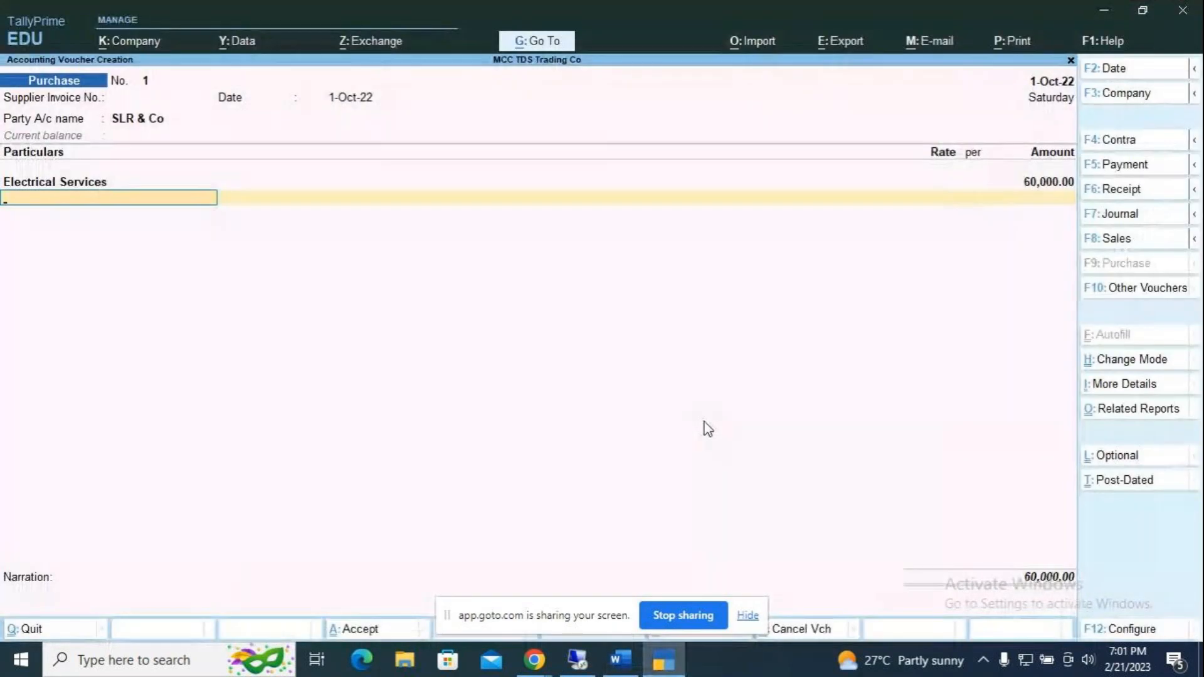
{"action": "key", "text": "Down"}
{"action": "key", "text": "Down"}
{"action": "key", "text": "Down"}
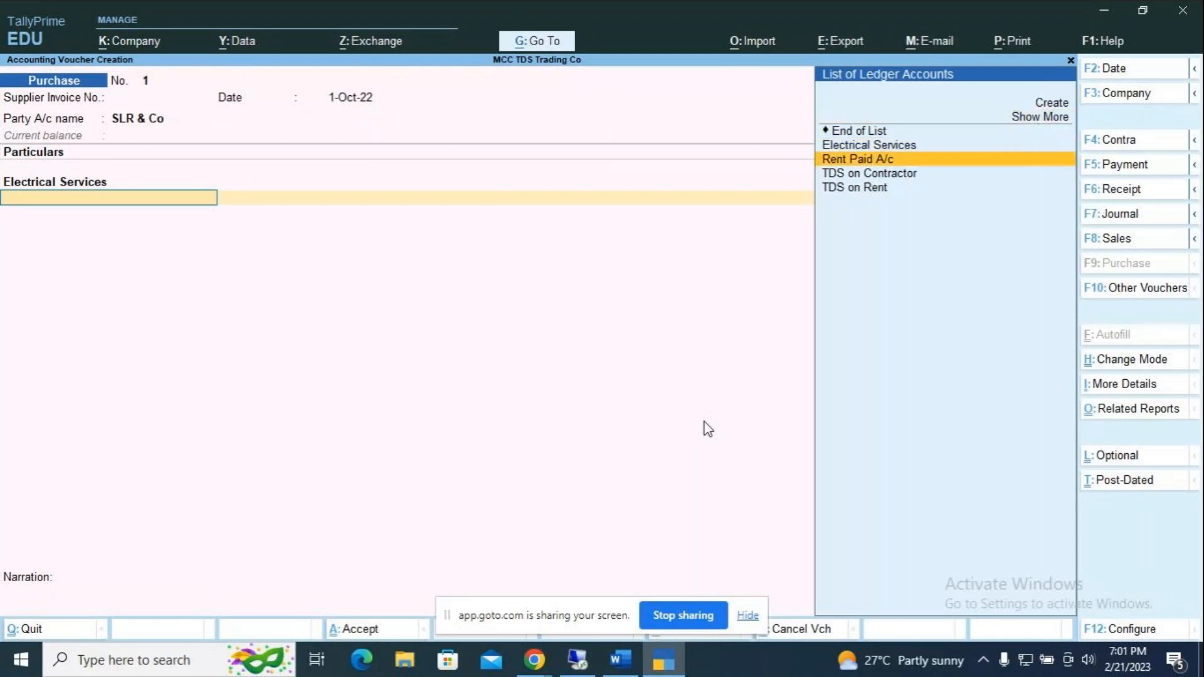
{"action": "key", "text": "Down"}
{"action": "key", "text": "Return"}
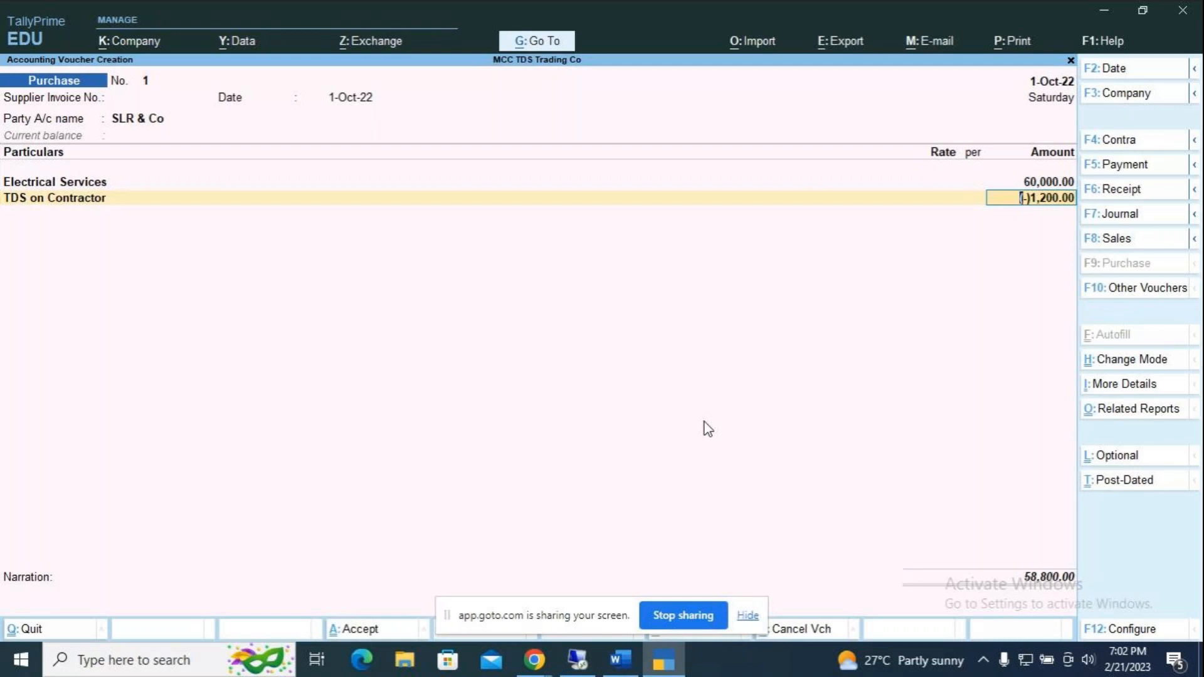
{"action": "key", "text": "Return"}
{"action": "key", "text": "Return"}
{"action": "key", "text": "Return"}
{"action": "key", "text": "Return"}
{"action": "key", "text": "Return"}
{"action": "key", "text": "Return"}
Step: Split SLR & Co's bill into new references named 'Service' and 'TDS'
{"action": "key", "text": "Return"}
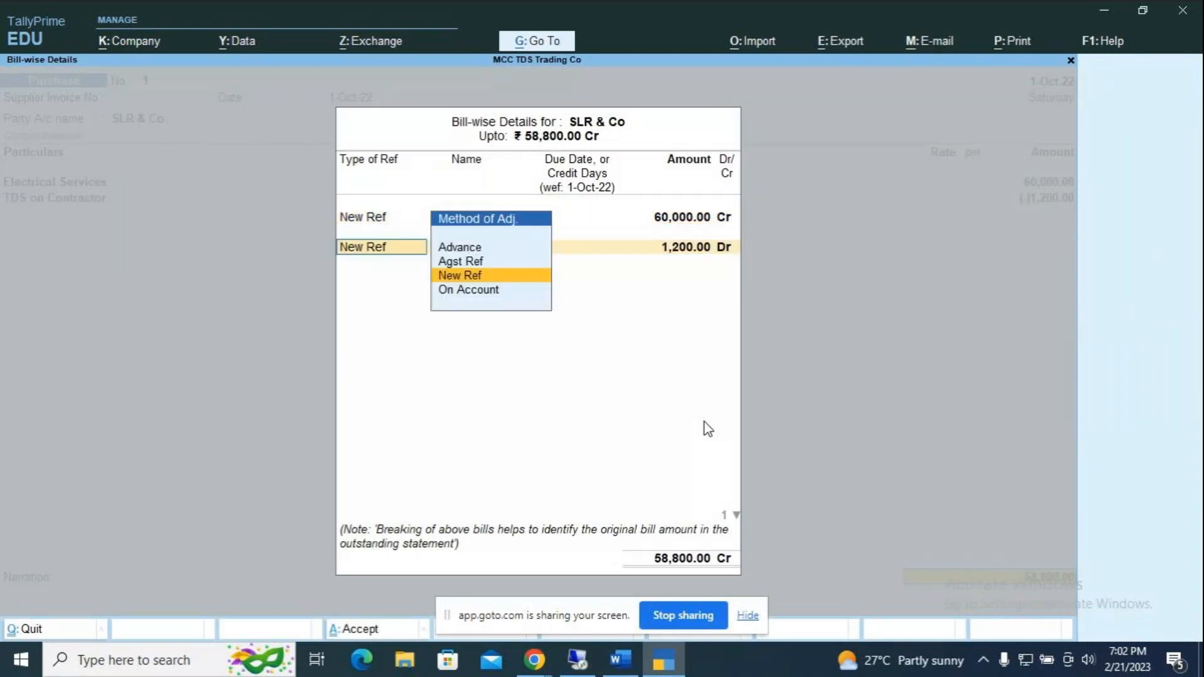
{"action": "key", "text": "Return"}
{"action": "key", "text": "Return"}
{"action": "key", "text": "BackSpace"}
{"action": "key", "text": "BackSpace"}
{"action": "key", "text": "BackSpace"}
{"action": "key", "text": "BackSpace"}
{"action": "key", "text": "BackSpace"}
{"action": "key", "text": "BackSpace"}
{"action": "type", "text": "Servc"}
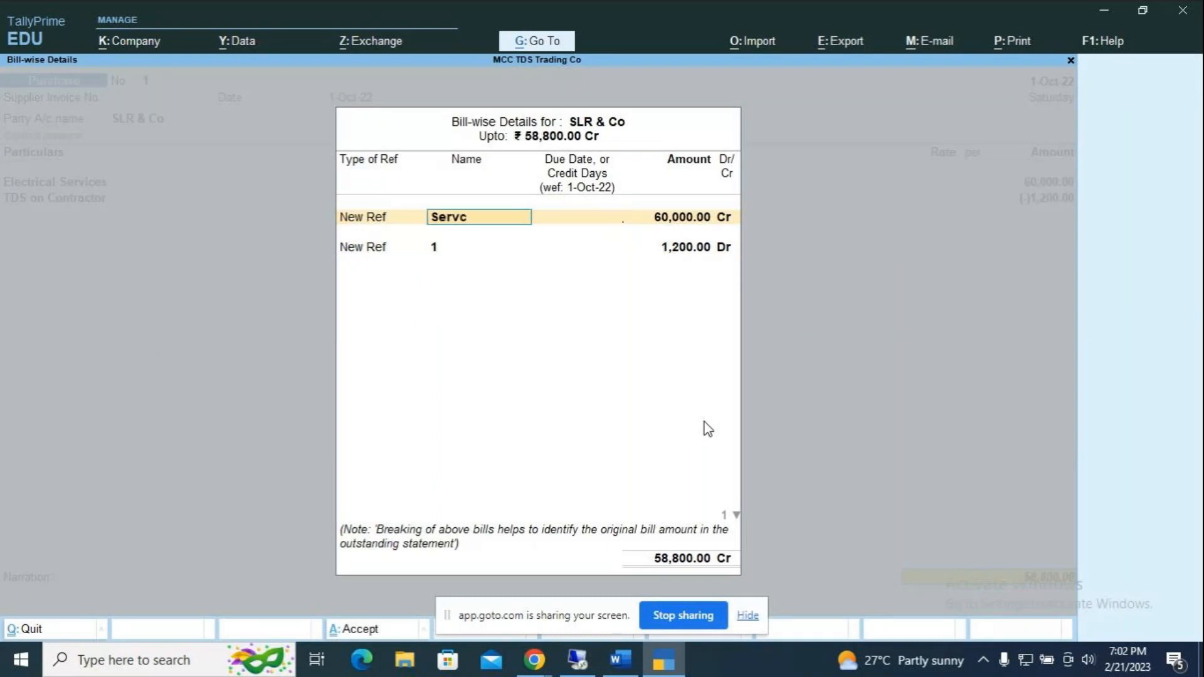
{"action": "key", "text": "BackSpace"}
{"action": "type", "text": "ice"}
{"action": "key", "text": "Return"}
{"action": "key", "text": "Return"}
{"action": "key", "text": "Return"}
{"action": "key", "text": "Return"}
{"action": "key", "text": "Return"}
{"action": "type", "text": "TDS"}
{"action": "key", "text": "Return"}
{"action": "key", "text": "Return"}
{"action": "key", "text": "Return"}
{"action": "key", "text": "Return"}
{"action": "key", "text": "Return"}
Step: Add narration 'being bills received for elctrical services' and save the purchase voucher
{"action": "type", "text": "being"}
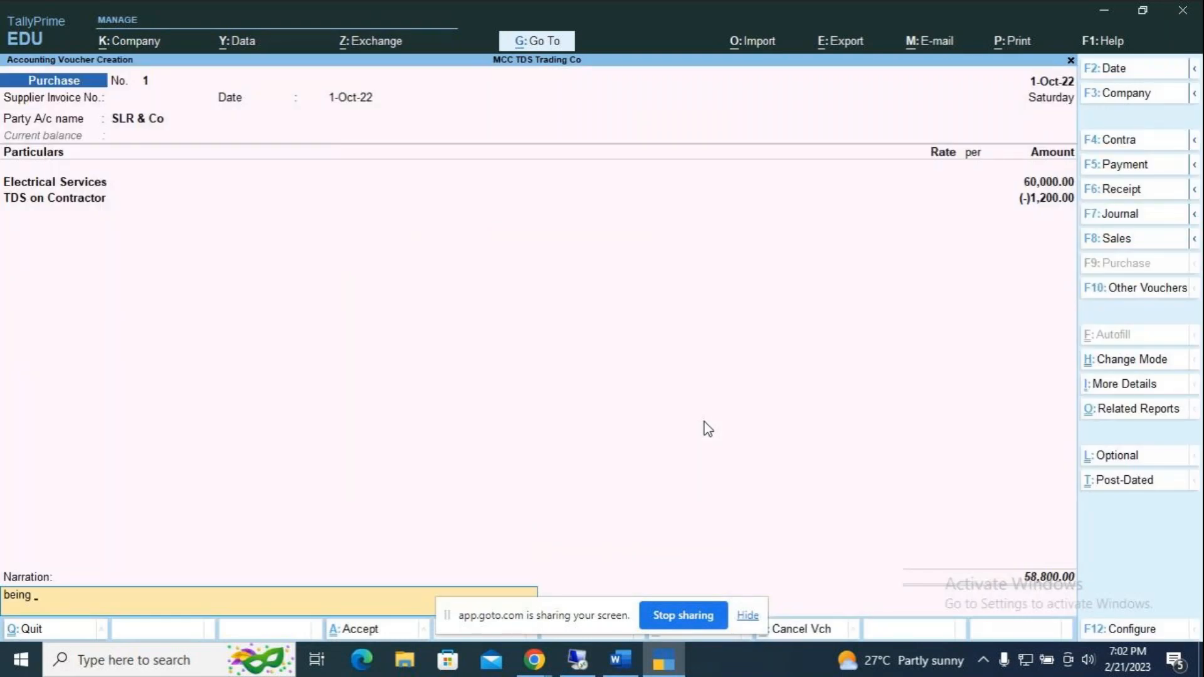
{"action": "type", "text": " bills received for elctrical services"}
{"action": "key", "text": "Return"}
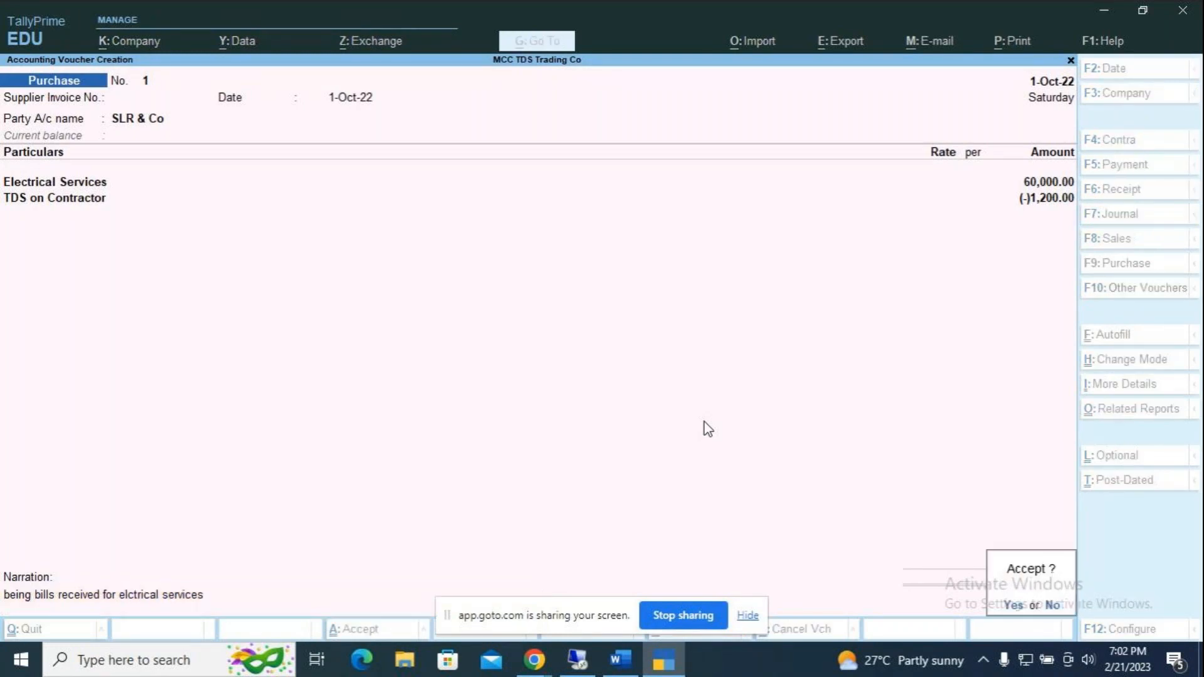
{"action": "key", "text": "Return"}
{"action": "key", "text": "alt+Tab"}
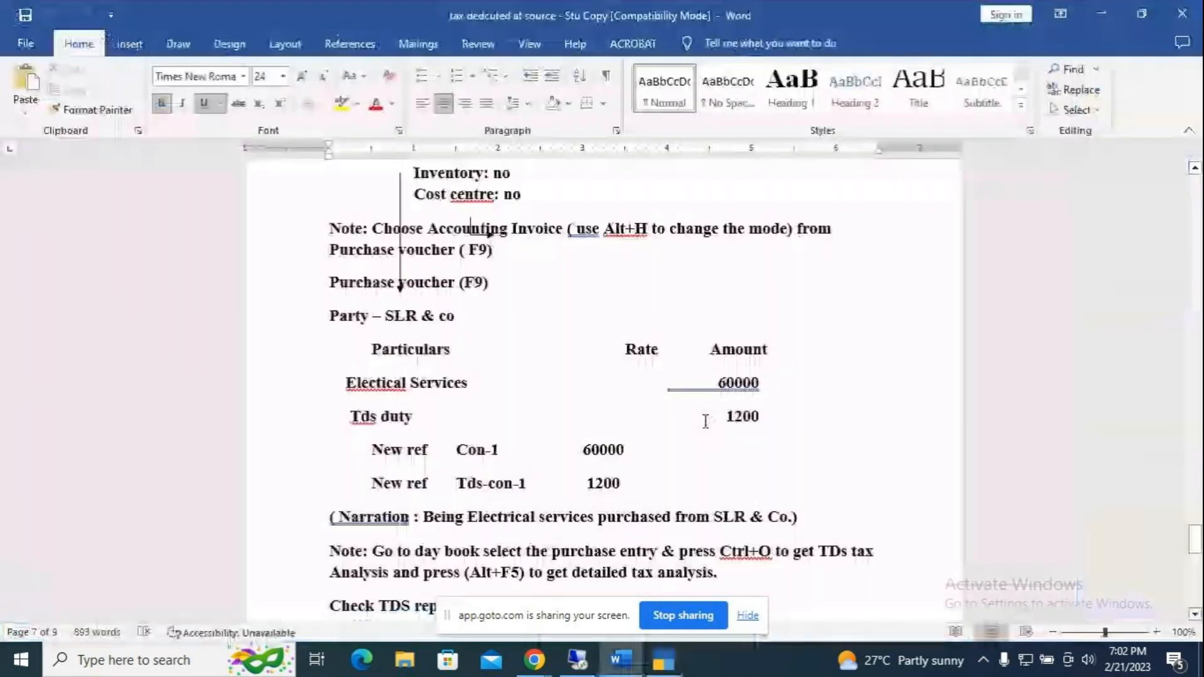
Step: Scroll the Word notes to the Step-2 Payment Voucher instructions, then return to TallyPrime
{"action": "scroll", "coordinate": [548, 438], "scroll_direction": "down", "scroll_amount": 6}
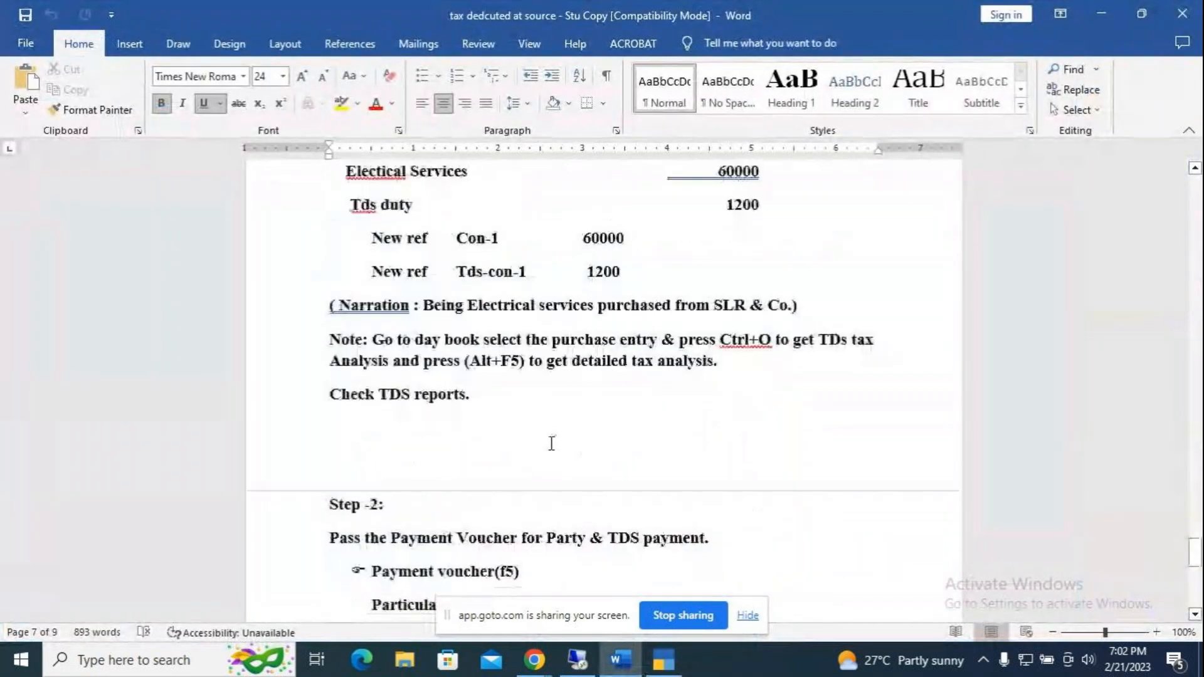
{"action": "scroll", "coordinate": [559, 496], "scroll_direction": "down", "scroll_amount": 2}
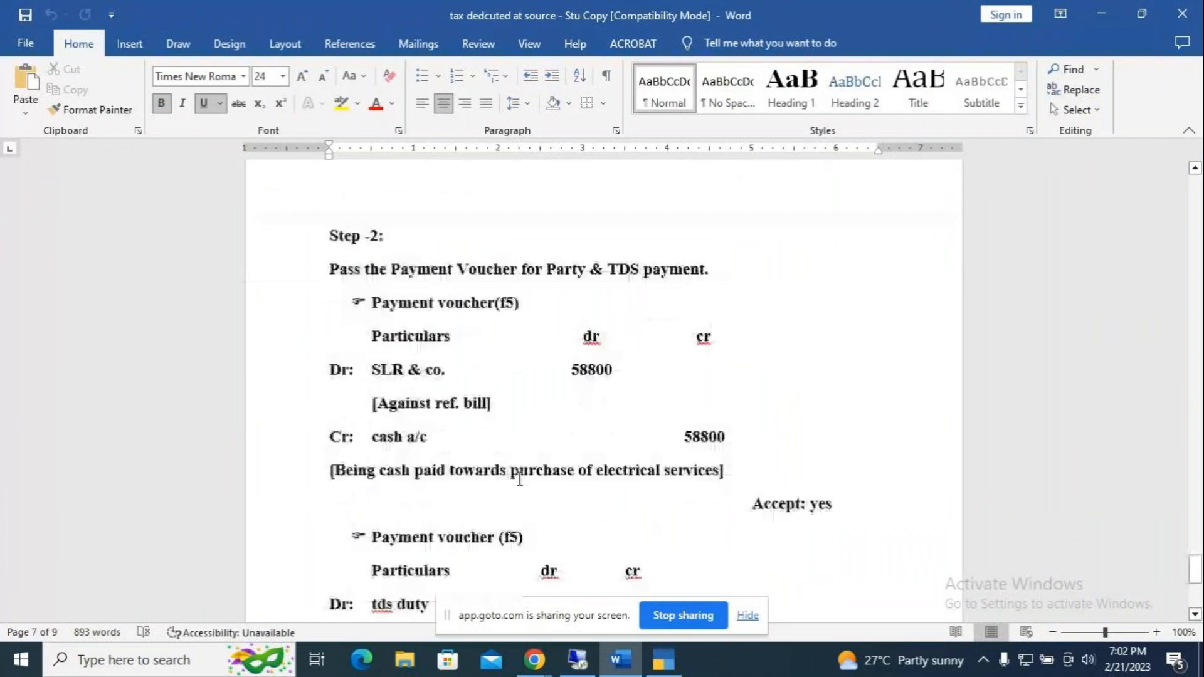
{"action": "key", "text": "alt+Tab"}
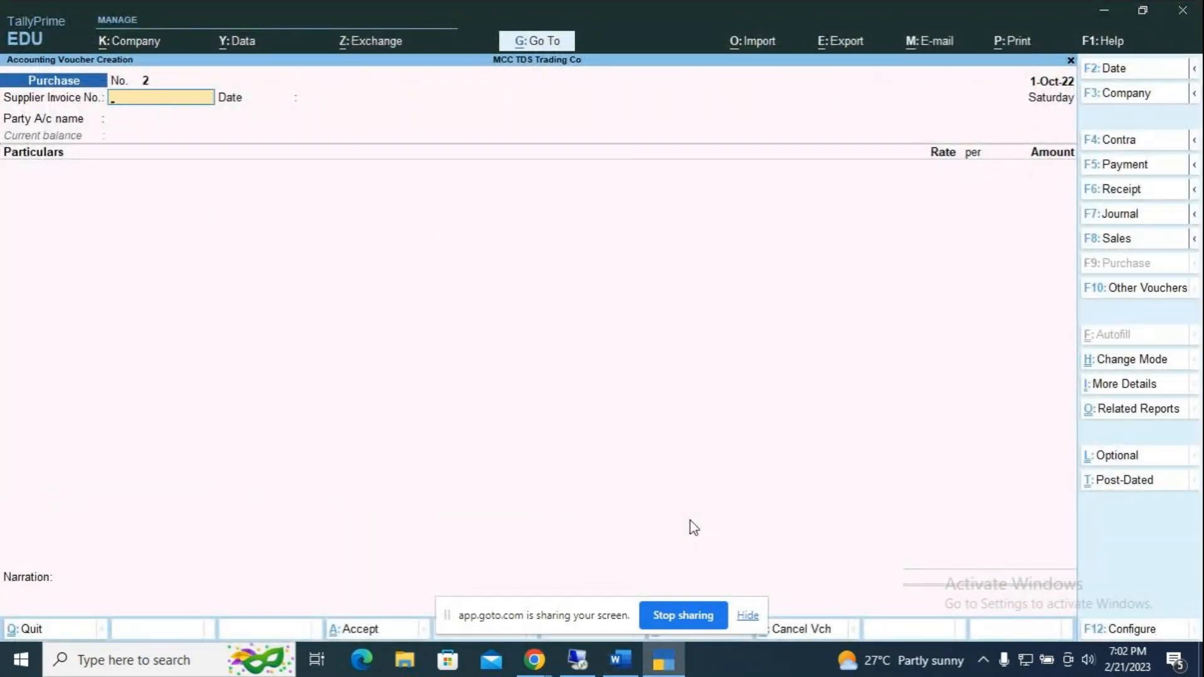
Step: Start a Payment voucher dated 1-Nov-22
{"action": "key", "text": "F5"}
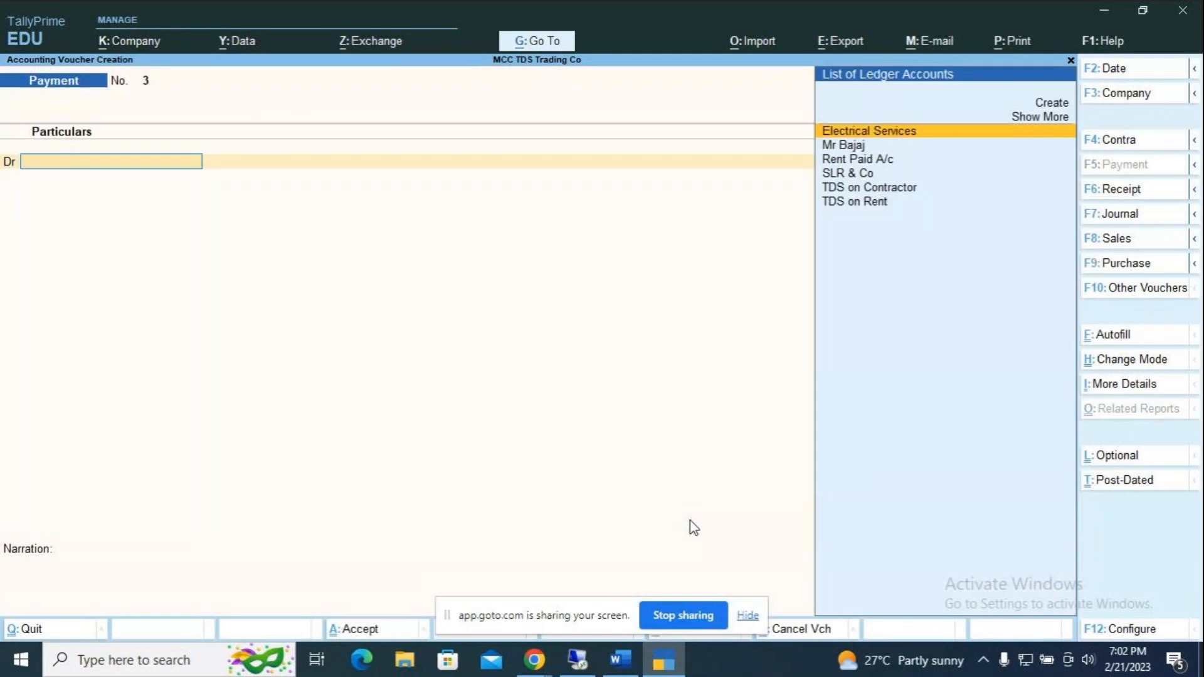
{"action": "key", "text": "F2"}
{"action": "type", "text": "1.11"}
{"action": "key", "text": "Return"}
{"action": "key", "text": "Return"}
Step: Debit SLR & Co against its pending Service and TDS bill references
{"action": "key", "text": "Escape"}
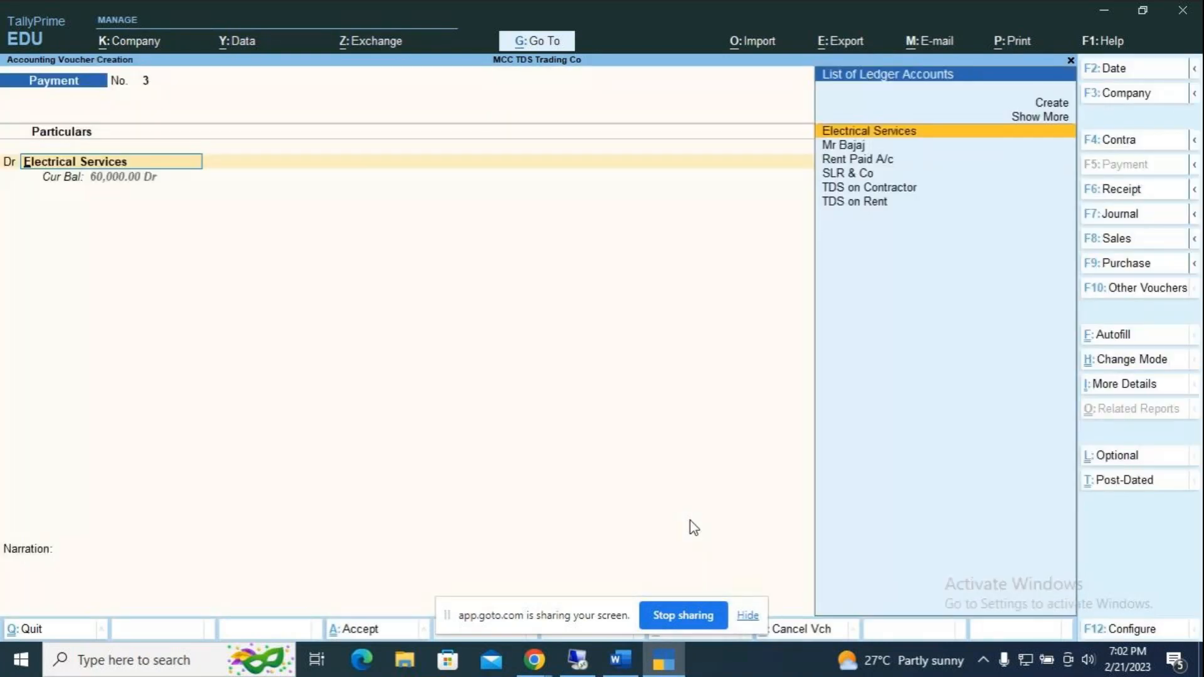
{"action": "key", "text": "Down"}
{"action": "key", "text": "Down"}
{"action": "key", "text": "Down"}
{"action": "key", "text": "Return"}
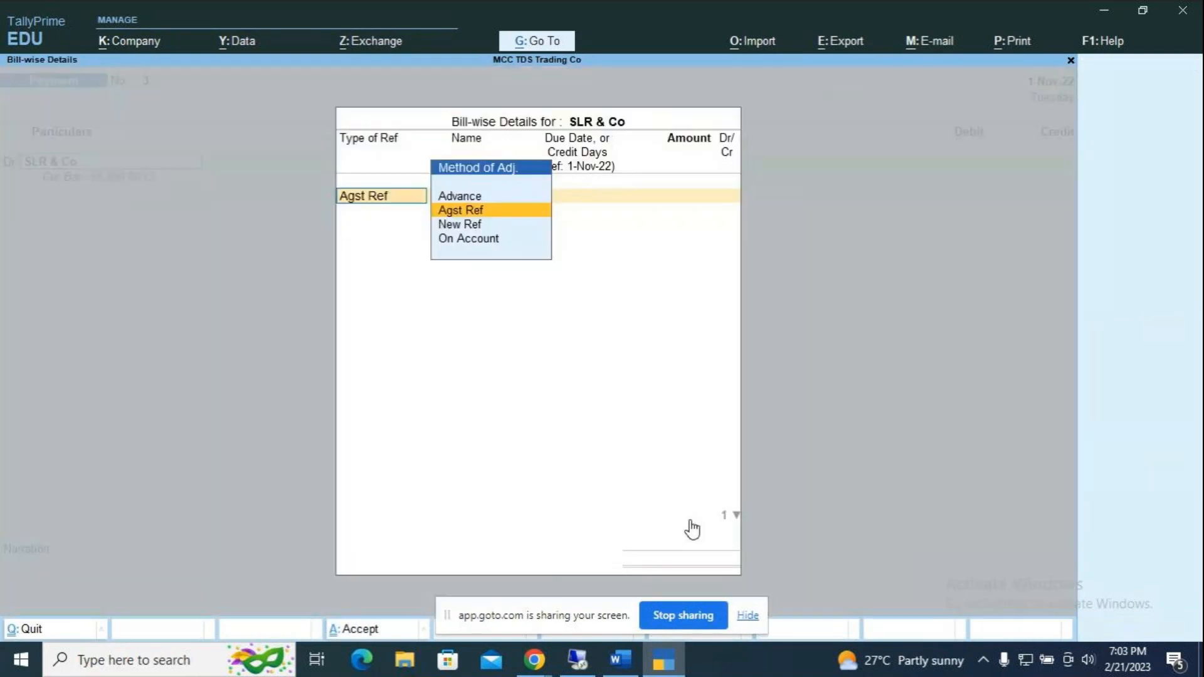
{"action": "key", "text": "Return"}
{"action": "key", "text": "Return"}
{"action": "key", "text": "Return"}
{"action": "key", "text": "Return"}
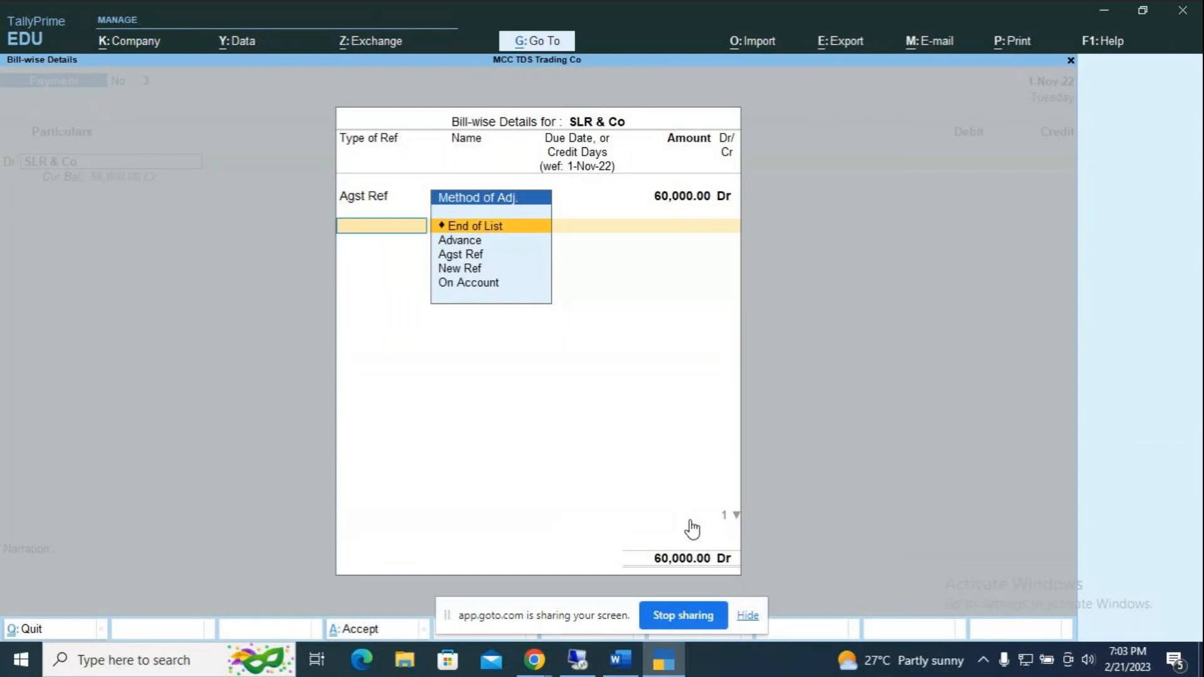
{"action": "key", "text": "Down"}
{"action": "key", "text": "Down"}
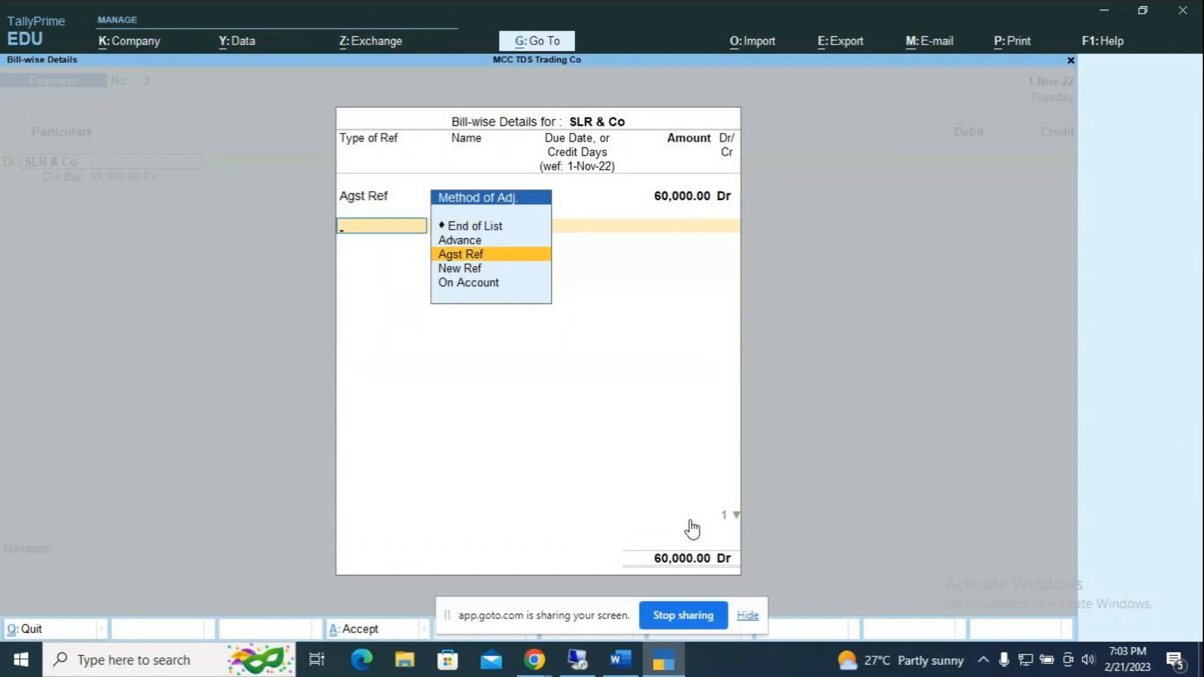
{"action": "key", "text": "Return"}
{"action": "key", "text": "Return"}
{"action": "key", "text": "Return"}
{"action": "key", "text": "Return"}
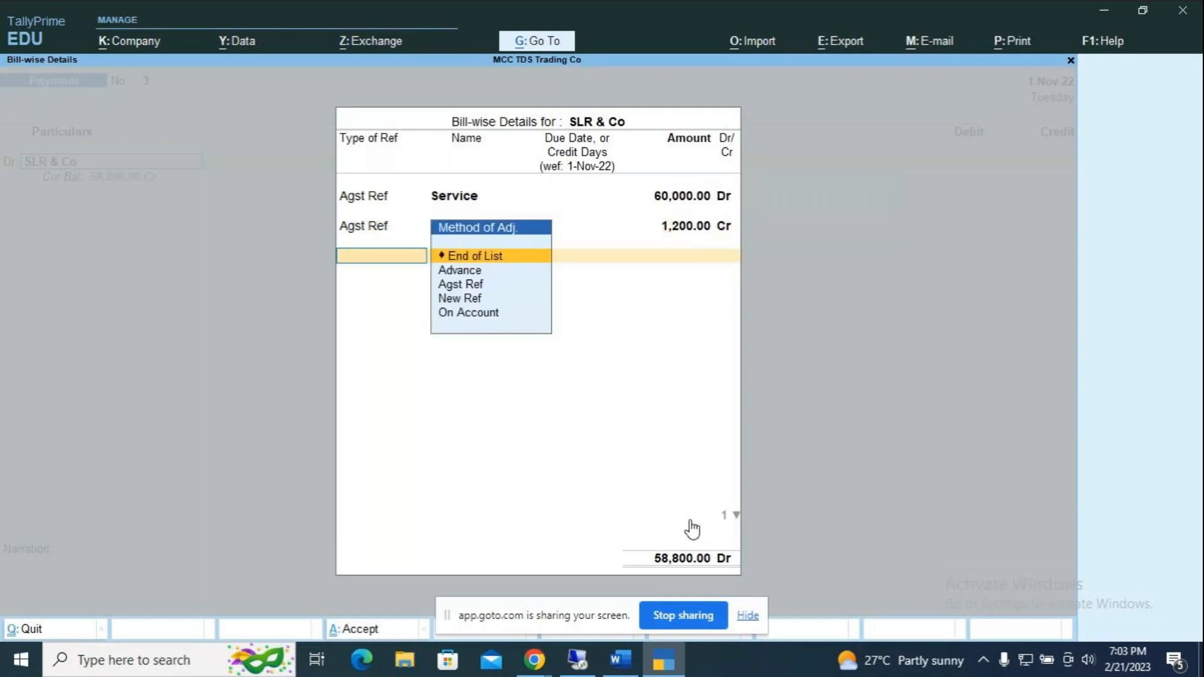
{"action": "key", "text": "Return"}
{"action": "key", "text": "Return"}
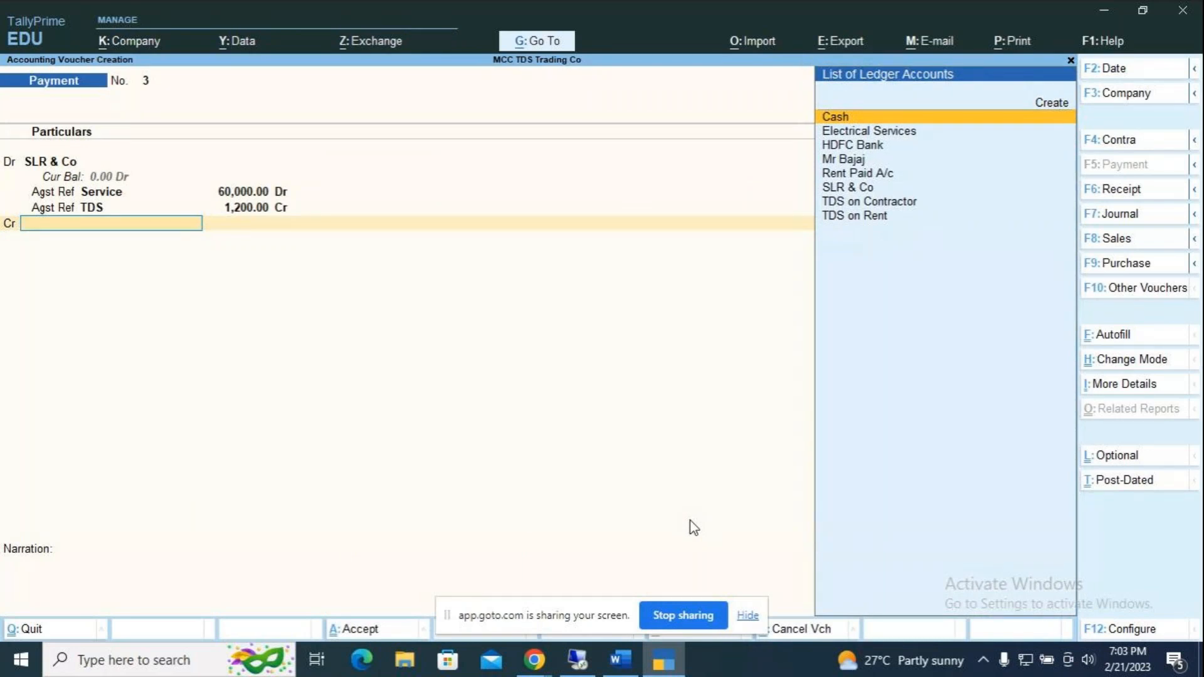
Step: Credit HDFC Bank 58,800 with cheque number 895678
{"action": "key", "text": "Down"}
{"action": "key", "text": "Down"}
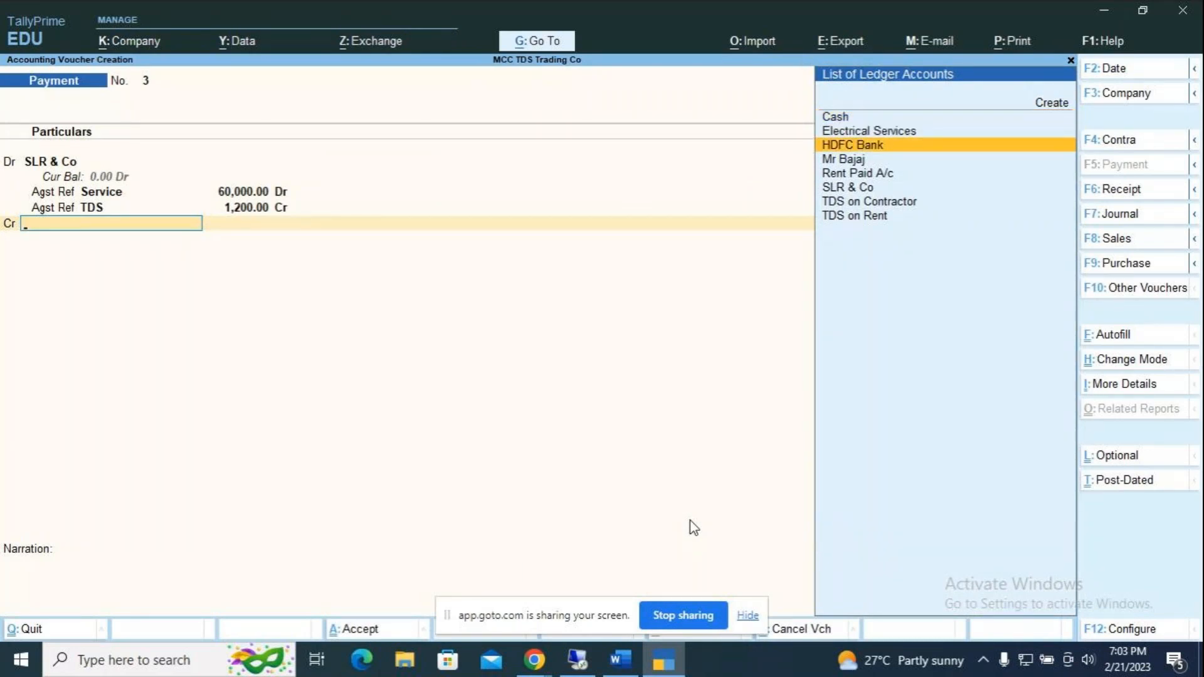
{"action": "key", "text": "Return"}
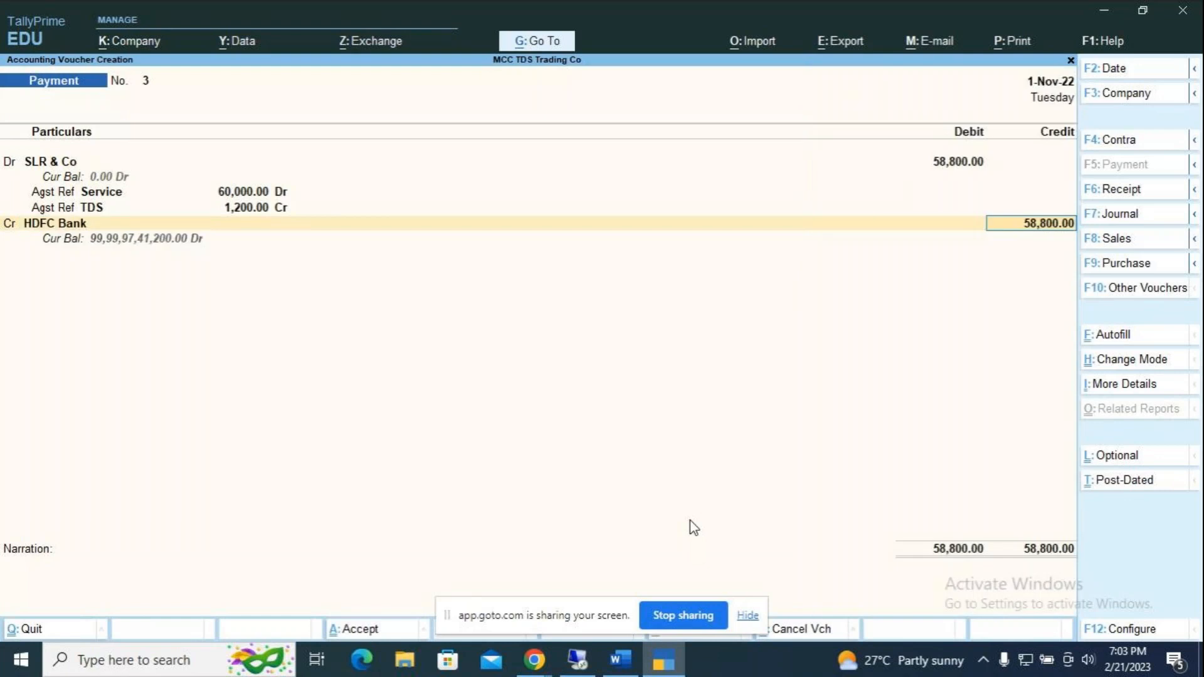
{"action": "key", "text": "Return"}
{"action": "key", "text": "Return"}
{"action": "key", "text": "Return"}
{"action": "type", "text": "895678"}
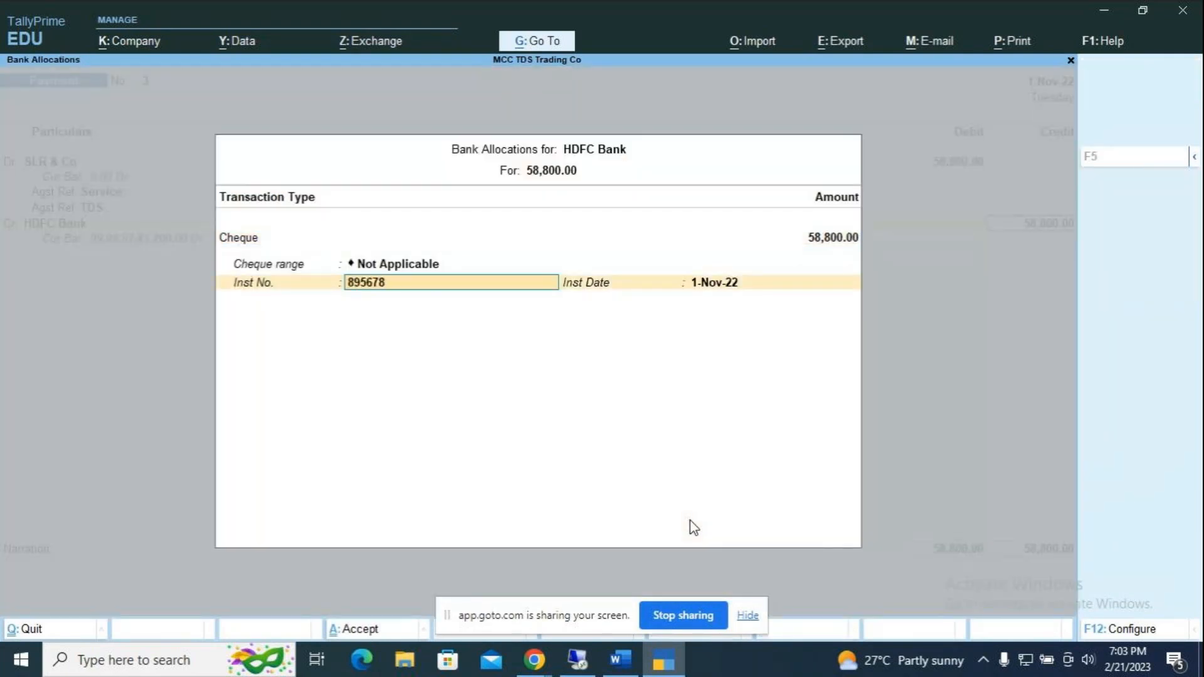
{"action": "key", "text": "Return"}
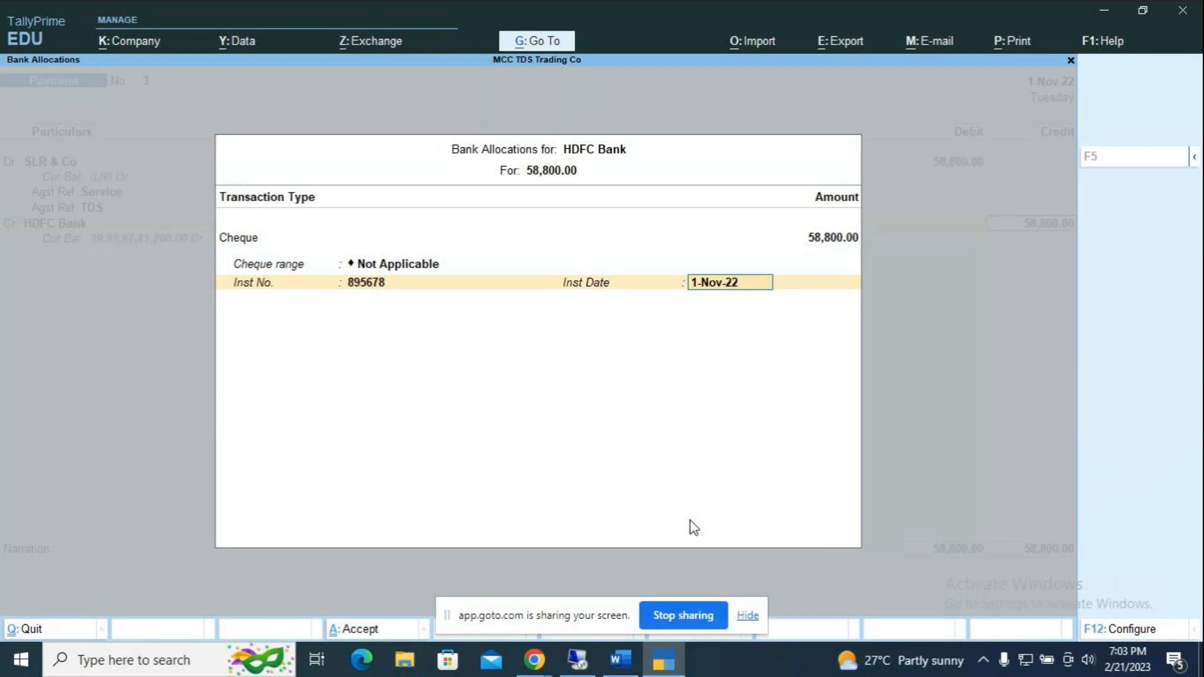
{"action": "key", "text": "Return"}
{"action": "key", "text": "Return"}
Step: Narrate 'being cheque issued to SLR & co for the services received' and save
{"action": "type", "text": "being chequ"}
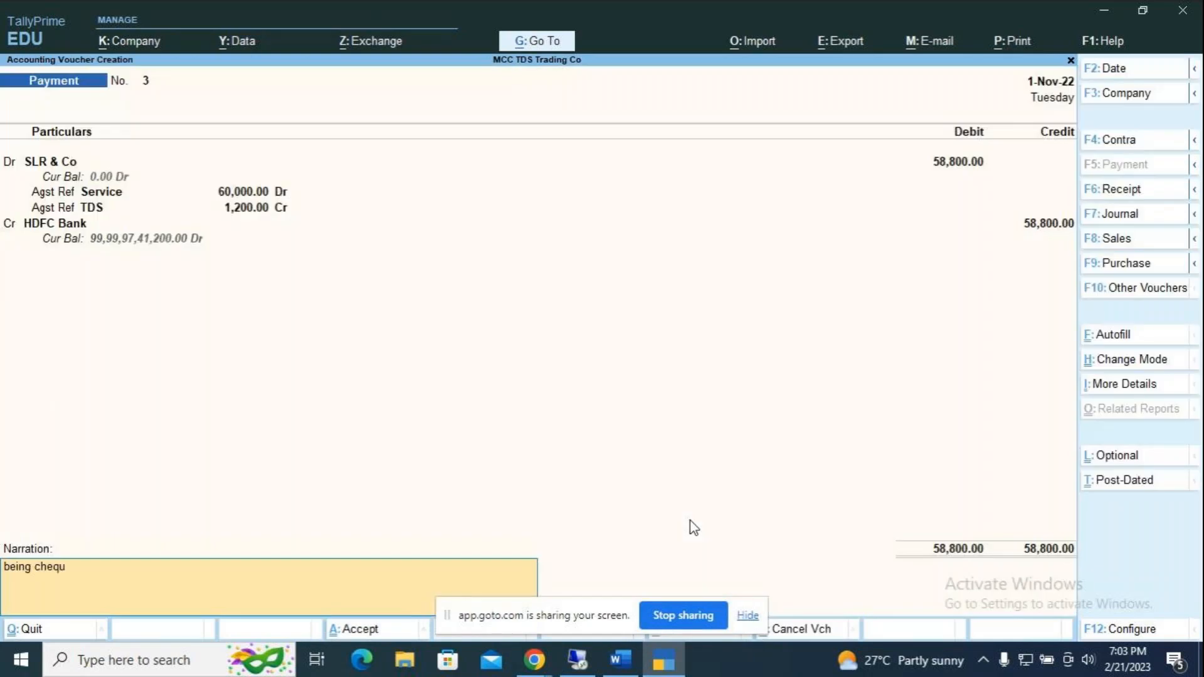
{"action": "type", "text": "e issued to SLR & co for the service"}
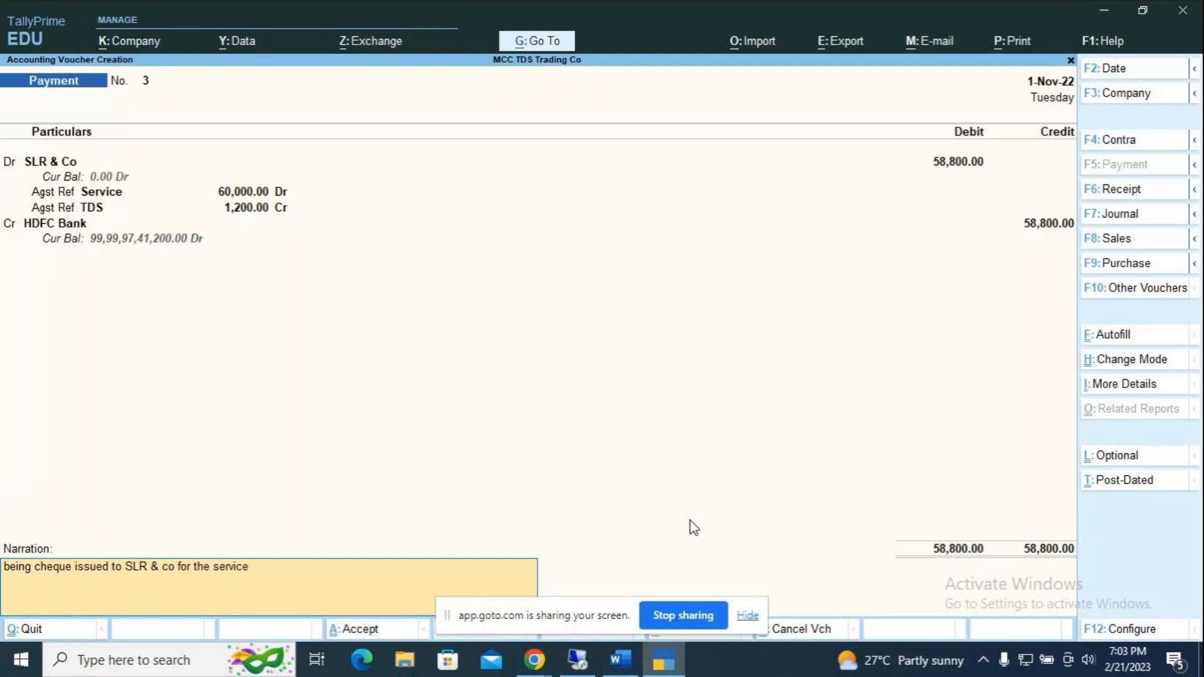
{"action": "type", "text": "s received"}
{"action": "key", "text": "Return"}
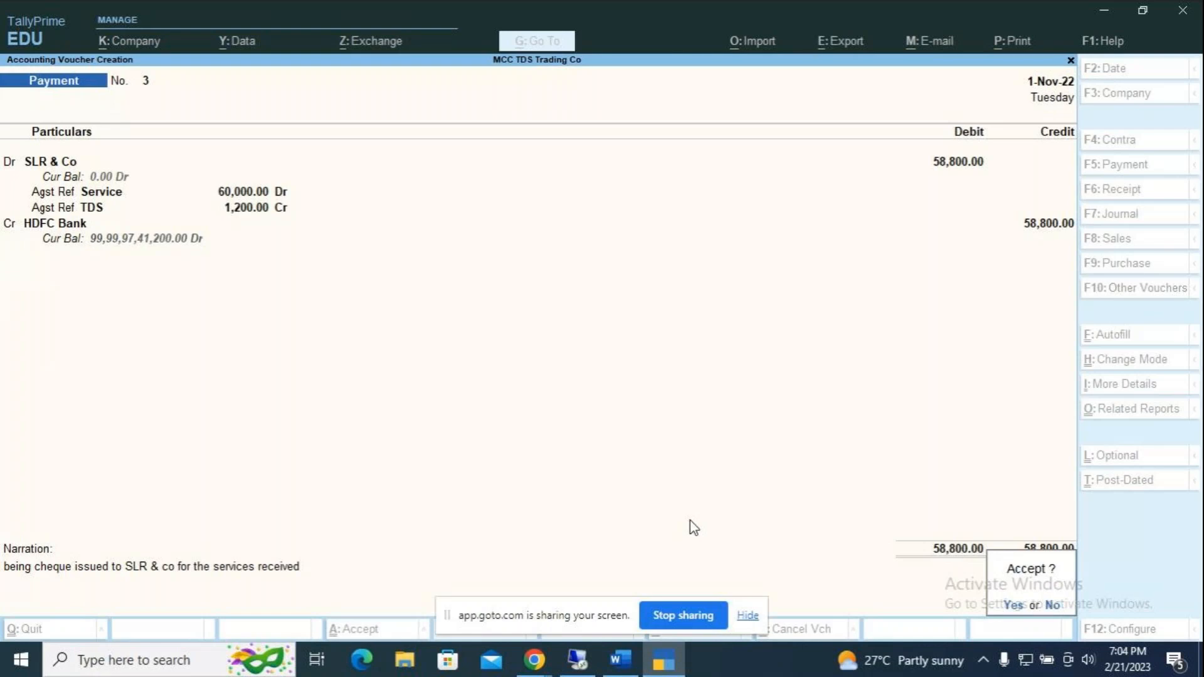
{"action": "key", "text": "Return"}
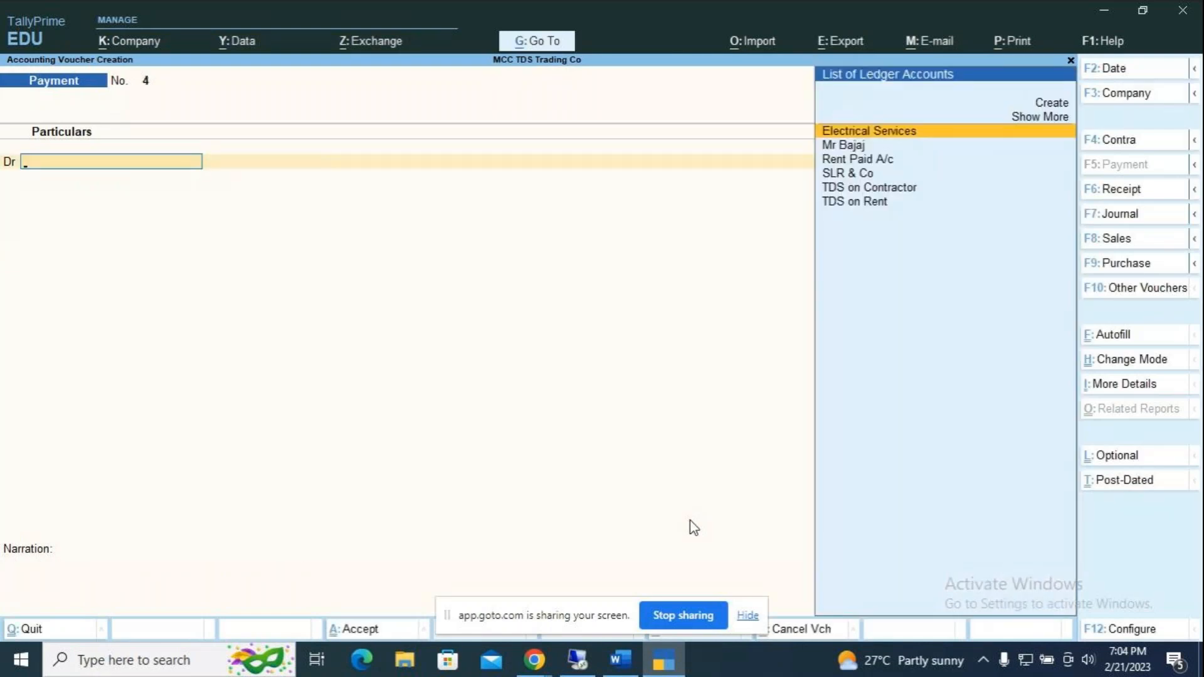
Step: Date the voucher 2-Nov-22 and debit TDS on Contractor 1,200 against Purc / 1 / 7
{"action": "key", "text": "F2"}
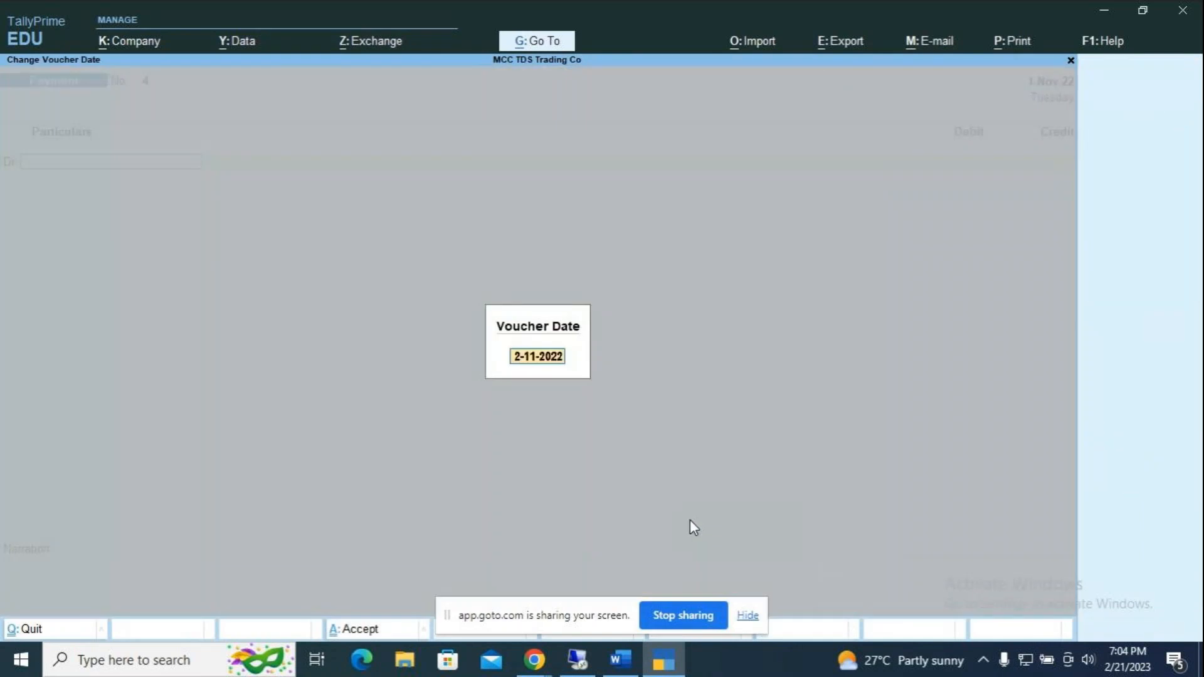
{"action": "key", "text": "Return"}
{"action": "key", "text": "Down"}
{"action": "key", "text": "Down"}
{"action": "key", "text": "Down"}
{"action": "key", "text": "Down"}
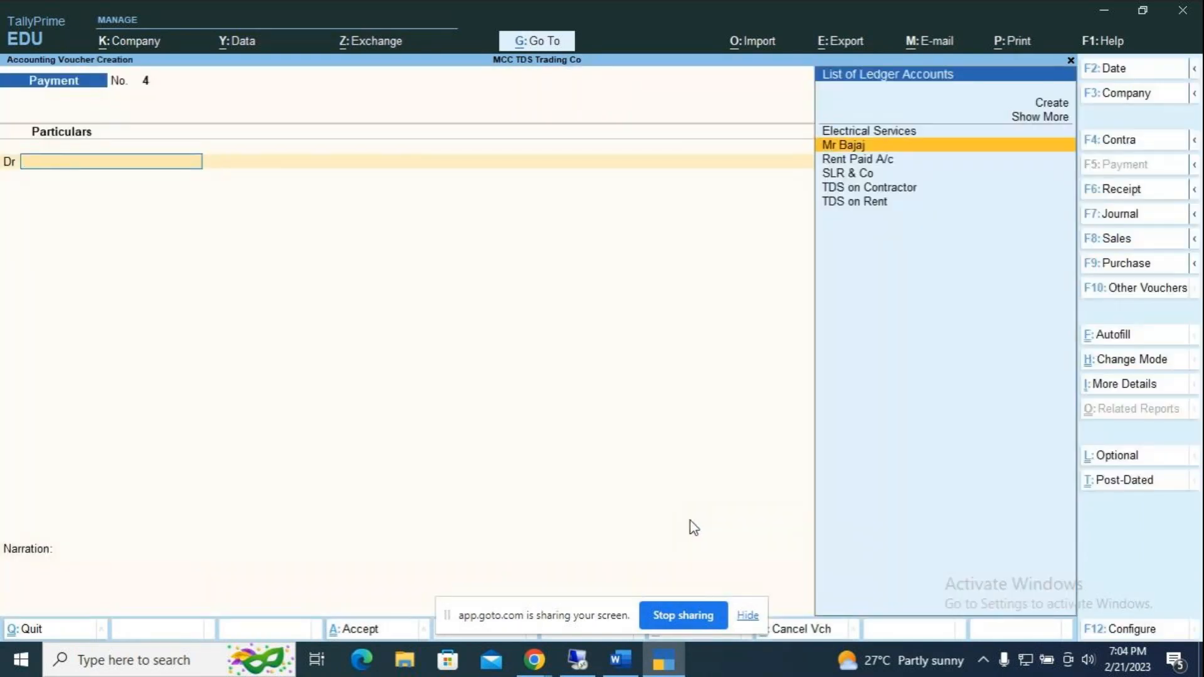
{"action": "key", "text": "Return"}
{"action": "key", "text": "Return"}
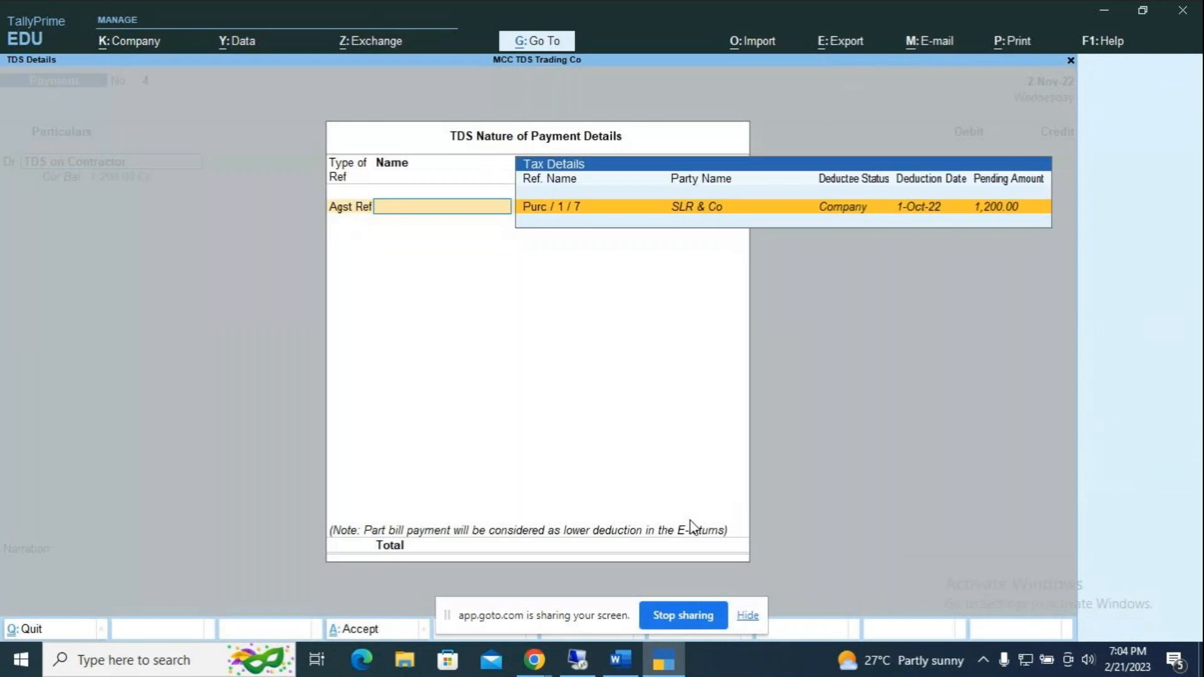
{"action": "key", "text": "Return"}
{"action": "key", "text": "Return"}
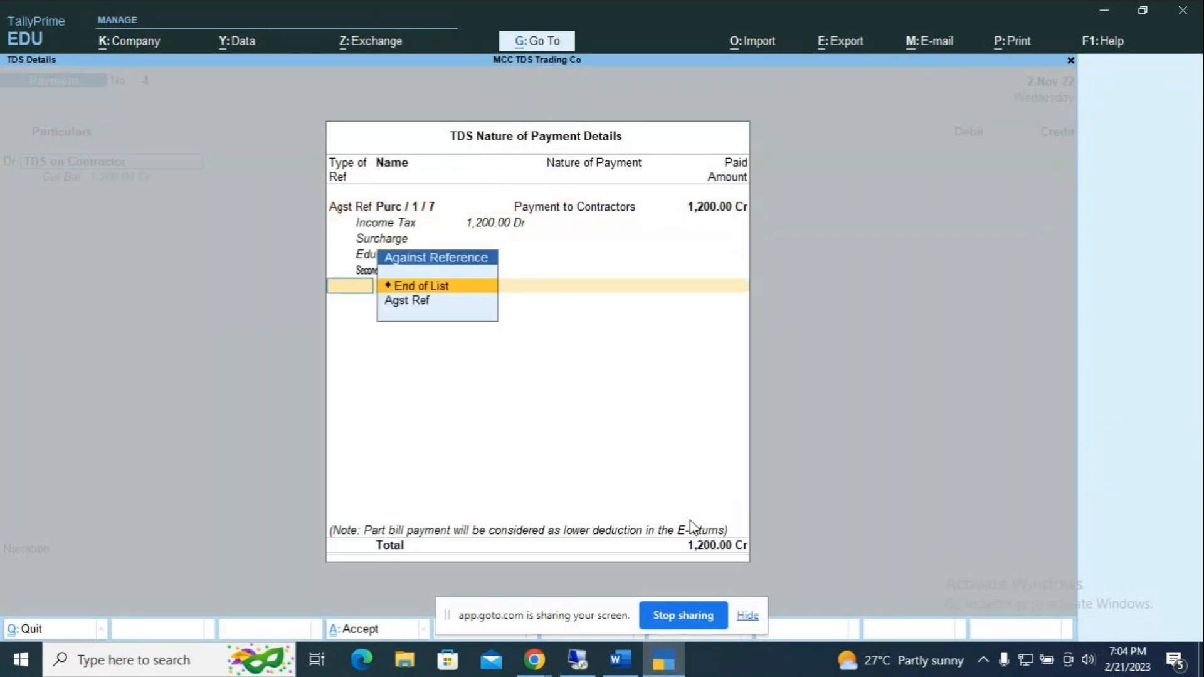
{"action": "key", "text": "Return"}
{"action": "key", "text": "Return"}
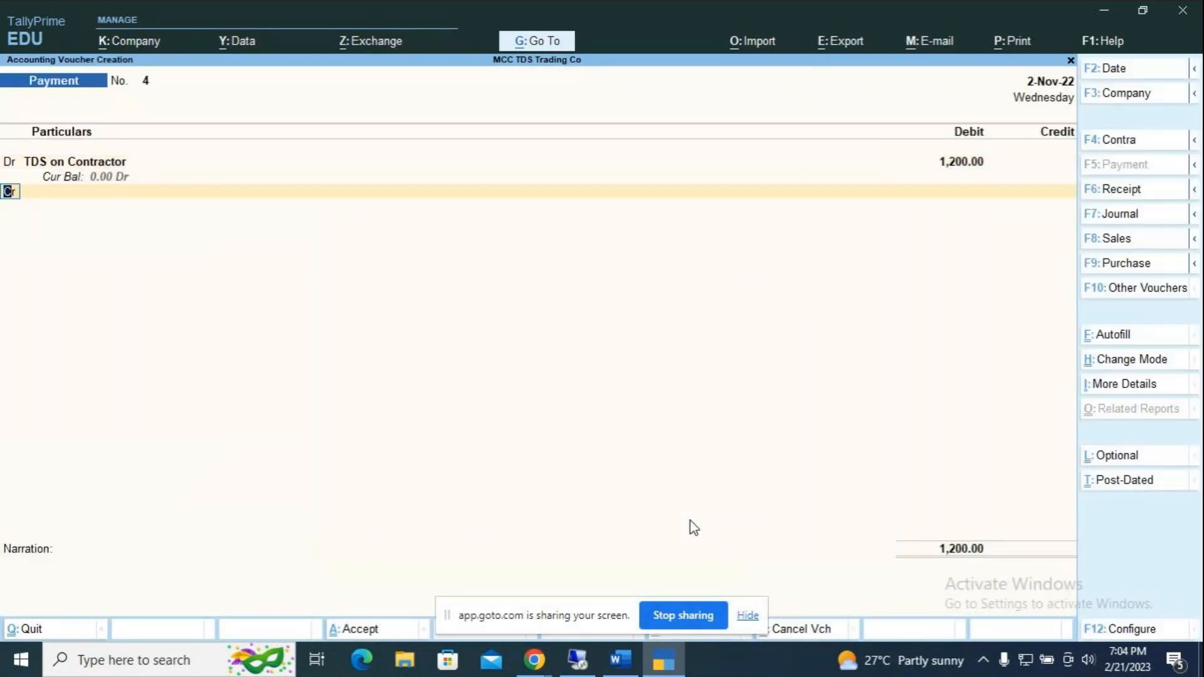
{"action": "key", "text": "Down"}
{"action": "key", "text": "Down"}
{"action": "key", "text": "Down"}
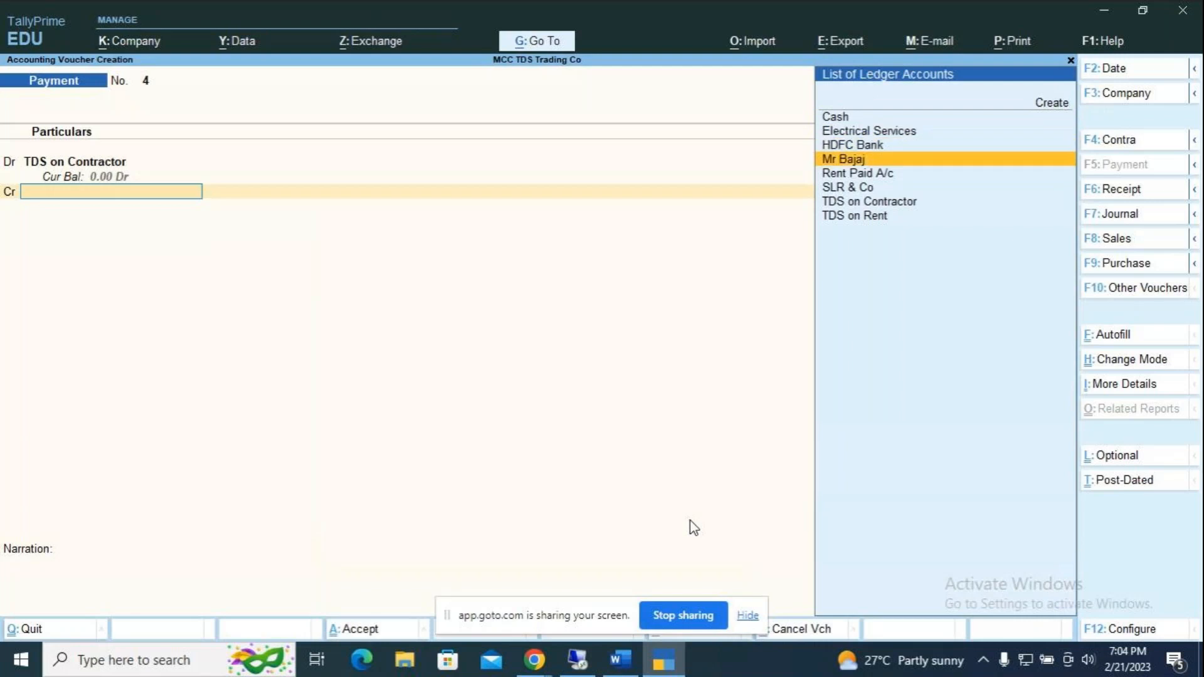
Step: Credit HDFC Bank with cheque instrument number 896598
{"action": "key", "text": "Up"}
{"action": "key", "text": "Return"}
{"action": "key", "text": "Return"}
{"action": "key", "text": "Return"}
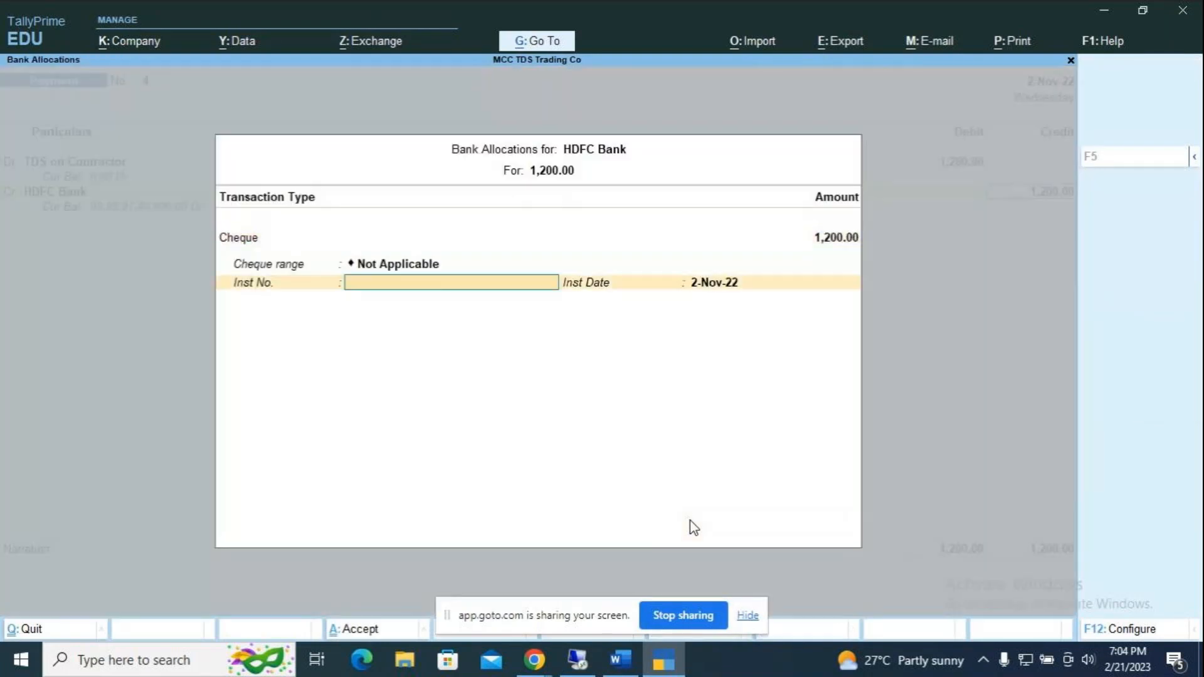
{"action": "type", "text": "896598"}
{"action": "key", "text": "Return"}
{"action": "key", "text": "Return"}
Step: Type the narration 'being TDs on contractors paid by bank'
{"action": "type", "text": "bein"}
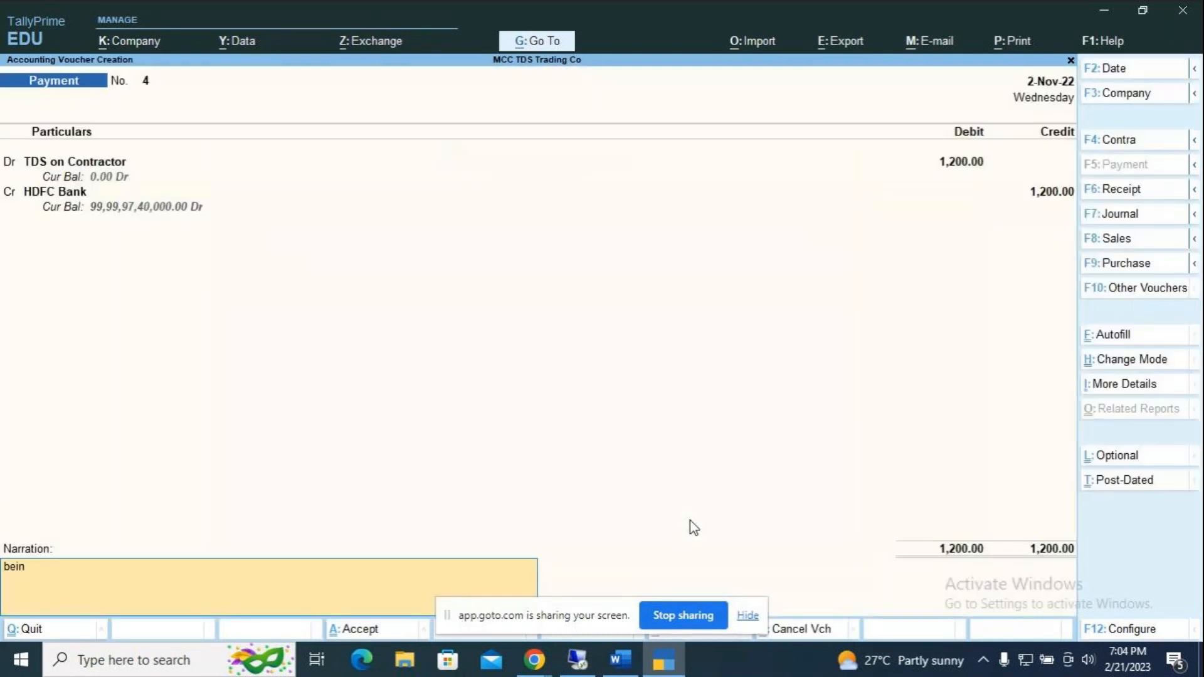
{"action": "type", "text": "g TDs on contractors [aid"}
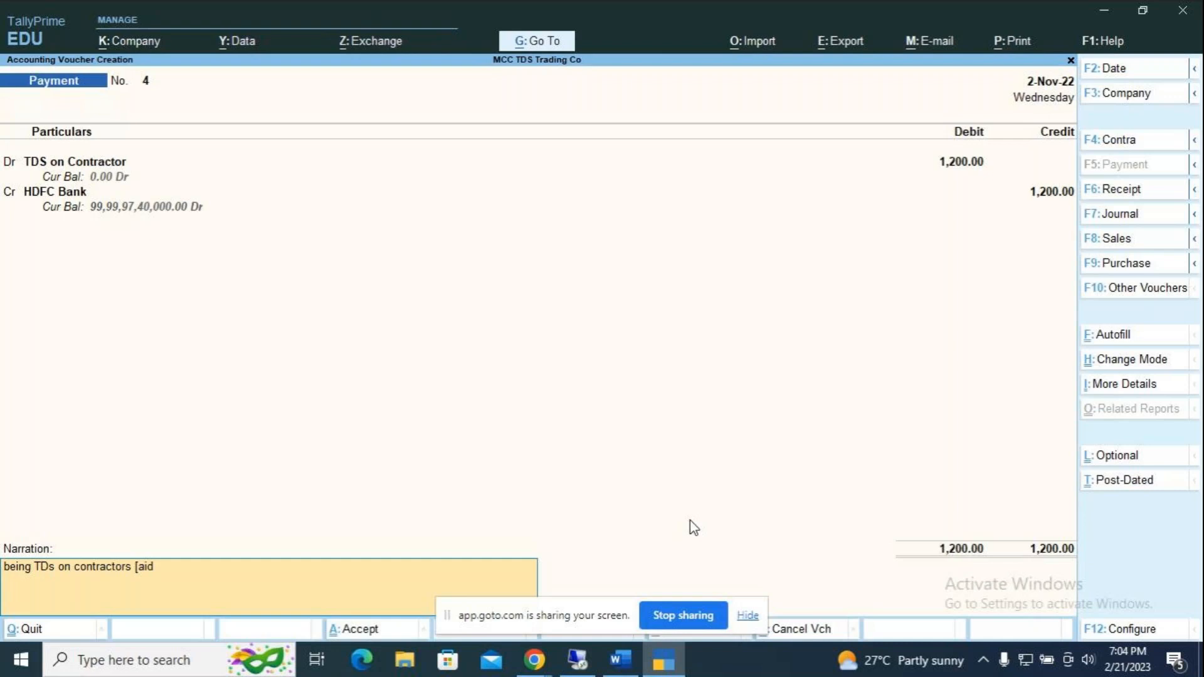
{"action": "type", "text": " by n"}
{"action": "key", "text": "BackSpace"}
{"action": "type", "text": "bank"}
{"action": "key", "text": "BackSpace"}
{"action": "key", "text": "BackSpace"}
{"action": "key", "text": "BackSpace"}
{"action": "key", "text": "BackSpace"}
{"action": "key", "text": "BackSpace"}
{"action": "key", "text": "BackSpace"}
{"action": "key", "text": "BackSpace"}
{"action": "key", "text": "BackSpace"}
{"action": "type", "text": "paid by bank"}
{"action": "key", "text": "Return"}
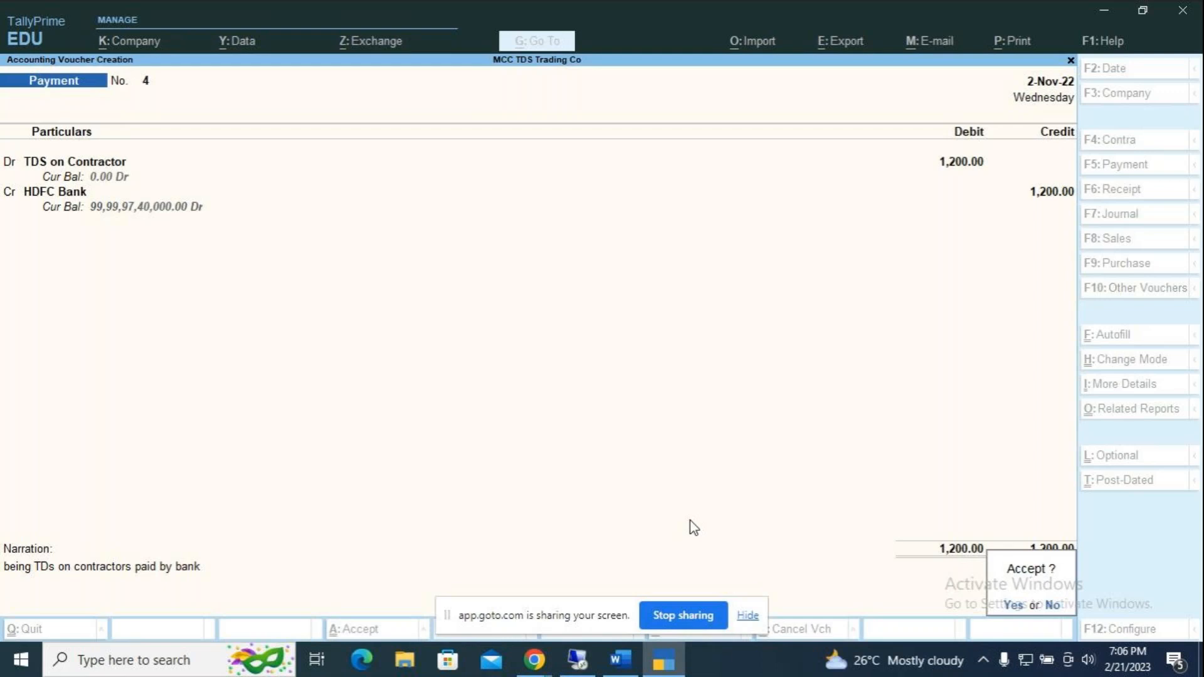
Step: Save payment voucher 4 and quit the blank voucher 5
{"action": "key", "text": "Return"}
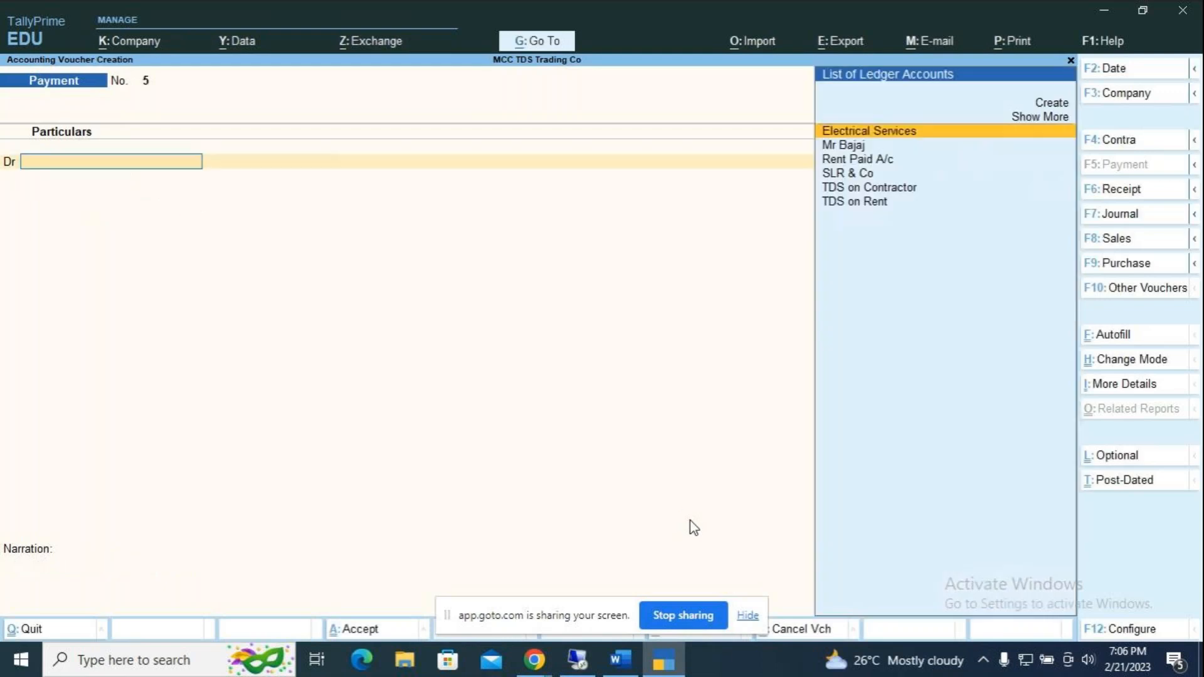
{"action": "key", "text": "Escape"}
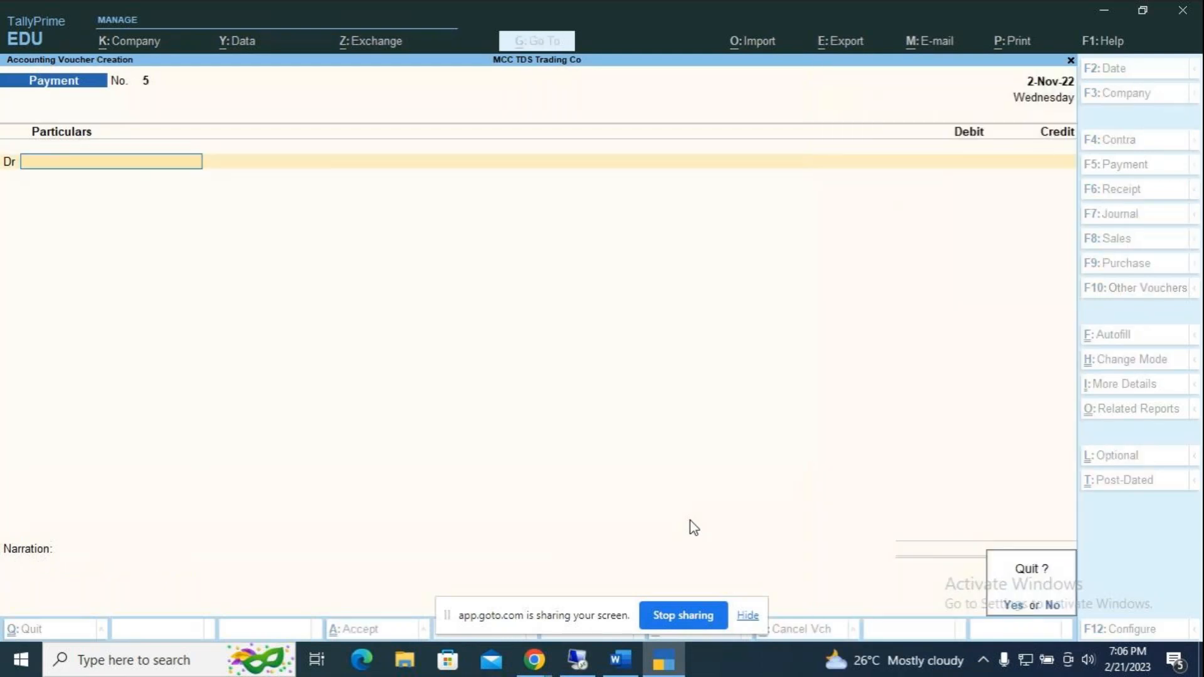
{"action": "key", "text": "Return"}
{"action": "key", "text": "Down"}
Step: Open Form 26Q from the TDS Reports list
{"action": "key", "text": "Down"}
{"action": "key", "text": "Down"}
{"action": "key", "text": "Down"}
{"action": "key", "text": "Down"}
{"action": "key", "text": "Down"}
{"action": "key", "text": "Down"}
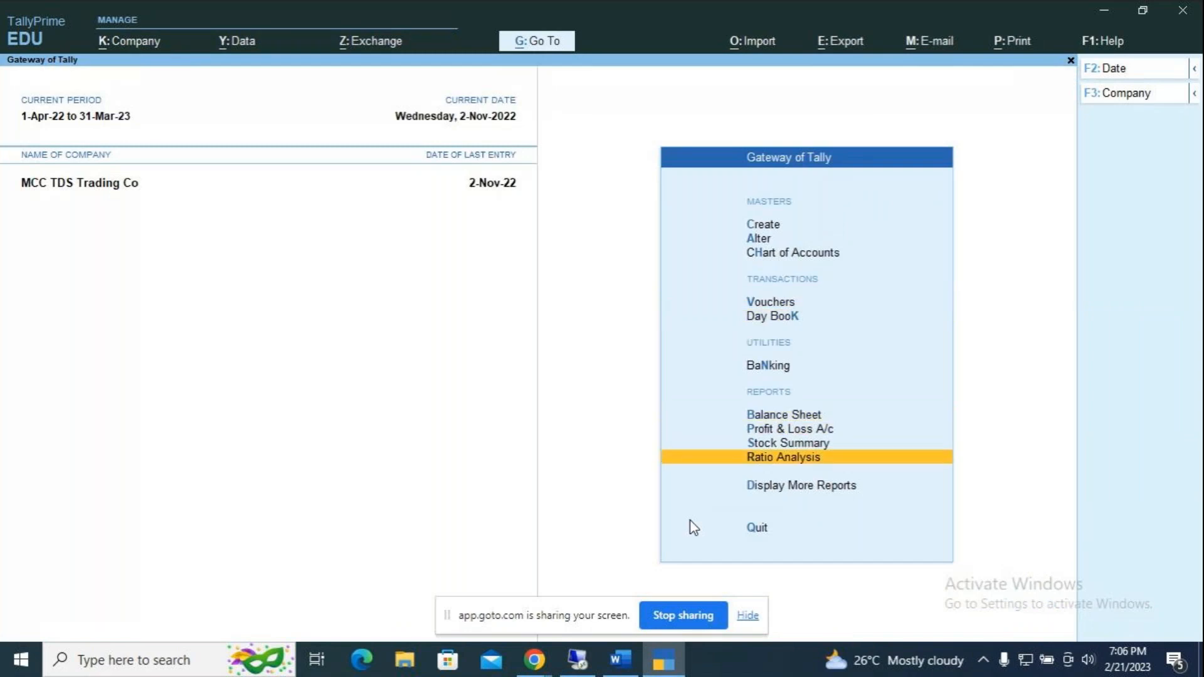
{"action": "key", "text": "Return"}
{"action": "key", "text": "Down"}
{"action": "key", "text": "Down"}
{"action": "key", "text": "Down"}
{"action": "key", "text": "Down"}
{"action": "key", "text": "Down"}
{"action": "key", "text": "Down"}
{"action": "key", "text": "Down"}
{"action": "key", "text": "Down"}
{"action": "key", "text": "Down"}
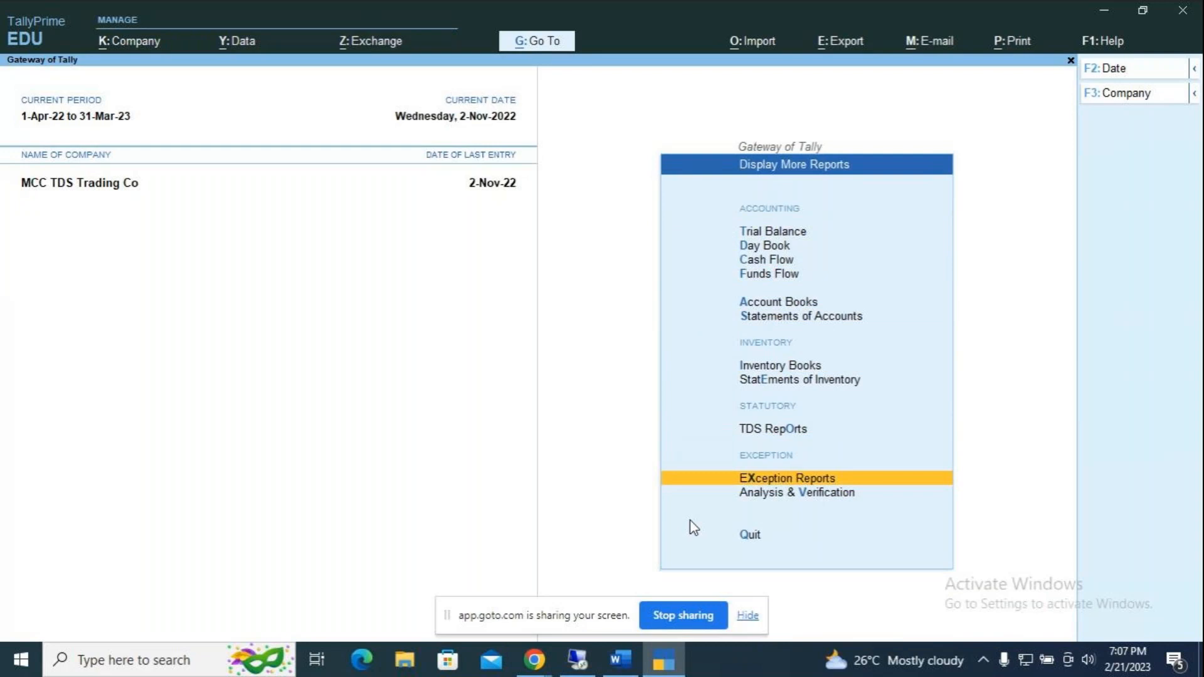
{"action": "key", "text": "Up"}
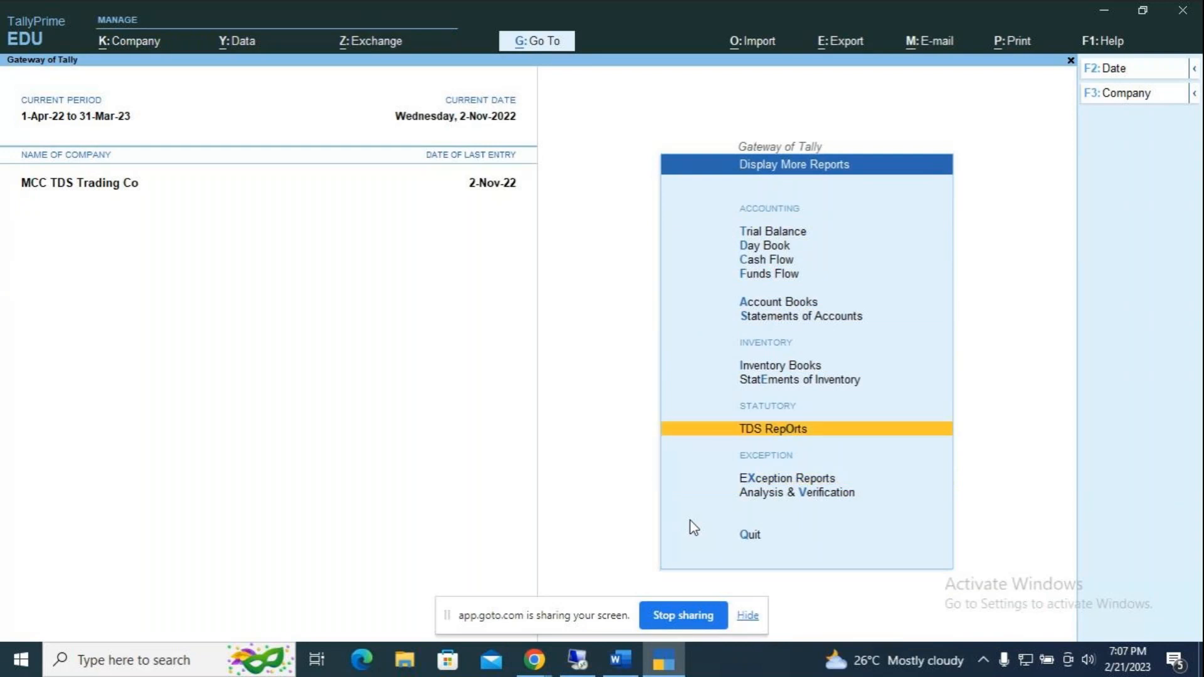
{"action": "key", "text": "Return"}
{"action": "key", "text": "Down"}
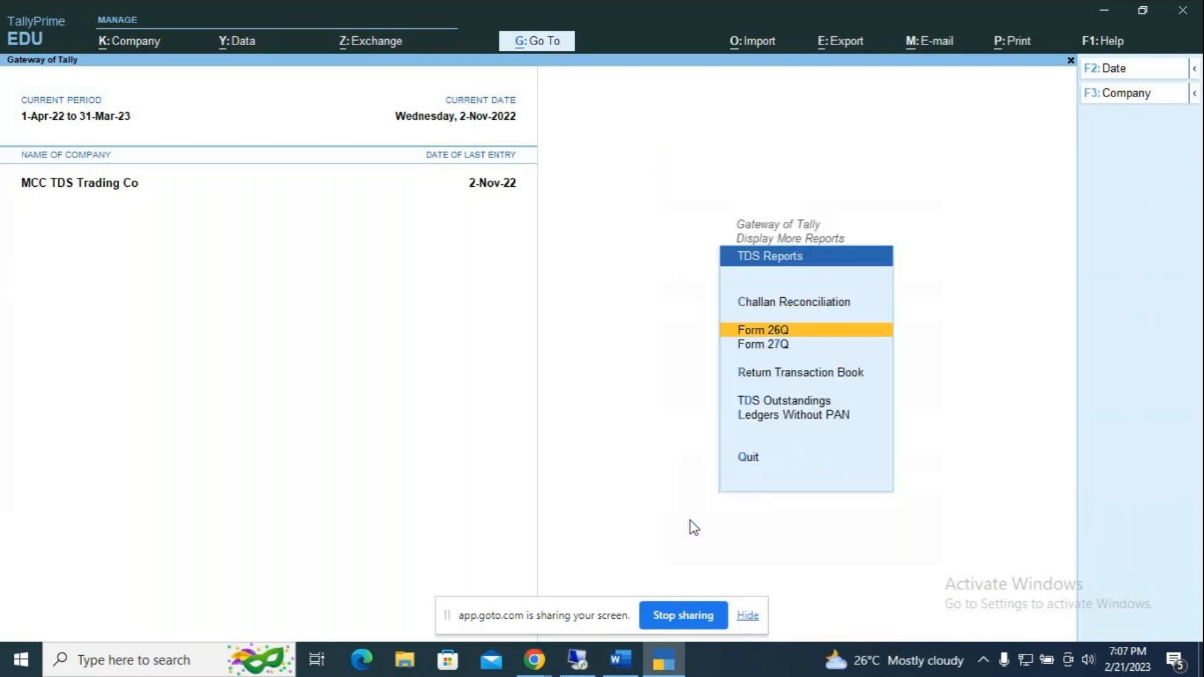
{"action": "key", "text": "Return"}
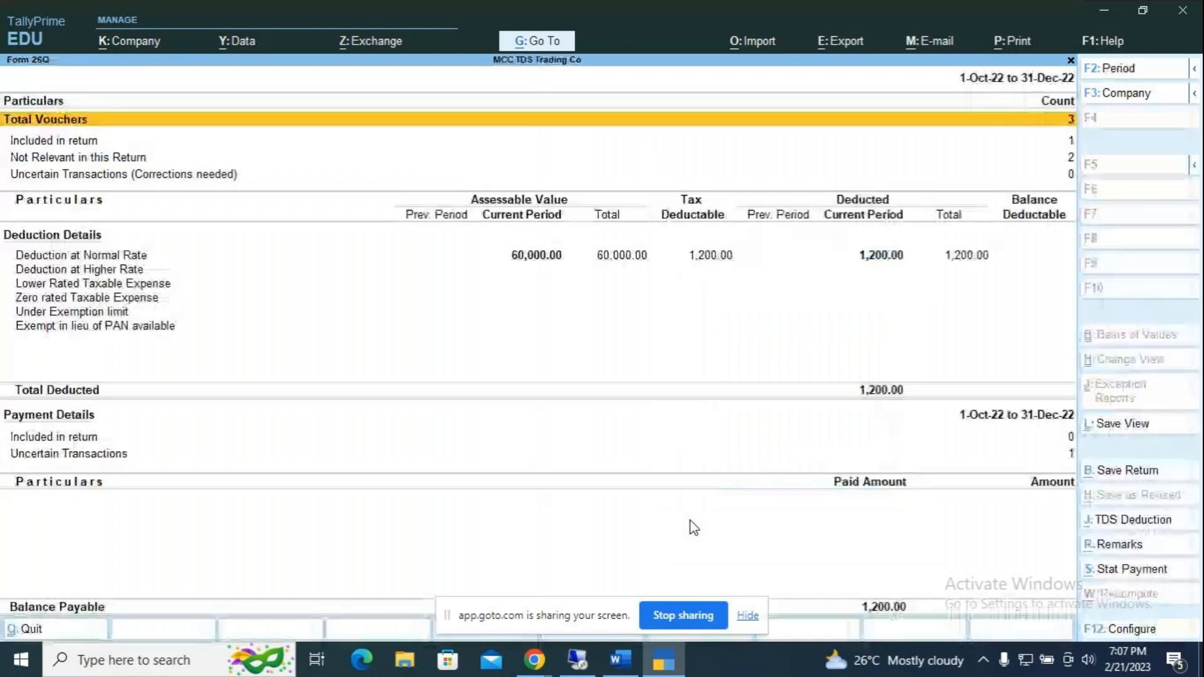
Step: Check Deduction at Normal Rate showing 1,200 deducted on 60,000, then back out
{"action": "key", "text": "Down"}
{"action": "key", "text": "Down"}
{"action": "key", "text": "Down"}
{"action": "key", "text": "Up"}
{"action": "key", "text": "Return"}
{"action": "key", "text": "Return"}
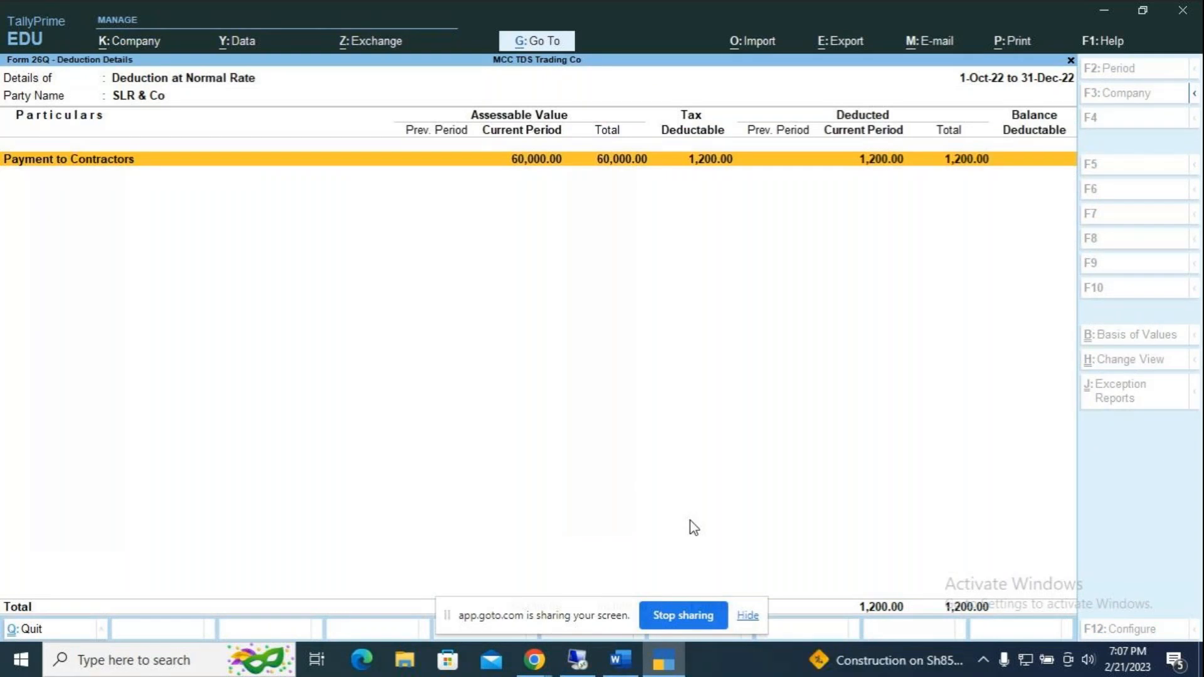
{"action": "key", "text": "Escape"}
{"action": "key", "text": "Escape"}
{"action": "key", "text": "Escape"}
{"action": "key", "text": "Escape"}
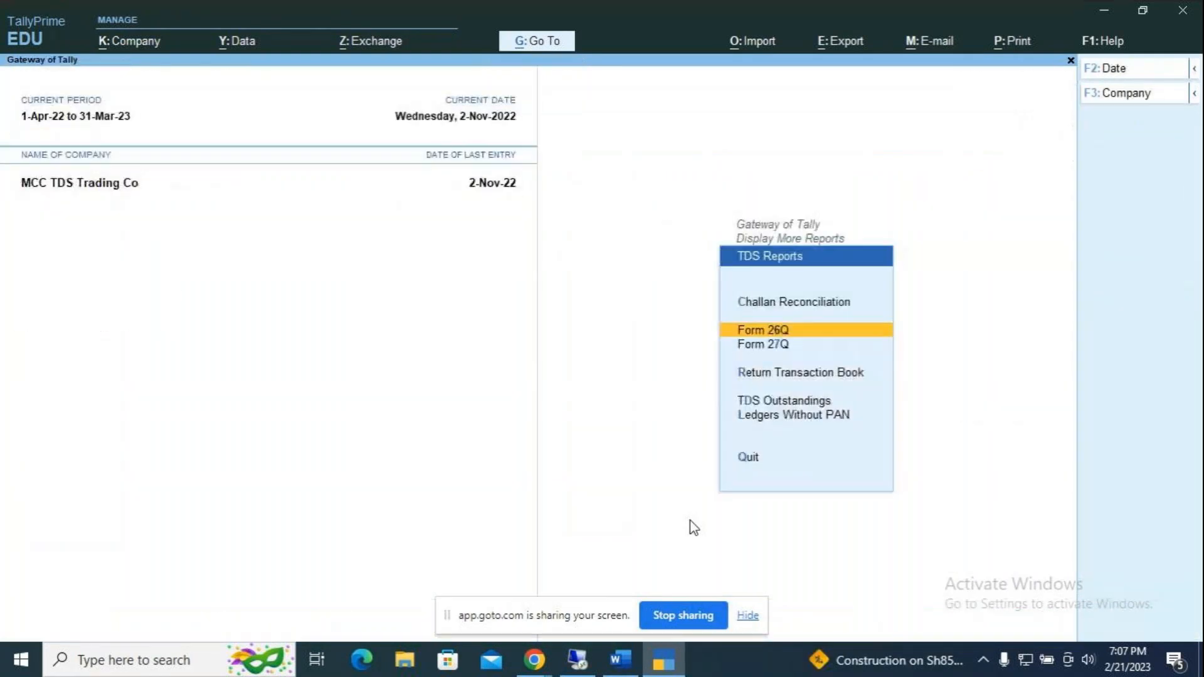
Step: Show the Day Book from 1-Apr-22 and open the TDS on Contractor Payment No. 4
{"action": "key", "text": "Up"}
{"action": "key", "text": "Up"}
{"action": "key", "text": "Escape"}
{"action": "key", "text": "Up"}
{"action": "key", "text": "Up"}
{"action": "key", "text": "Up"}
{"action": "key", "text": "Up"}
{"action": "key", "text": "Up"}
{"action": "key", "text": "Up"}
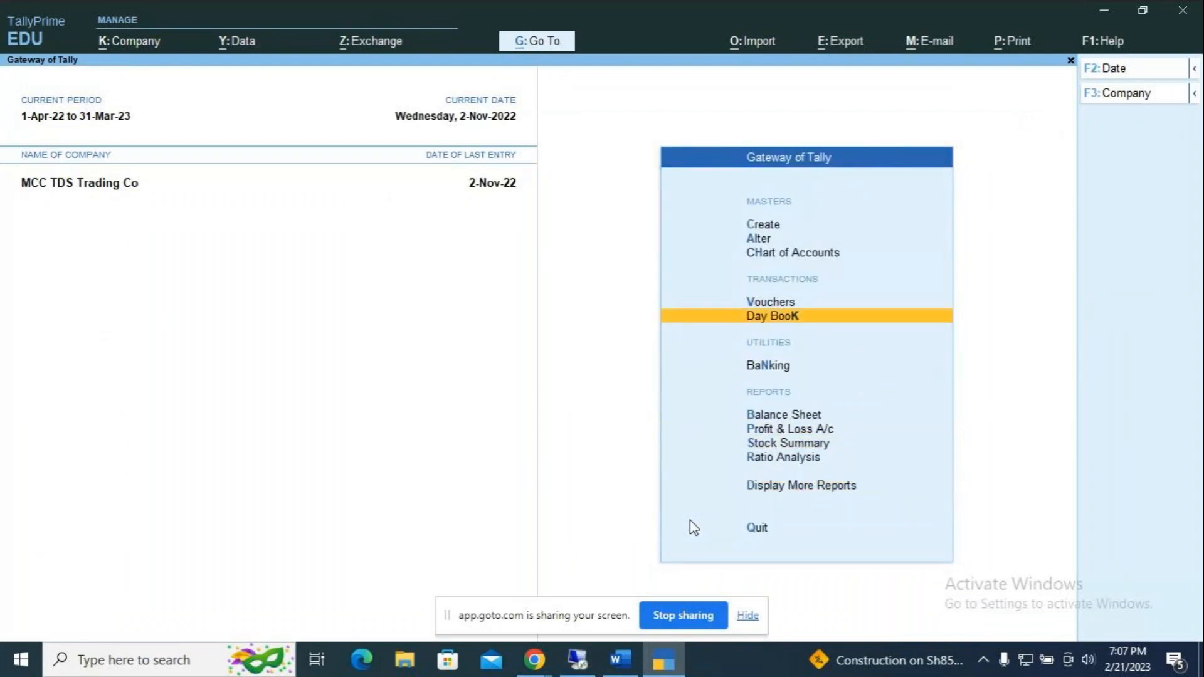
{"action": "key", "text": "Return"}
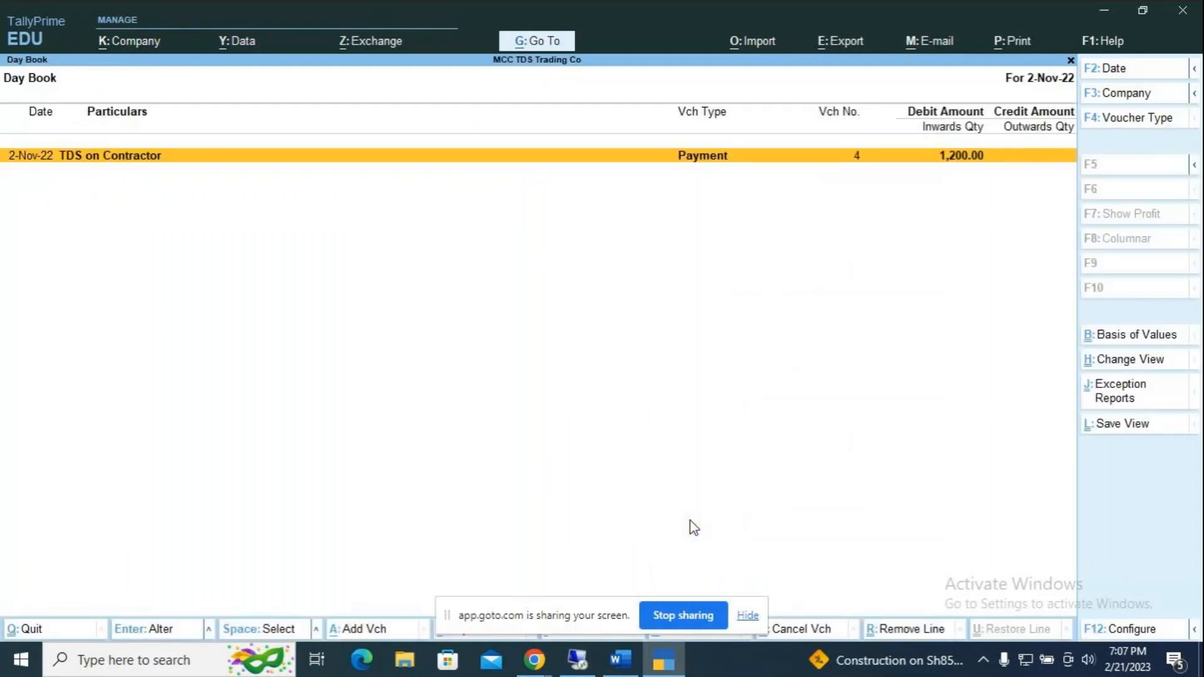
{"action": "key", "text": "alt"}
{"action": "key", "text": "alt+F2"}
{"action": "key", "text": "BackSpace"}
{"action": "type", "text": "1-4"}
{"action": "key", "text": "Return"}
{"action": "key", "text": "Return"}
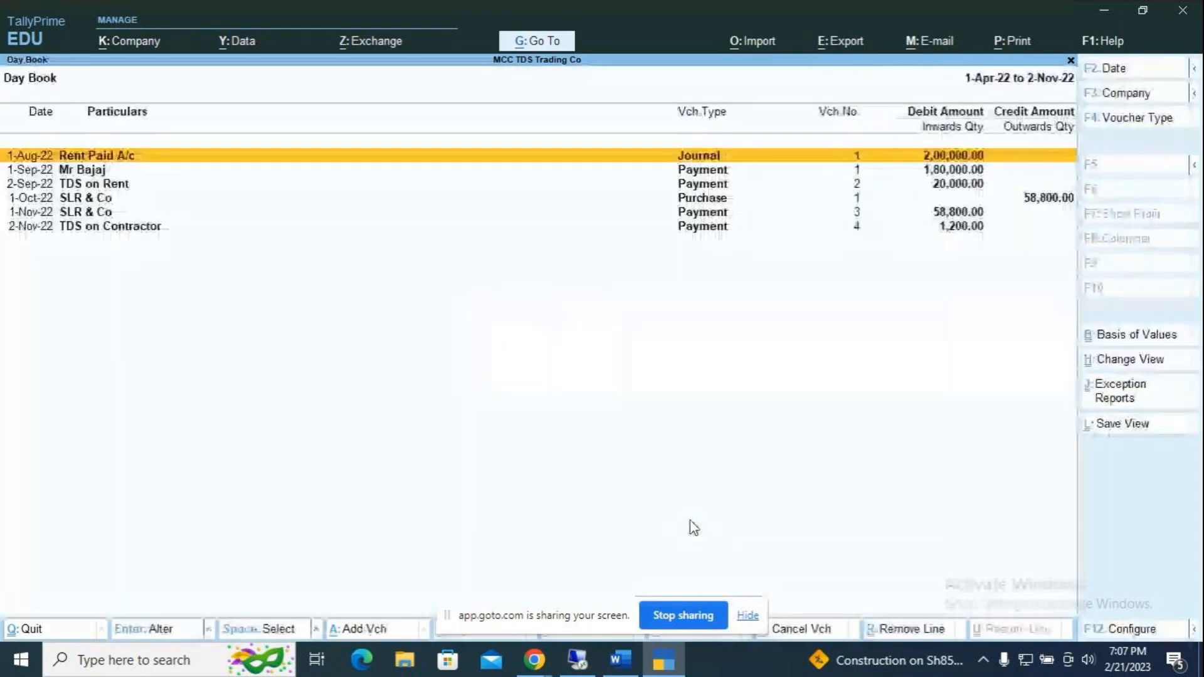
{"action": "key", "text": "Down"}
{"action": "key", "text": "Down"}
{"action": "key", "text": "Down"}
{"action": "key", "text": "Down"}
{"action": "key", "text": "Down"}
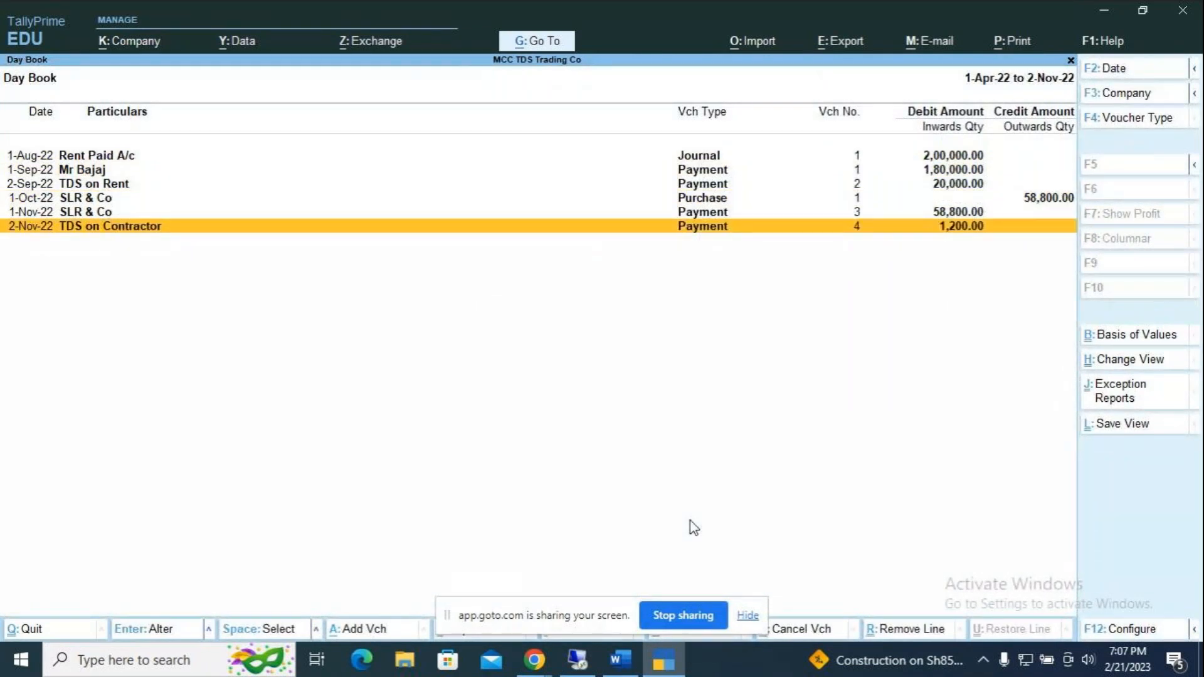
{"action": "key", "text": "Return"}
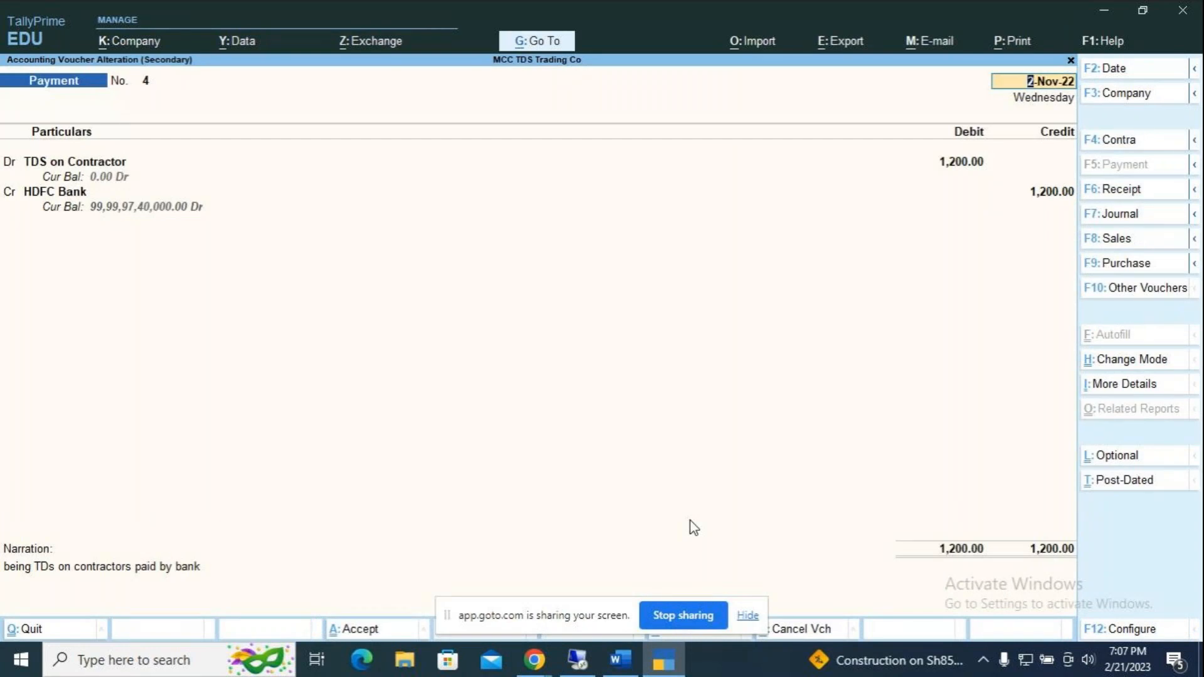
Step: Preview Payment No. 4 as an ITNS 281 challan: code 94C, Income Tax 1,200, AY 2023-24
{"action": "key", "text": "ctrl+p"}
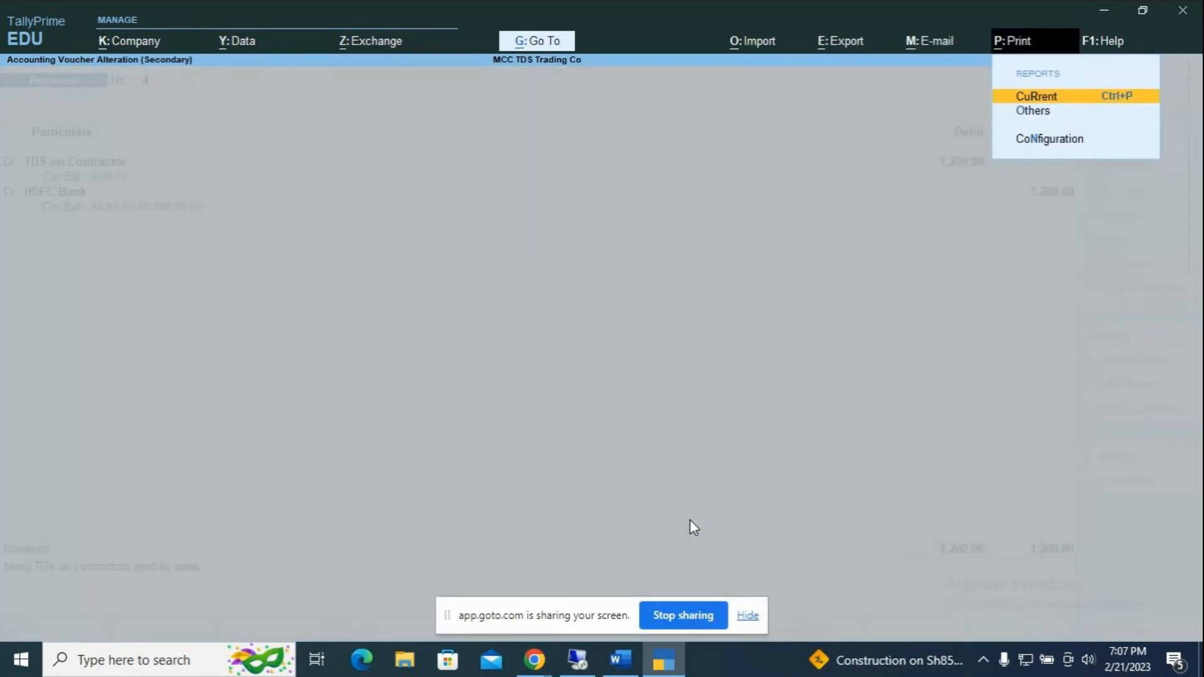
{"action": "key", "text": "Return"}
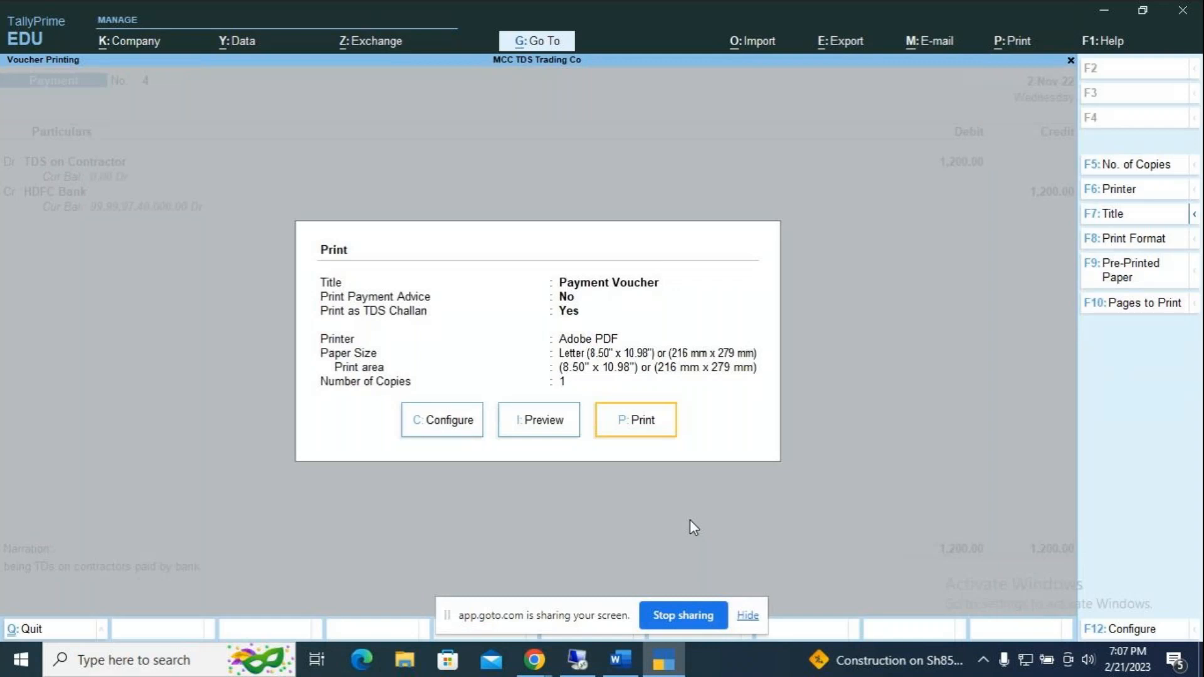
{"action": "key", "text": "i"}
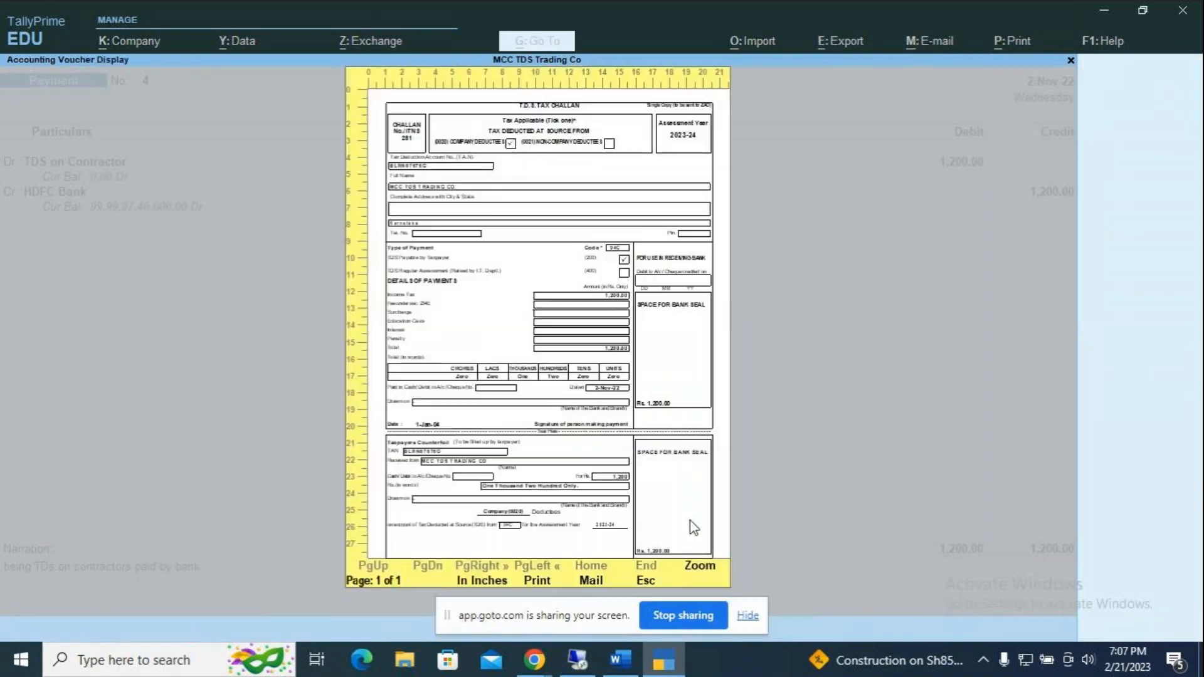
{"action": "key", "text": "Return"}
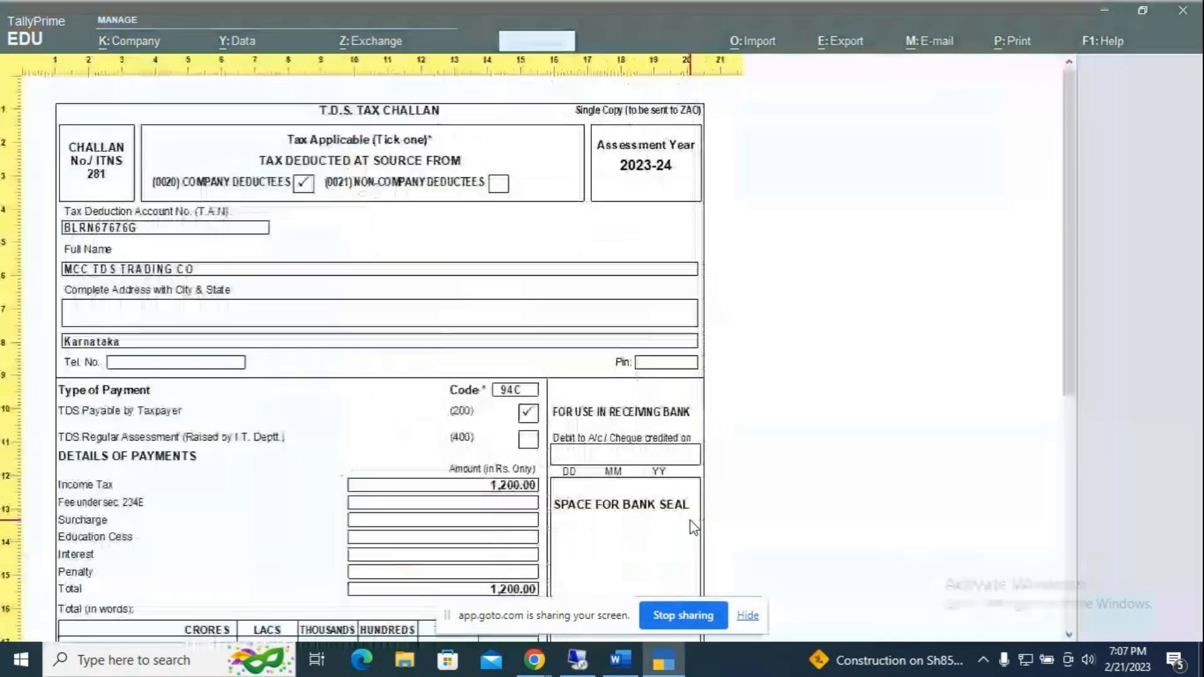
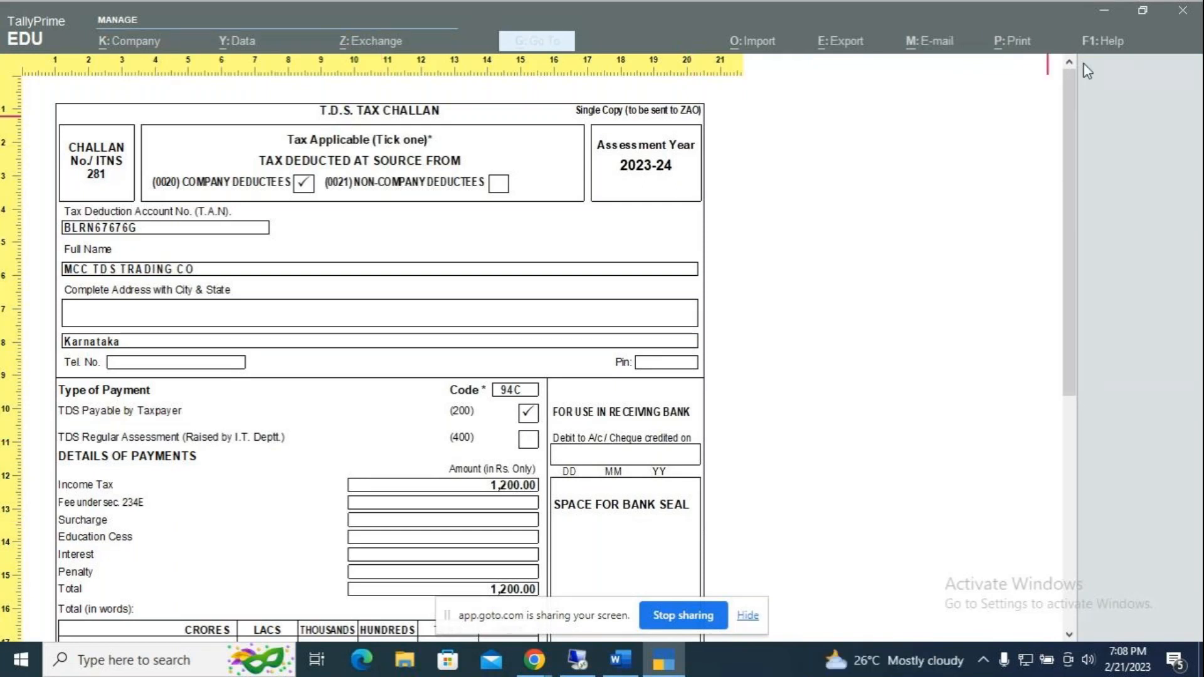
Step: Minimize the TallyPrime challan window and the Word document to reveal the Windows desktop
{"action": "left_click", "coordinate": [1099, 12]}
{"action": "left_click", "coordinate": [1101, 7]}
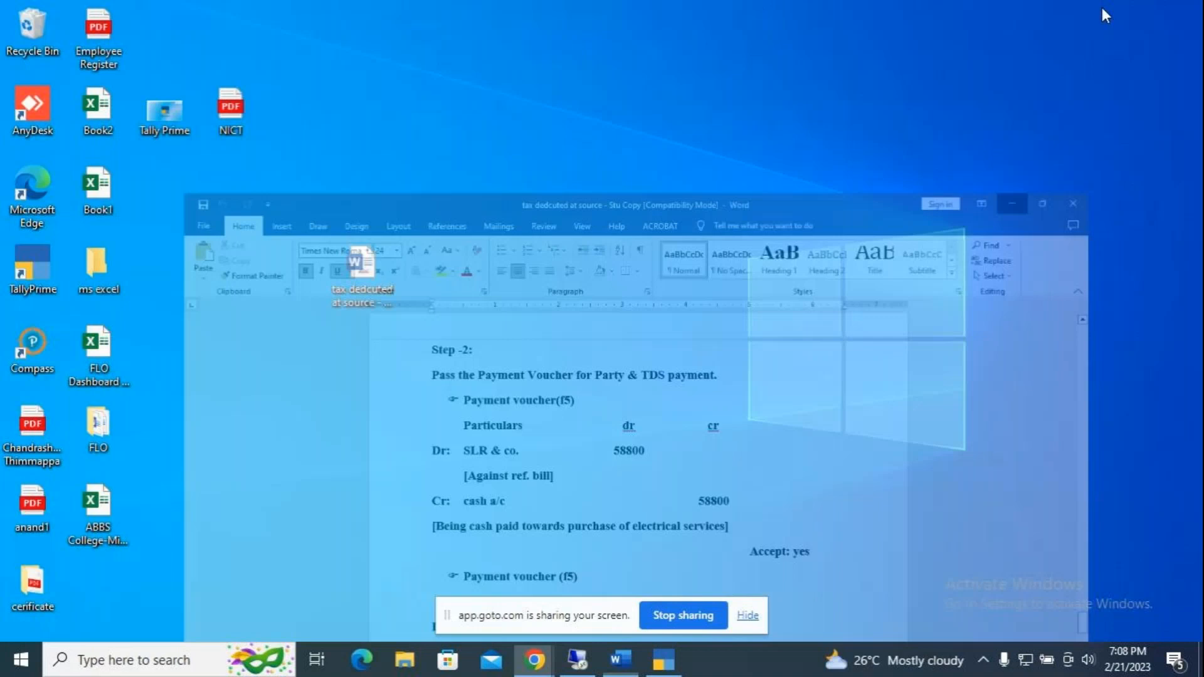
Step: Insert a page break after the Assignment and type the heading 'TDS on Special Rate:'
{"action": "left_click", "coordinate": [618, 659]}
{"action": "scroll", "coordinate": [630, 489], "scroll_direction": "down", "scroll_amount": 3}
{"action": "scroll", "coordinate": [630, 490], "scroll_direction": "down", "scroll_amount": 3}
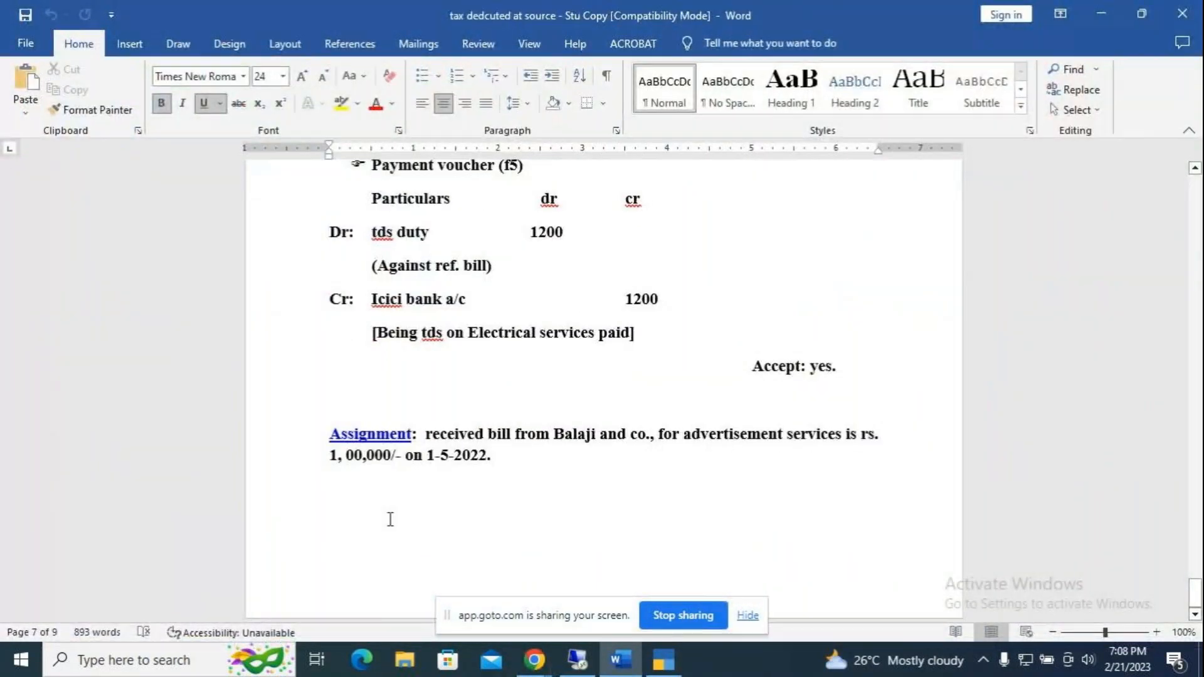
{"action": "left_click", "coordinate": [347, 494]}
{"action": "key", "text": "ctrl+Return"}
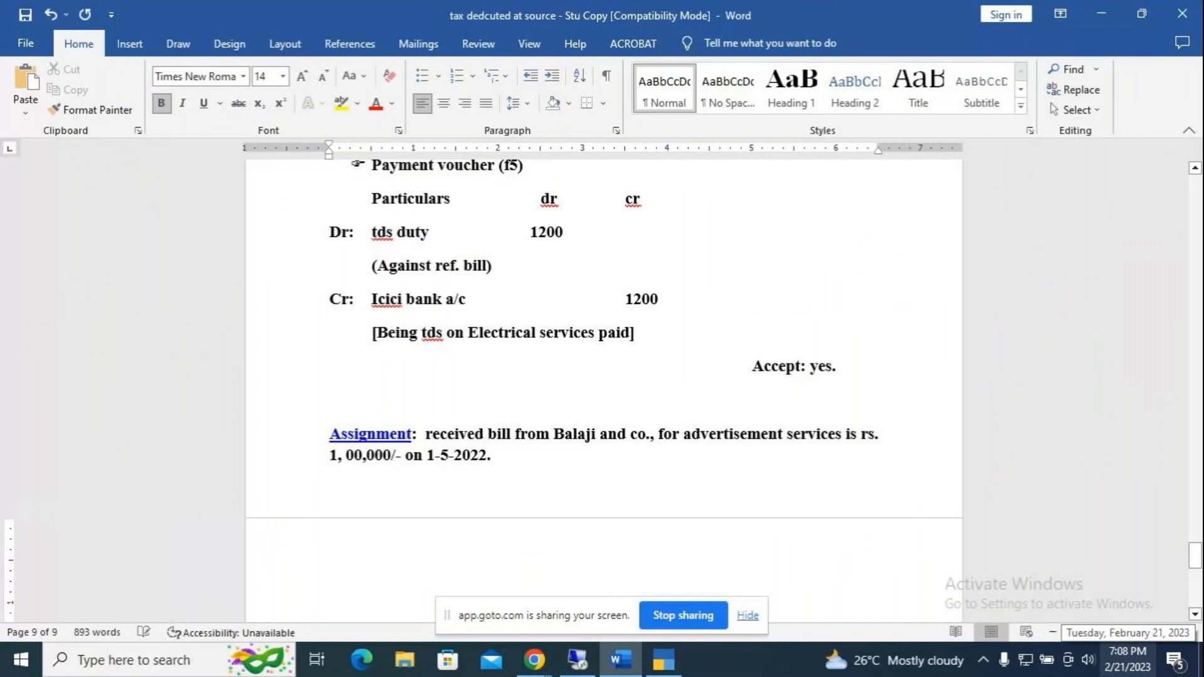
{"action": "scroll", "coordinate": [693, 423], "scroll_direction": "down", "scroll_amount": 6}
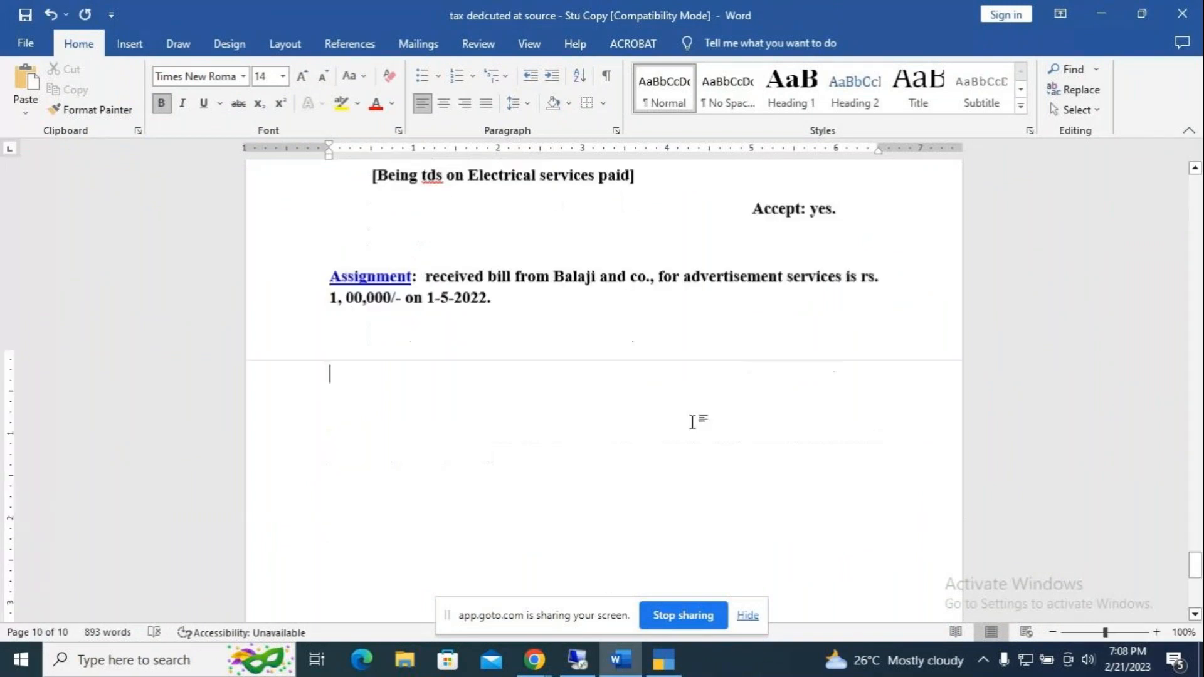
{"action": "key", "text": "Return"}
{"action": "key", "text": "Return"}
{"action": "key", "text": "Return"}
{"action": "key", "text": "Return"}
{"action": "key", "text": "Return"}
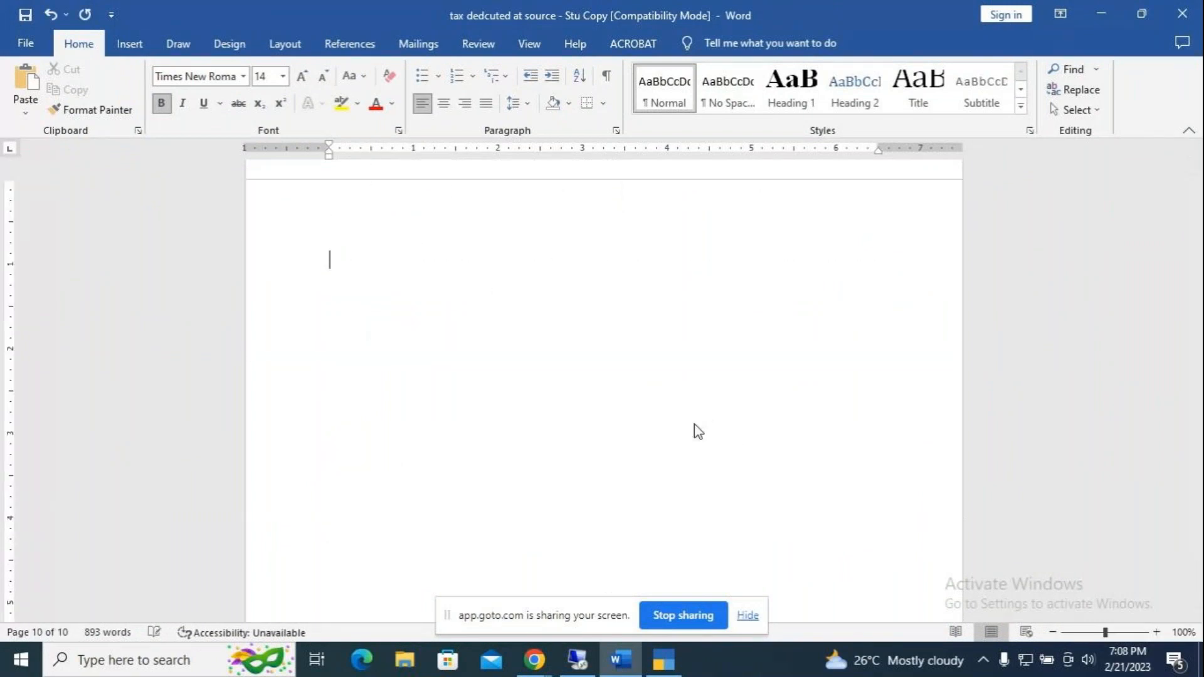
{"action": "type", "text": "TDS on Special Rate:"}
{"action": "key", "text": "Return"}
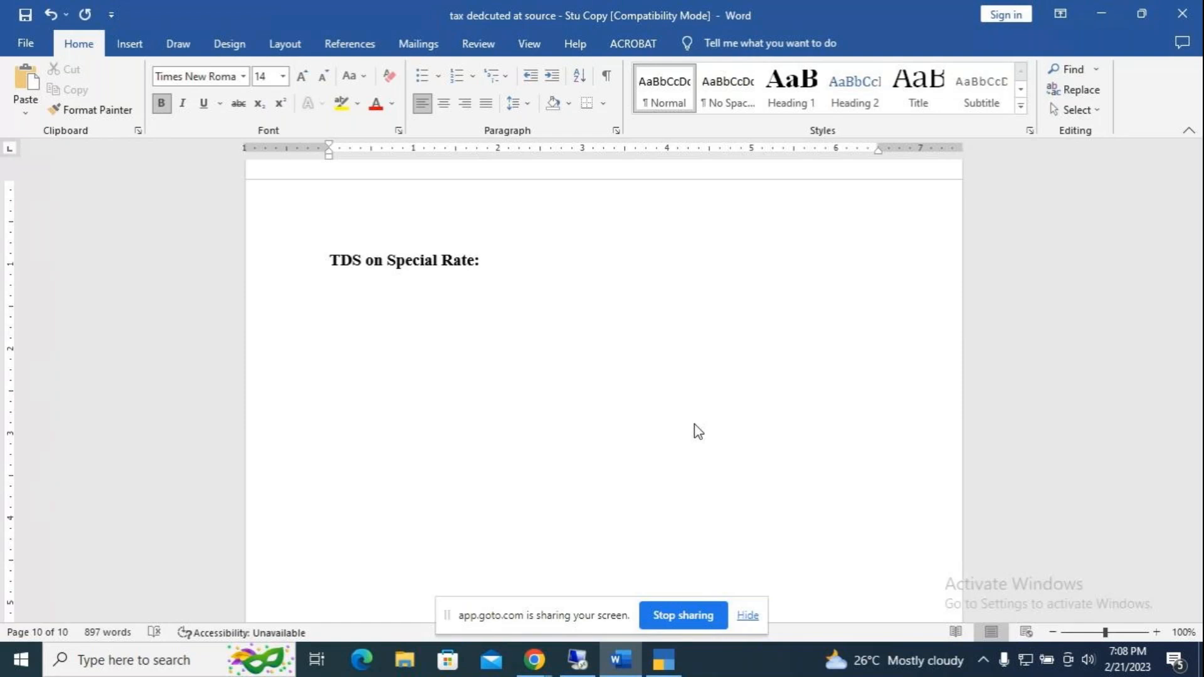
Step: Explain that with a government exemption or discount, TDS will be deducted at a special rate
{"action": "type", "text": "The negotiation got by the government "}
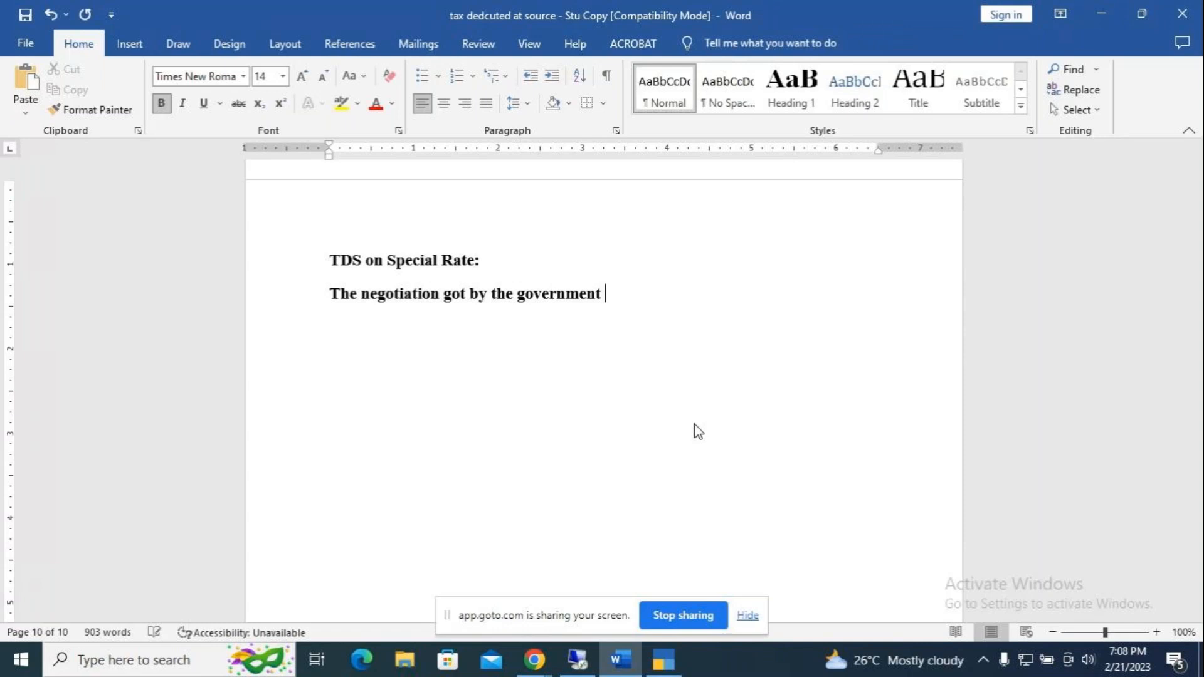
{"action": "type", "text": "(exemption "}
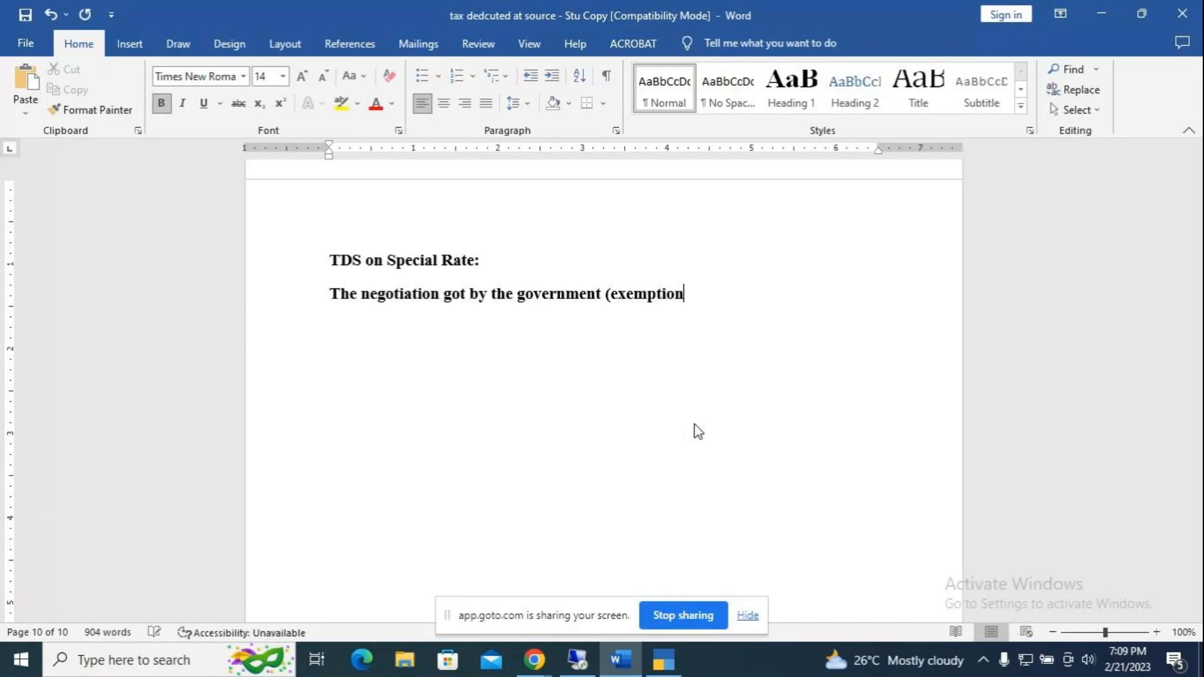
{"action": "type", "text": "or discount"}
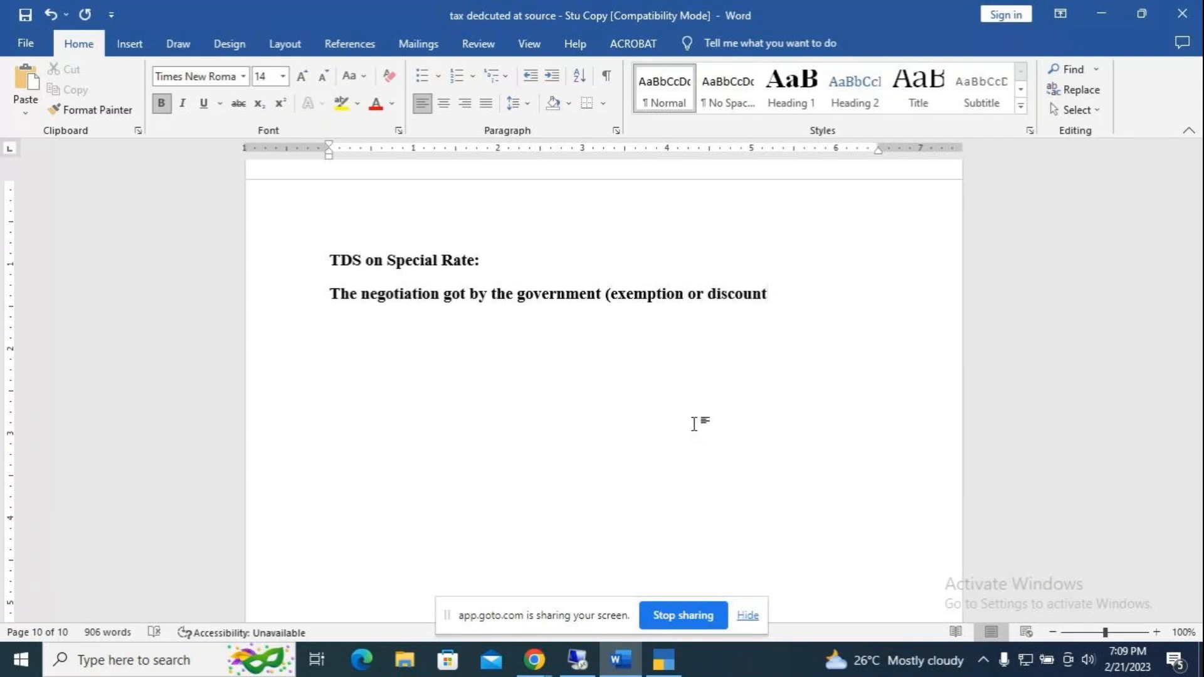
{"action": "type", "text": ") than the TDs"}
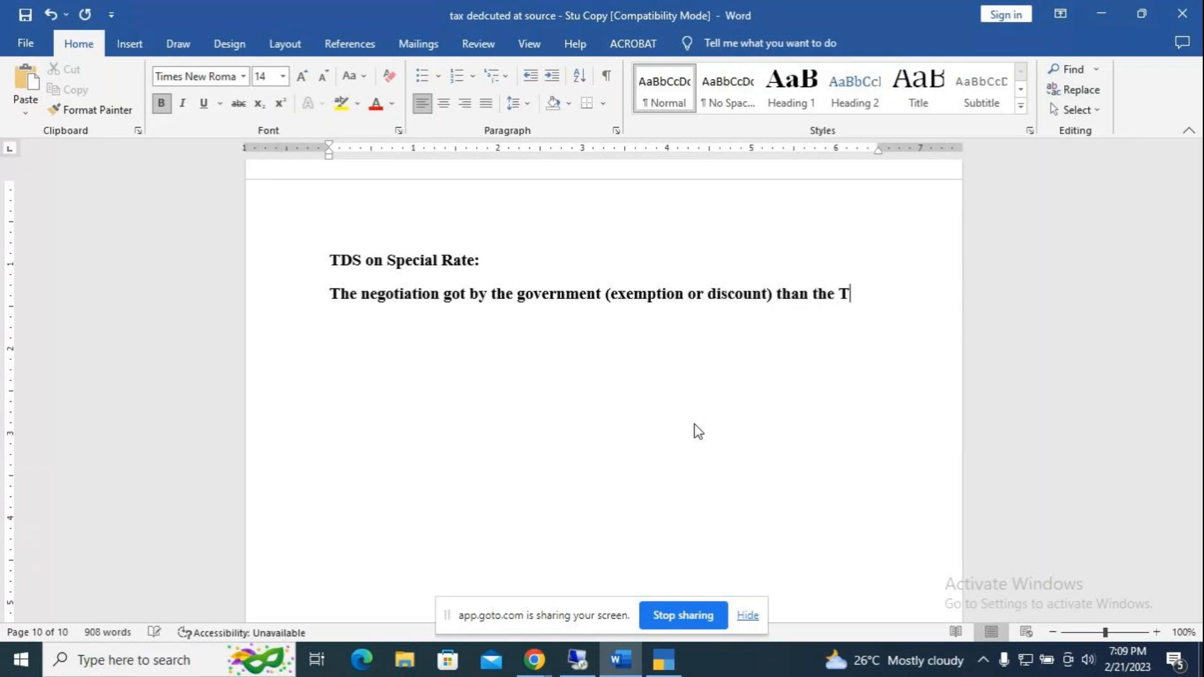
{"action": "key", "text": "BackSpace"}
{"action": "key", "text": "BackSpace"}
{"action": "type", "text": "S will c"}
{"action": "key", "text": "BackSpace"}
{"action": "type", "text": "be de"}
{"action": "type", "text": "cu"}
{"action": "key", "text": "BackSpace"}
{"action": "key", "text": "BackSpace"}
{"action": "type", "text": "de"}
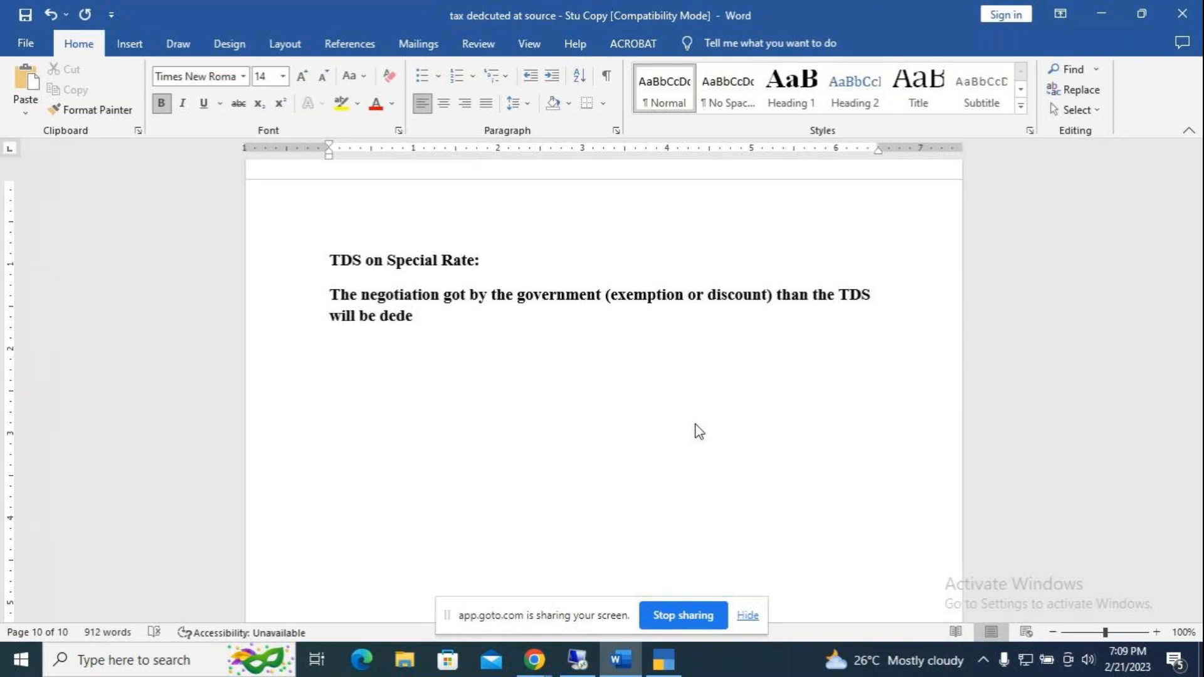
{"action": "key", "text": "BackSpace"}
{"action": "type", "text": "ucted at a specia"}
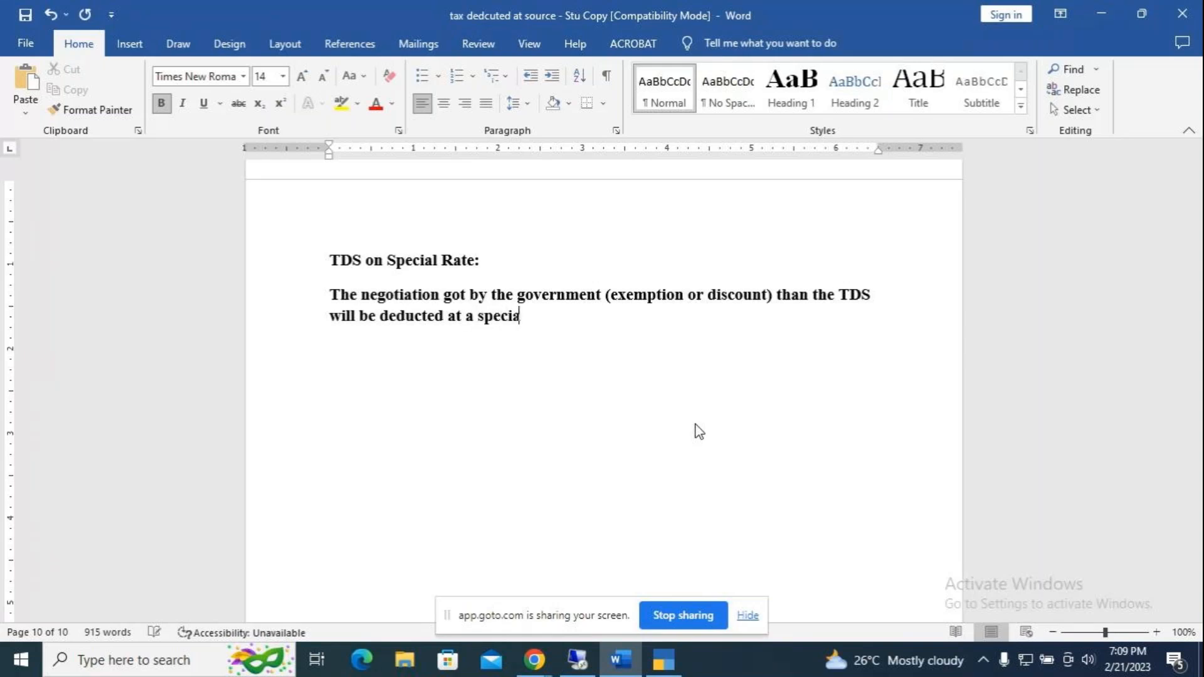
{"action": "type", "text": "l rate"}
{"action": "key", "text": "Return"}
{"action": "key", "text": "Return"}
Step: Type 'Received Advertisement services from Jawan NGO Service' as the example's opening
{"action": "type", "text": "Advert"}
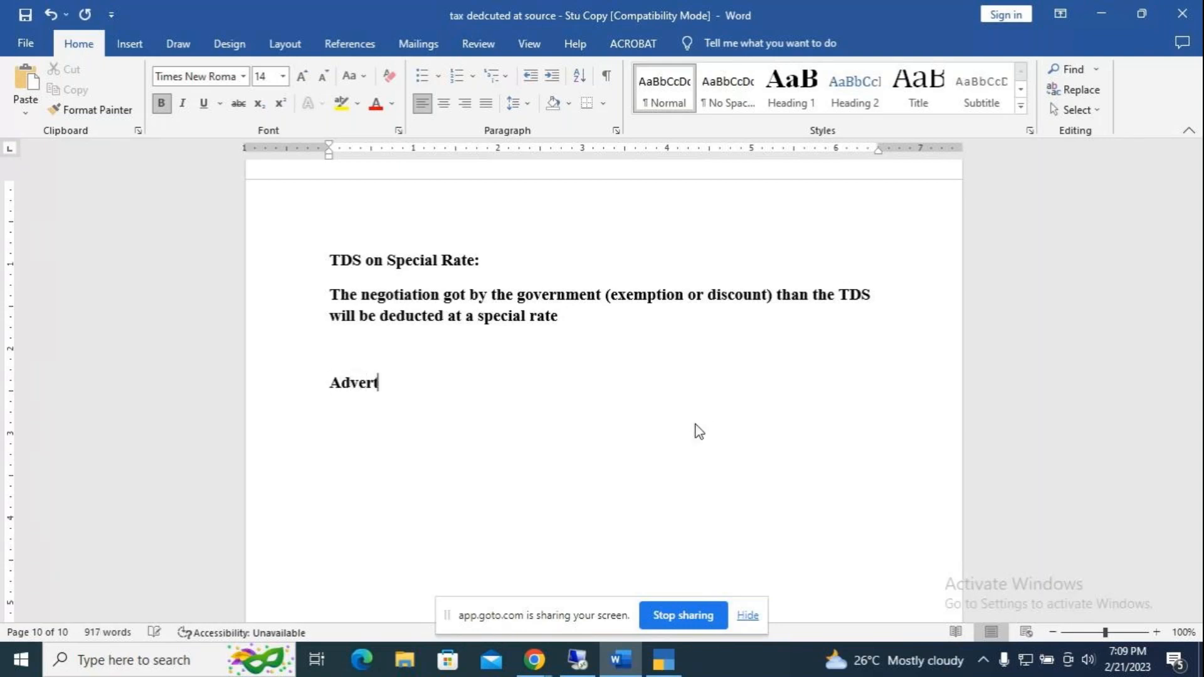
{"action": "type", "text": "isement service"}
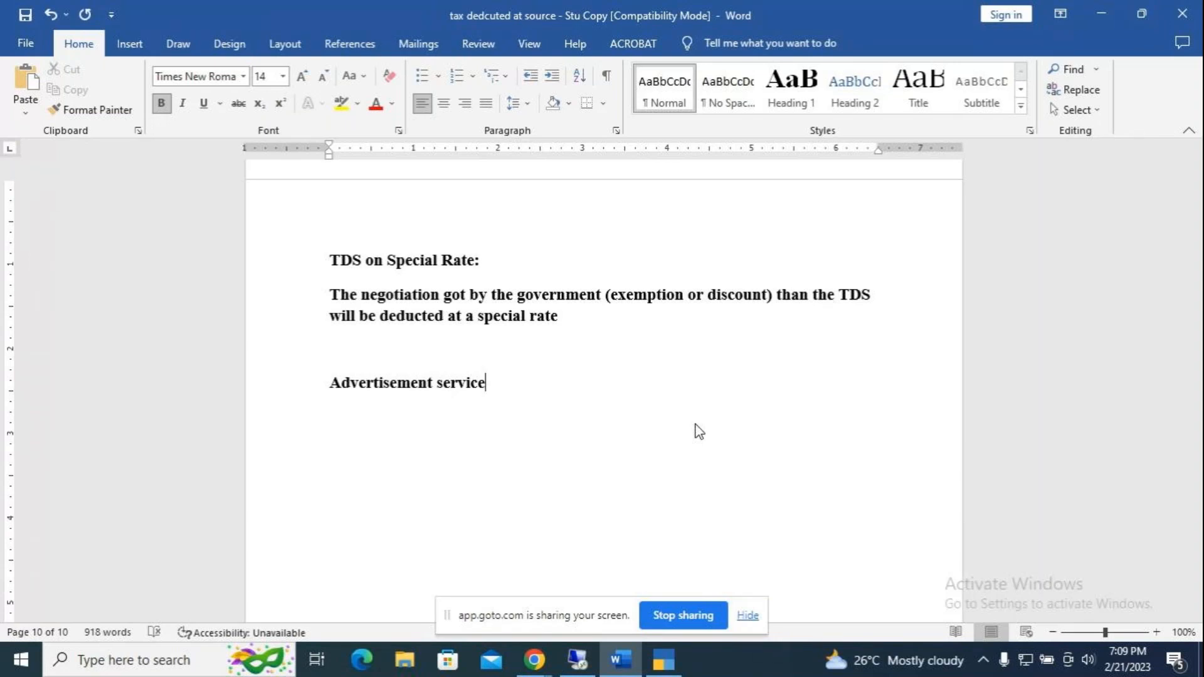
{"action": "left_click", "coordinate": [336, 382]}
{"action": "type", "text": "Re"}
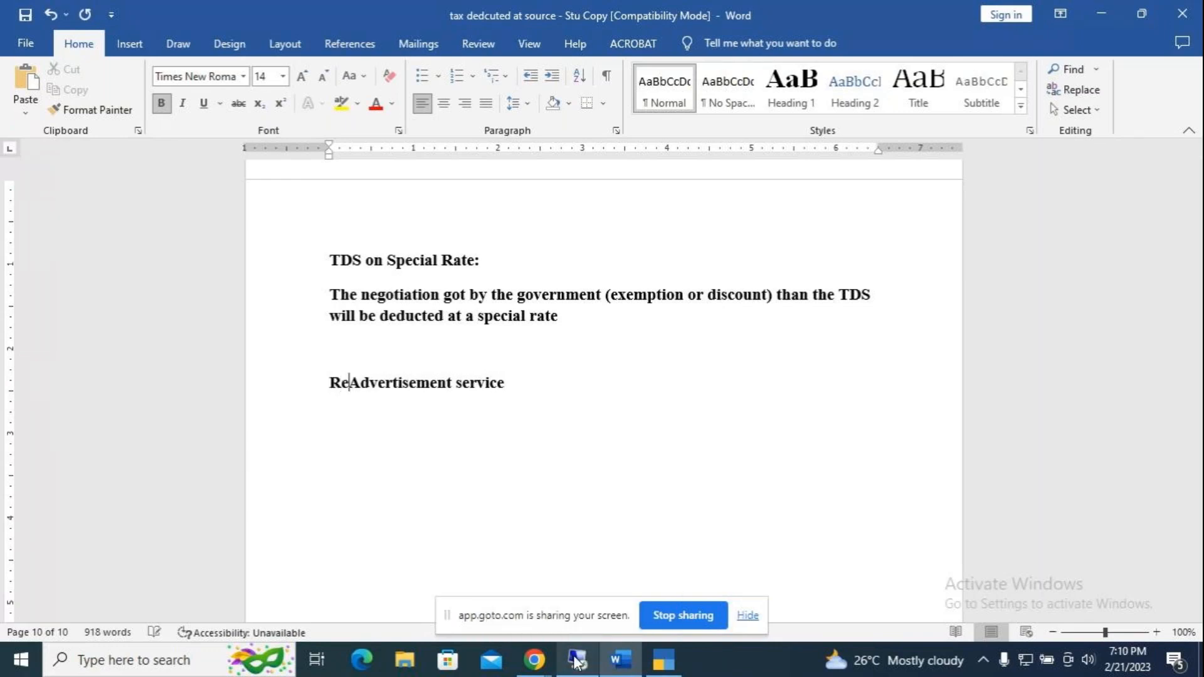
{"action": "type", "text": "ceived"}
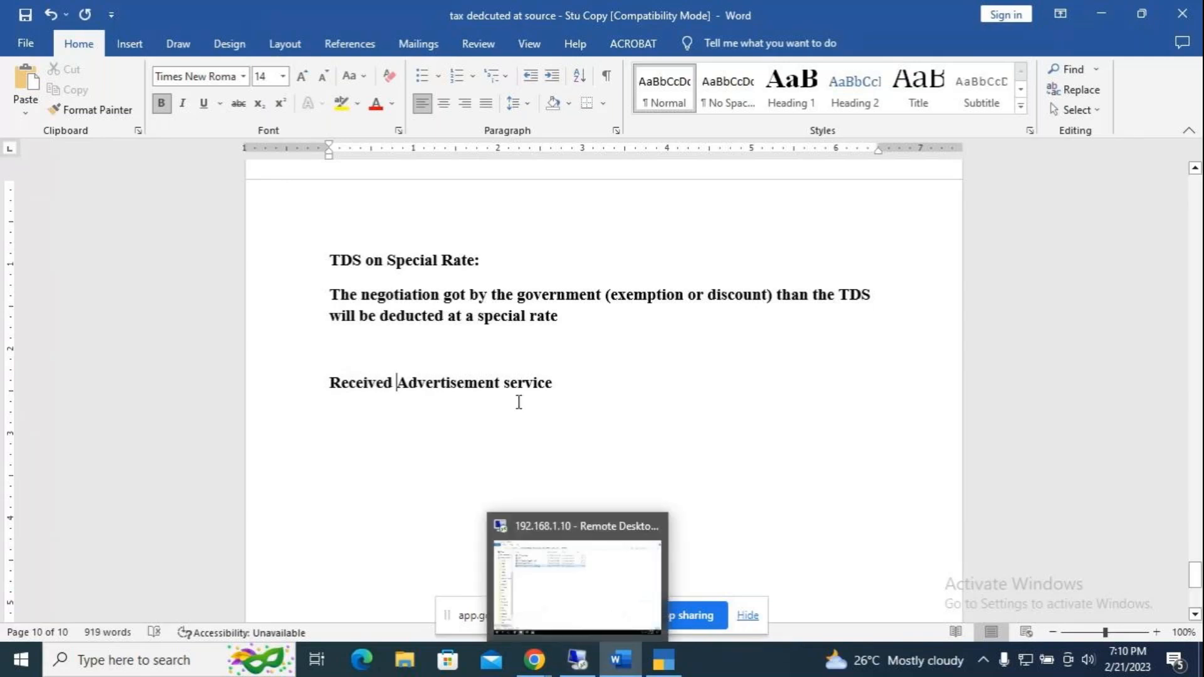
{"action": "left_click", "coordinate": [555, 383]}
{"action": "type", "text": "s from Jawan NGO "}
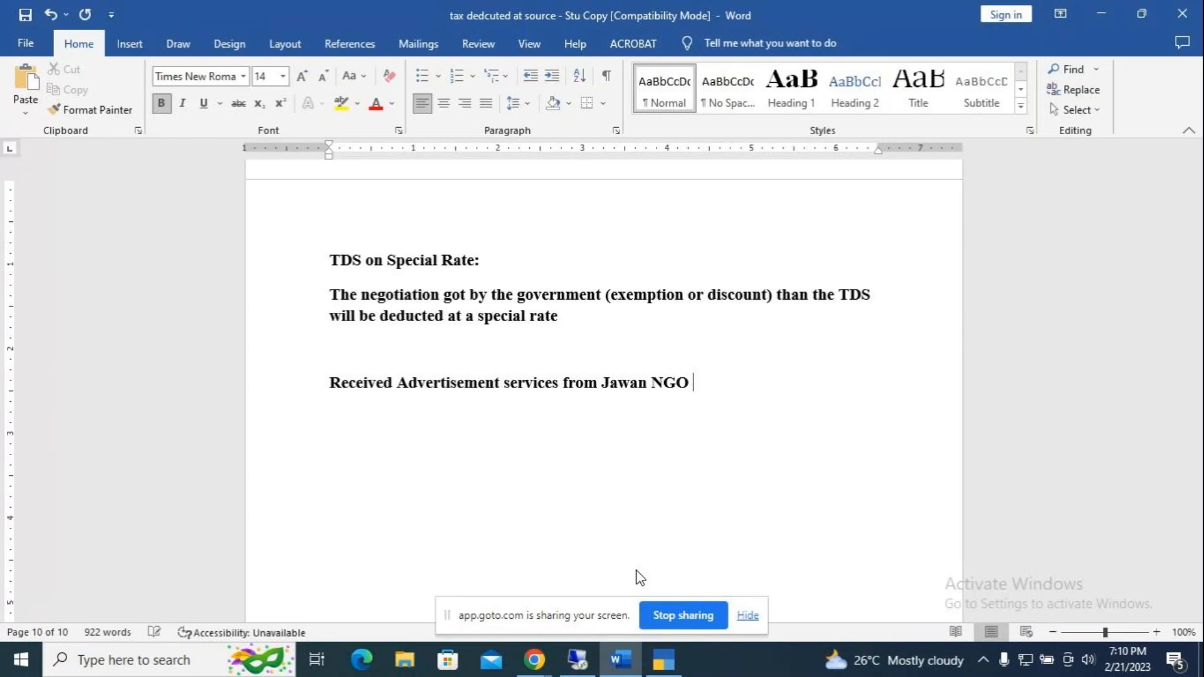
{"action": "type", "text": "se"}
{"action": "key", "text": "BackSpace"}
{"action": "key", "text": "BackSpace"}
{"action": "type", "text": "Service"}
{"action": "type", "text": ","}
Step: Add 'for Rs. 100000', TDS at exempted 60% rate, notification KABLR1459/22-23, and select the paragraph
{"action": "key", "text": "BackSpace"}
{"action": "type", "text": "for "}
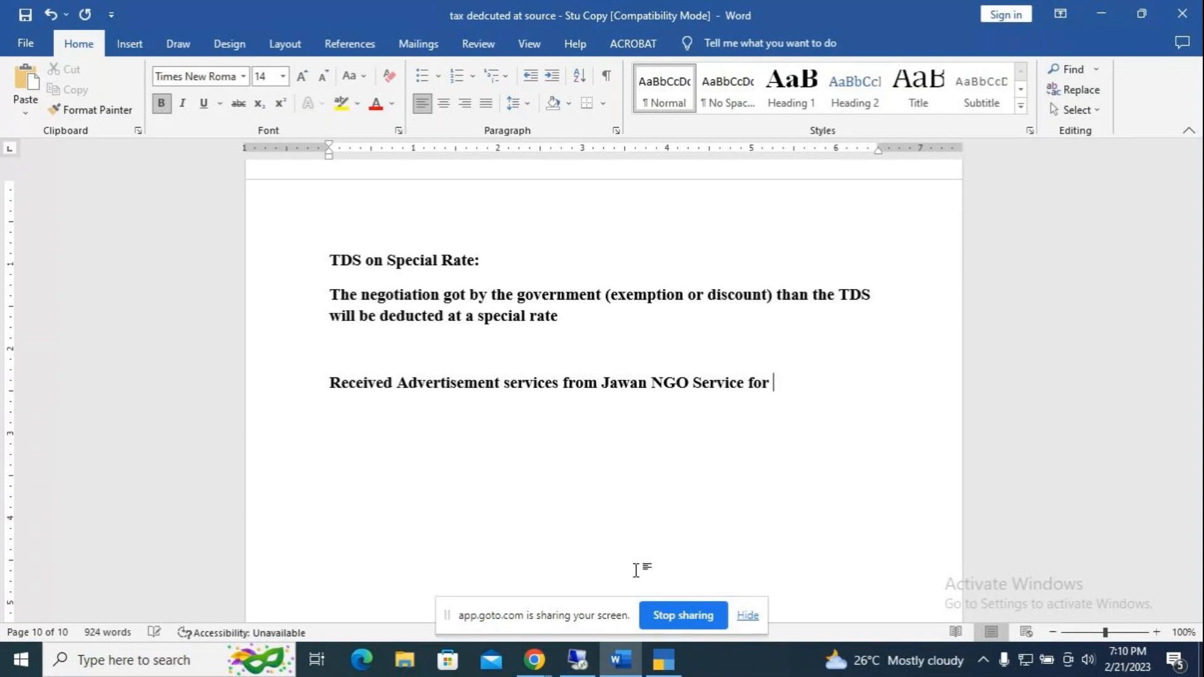
{"action": "type", "text": "Rs. 10000"}
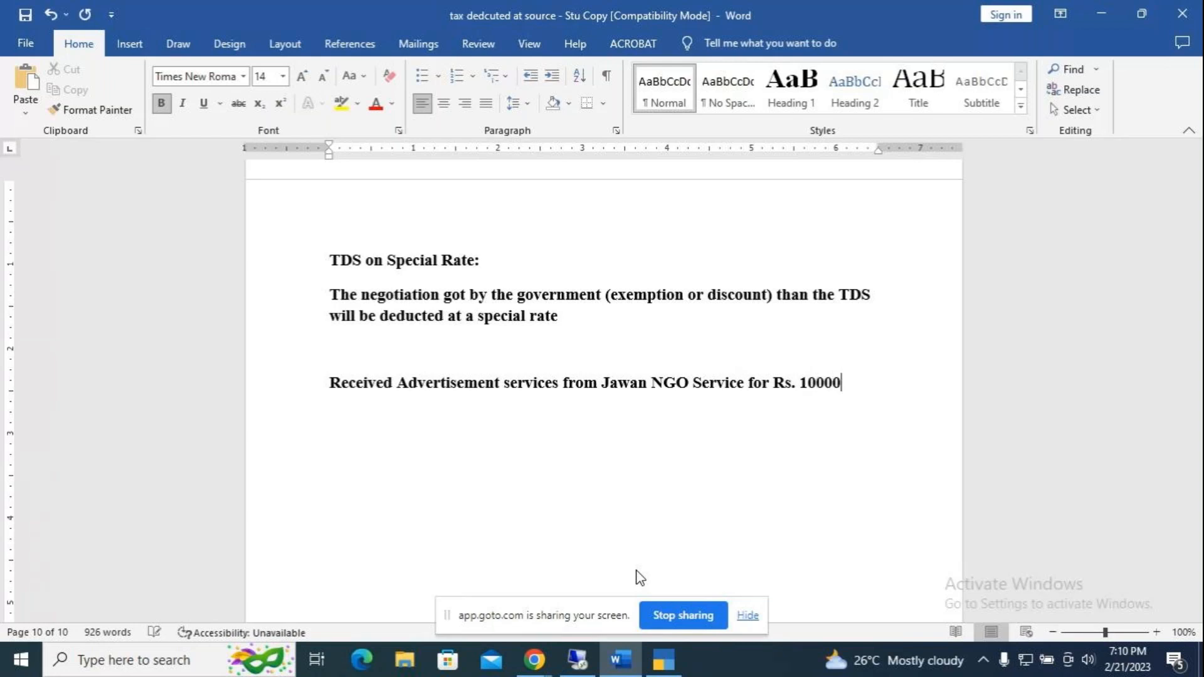
{"action": "type", "text": "0,"}
{"action": "key", "text": "BackSpace"}
{"action": "key", "text": "BackSpace"}
{"action": "type", "text": "."}
{"action": "type", "text": " Here the "}
{"action": "type", "text": "TD"}
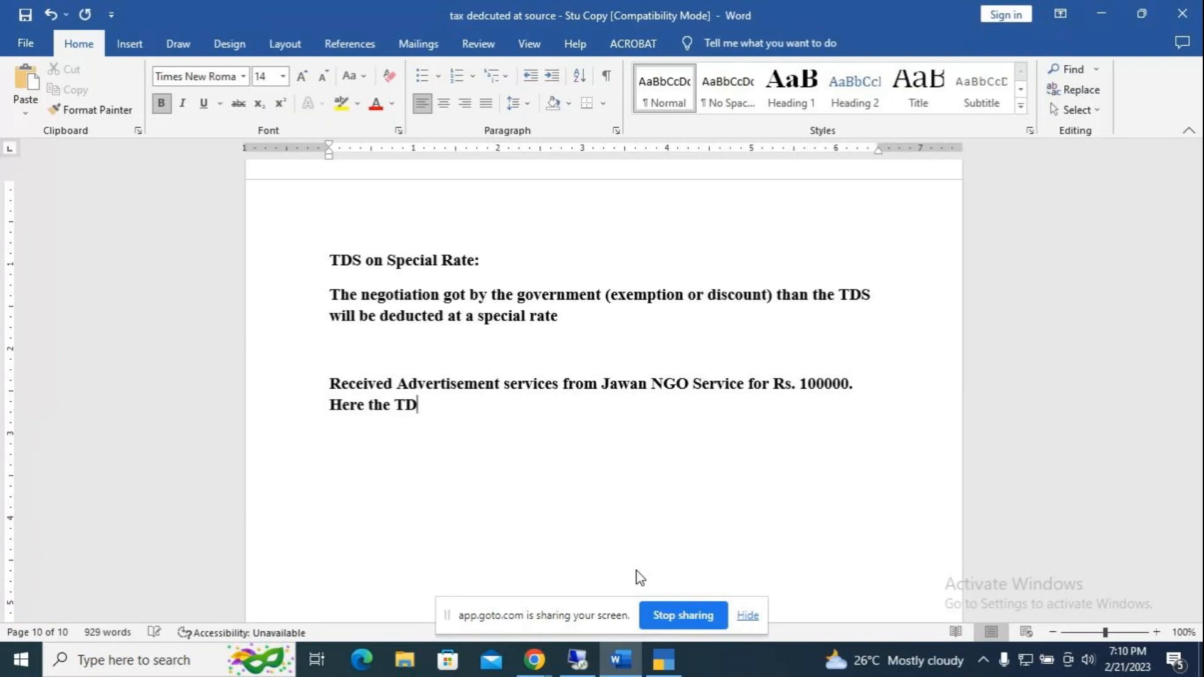
{"action": "type", "text": "S will be deducted "}
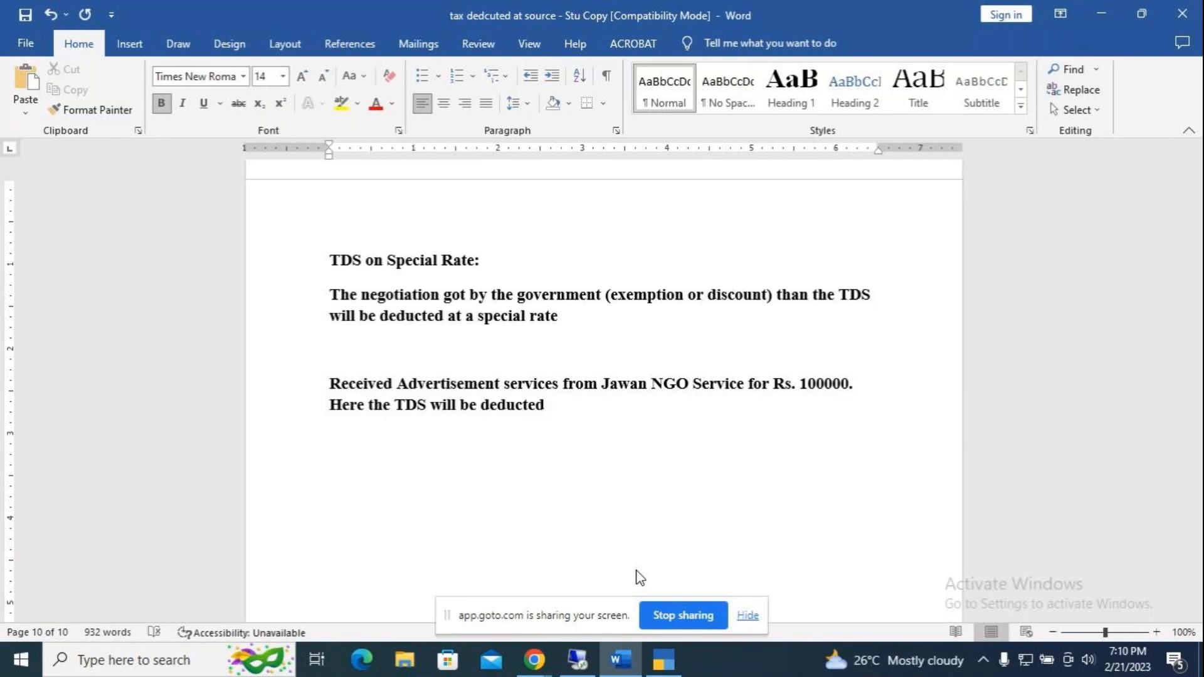
{"action": "type", "text": "at exempted rate"}
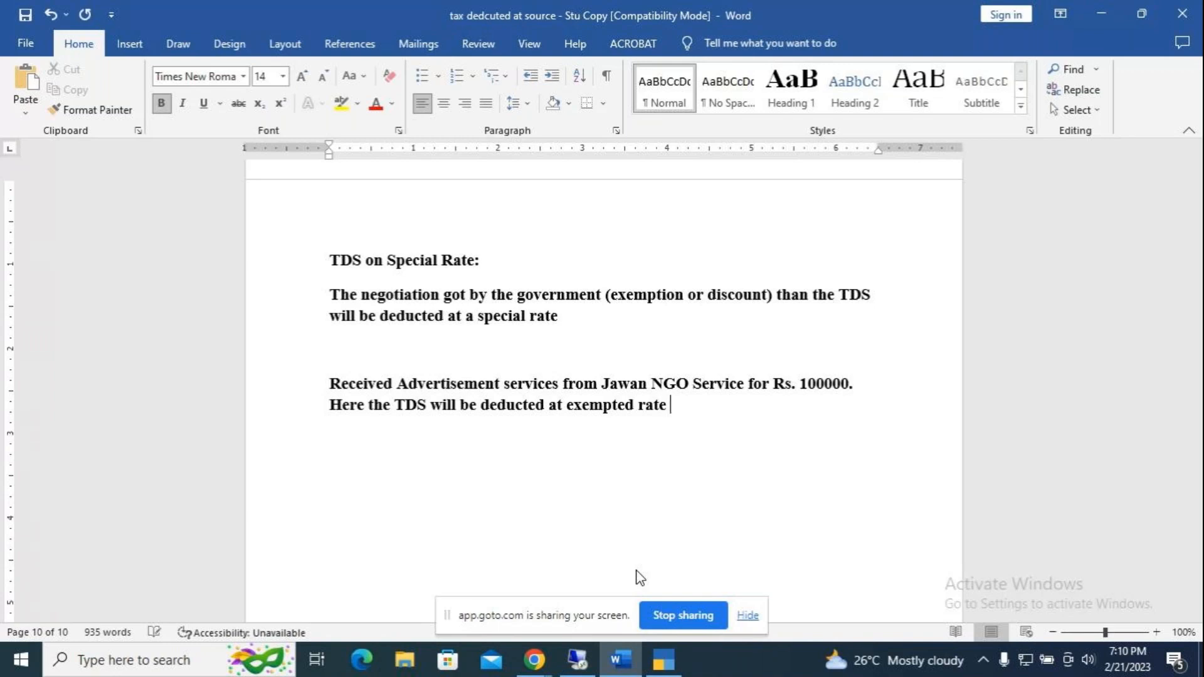
{"action": "type", "text": " of 60% with notification"}
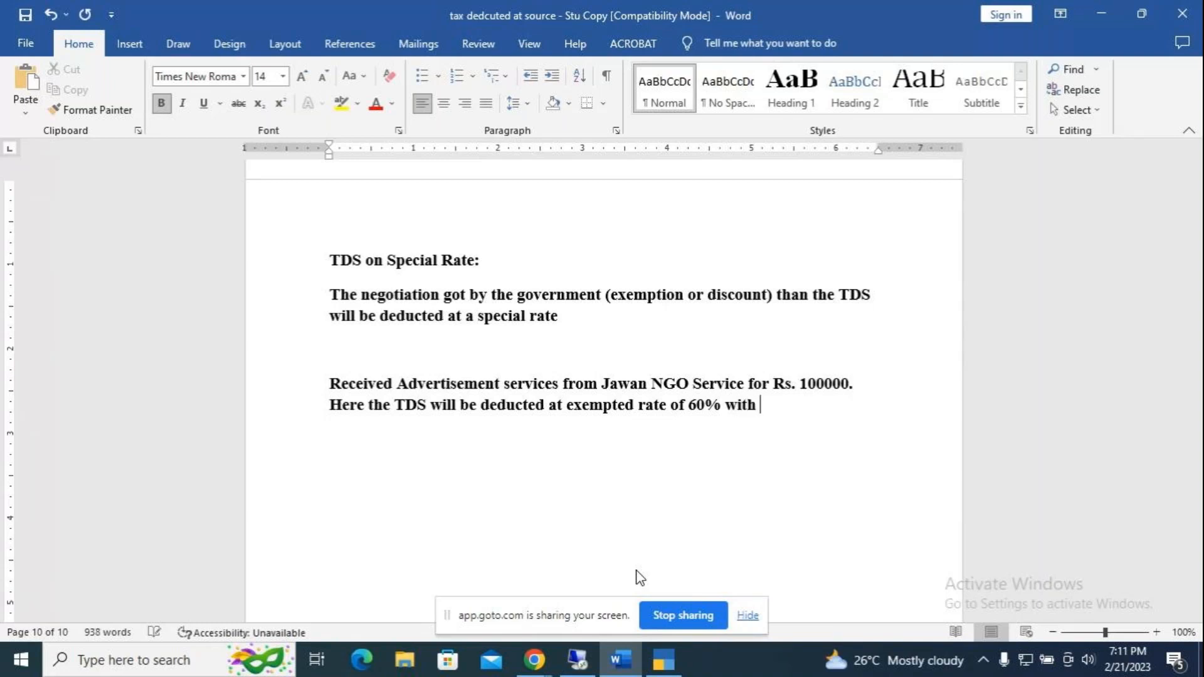
{"action": "type", "text": " n"}
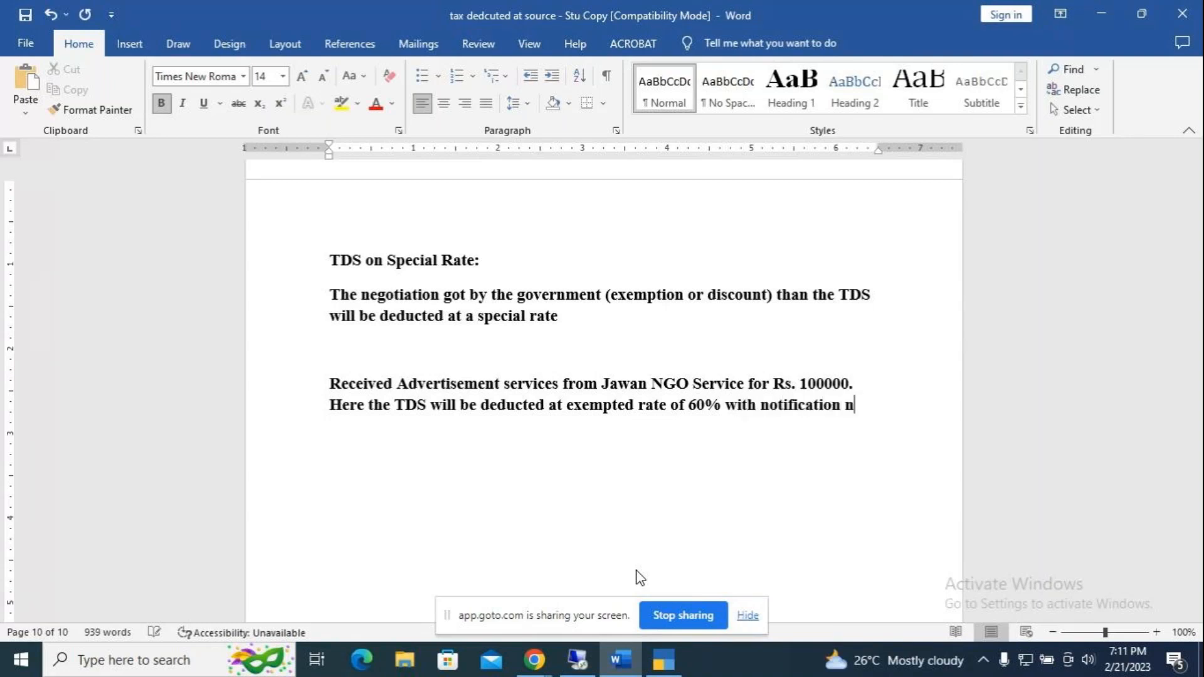
{"action": "type", "text": "o. KABLR"}
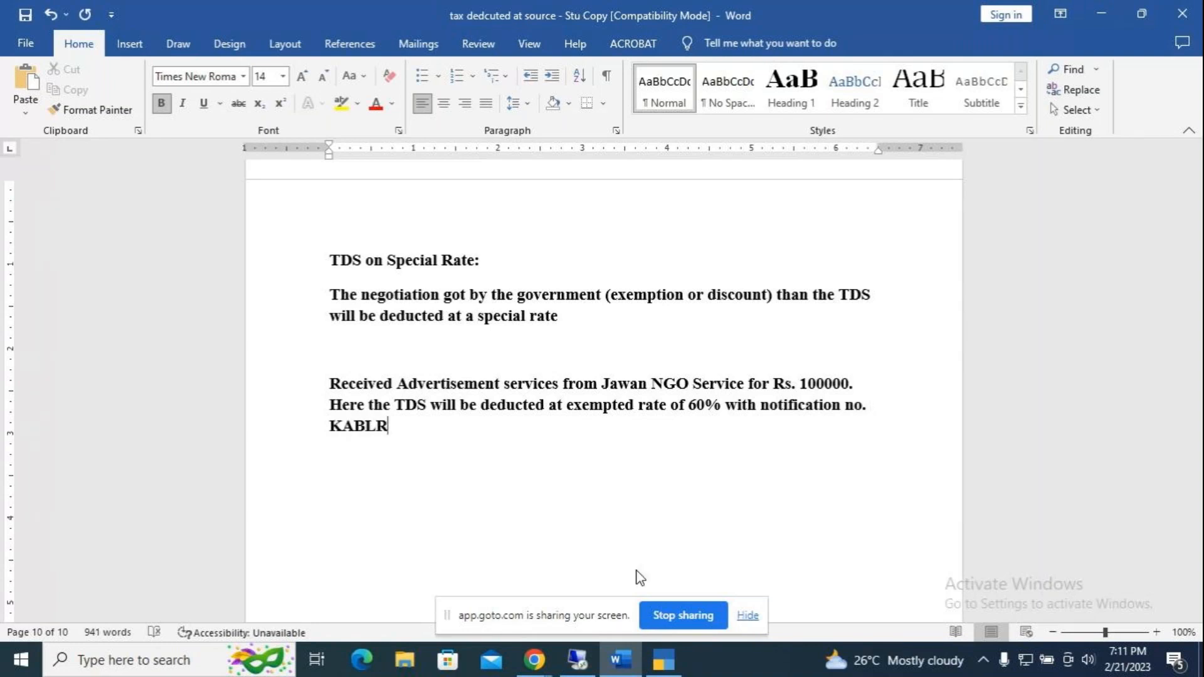
{"action": "type", "text": "1459/22-23"}
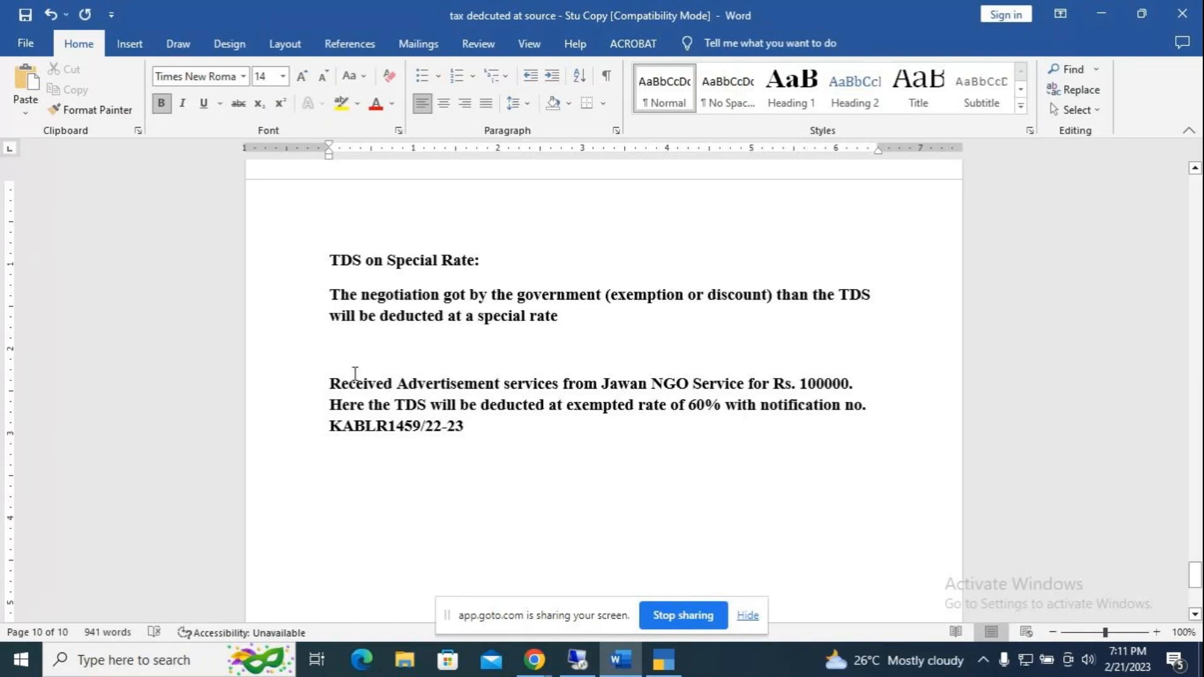
{"action": "left_click_drag", "start_coordinate": [331, 382], "coordinate": [498, 419]}
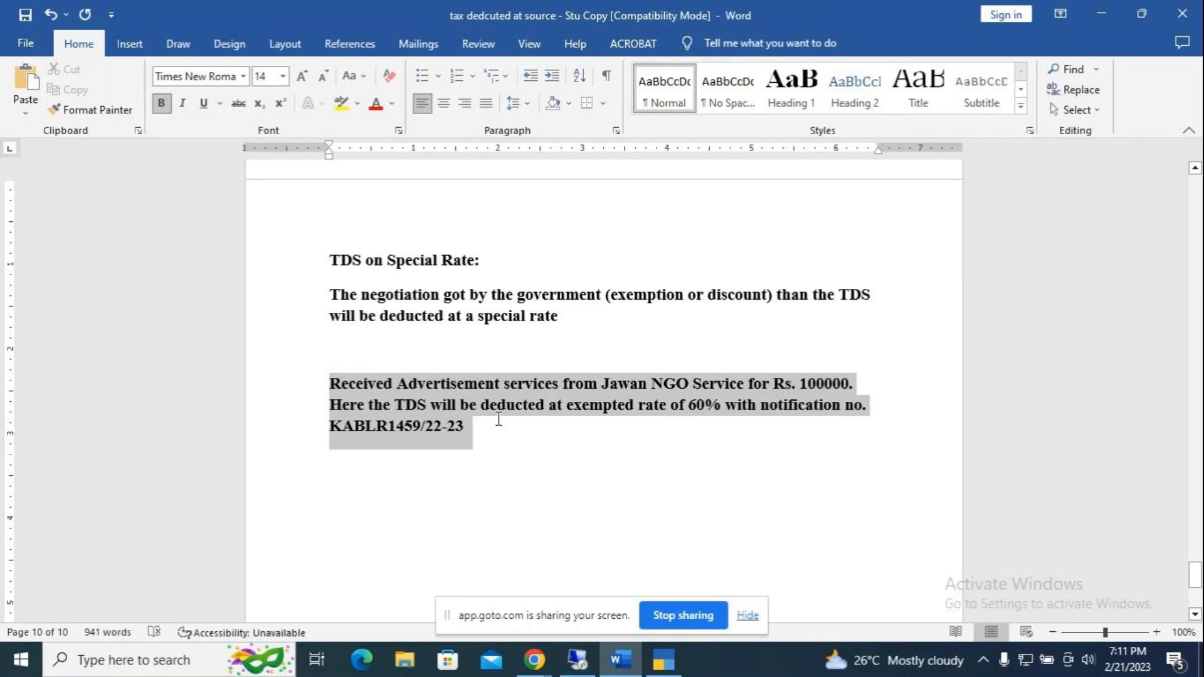
Step: Bullet the Jawan NGO example paragraph and start an unbulleted line at the left margin
{"action": "left_click", "coordinate": [421, 76]}
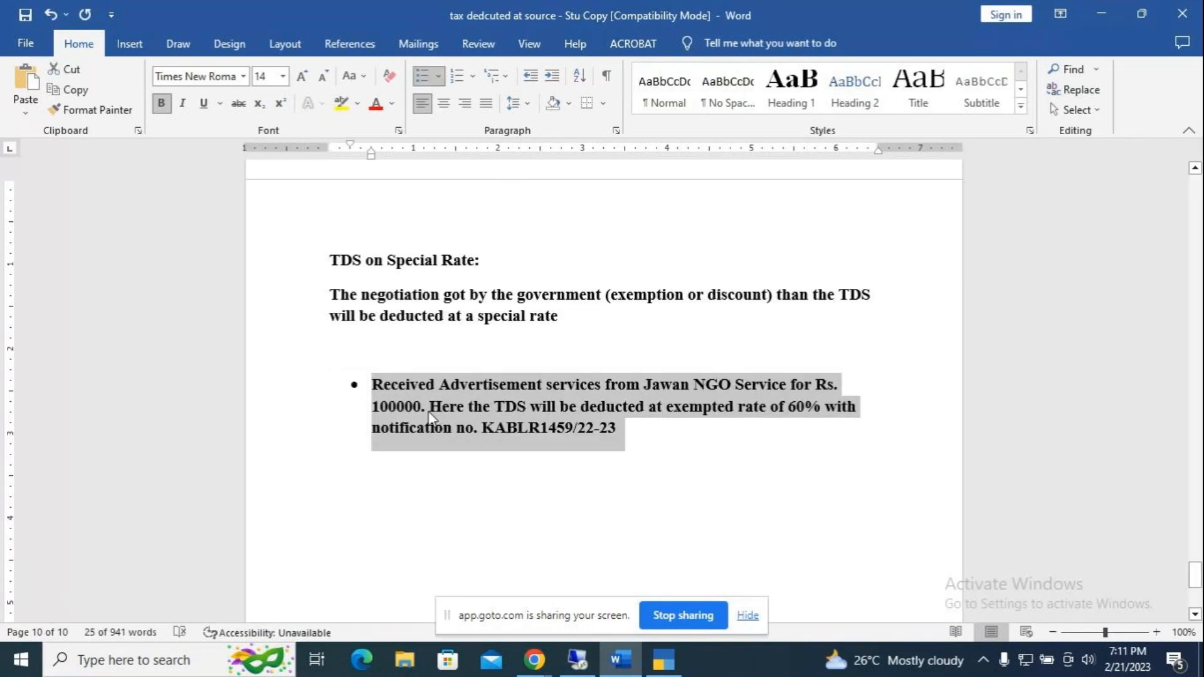
{"action": "left_click", "coordinate": [698, 435]}
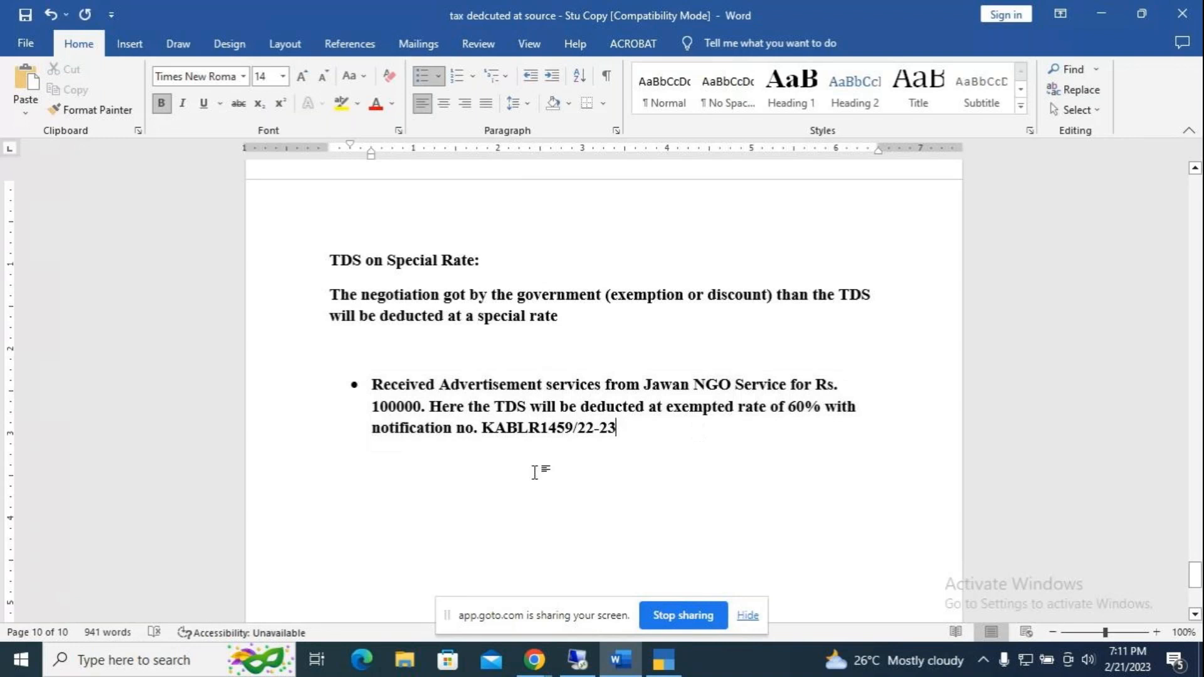
{"action": "key", "text": "Return"}
{"action": "key", "text": "BackSpace"}
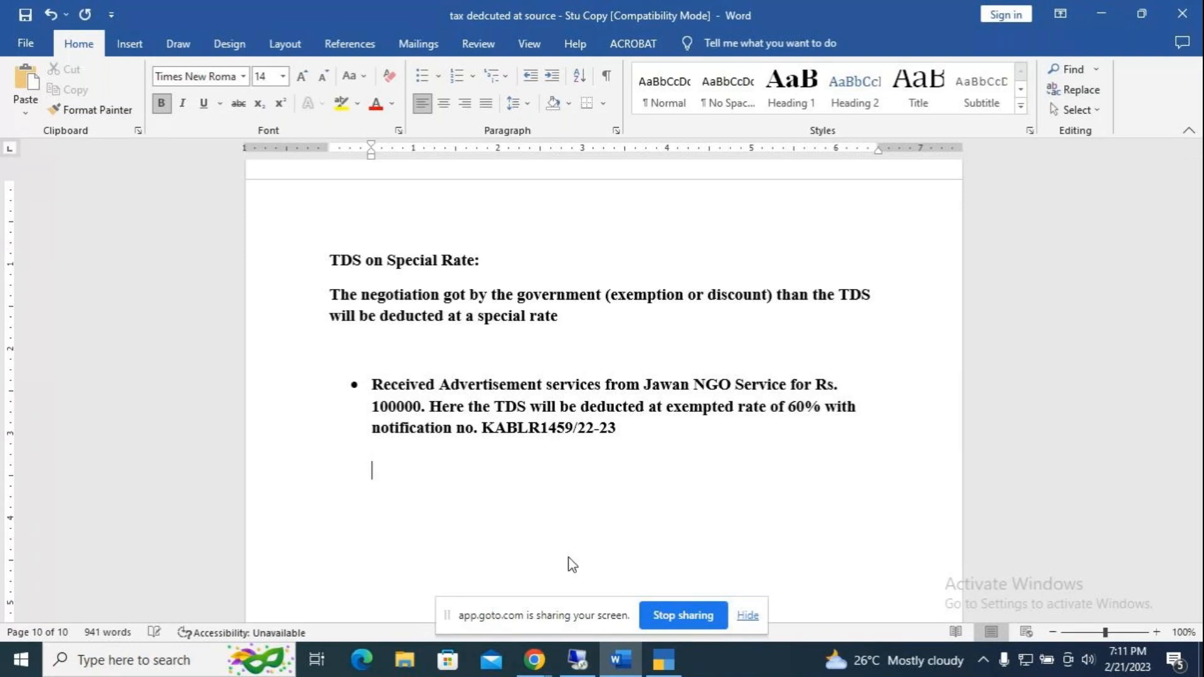
{"action": "key", "text": "BackSpace"}
{"action": "key", "text": "BackSpace"}
{"action": "key", "text": "Return"}
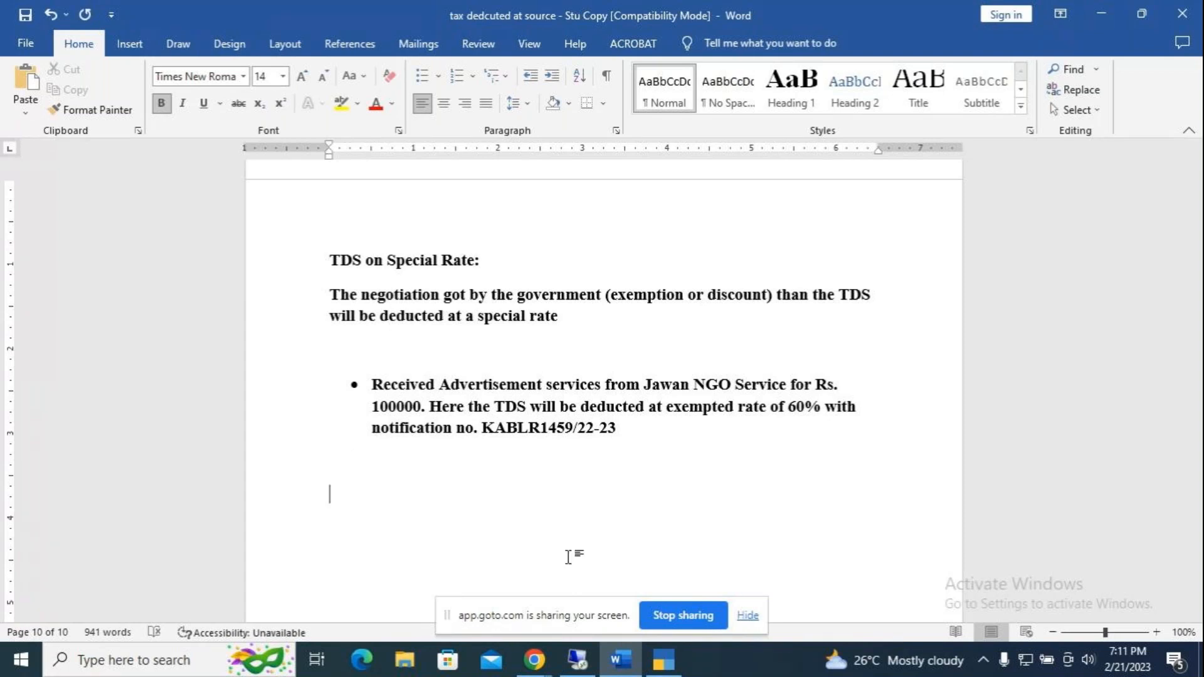
Step: Type the heading 'Ledger:' with 'Jawan NGO Service' on the line beneath it
{"action": "type", "text": "Ledger:"}
{"action": "key", "text": "Return"}
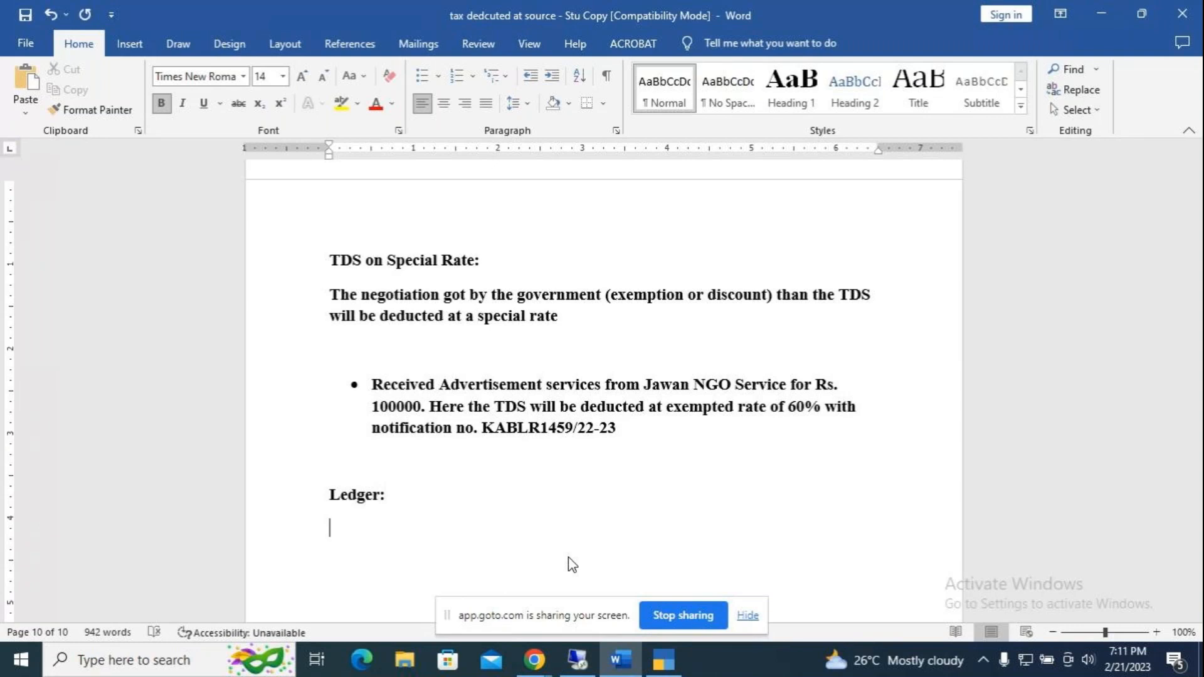
{"action": "type", "text": "Jawan NGO "}
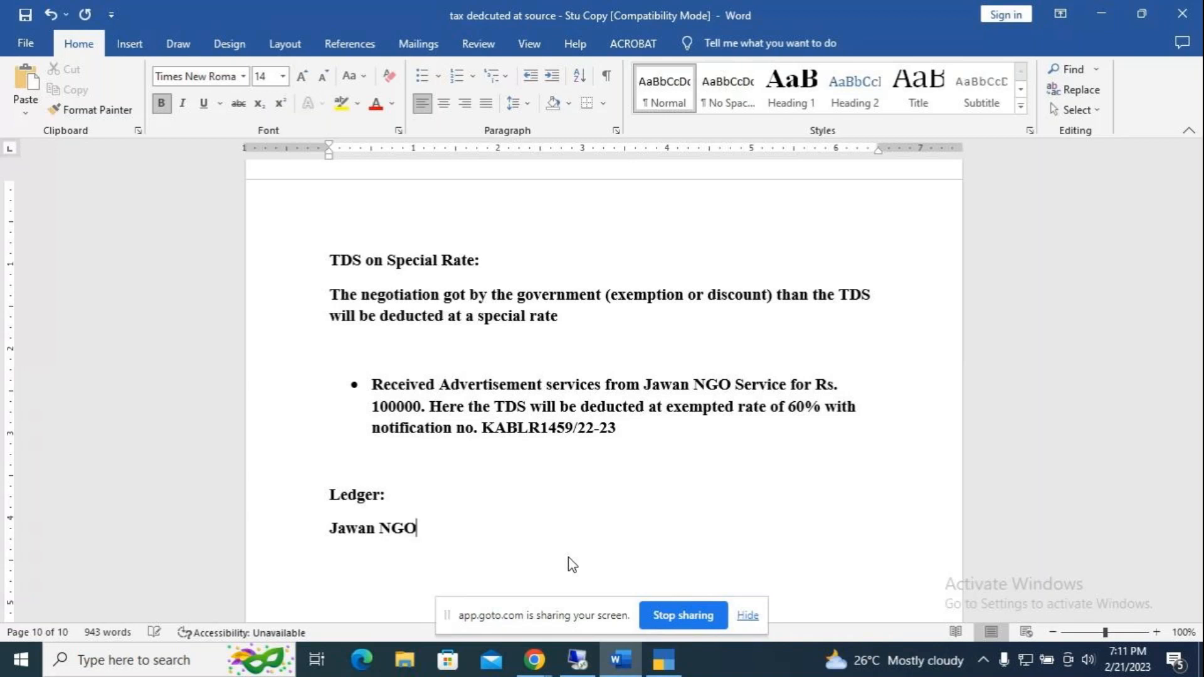
{"action": "type", "text": "Service"}
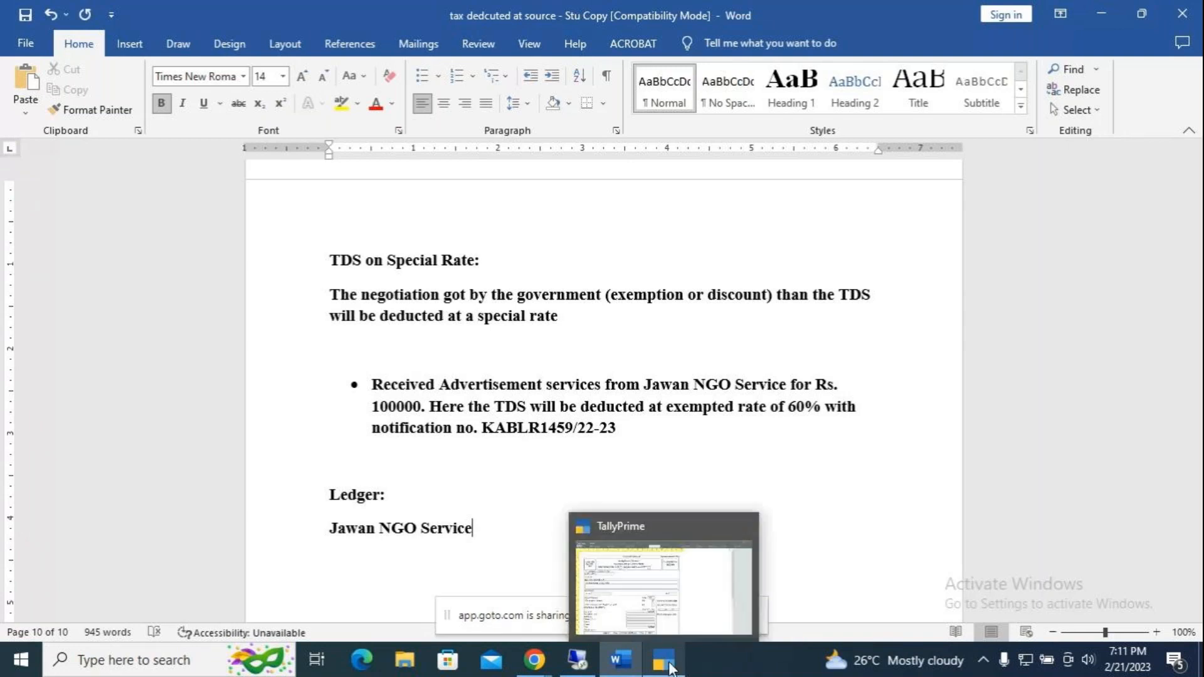
{"action": "left_click", "coordinate": [679, 670]}
Step: Close the TDS challan preview and quit the payment voucher back to Gateway of Tally
{"action": "key", "text": "Escape"}
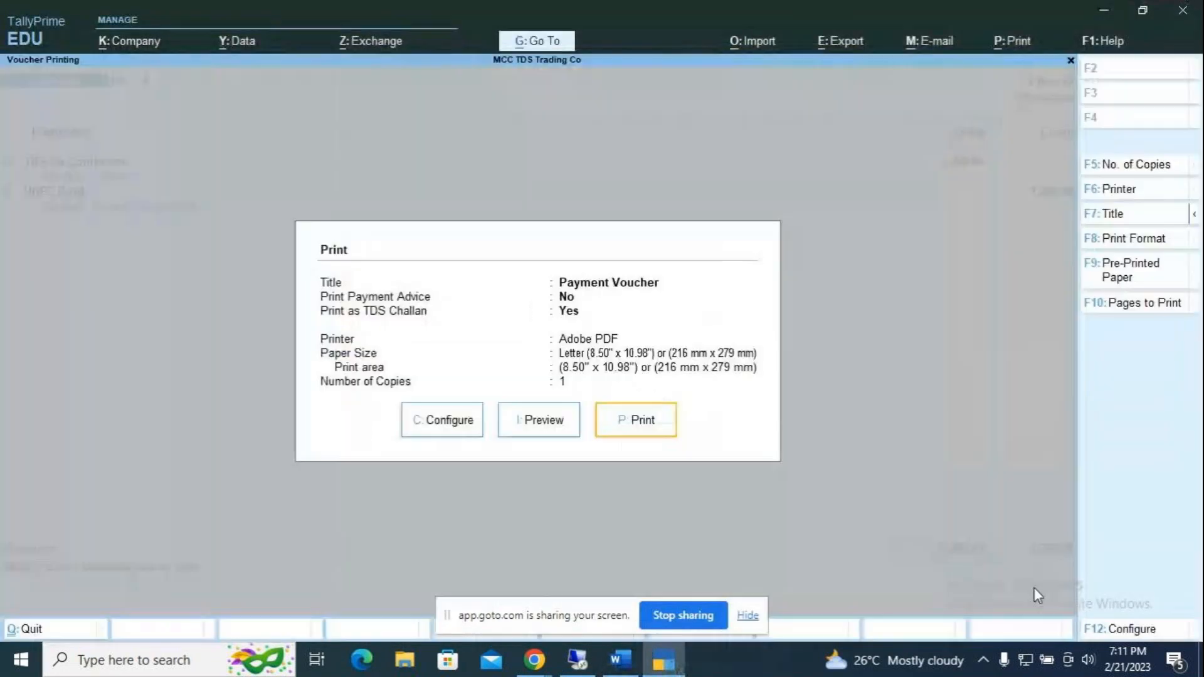
{"action": "key", "text": "Escape"}
{"action": "key", "text": "Escape"}
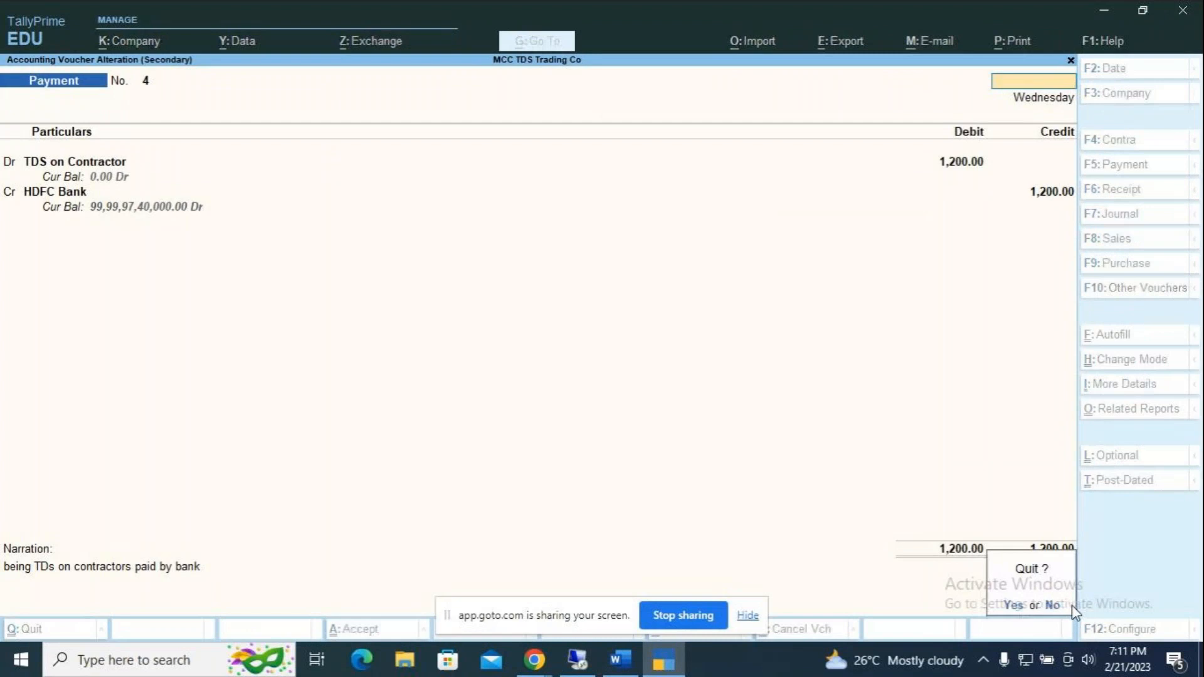
{"action": "key", "text": "y"}
{"action": "key", "text": "Escape"}
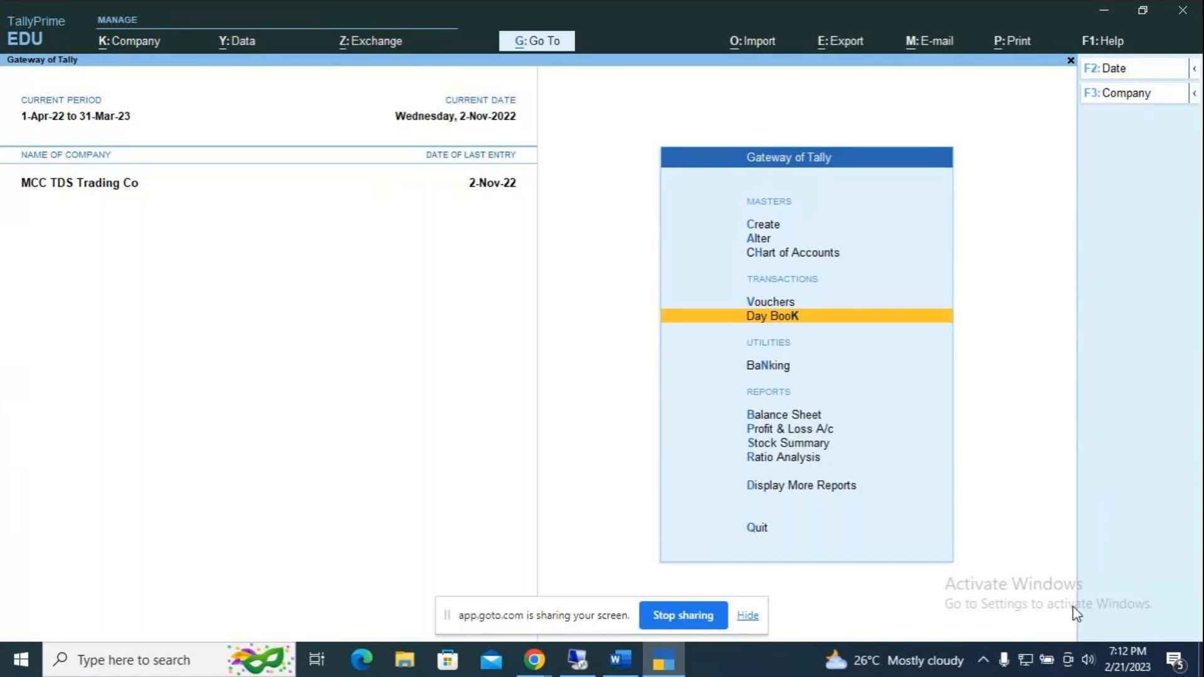
Step: Create a ledger named 'JAwan NGO Service' under Sundry Creditors
{"action": "key", "text": "Up"}
{"action": "key", "text": "Up"}
{"action": "key", "text": "Up"}
{"action": "key", "text": "Up"}
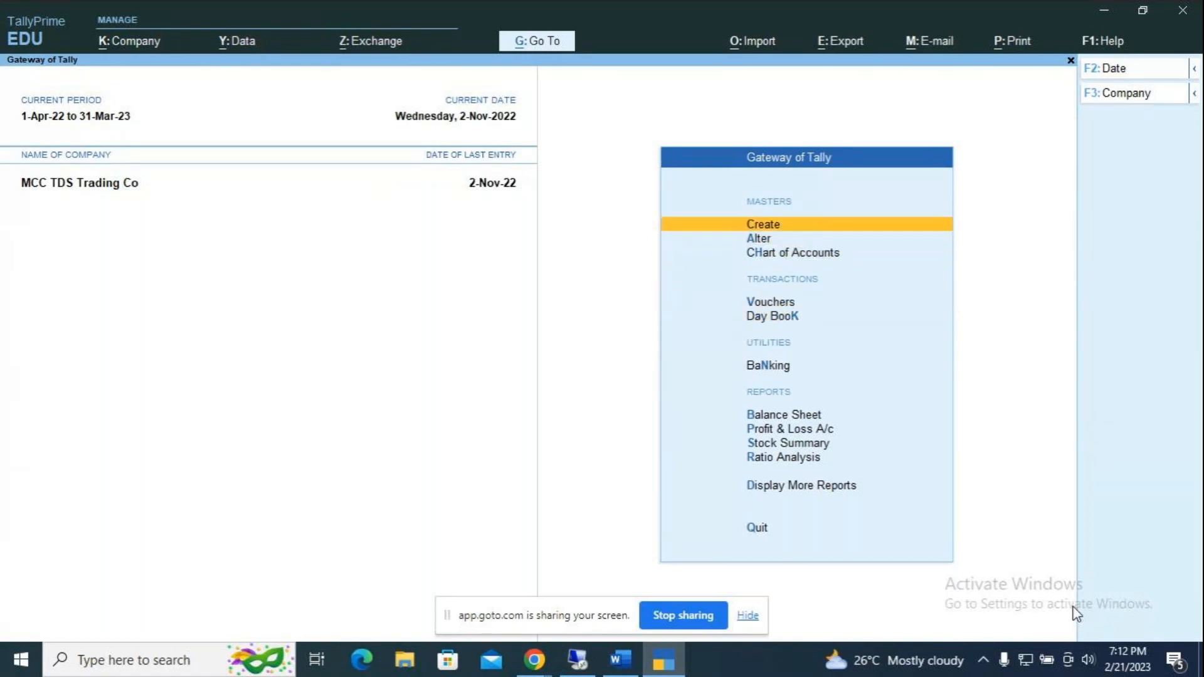
{"action": "key", "text": "Return"}
{"action": "key", "text": "Down"}
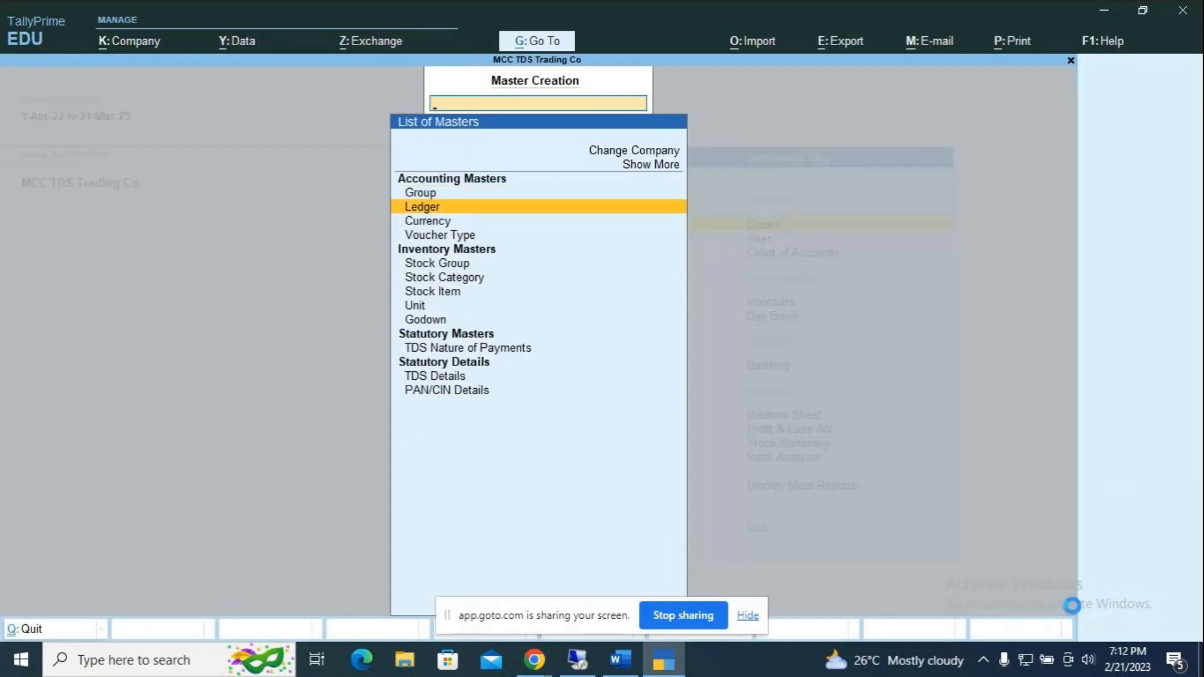
{"action": "key", "text": "Return"}
{"action": "type", "text": "JA"}
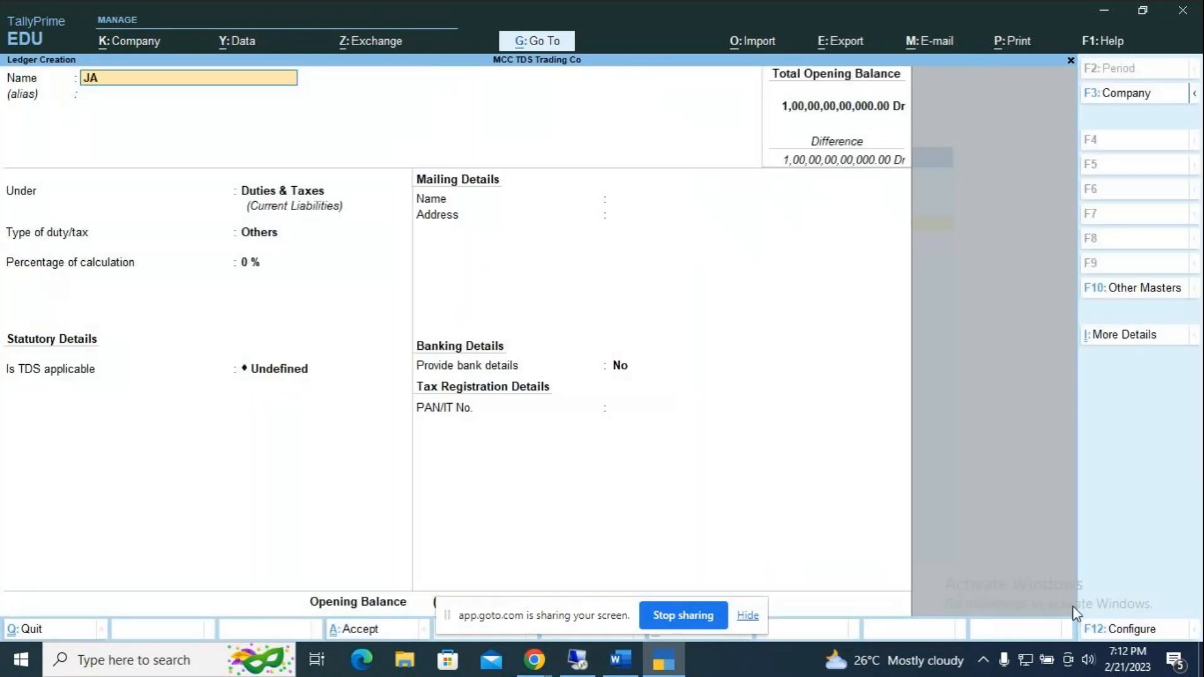
{"action": "type", "text": "wan NGO Service"}
{"action": "key", "text": "Return"}
{"action": "key", "text": "Return"}
{"action": "type", "text": "S"}
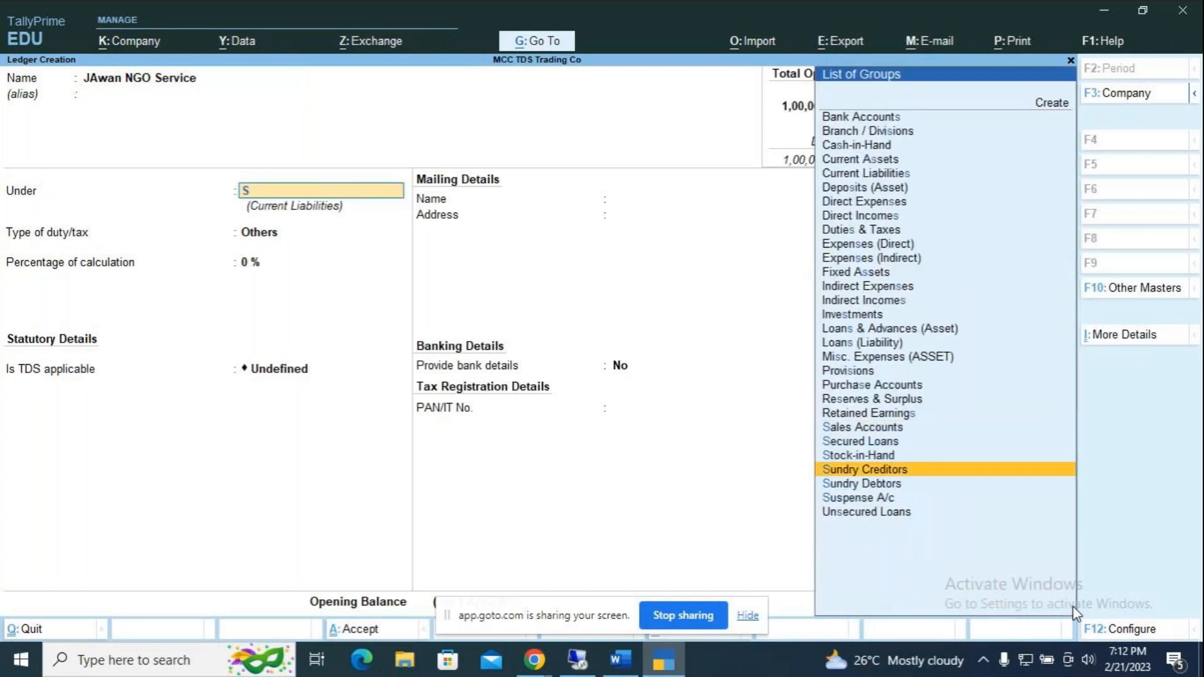
{"action": "key", "text": "Return"}
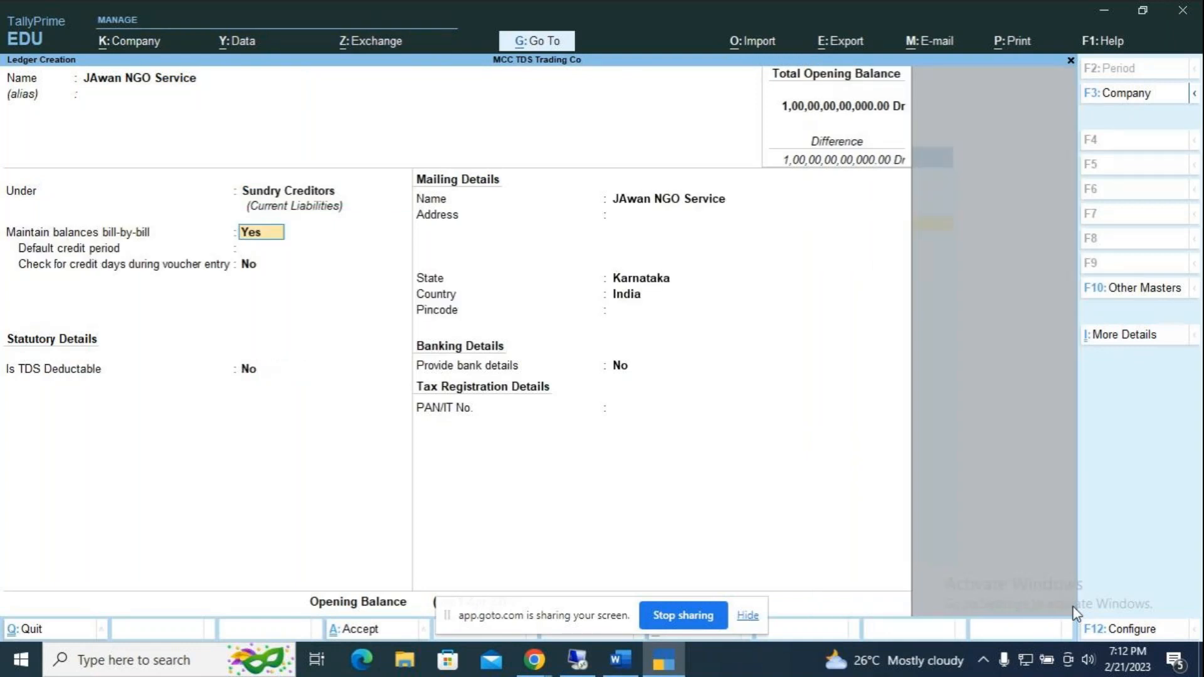
Step: Mark the ledger TDS deductible with deductee type Individual/HUF - Resident
{"action": "key", "text": "Return"}
{"action": "key", "text": "Return"}
{"action": "key", "text": "Return"}
{"action": "type", "text": "y"}
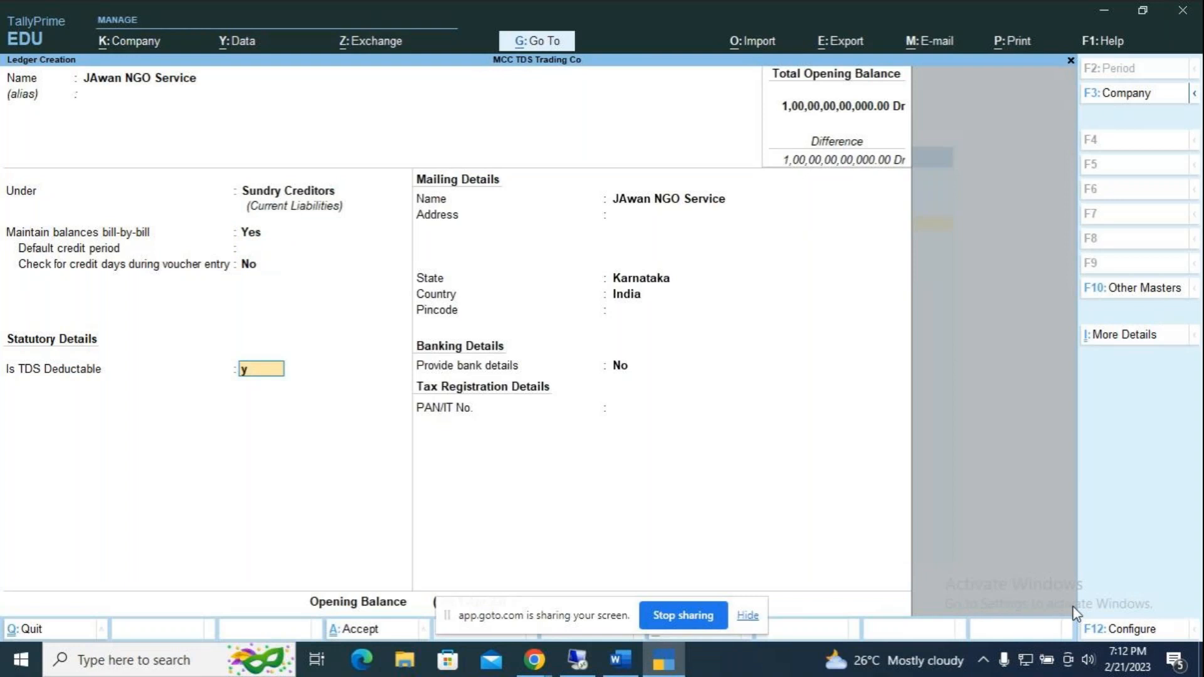
{"action": "key", "text": "Return"}
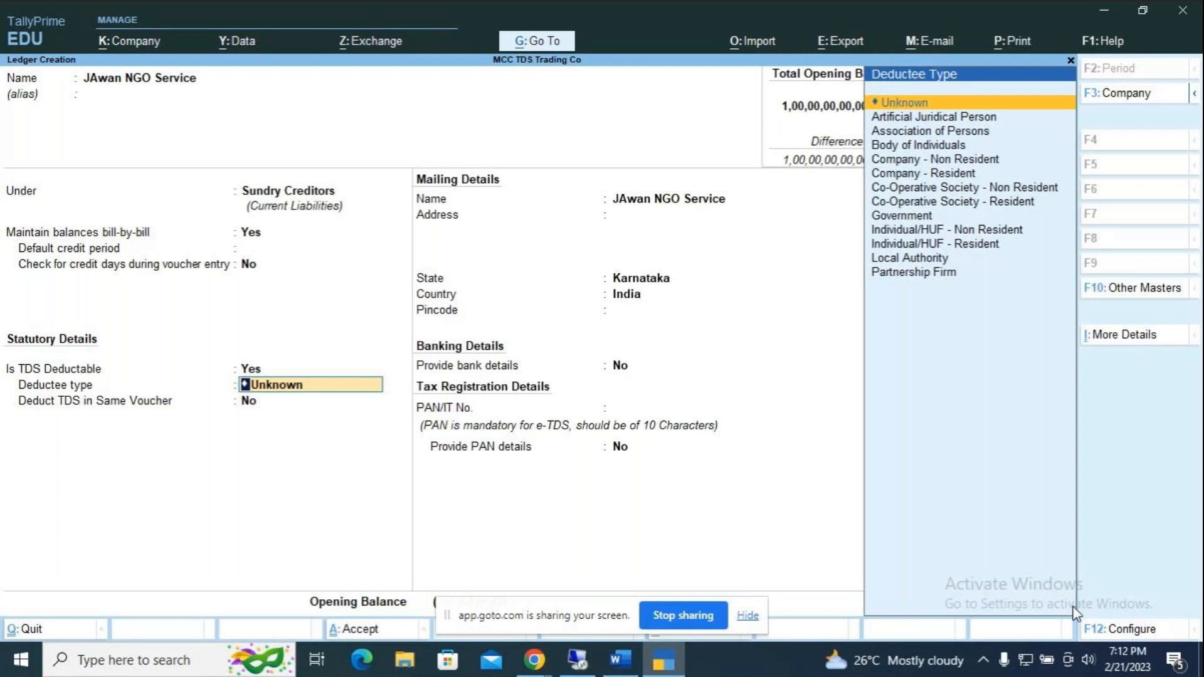
{"action": "type", "text": "I"}
{"action": "key", "text": "Down"}
{"action": "key", "text": "Down"}
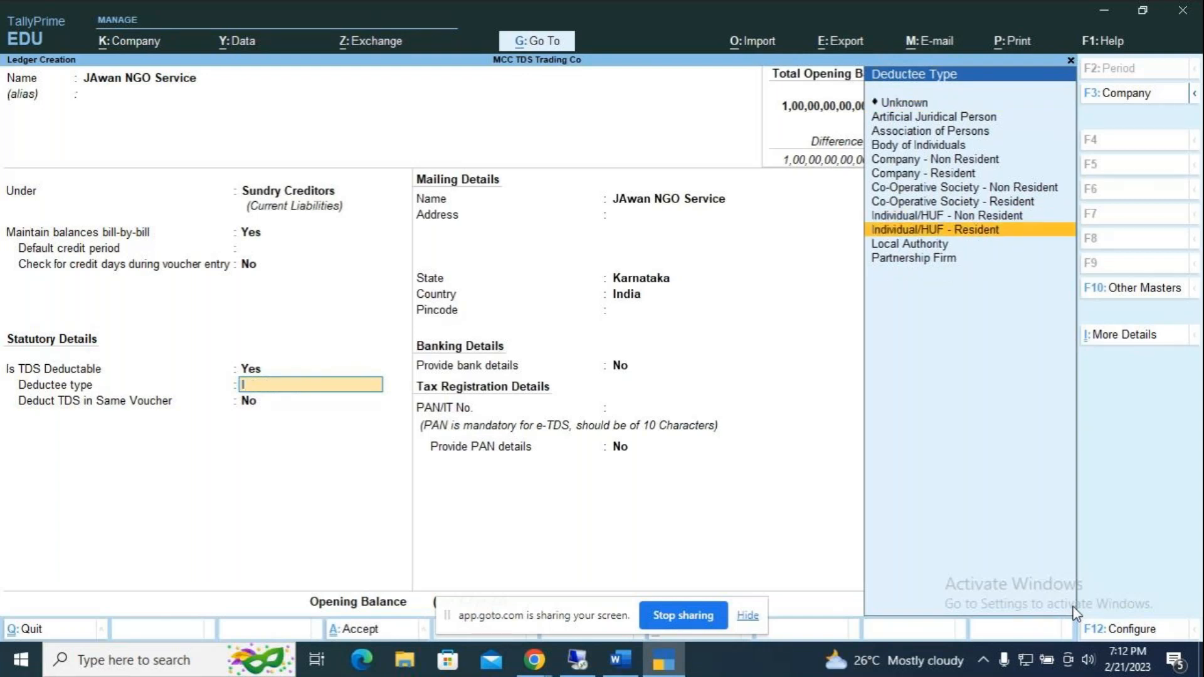
{"action": "key", "text": "Return"}
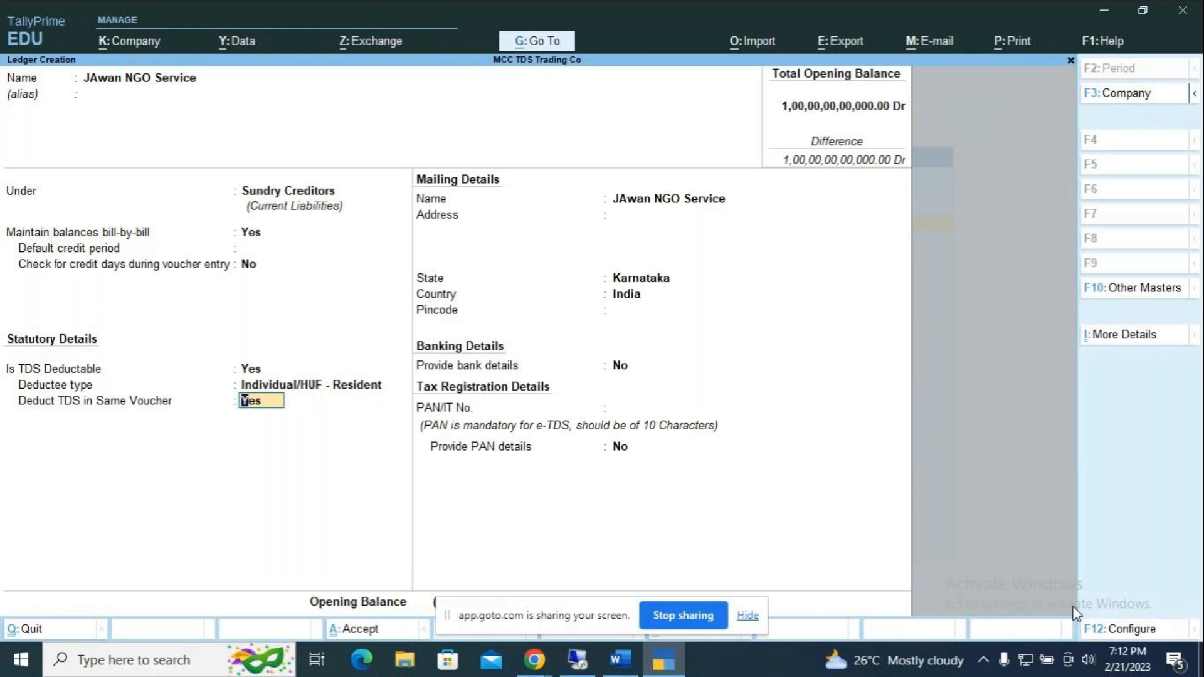
{"action": "key", "text": "F12"}
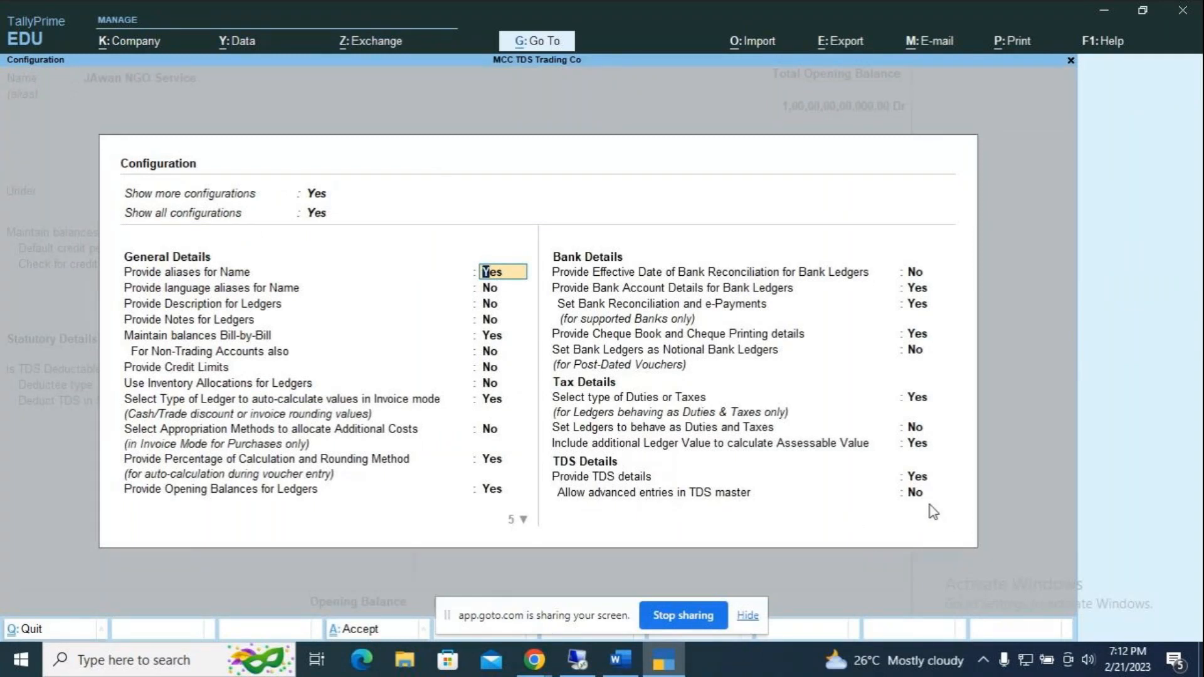
Step: Set 'Allow advanced entries in TDS master' to Yes in the ledger configuration
{"action": "left_click", "coordinate": [913, 495]}
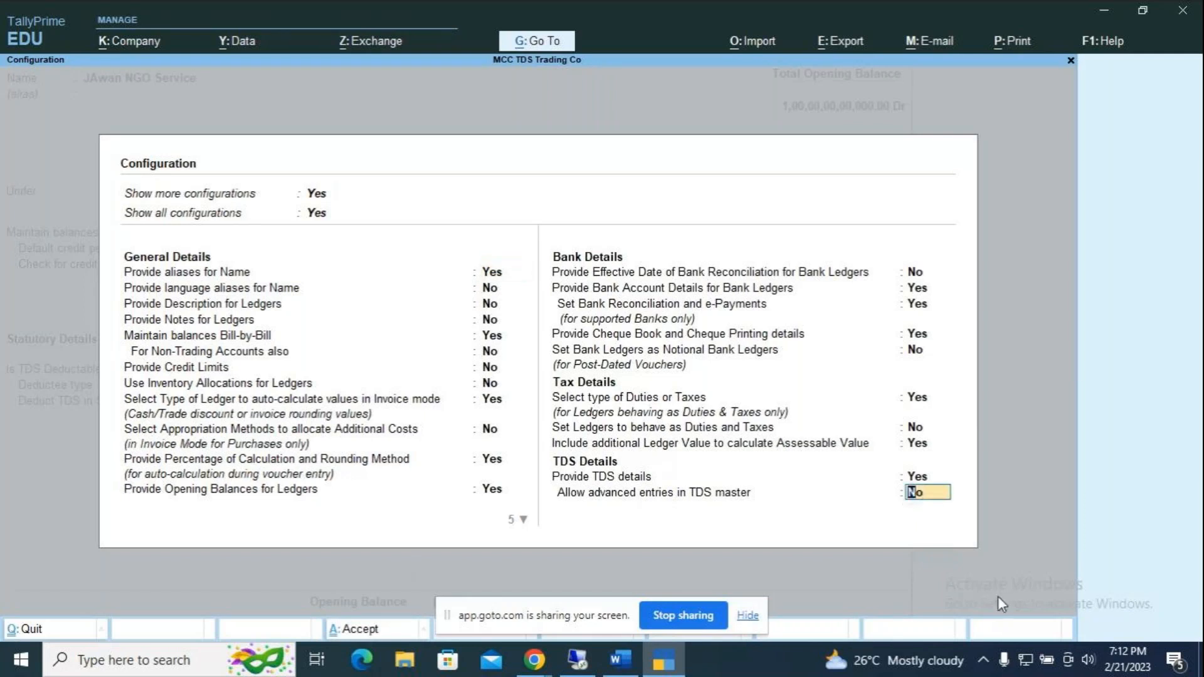
{"action": "type", "text": "y"}
{"action": "key", "text": "Return"}
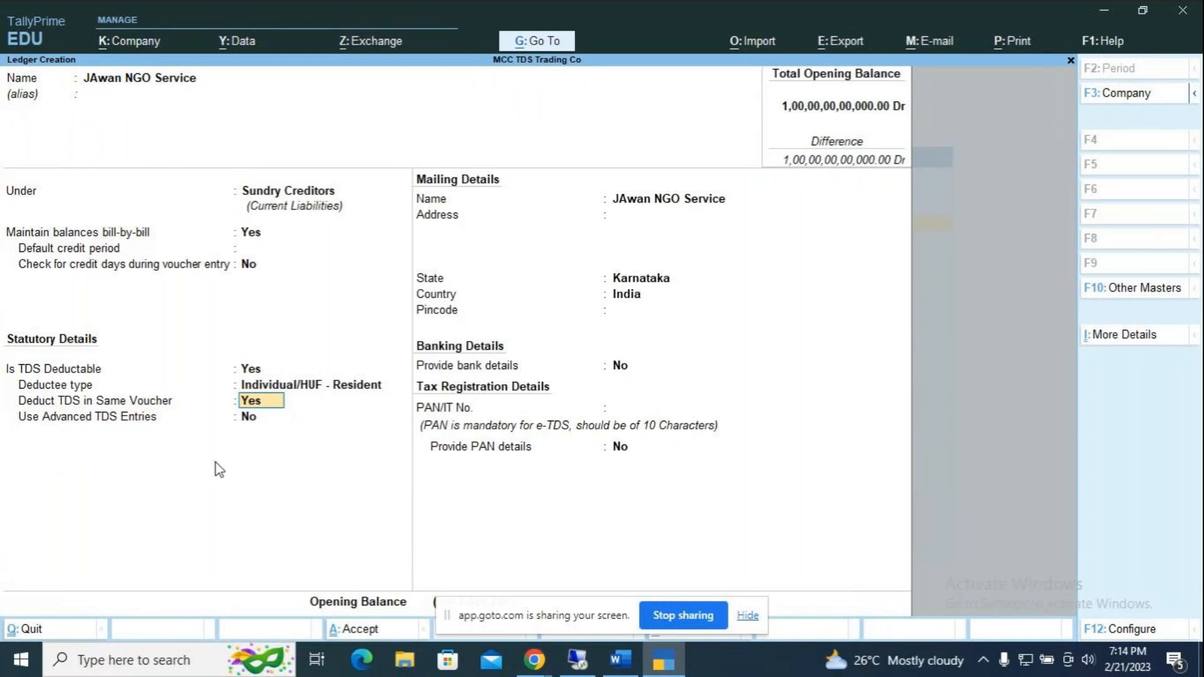
Step: Keep same-voucher TDS deduction with All Items nature of payment and set Use Advanced TDS Entries to Yes
{"action": "key", "text": "Return"}
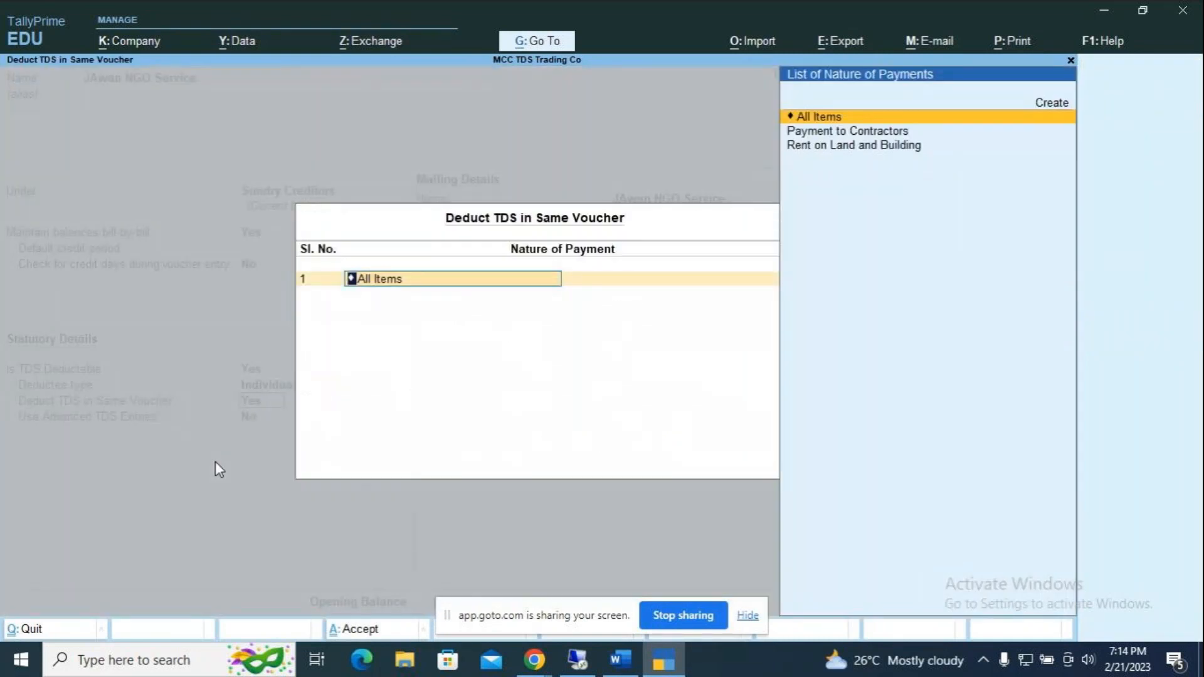
{"action": "key", "text": "Down"}
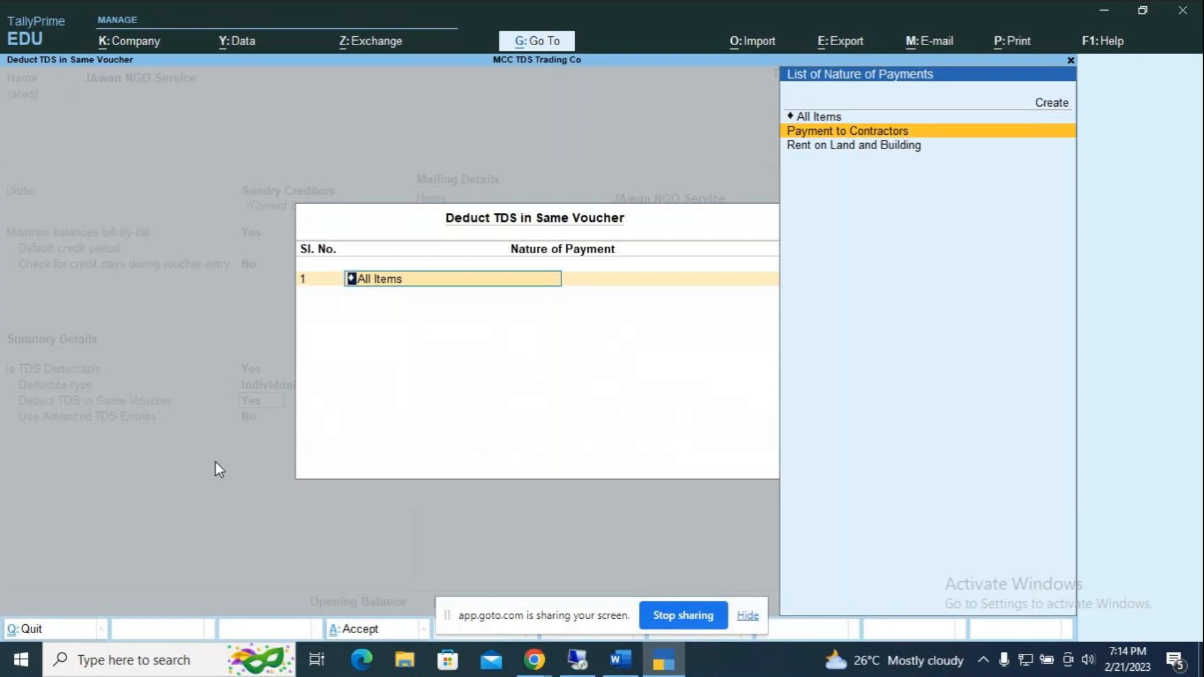
{"action": "key", "text": "Up"}
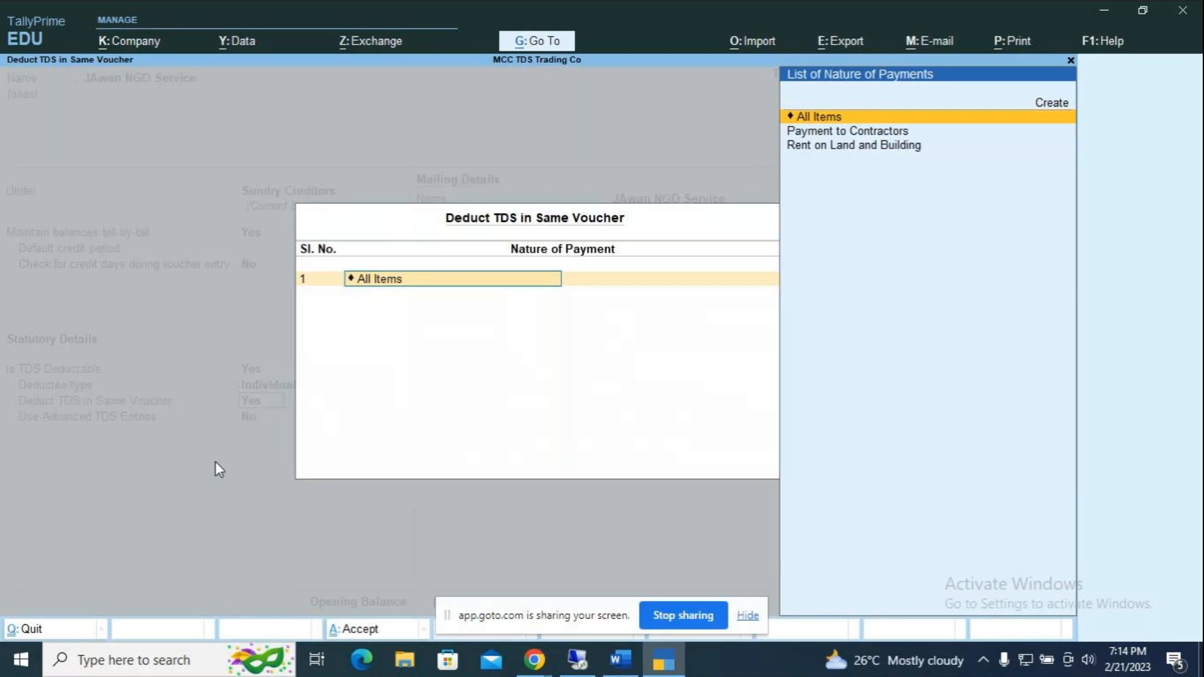
{"action": "key", "text": "Return"}
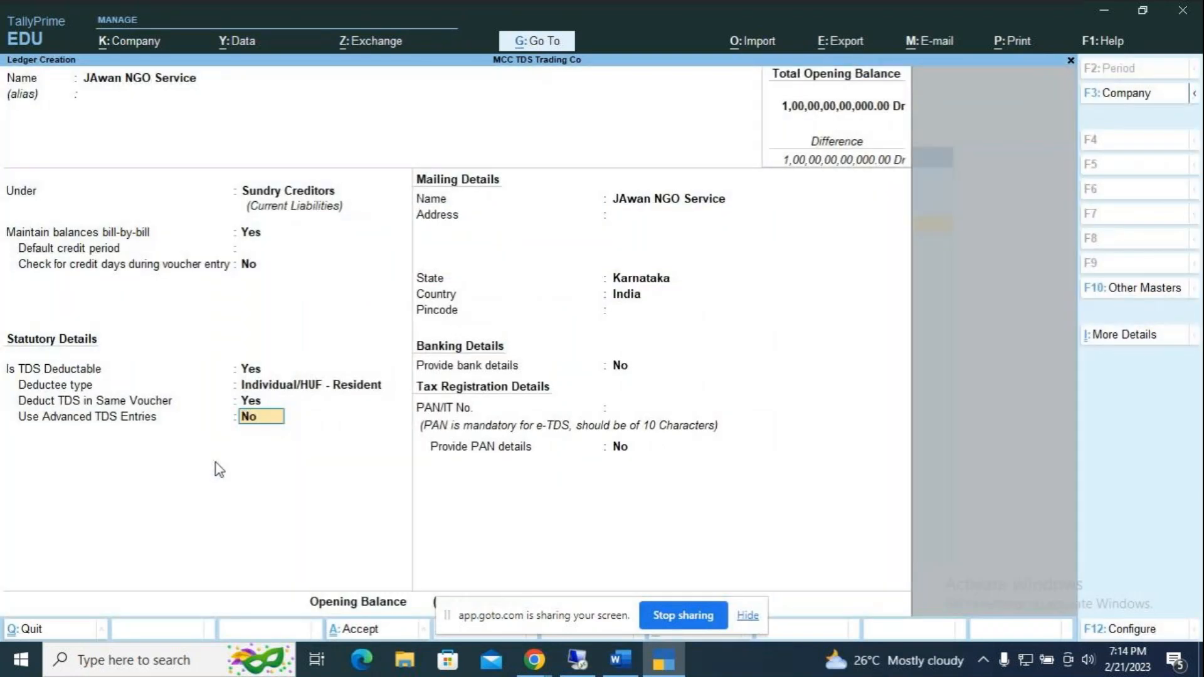
{"action": "type", "text": "y"}
{"action": "key", "text": "Return"}
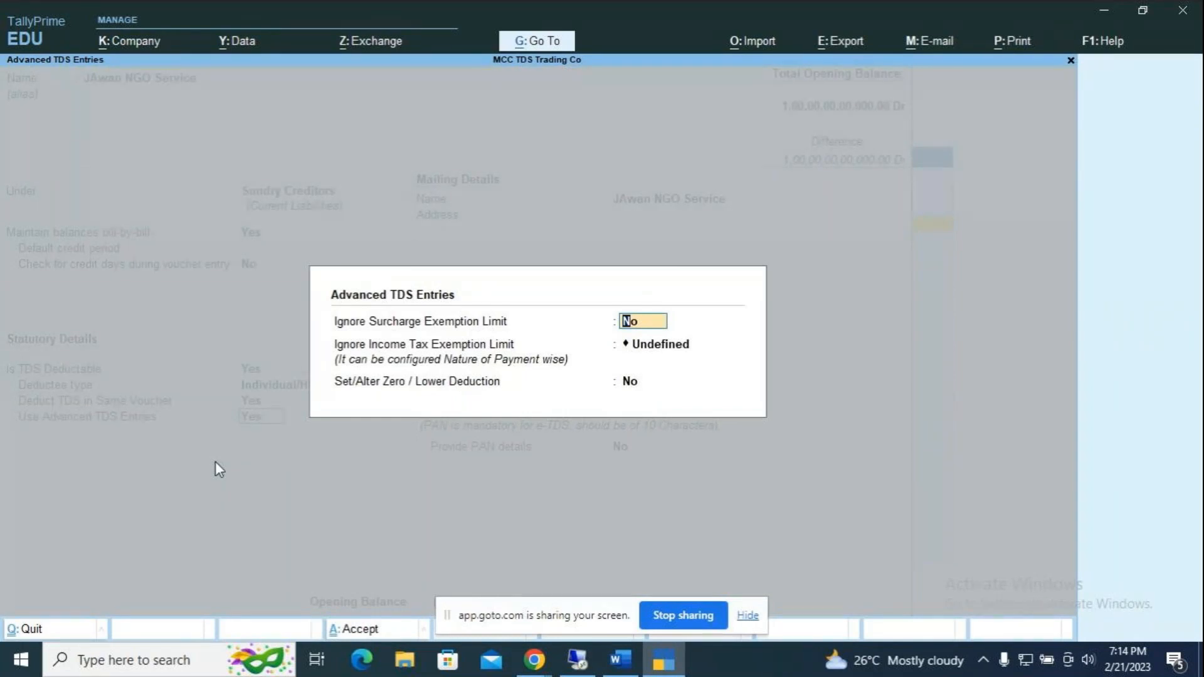
Step: Leave Ignore Surcharge Exemption Limit at No and set Set/Alter Zero / Lower Deduction to Yes
{"action": "key", "text": "Return"}
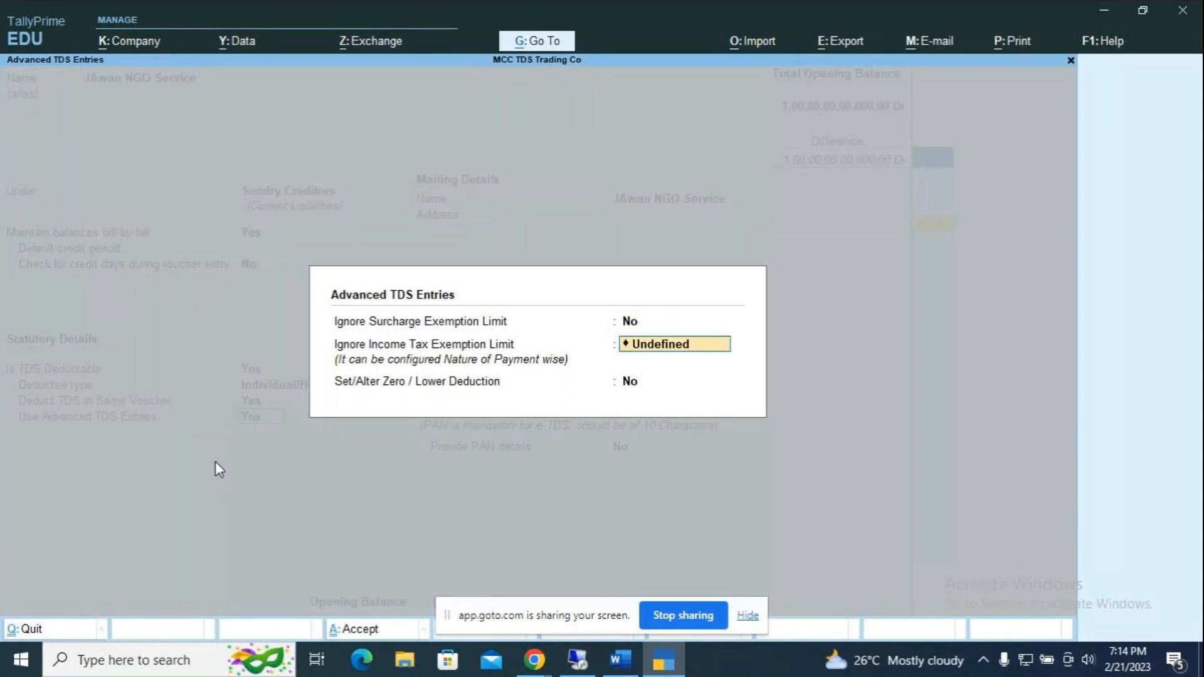
{"action": "key", "text": "Return"}
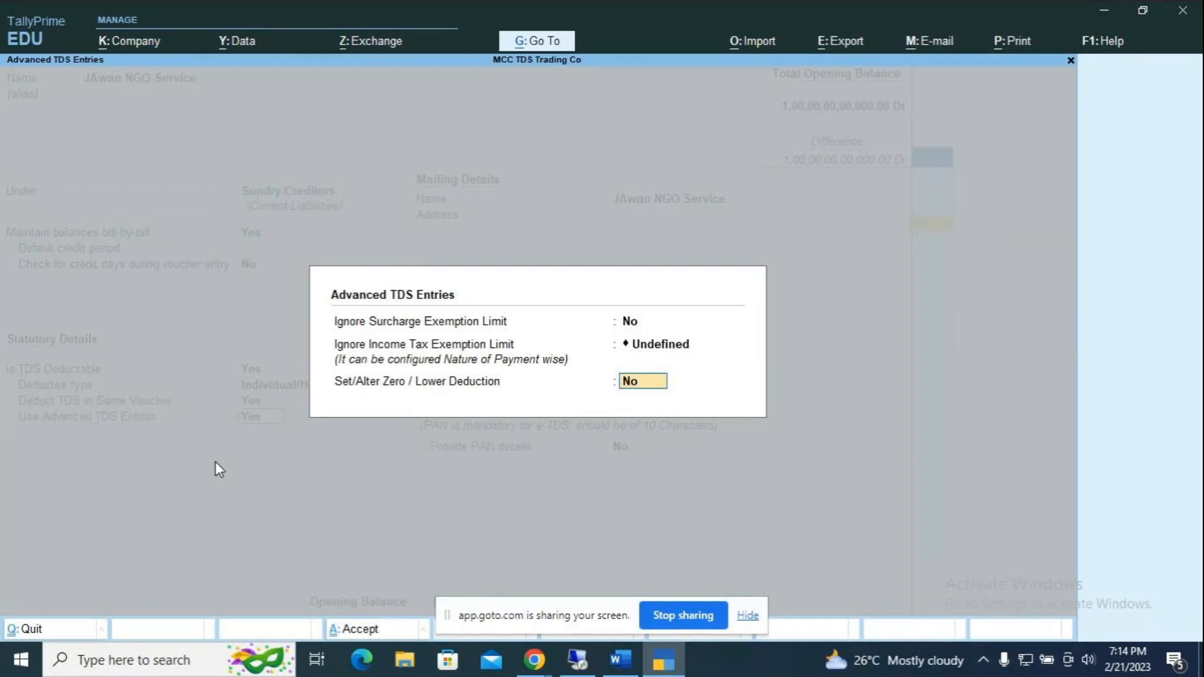
{"action": "type", "text": "y"}
Step: From Zero / Lower Deduction Details, choose Create in the List of Nature of Payments
{"action": "key", "text": "Return"}
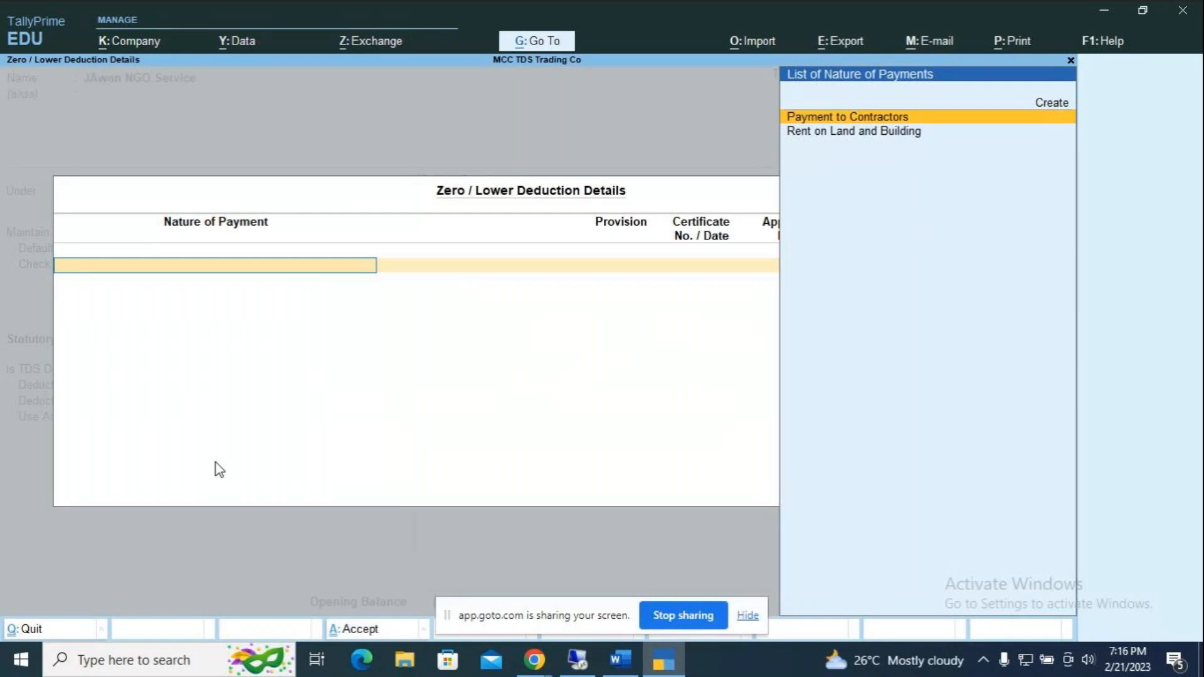
{"action": "key", "text": "Up"}
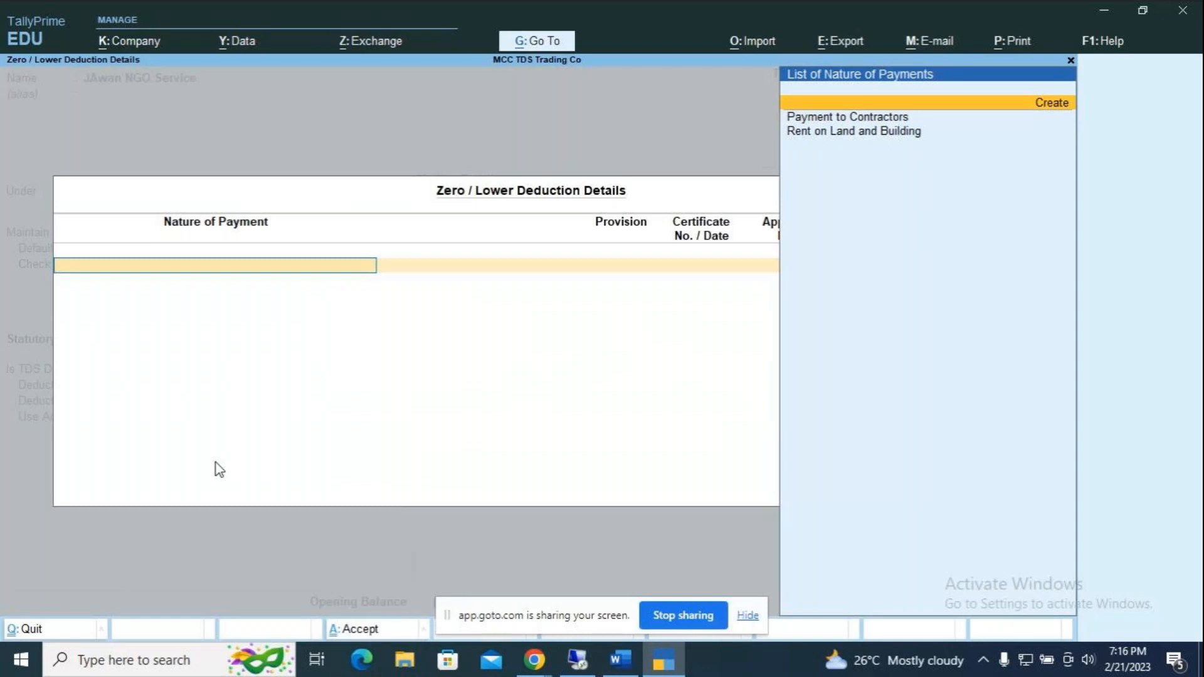
{"action": "key", "text": "Return"}
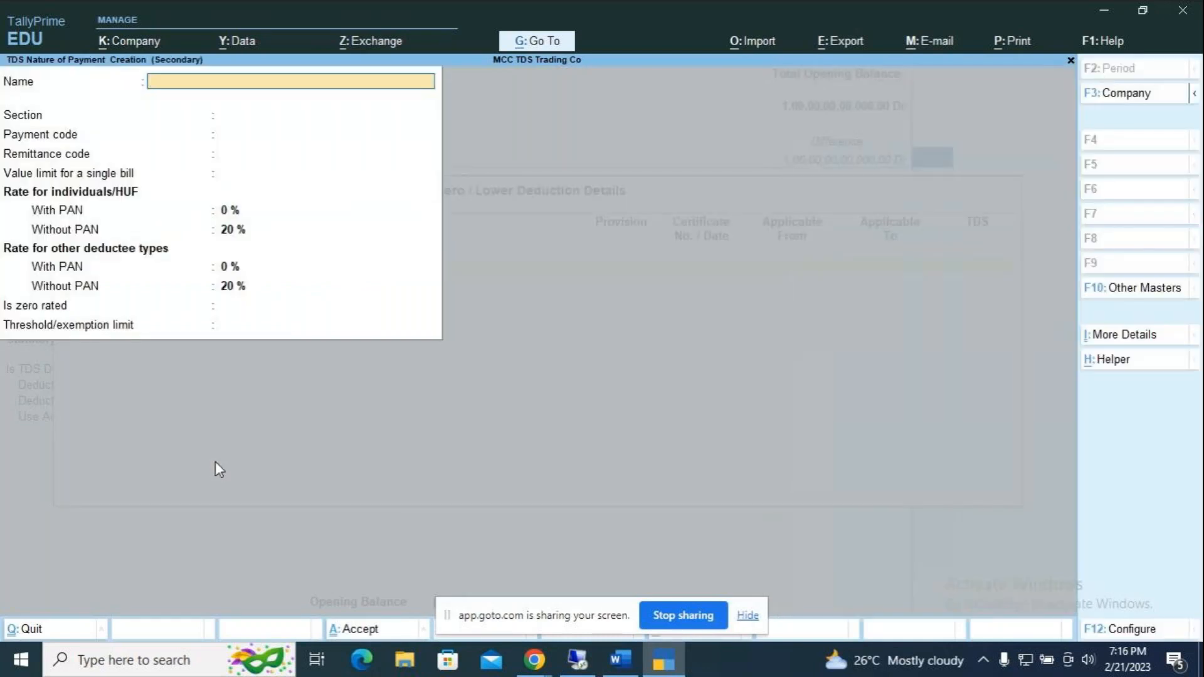
Step: Name the nature of payment 'Fees for Professional Service' with section 194J and payment code 4JB
{"action": "type", "text": "Fees for Professional Service"}
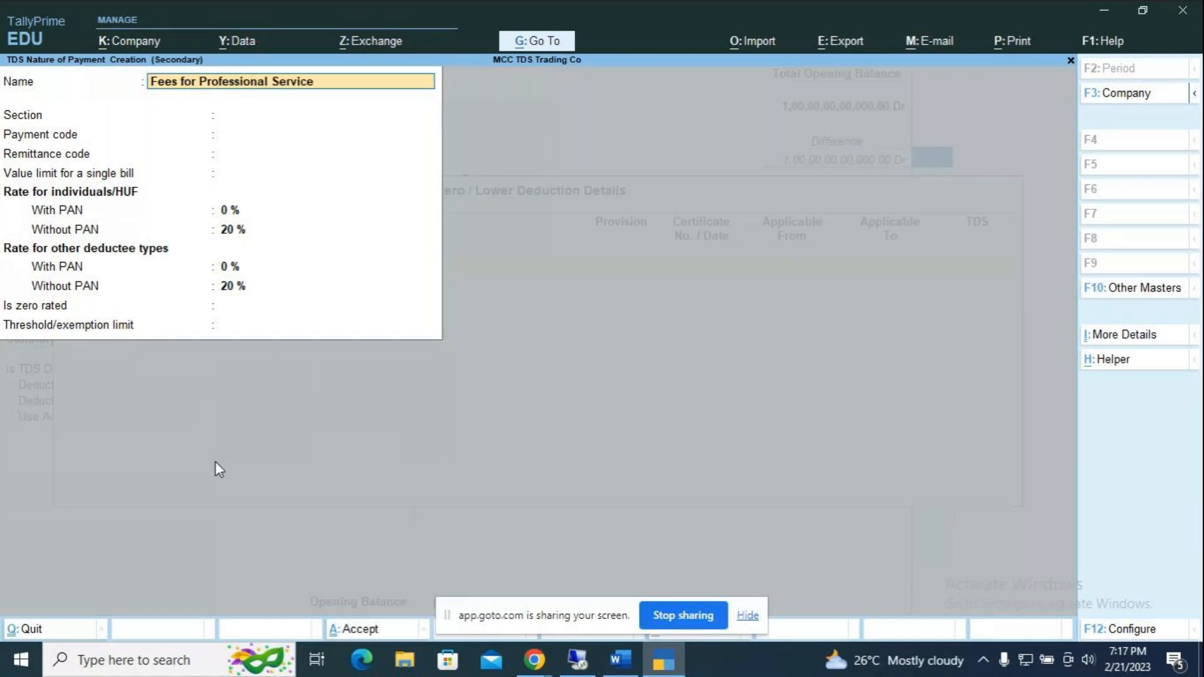
{"action": "key", "text": "Return"}
{"action": "type", "text": "194"}
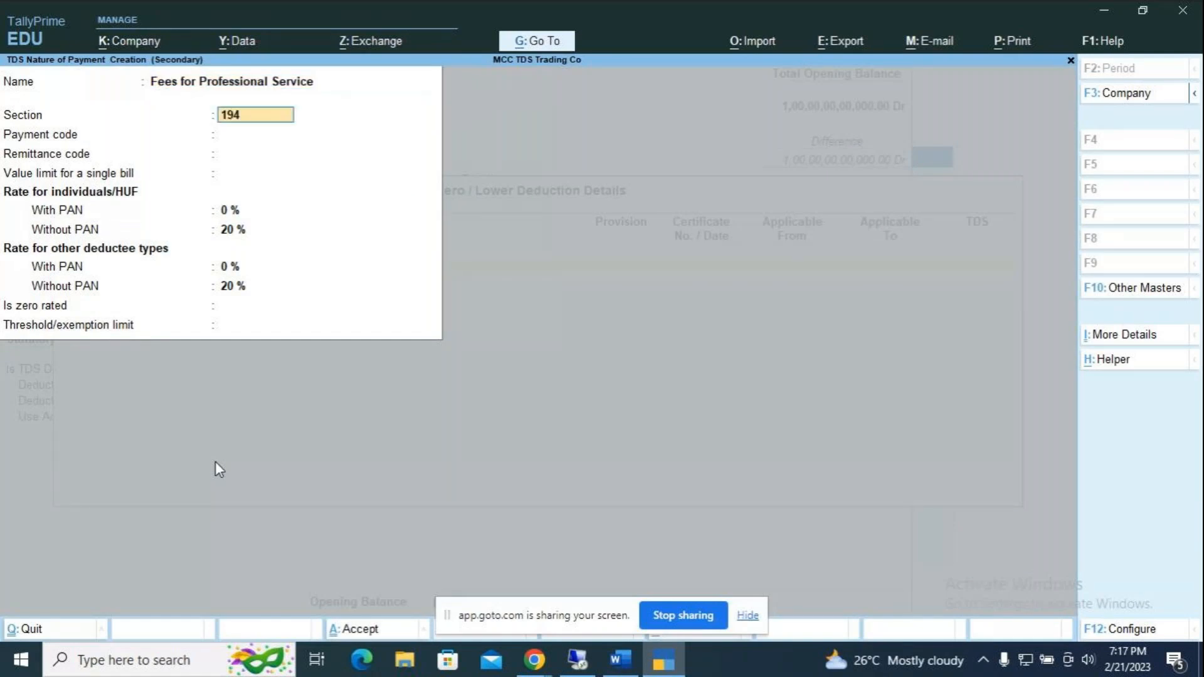
{"action": "type", "text": "J"}
{"action": "key", "text": "Return"}
{"action": "type", "text": "4"}
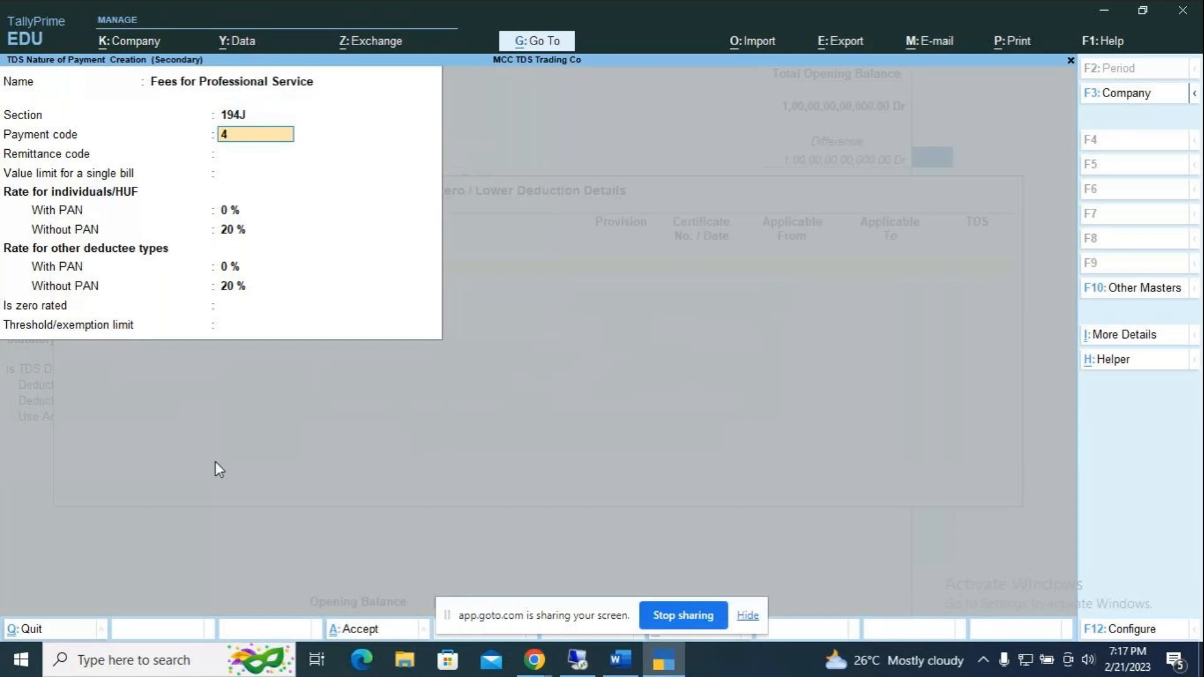
{"action": "type", "text": "JB"}
{"action": "key", "text": "Return"}
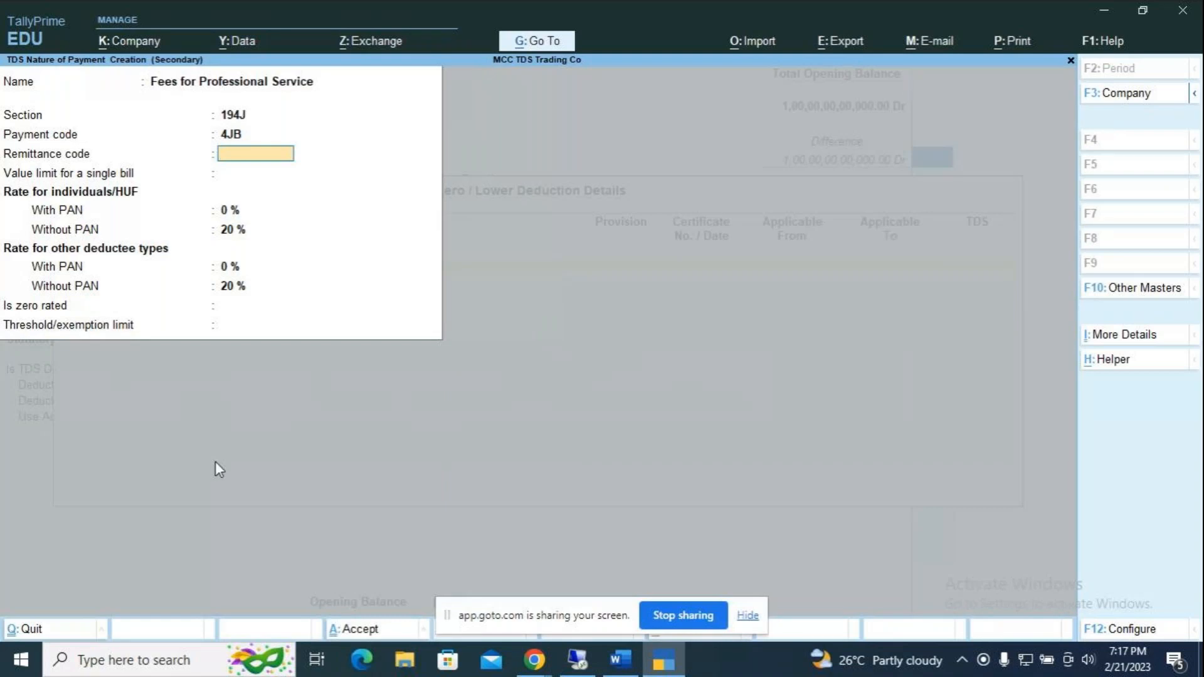
Step: Set 10% rate with PAN, keep 20% without PAN, leave threshold blank, and save
{"action": "key", "text": "Return"}
{"action": "type", "text": "10"}
{"action": "key", "text": "Return"}
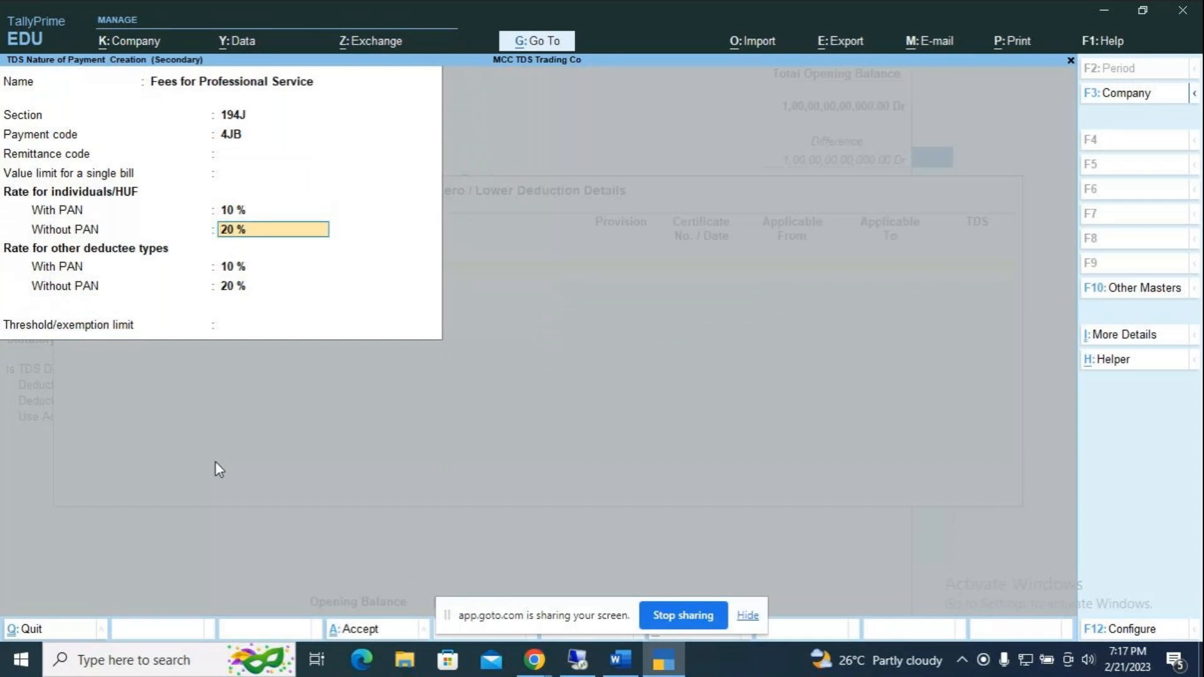
{"action": "key", "text": "Return"}
{"action": "key", "text": "Return"}
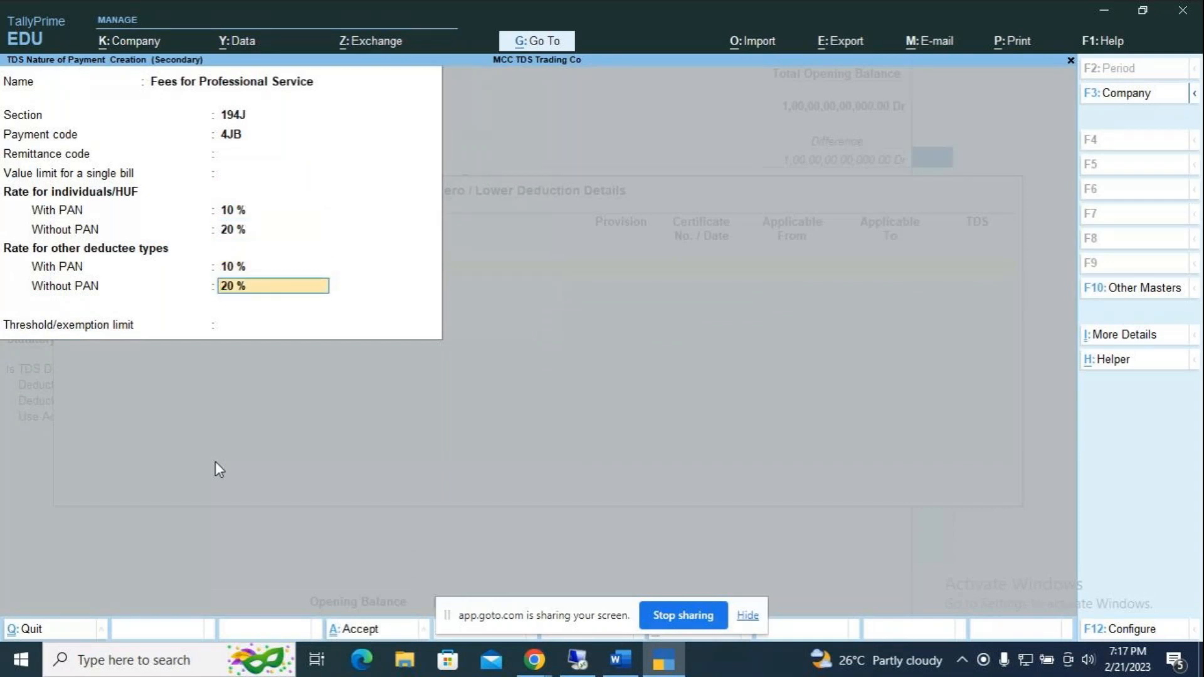
{"action": "key", "text": "Return"}
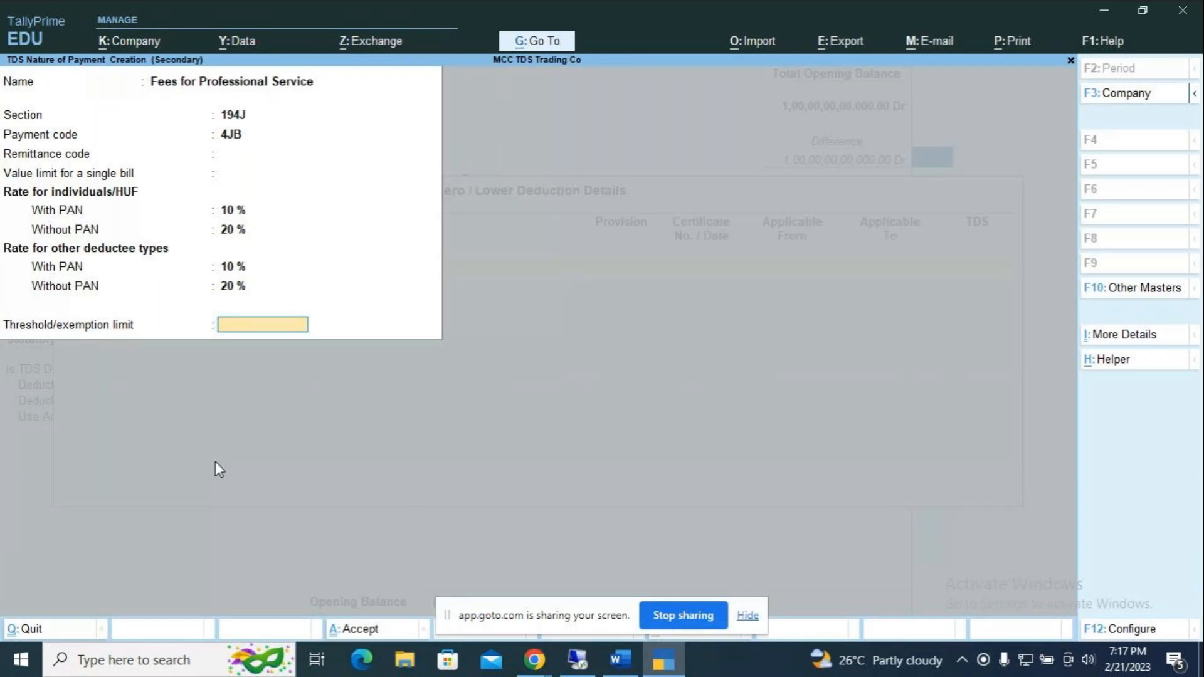
{"action": "type", "text": "3"}
{"action": "key", "text": "BackSpace"}
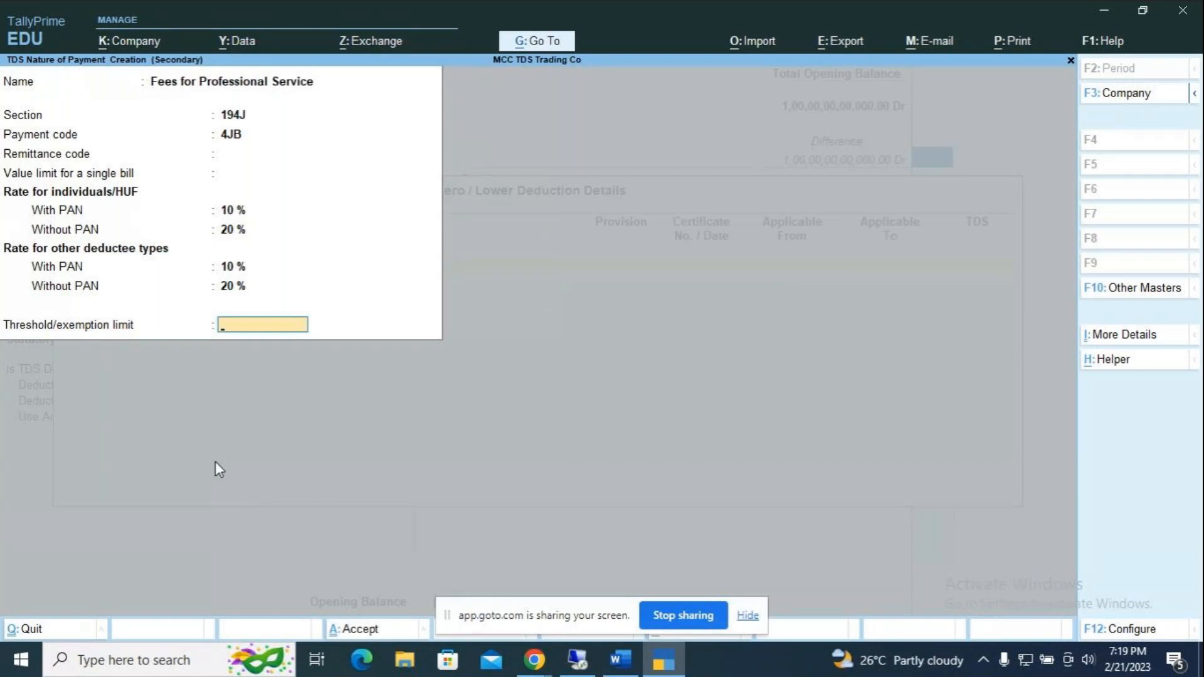
{"action": "key", "text": "Return"}
{"action": "key", "text": "Return"}
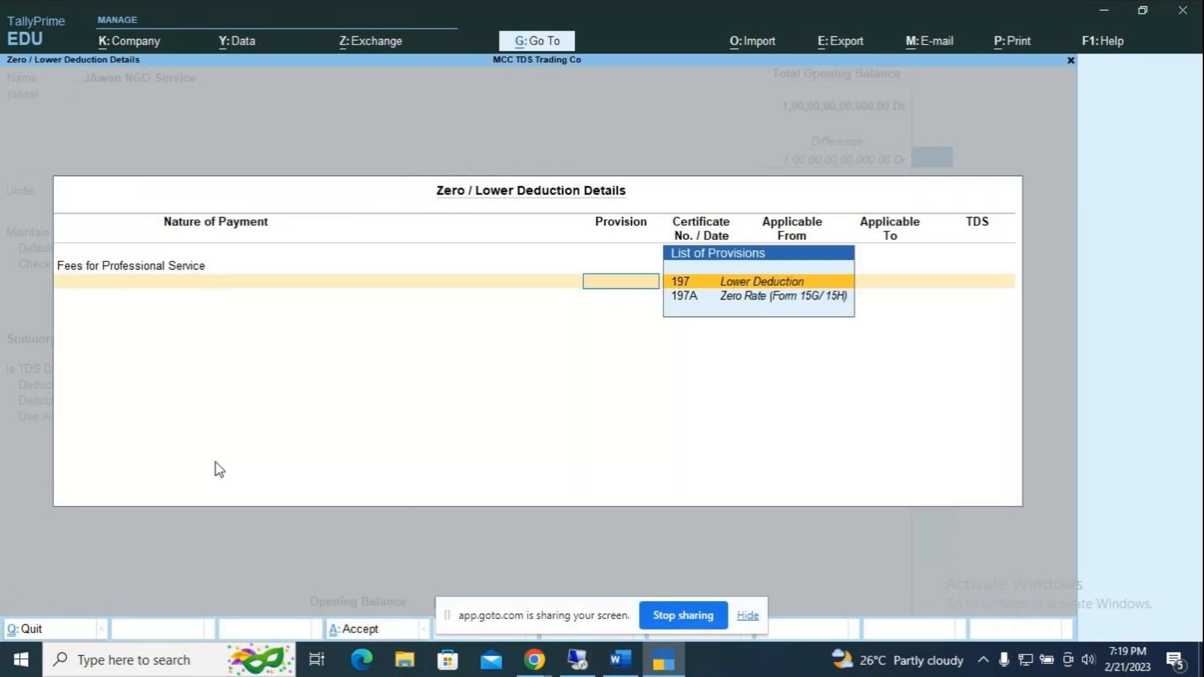
Step: Enter section 197 certificate KABLR1459/22-23, valid 1-4-2022 to 31-3-2023, with 4% TDS
{"action": "key", "text": "Return"}
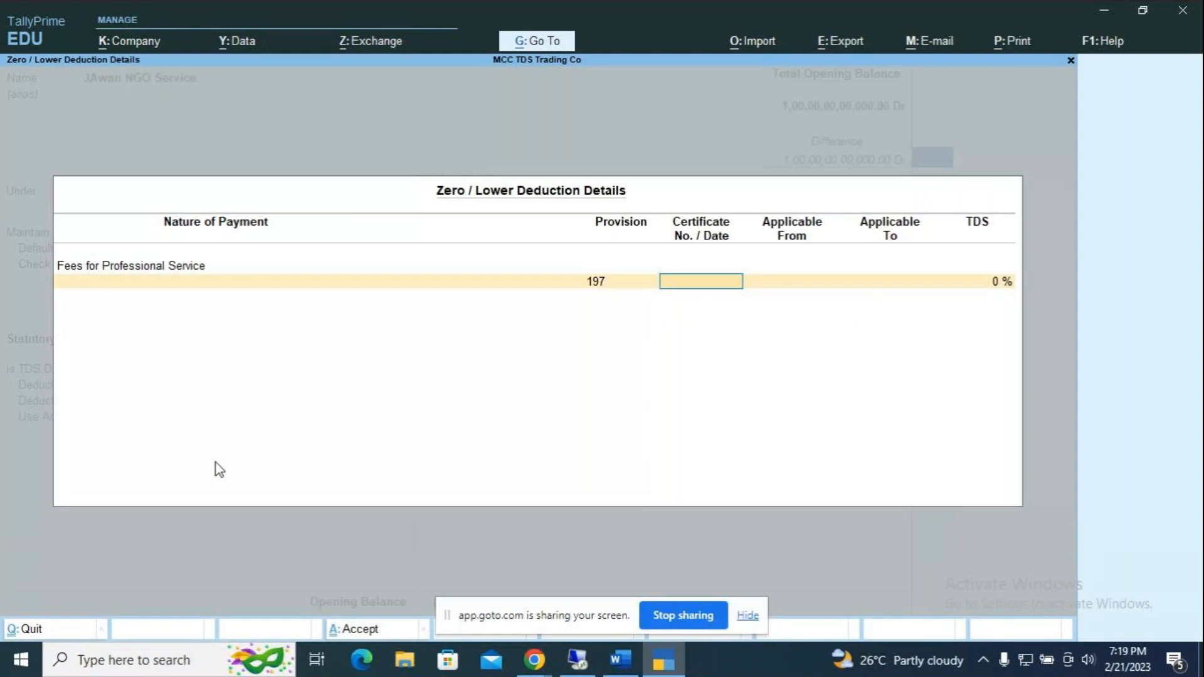
{"action": "type", "text": "KABLR1459/22-23"}
{"action": "key", "text": "Return"}
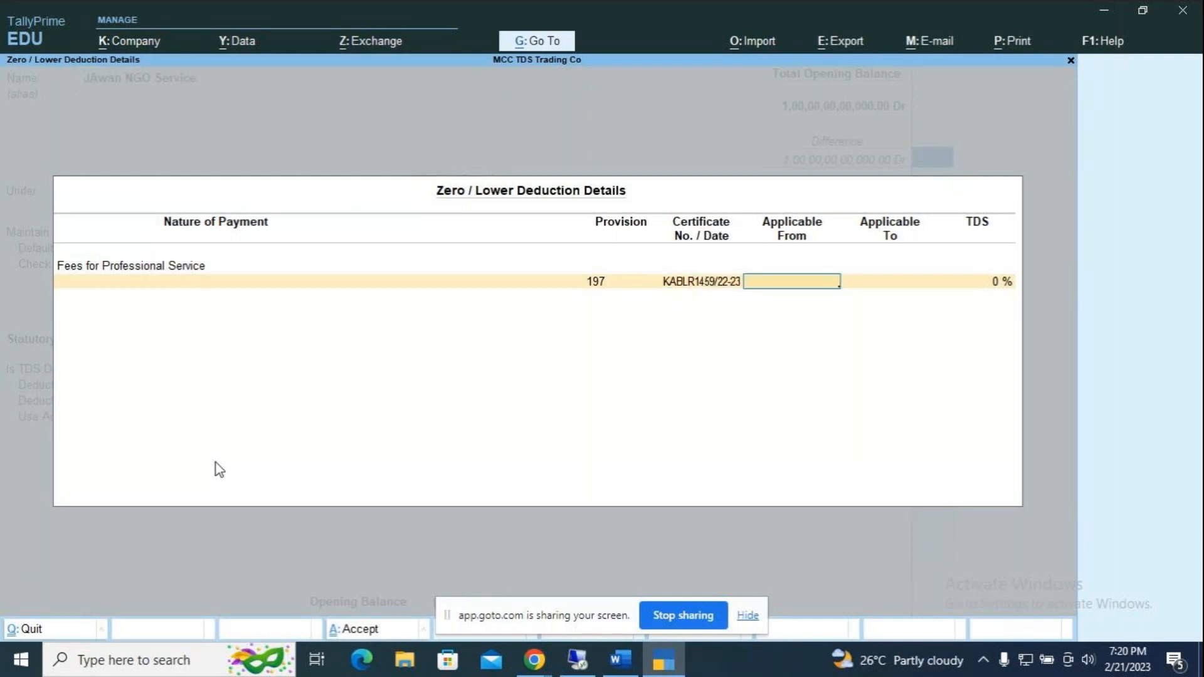
{"action": "type", "text": "1.4.2022"}
{"action": "key", "text": "Return"}
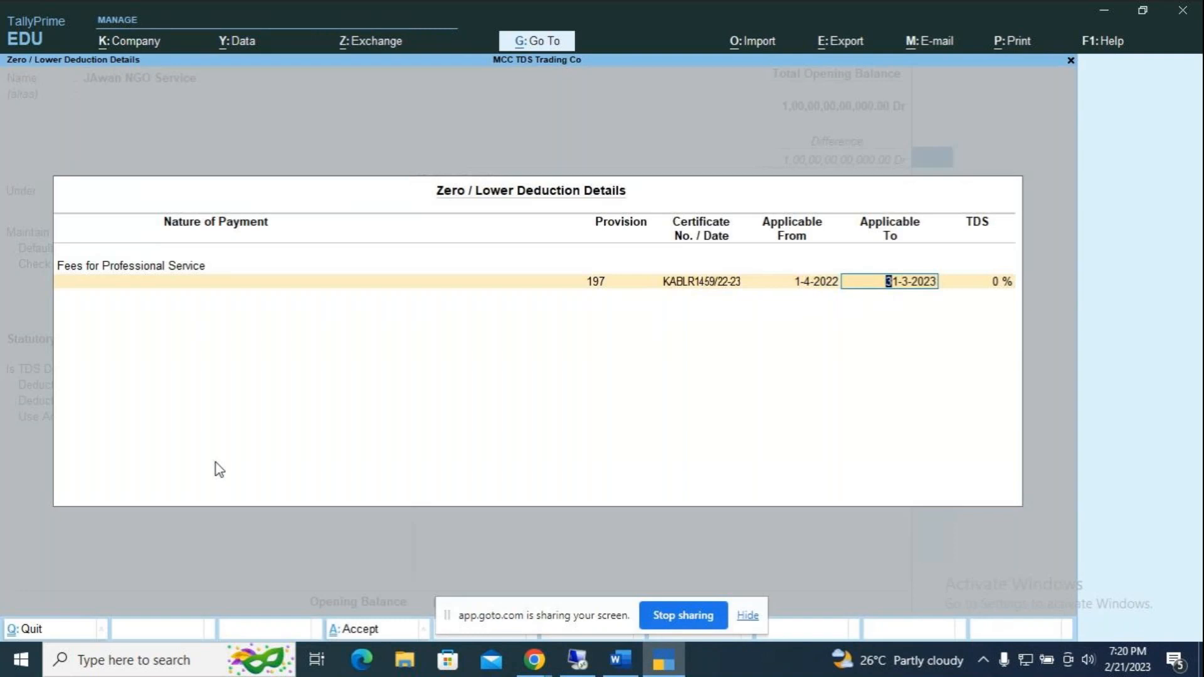
{"action": "key", "text": "Return"}
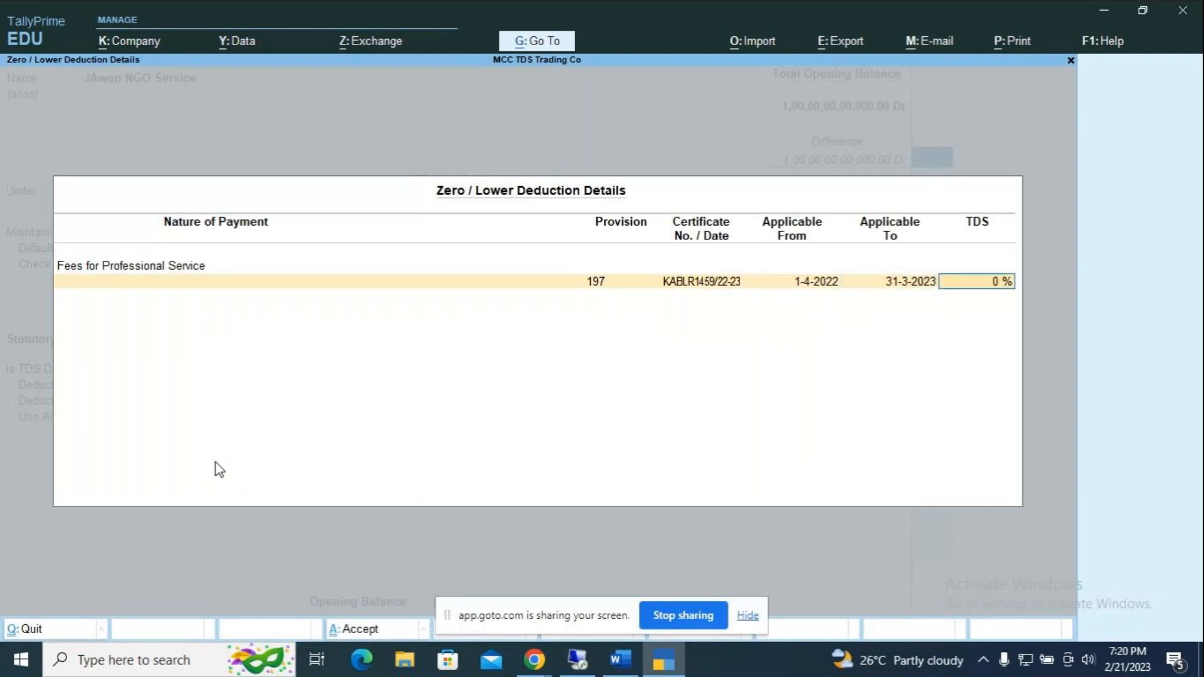
{"action": "type", "text": "4"}
{"action": "key", "text": "Return"}
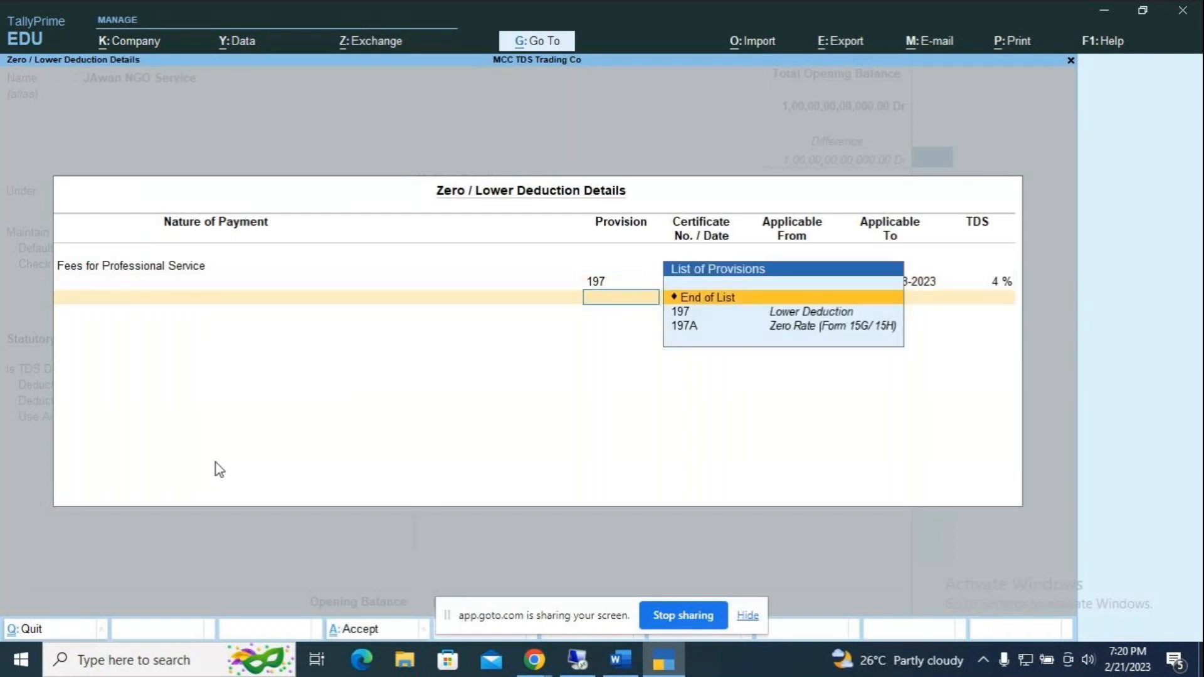
{"action": "key", "text": "Return"}
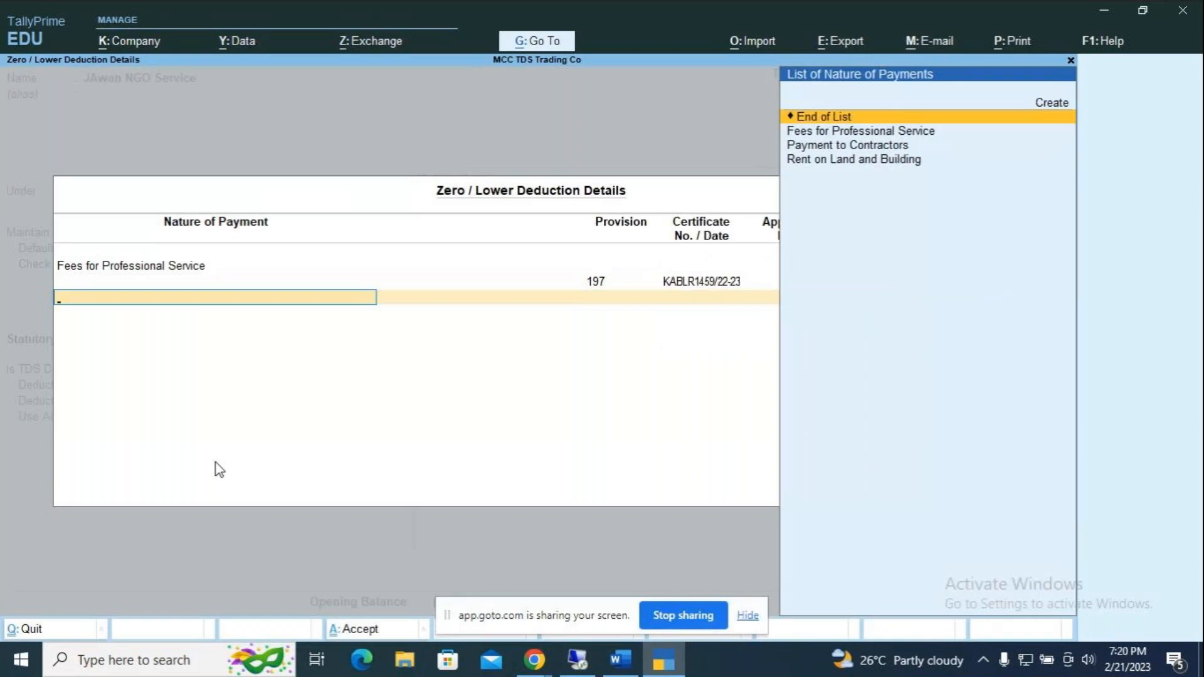
Step: Set Use Advanced TDS Entries to Yes, keeping the 4% Fees for Professional Service deduction row
{"action": "key", "text": "Return"}
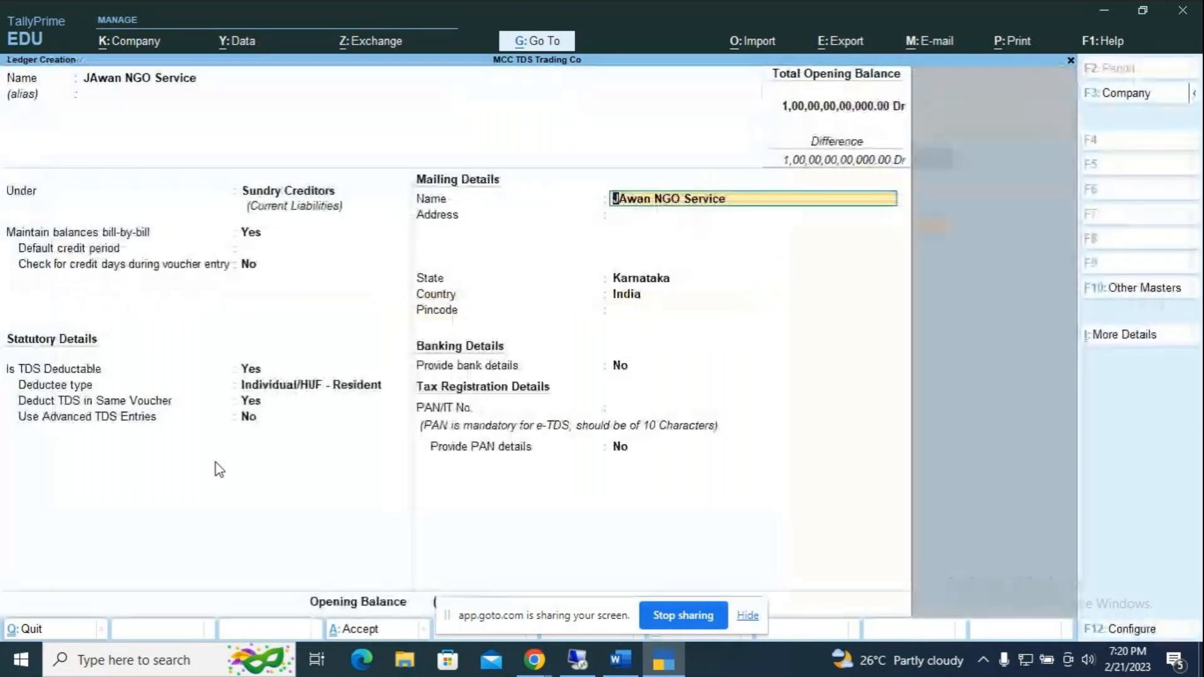
{"action": "key", "text": "Return"}
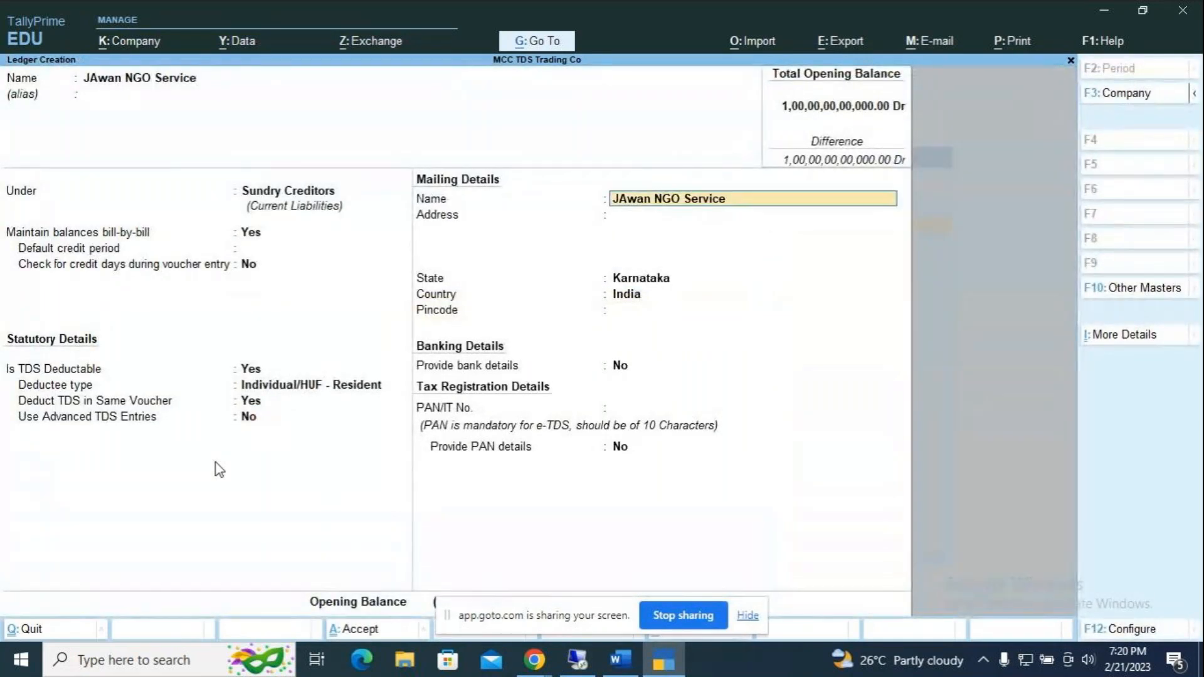
{"action": "key", "text": "BackSpace"}
{"action": "key", "text": "y"}
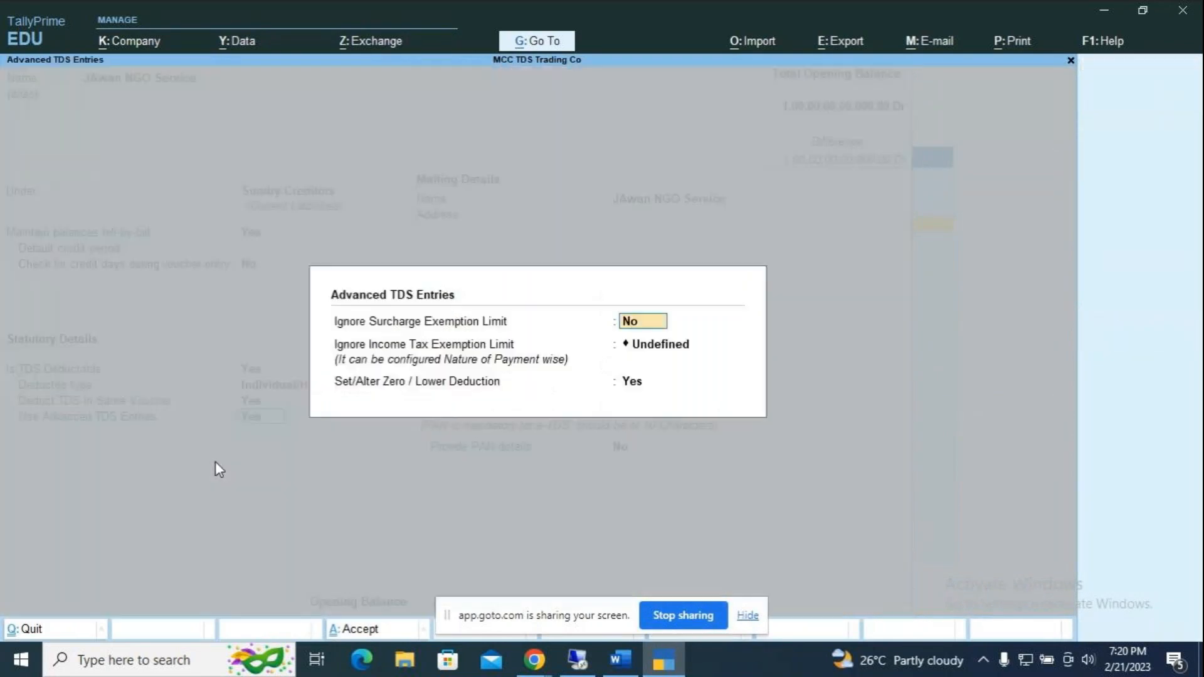
{"action": "key", "text": "Return"}
{"action": "key", "text": "Return"}
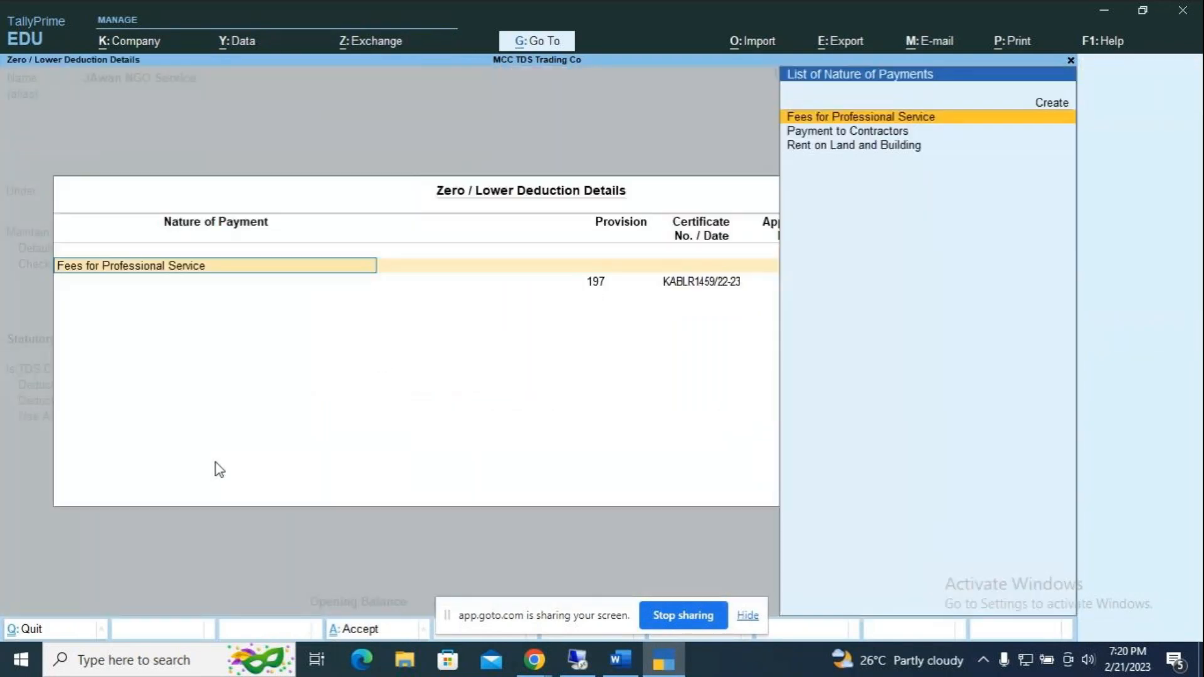
{"action": "key", "text": "Return"}
{"action": "key", "text": "Return"}
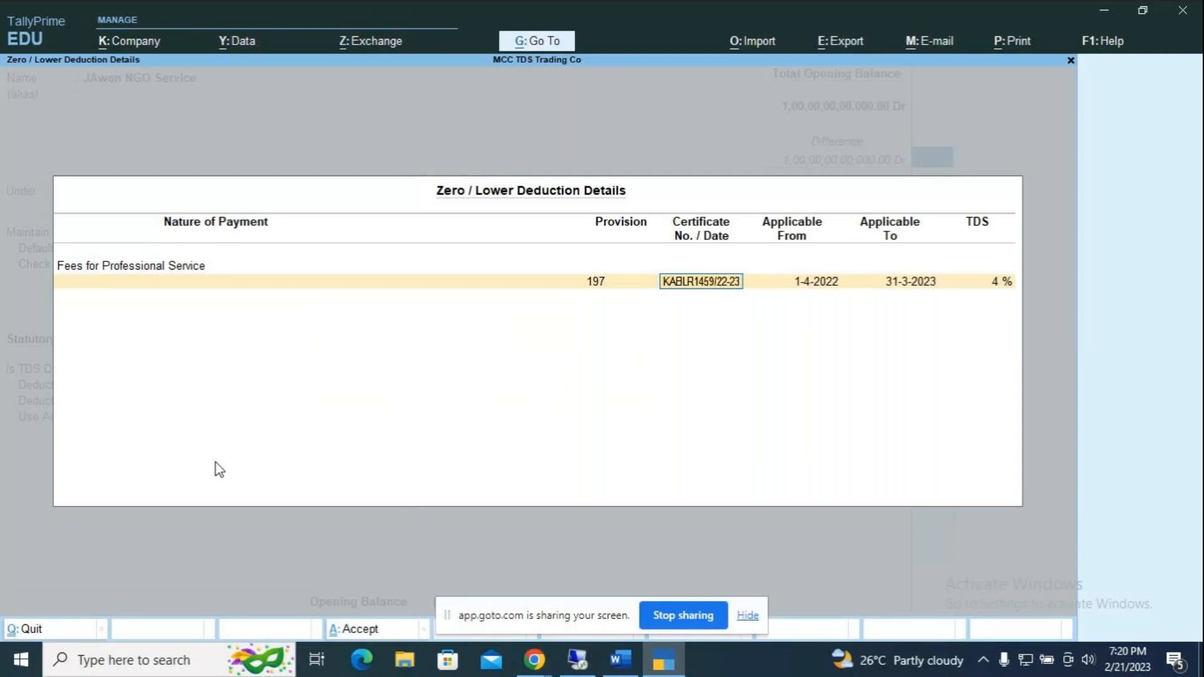
{"action": "key", "text": "Return"}
{"action": "key", "text": "Return"}
{"action": "key", "text": "Return"}
{"action": "key", "text": "Return"}
{"action": "key", "text": "Return"}
{"action": "key", "text": "Return"}
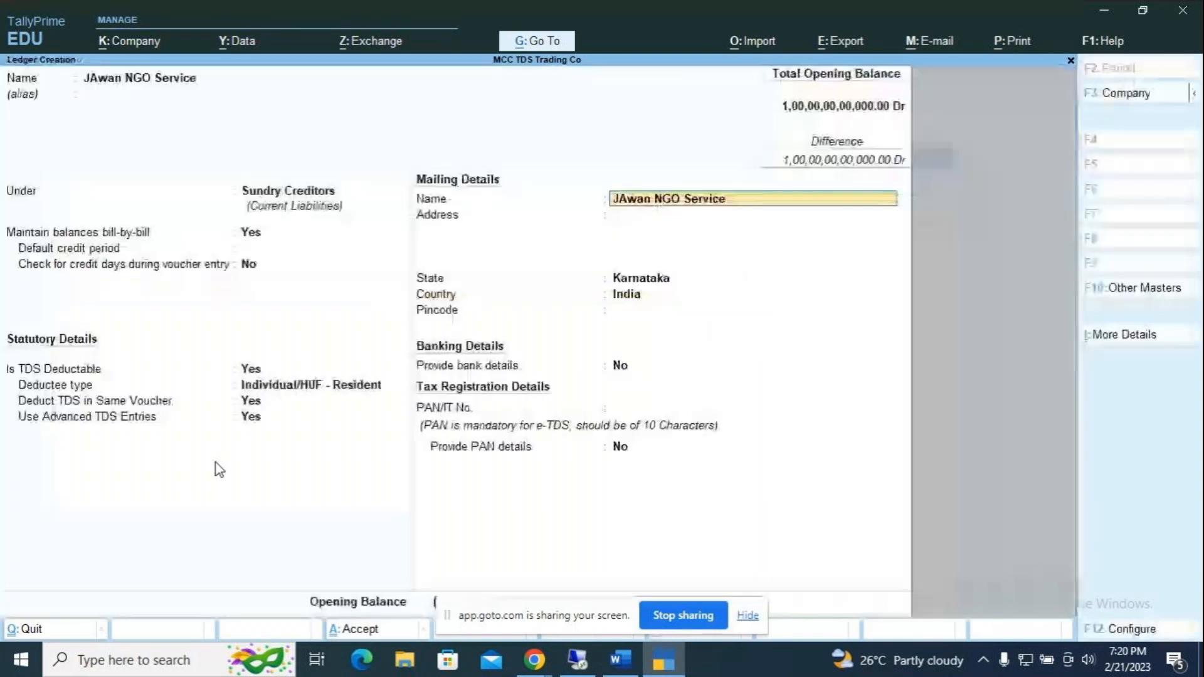
{"action": "key", "text": "Return"}
{"action": "key", "text": "Return"}
{"action": "key", "text": "Return"}
{"action": "key", "text": "Return"}
{"action": "key", "text": "Return"}
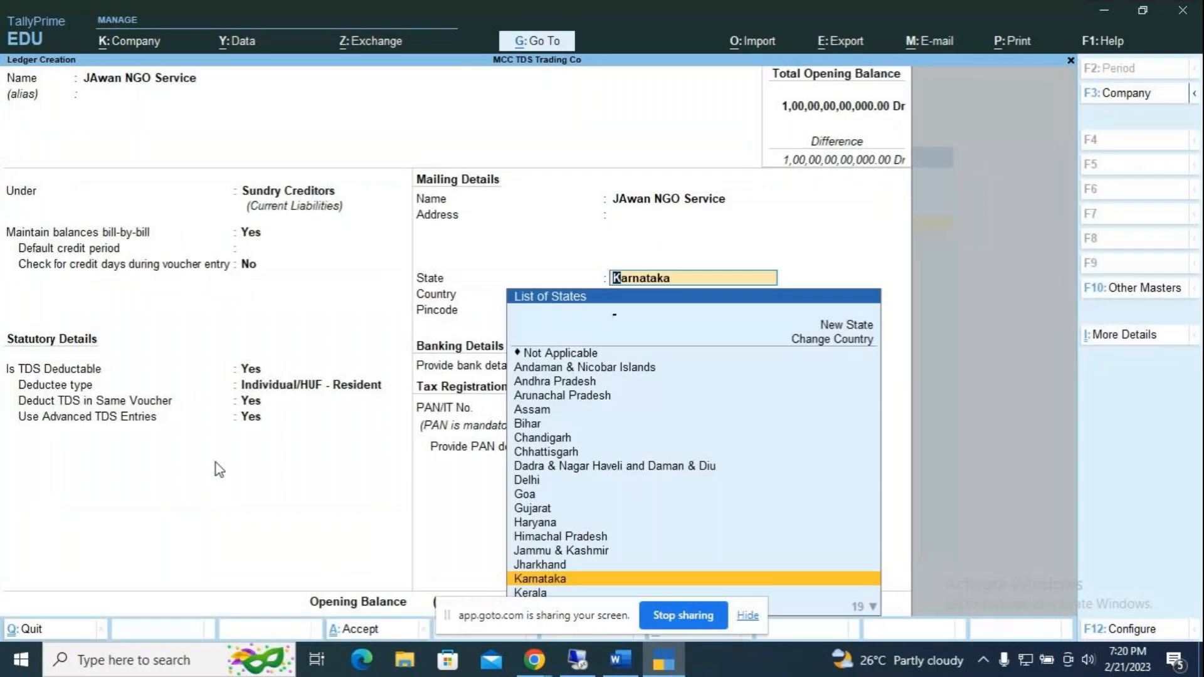
Step: Review the Ledger: Jawan NGO Service section in the Word assignment, then return to TallyPrime
{"action": "key", "text": "alt+Tab"}
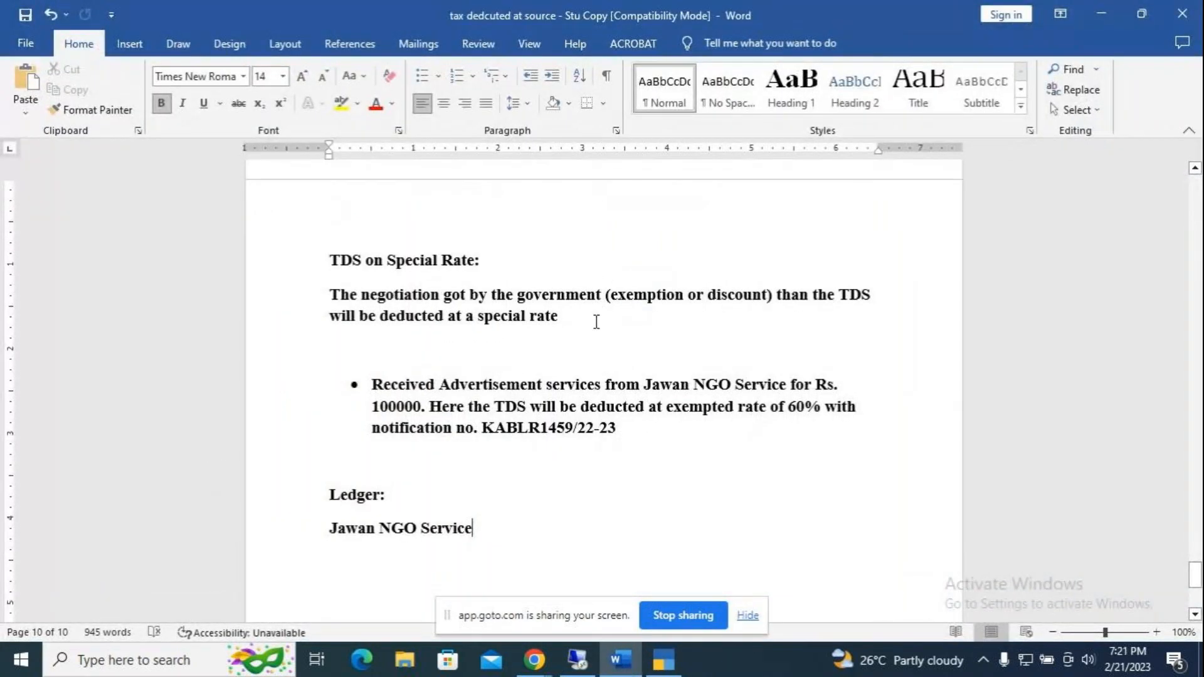
{"action": "scroll", "coordinate": [596, 323], "scroll_direction": "up", "scroll_amount": 4}
{"action": "scroll", "coordinate": [595, 322], "scroll_direction": "down", "scroll_amount": 4}
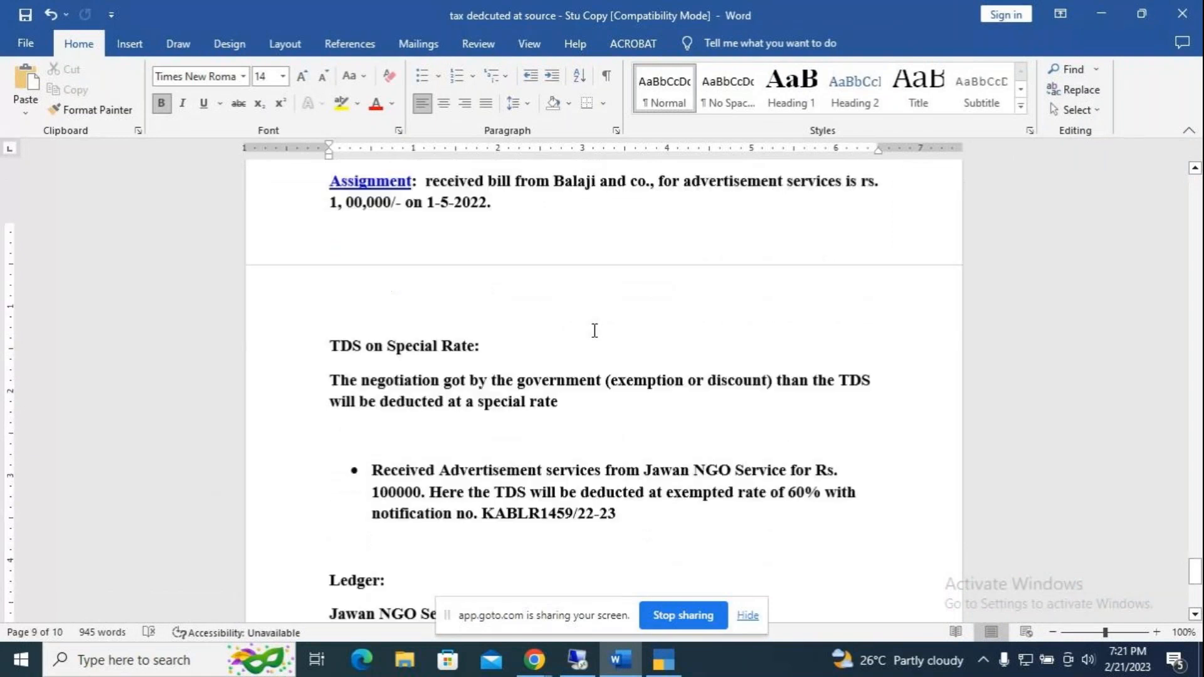
{"action": "key", "text": "alt+Tab"}
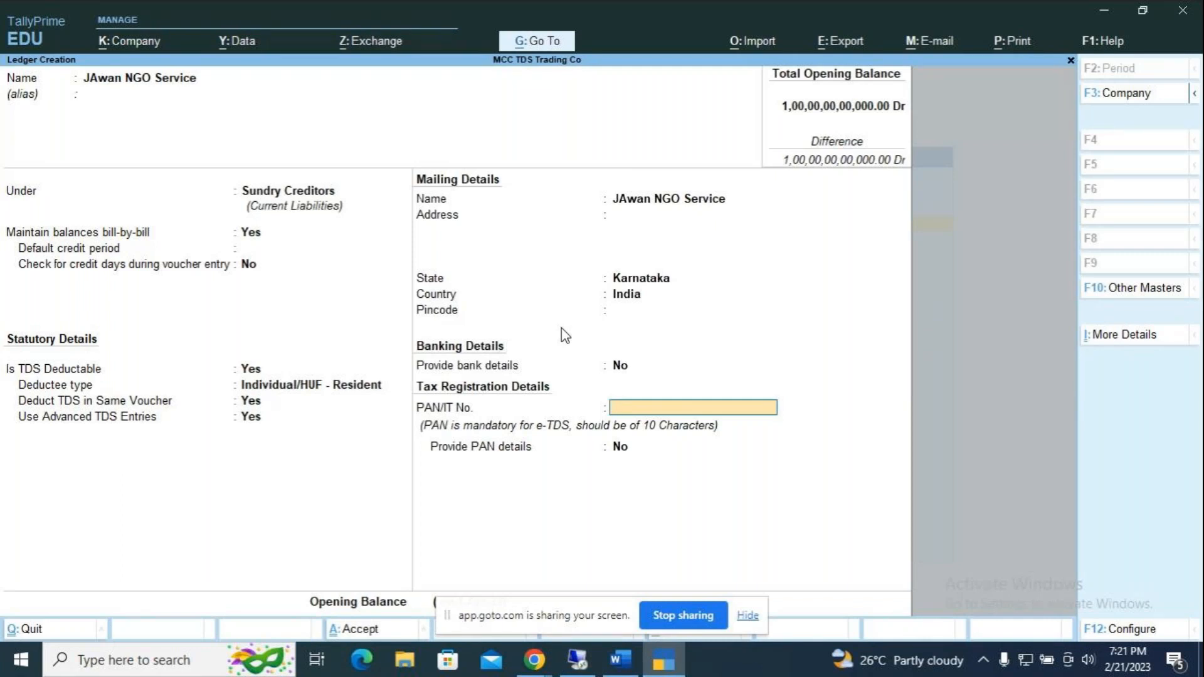
Step: Fill in the ledger's PAN, fixing a mistyped digit, and save the JAwan NGO Service ledger
{"action": "type", "text": "ASDFG1987P"}
{"action": "key", "text": "Return"}
{"action": "key", "text": "Return"}
{"action": "key", "text": "Return"}
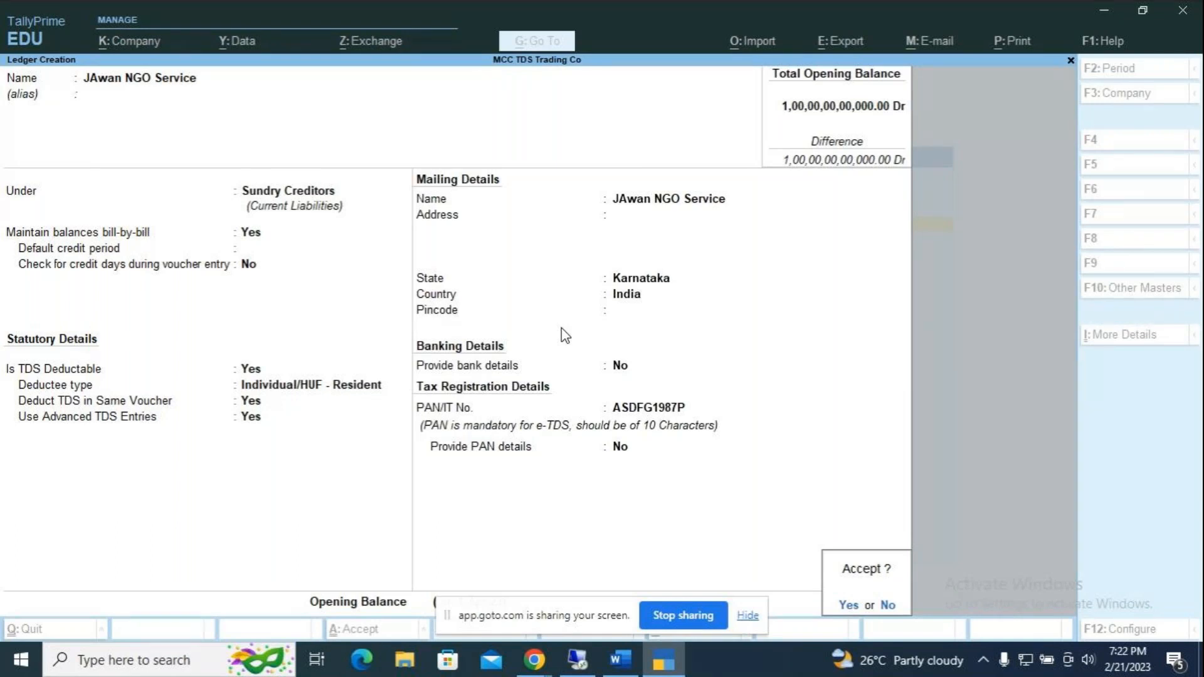
{"action": "key", "text": "Return"}
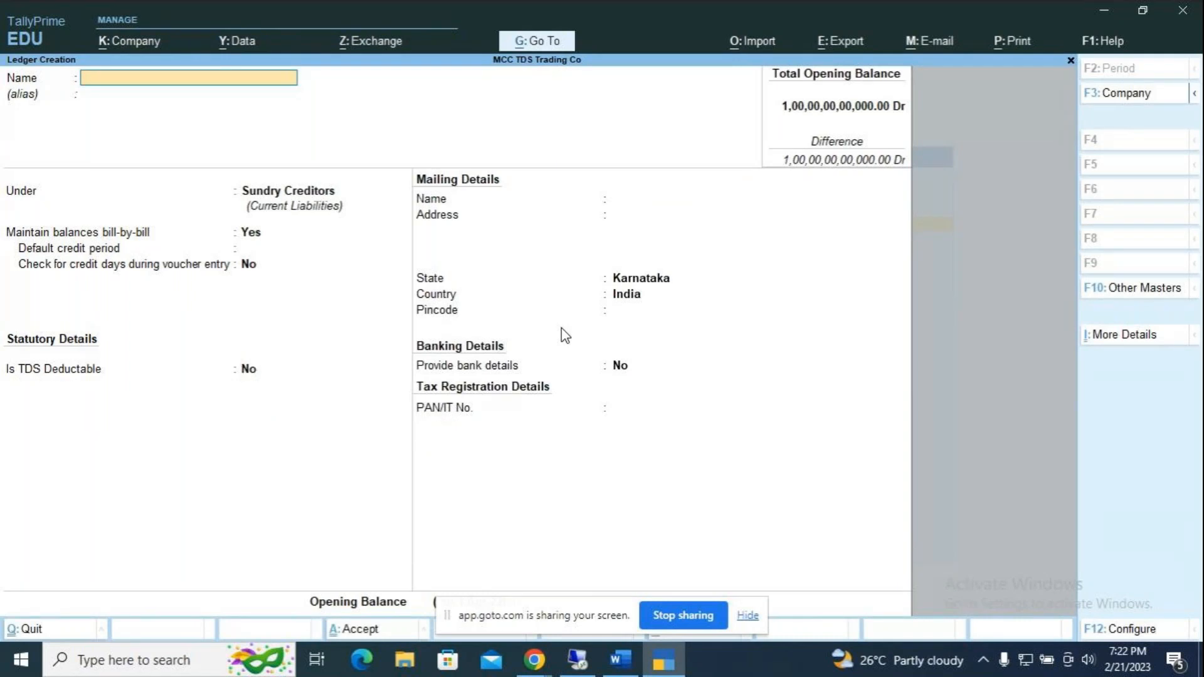
Step: Name the new ledger Advertisement Services under Indirect Expenses with type Not Applicable
{"action": "type", "text": "Advertisement Services"}
{"action": "key", "text": "Return"}
{"action": "key", "text": "Return"}
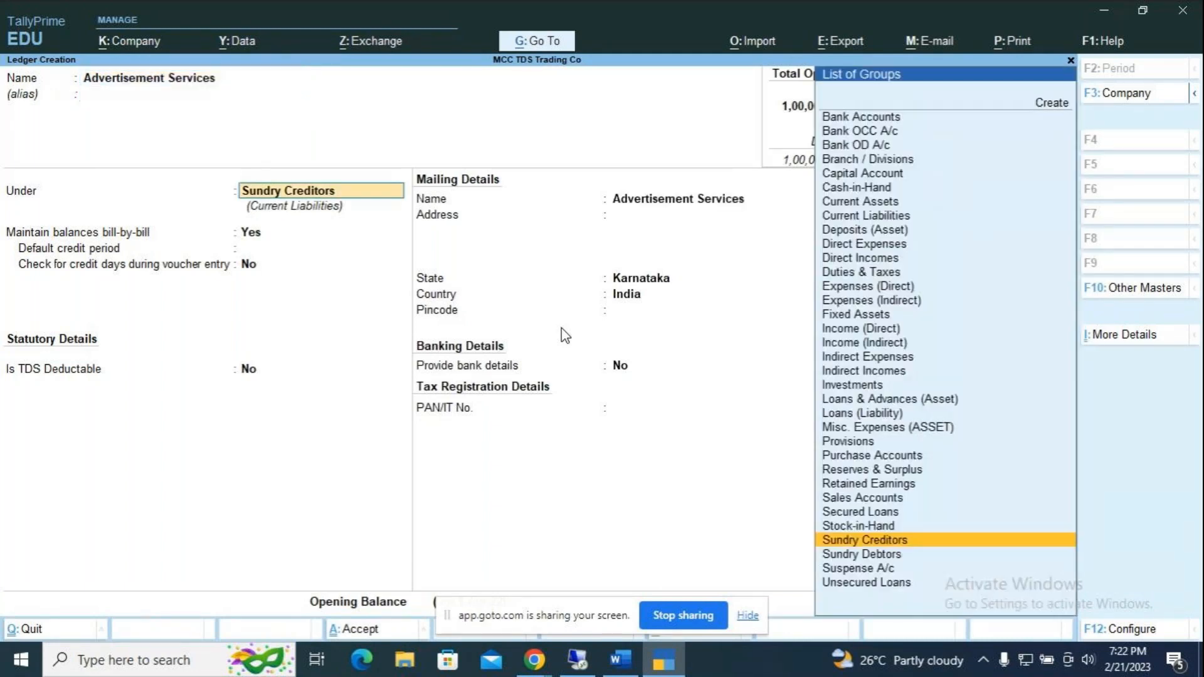
{"action": "type", "text": "Ind"}
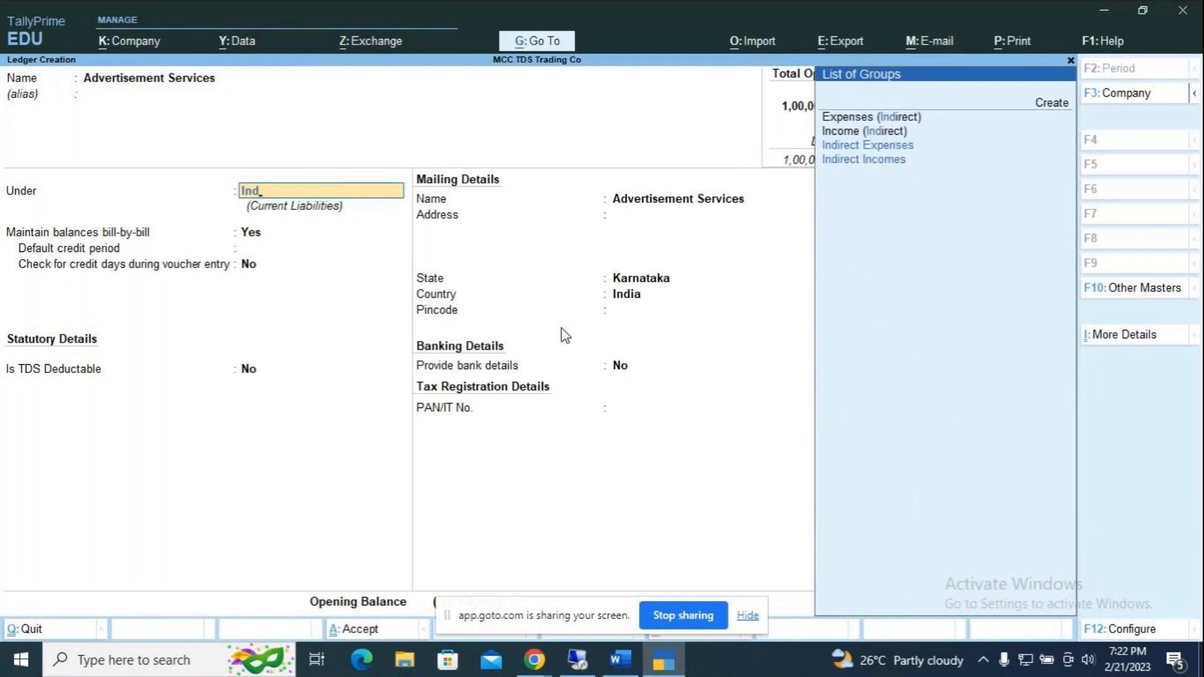
{"action": "key", "text": "Return"}
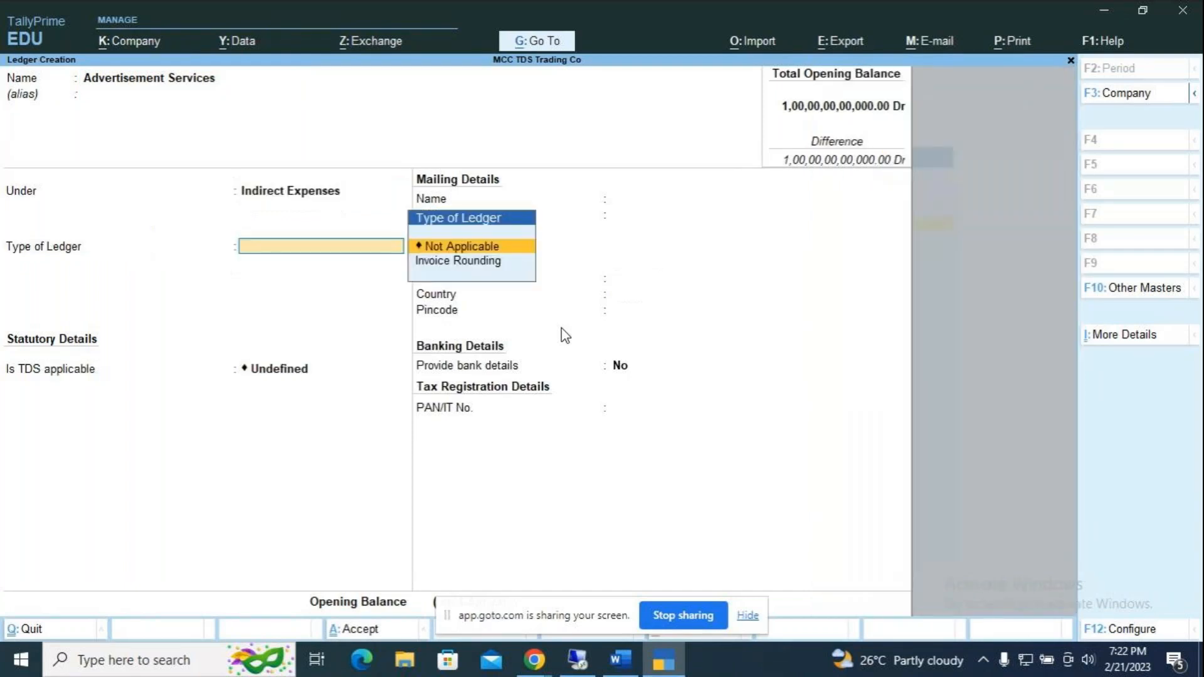
{"action": "key", "text": "Return"}
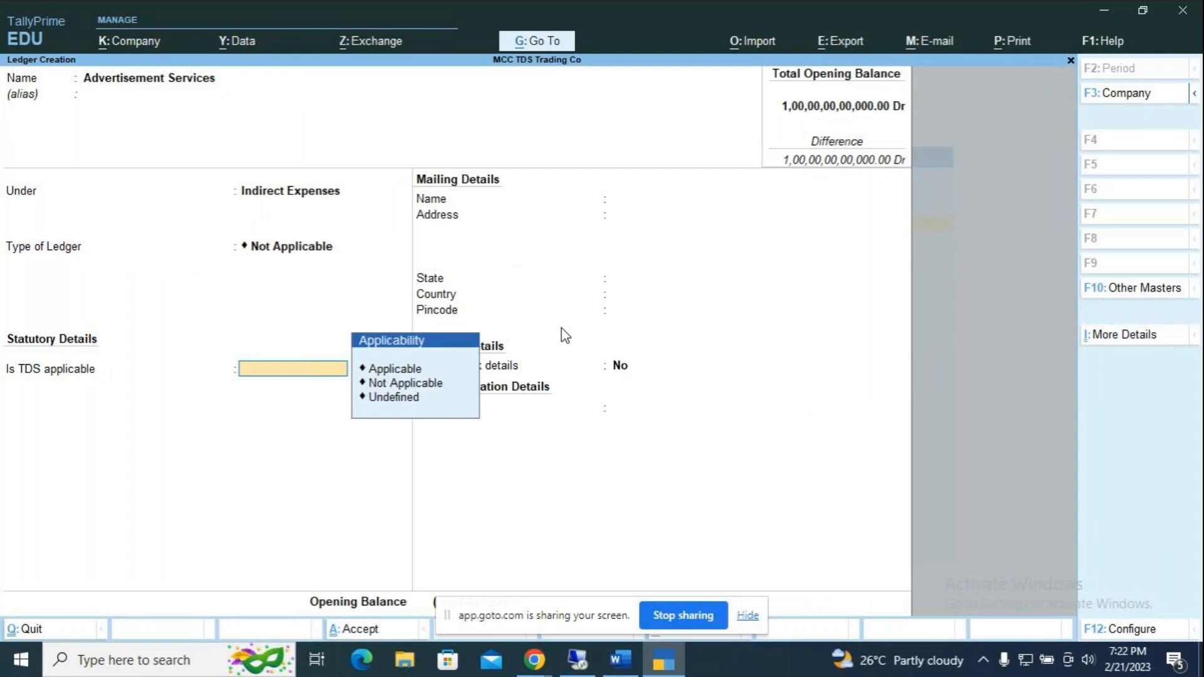
Step: Make TDS applicable with nature Fees for Professional Service and save the ledger
{"action": "key", "text": "Up"}
{"action": "key", "text": "Up"}
{"action": "key", "text": "Return"}
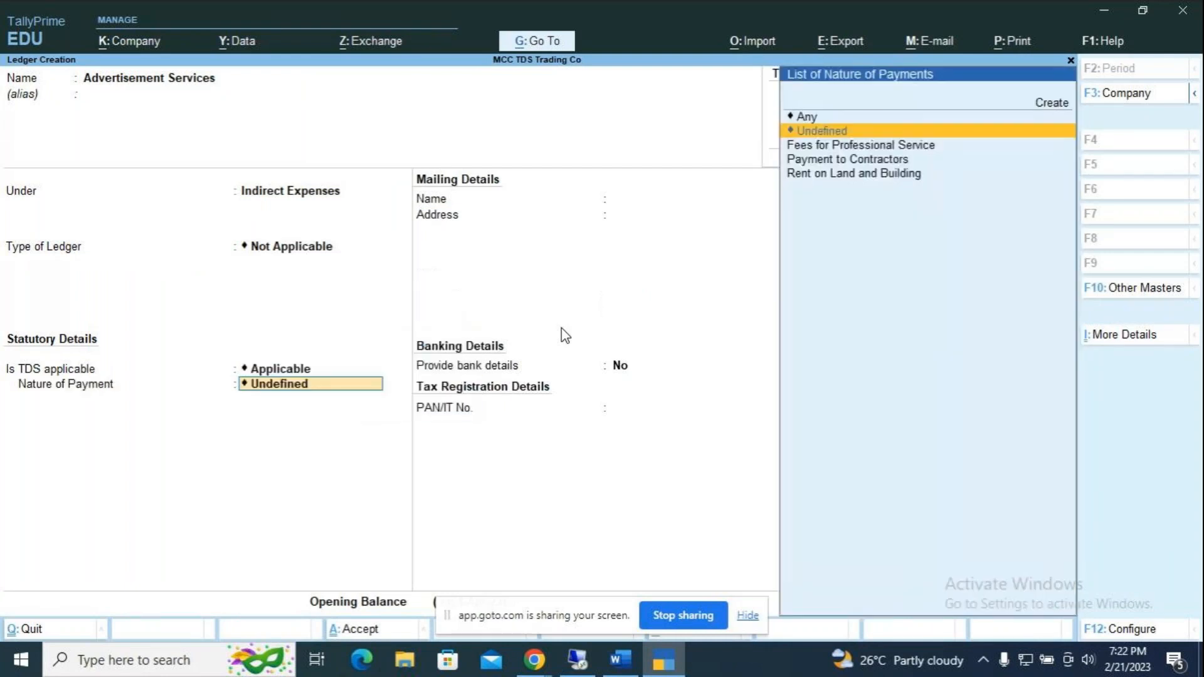
{"action": "key", "text": "Down"}
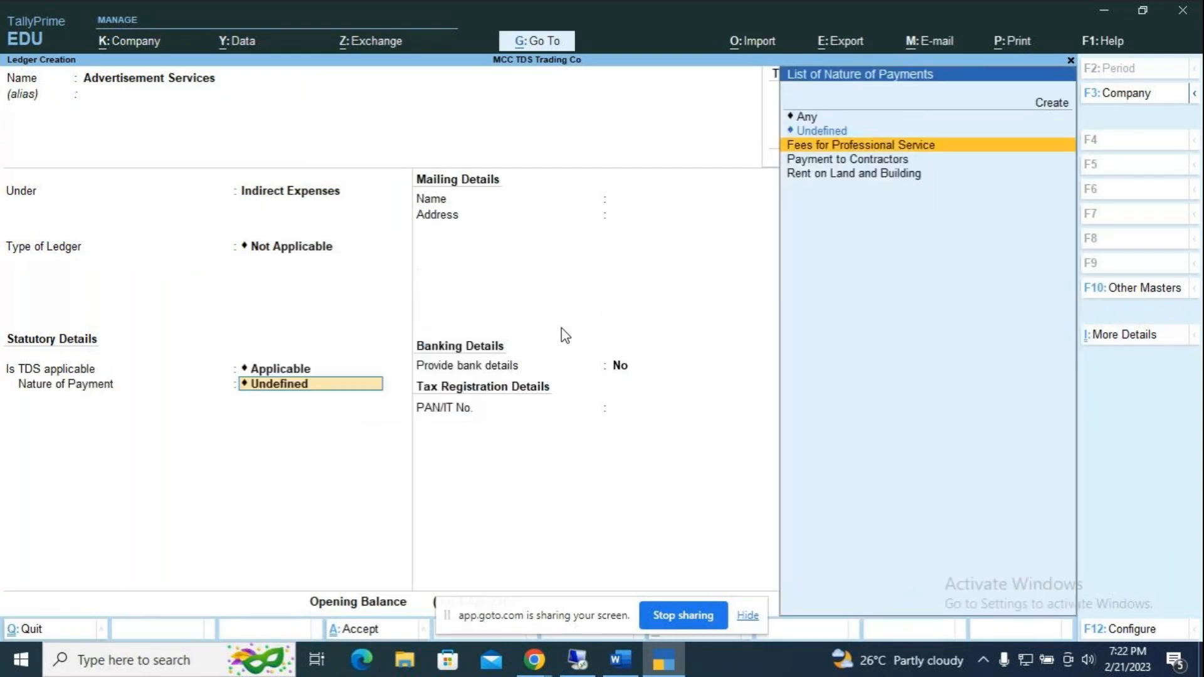
{"action": "key", "text": "Return"}
{"action": "key", "text": "Return"}
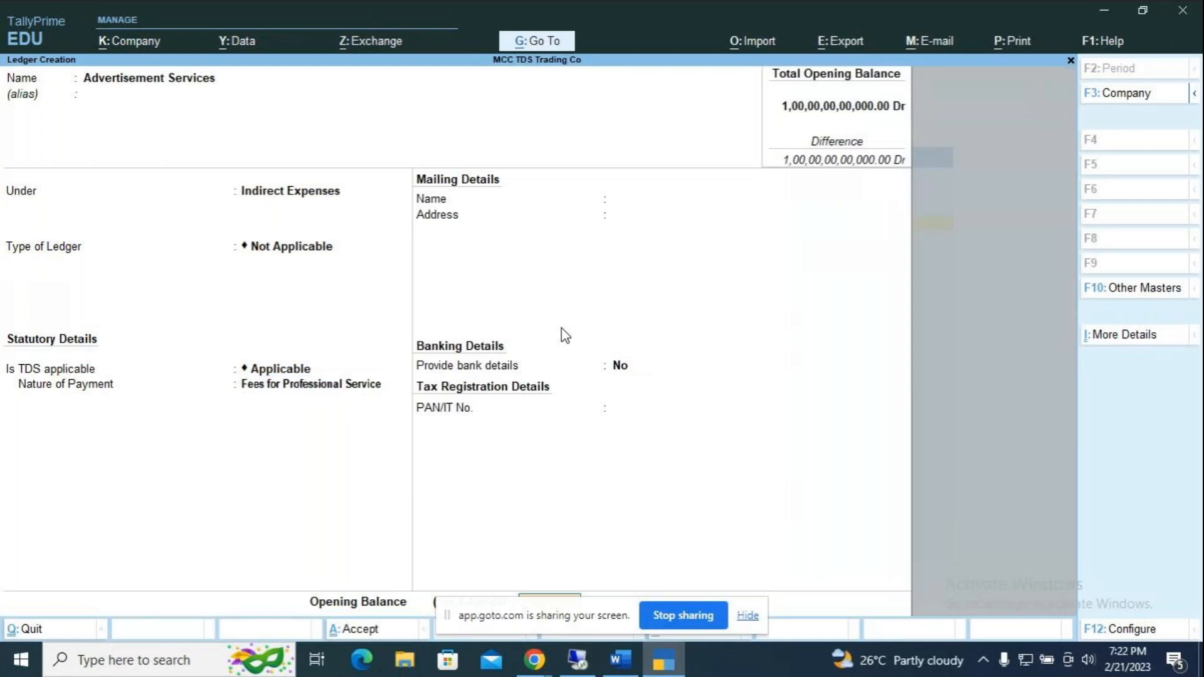
{"action": "key", "text": "Return"}
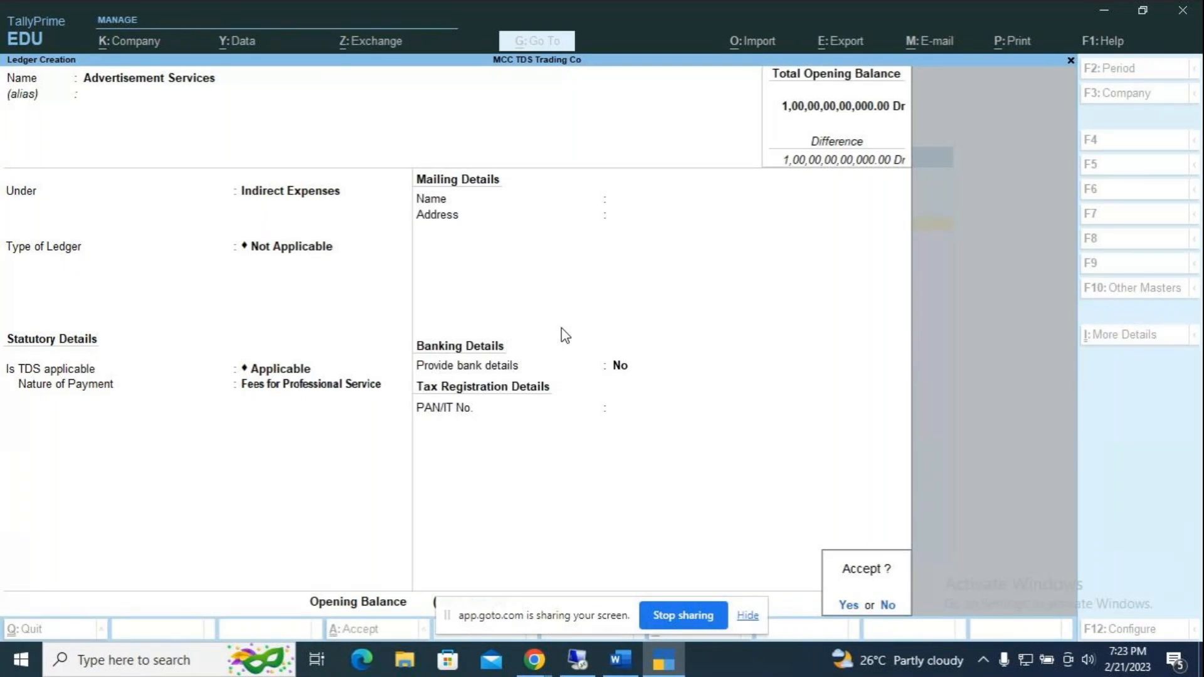
{"action": "key", "text": "Return"}
Step: Leave ledger creation and start a Purchase voucher dated 1-Jun-22
{"action": "key", "text": "Escape"}
{"action": "key", "text": "Return"}
{"action": "key", "text": "Down"}
{"action": "key", "text": "Down"}
{"action": "key", "text": "Down"}
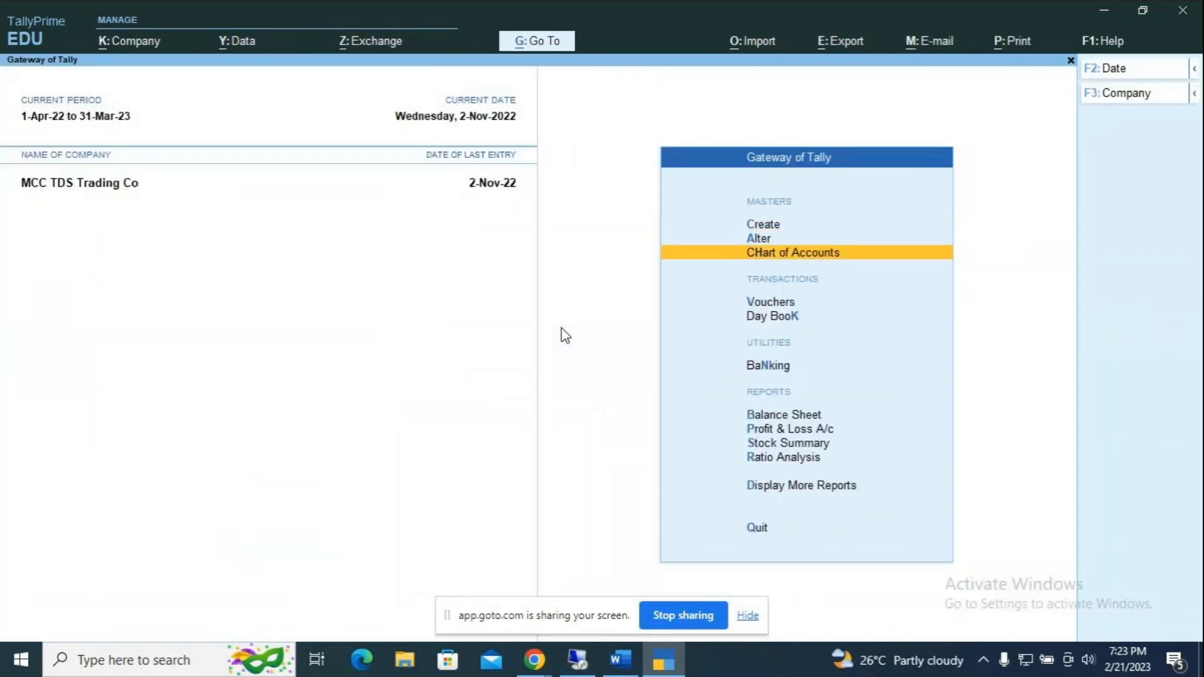
{"action": "key", "text": "Return"}
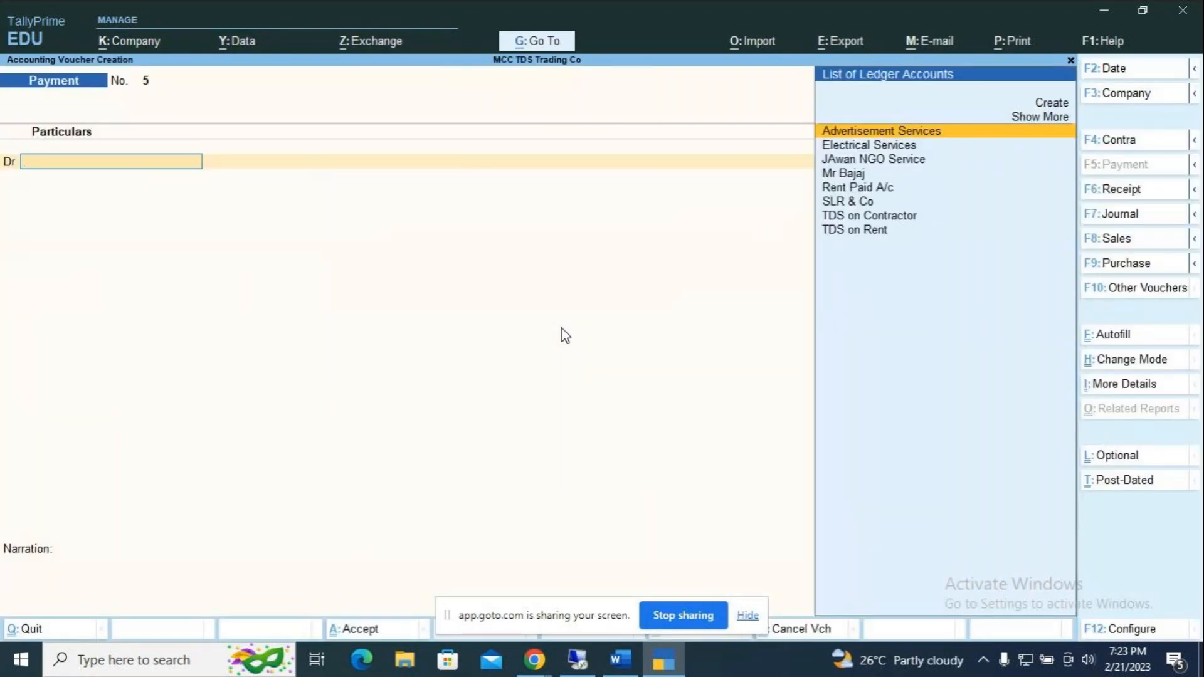
{"action": "key", "text": "F9"}
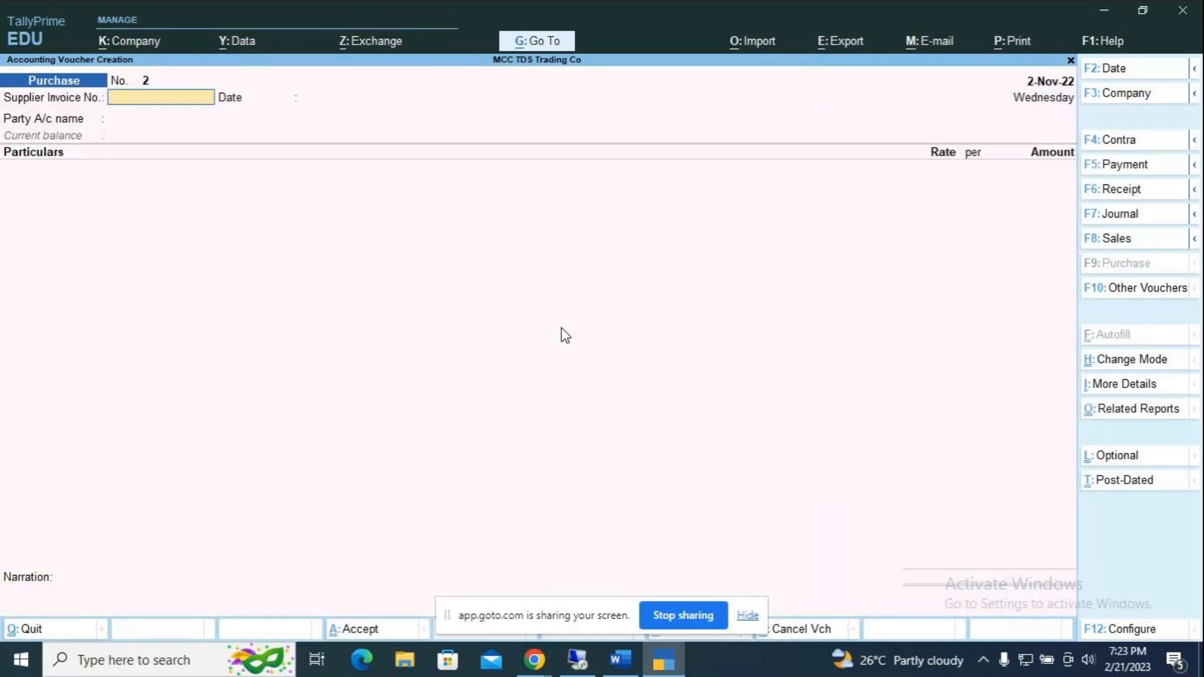
{"action": "key", "text": "F2"}
{"action": "type", "text": "1.6"}
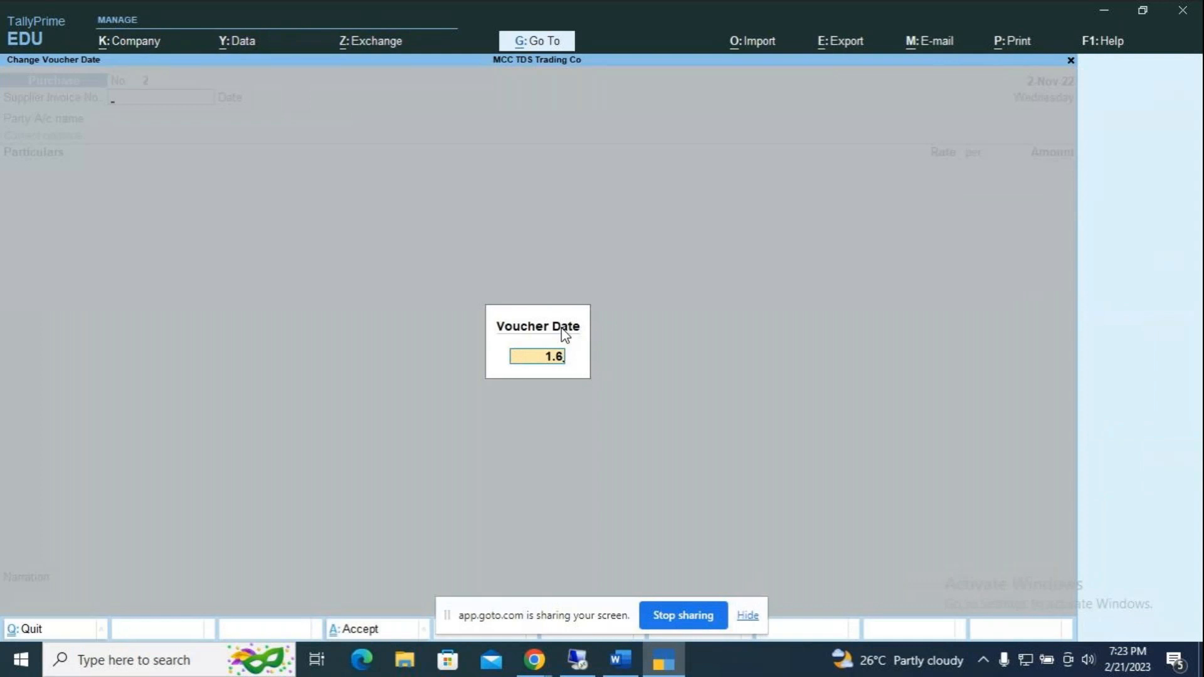
{"action": "key", "text": "Return"}
{"action": "key", "text": "Return"}
{"action": "type", "text": "1.6"}
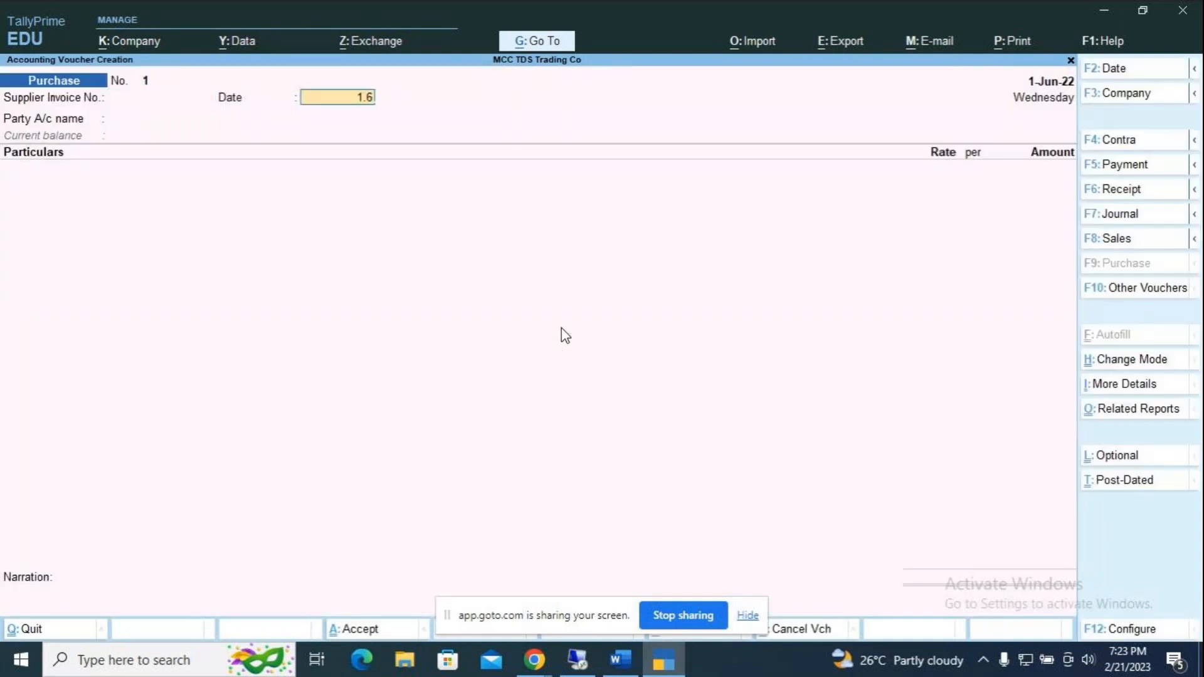
{"action": "key", "text": "Return"}
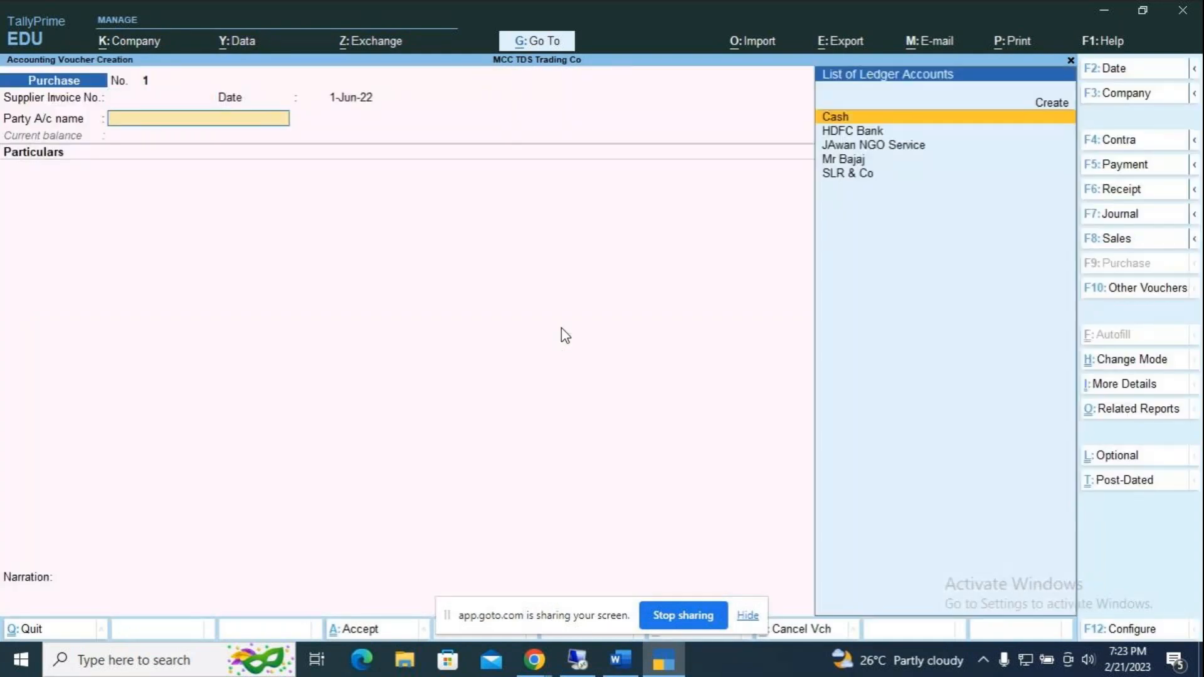
Step: Choose JAwan NGO Service as supplier and add Advertisement Services for 1,00,000
{"action": "key", "text": "Down"}
{"action": "key", "text": "Down"}
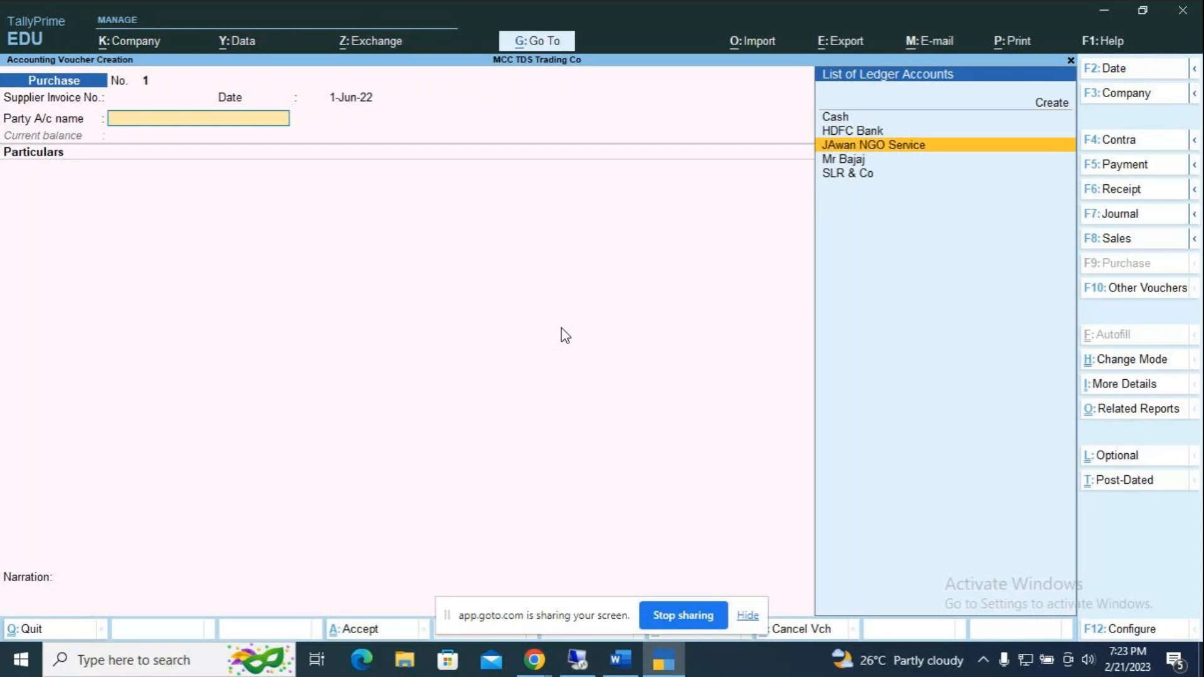
{"action": "key", "text": "Return"}
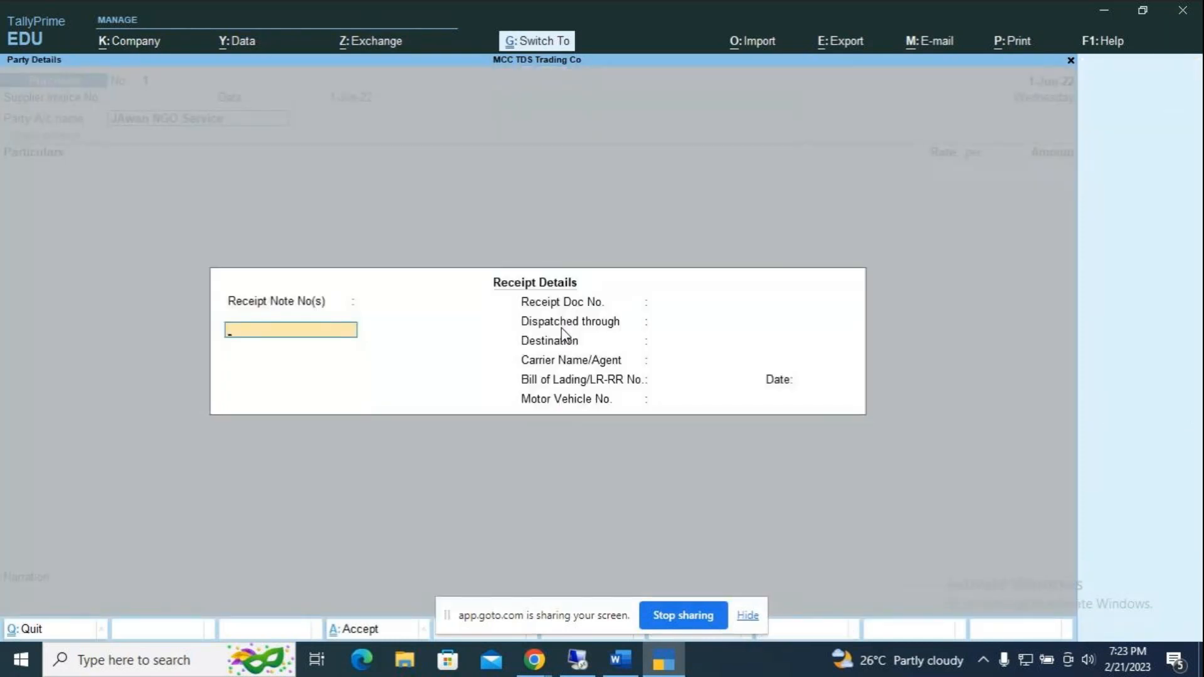
{"action": "key", "text": "ctrl+a"}
{"action": "key", "text": "ctrl+a"}
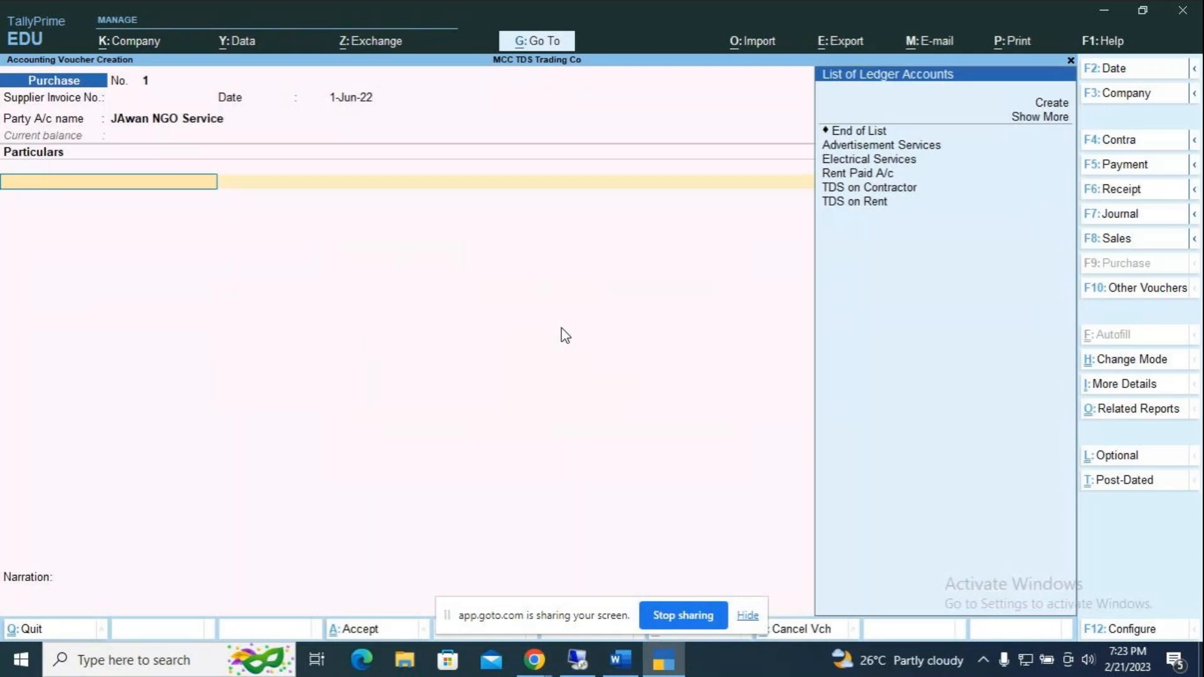
{"action": "key", "text": "Down"}
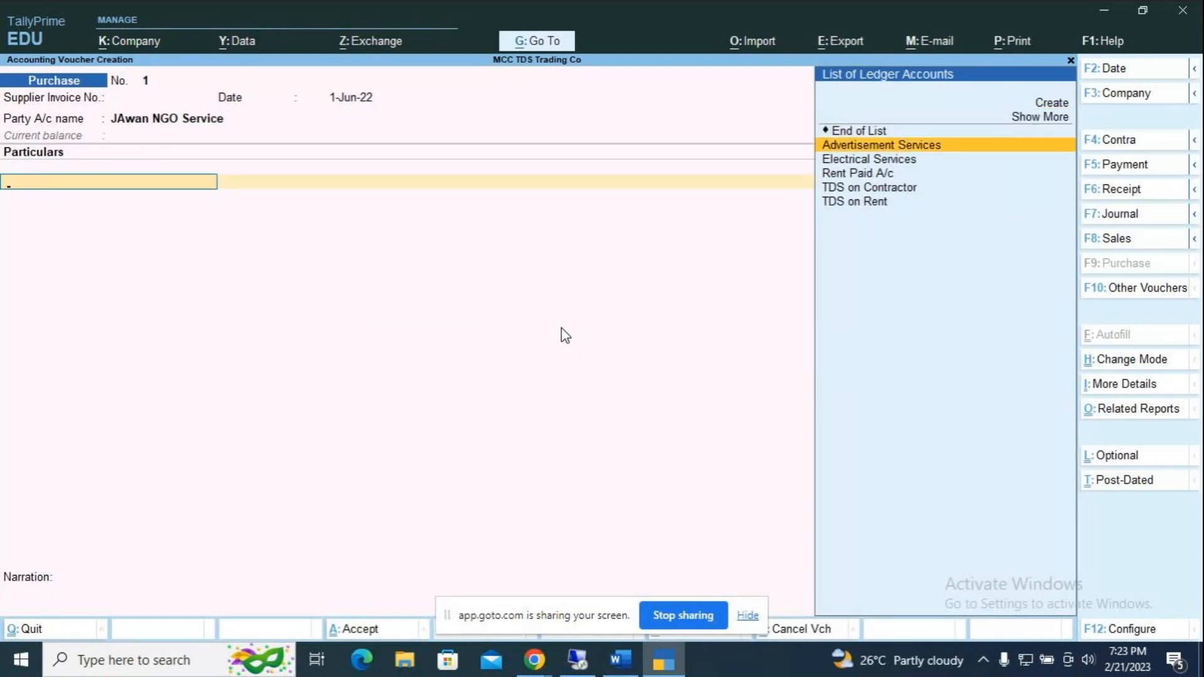
{"action": "key", "text": "Return"}
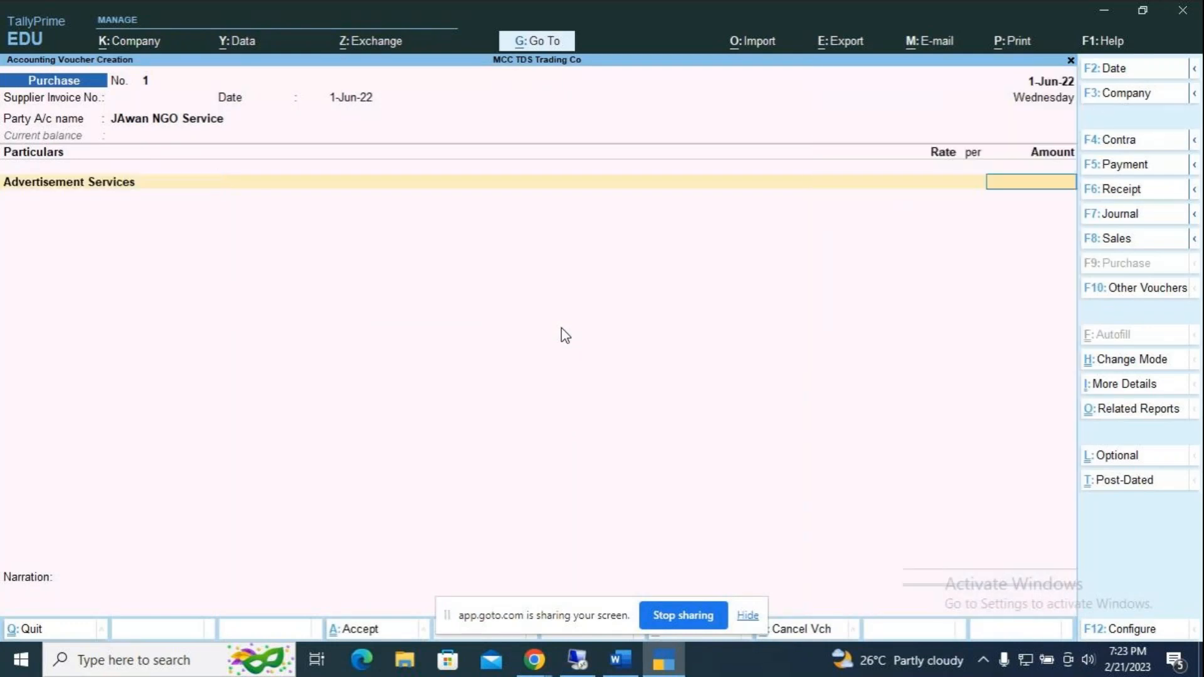
{"action": "type", "text": "1,00,00"}
{"action": "type", "text": "0000"}
{"action": "key", "text": "Return"}
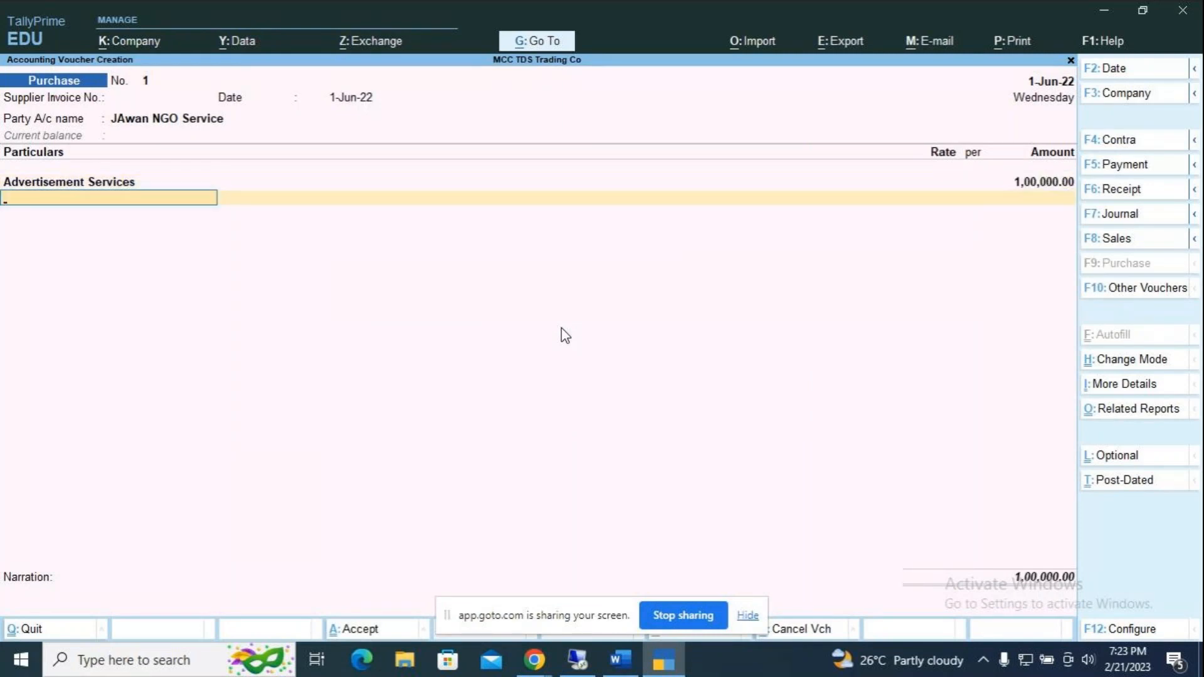
{"action": "key", "text": "Down"}
{"action": "key", "text": "Down"}
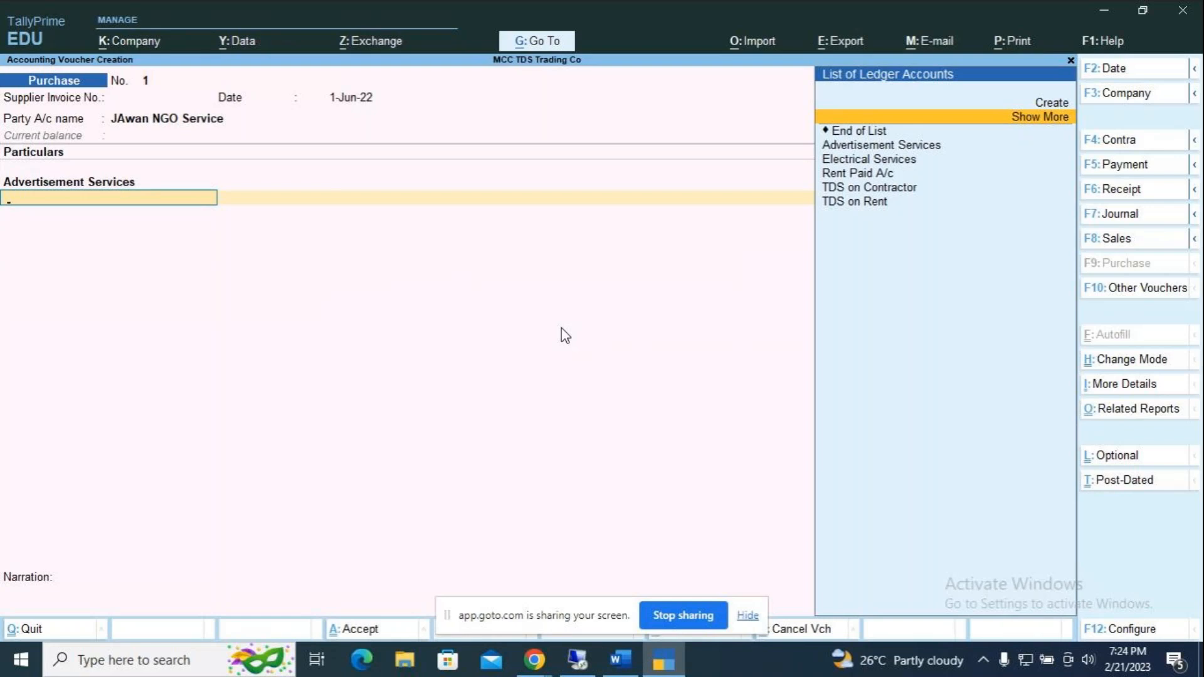
{"action": "key", "text": "Up"}
Step: Create TDS on Professional Service under Duties & Taxes, type TDS, nature Fees for Professional Service
{"action": "key", "text": "Return"}
{"action": "type", "text": "TDS on"}
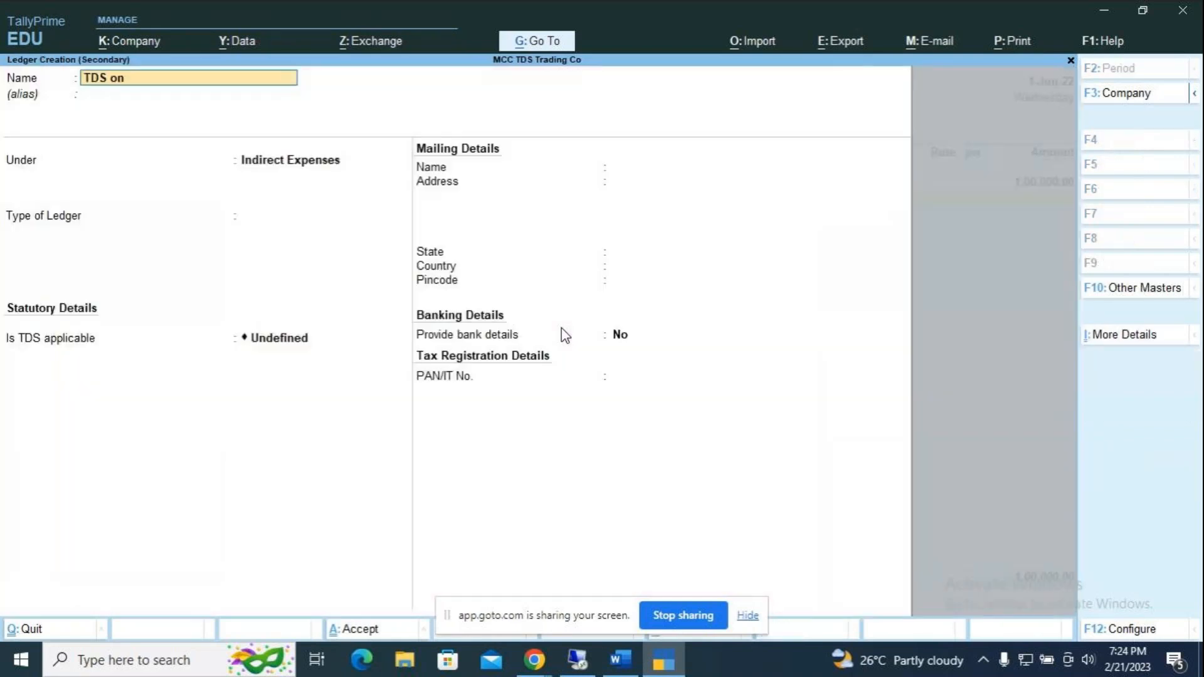
{"action": "type", "text": " Professional Service"}
{"action": "key", "text": "Return"}
{"action": "key", "text": "Return"}
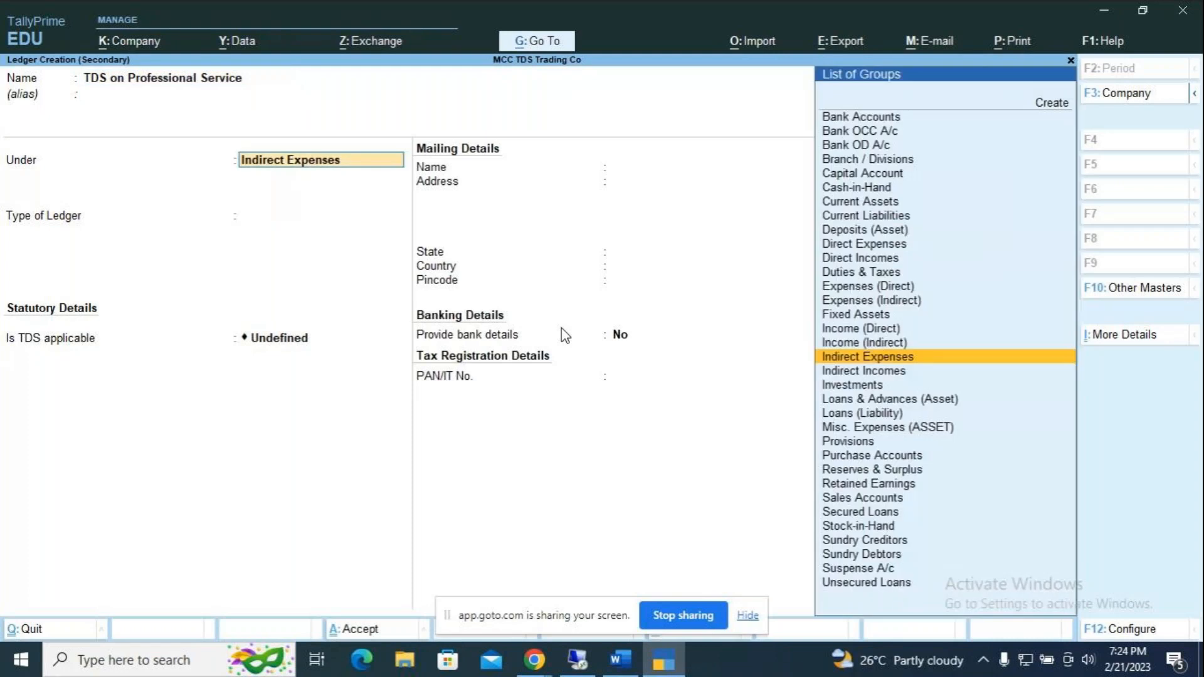
{"action": "type", "text": "D"}
{"action": "key", "text": "Down"}
{"action": "key", "text": "Down"}
{"action": "key", "text": "Down"}
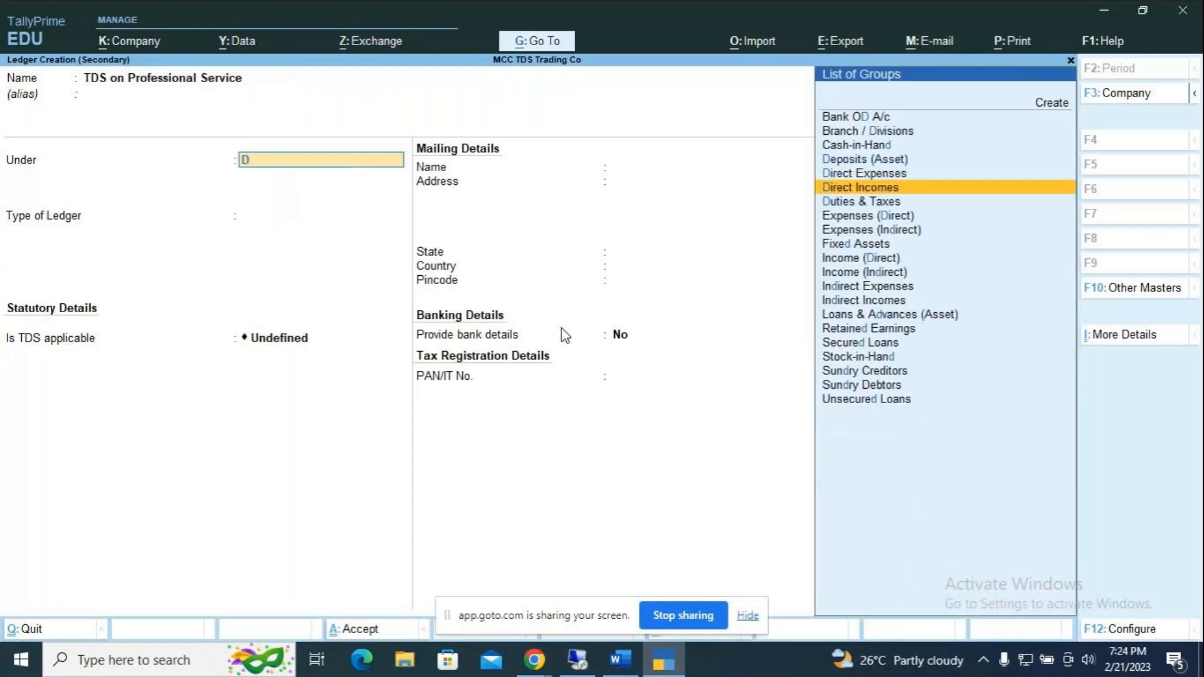
{"action": "key", "text": "Return"}
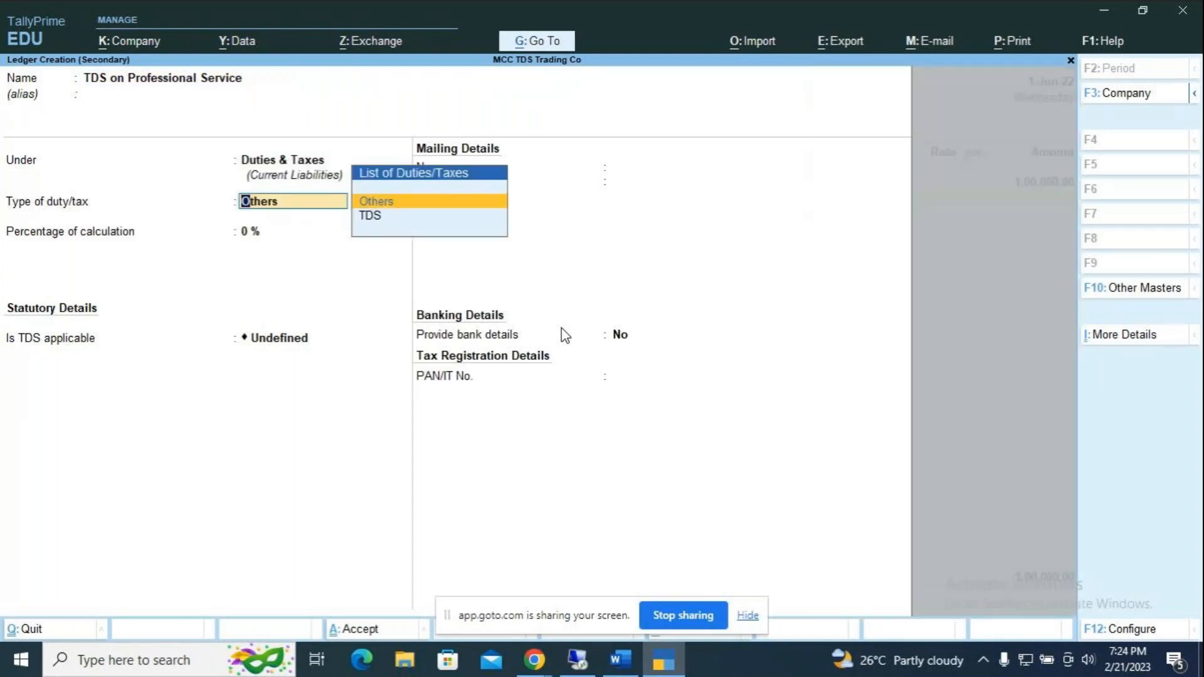
{"action": "key", "text": "Down"}
{"action": "key", "text": "Return"}
{"action": "key", "text": "Down"}
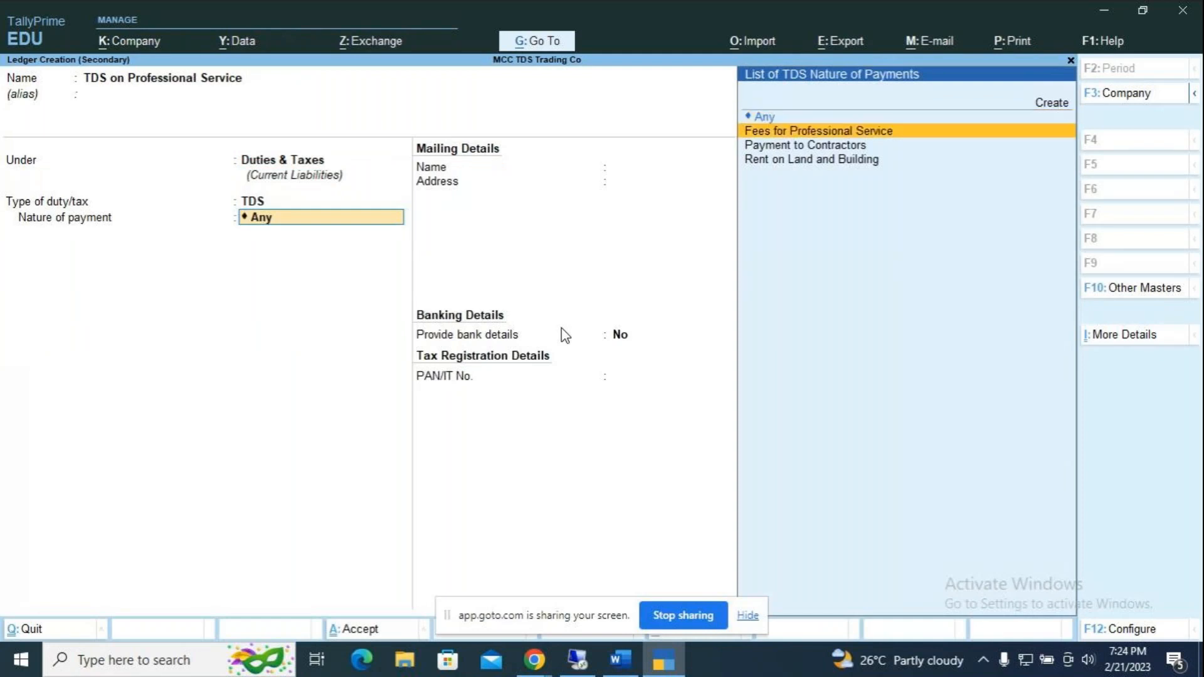
{"action": "key", "text": "Return"}
{"action": "key", "text": "Return"}
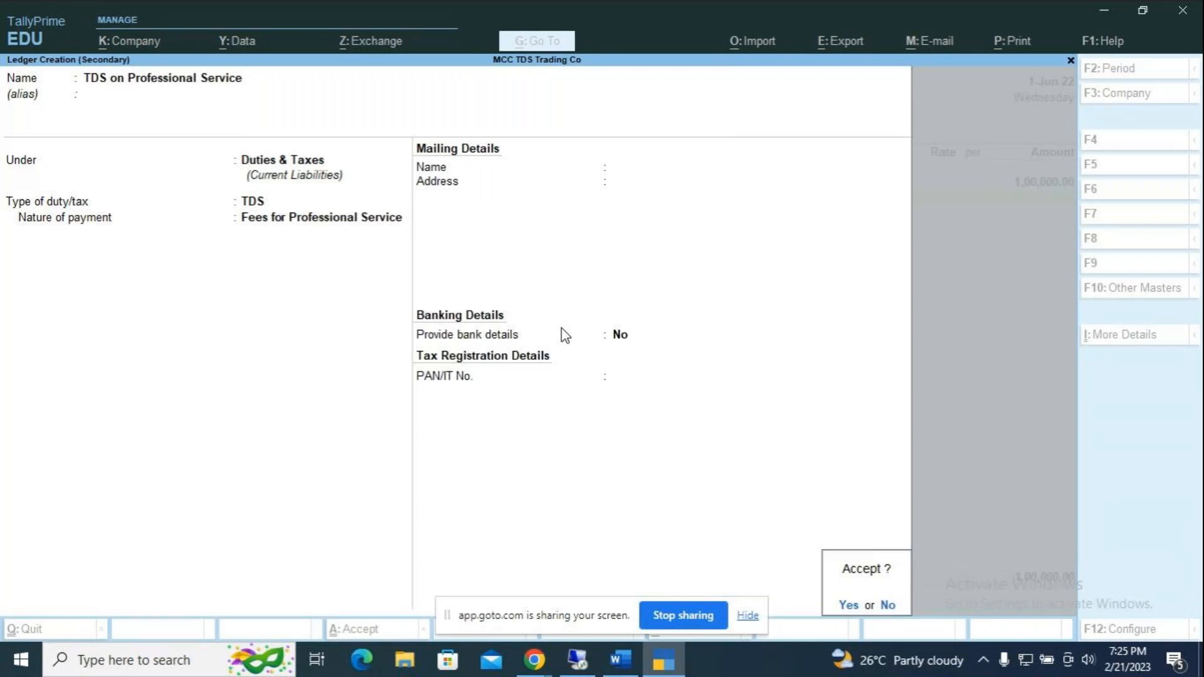
{"action": "key", "text": "Return"}
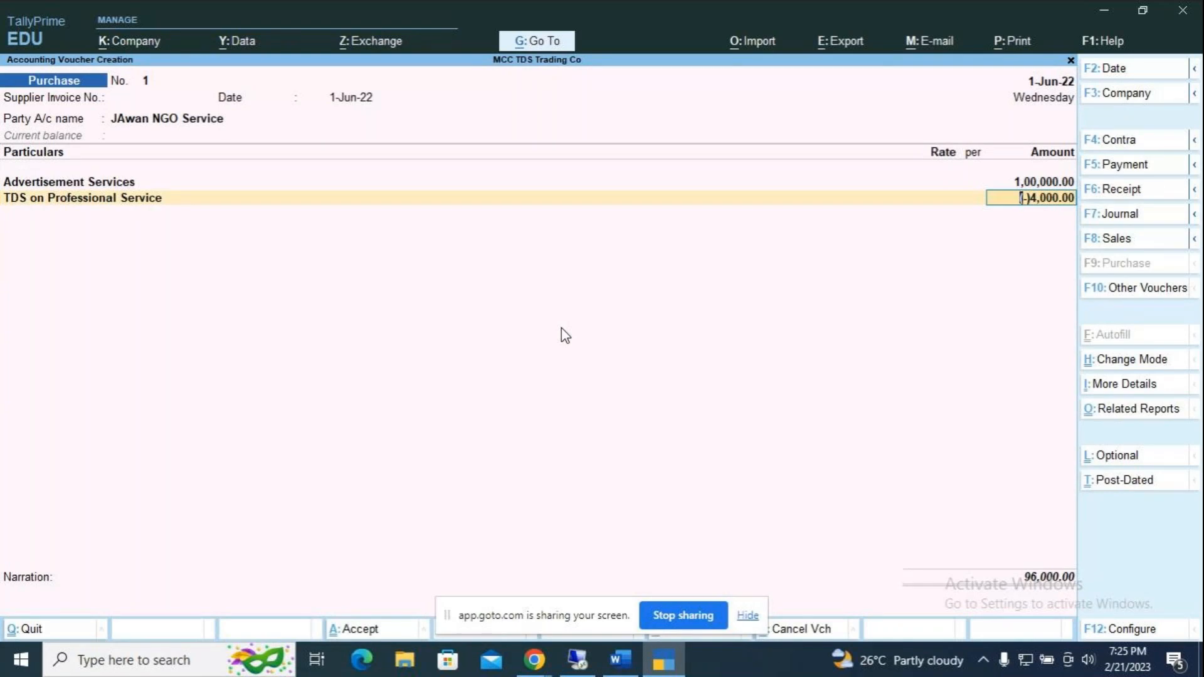
Step: Accept the (-)4,000 TDS line and add bill refs Adv Service 1,00,000 Cr and TDS 4,000 Dr
{"action": "key", "text": "Return"}
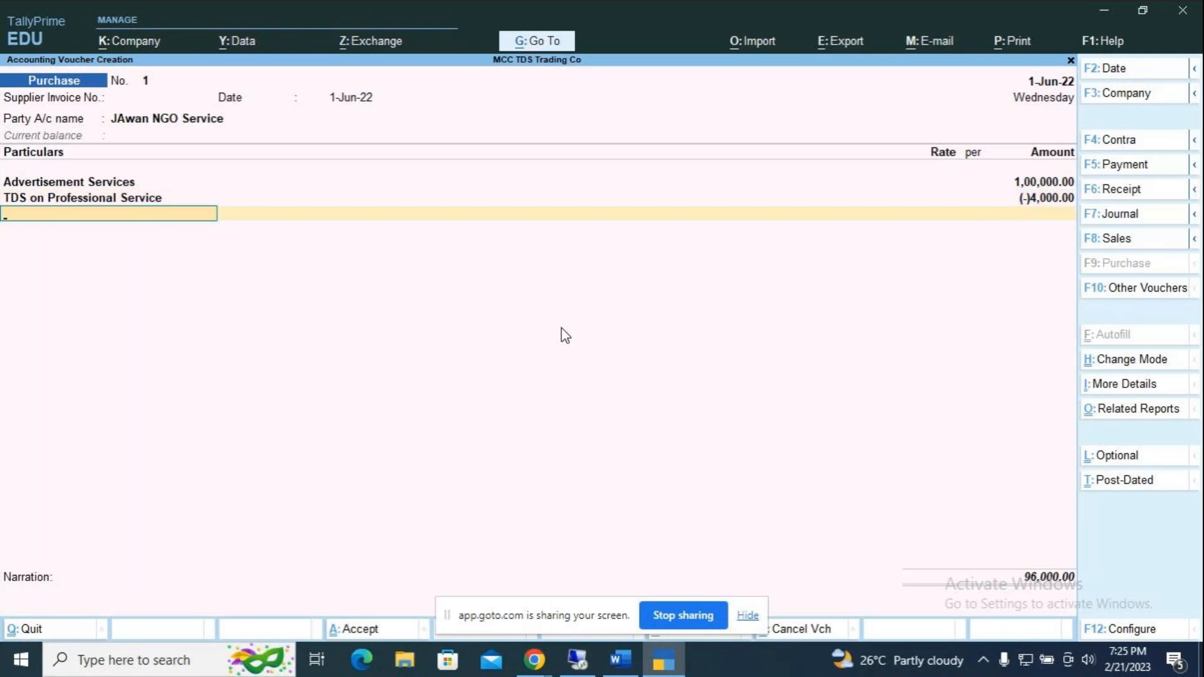
{"action": "key", "text": "Return"}
{"action": "key", "text": "Return"}
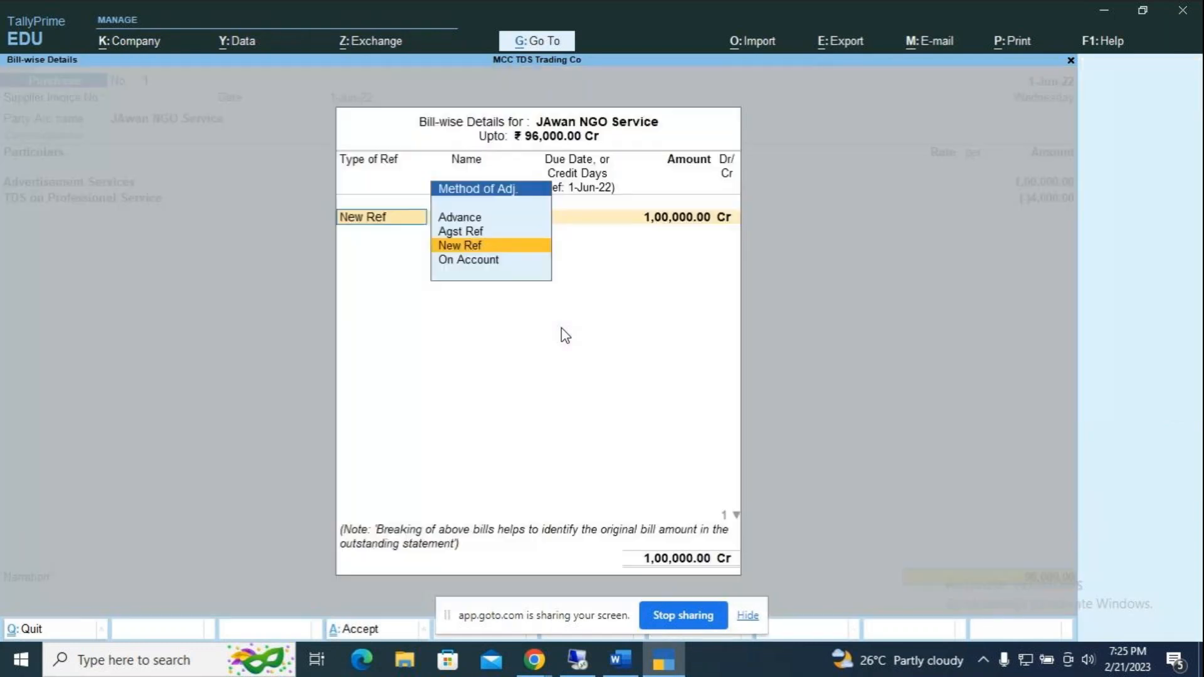
{"action": "key", "text": "Return"}
{"action": "key", "text": "Return"}
{"action": "key", "text": "Return"}
{"action": "key", "text": "Return"}
{"action": "key", "text": "Return"}
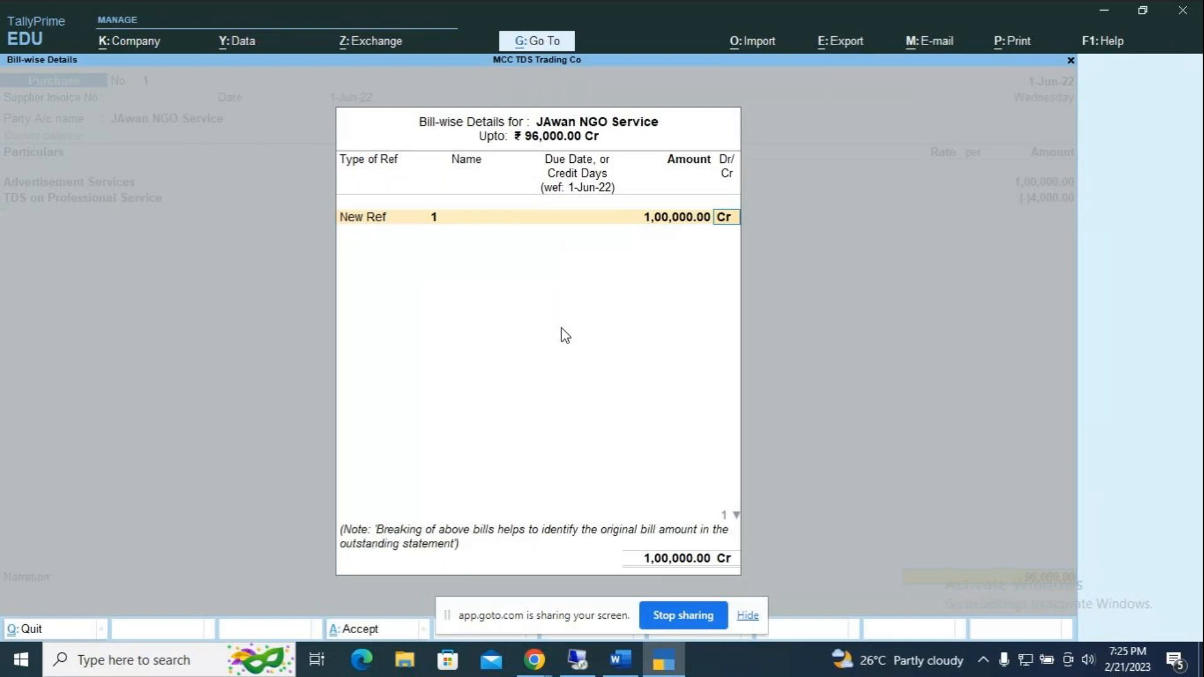
{"action": "key", "text": "Return"}
{"action": "key", "text": "BackSpace"}
{"action": "key", "text": "BackSpace"}
{"action": "key", "text": "BackSpace"}
{"action": "key", "text": "BackSpace"}
{"action": "key", "text": "BackSpace"}
{"action": "type", "text": "Adv"}
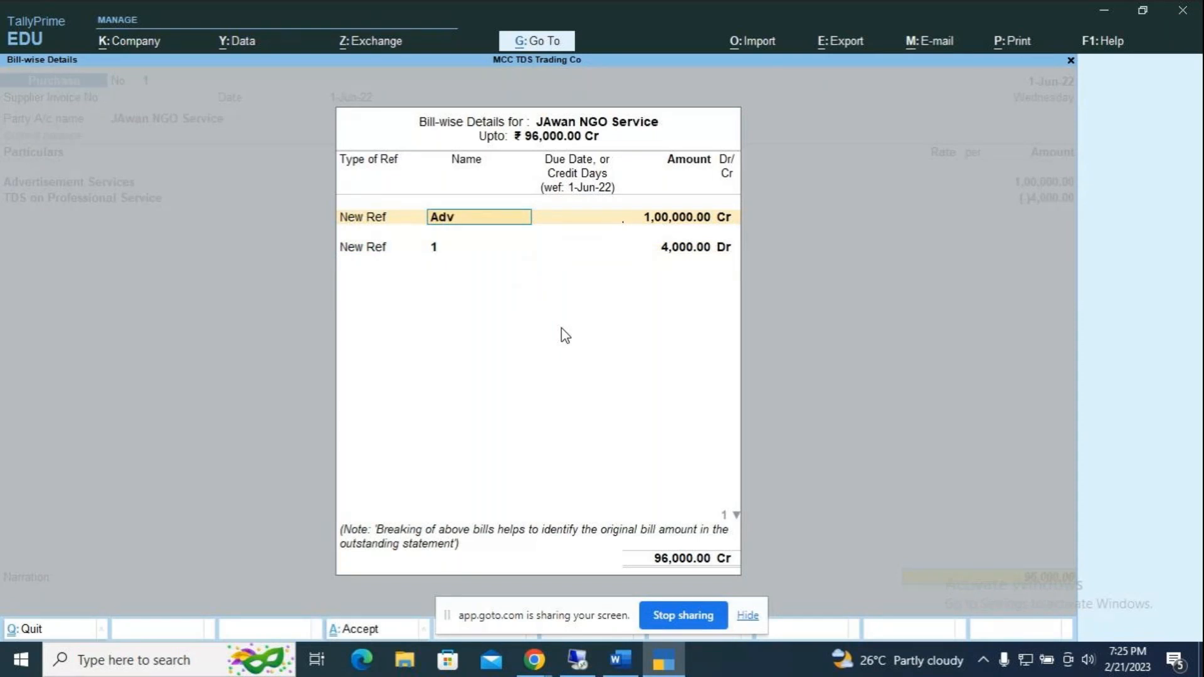
{"action": "type", "text": " Service"}
{"action": "key", "text": "Return"}
{"action": "key", "text": "Return"}
{"action": "key", "text": "Return"}
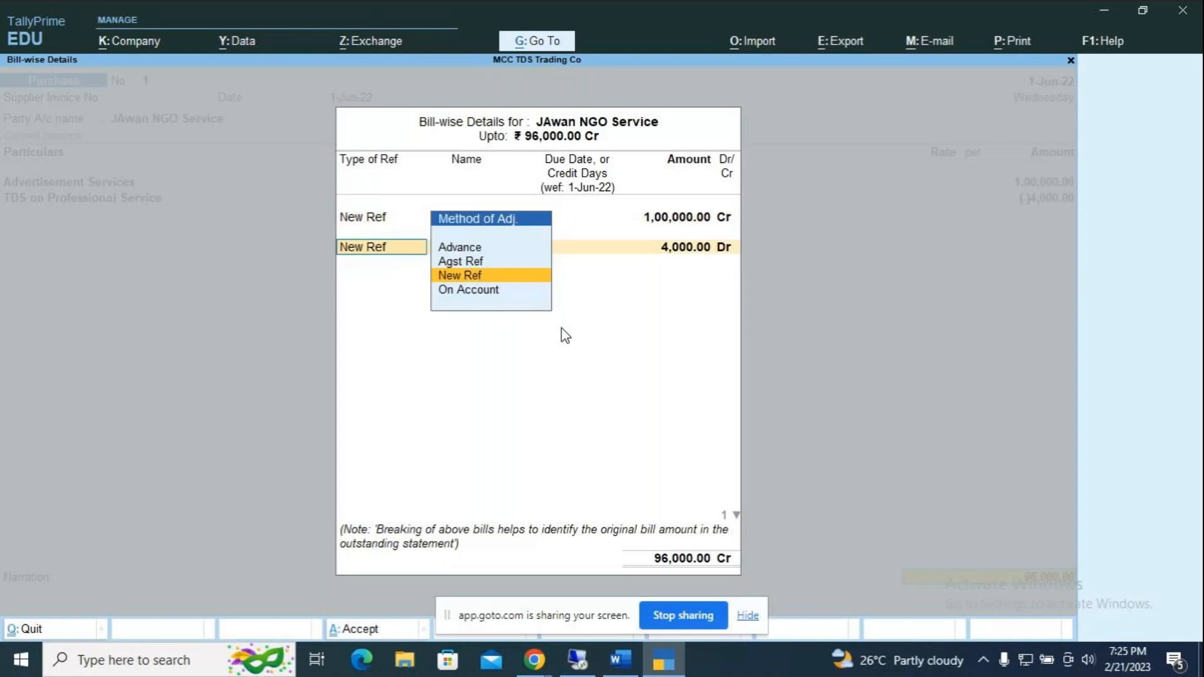
{"action": "key", "text": "Return"}
{"action": "type", "text": "TDS"}
{"action": "key", "text": "Return"}
{"action": "key", "text": "Return"}
{"action": "key", "text": "Return"}
{"action": "key", "text": "Return"}
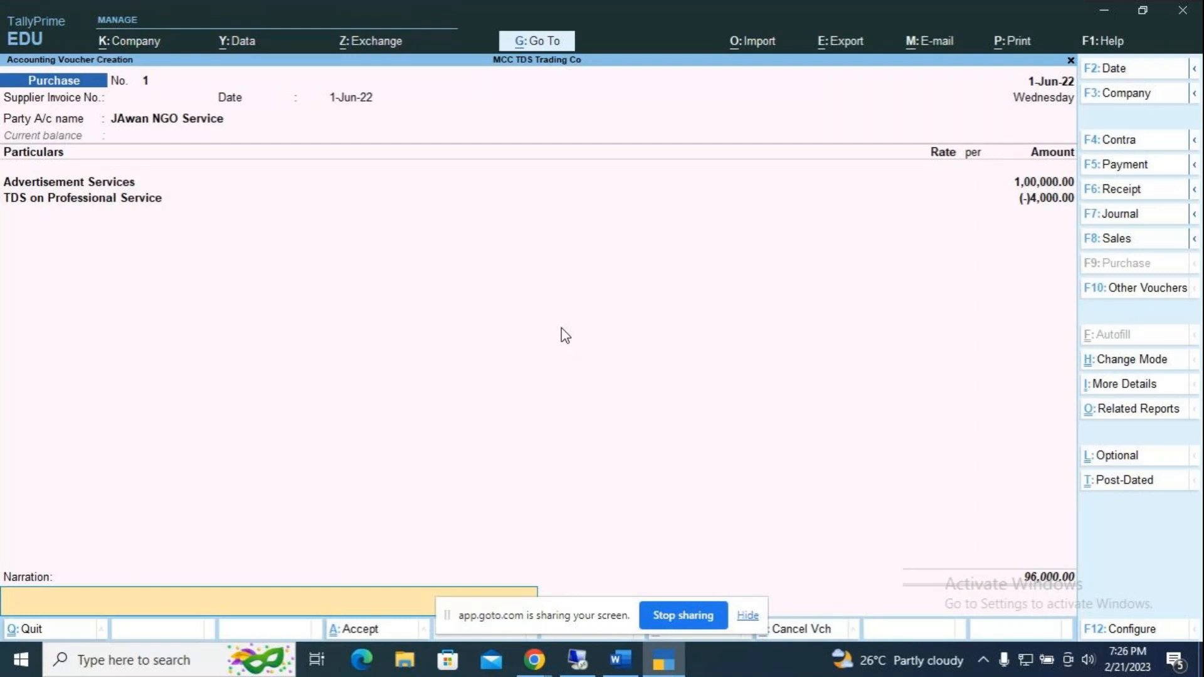
Step: Skip the narration and accept purchase voucher 1 for JAwan NGO Service
{"action": "key", "text": "Return"}
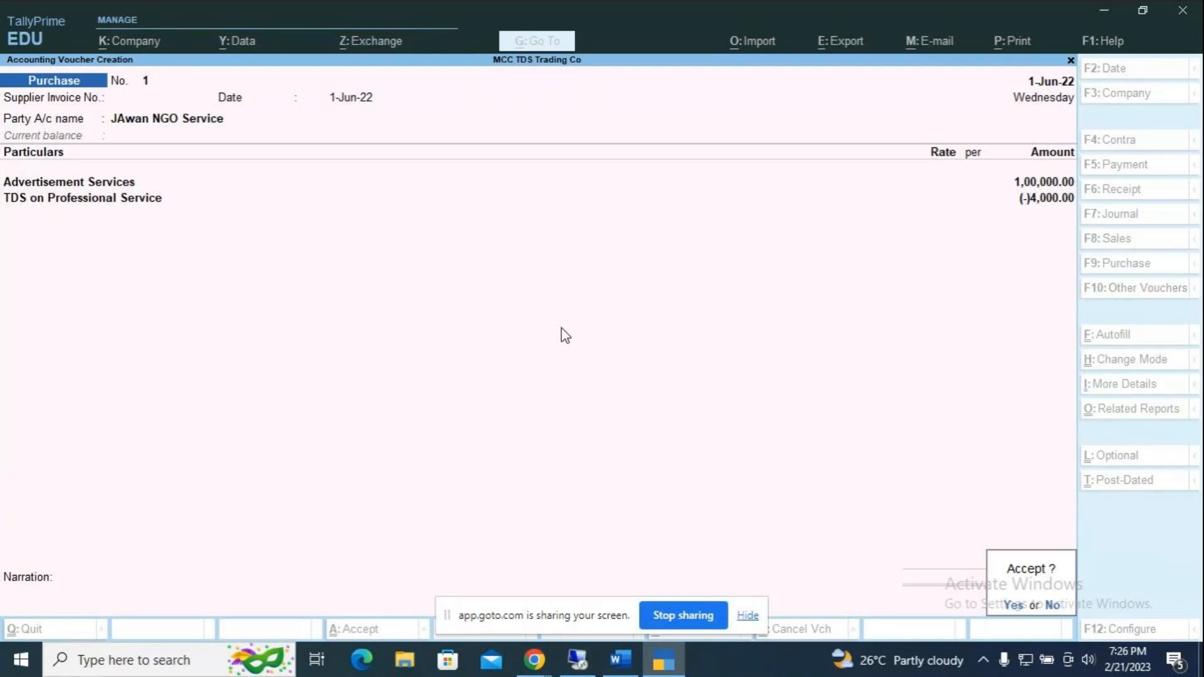
{"action": "key", "text": "Return"}
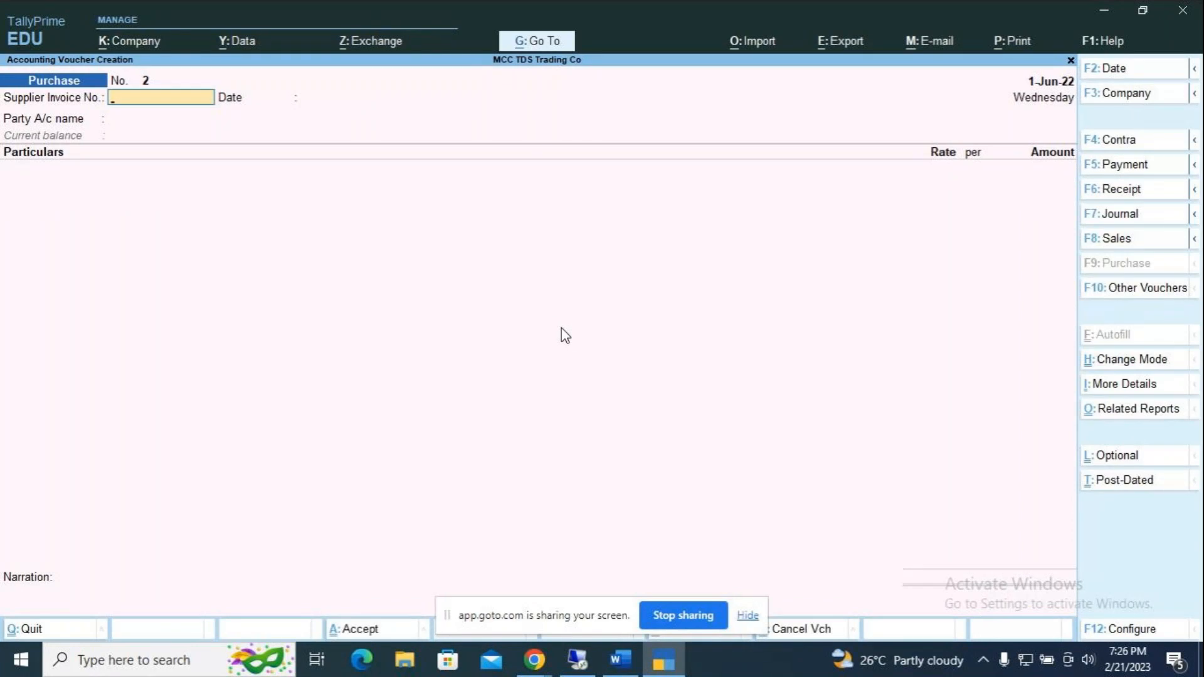
Step: Start a Payment voucher dated 1-Jul-22, dismissing the accidental company switch
{"action": "key", "text": "F5"}
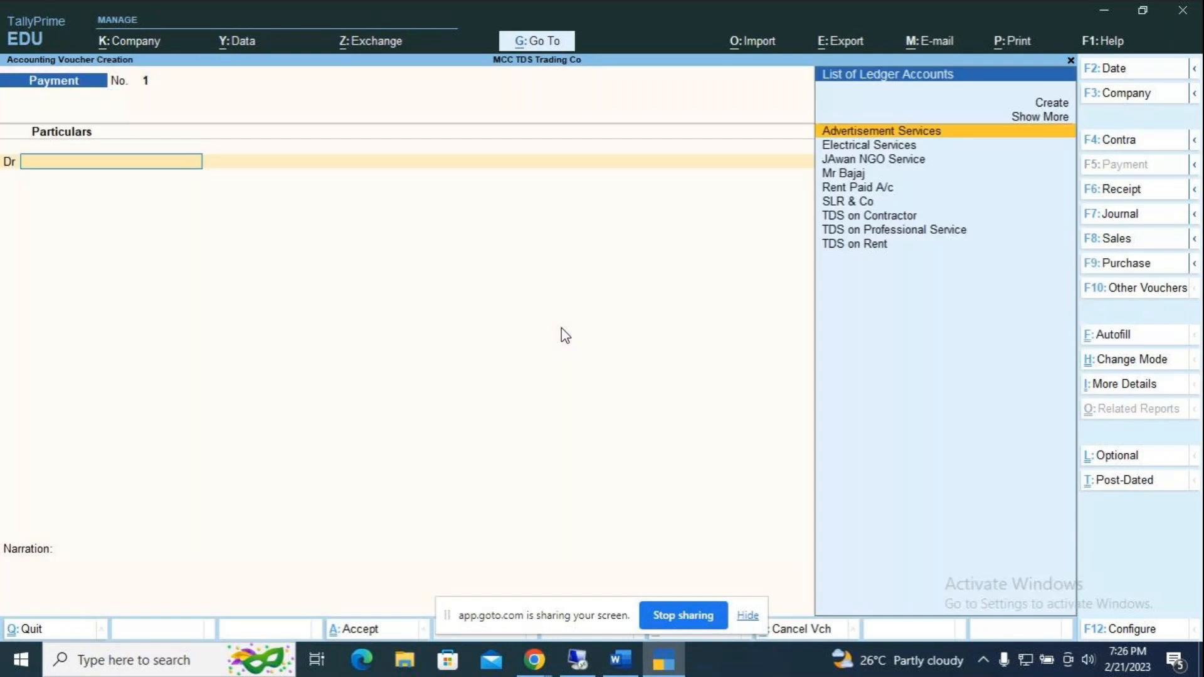
{"action": "key", "text": "F3"}
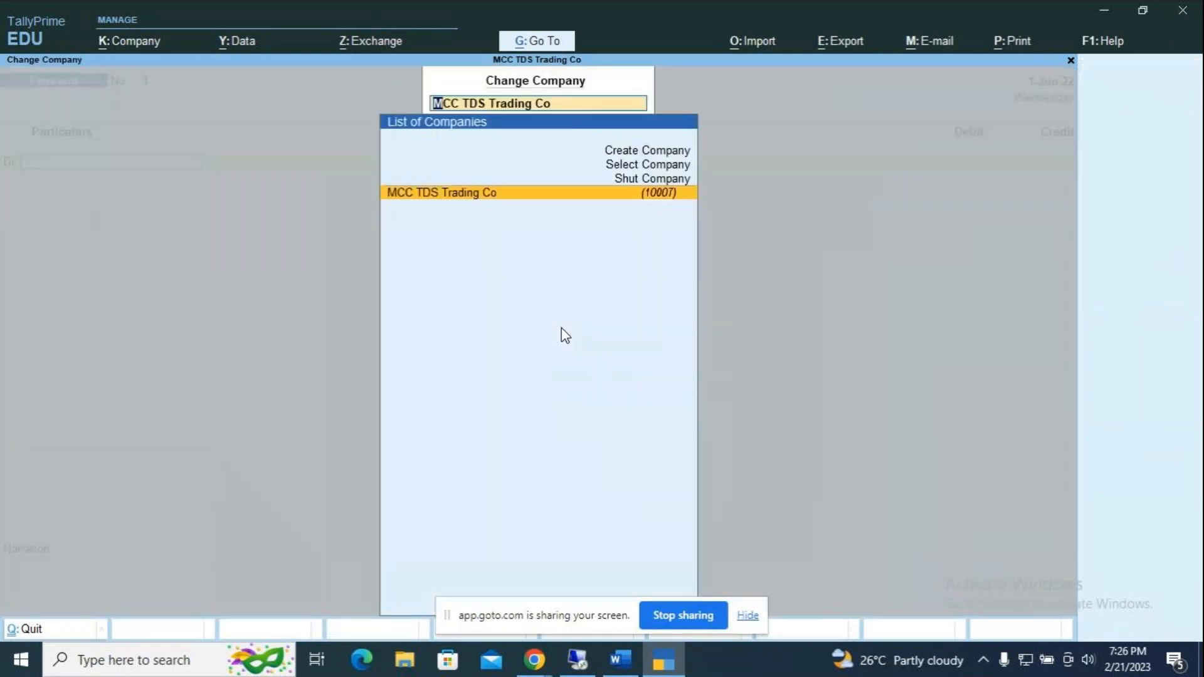
{"action": "key", "text": "BackSpace"}
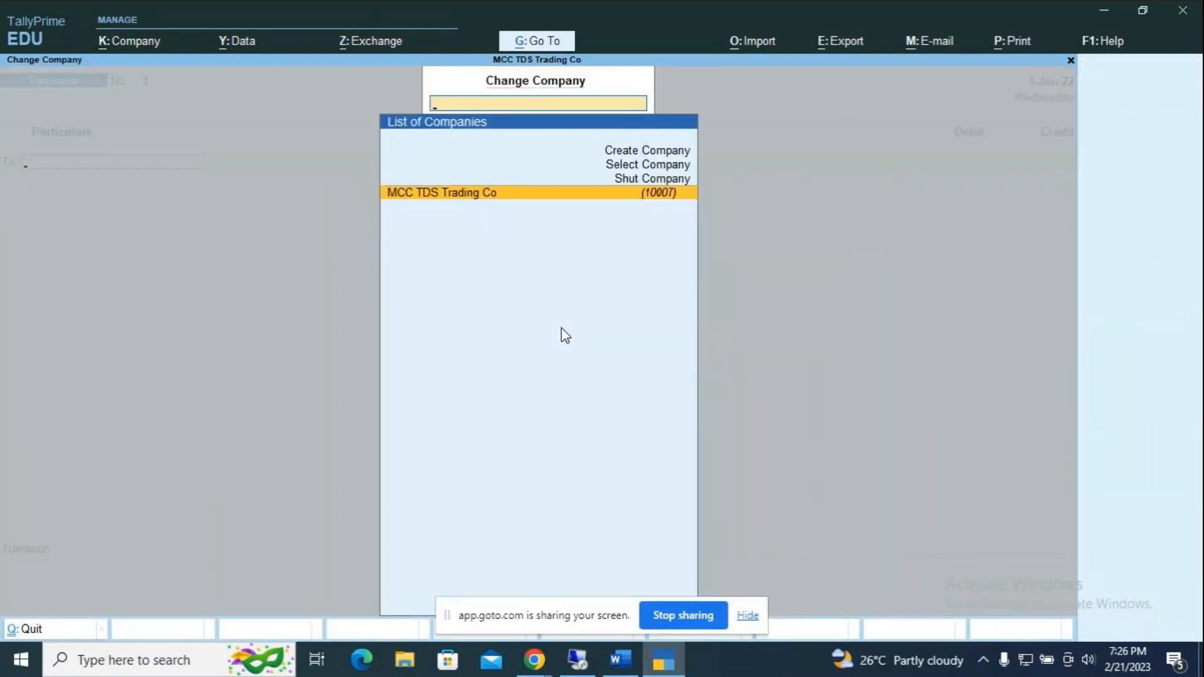
{"action": "key", "text": "Escape"}
{"action": "key", "text": "F2"}
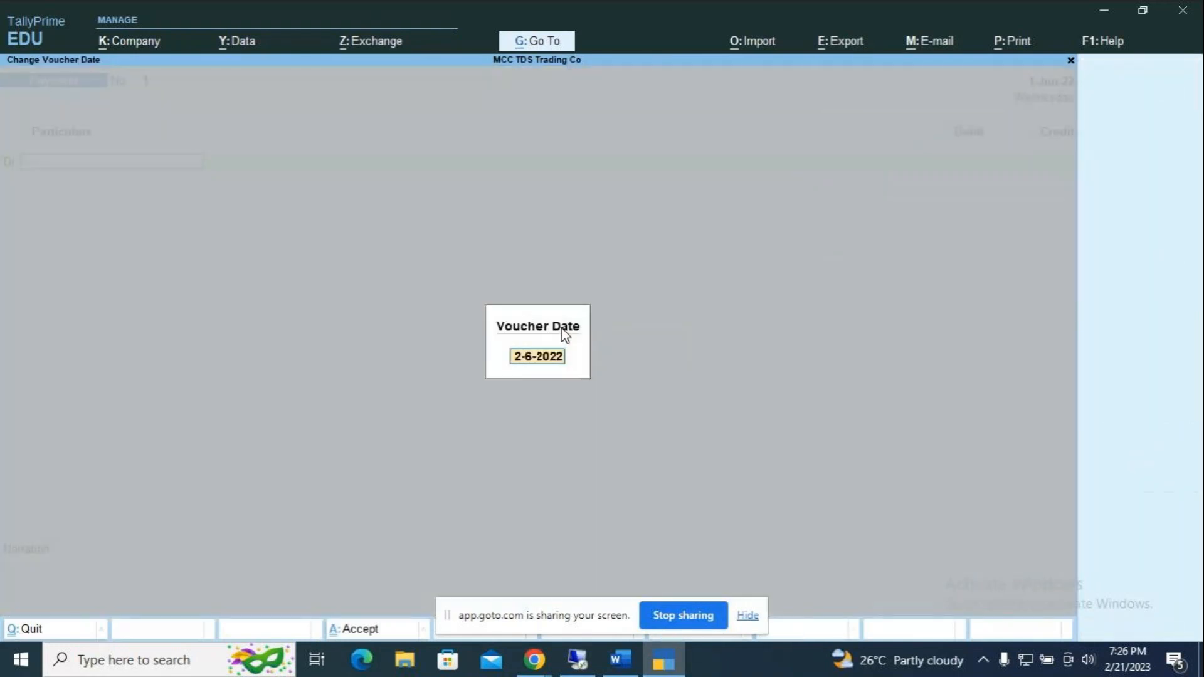
{"action": "type", "text": "1.7"}
{"action": "key", "text": "Return"}
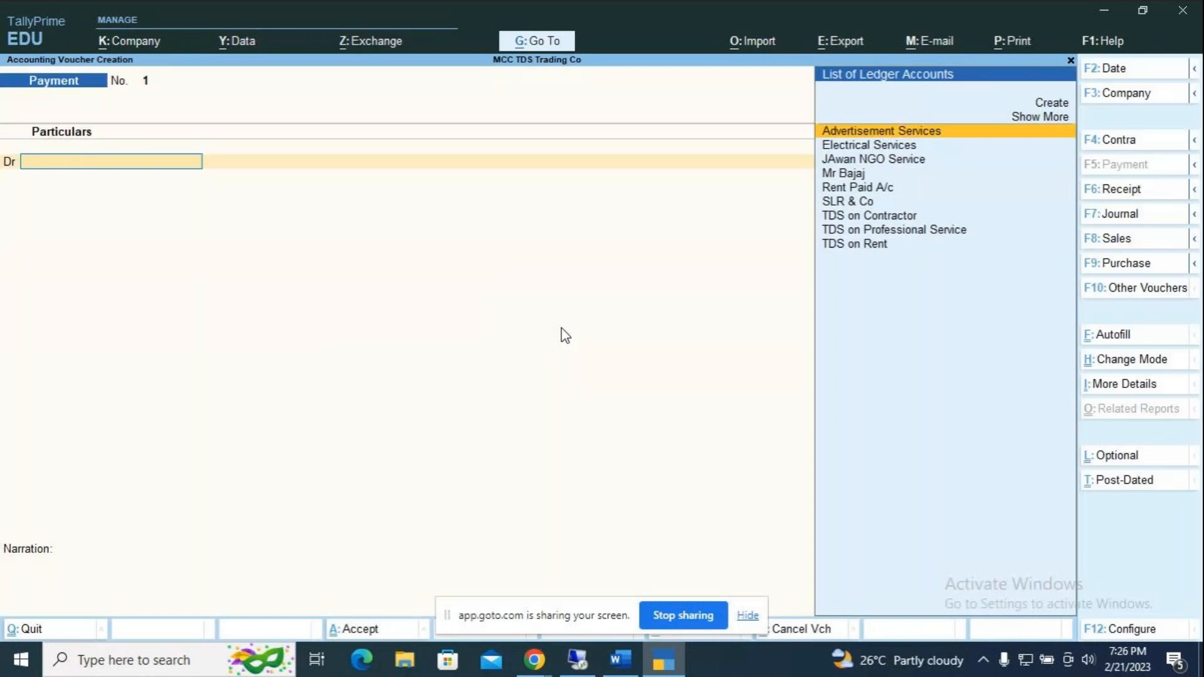
Step: Debit JAwan NGO Service against the pending Adv Service and TDS bills
{"action": "key", "text": "Down"}
{"action": "key", "text": "Down"}
{"action": "key", "text": "Return"}
{"action": "key", "text": "Return"}
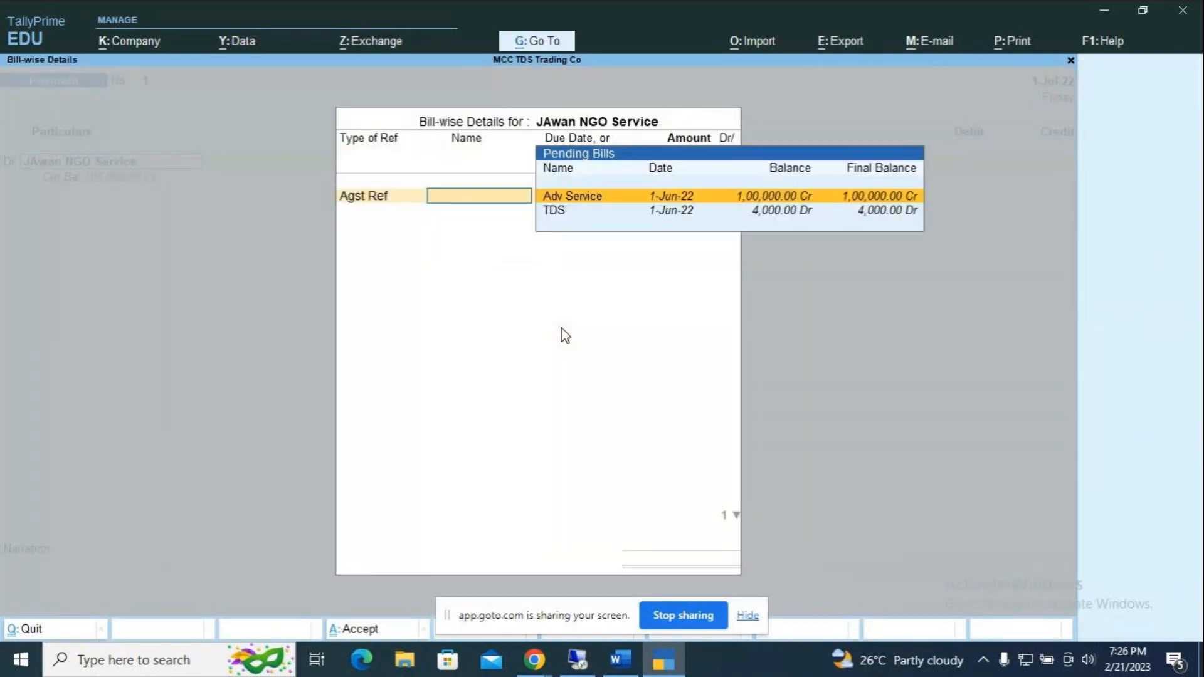
{"action": "key", "text": "Return"}
{"action": "key", "text": "Return"}
{"action": "key", "text": "Return"}
{"action": "key", "text": "Down"}
{"action": "key", "text": "Down"}
{"action": "key", "text": "Down"}
{"action": "key", "text": "Up"}
{"action": "key", "text": "Return"}
{"action": "key", "text": "Return"}
{"action": "key", "text": "Return"}
{"action": "key", "text": "Return"}
{"action": "key", "text": "Return"}
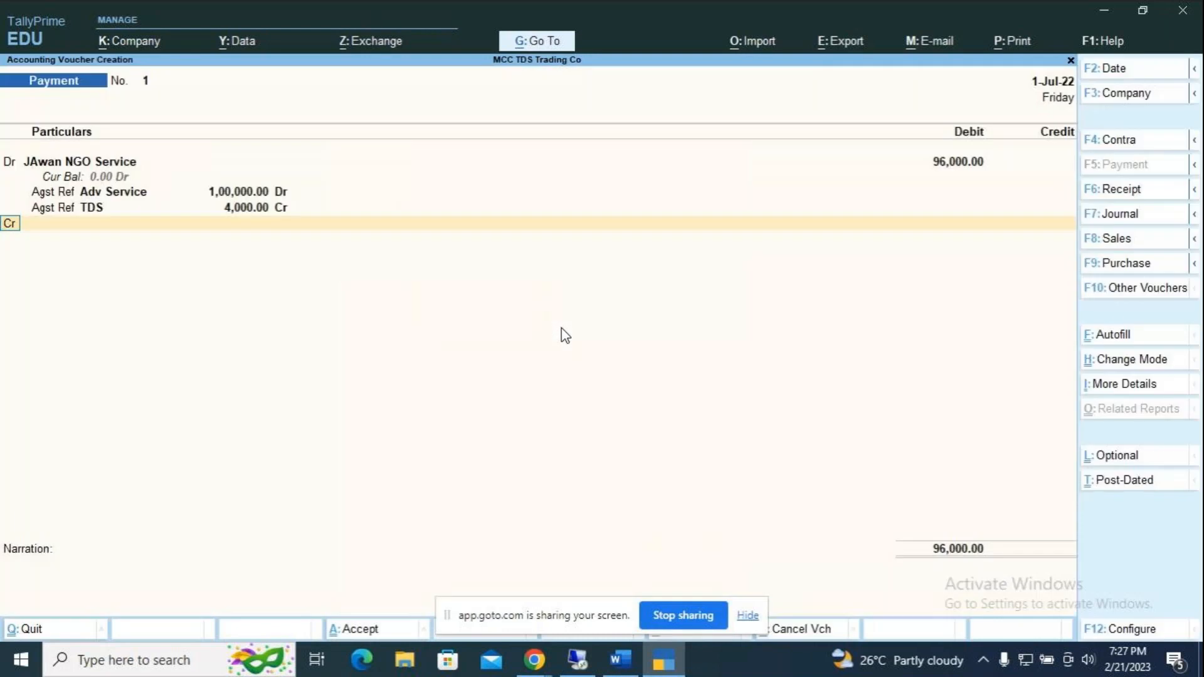
{"action": "key", "text": "Return"}
Step: Credit HDFC Bank 96,000.00 by cheque number 896596
{"action": "key", "text": "Down"}
{"action": "key", "text": "Down"}
{"action": "key", "text": "Down"}
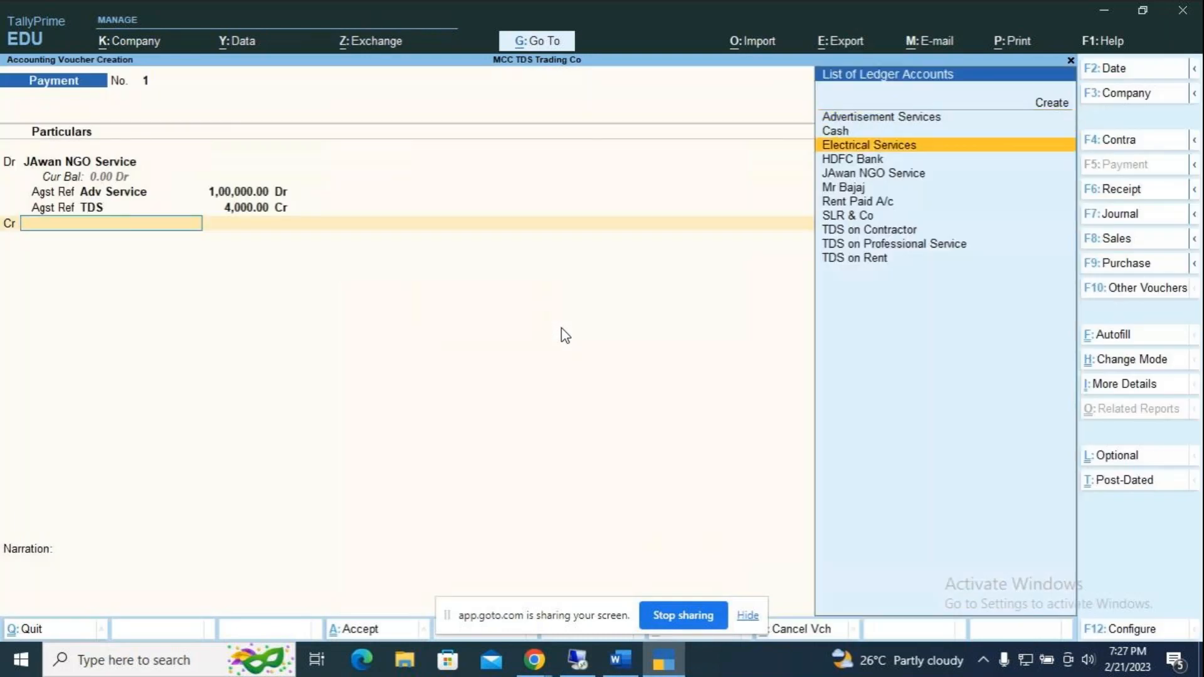
{"action": "key", "text": "Return"}
{"action": "key", "text": "Return"}
{"action": "key", "text": "Return"}
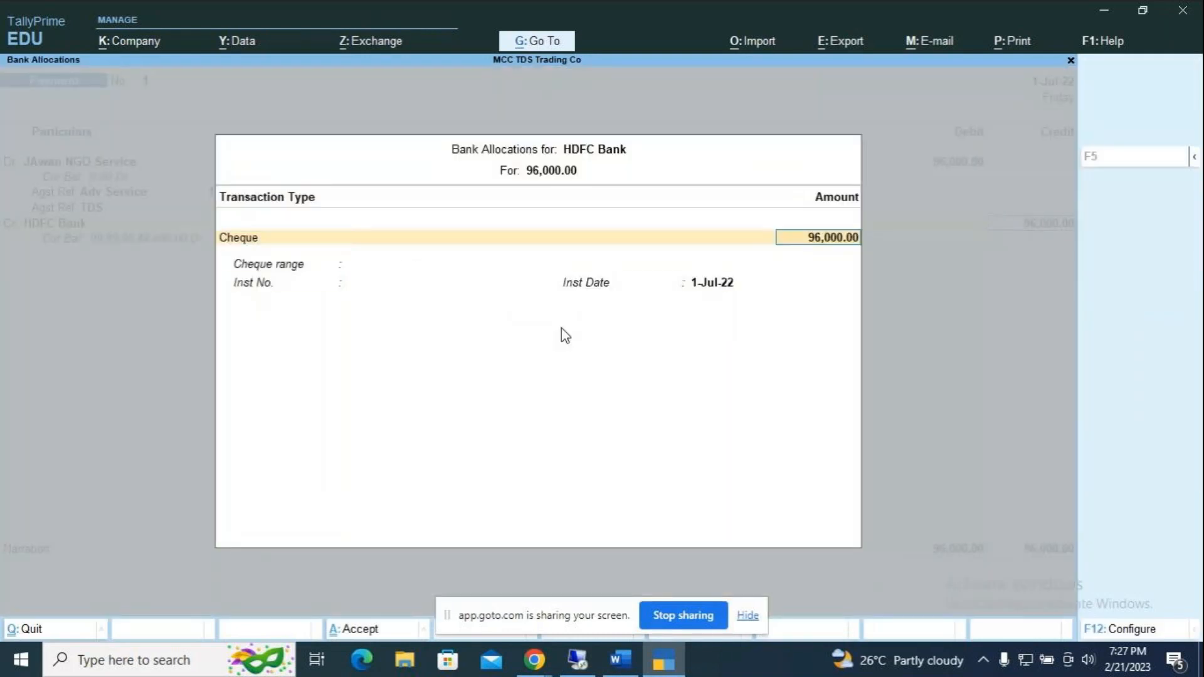
{"action": "key", "text": "Return"}
{"action": "type", "text": "896596"}
{"action": "key", "text": "Return"}
{"action": "key", "text": "Return"}
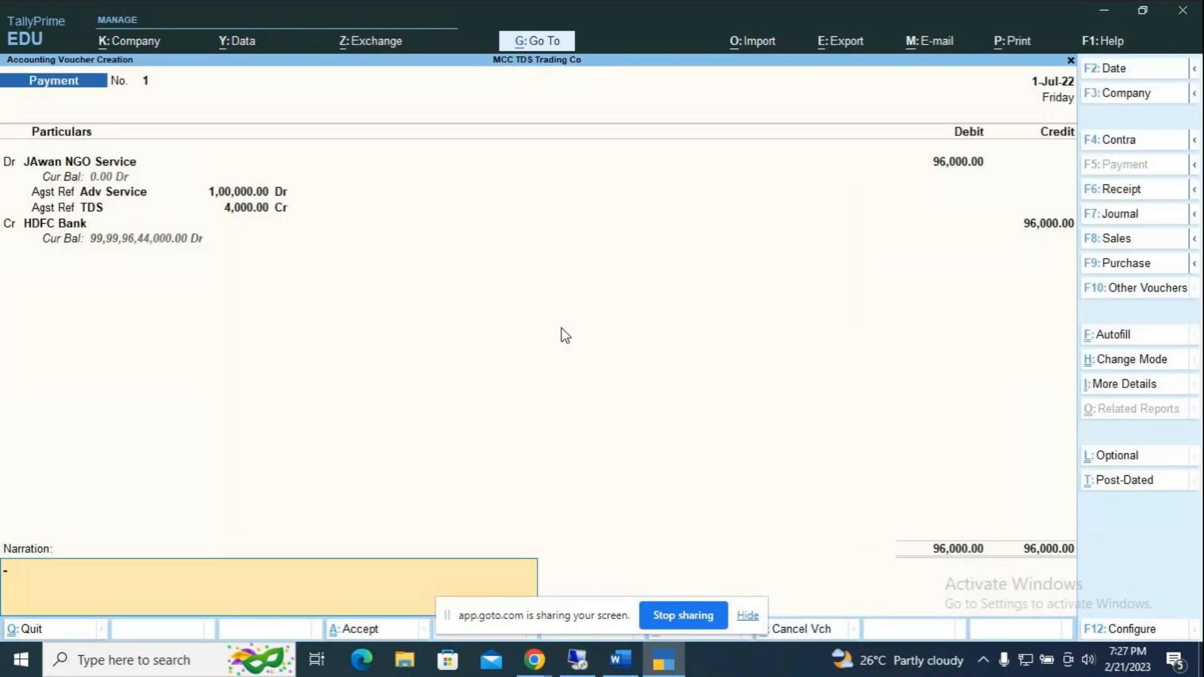
Step: Narrate payment voucher 1 as 'being cheque issued towards advertisement services purchased from JAWAN NGO' and save it
{"action": "type", "text": "being cheque issued t"}
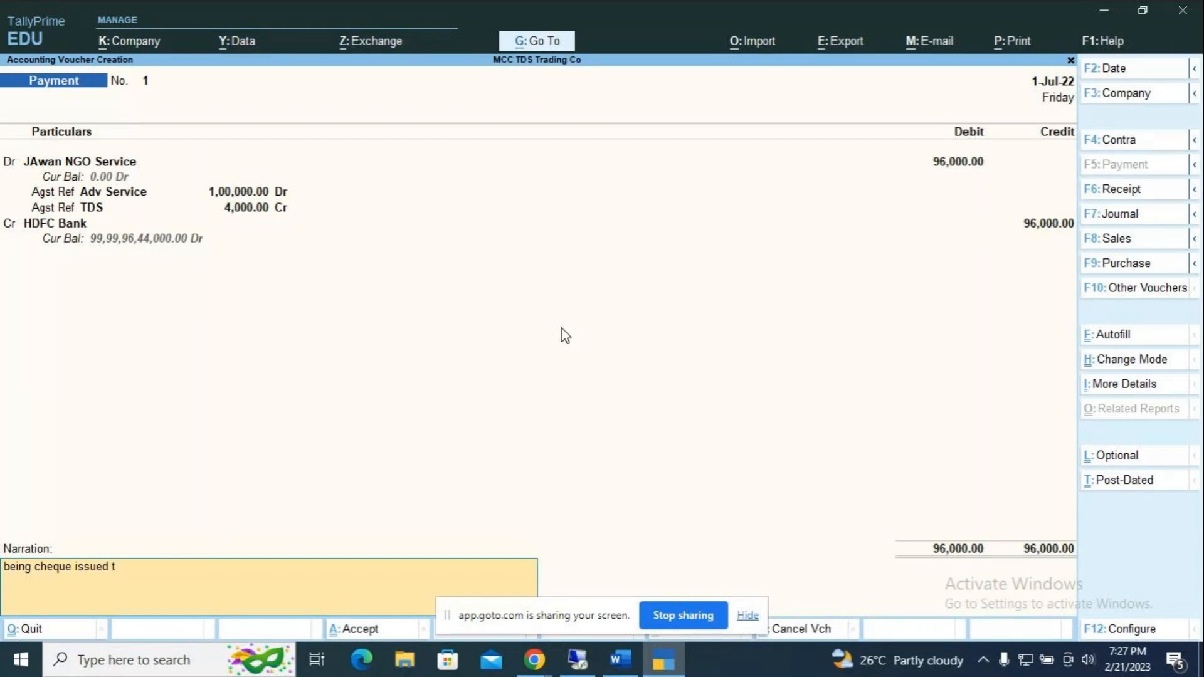
{"action": "type", "text": "owards advertisement"}
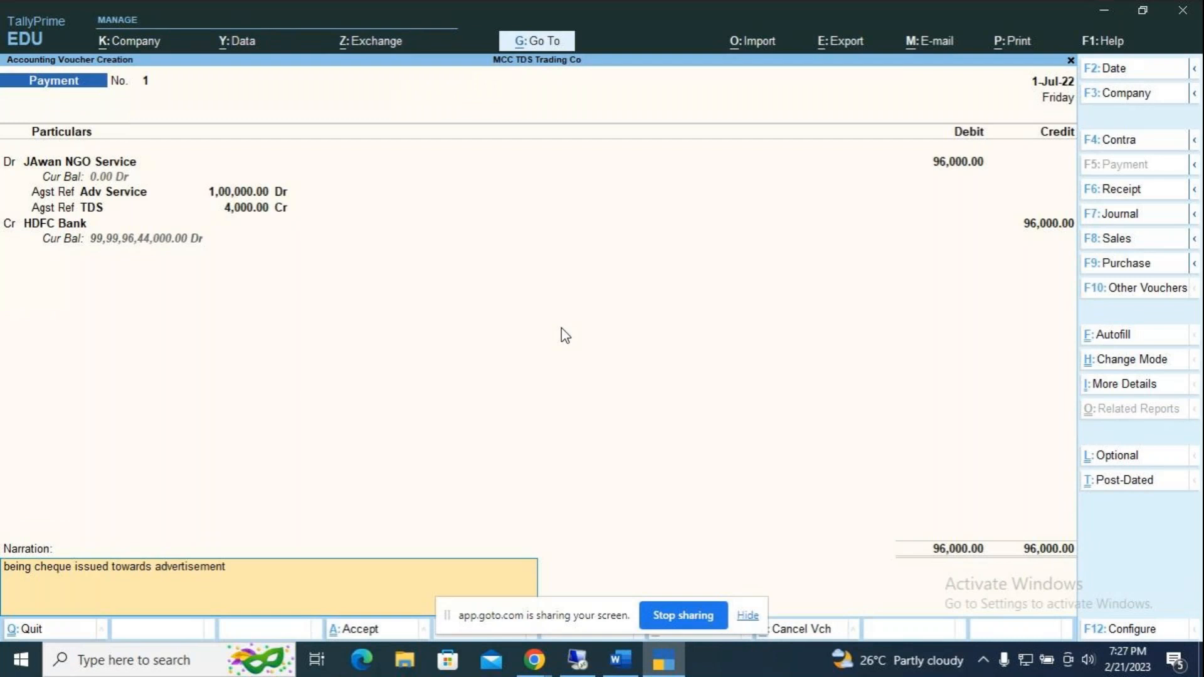
{"action": "type", "text": " services purchased from"}
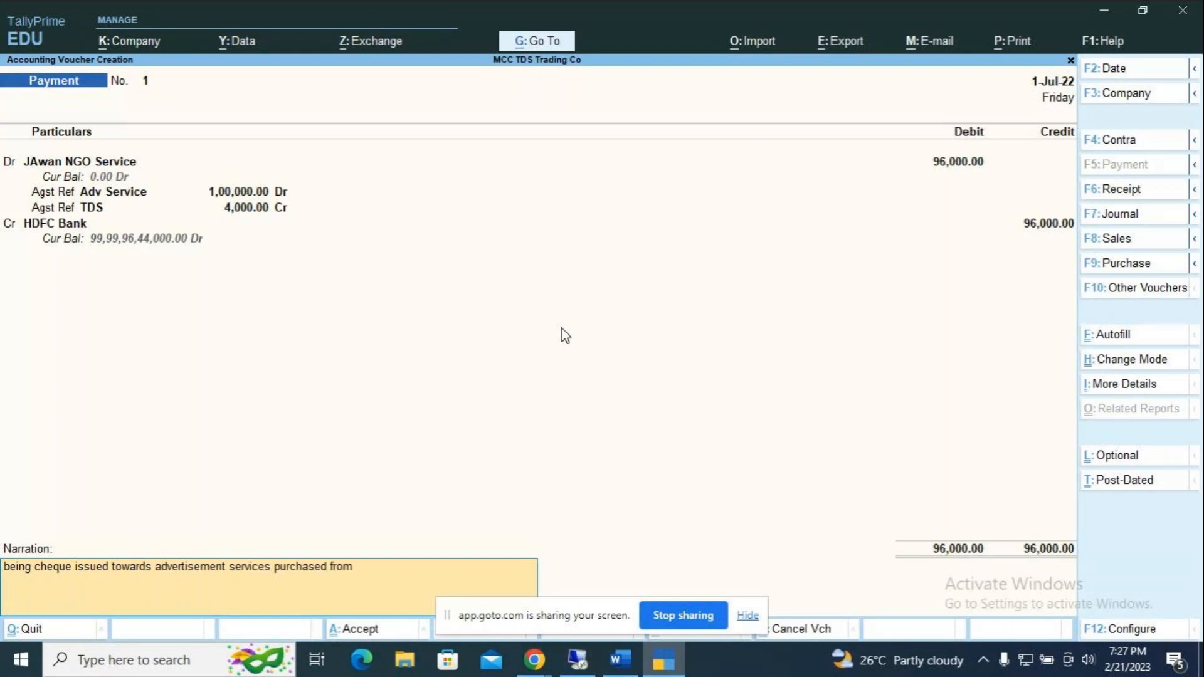
{"action": "type", "text": " JAWAN NGO"}
{"action": "key", "text": "Return"}
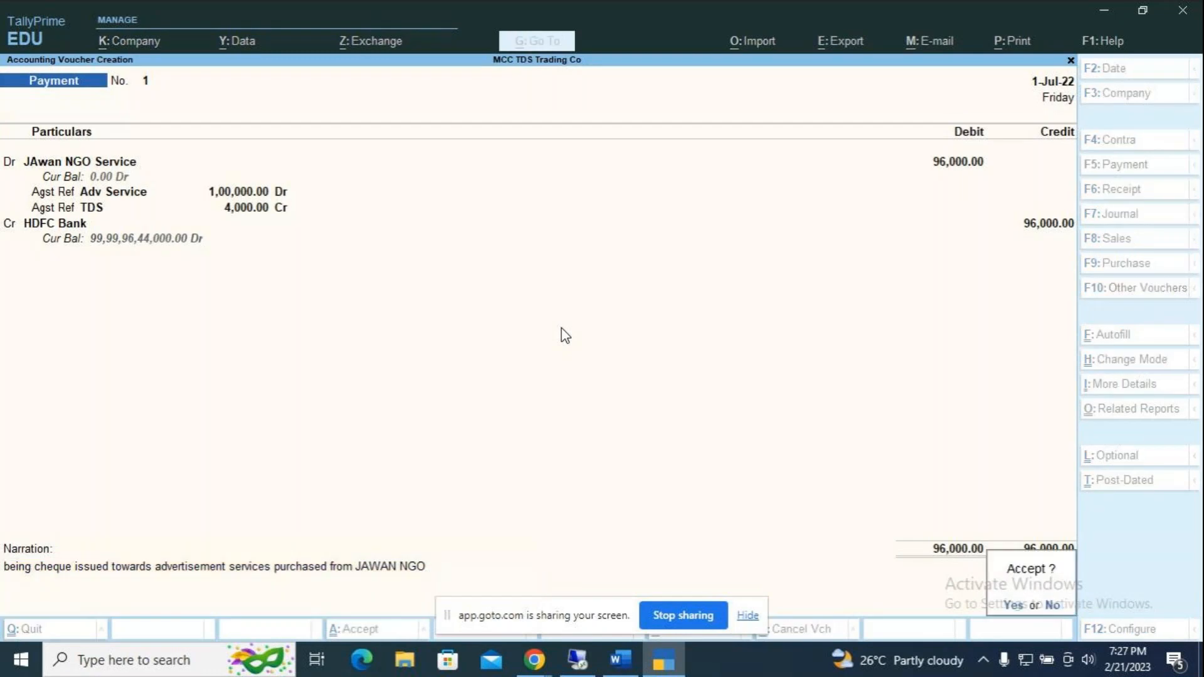
{"action": "key", "text": "Return"}
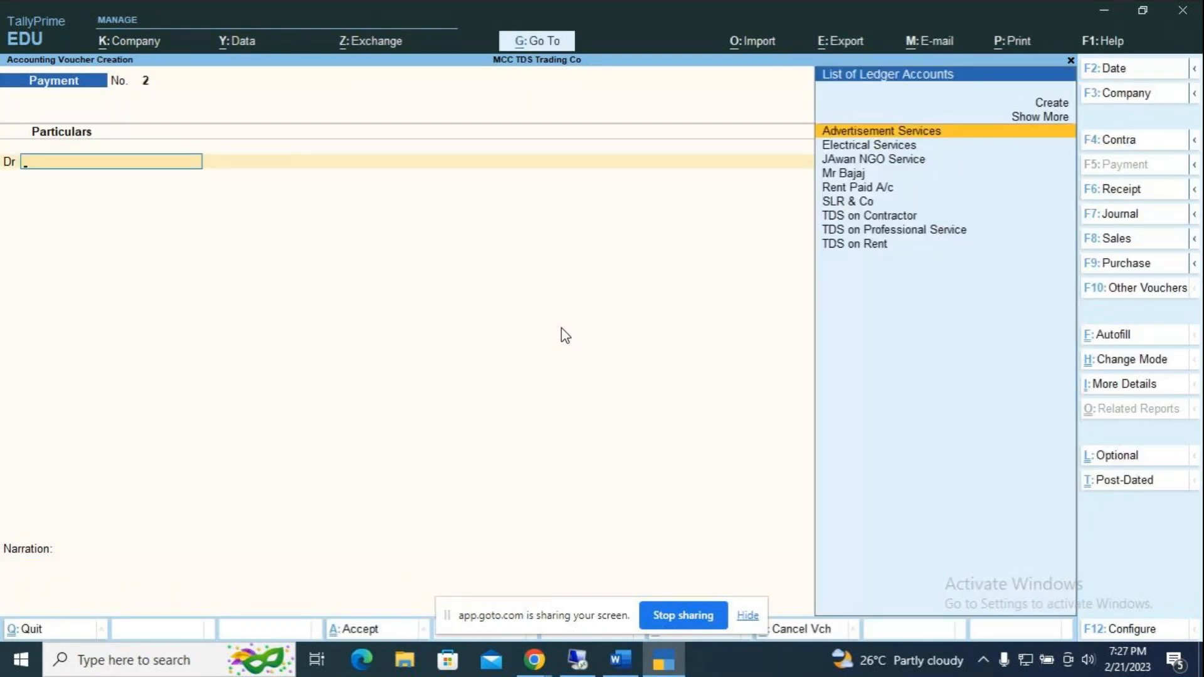
Step: Debit TDS on Professional Service in Payment No. 2, settling against bill Purc / 1 / 10
{"action": "key", "text": "F2"}
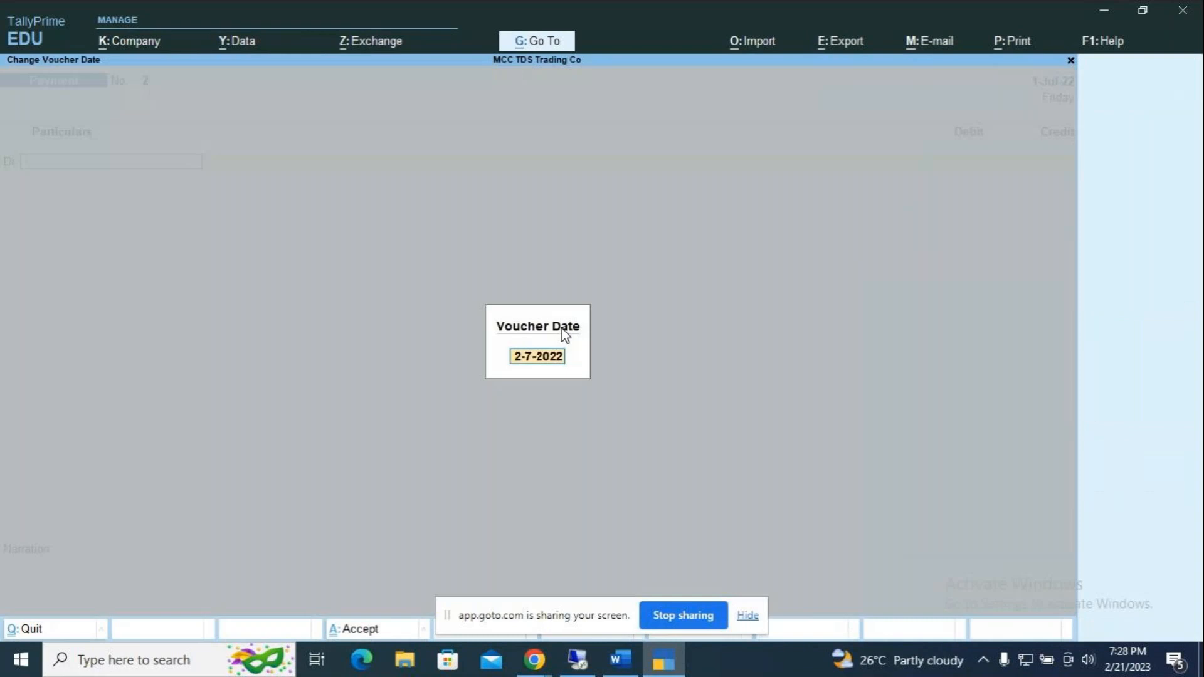
{"action": "key", "text": "Return"}
{"action": "key", "text": "Down"}
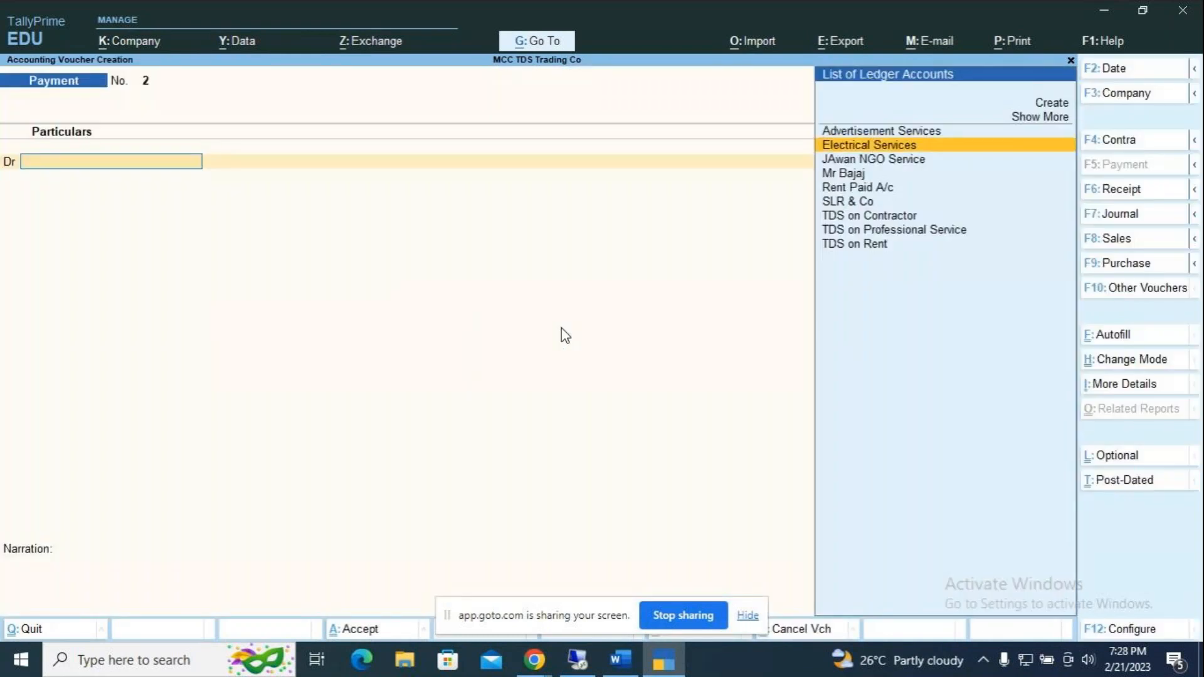
{"action": "key", "text": "Down"}
{"action": "key", "text": "Down"}
{"action": "key", "text": "Down"}
{"action": "key", "text": "Down"}
{"action": "key", "text": "Down"}
{"action": "key", "text": "Down"}
{"action": "key", "text": "Return"}
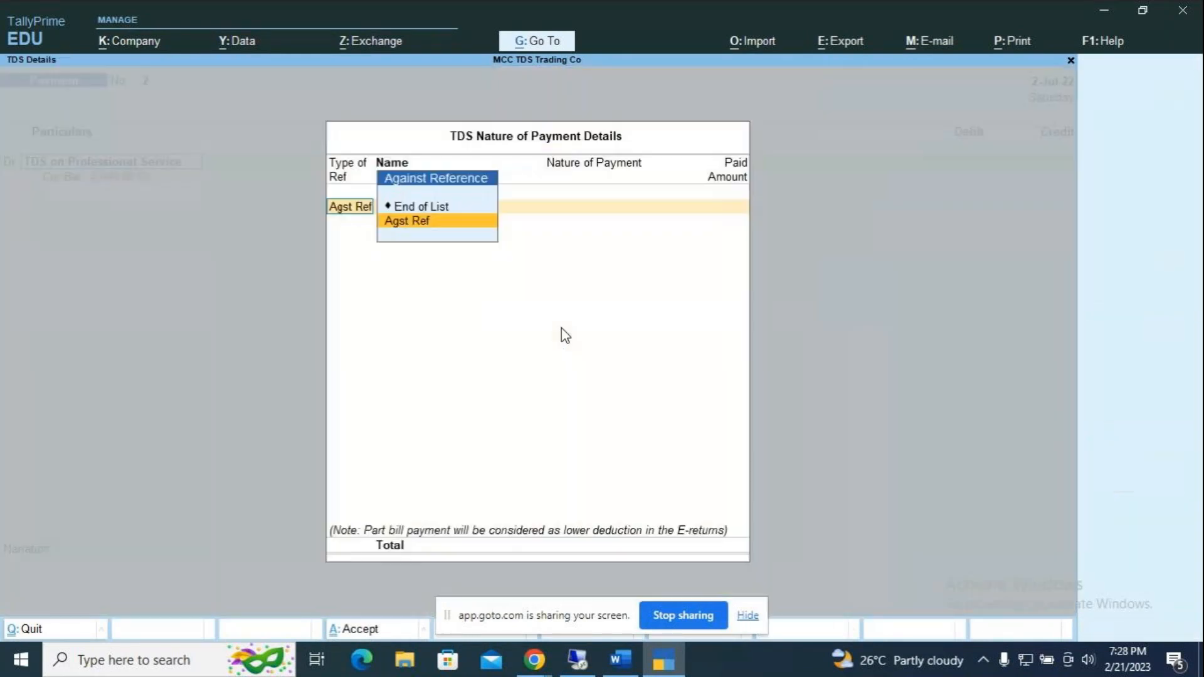
{"action": "key", "text": "Return"}
{"action": "key", "text": "Return"}
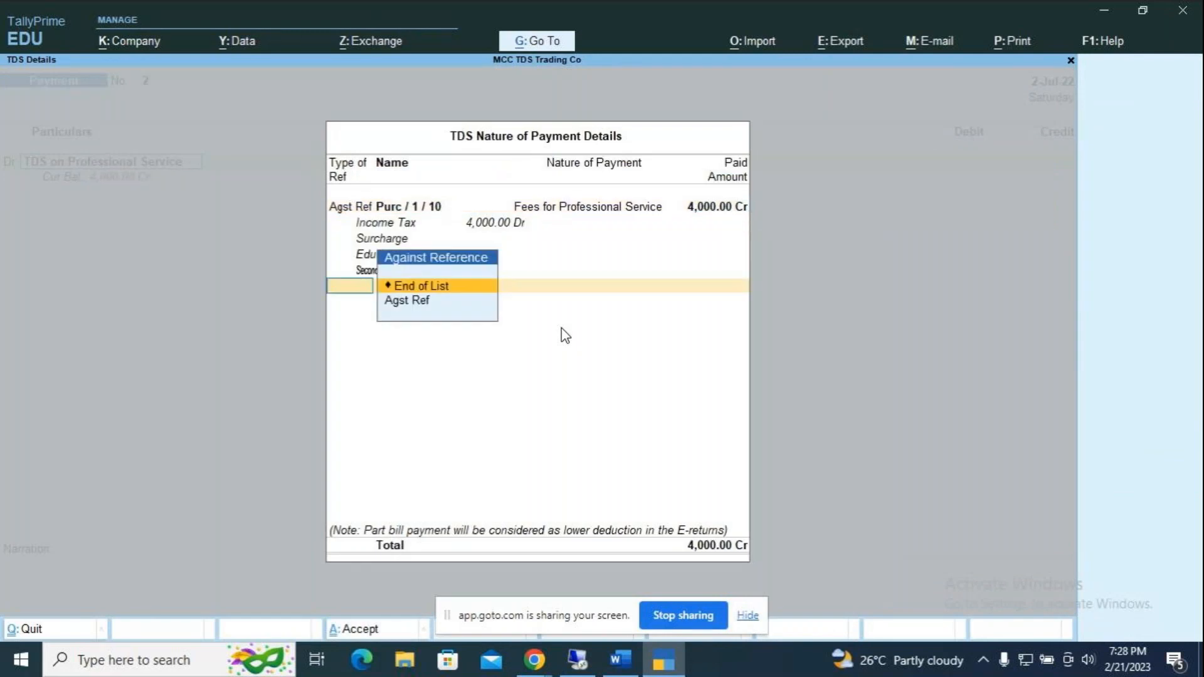
{"action": "key", "text": "Return"}
{"action": "key", "text": "Return"}
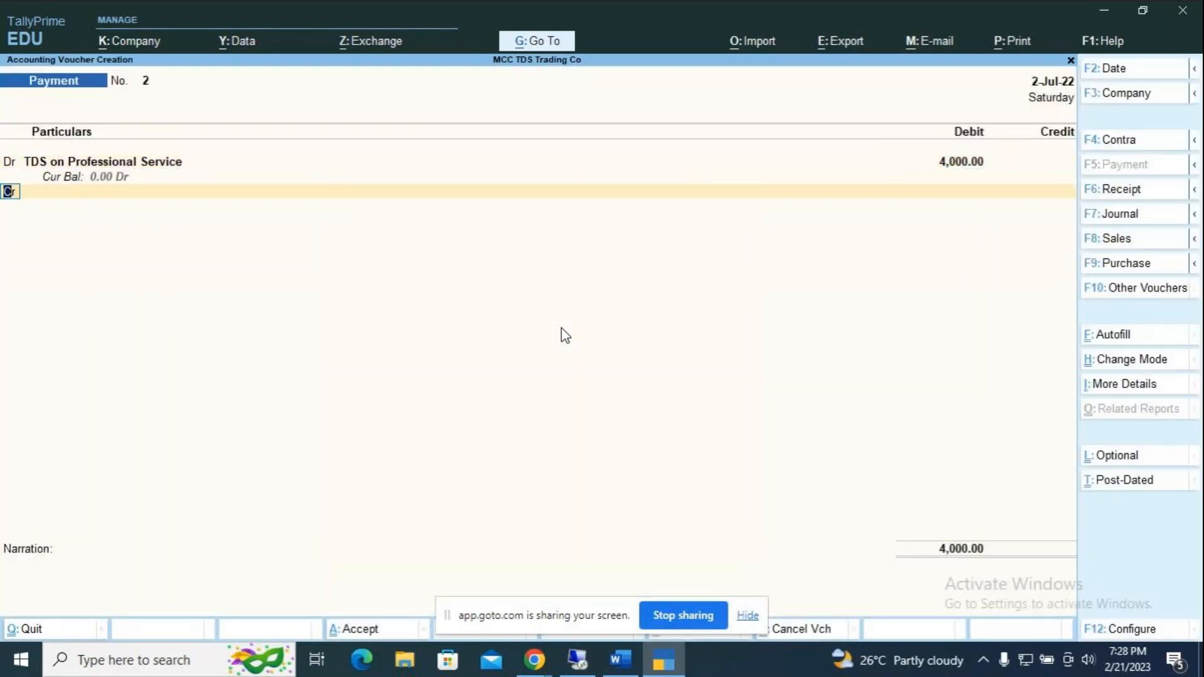
Step: Credit HDFC Bank with 4,000.00 using cheque number 895632
{"action": "key", "text": "Down"}
{"action": "key", "text": "Down"}
{"action": "key", "text": "Down"}
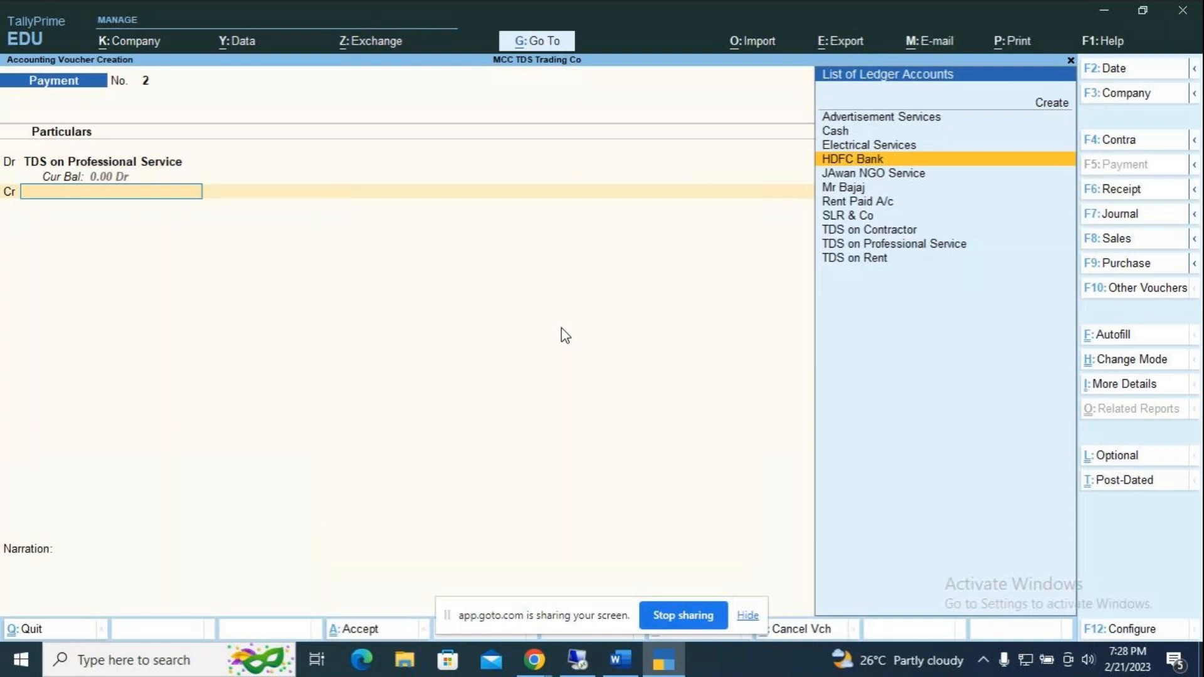
{"action": "key", "text": "Return"}
{"action": "key", "text": "Return"}
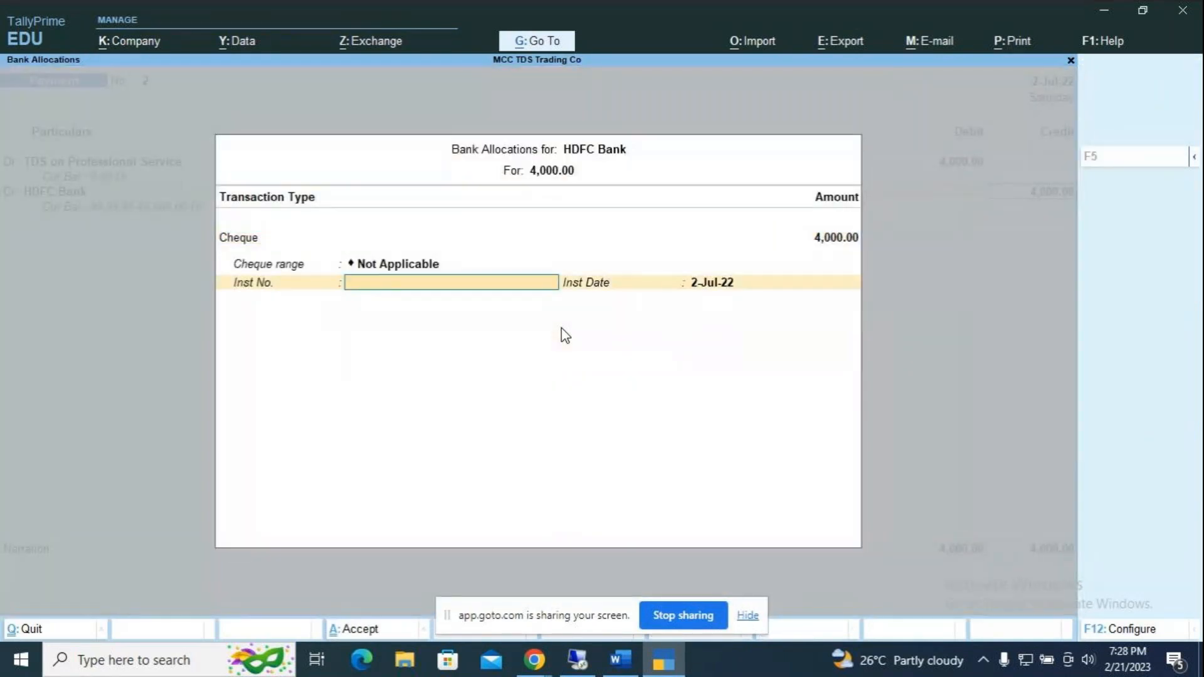
{"action": "type", "text": "895632"}
{"action": "key", "text": "Return"}
{"action": "key", "text": "Return"}
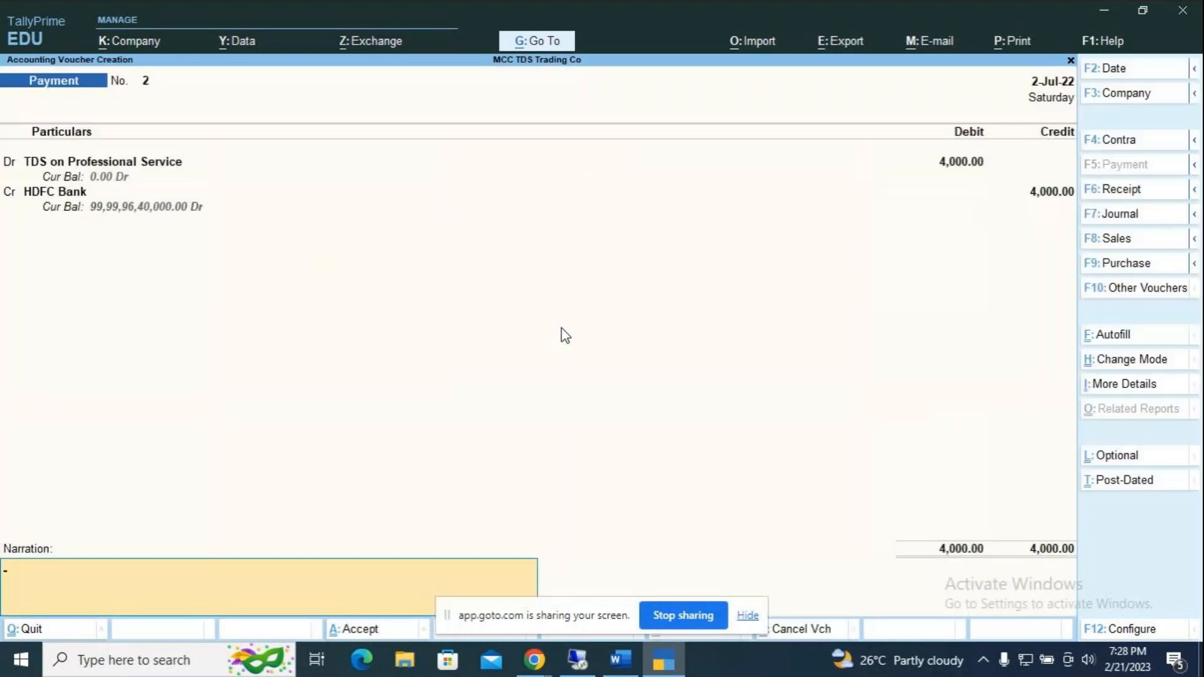
Step: Narrate Payment No. 2 as 'being TDS on Professional Service calculated at lower rate' and save it
{"action": "type", "text": "being TDS on Professiona"}
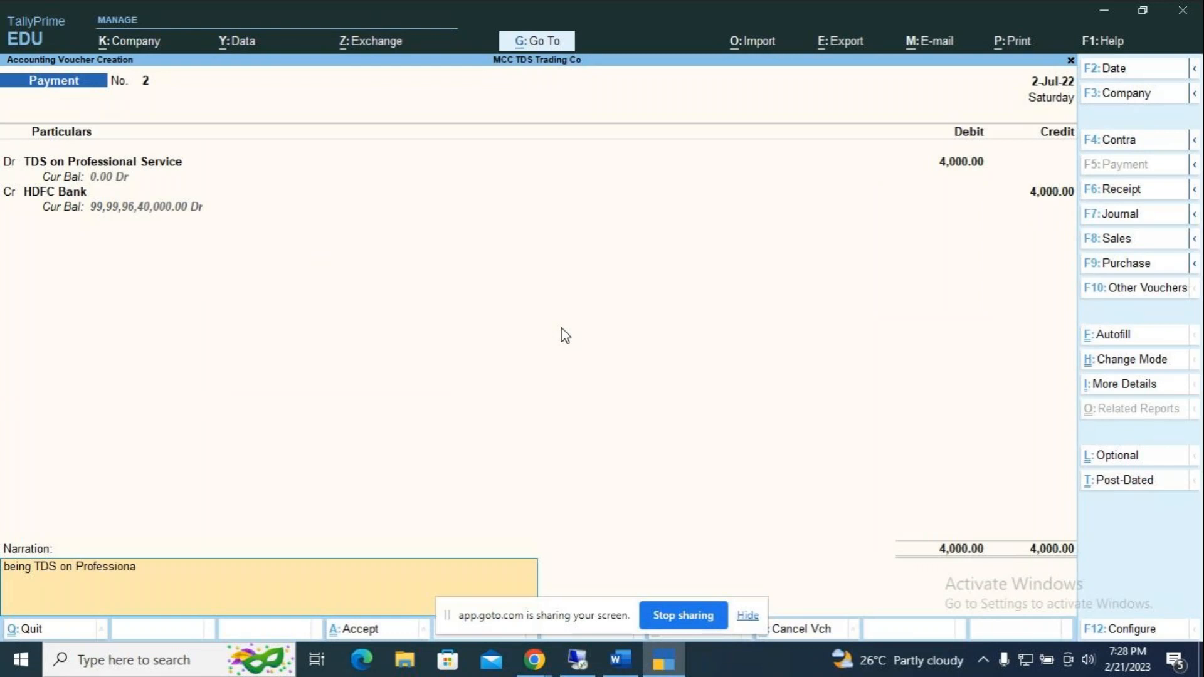
{"action": "type", "text": "l Service calculated at lower rat"}
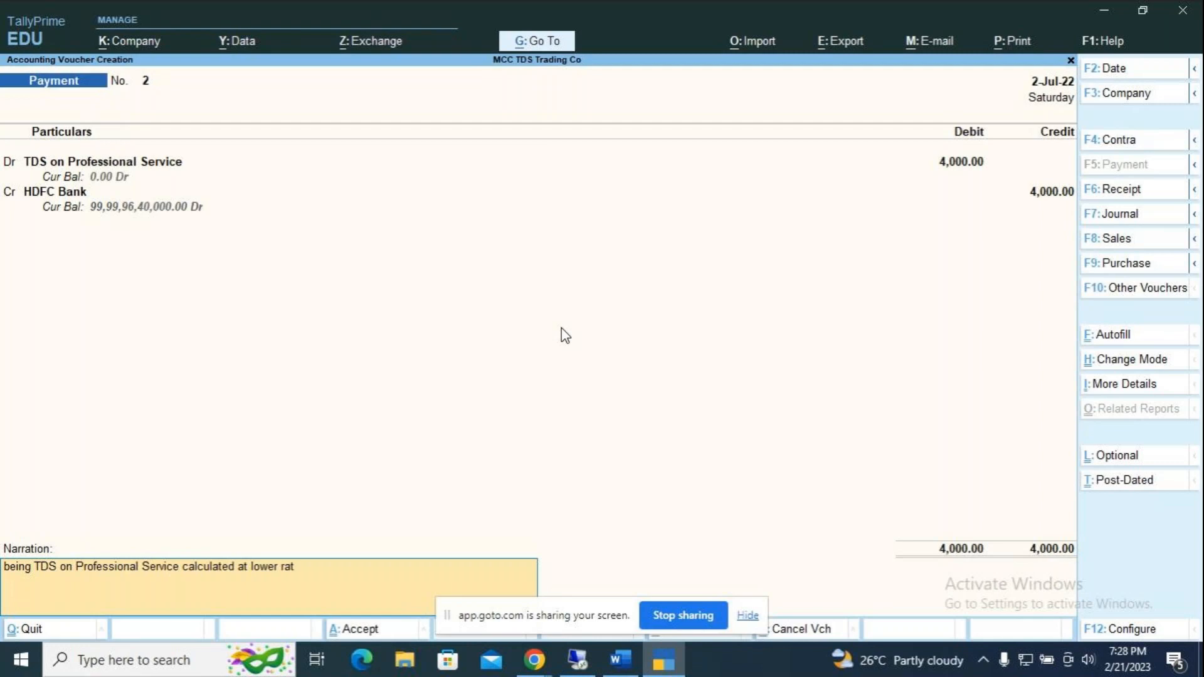
{"action": "type", "text": "e"}
{"action": "key", "text": "Return"}
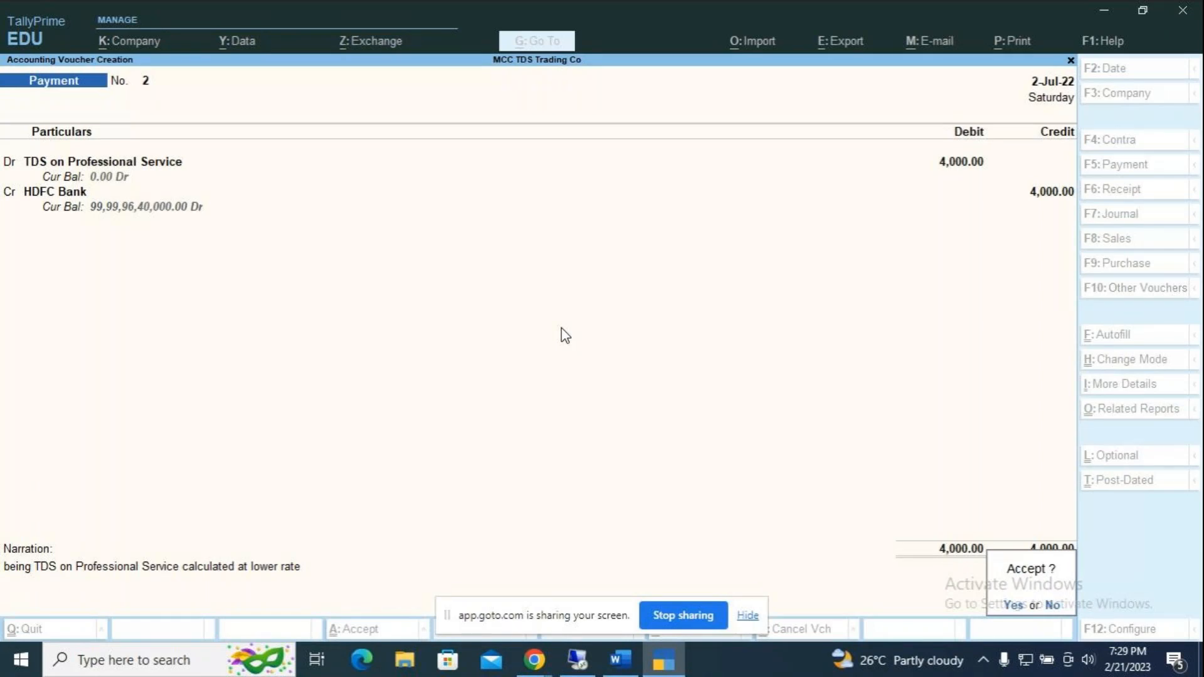
{"action": "key", "text": "y"}
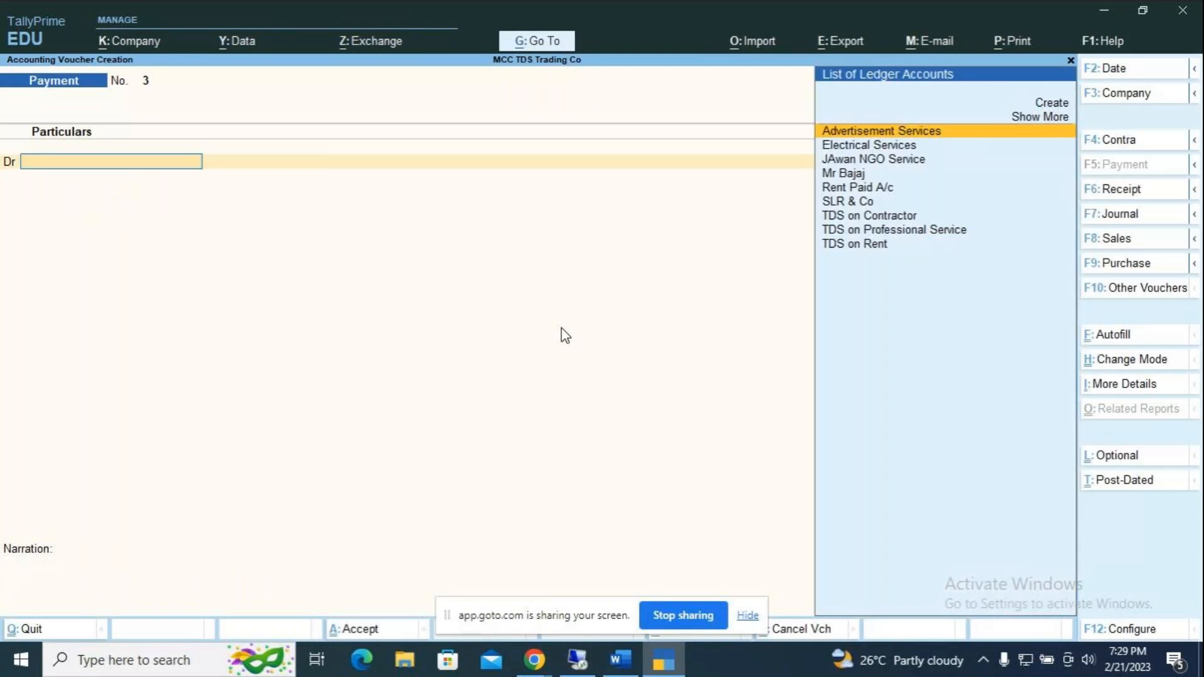
{"action": "key", "text": "Escape"}
Step: Quit voucher entry and reopen Payment voucher No. 2 from the Day Book
{"action": "key", "text": "y"}
{"action": "key", "text": "Down"}
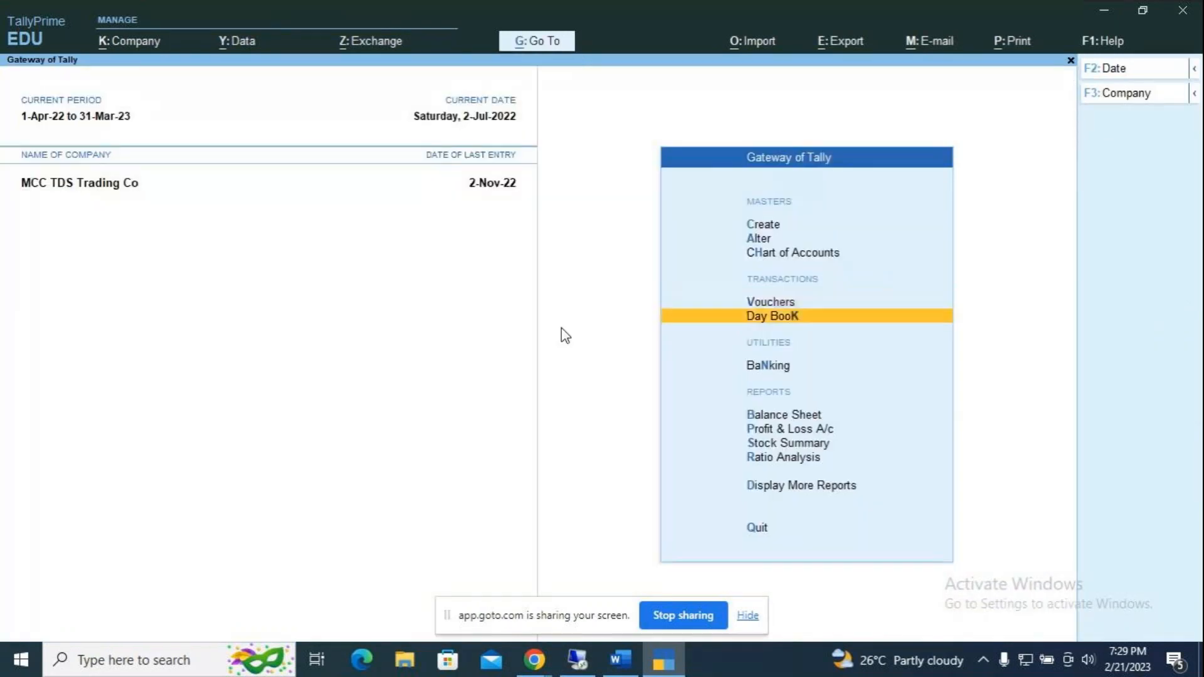
{"action": "key", "text": "Return"}
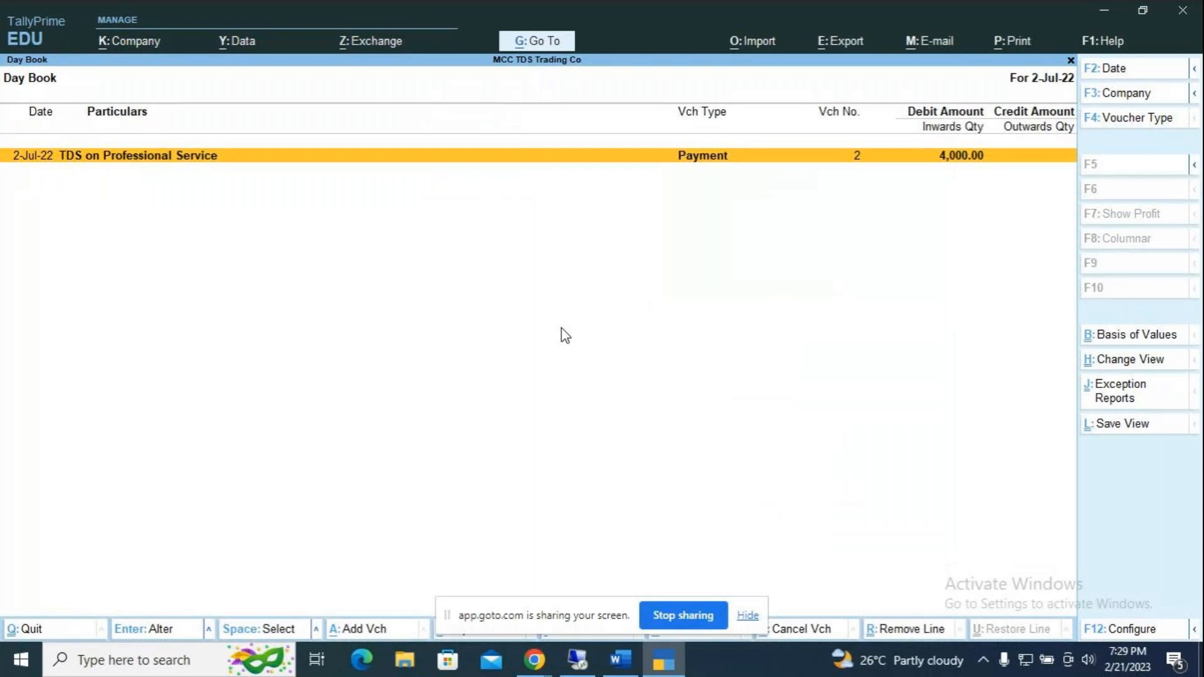
{"action": "key", "text": "Return"}
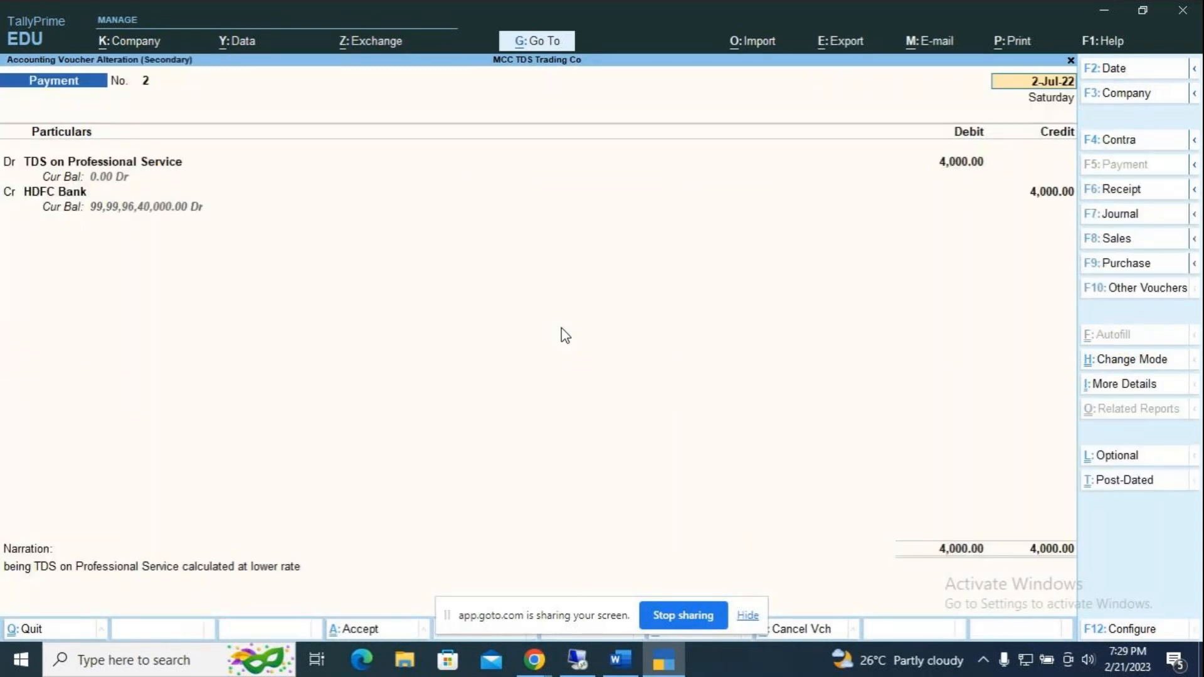
Step: Preview Payment No. 2 as a full-size TDS challan showing 4,000.00 income tax, code 4JB
{"action": "key", "text": "alt+p"}
{"action": "key", "text": "Return"}
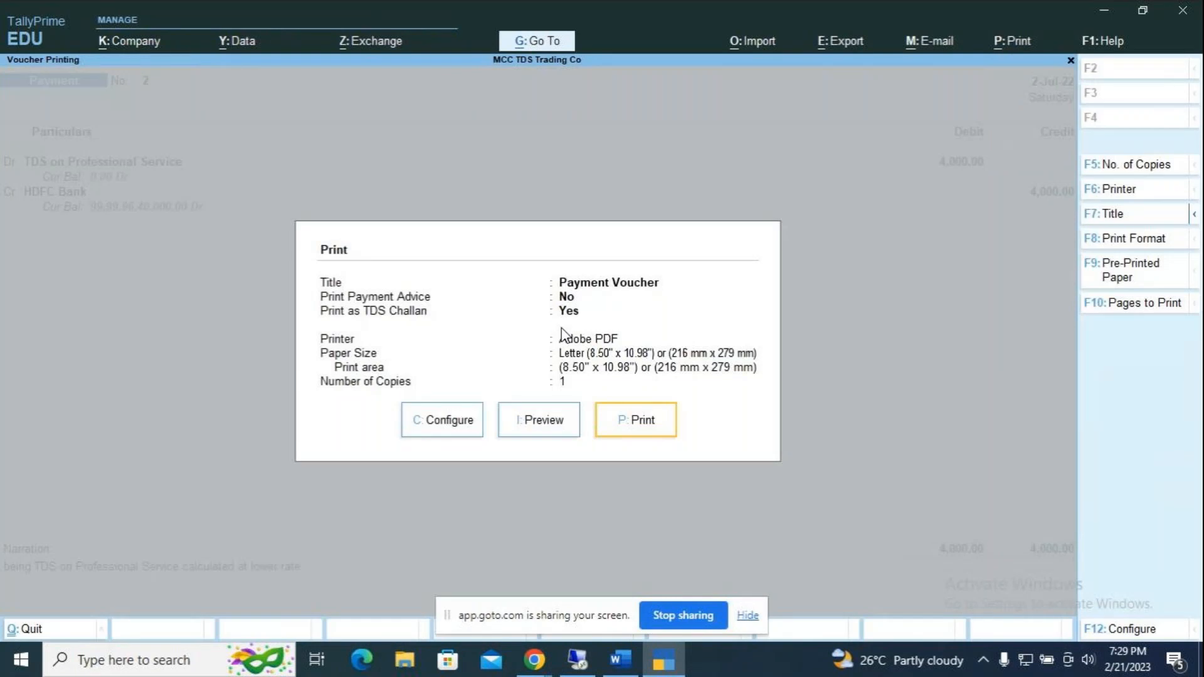
{"action": "key", "text": "i"}
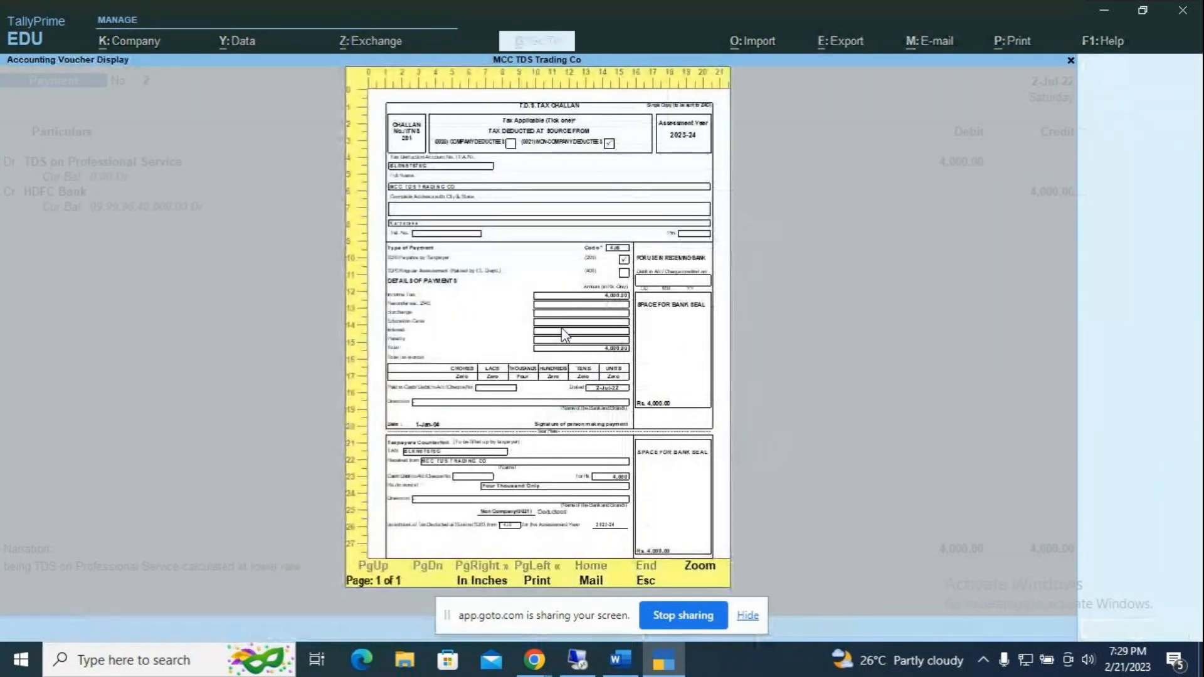
{"action": "key", "text": "alt+z"}
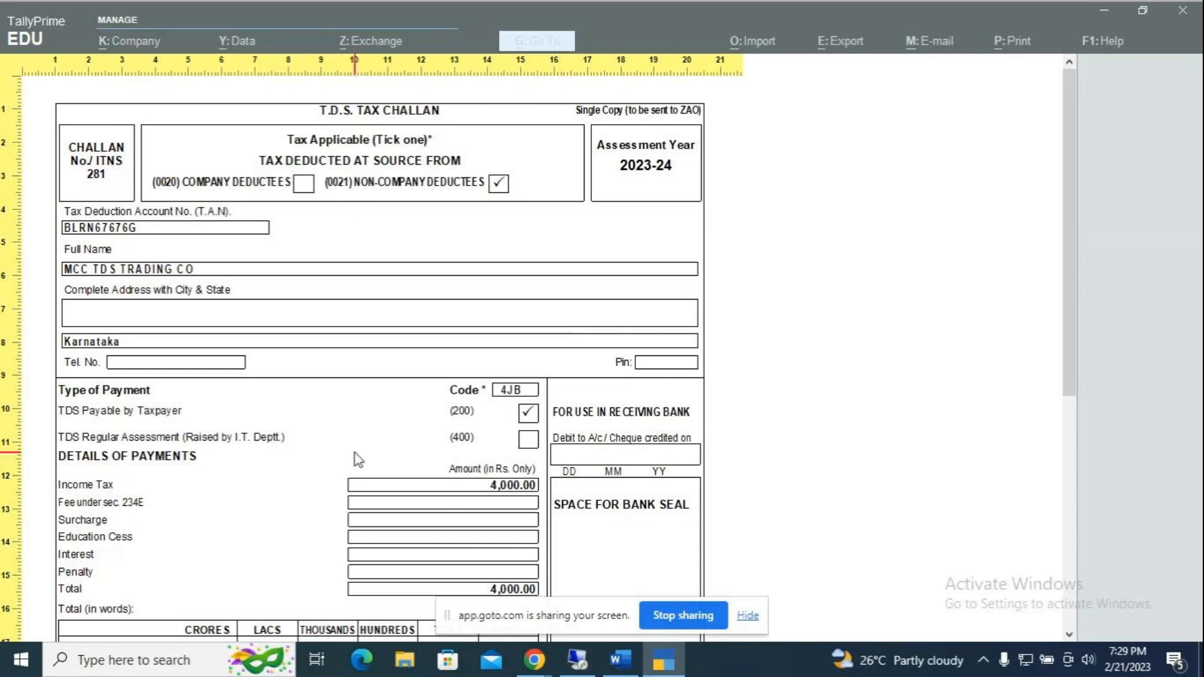
{"action": "scroll", "coordinate": [355, 453], "scroll_direction": "down", "scroll_amount": 3}
{"action": "scroll", "coordinate": [356, 461], "scroll_direction": "down", "scroll_amount": 5}
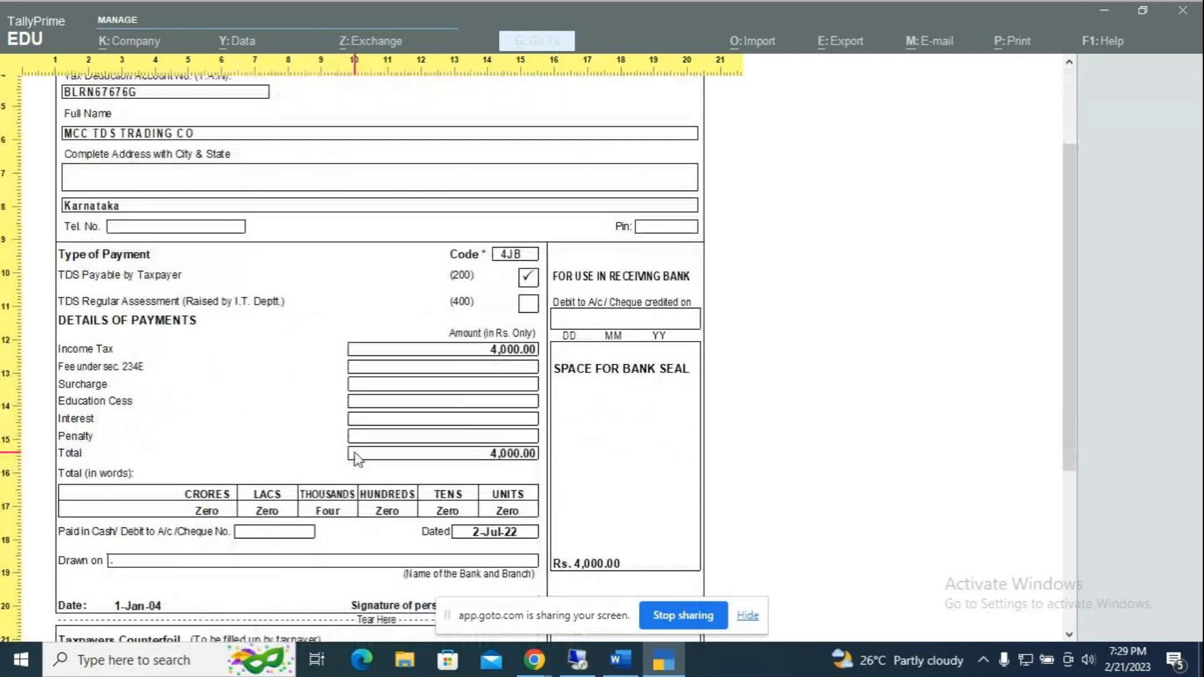
{"action": "scroll", "coordinate": [358, 460], "scroll_direction": "down", "scroll_amount": 6}
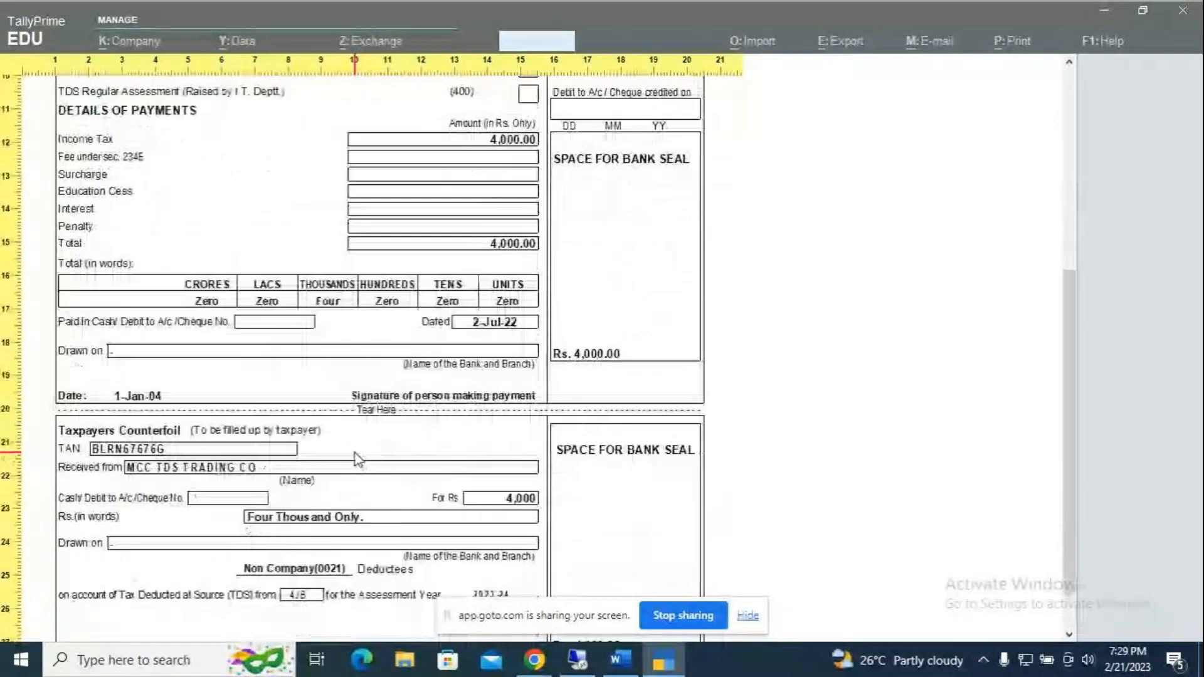
{"action": "scroll", "coordinate": [356, 460], "scroll_direction": "up", "scroll_amount": 4}
{"action": "scroll", "coordinate": [355, 460], "scroll_direction": "up", "scroll_amount": 6}
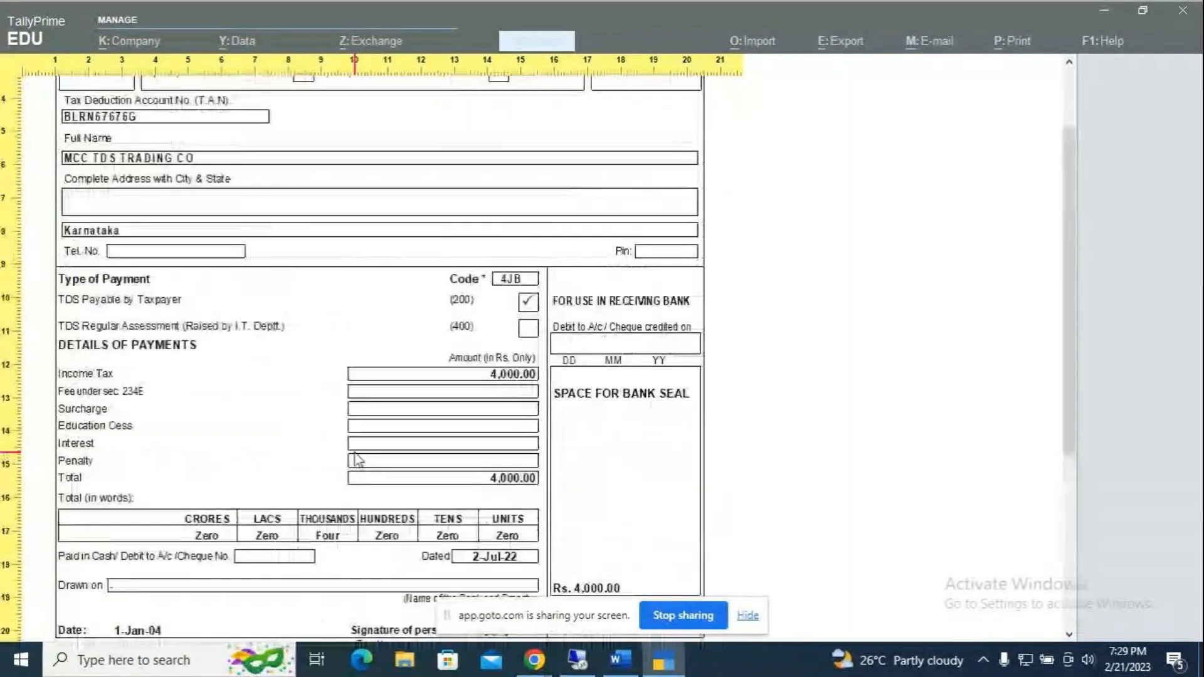
Step: Return to the Word document and scroll up to the Balaji and co. advertisement bill Assignment paragraph
{"action": "key", "text": "alt+Tab"}
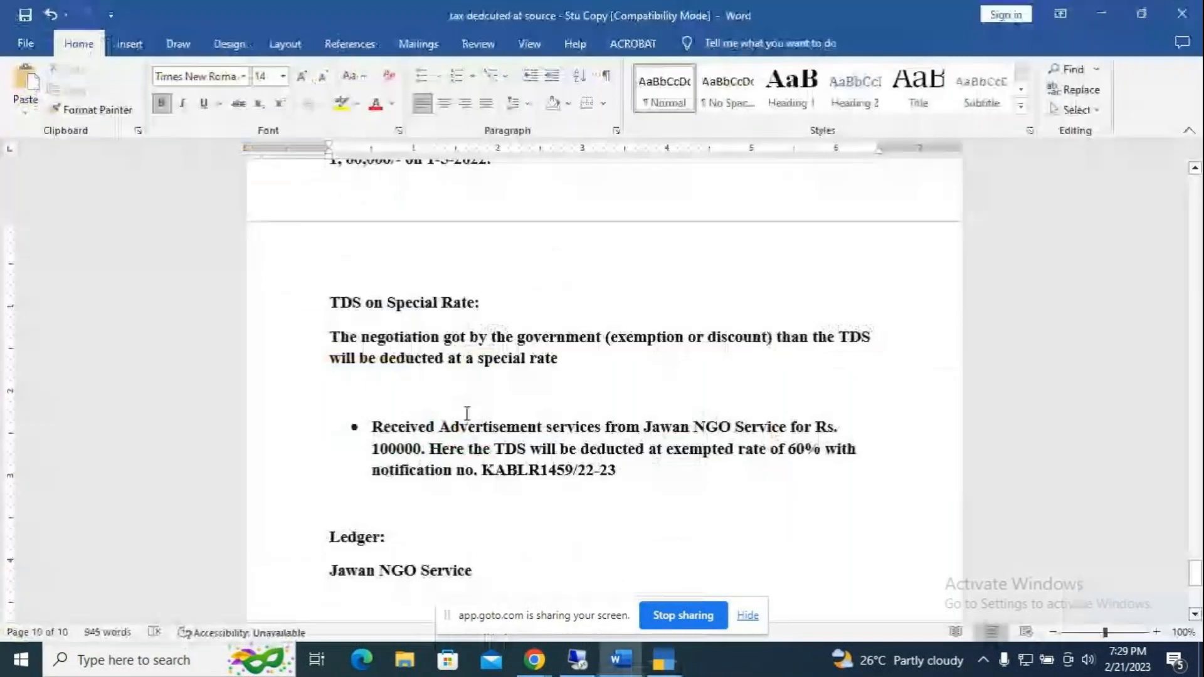
{"action": "scroll", "coordinate": [465, 417], "scroll_direction": "up", "scroll_amount": 5}
{"action": "scroll", "coordinate": [428, 434], "scroll_direction": "up", "scroll_amount": 1}
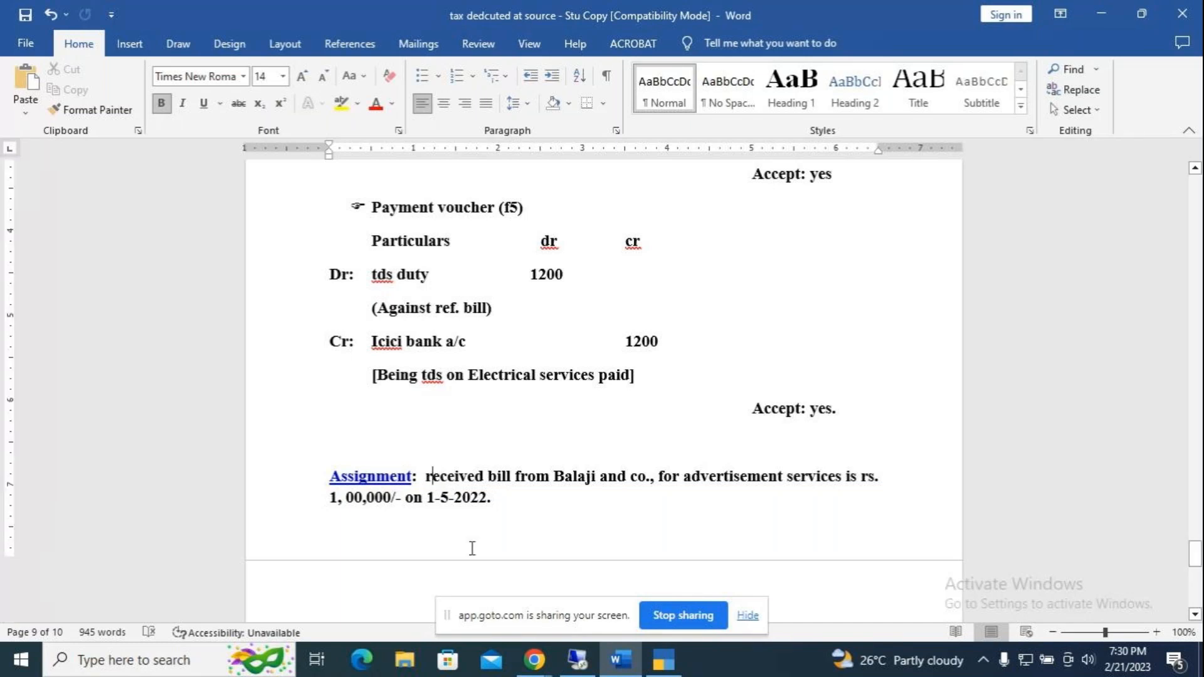
Step: Capitalise 'Received', change 'is' to 'at', and capitalise 'rs.' to 'Rs.' in the Assignment sentence
{"action": "key", "text": "BackSpace"}
{"action": "type", "text": "R"}
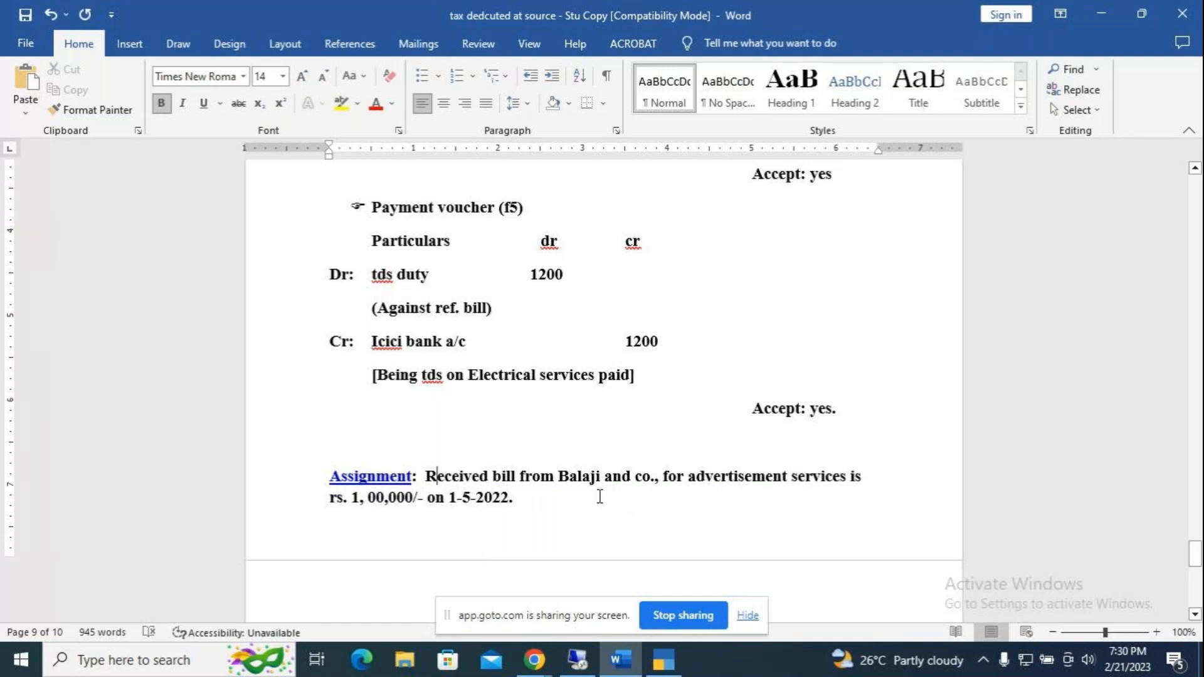
{"action": "left_click", "coordinate": [865, 474]}
{"action": "key", "text": "BackSpace"}
{"action": "key", "text": "BackSpace"}
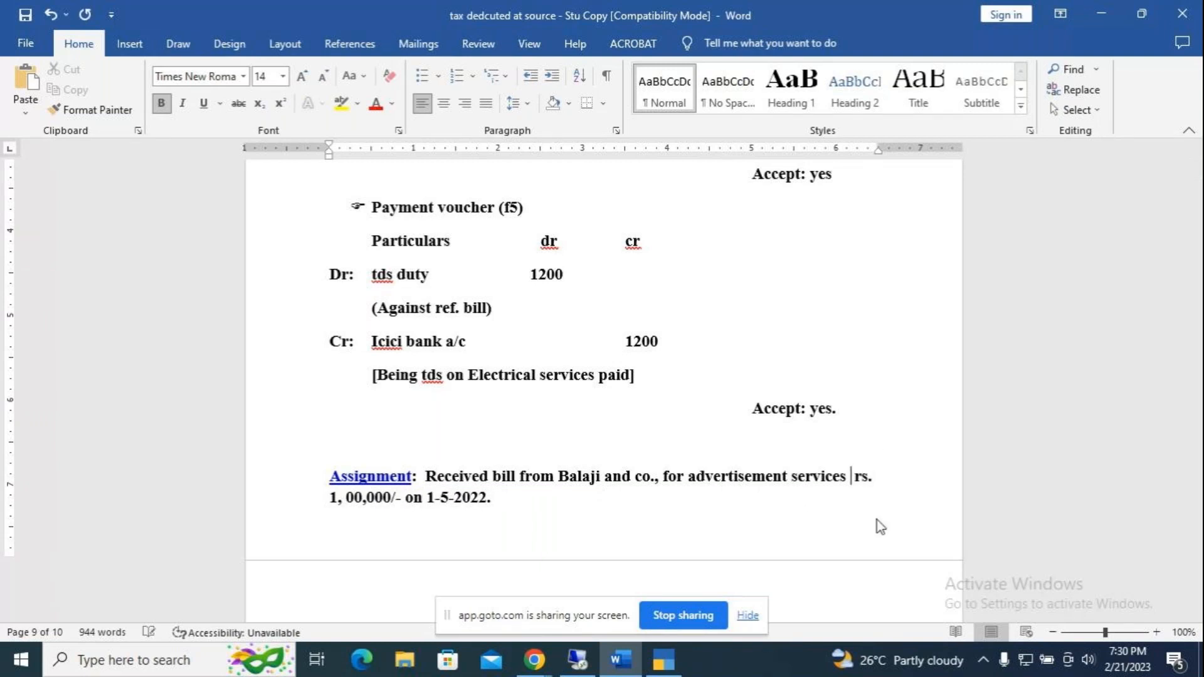
{"action": "type", "text": "at"}
{"action": "key", "text": "Down"}
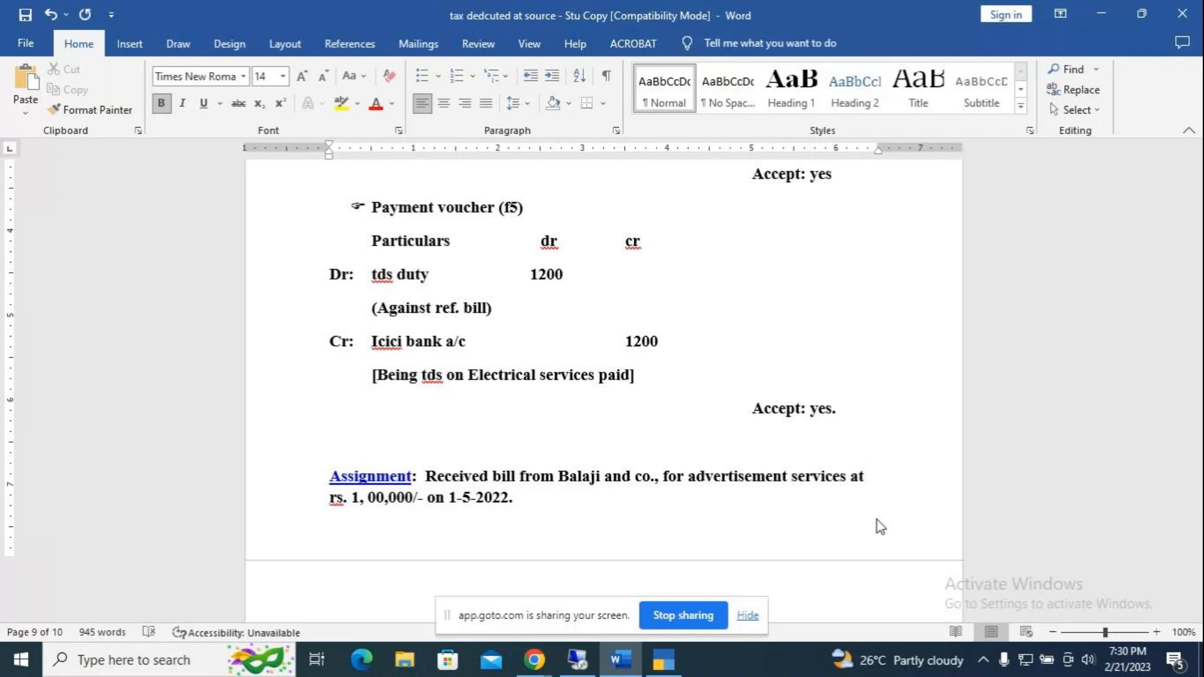
{"action": "key", "text": "Home"}
{"action": "key", "text": "Delete"}
{"action": "type", "text": "R"}
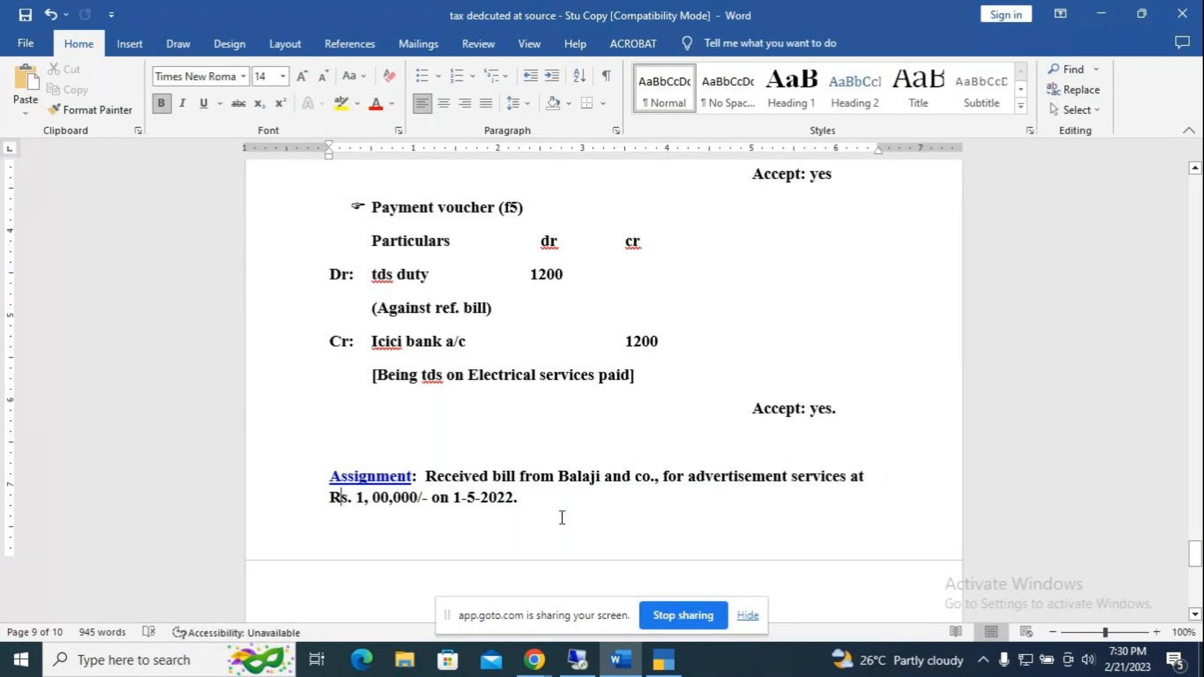
{"action": "left_click", "coordinate": [548, 499]}
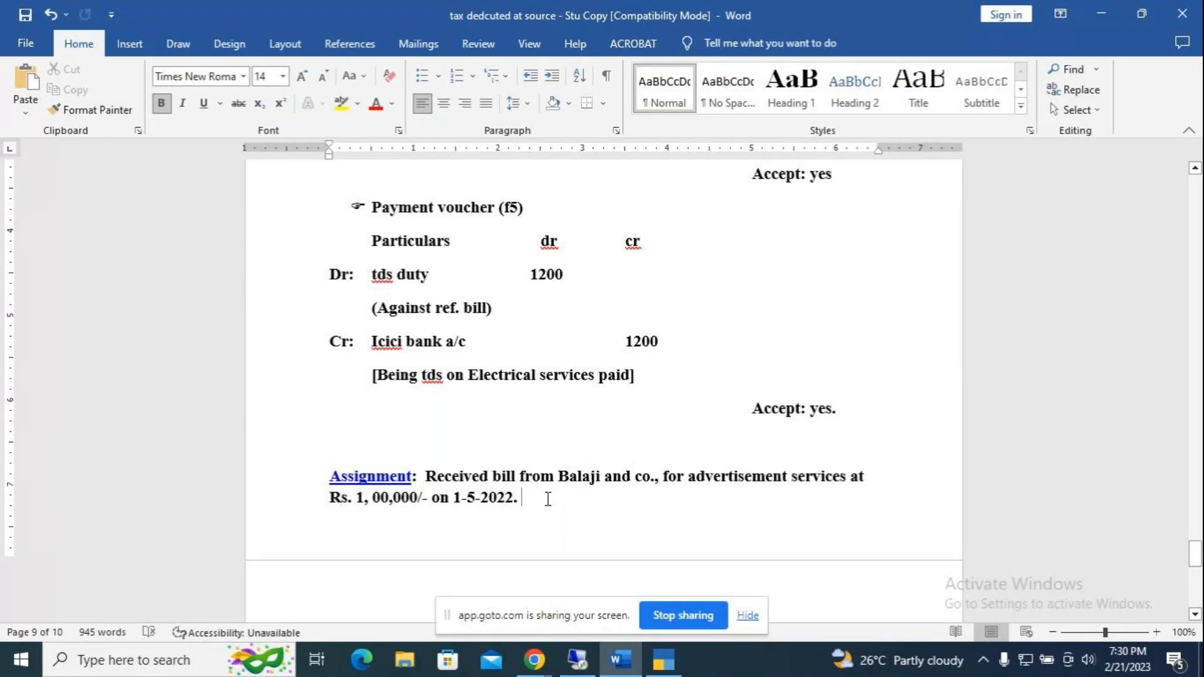
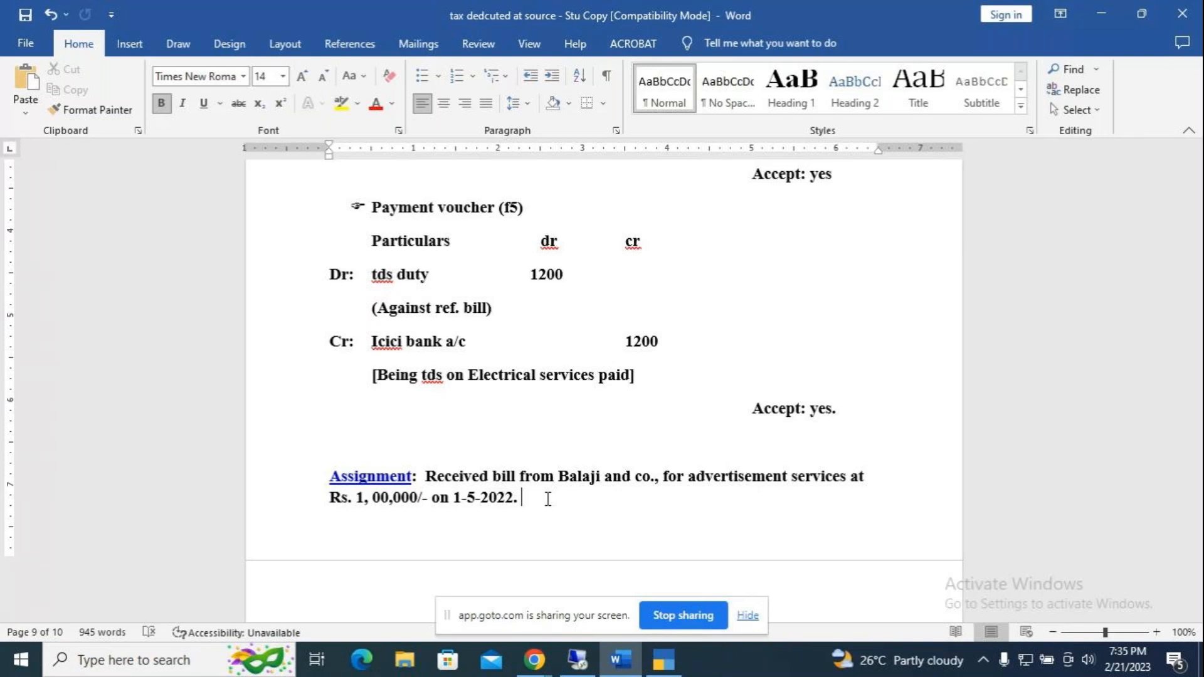
Step: Return to Tally and close the challan preview and payment voucher to reach the Gateway
{"action": "key", "text": "alt+Tab"}
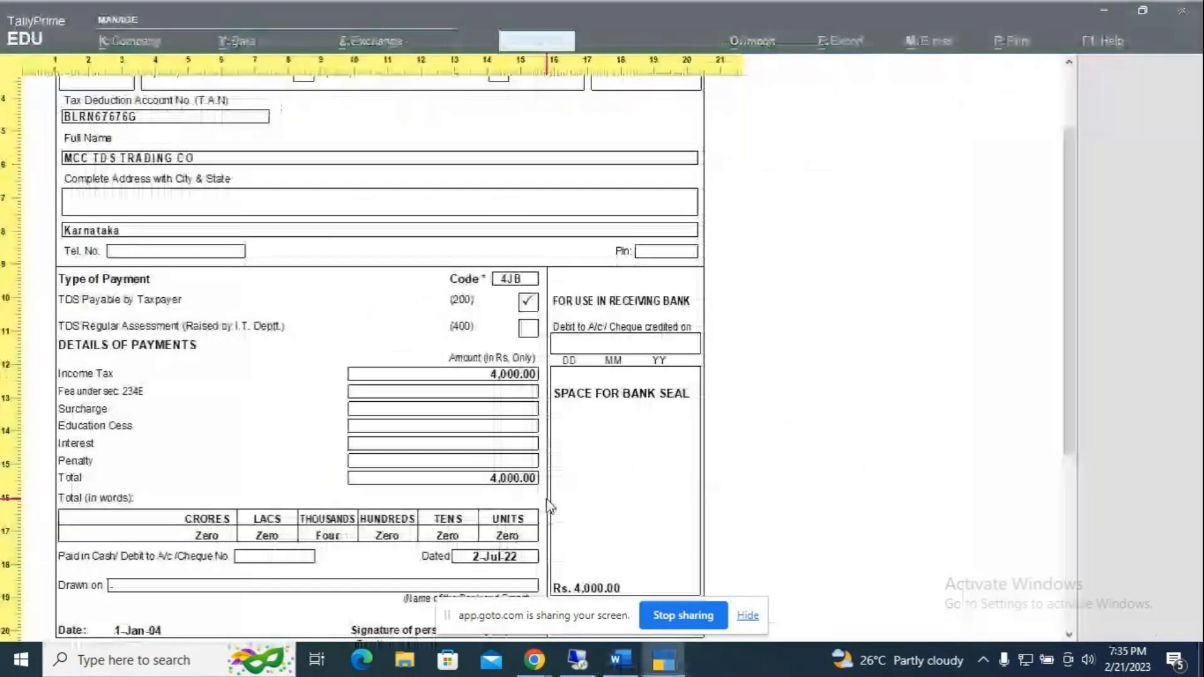
{"action": "key", "text": "Escape"}
{"action": "key", "text": "Escape"}
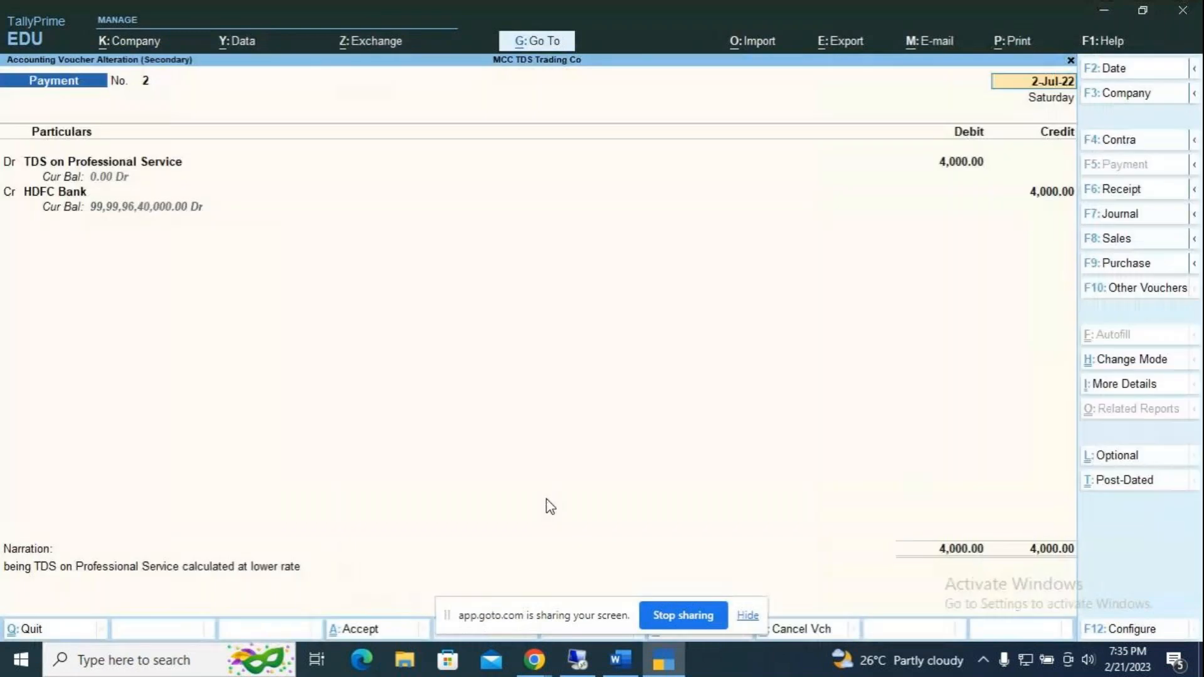
{"action": "key", "text": "Escape"}
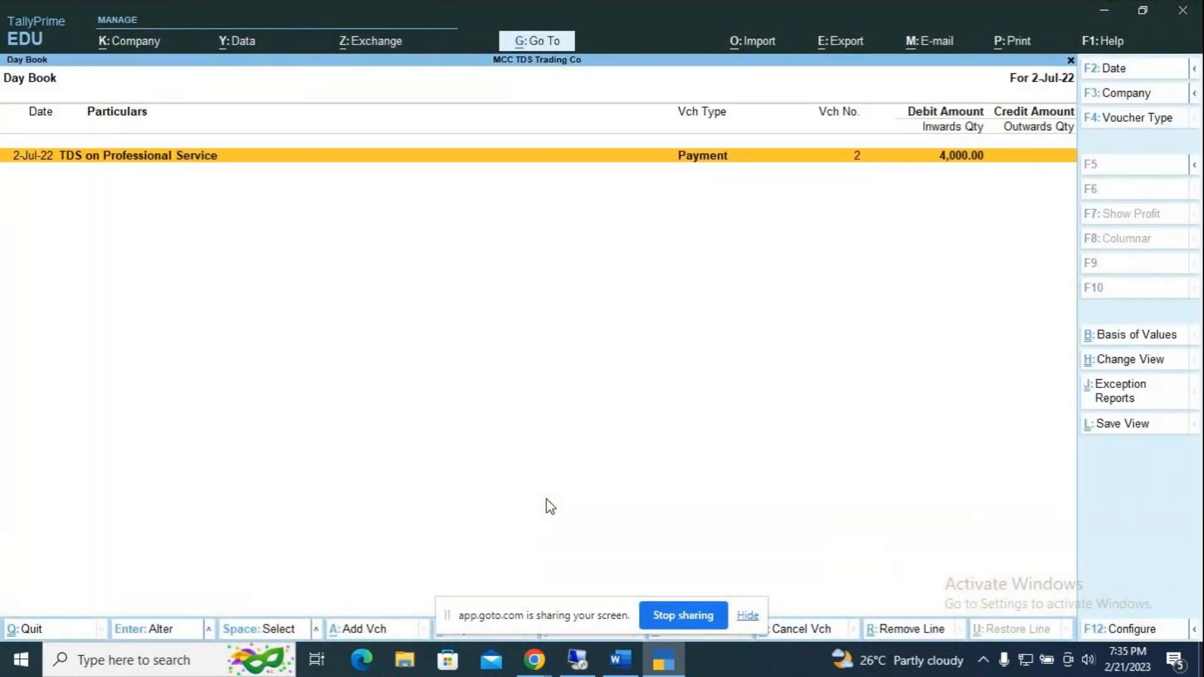
{"action": "key", "text": "Escape"}
{"action": "key", "text": "Up"}
{"action": "key", "text": "Up"}
{"action": "key", "text": "Up"}
{"action": "key", "text": "Up"}
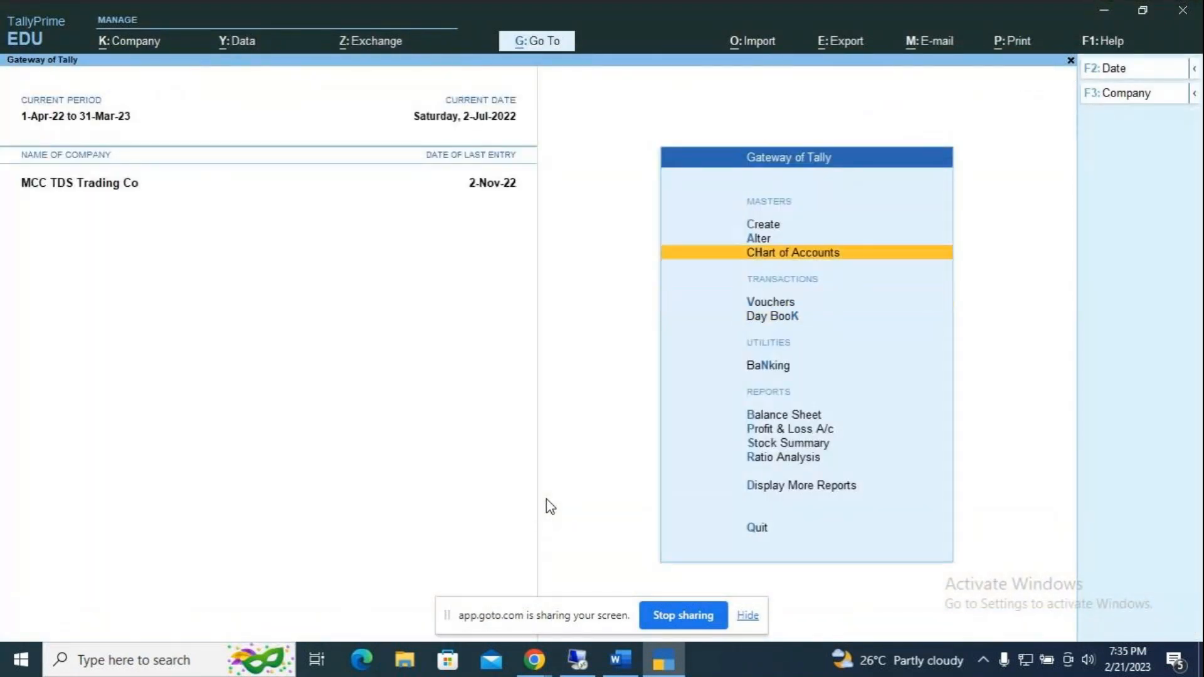
Step: Start a new ledger named 'Balaji & Co' under Sundry Creditors
{"action": "key", "text": "Return"}
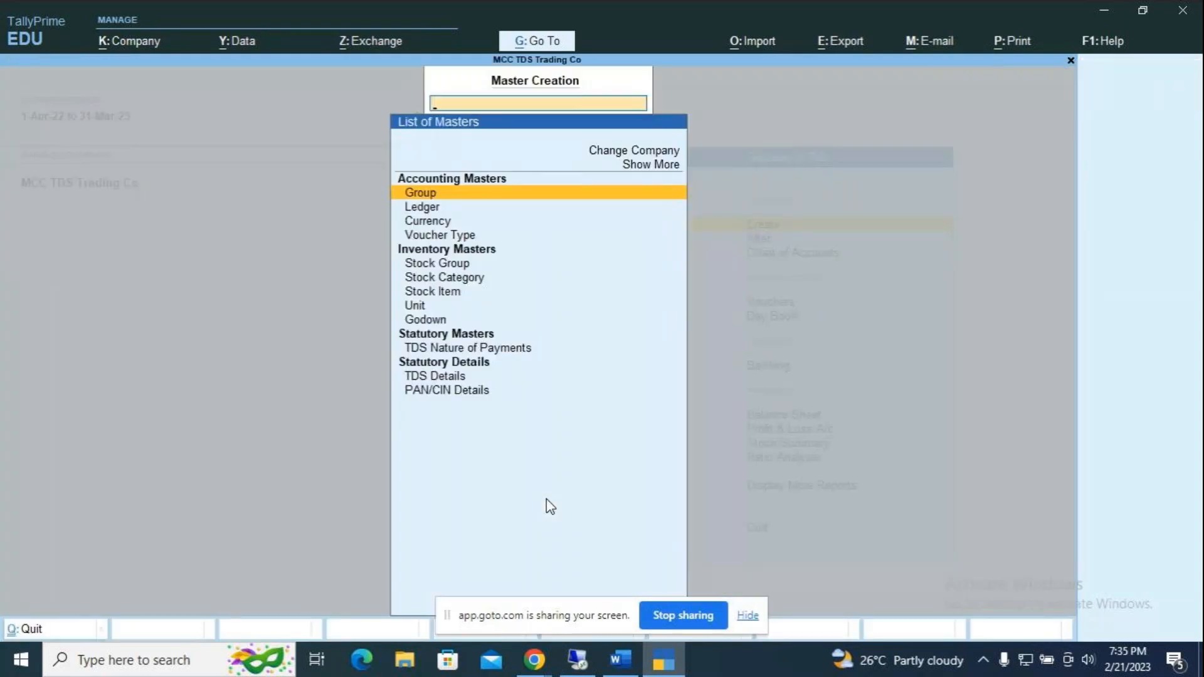
{"action": "key", "text": "Down"}
{"action": "key", "text": "Return"}
{"action": "type", "text": "B"}
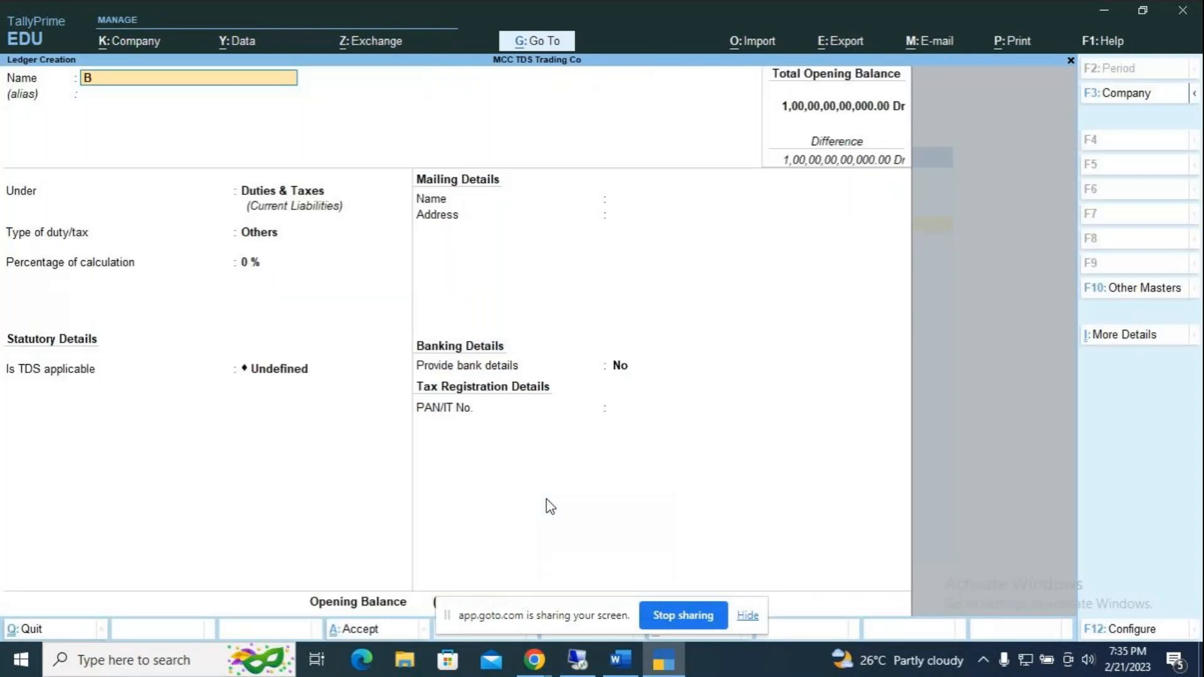
{"action": "type", "text": "alaji & Co"}
{"action": "key", "text": "Return"}
{"action": "key", "text": "Return"}
{"action": "type", "text": "S"}
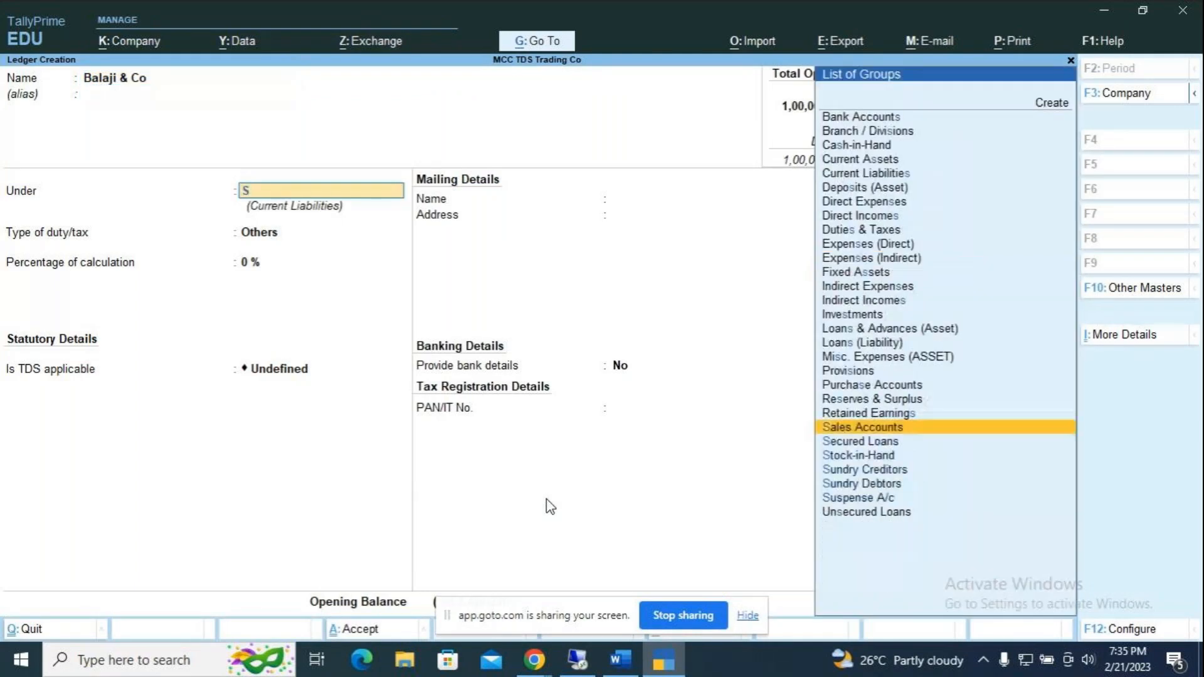
{"action": "key", "text": "Down"}
{"action": "key", "text": "Down"}
{"action": "key", "text": "Down"}
{"action": "key", "text": "Return"}
Step: Make the ledger TDS deductible as Company - Resident for Fees for Professional Service
{"action": "key", "text": "Return"}
{"action": "key", "text": "Return"}
{"action": "key", "text": "Return"}
{"action": "type", "text": "y"}
{"action": "key", "text": "Return"}
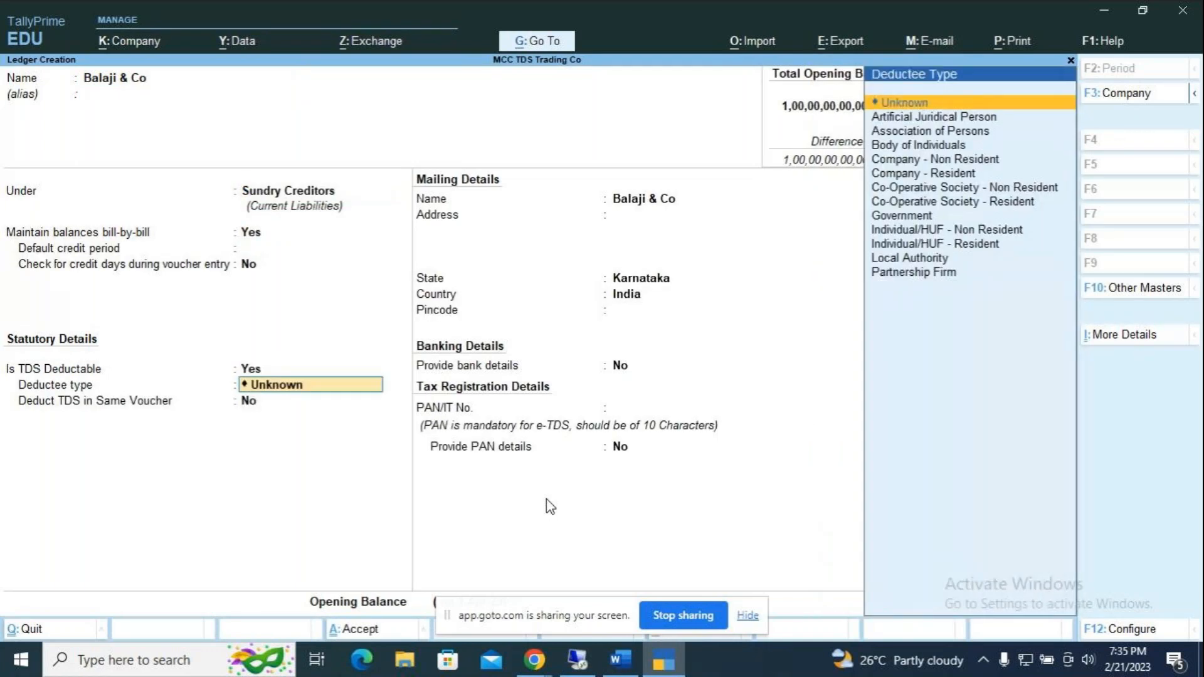
{"action": "key", "text": "Down"}
{"action": "key", "text": "Down"}
{"action": "key", "text": "Down"}
{"action": "key", "text": "Down"}
{"action": "key", "text": "Down"}
{"action": "key", "text": "Return"}
{"action": "type", "text": "y"}
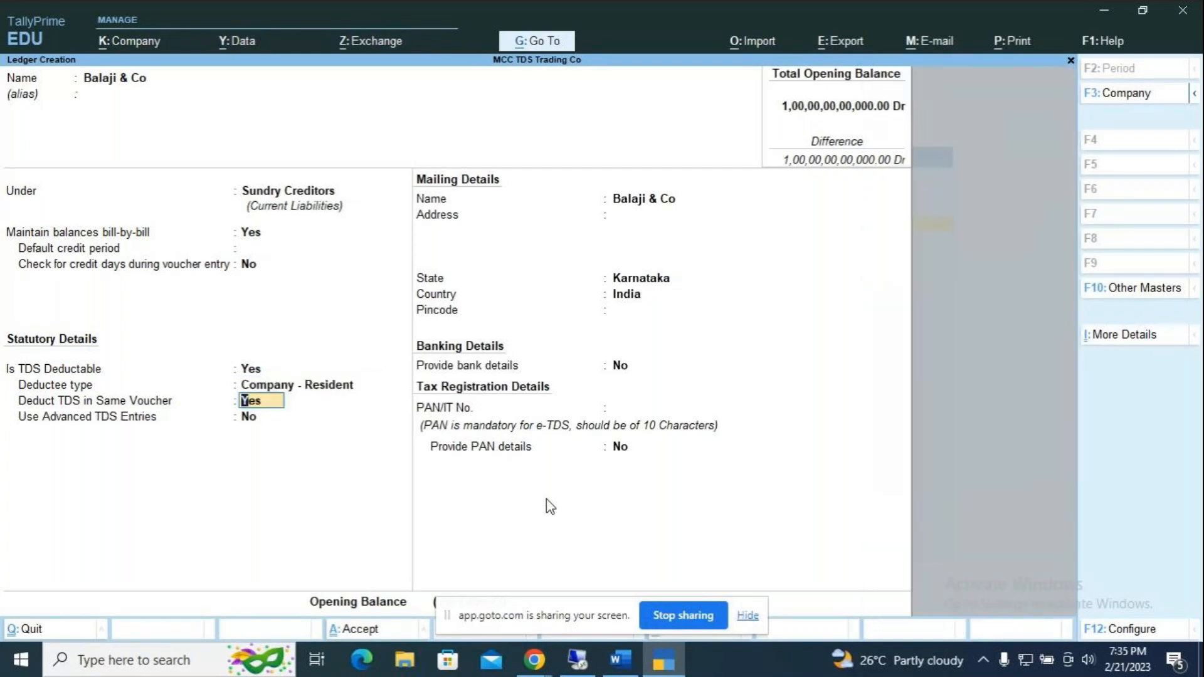
{"action": "key", "text": "Return"}
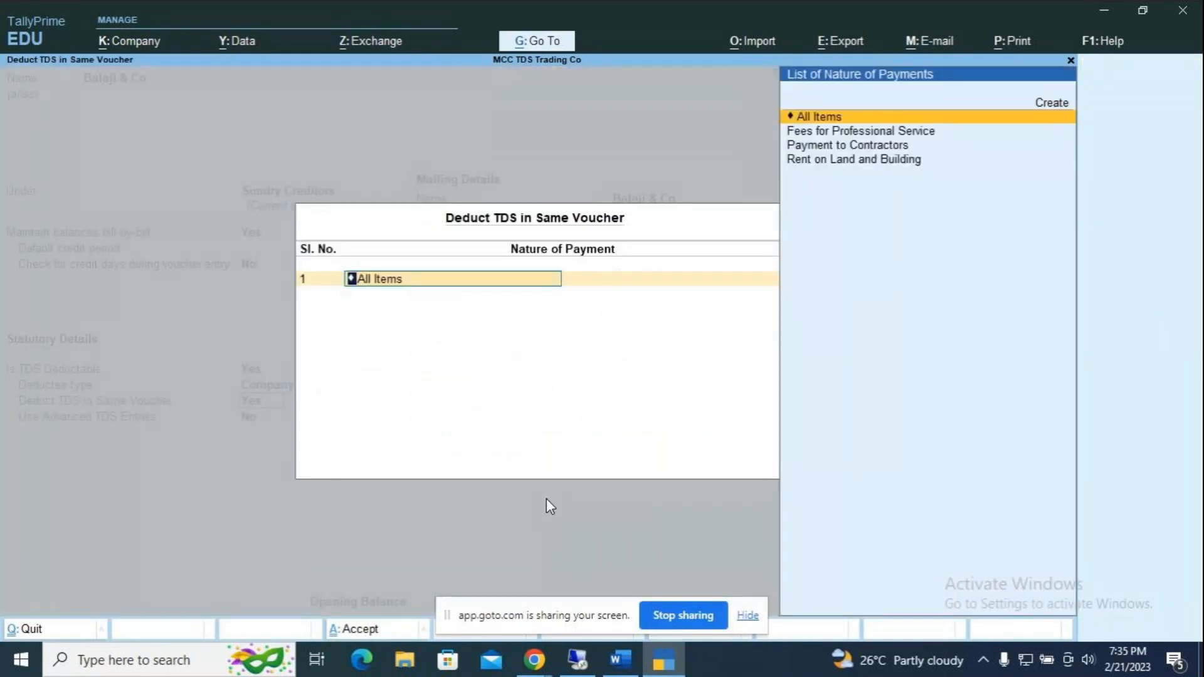
{"action": "key", "text": "Down"}
{"action": "key", "text": "Return"}
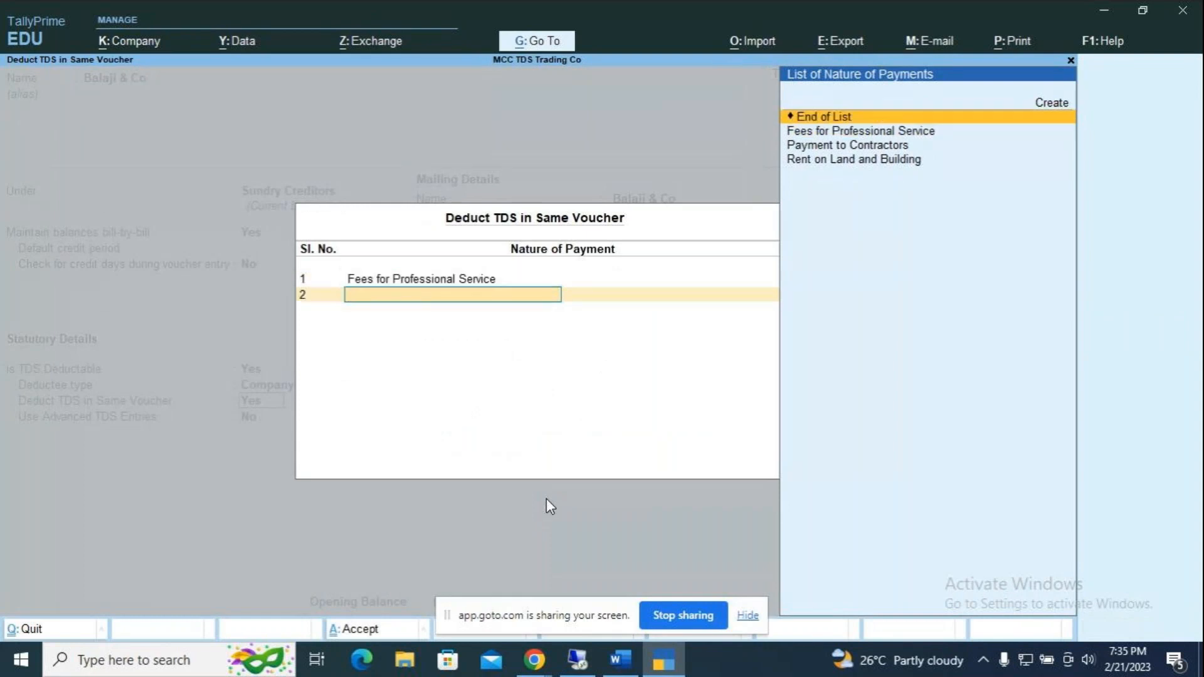
{"action": "key", "text": "Return"}
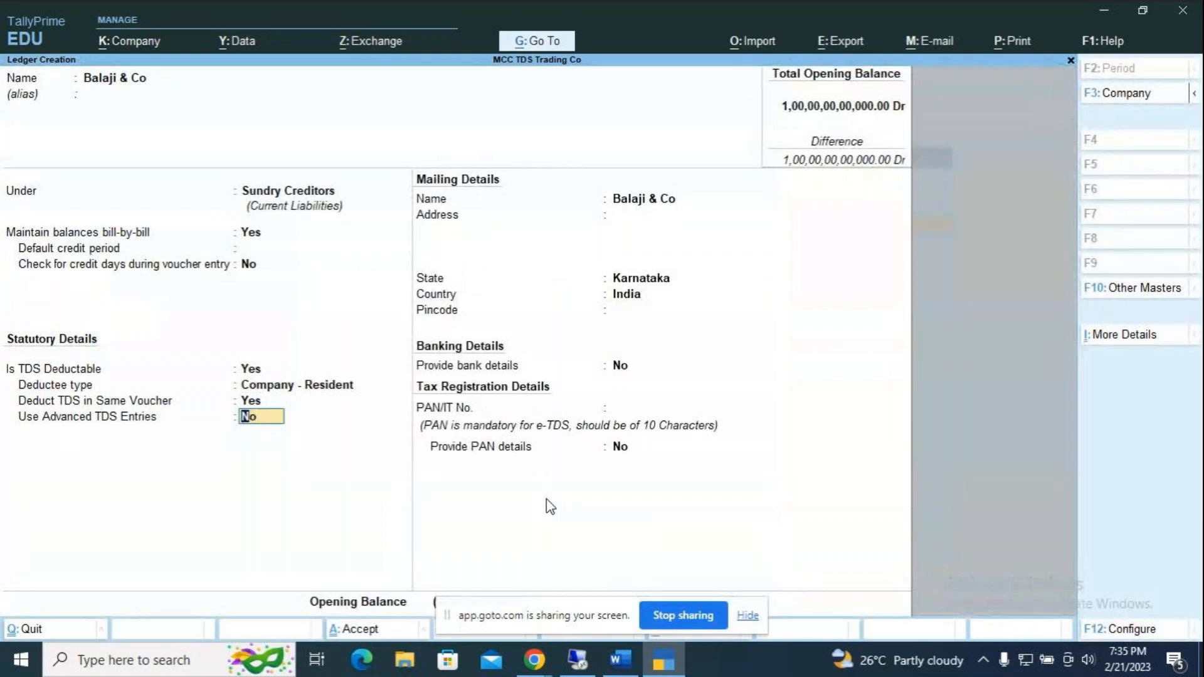
{"action": "key", "text": "Return"}
{"action": "key", "text": "Return"}
{"action": "key", "text": "Return"}
{"action": "key", "text": "Return"}
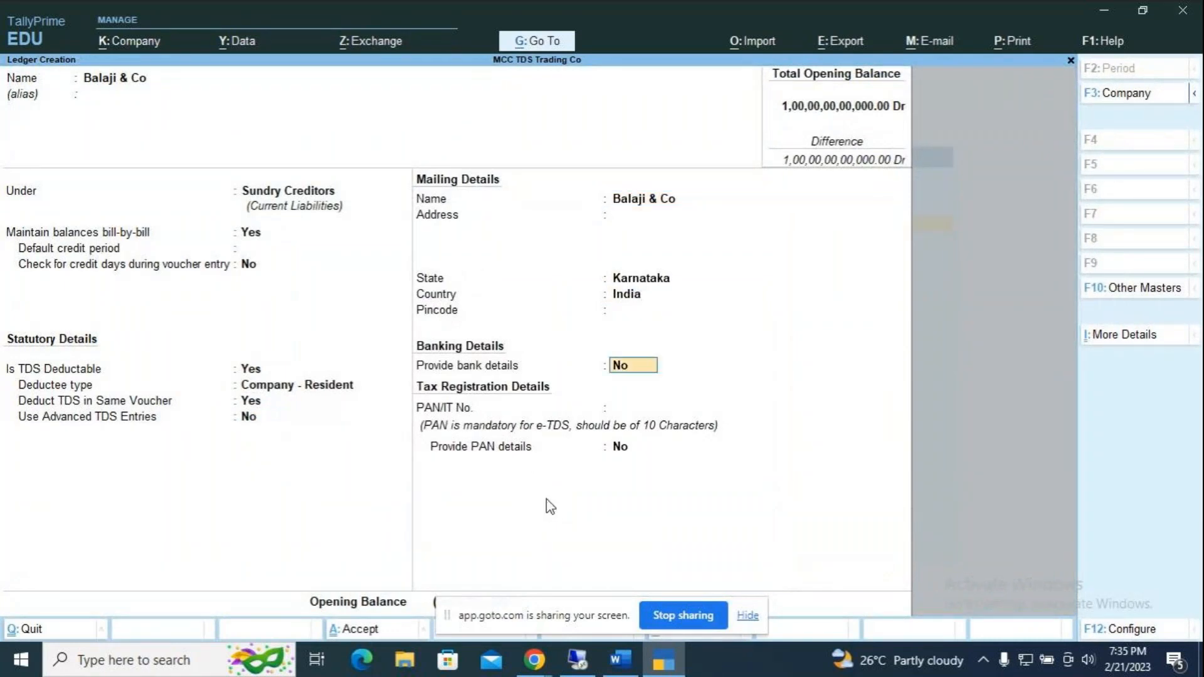
Step: Enter the party's PAN and save the Balaji & Co ledger
{"action": "type", "text": "AS"}
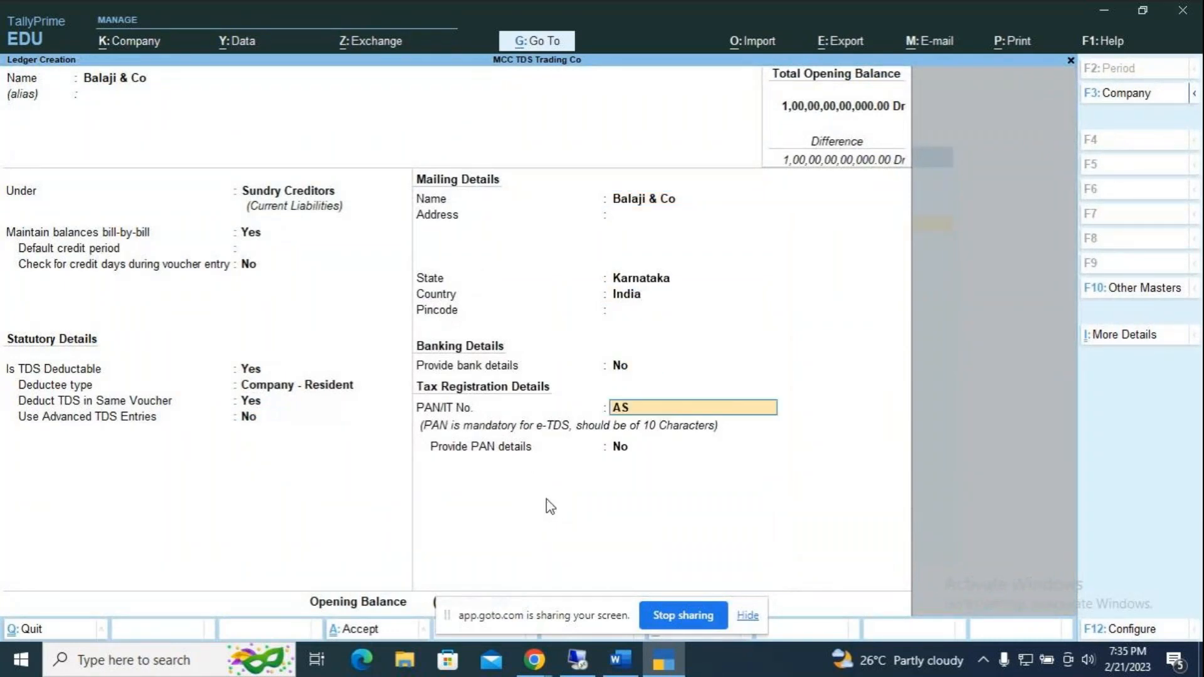
{"action": "type", "text": "DFG1987P"}
{"action": "key", "text": "Return"}
{"action": "key", "text": "Return"}
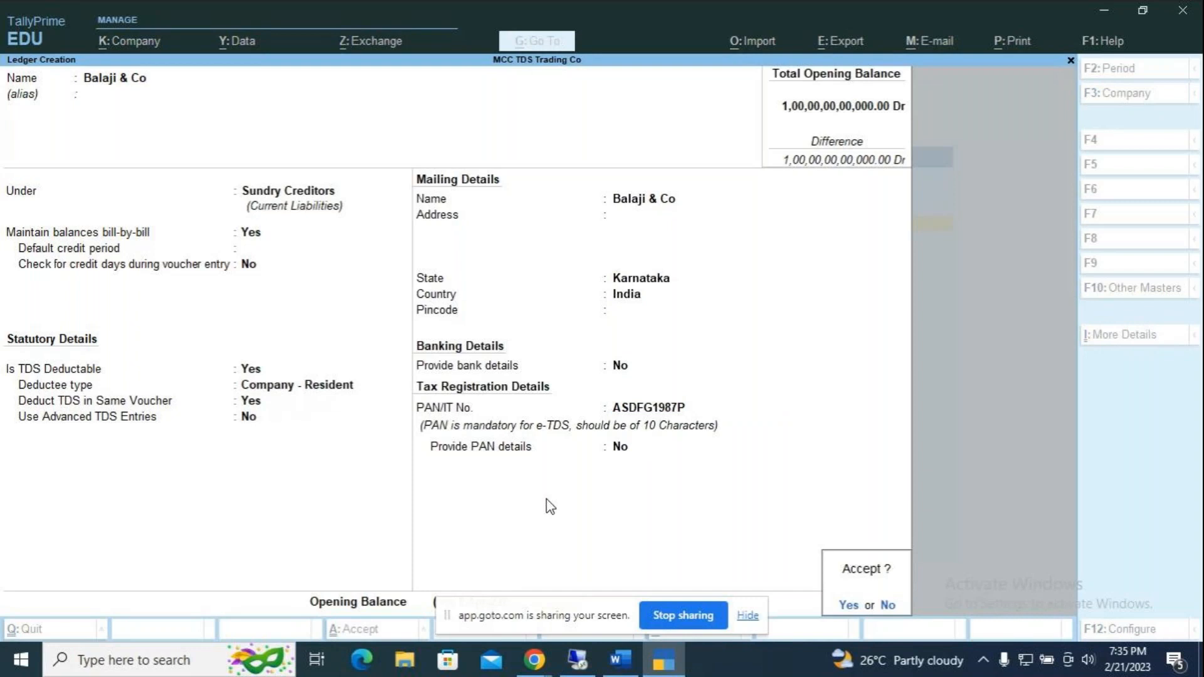
{"action": "key", "text": "Return"}
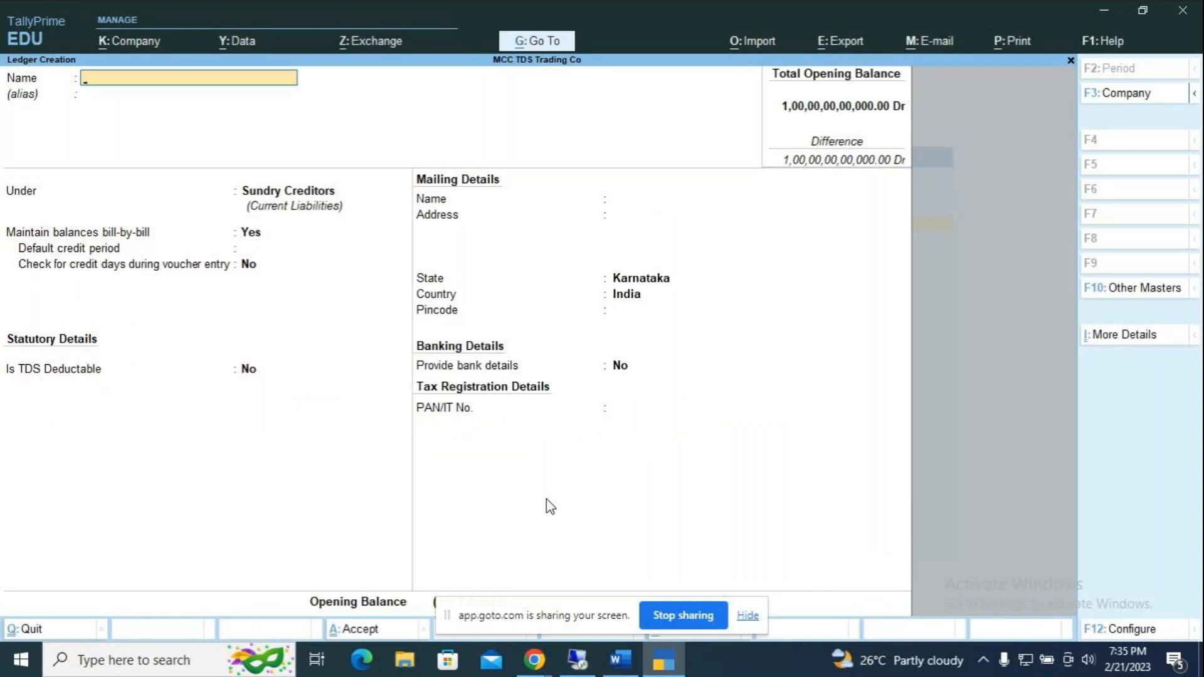
{"action": "key", "text": "Escape"}
{"action": "key", "text": "Escape"}
Step: Open a new Purchase voucher dated 1-May-22
{"action": "key", "text": "Down"}
{"action": "key", "text": "Down"}
{"action": "key", "text": "Down"}
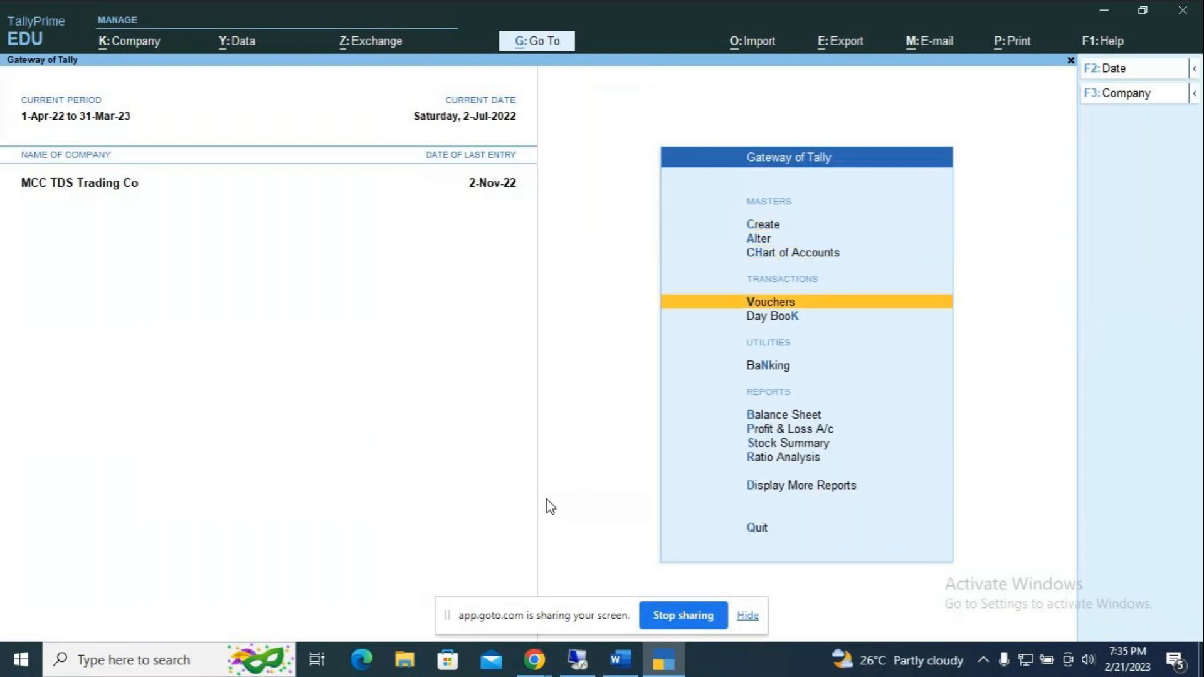
{"action": "key", "text": "Return"}
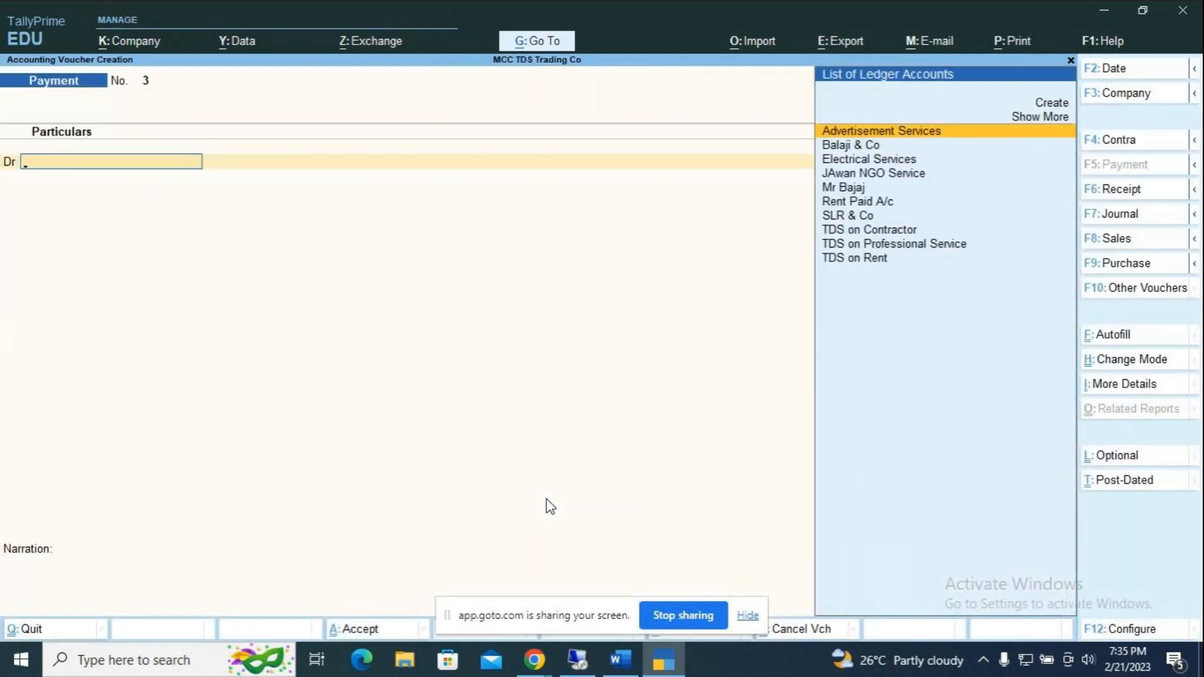
{"action": "key", "text": "F9"}
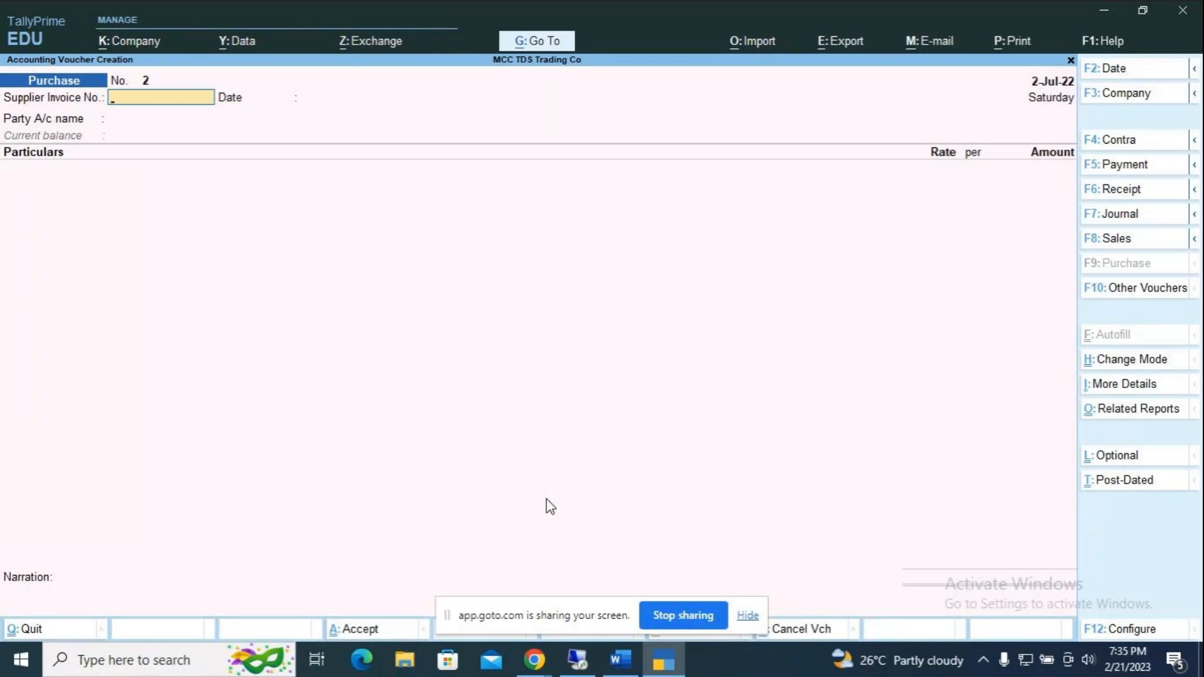
{"action": "key", "text": "F2"}
{"action": "type", "text": "1.5"}
{"action": "key", "text": "Return"}
{"action": "key", "text": "Return"}
{"action": "type", "text": "1"}
{"action": "key", "text": "Return"}
Step: Select Balaji & Co as the supplier and accept the party details
{"action": "key", "text": "Down"}
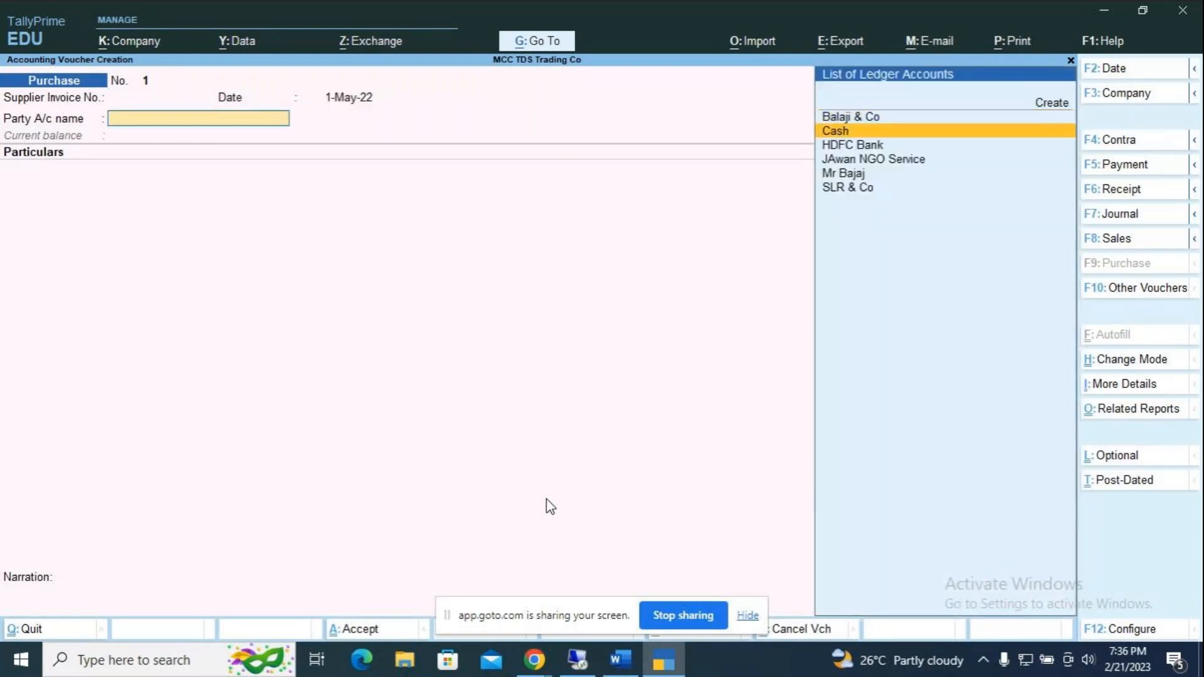
{"action": "key", "text": "Up"}
{"action": "key", "text": "Return"}
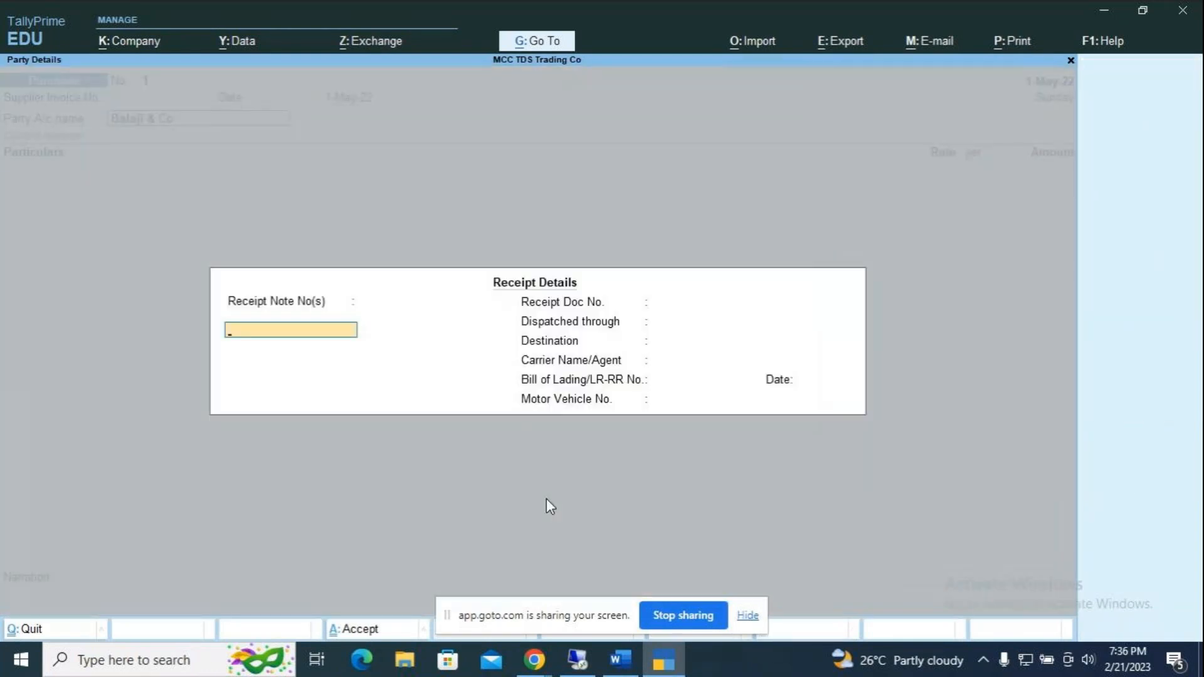
{"action": "key", "text": "ctrl+a"}
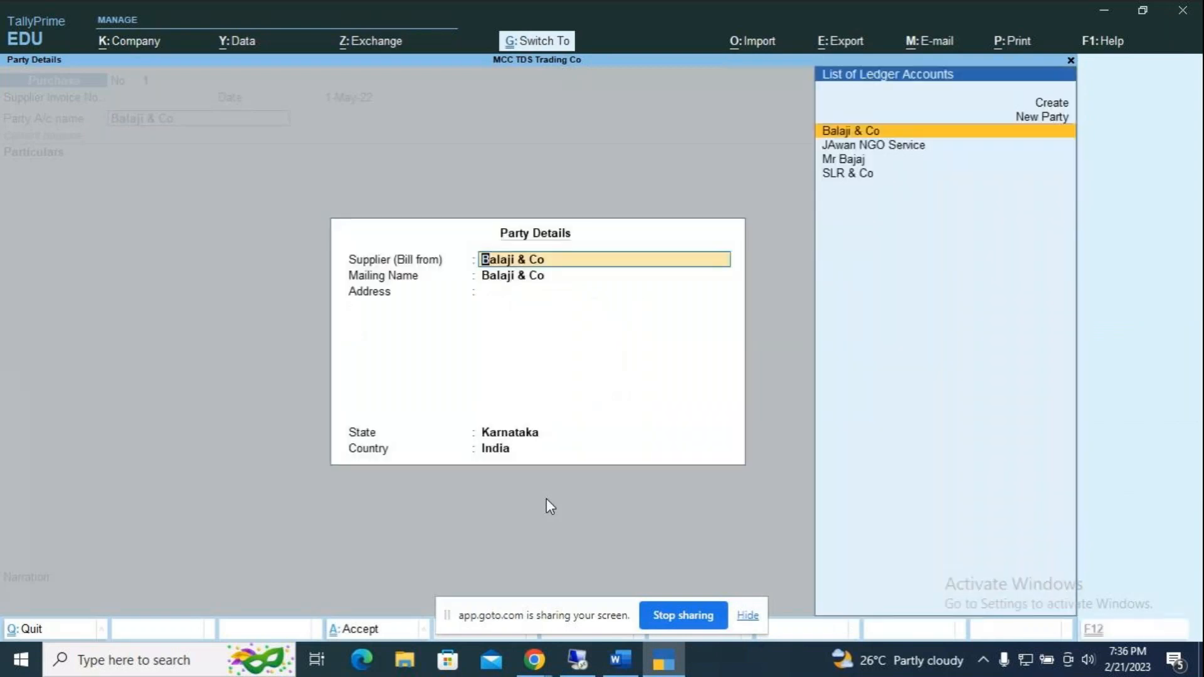
{"action": "key", "text": "ctrl+a"}
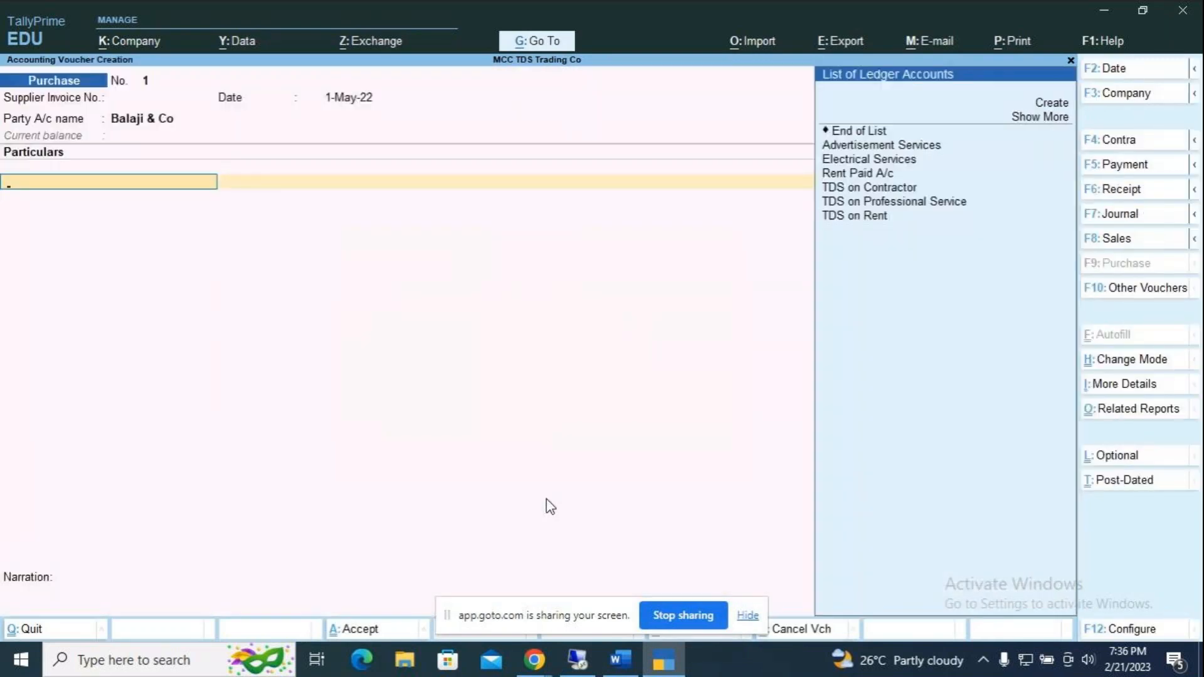
Step: Add Advertisement Services as the first particular after checking its ledger unchanged
{"action": "key", "text": "Down"}
{"action": "key", "text": "Down"}
{"action": "key", "text": "Return"}
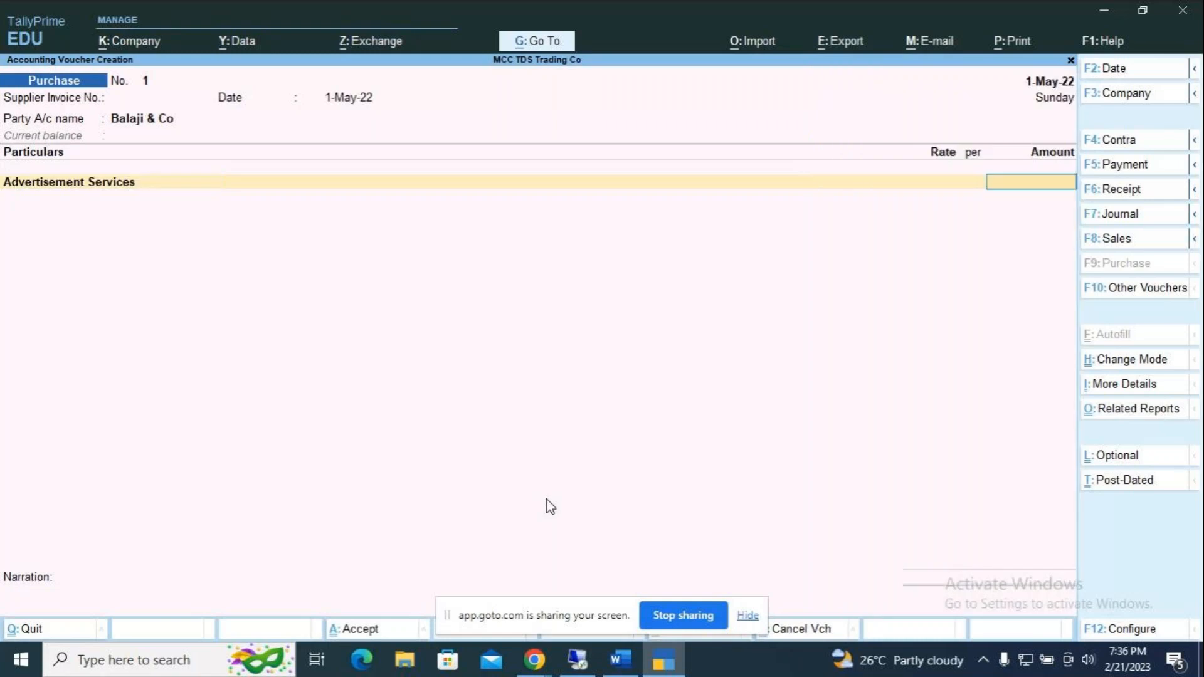
{"action": "key", "text": "BackSpace"}
{"action": "key", "text": "ctrl+Return"}
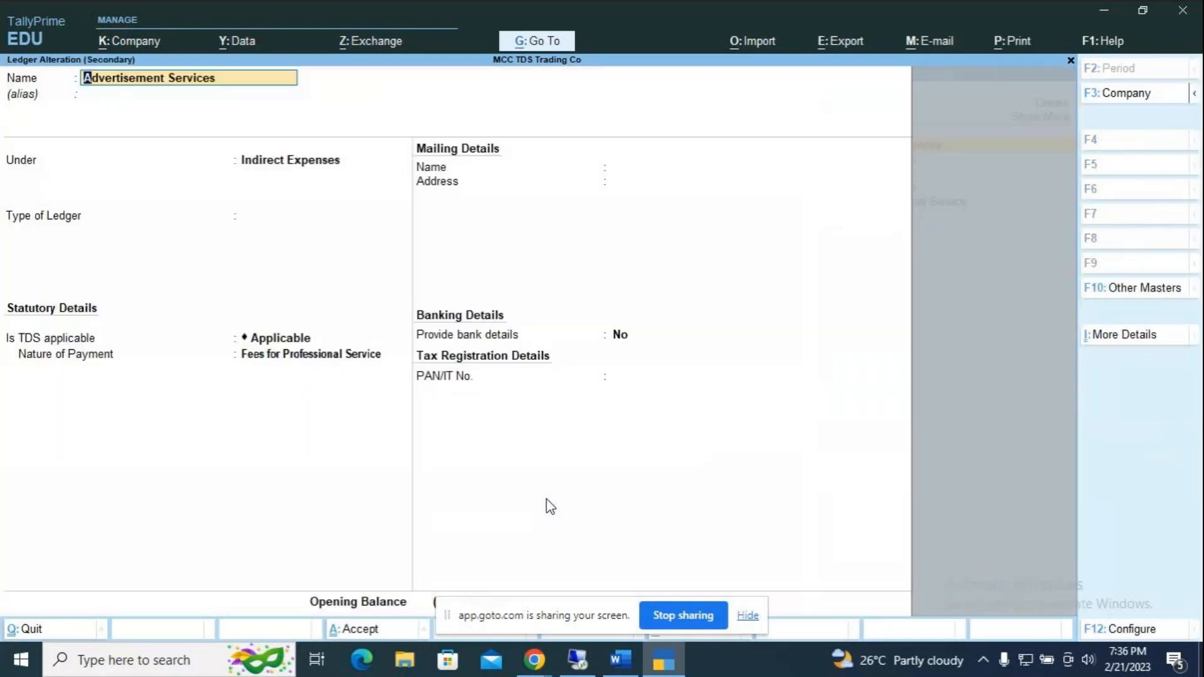
{"action": "key", "text": "Escape"}
{"action": "key", "text": "Escape"}
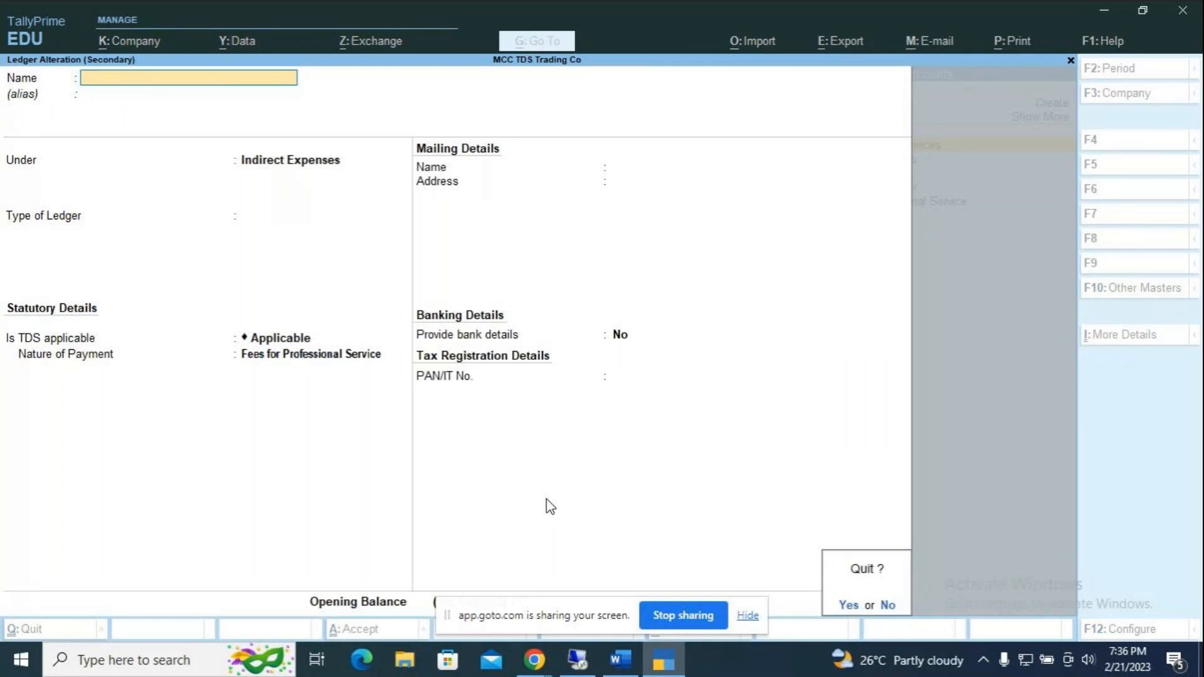
{"action": "key", "text": "y"}
{"action": "key", "text": "Return"}
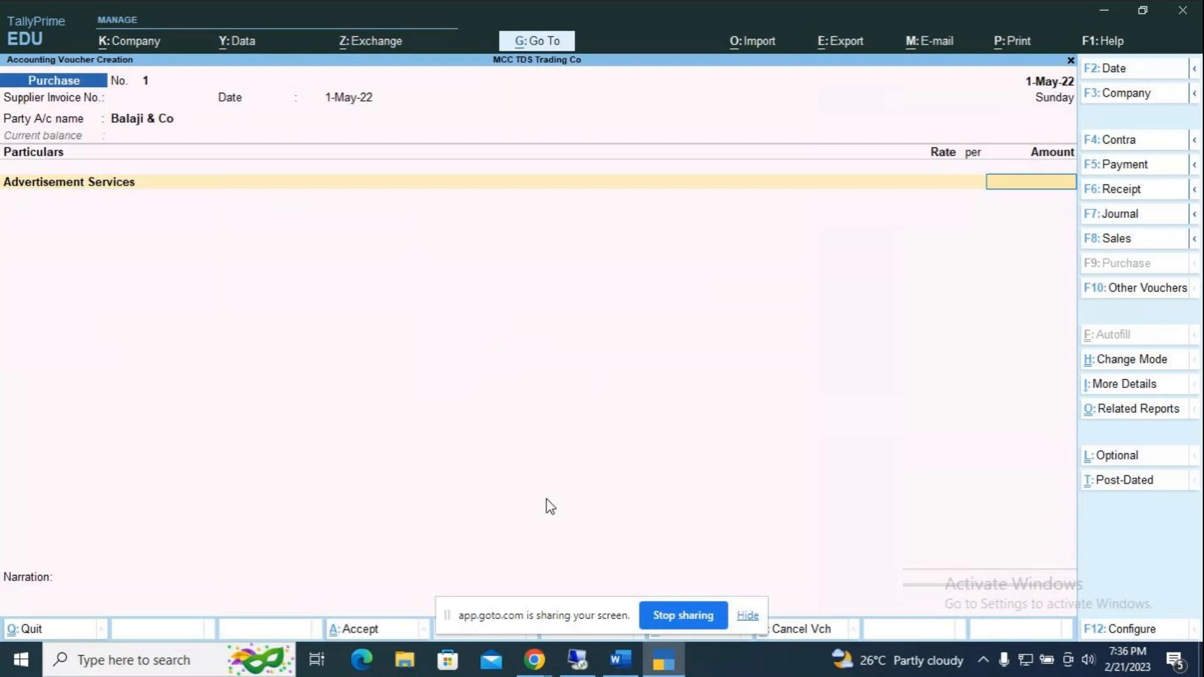
Step: Enter 1,00,000 for Advertisement Services and deduct 10,000 TDS on Professional Service
{"action": "type", "text": "100000"}
{"action": "key", "text": "Return"}
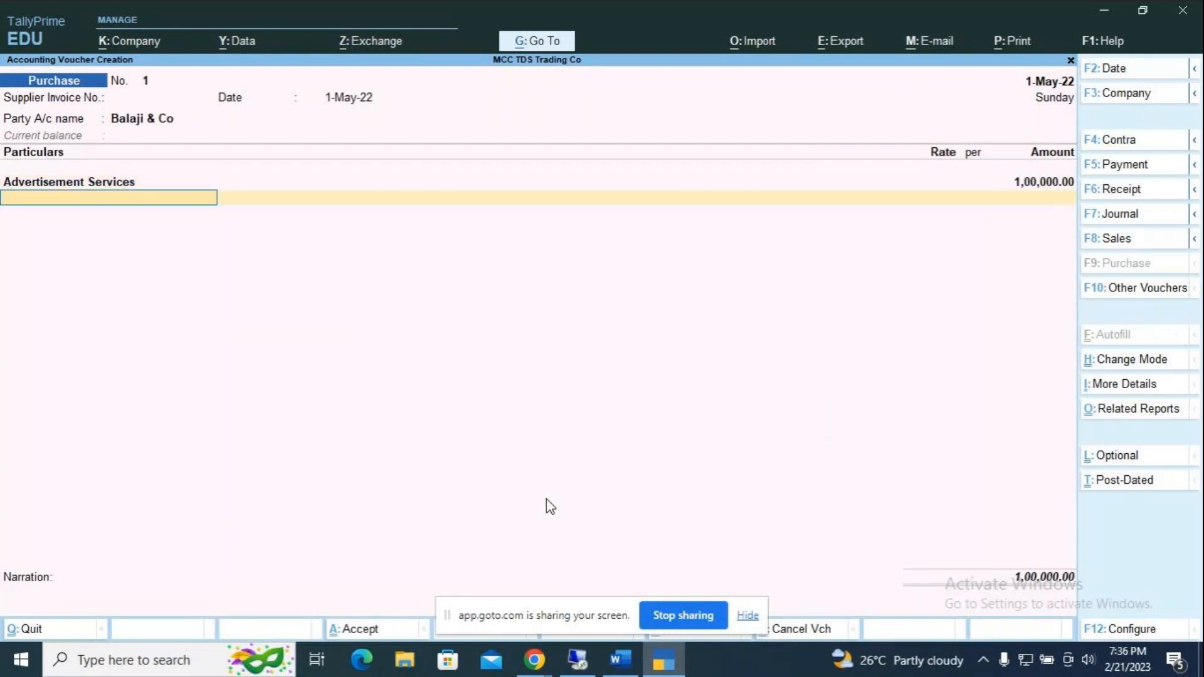
{"action": "key", "text": "Down"}
{"action": "key", "text": "Down"}
{"action": "key", "text": "Down"}
{"action": "key", "text": "Down"}
{"action": "key", "text": "Down"}
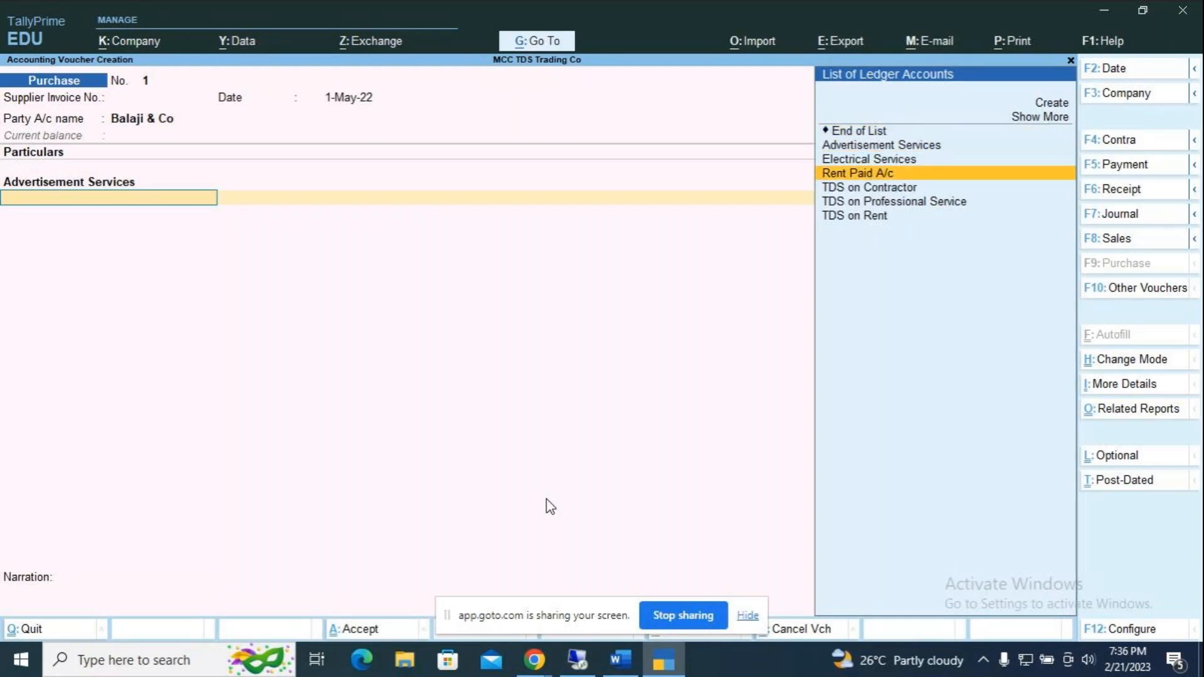
{"action": "key", "text": "Return"}
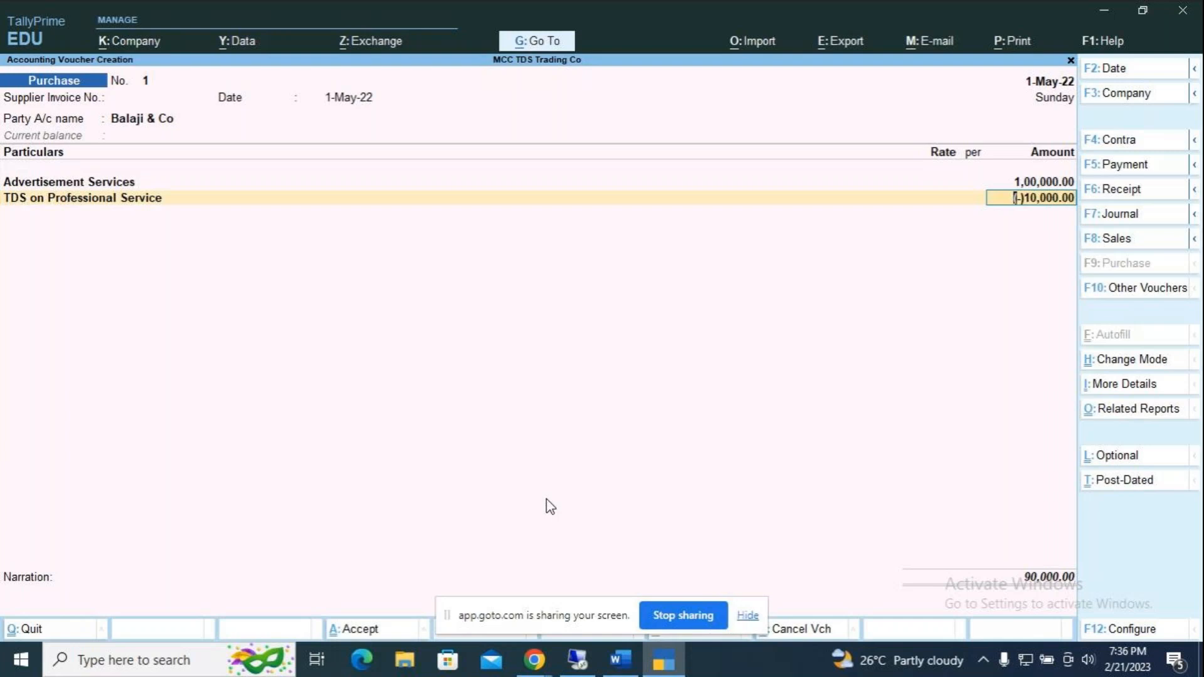
{"action": "key", "text": "Return"}
{"action": "key", "text": "Return"}
Step: Add New Ref bills 'Service' and 'TDS' for Balaji & Co and save the purchase
{"action": "key", "text": "Return"}
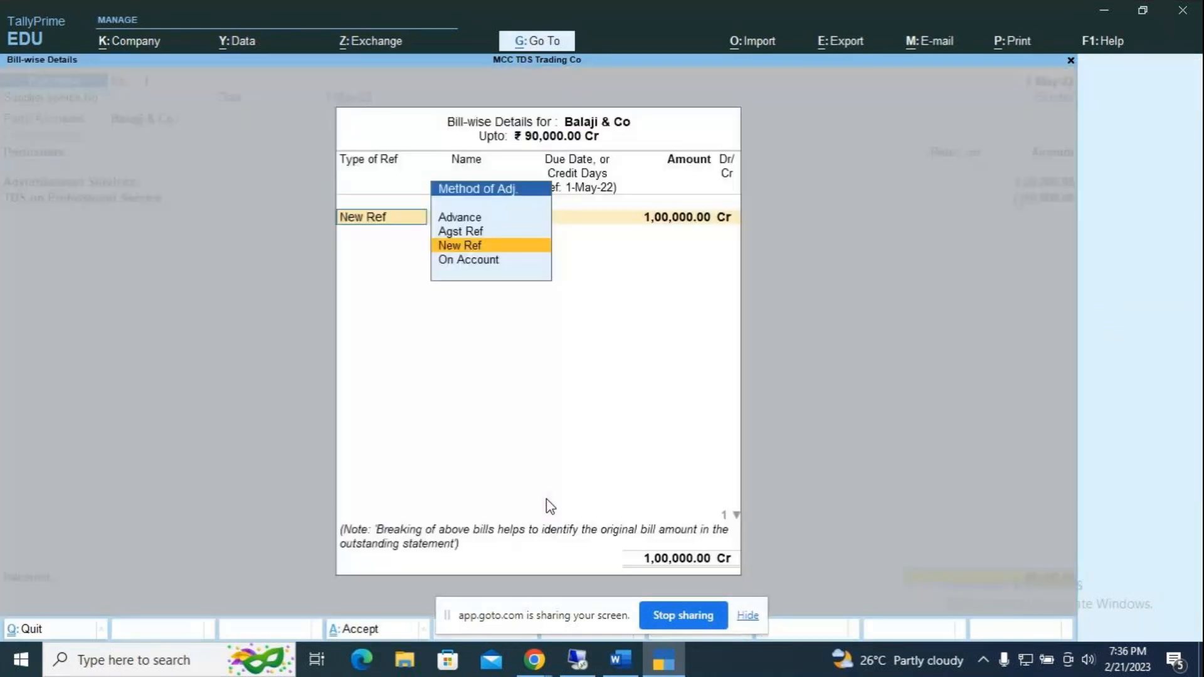
{"action": "key", "text": "Return"}
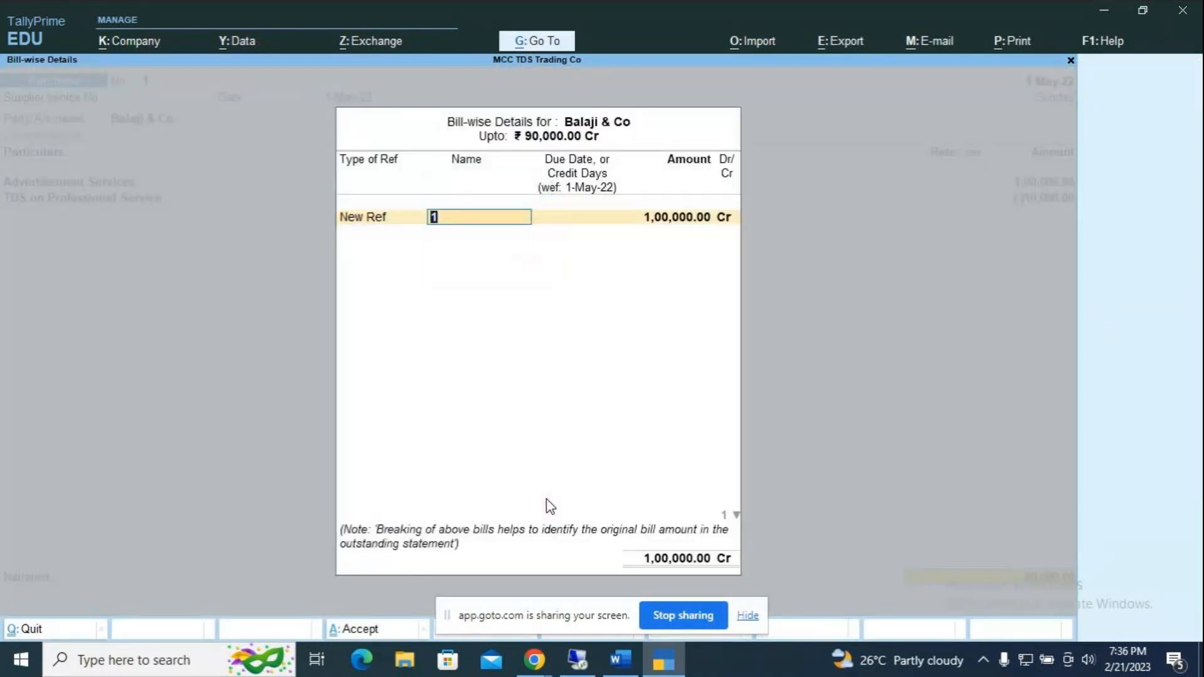
{"action": "type", "text": "Service"}
{"action": "key", "text": "Return"}
{"action": "key", "text": "Return"}
{"action": "key", "text": "Return"}
{"action": "key", "text": "Return"}
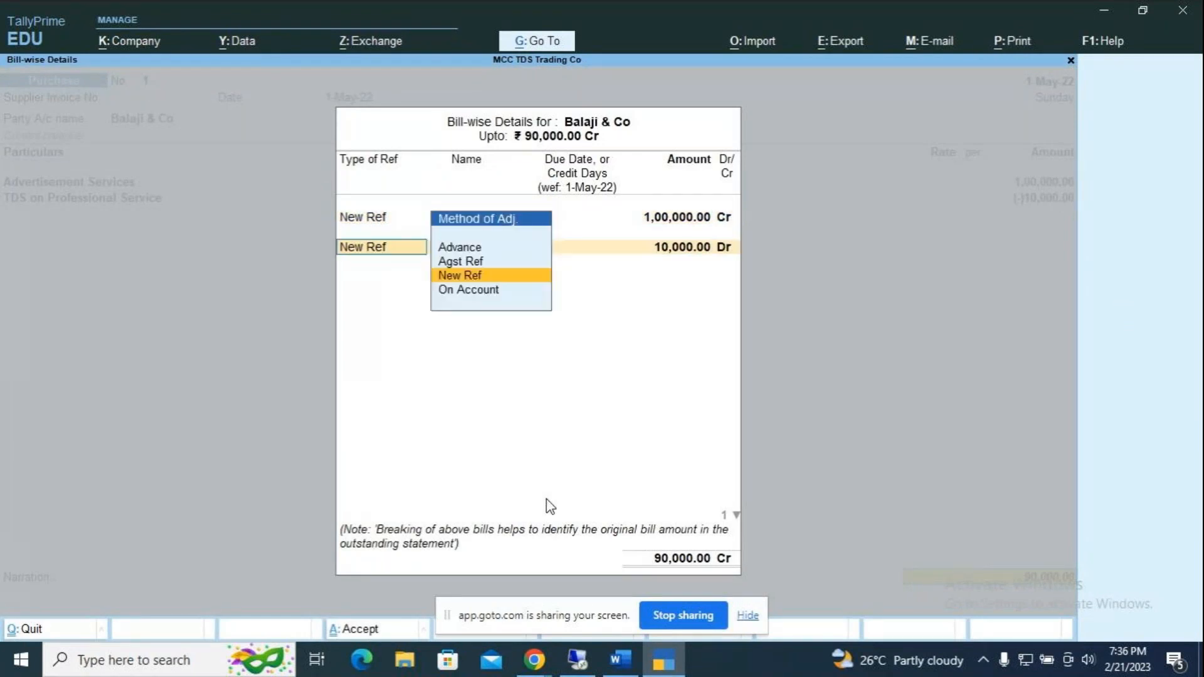
{"action": "key", "text": "Return"}
{"action": "type", "text": "TDS"}
{"action": "key", "text": "Return"}
{"action": "key", "text": "Return"}
{"action": "key", "text": "Return"}
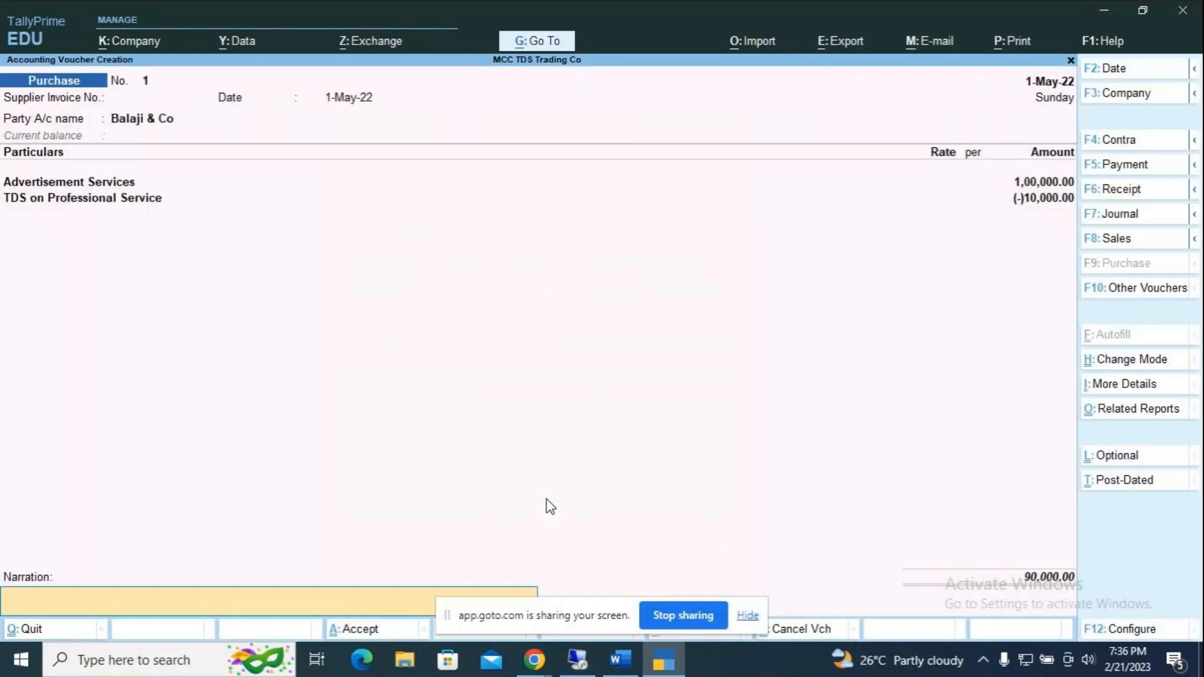
{"action": "key", "text": "Return"}
{"action": "key", "text": "Return"}
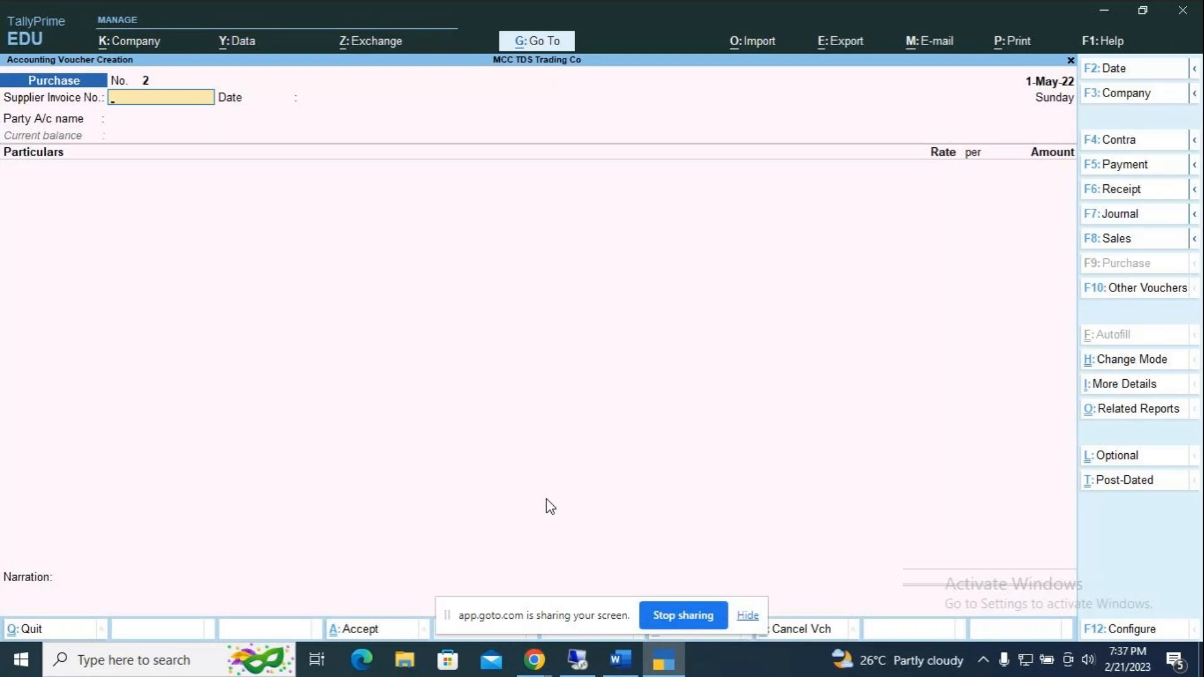
{"action": "key", "text": "F5"}
Step: Date the payment 1-Jun-22 and debit Balaji & Co against the Service and TDS bills
{"action": "key", "text": "F2"}
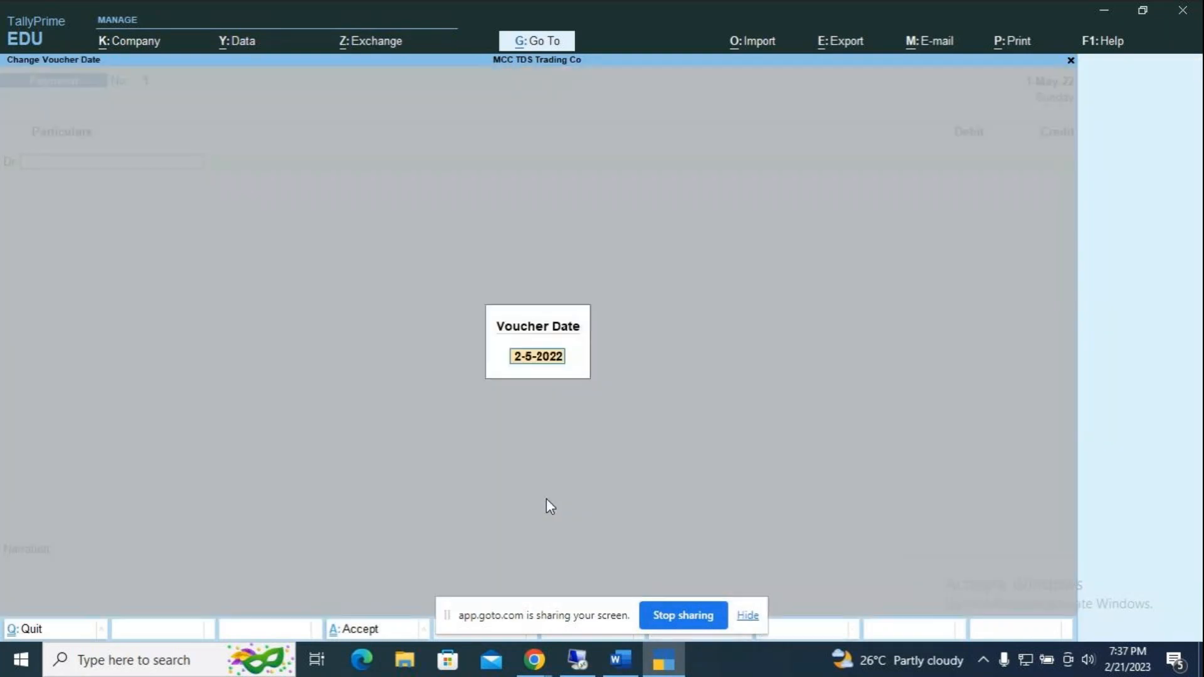
{"action": "type", "text": "1.6"}
{"action": "key", "text": "Return"}
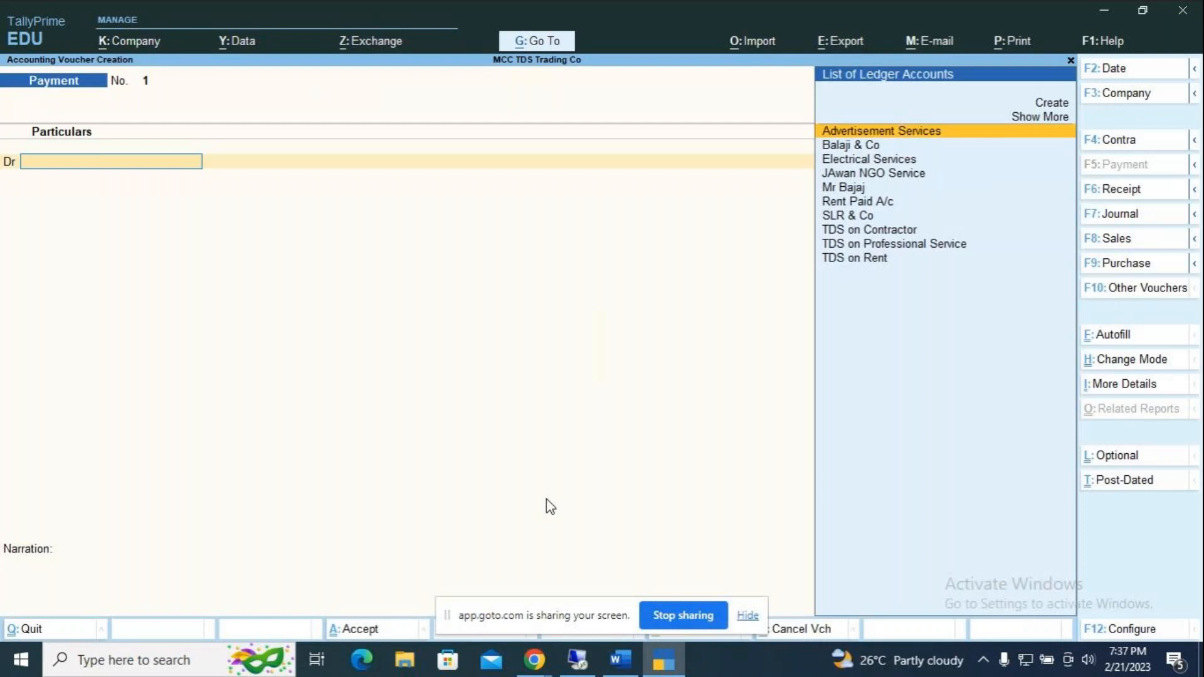
{"action": "key", "text": "Down"}
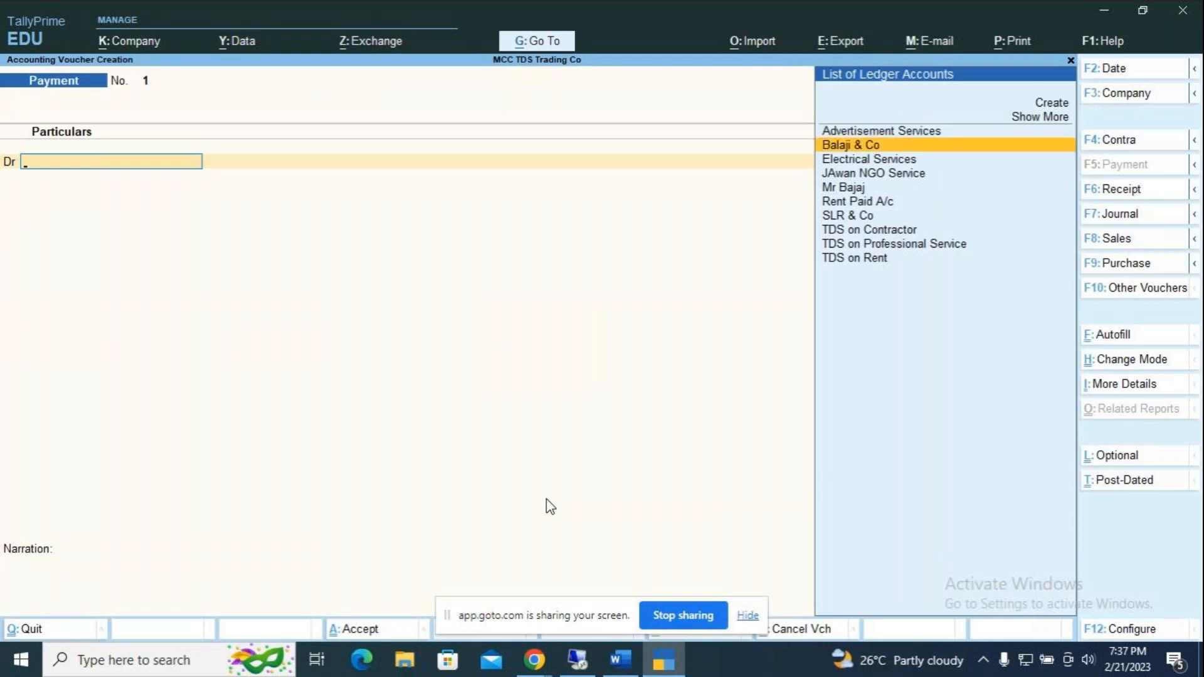
{"action": "key", "text": "Return"}
{"action": "key", "text": "Return"}
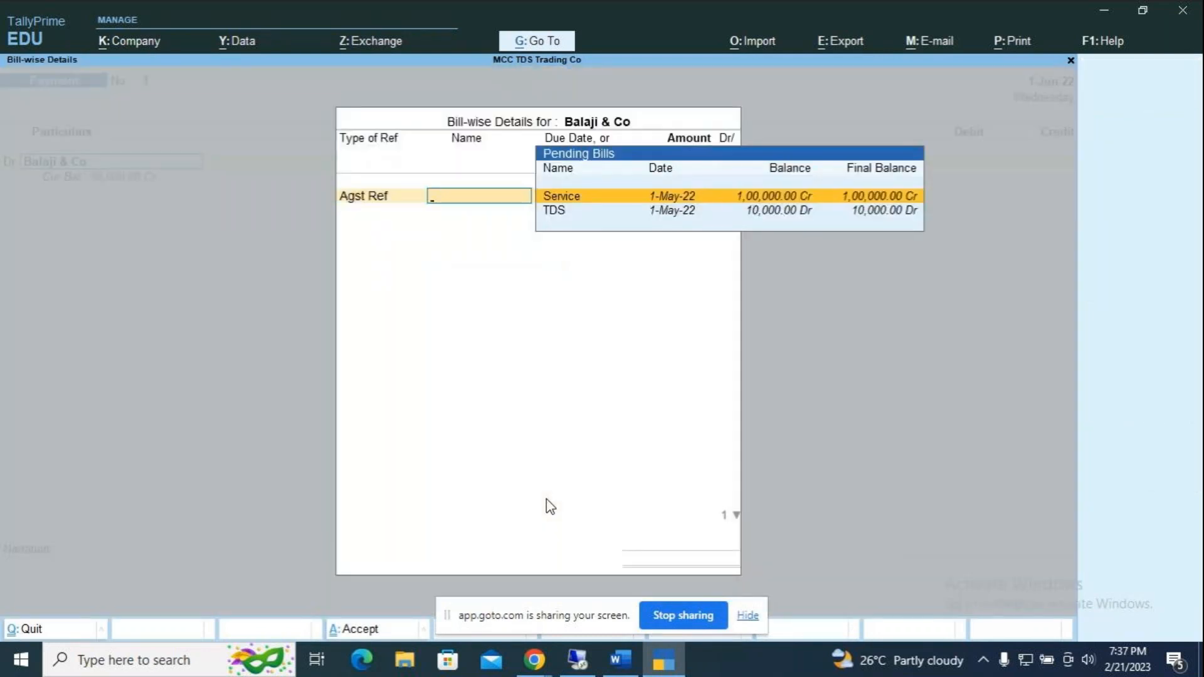
{"action": "key", "text": "Return"}
{"action": "key", "text": "Return"}
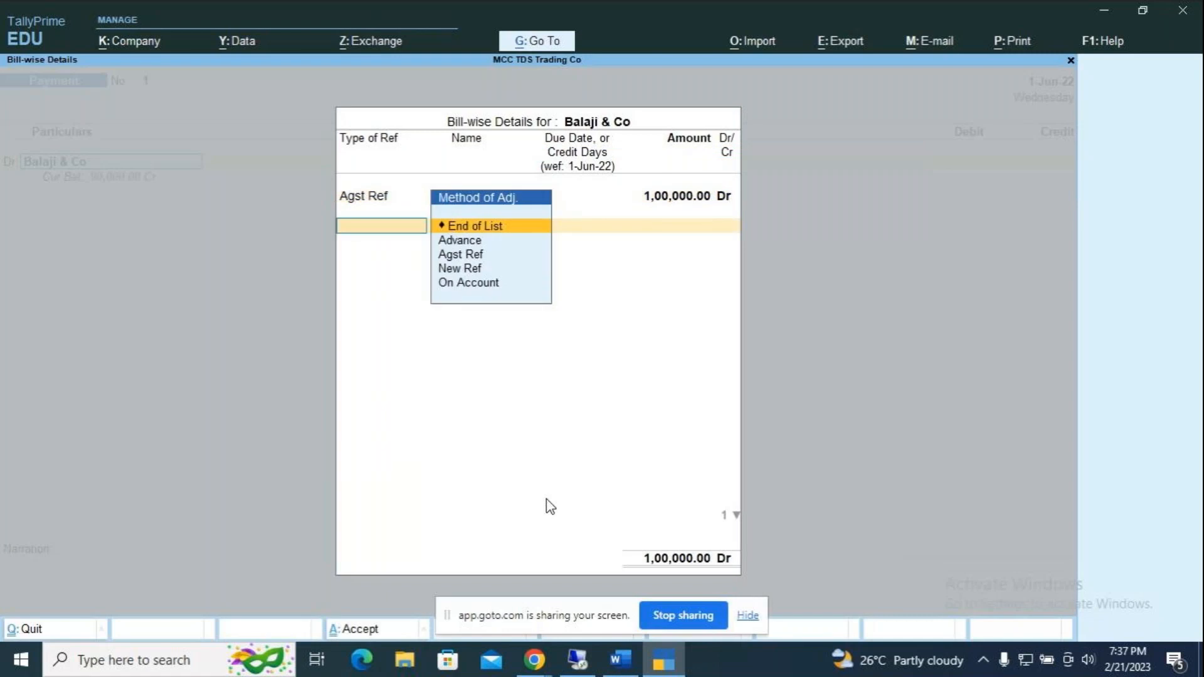
{"action": "key", "text": "Down"}
{"action": "key", "text": "Down"}
{"action": "key", "text": "Return"}
{"action": "key", "text": "Return"}
{"action": "key", "text": "Return"}
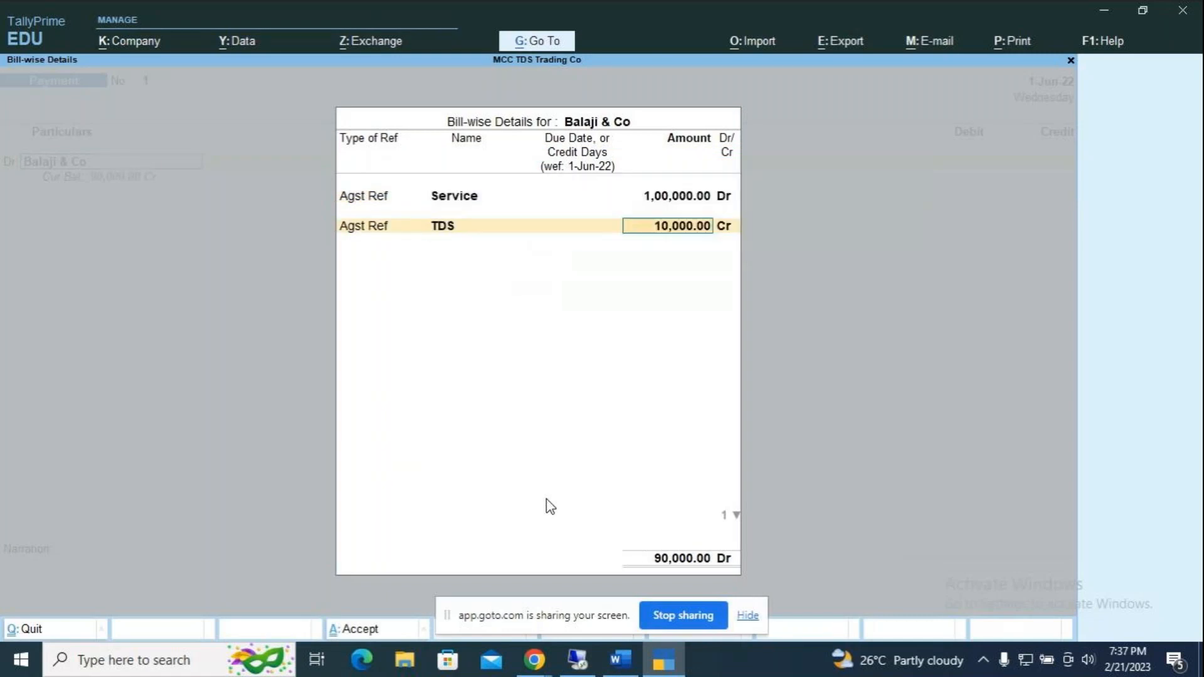
{"action": "key", "text": "Return"}
{"action": "key", "text": "Return"}
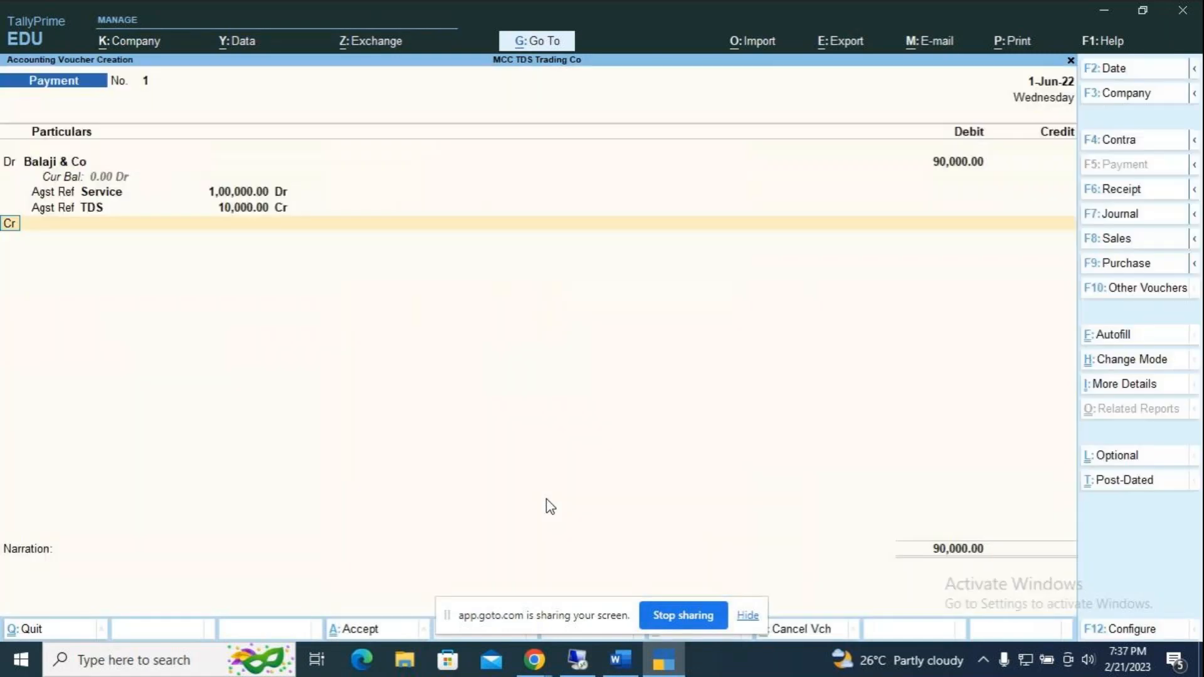
Step: Credit HDFC Bank 90,000 by cheque number 896585 and save the payment
{"action": "key", "text": "Down"}
{"action": "key", "text": "Down"}
{"action": "key", "text": "Down"}
{"action": "key", "text": "Down"}
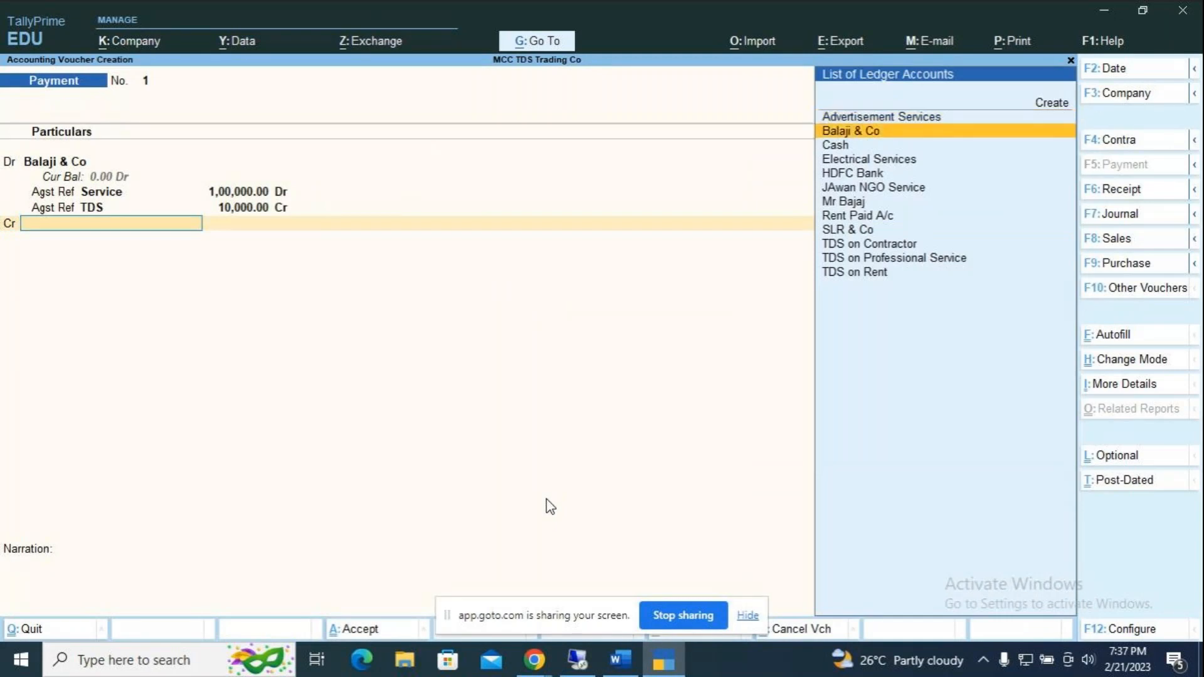
{"action": "key", "text": "Return"}
{"action": "key", "text": "Return"}
{"action": "key", "text": "Return"}
{"action": "key", "text": "Return"}
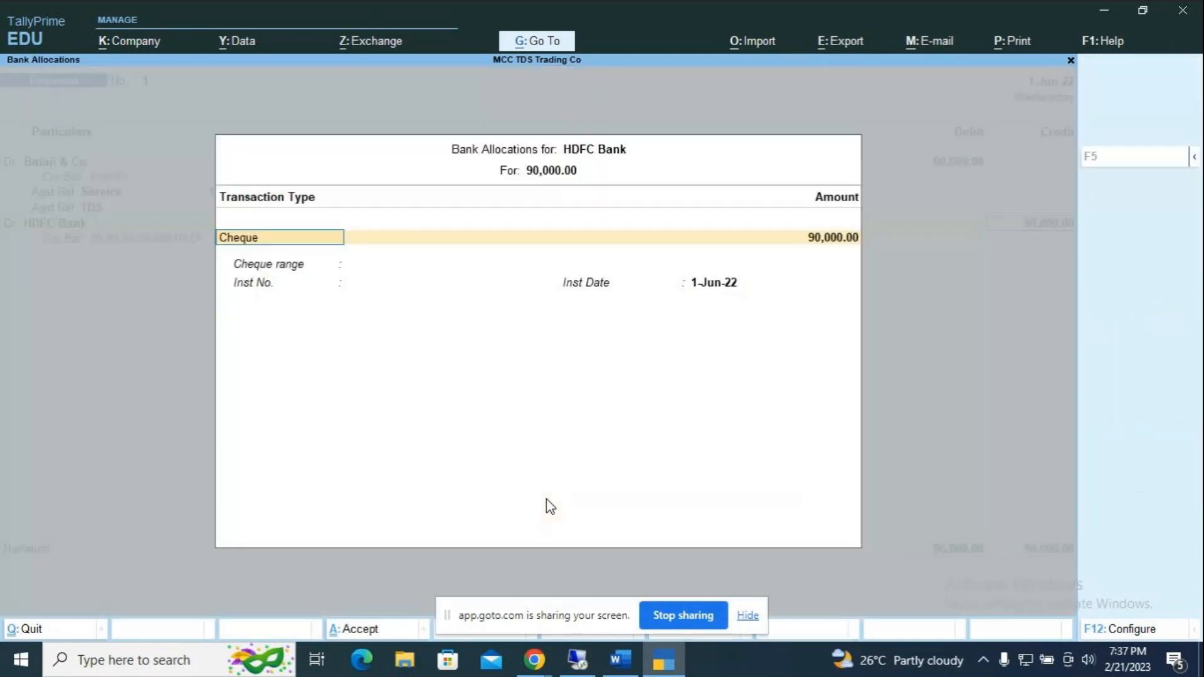
{"action": "type", "text": "896585"}
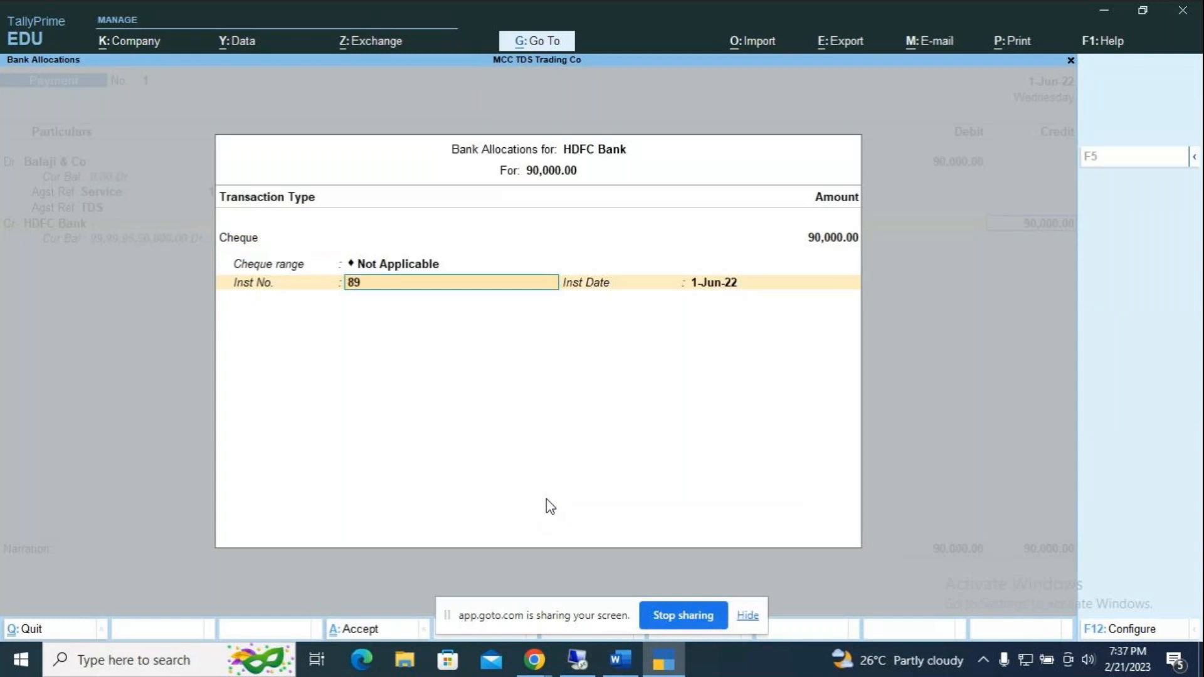
{"action": "key", "text": "Return"}
{"action": "key", "text": "Return"}
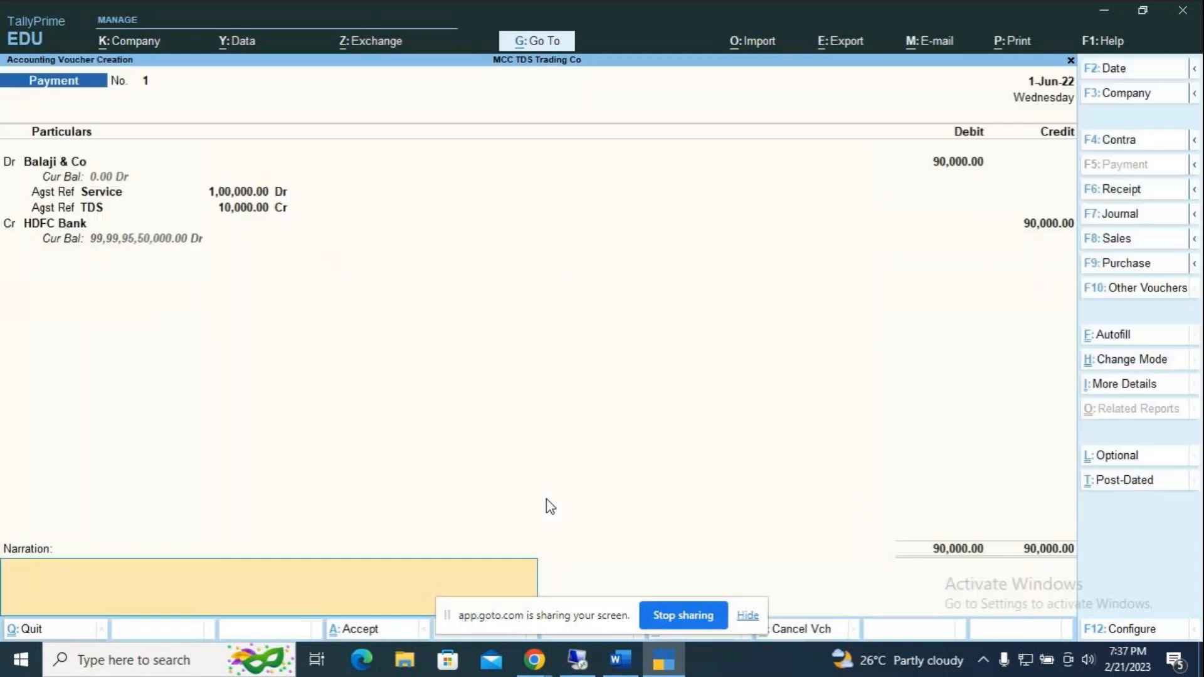
{"action": "key", "text": "Return"}
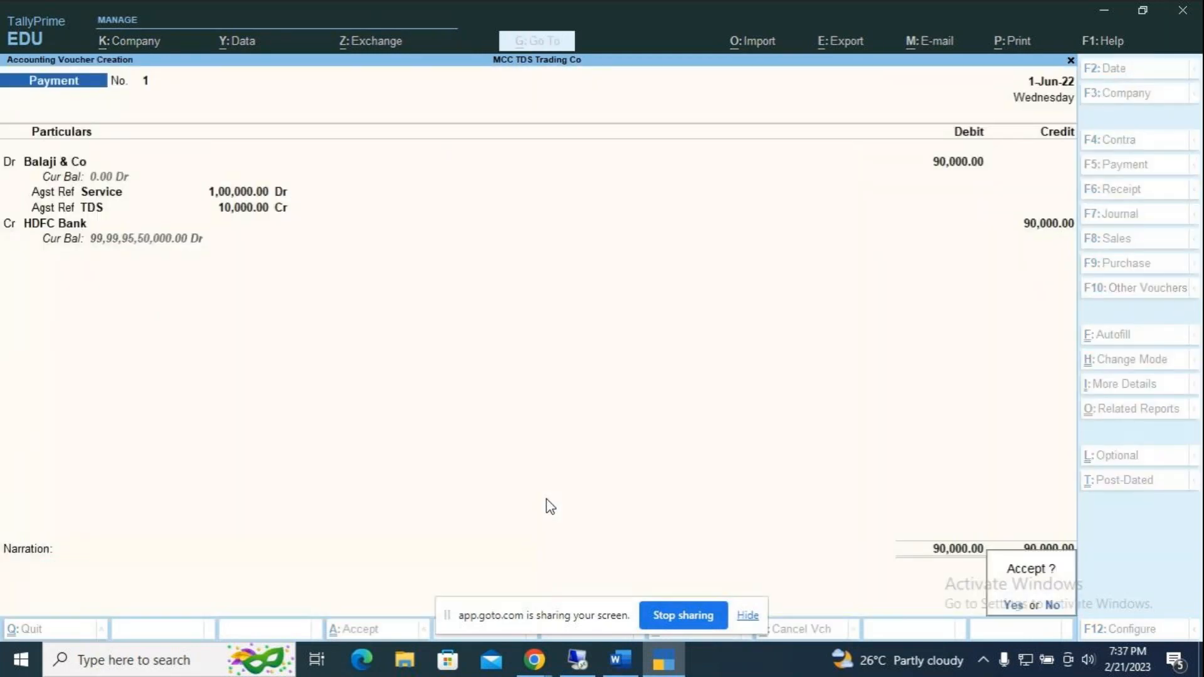
{"action": "key", "text": "Return"}
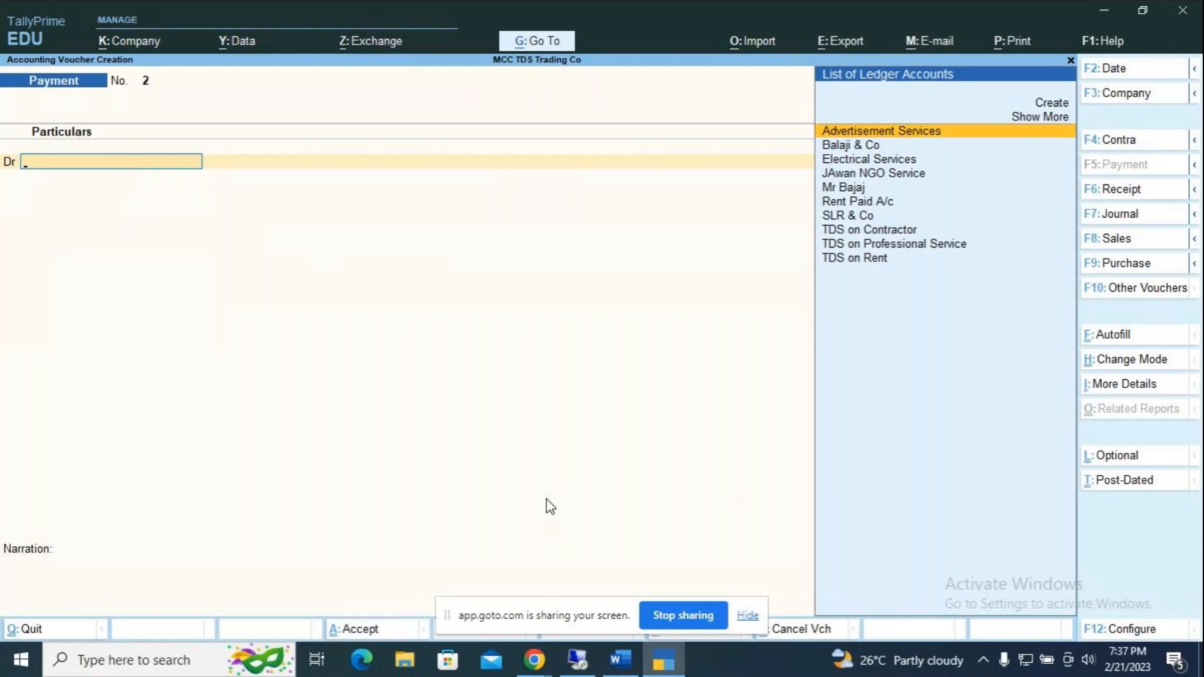
Step: Date the payment 2-Jun-22 and debit TDS on Professional Service against Purc / 1 / 13
{"action": "key", "text": "F2"}
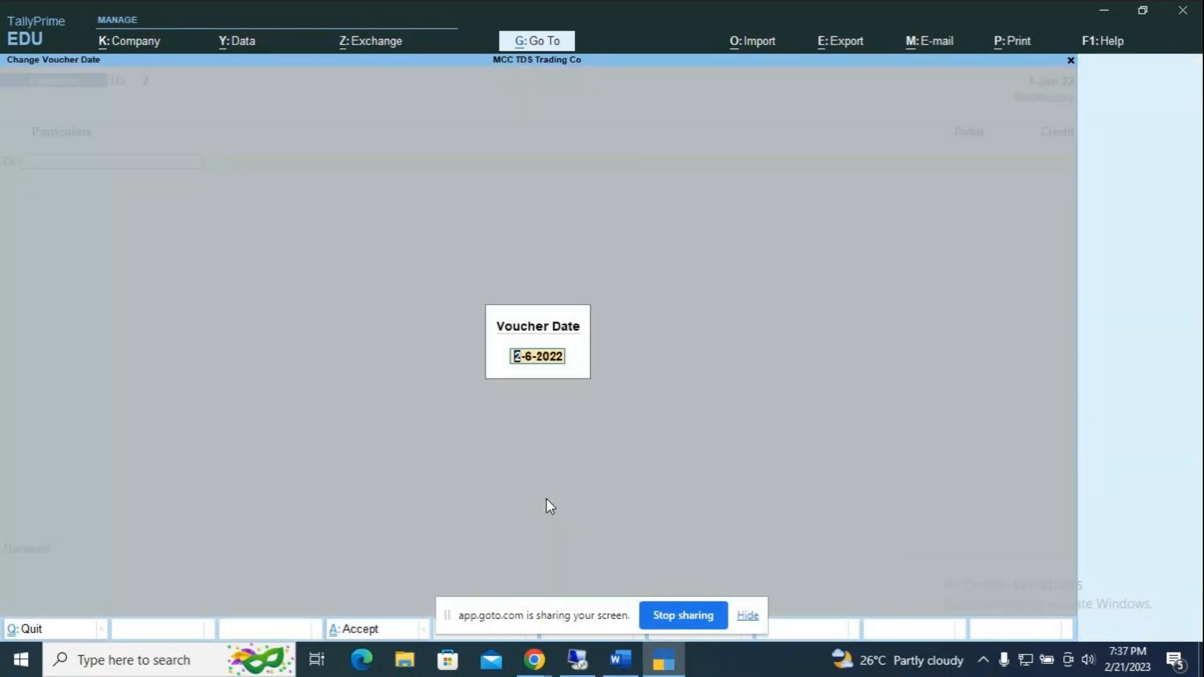
{"action": "key", "text": "Return"}
{"action": "key", "text": "Down"}
{"action": "key", "text": "Down"}
{"action": "key", "text": "Down"}
{"action": "key", "text": "Down"}
{"action": "key", "text": "Down"}
{"action": "key", "text": "Down"}
{"action": "key", "text": "Down"}
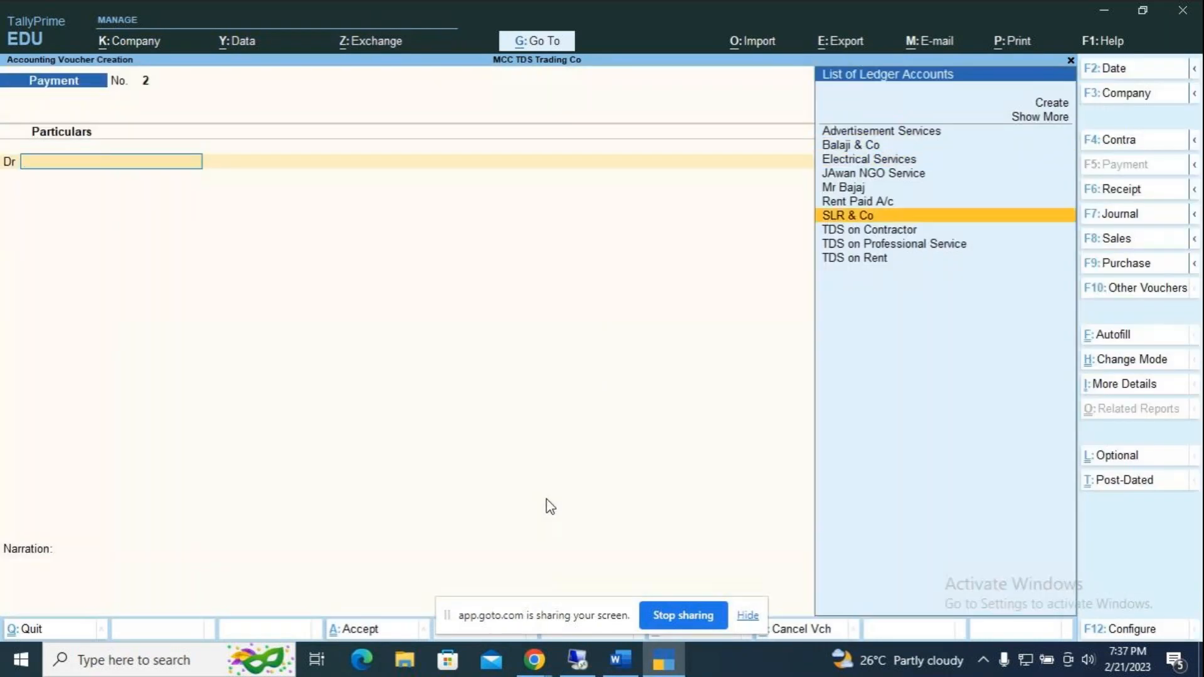
{"action": "key", "text": "Down"}
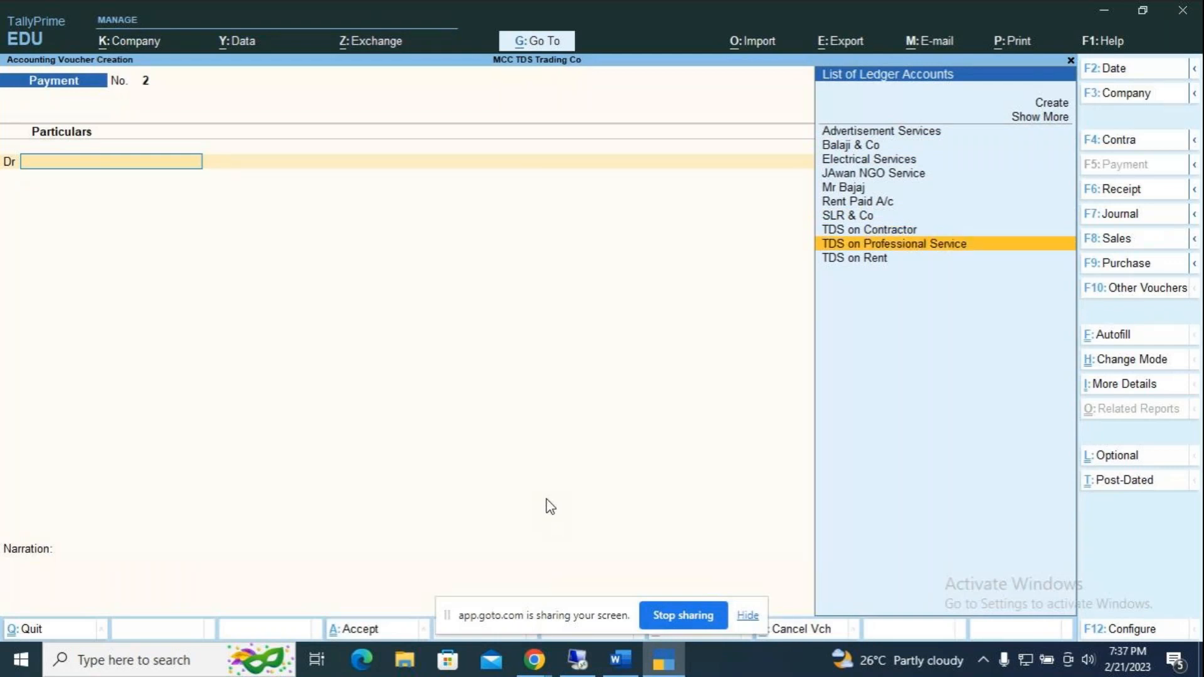
{"action": "key", "text": "Down"}
{"action": "key", "text": "Down"}
{"action": "key", "text": "Down"}
{"action": "key", "text": "Down"}
{"action": "key", "text": "Down"}
{"action": "key", "text": "Down"}
{"action": "key", "text": "Down"}
{"action": "key", "text": "Down"}
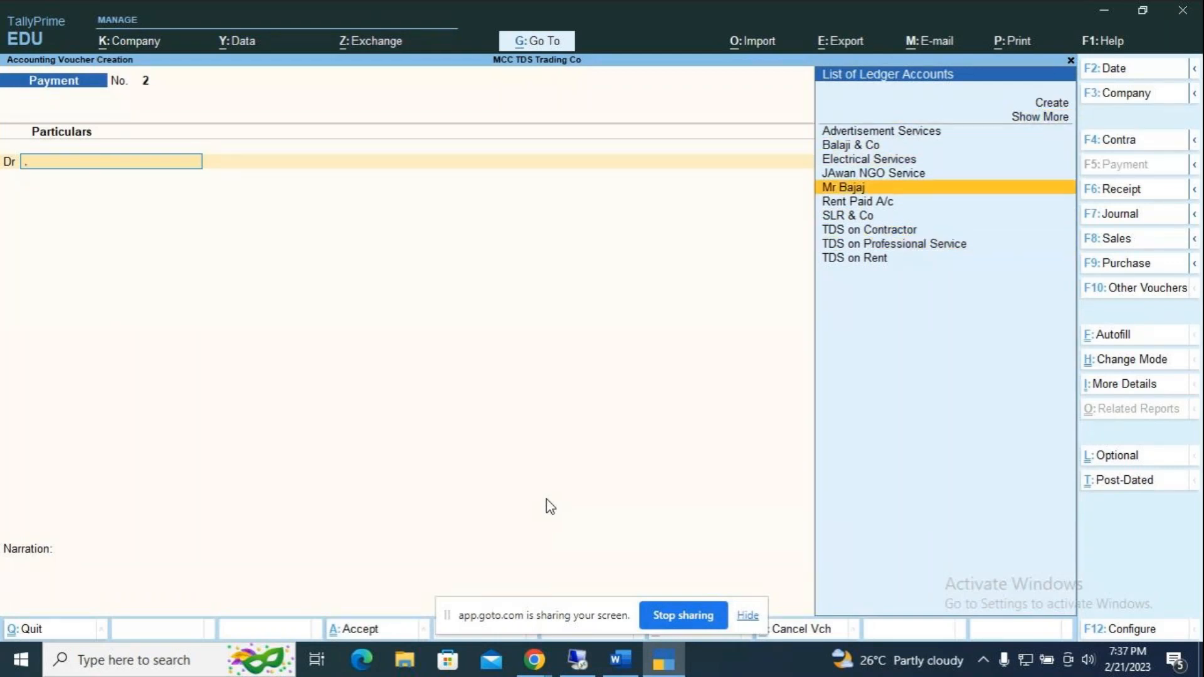
{"action": "key", "text": "Down"}
{"action": "key", "text": "Down"}
{"action": "key", "text": "Down"}
{"action": "key", "text": "Down"}
{"action": "key", "text": "Return"}
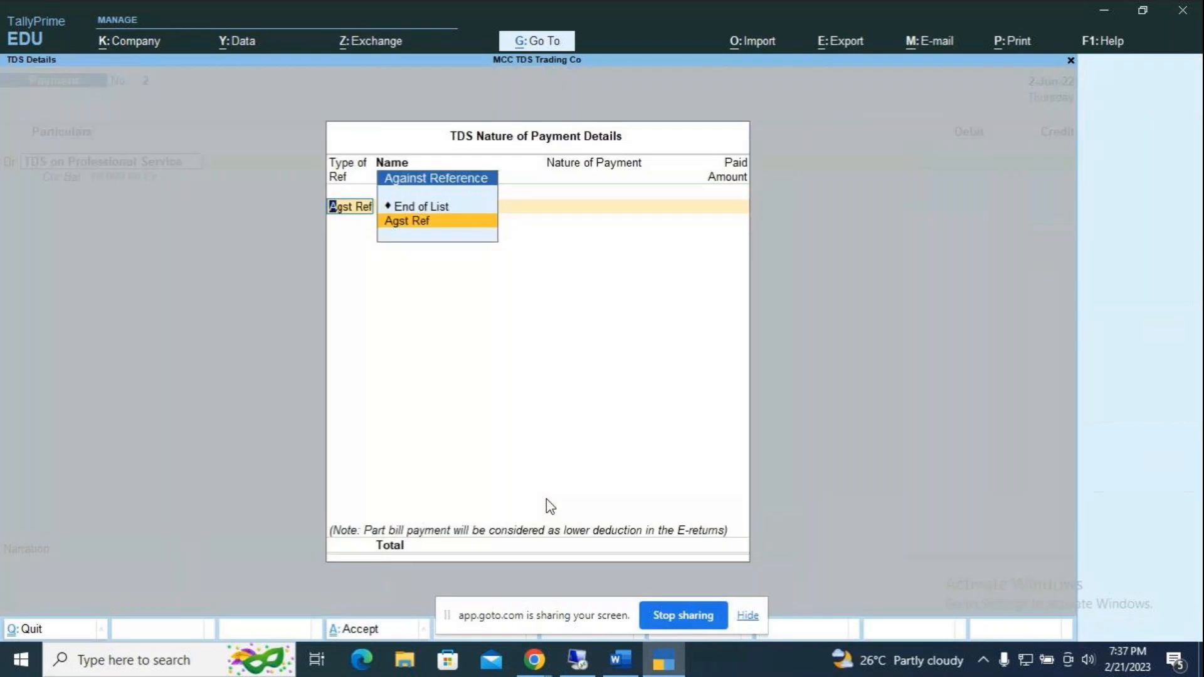
{"action": "key", "text": "Return"}
{"action": "key", "text": "Return"}
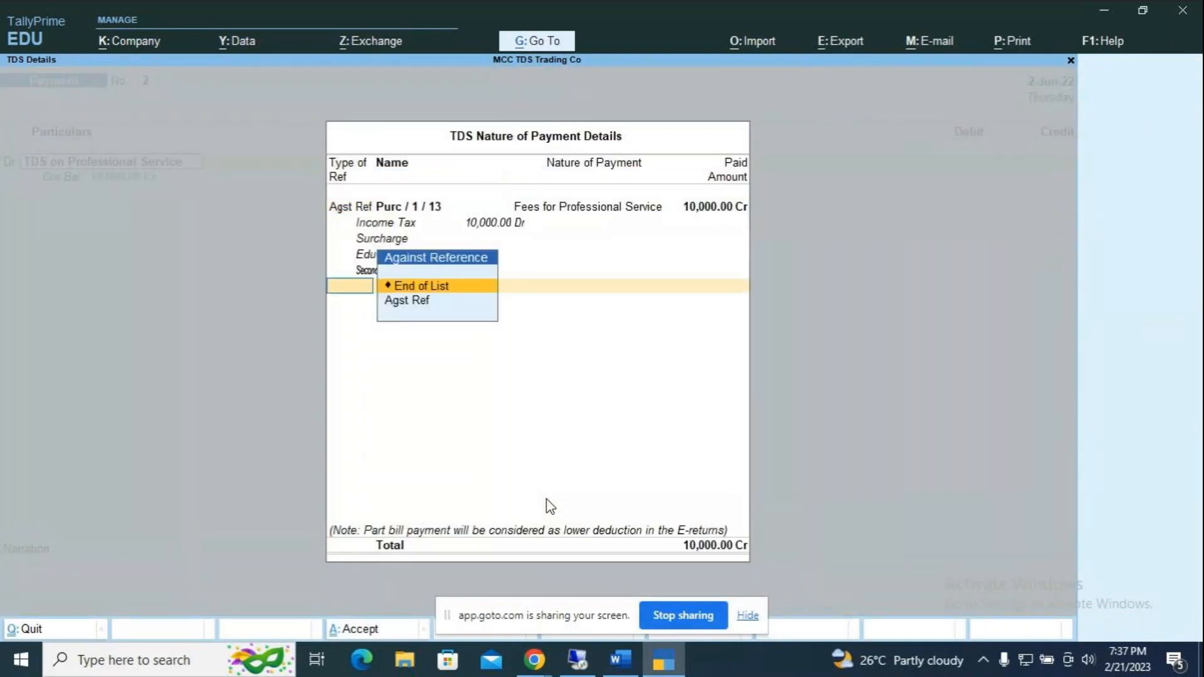
{"action": "key", "text": "Return"}
Step: Credit HDFC Bank 10,000 by cheque number 659845 and save the payment
{"action": "key", "text": "Return"}
{"action": "key", "text": "Return"}
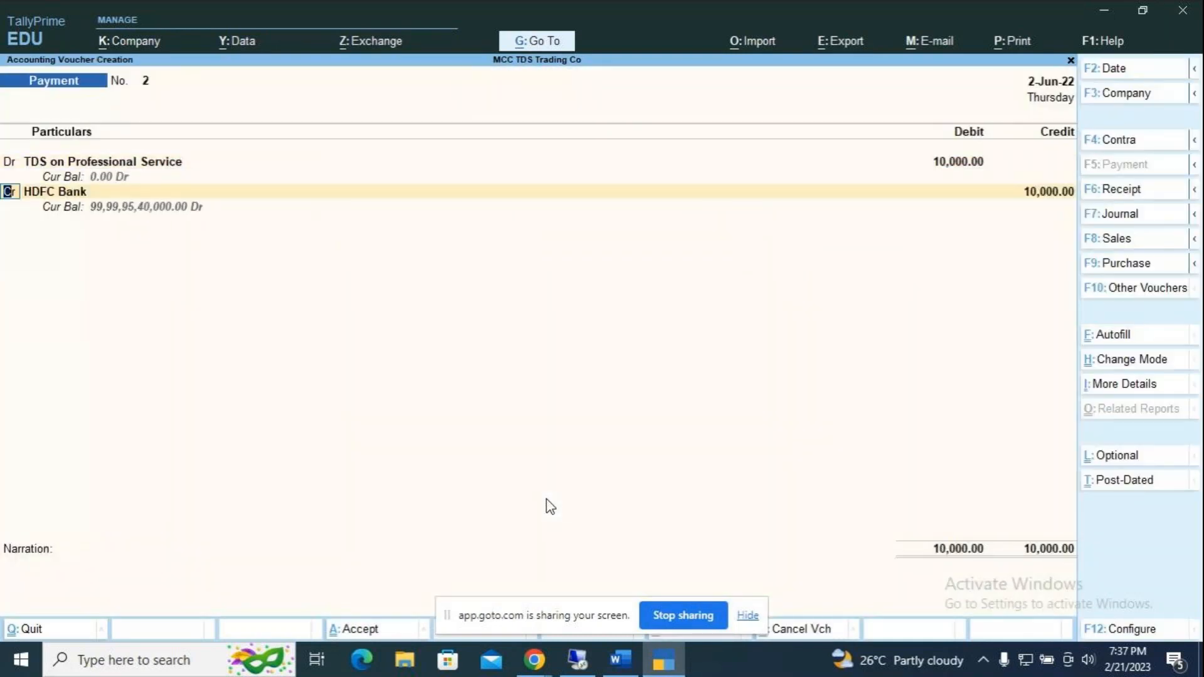
{"action": "key", "text": "Return"}
{"action": "key", "text": "Return"}
{"action": "type", "text": "659845"}
{"action": "key", "text": "Return"}
{"action": "key", "text": "Return"}
{"action": "key", "text": "Return"}
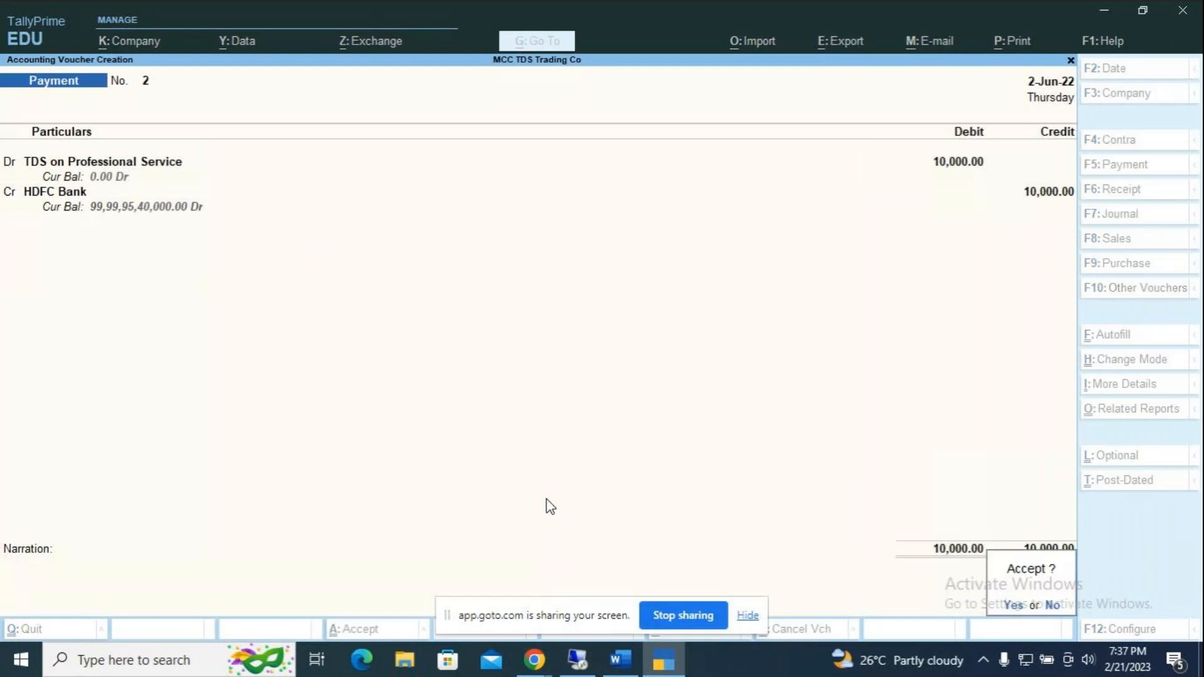
{"action": "key", "text": "Return"}
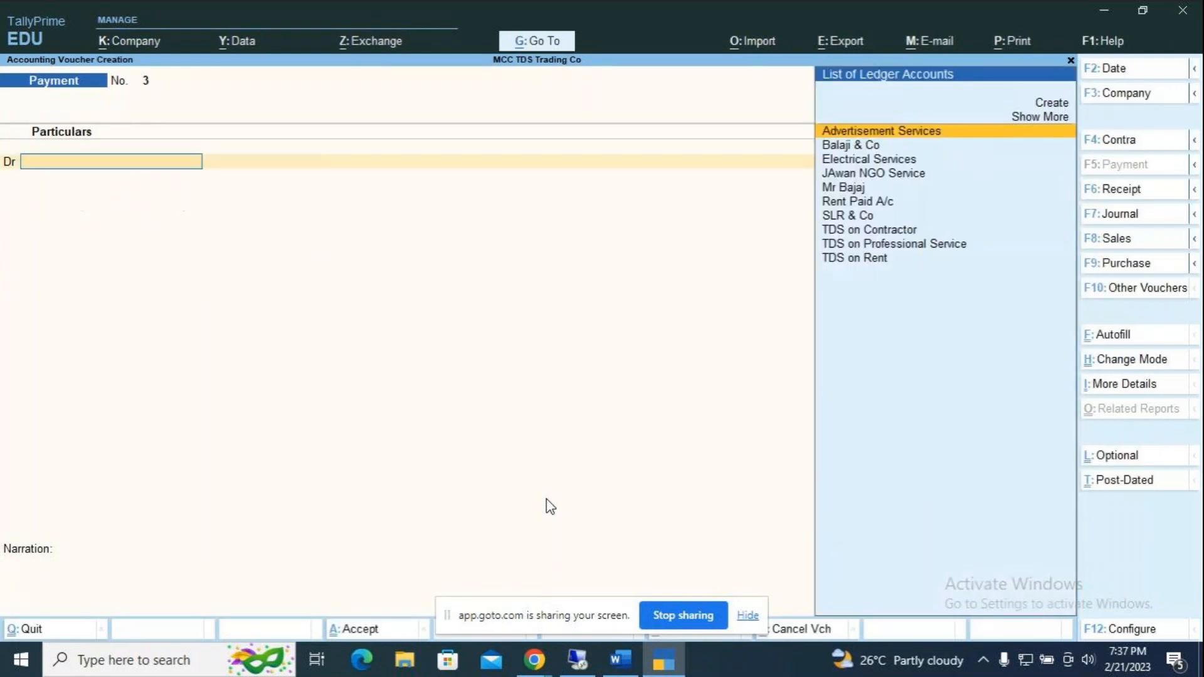
Step: Open the Day Book for the period 1-Apr-22 to 31-Mar-23
{"action": "key", "text": "Escape"}
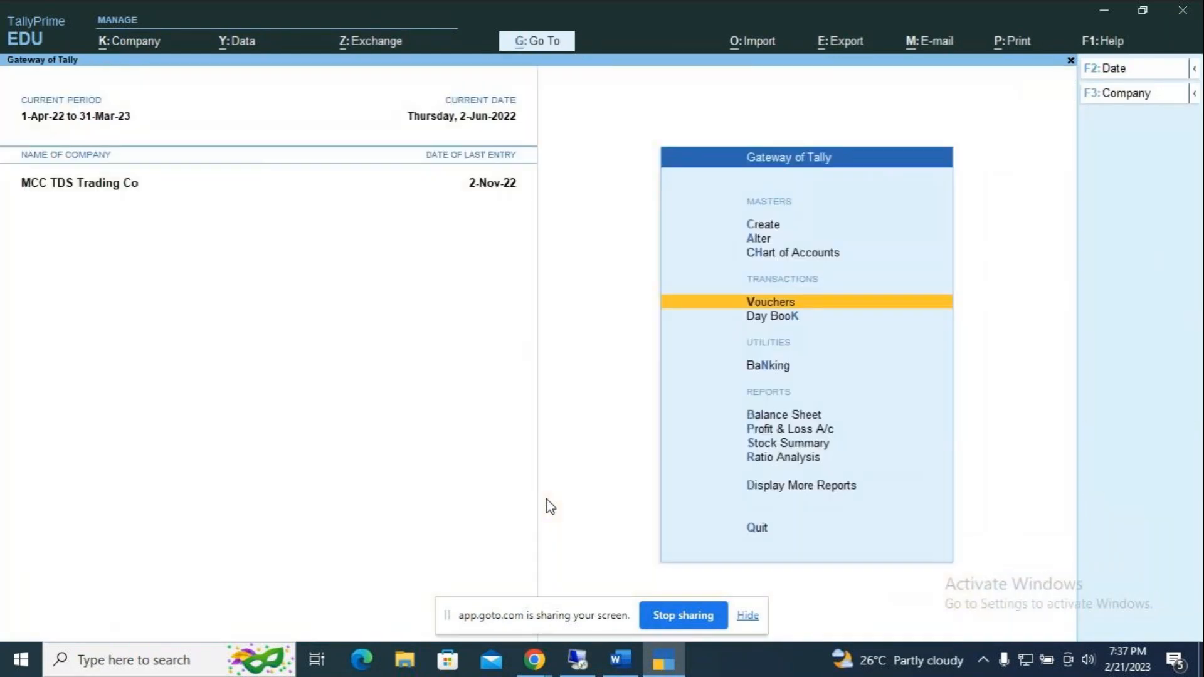
{"action": "key", "text": "Down"}
{"action": "key", "text": "Return"}
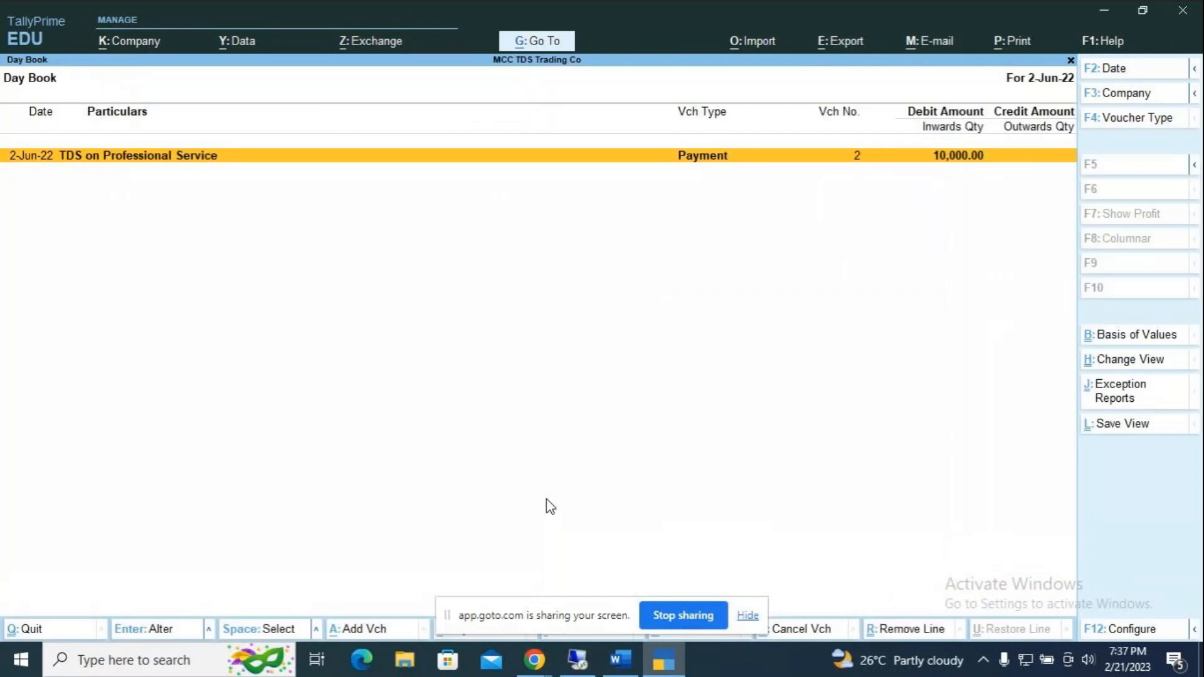
{"action": "key", "text": "alt"}
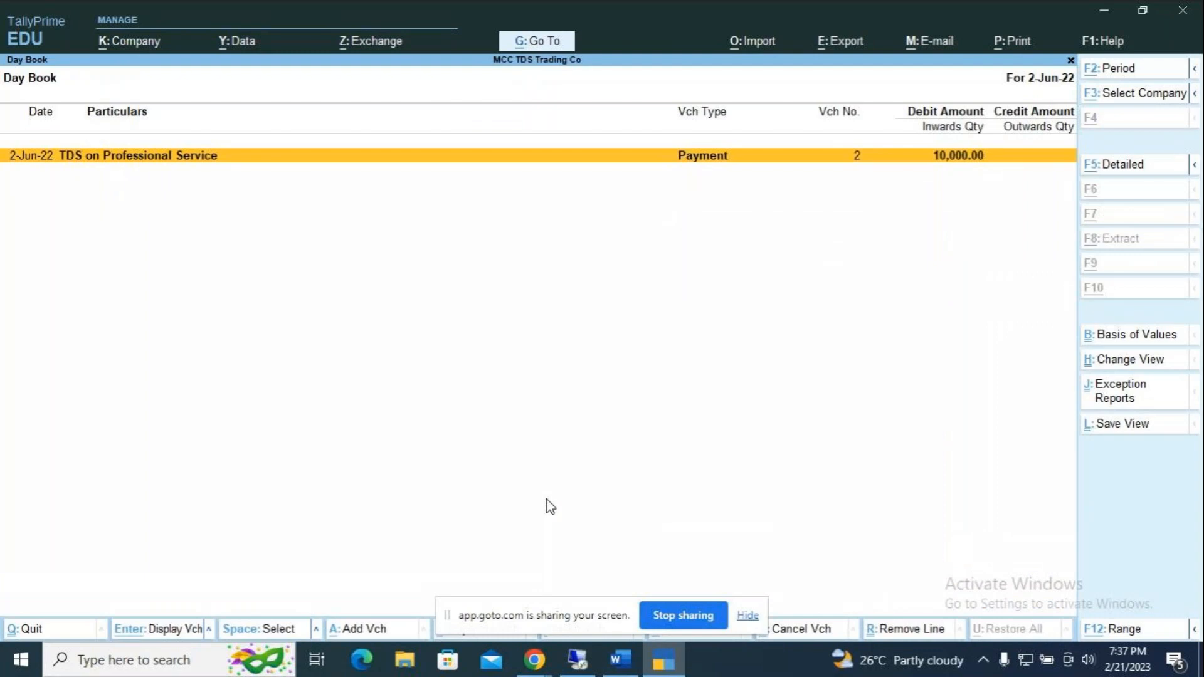
{"action": "key", "text": "alt+F2"}
{"action": "type", "text": "1.4"}
{"action": "key", "text": "Return"}
{"action": "type", "text": "31.3"}
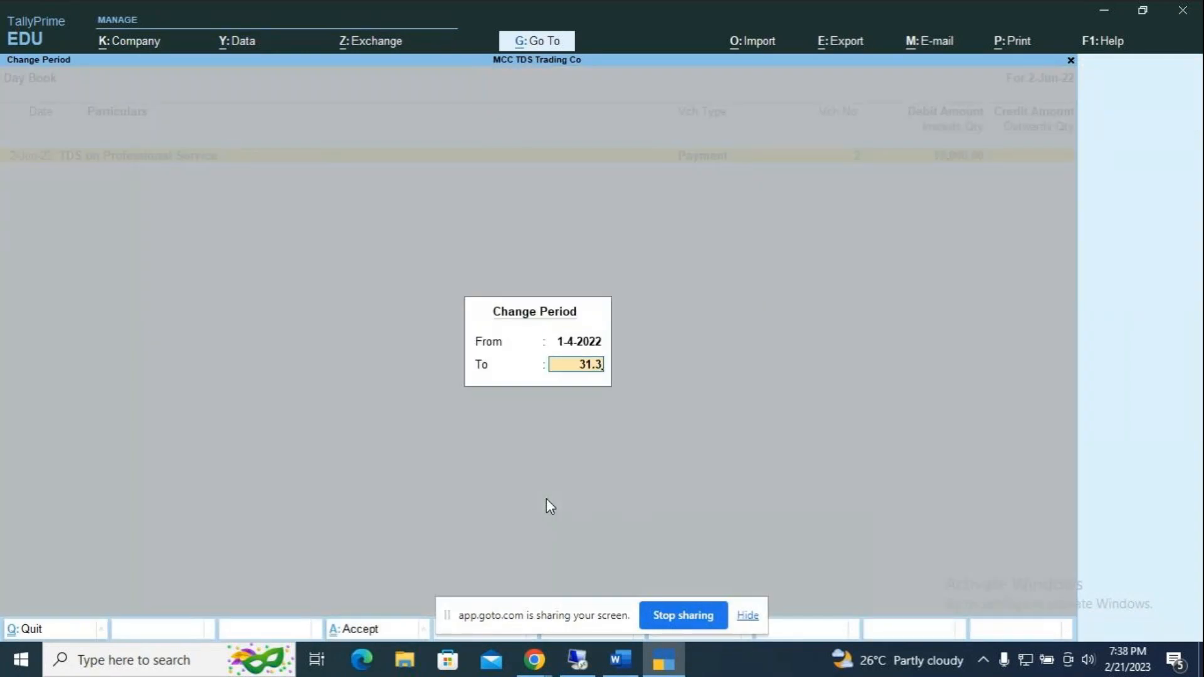
{"action": "key", "text": "Return"}
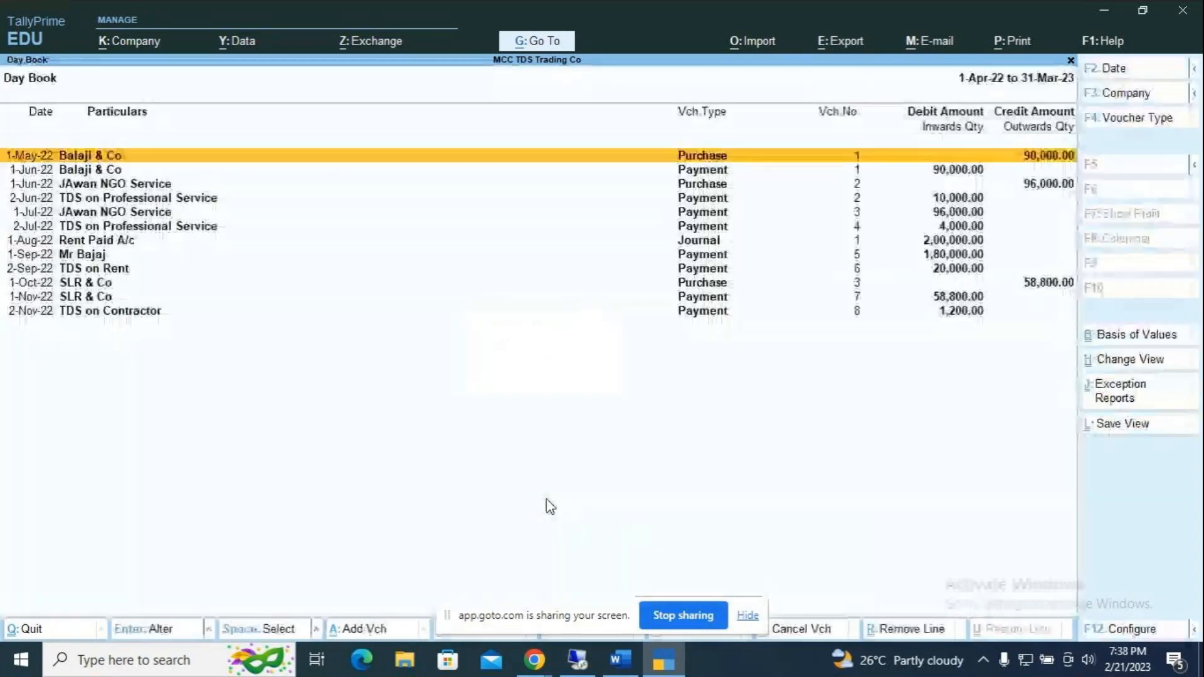
Step: Browse the Day Book, opening the 2-Jul-22 TDS payment and leaving it unsaved
{"action": "key", "text": "Down"}
{"action": "key", "text": "Down"}
{"action": "key", "text": "Down"}
{"action": "key", "text": "Down"}
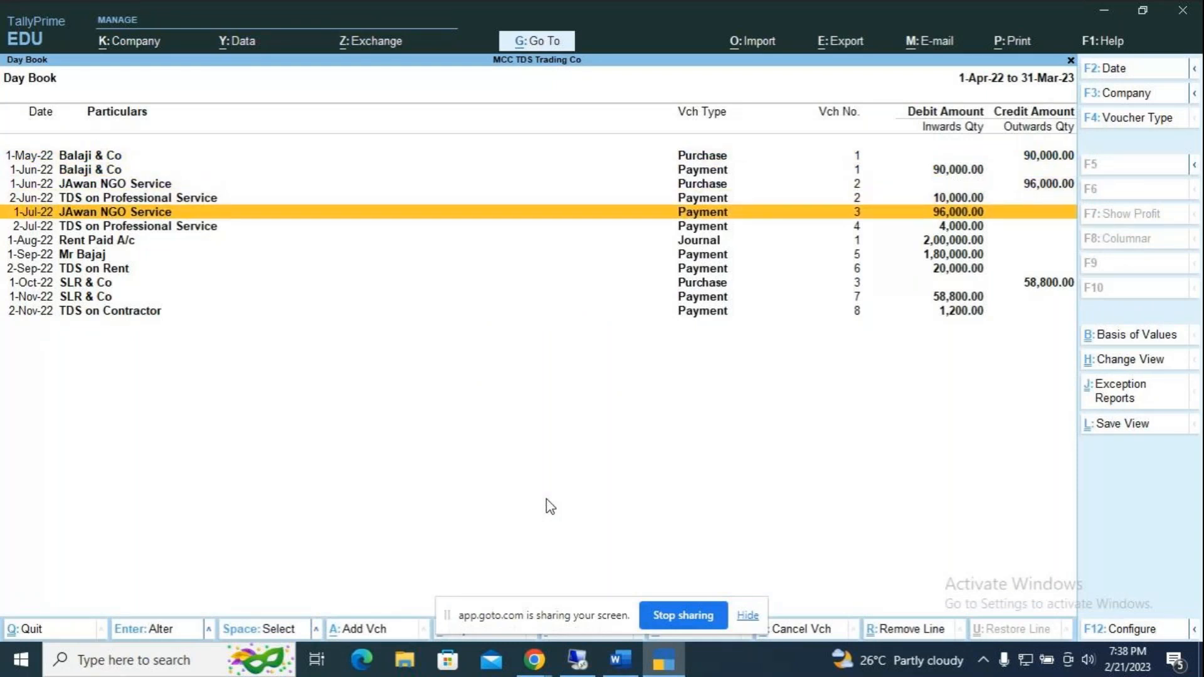
{"action": "key", "text": "Down"}
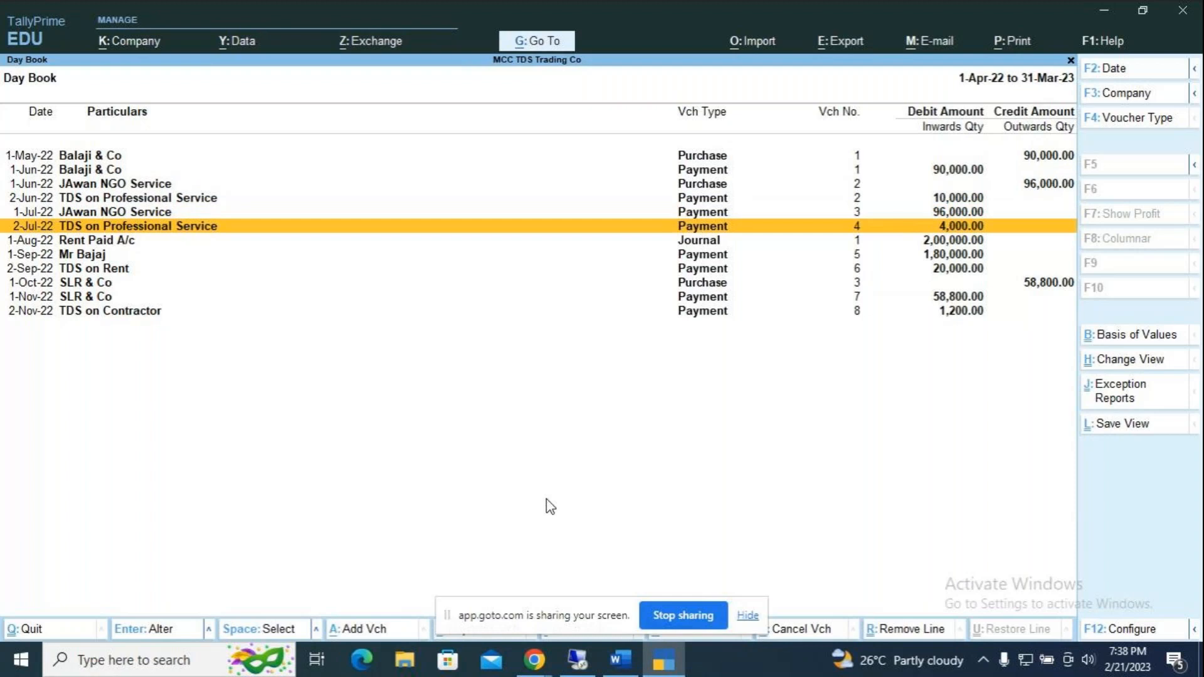
{"action": "key", "text": "Return"}
{"action": "key", "text": "BackSpace"}
{"action": "key", "text": "Escape"}
{"action": "key", "text": "y"}
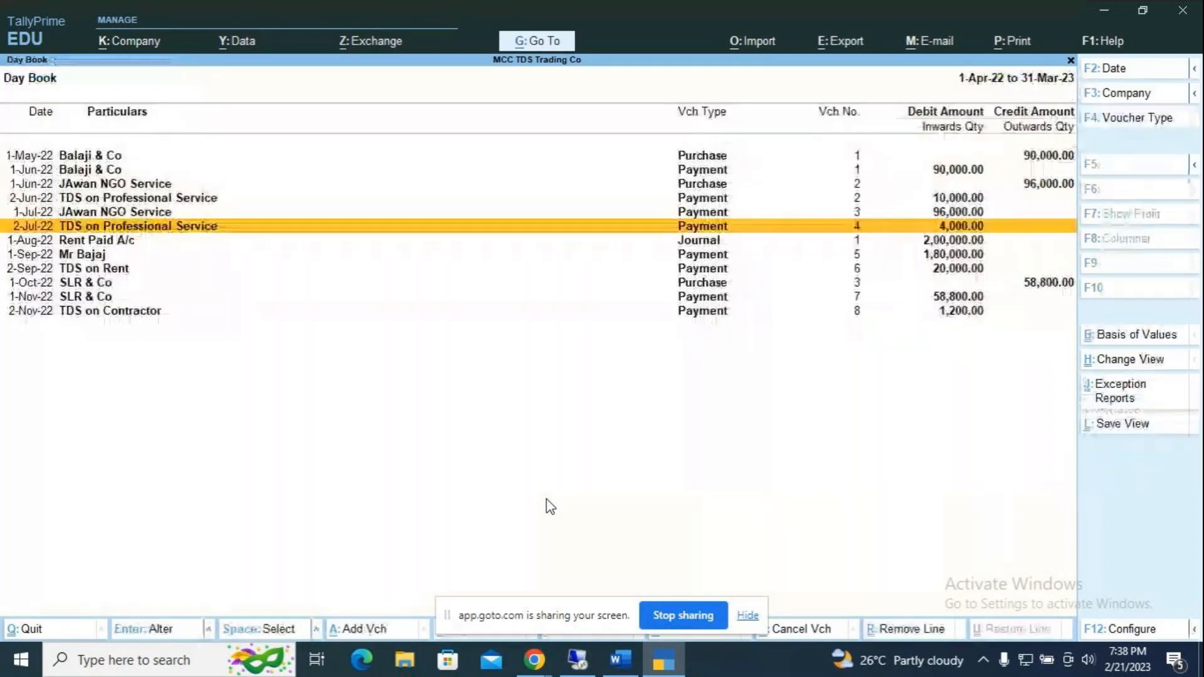
{"action": "key", "text": "Up"}
{"action": "key", "text": "Up"}
Step: Preview and zoom the 10,000.00 TDS challan for the 2-Jun-22 payment, then return to the Day Book
{"action": "key", "text": "Return"}
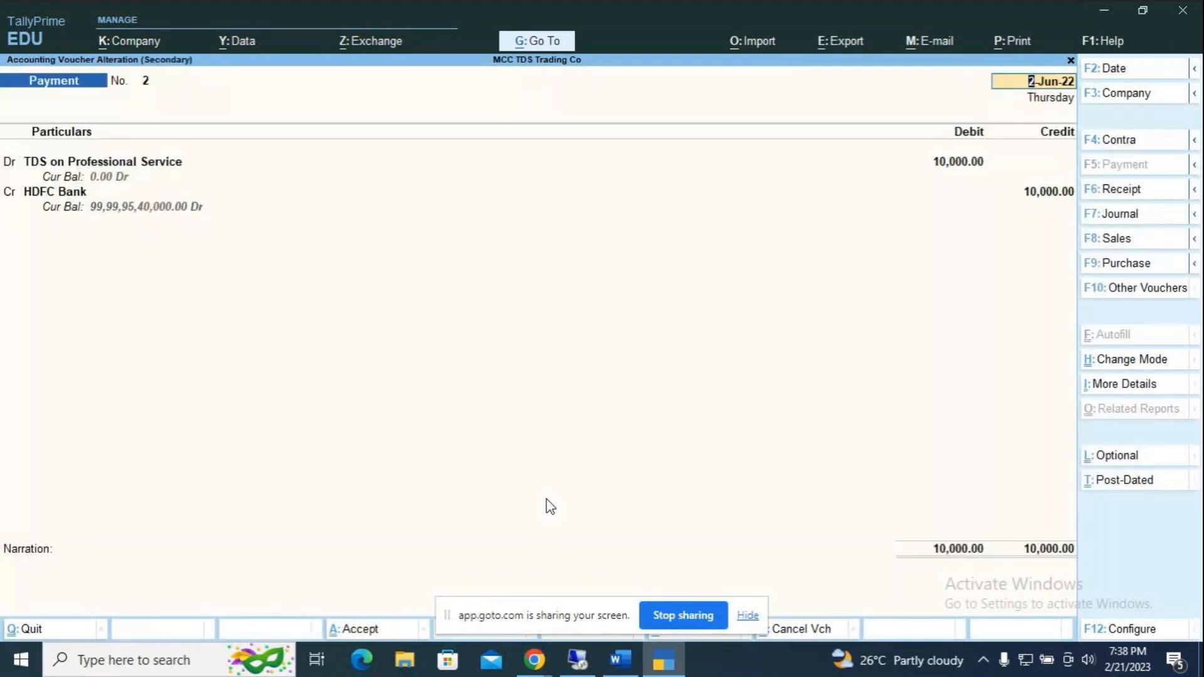
{"action": "key", "text": "alt+p"}
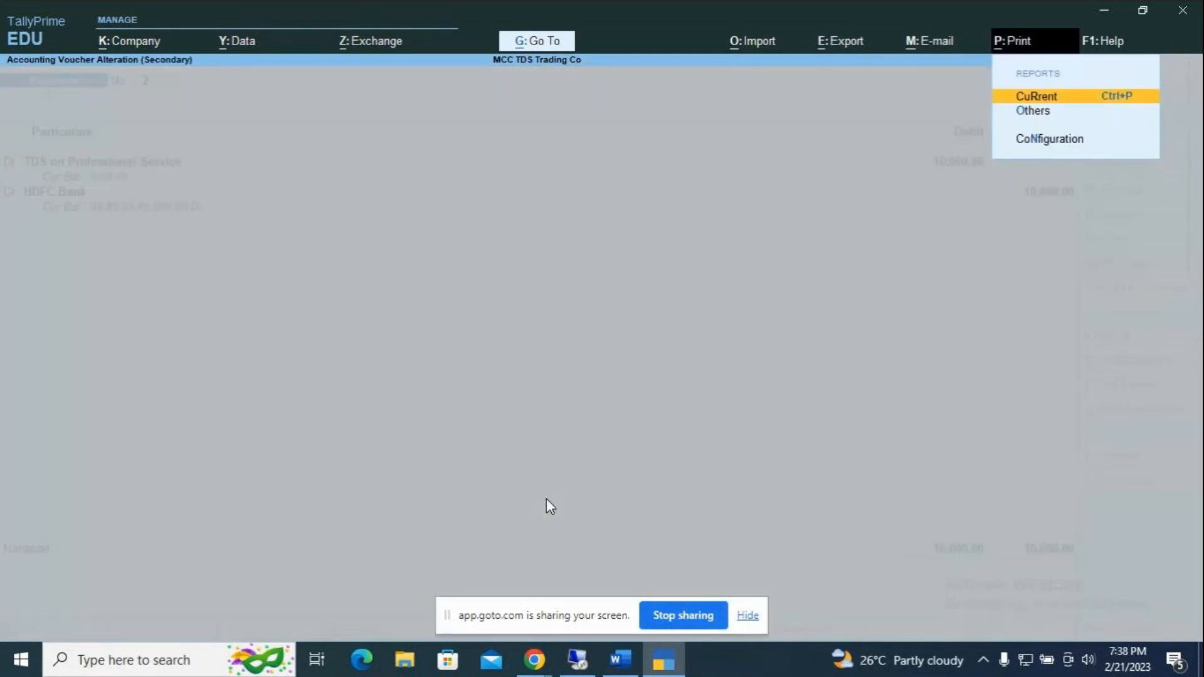
{"action": "key", "text": "Return"}
{"action": "key", "text": "i"}
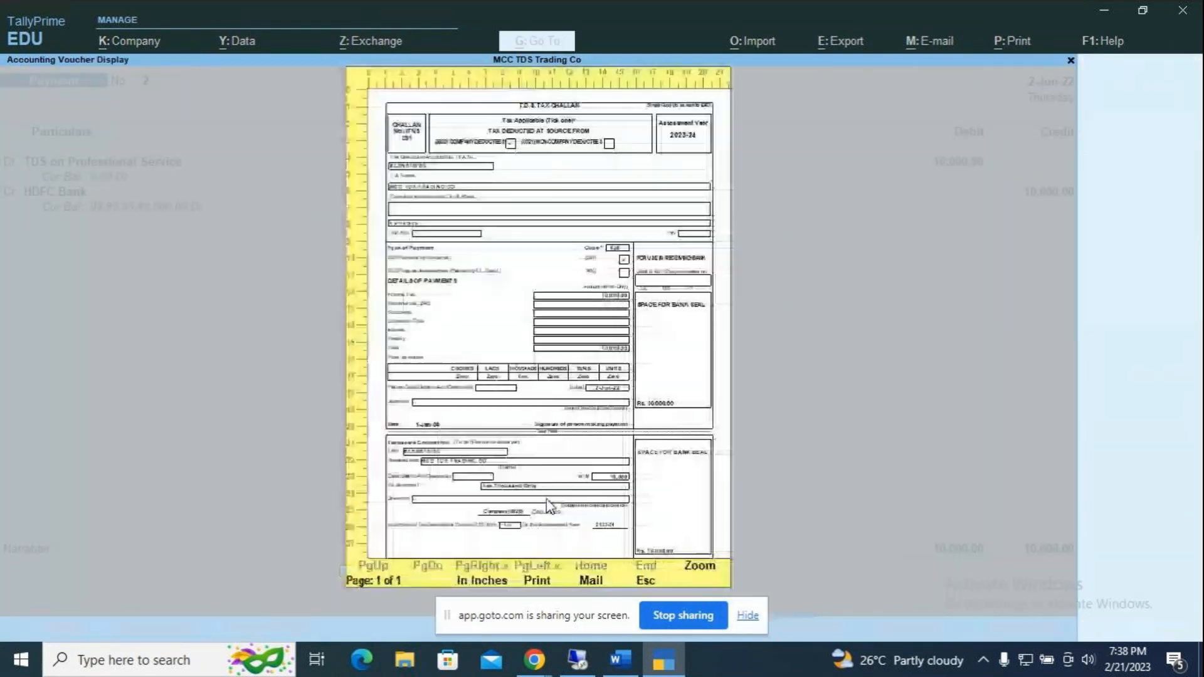
{"action": "key", "text": "alt+z"}
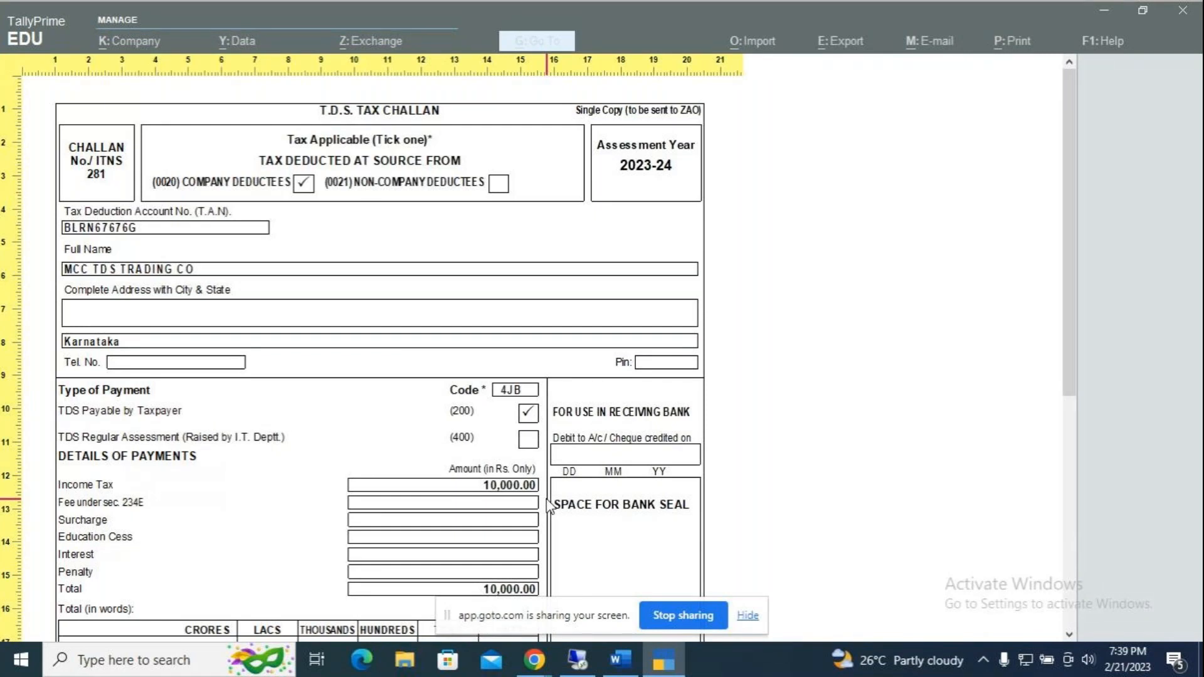
{"action": "key", "text": "Escape"}
{"action": "key", "text": "Escape"}
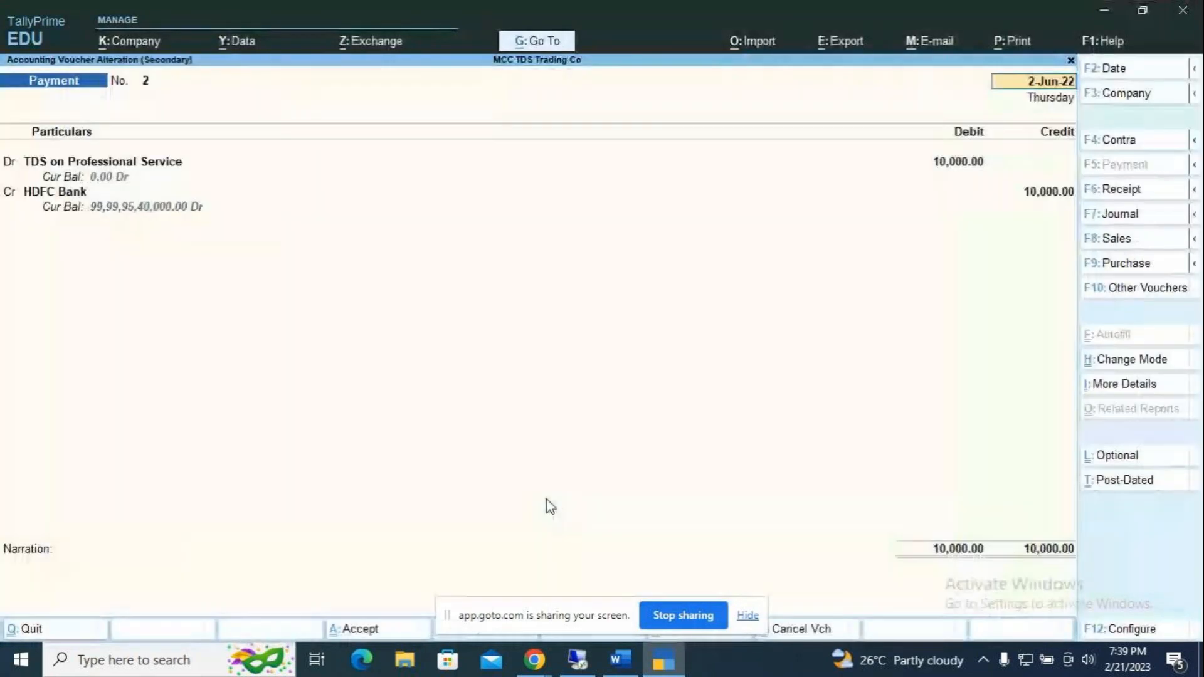
{"action": "key", "text": "Escape"}
{"action": "key", "text": "Return"}
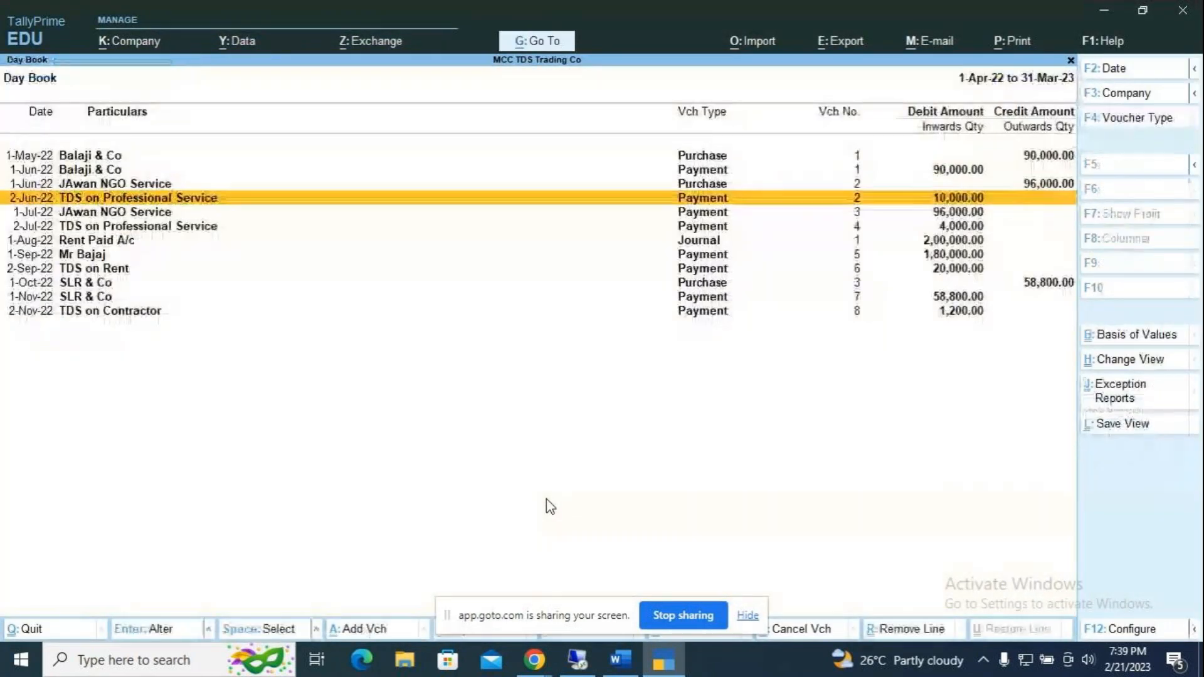
{"action": "key", "text": "Escape"}
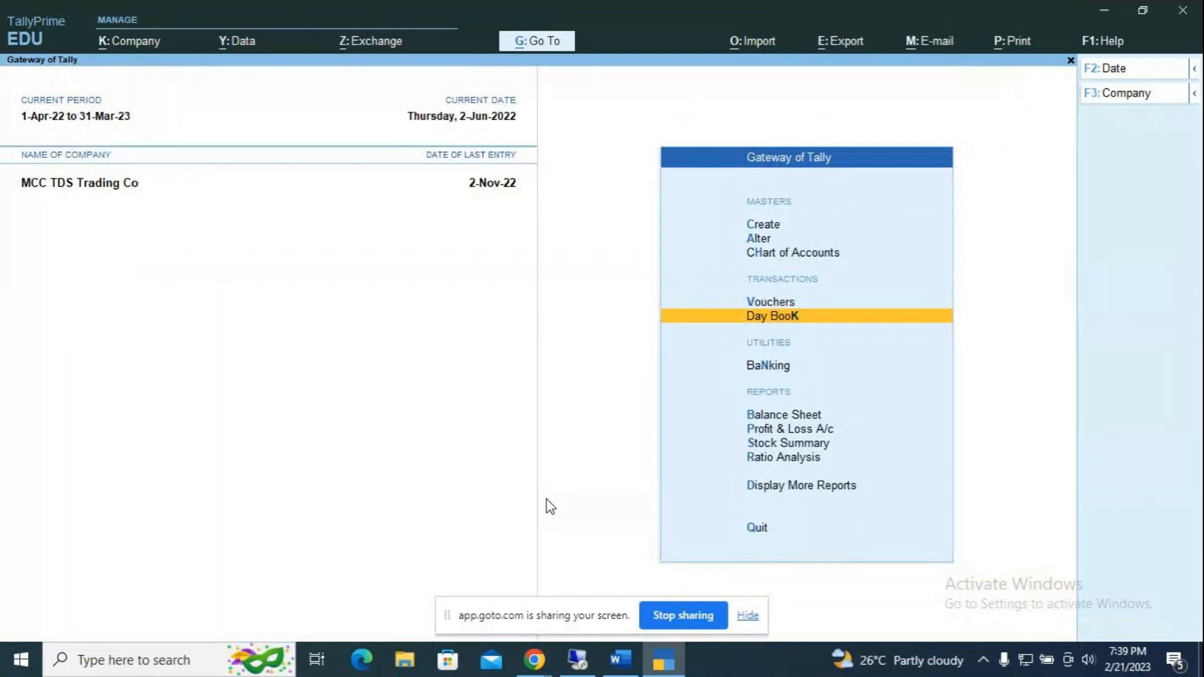
Step: Create company 'MCC Tally Vault Co.,' with state Karnataka, fixing the name typo
{"action": "key", "text": "alt+k"}
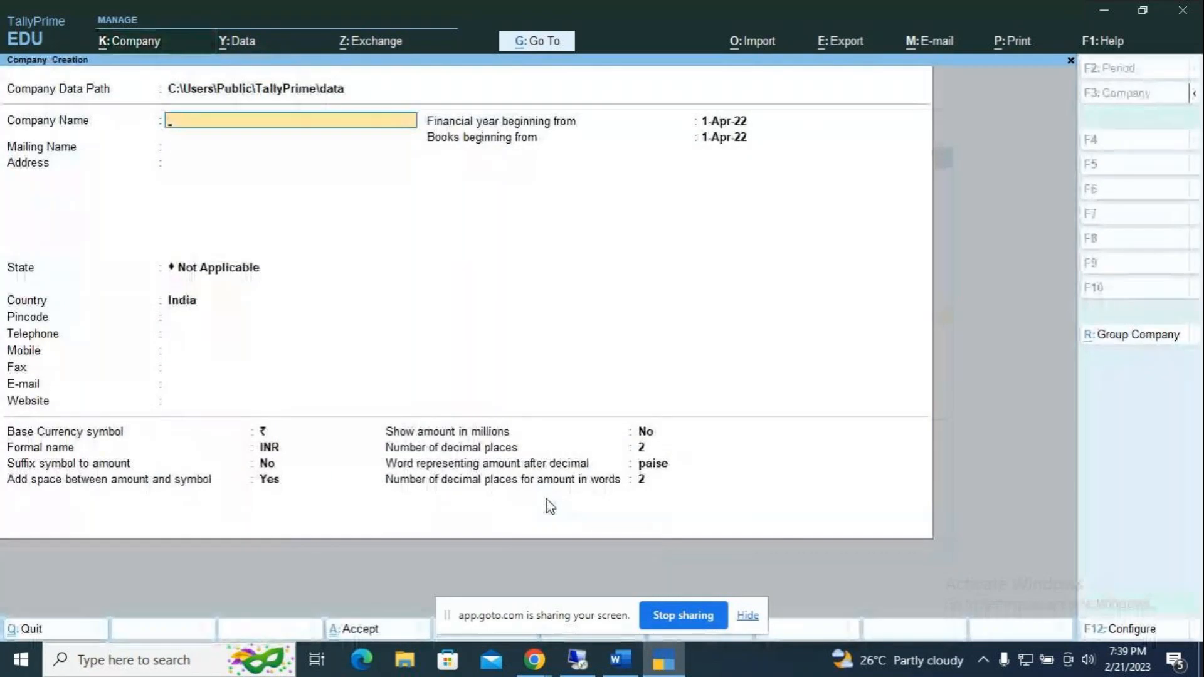
{"action": "type", "text": "MCC"}
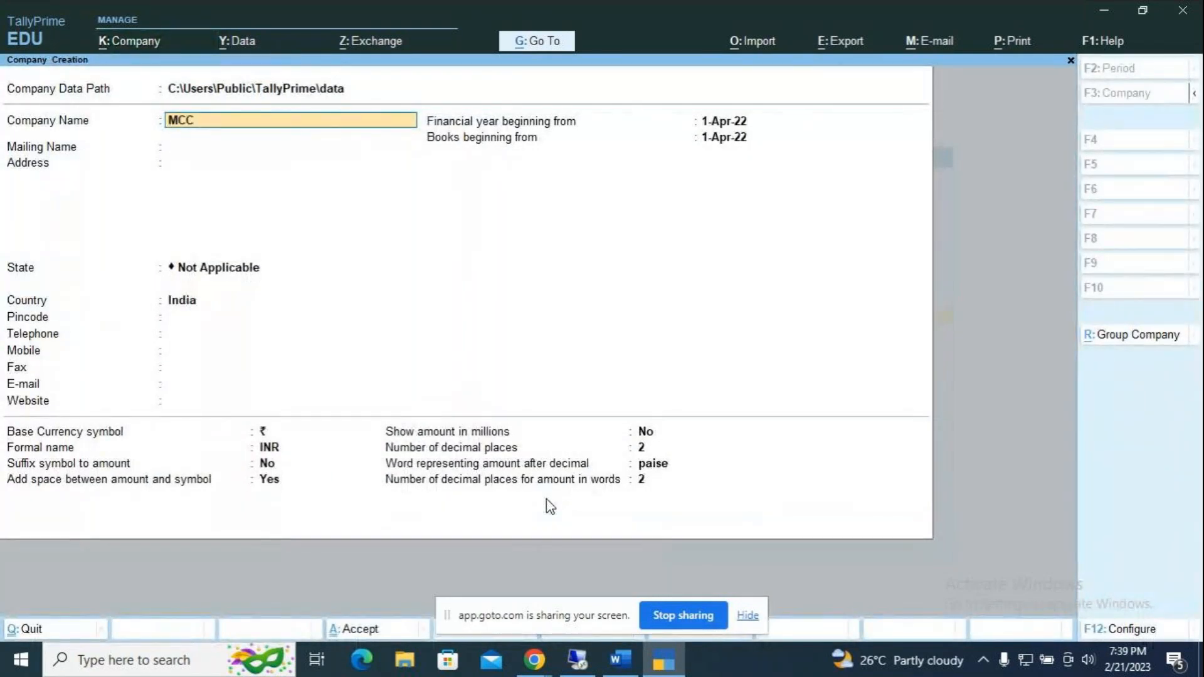
{"action": "type", "text": " Tally Valu"}
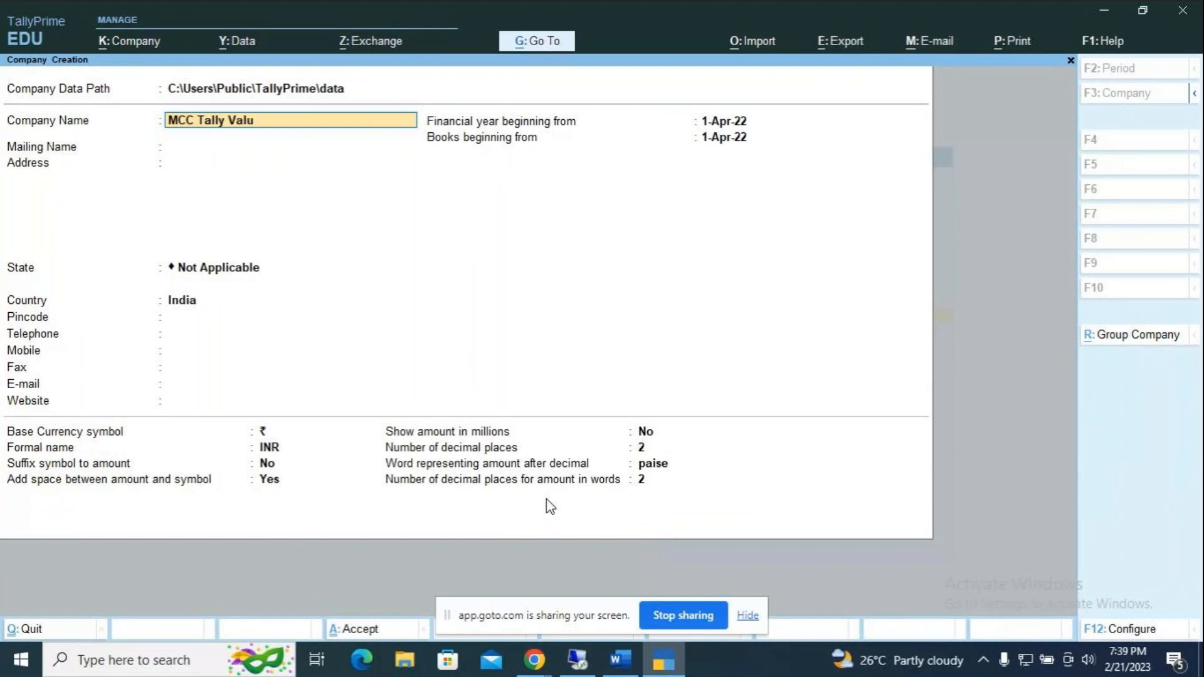
{"action": "type", "text": "t"}
{"action": "key", "text": "BackSpace"}
{"action": "key", "text": "BackSpace"}
{"action": "type", "text": "ult Co.,"}
{"action": "key", "text": "Return"}
{"action": "key", "text": "Return"}
{"action": "type", "text": "Kar"}
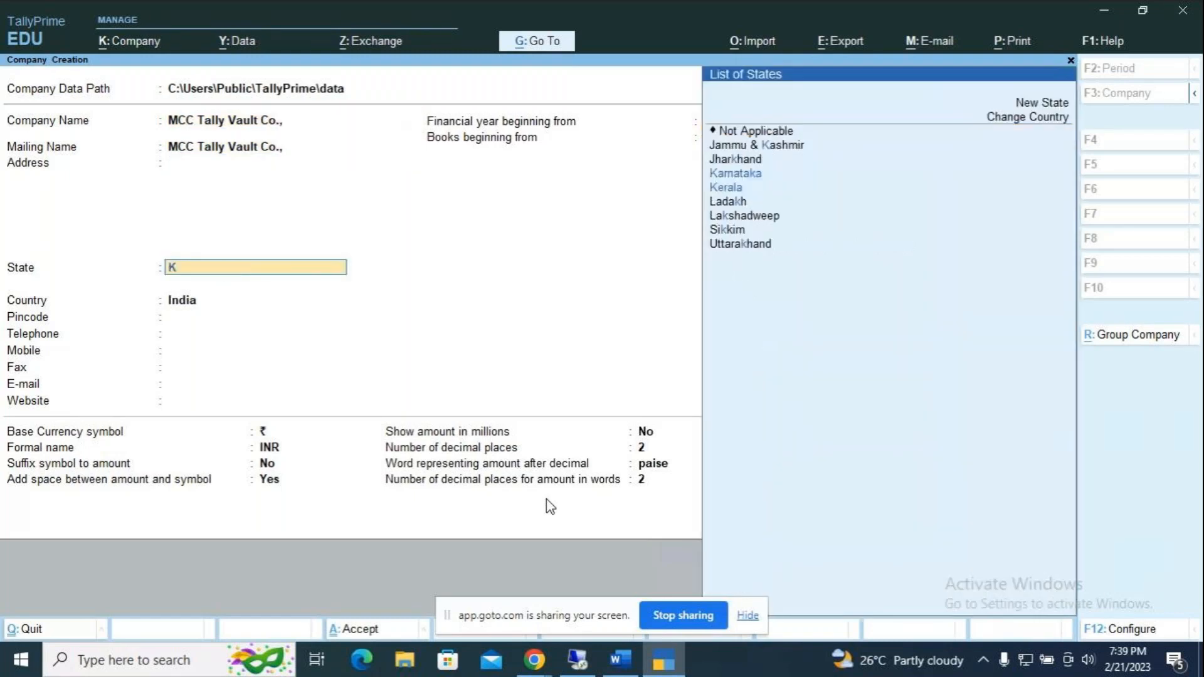
{"action": "key", "text": "Return"}
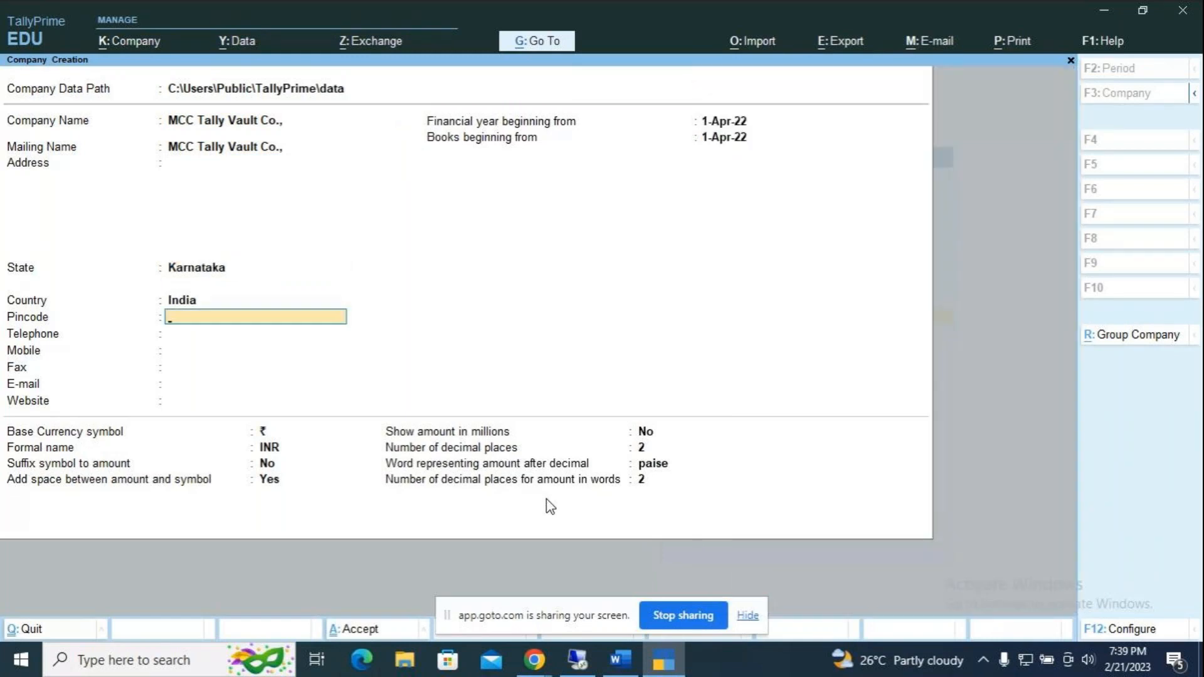
{"action": "key", "text": "Return"}
{"action": "key", "text": "Return"}
{"action": "key", "text": "Return"}
{"action": "key", "text": "Return"}
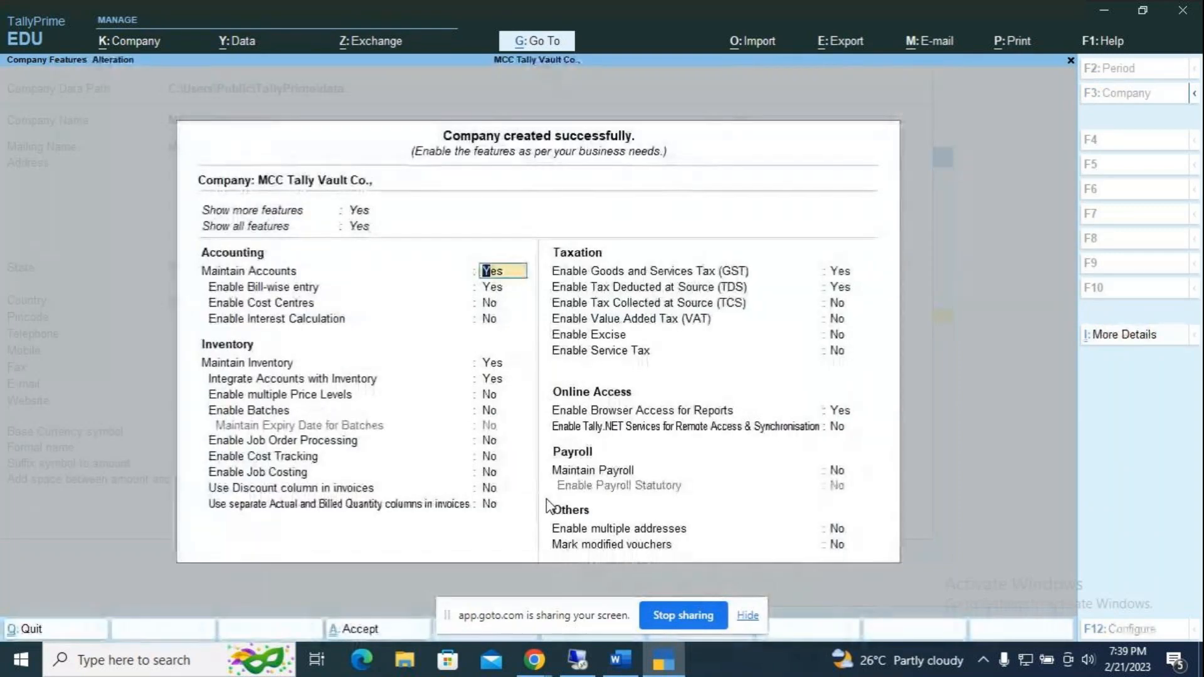
Step: Set Enable GST and Enable TDS to No and accept the company features
{"action": "left_click", "coordinate": [847, 273]}
{"action": "key", "text": "n"}
{"action": "key", "text": "Return"}
{"action": "key", "text": "n"}
{"action": "key", "text": "Return"}
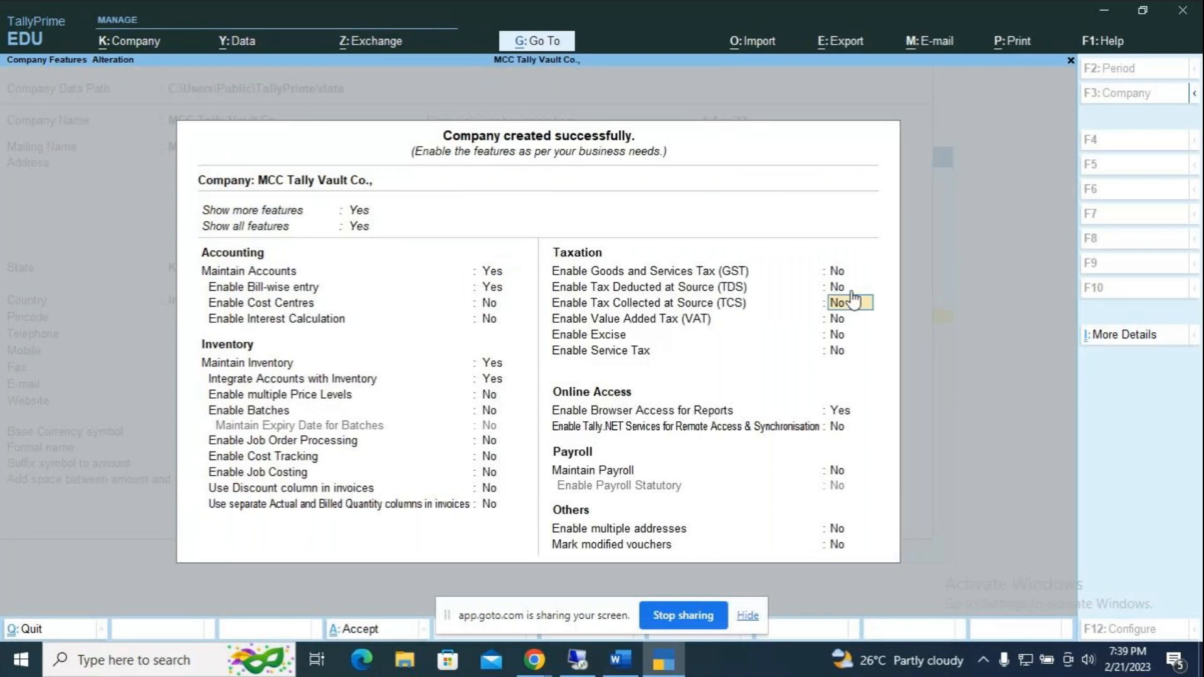
{"action": "key", "text": "ctrl+a"}
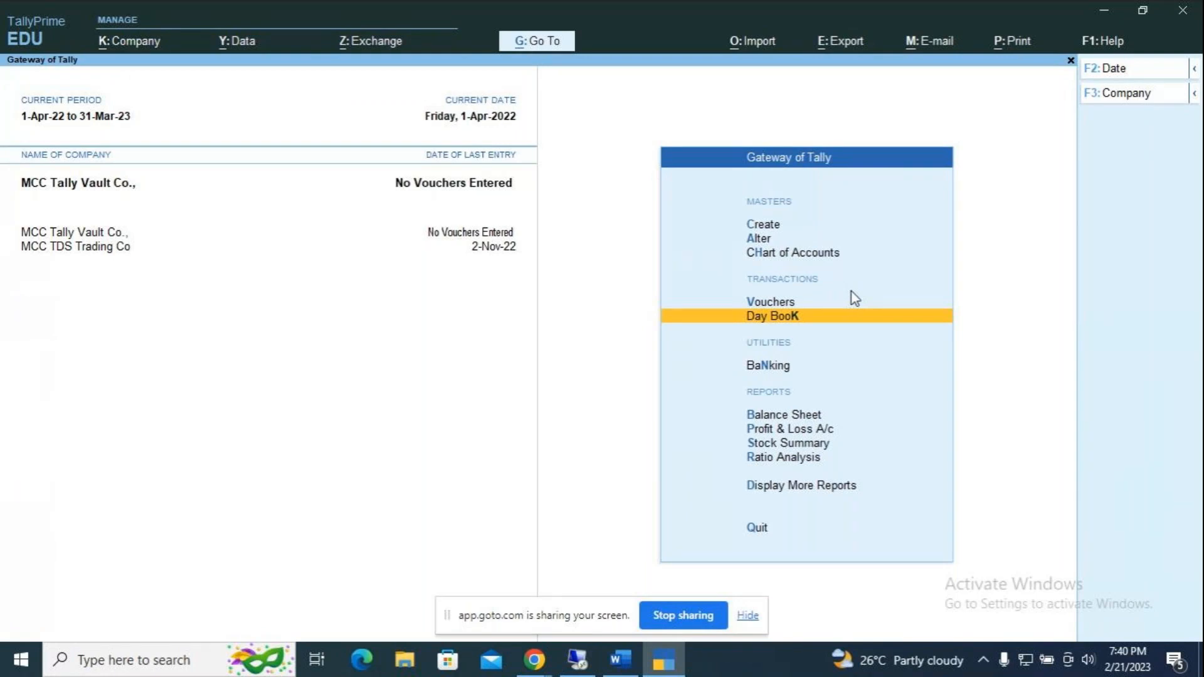
{"action": "key", "text": "F11"}
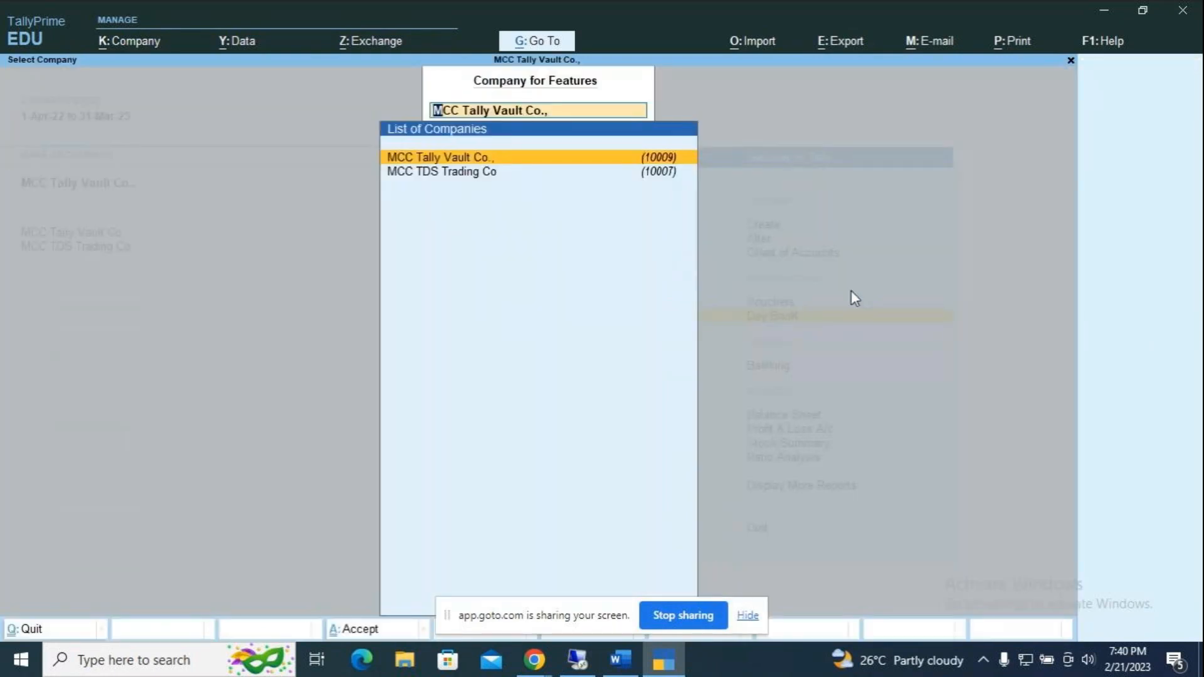
{"action": "key", "text": "Return"}
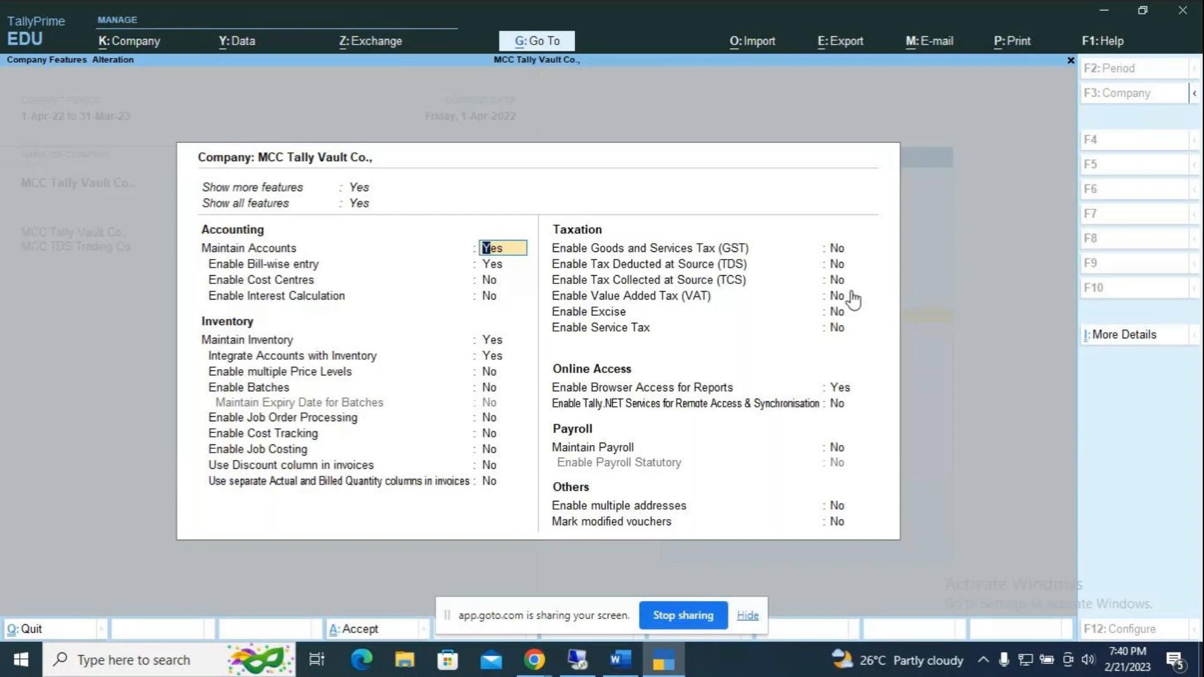
{"action": "key", "text": "F3"}
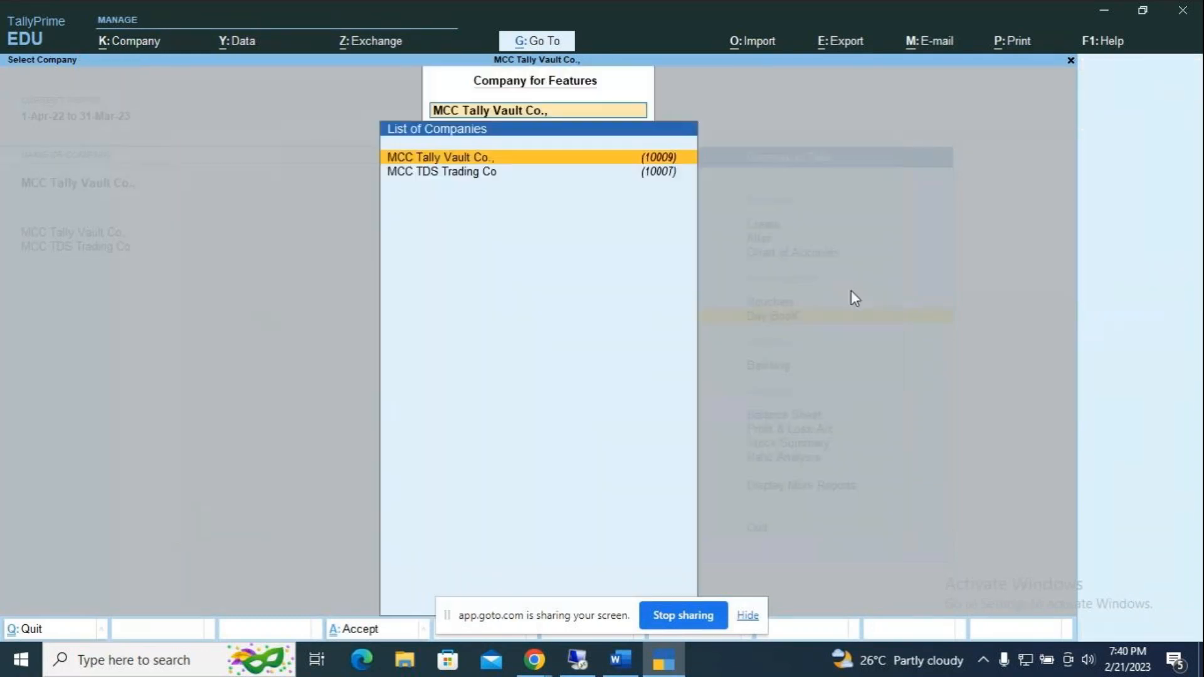
{"action": "key", "text": "Return"}
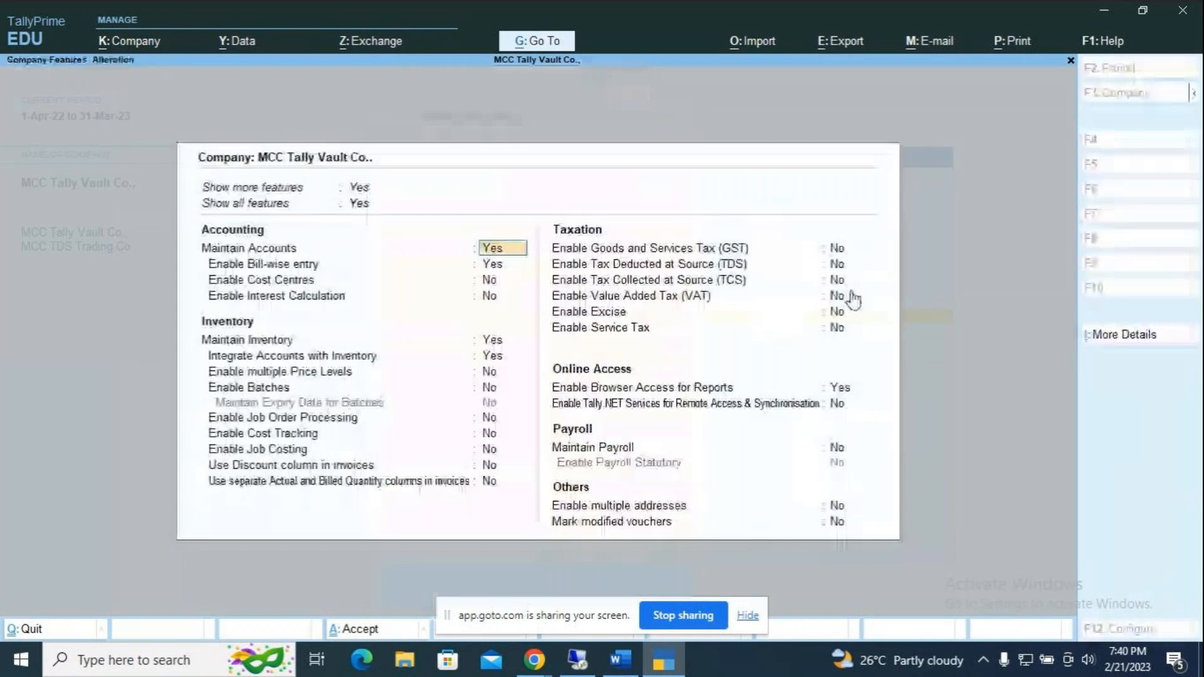
{"action": "key", "text": "F3"}
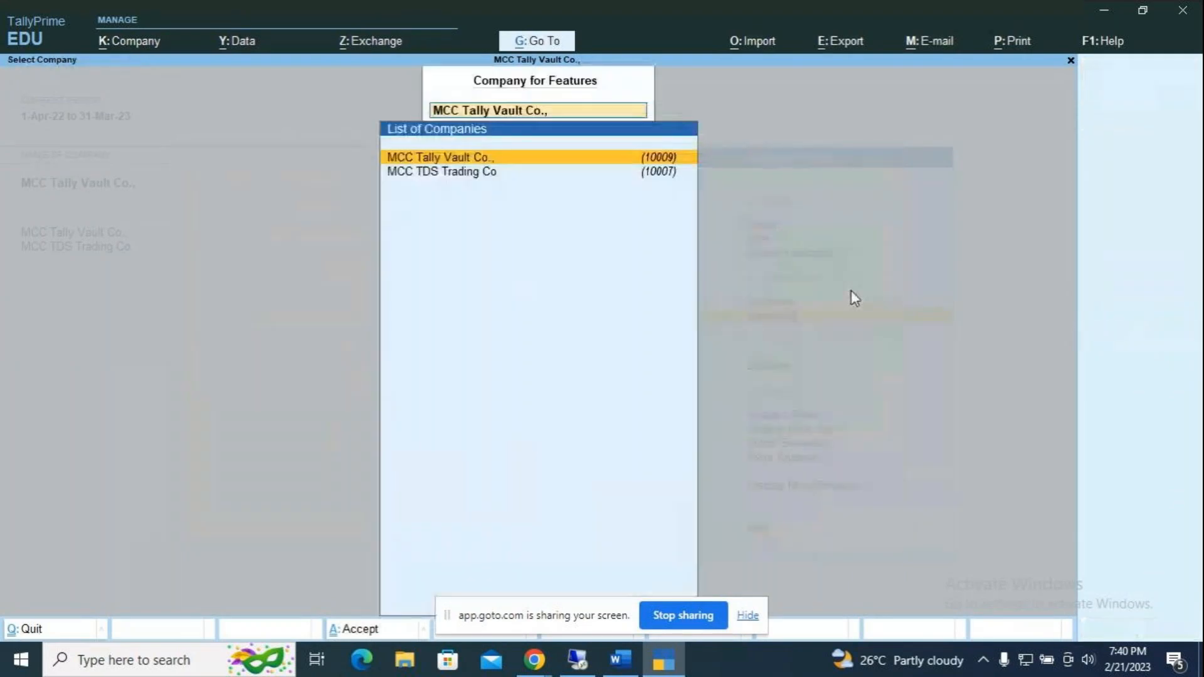
{"action": "key", "text": "Escape"}
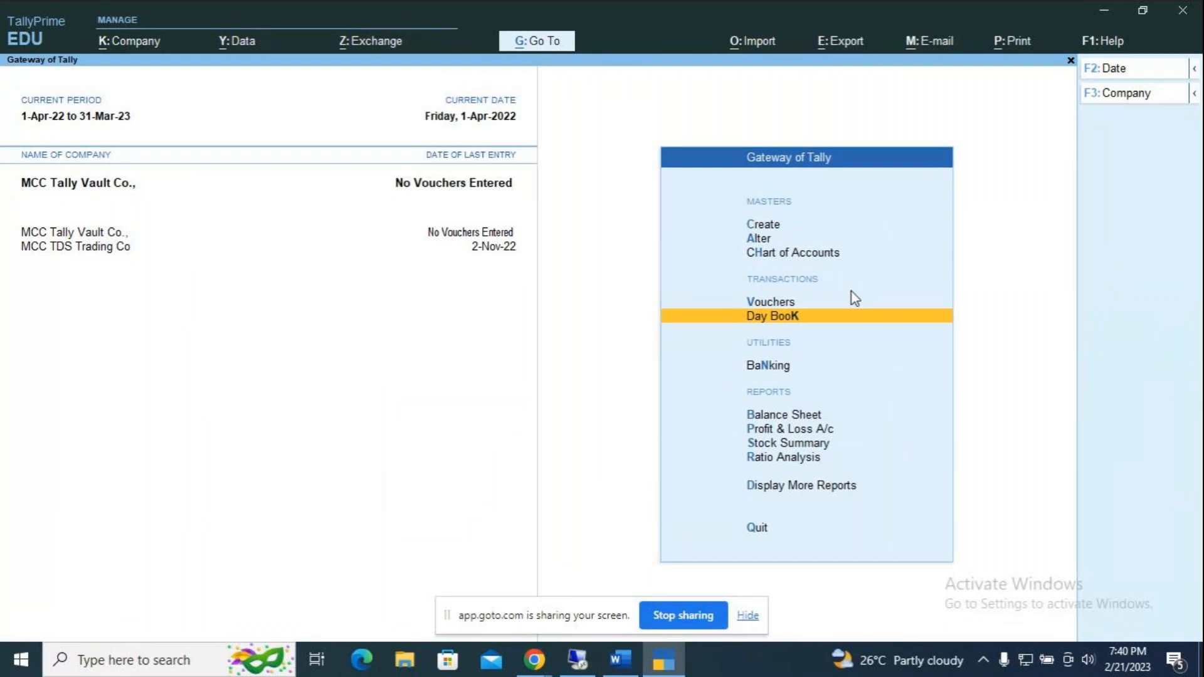
{"action": "key", "text": "Return"}
{"action": "key", "text": "Escape"}
{"action": "key", "text": "Escape"}
{"action": "key", "text": "Escape"}
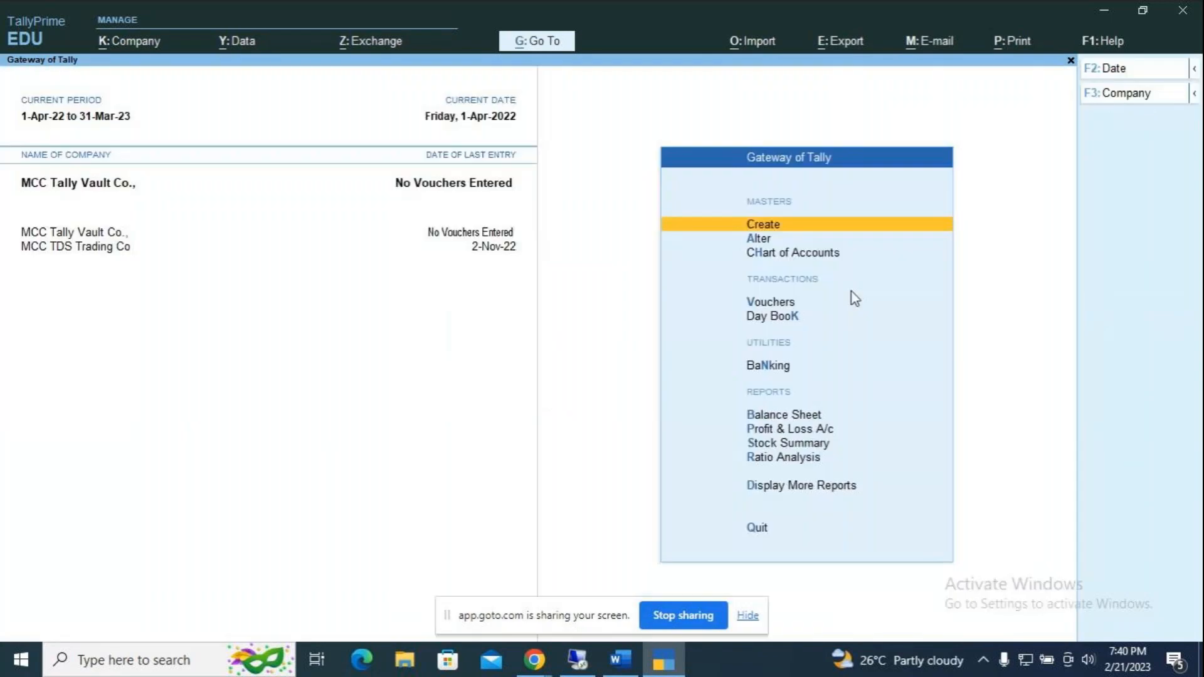
Step: Alter MCC Tally Vault Co. and set 'Use TallyVault Password to encrypt Company Data' to Yes
{"action": "key", "text": "alt+k"}
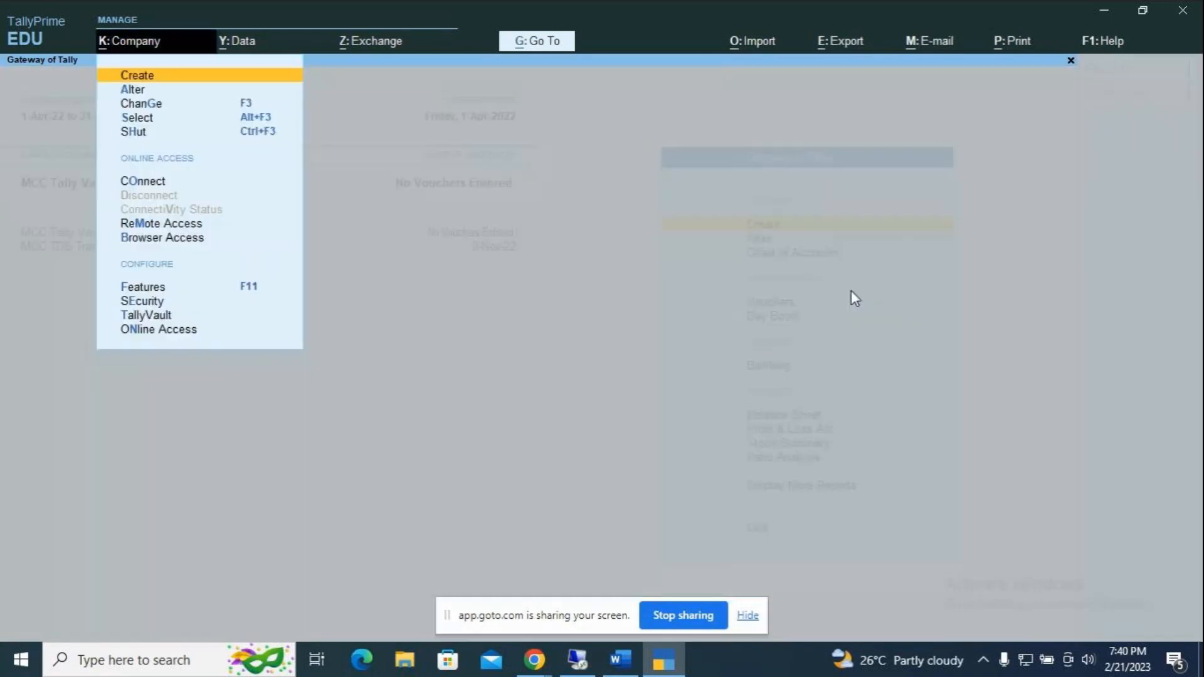
{"action": "key", "text": "Down"}
{"action": "key", "text": "Return"}
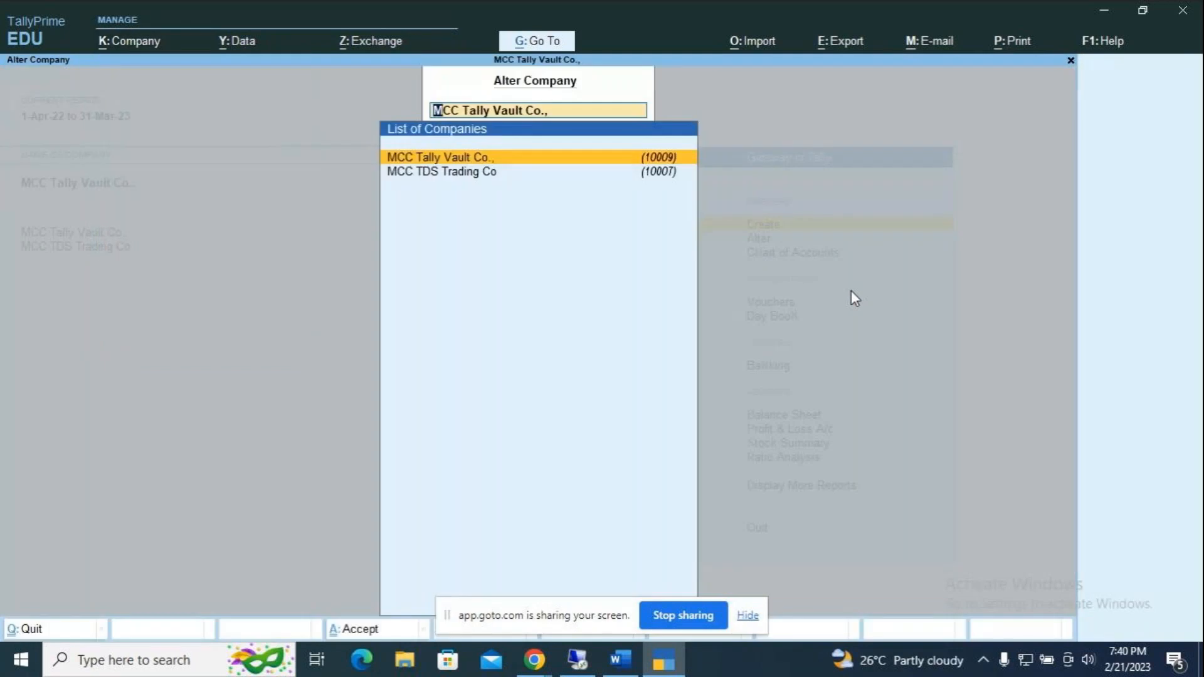
{"action": "key", "text": "Return"}
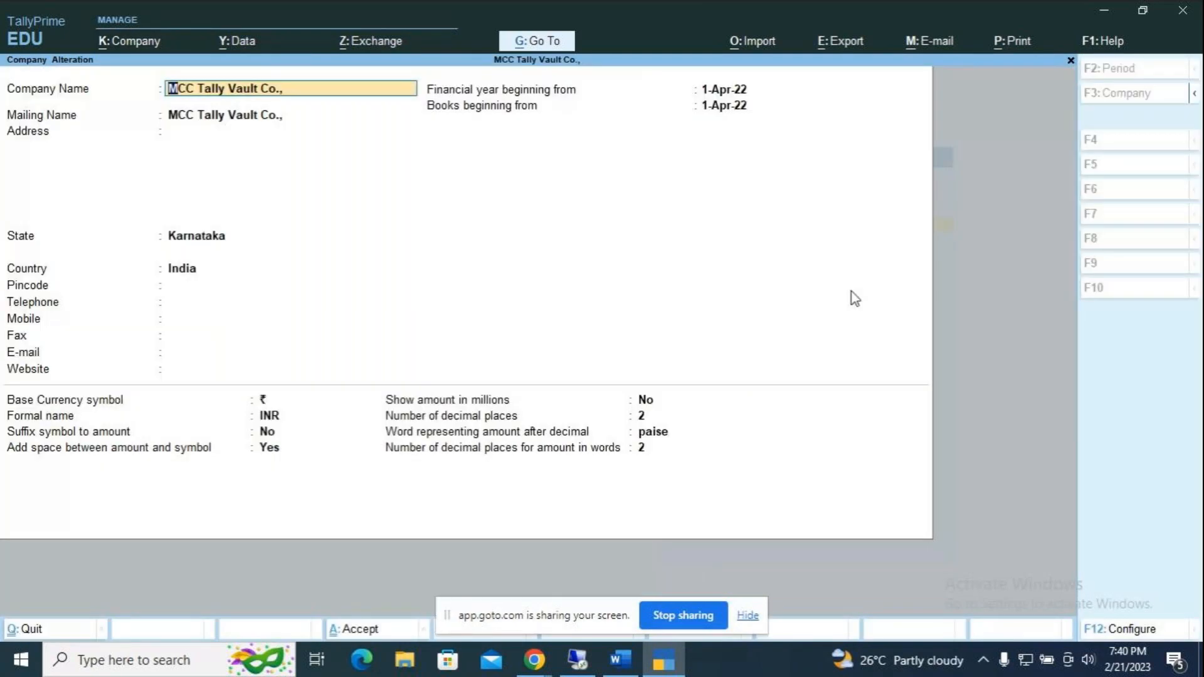
{"action": "key", "text": "F12"}
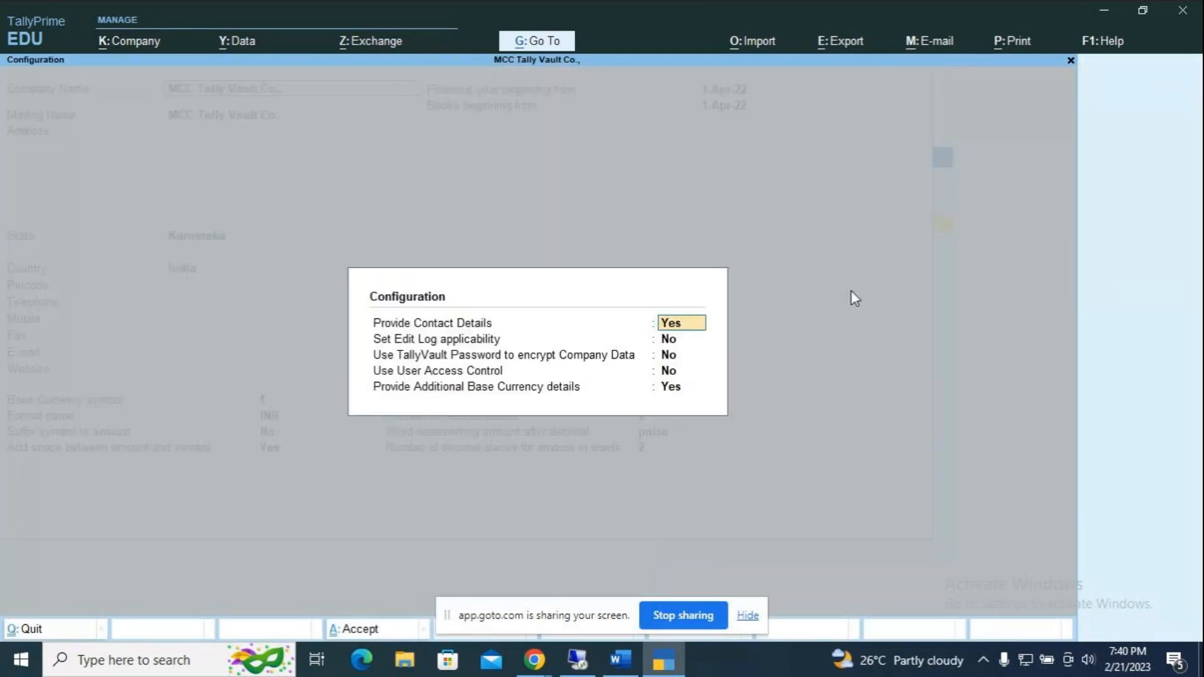
{"action": "key", "text": "Down"}
{"action": "key", "text": "Down"}
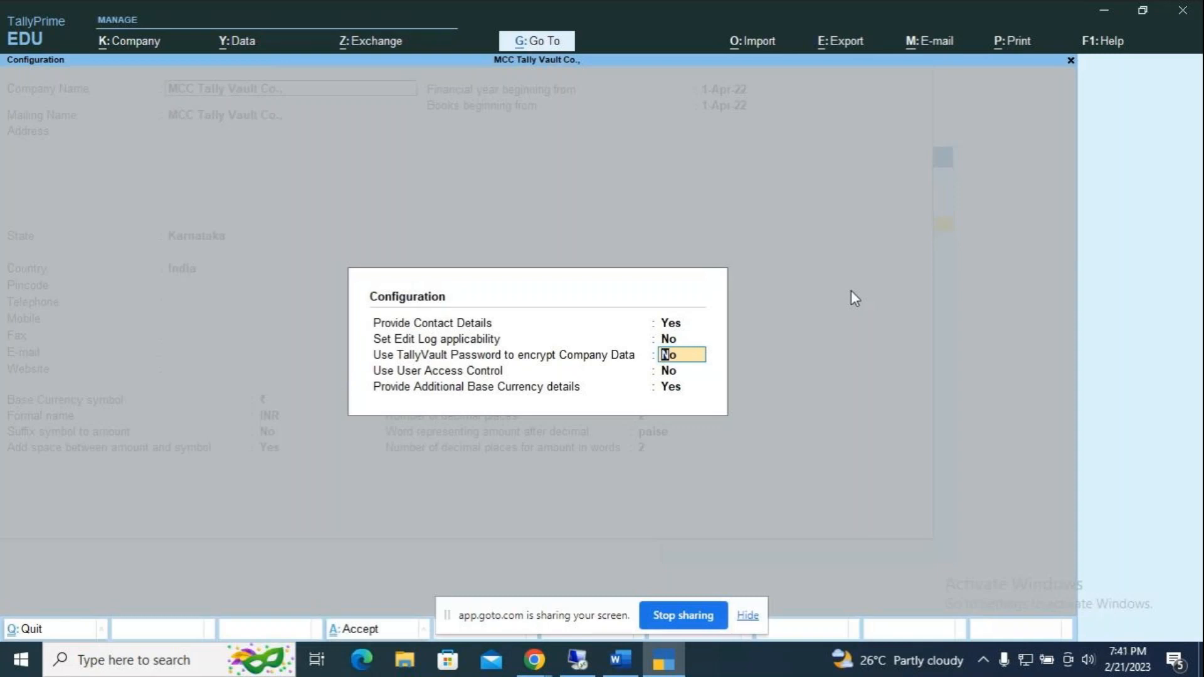
{"action": "type", "text": "y"}
{"action": "key", "text": "Return"}
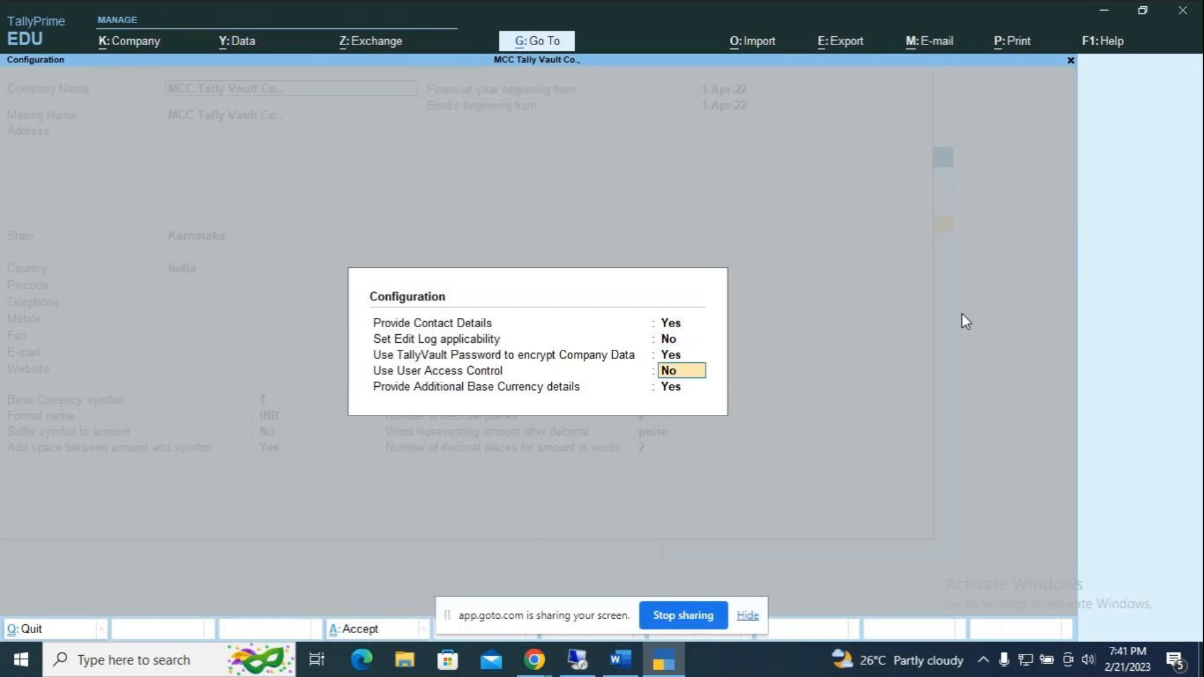
{"action": "key", "text": "Return"}
{"action": "key", "text": "Return"}
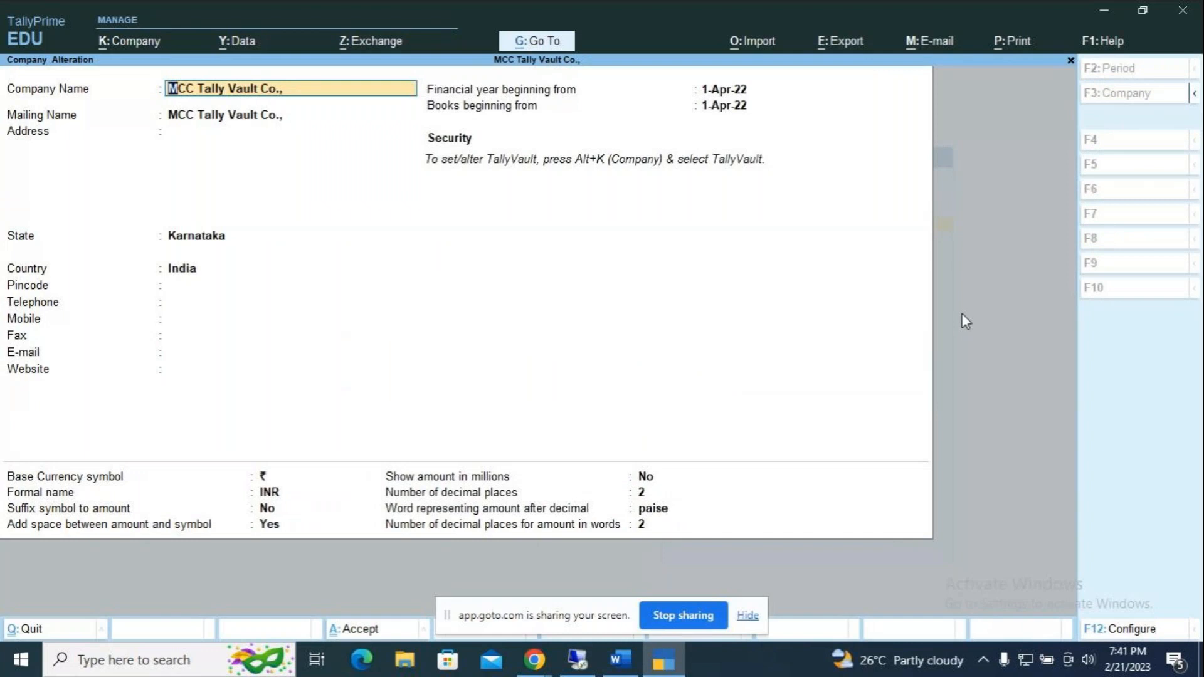
Step: Close the Company Alteration form and back out to the Gateway of Tally
{"action": "key", "text": "Escape"}
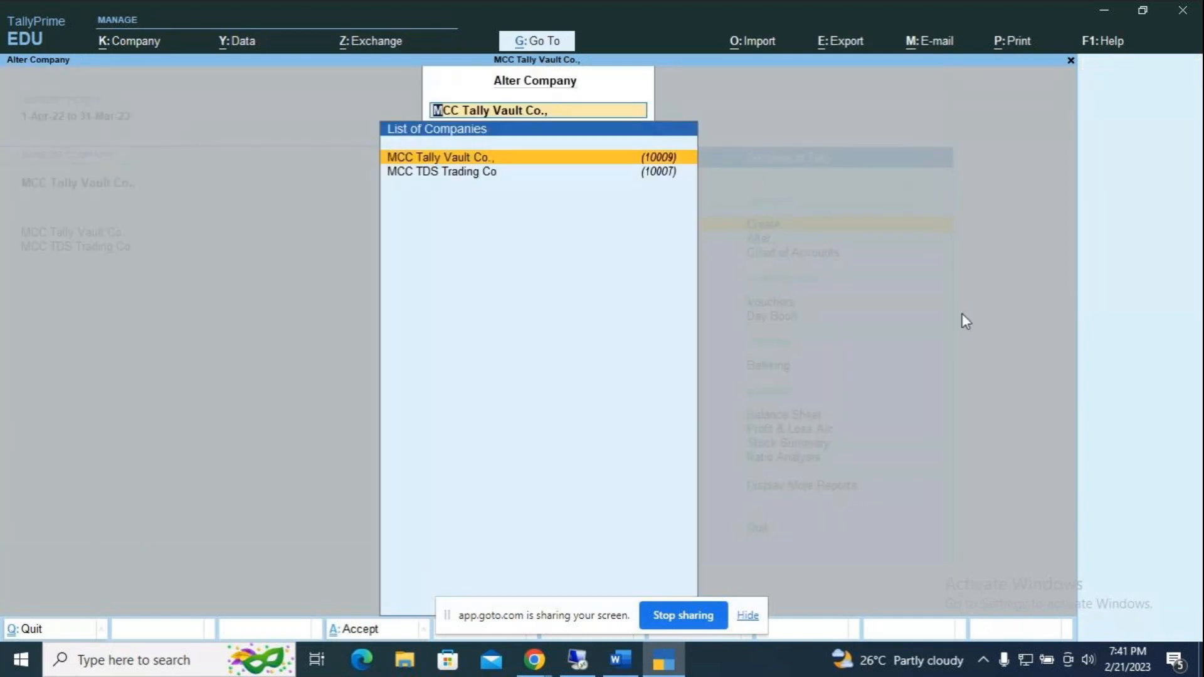
{"action": "key", "text": "Escape"}
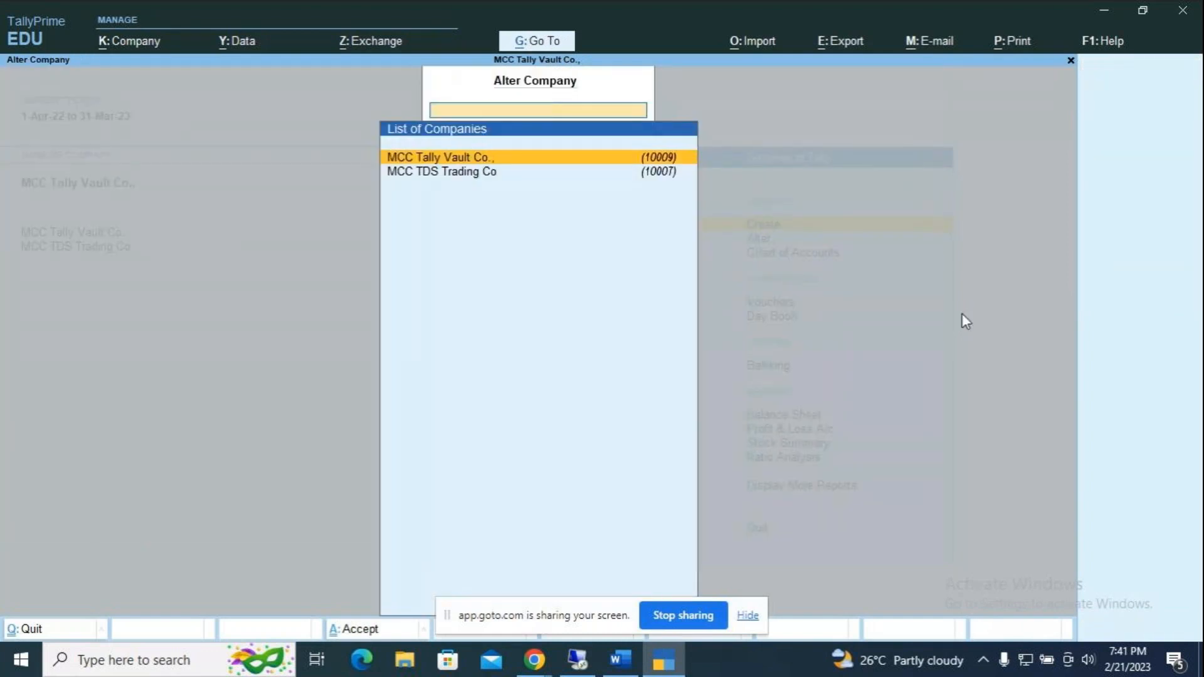
{"action": "key", "text": "Escape"}
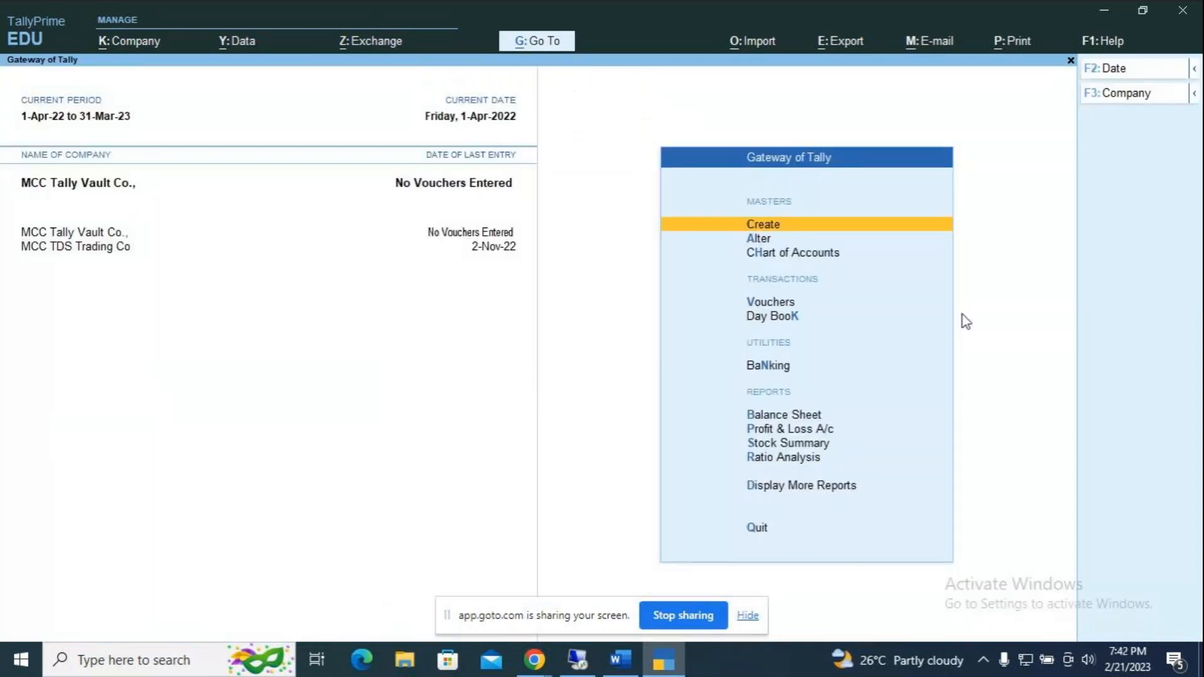
Step: Check the Select Company list without changes, then bring up the company management options
{"action": "key", "text": "alt"}
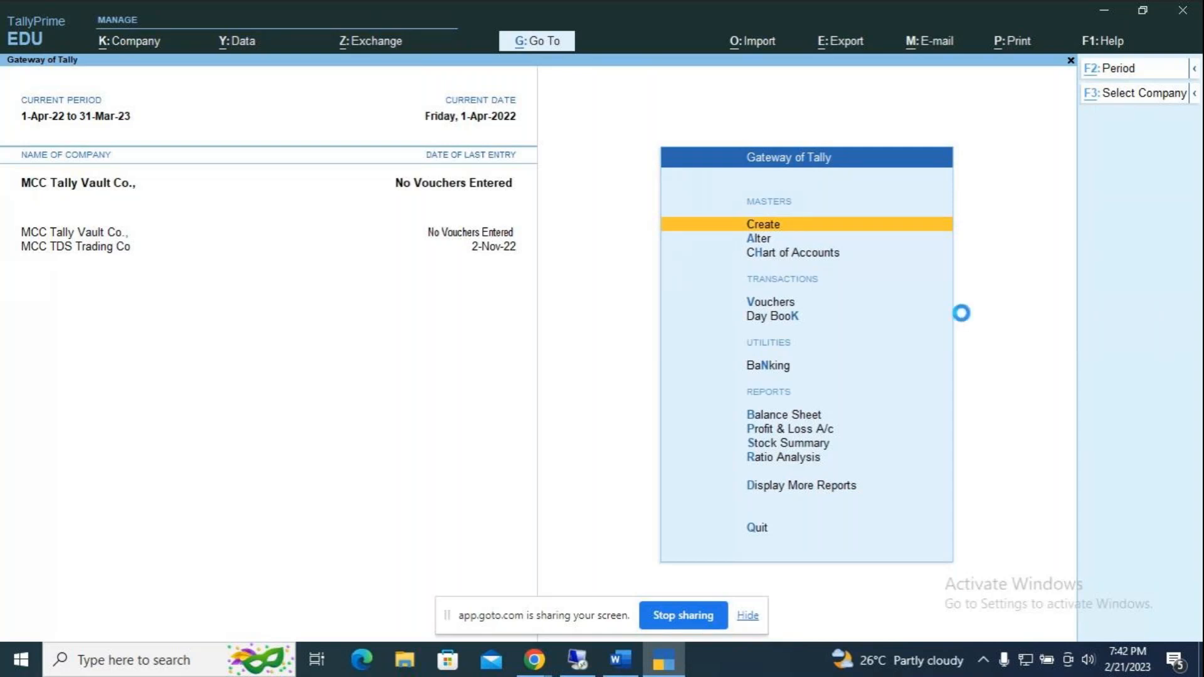
{"action": "key", "text": "F3"}
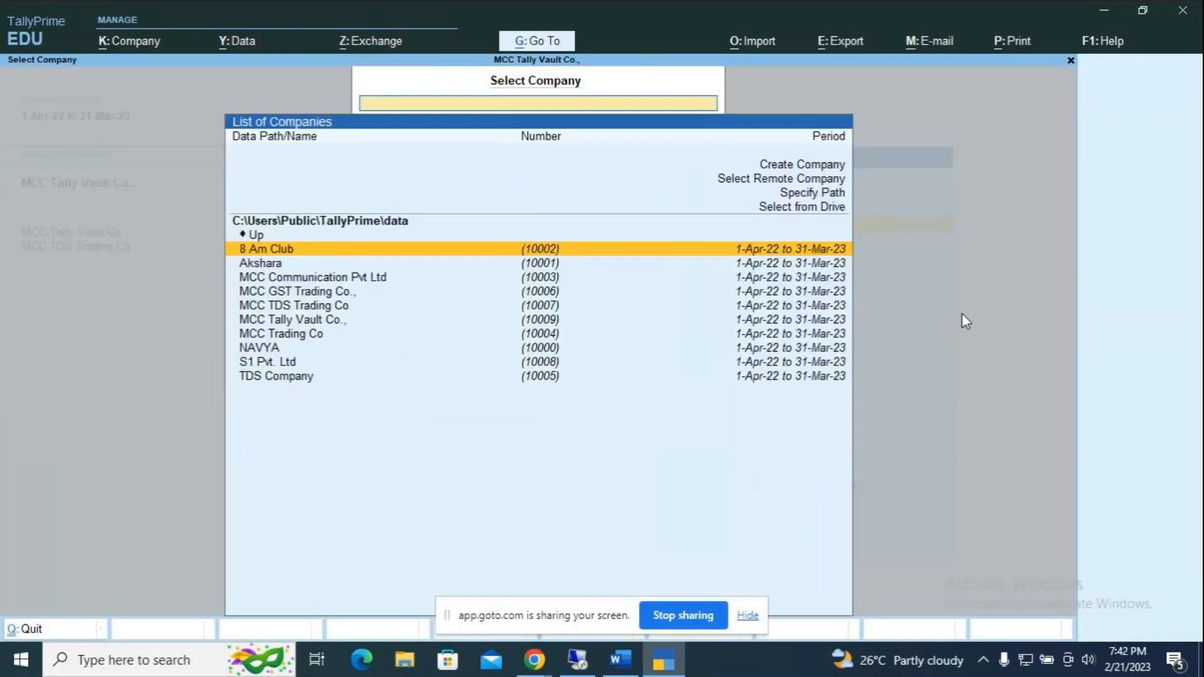
{"action": "key", "text": "Down"}
{"action": "key", "text": "Down"}
{"action": "key", "text": "Down"}
{"action": "key", "text": "Down"}
{"action": "key", "text": "Down"}
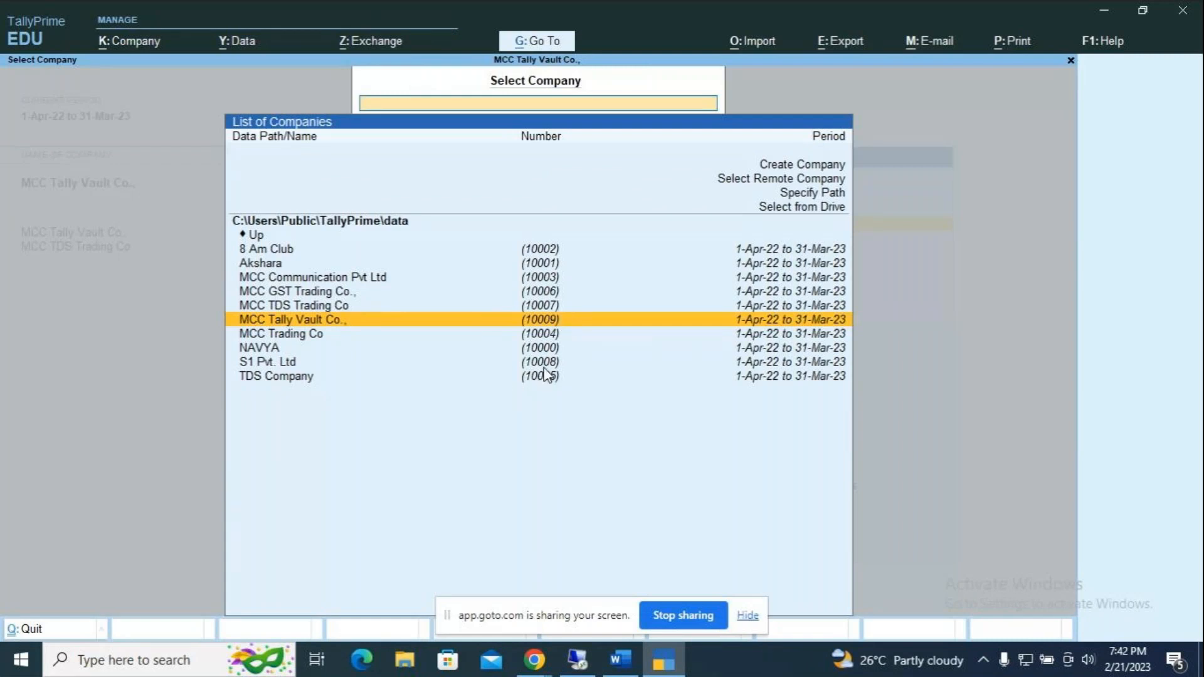
{"action": "key", "text": "Escape"}
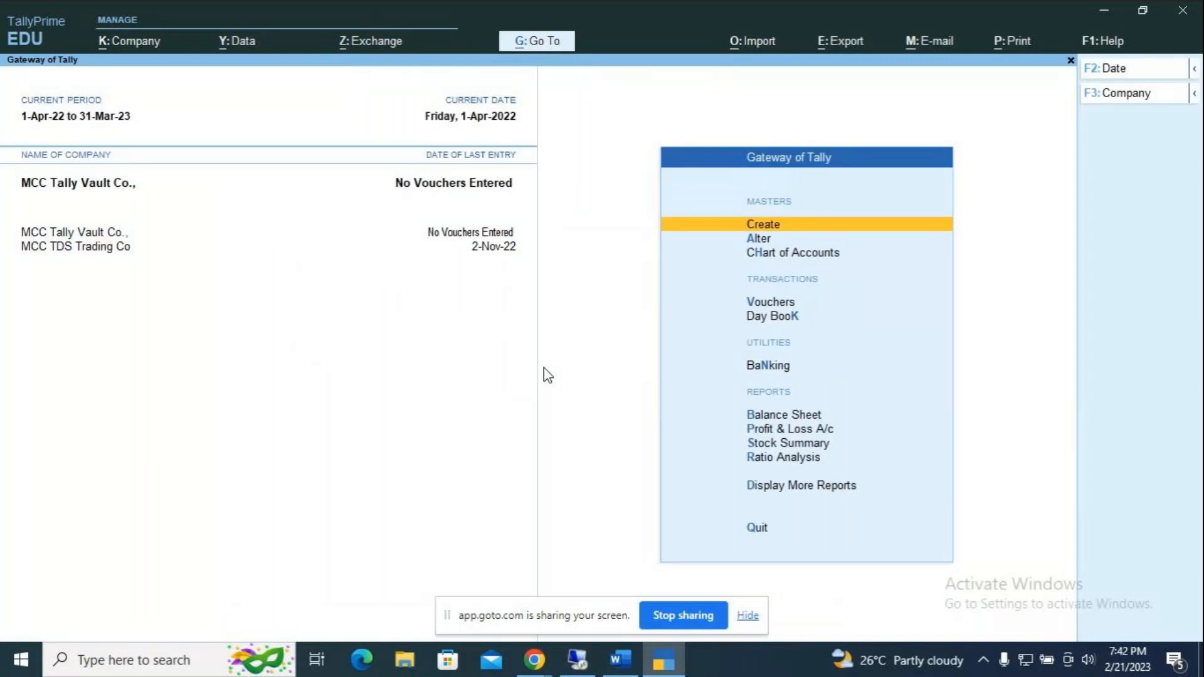
{"action": "key", "text": "alt+k"}
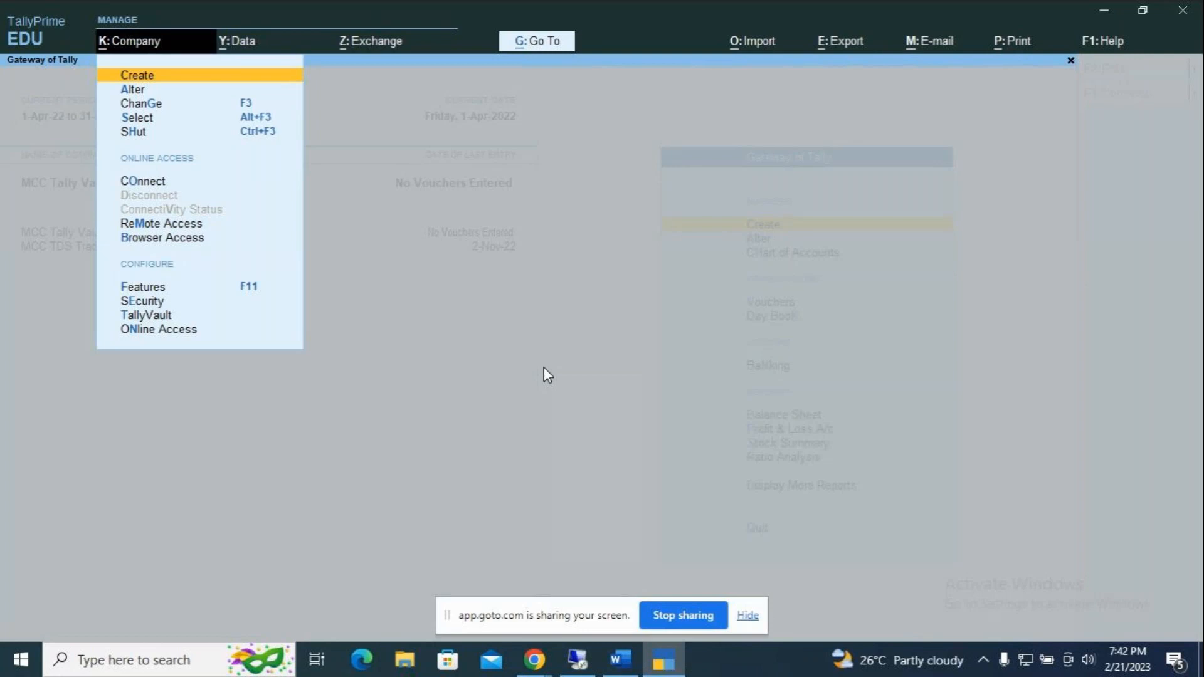
Step: Choose TallyVault for MCC Tally Vault Co., then enter and confirm a new vault password
{"action": "key", "text": "Down"}
{"action": "key", "text": "Down"}
{"action": "key", "text": "Down"}
{"action": "key", "text": "Down"}
{"action": "key", "text": "Down"}
{"action": "key", "text": "Down"}
{"action": "key", "text": "Down"}
{"action": "key", "text": "Down"}
{"action": "key", "text": "Down"}
{"action": "key", "text": "Down"}
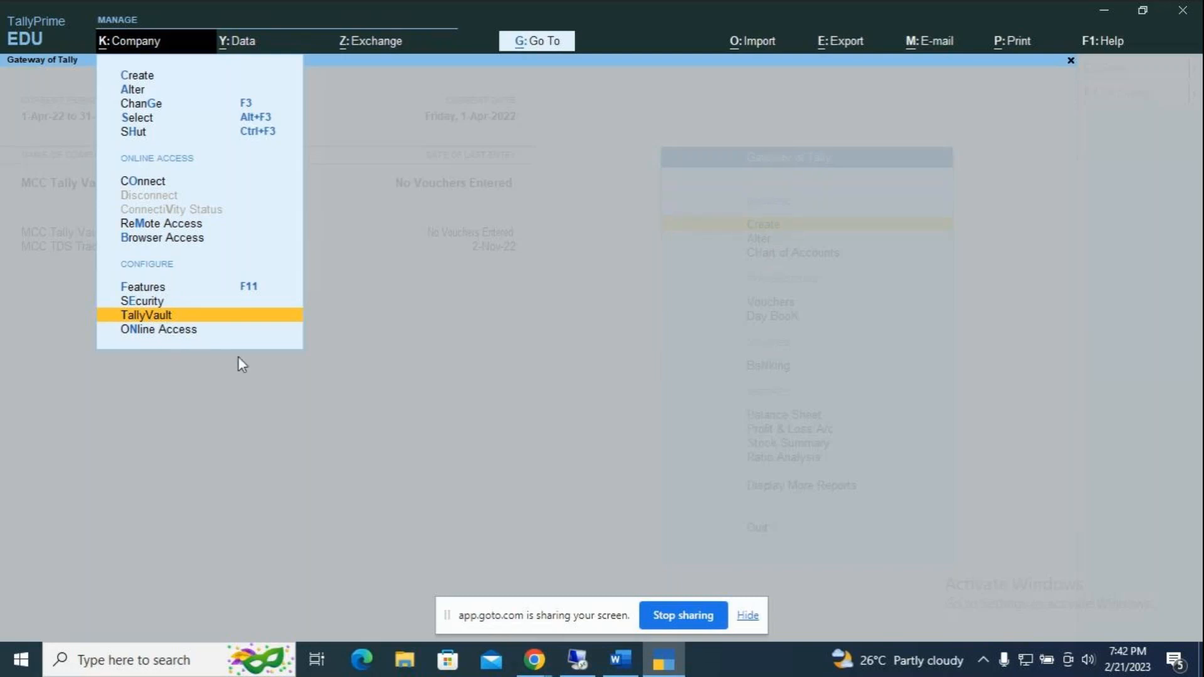
{"action": "key", "text": "Return"}
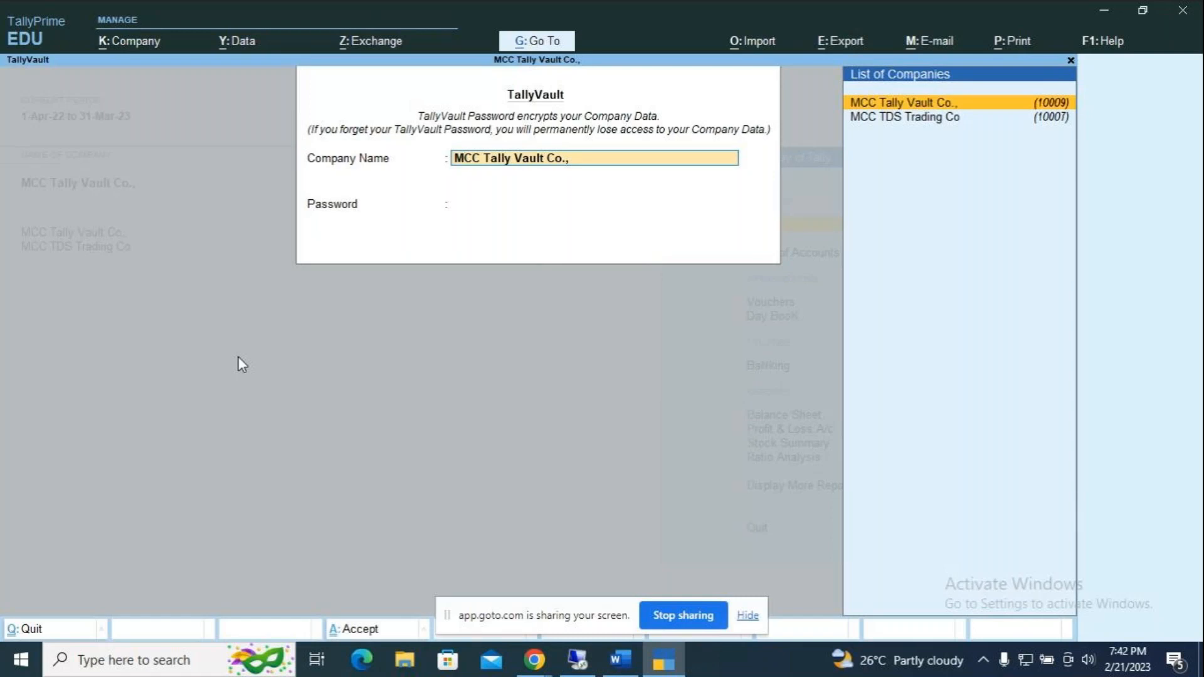
{"action": "key", "text": "Return"}
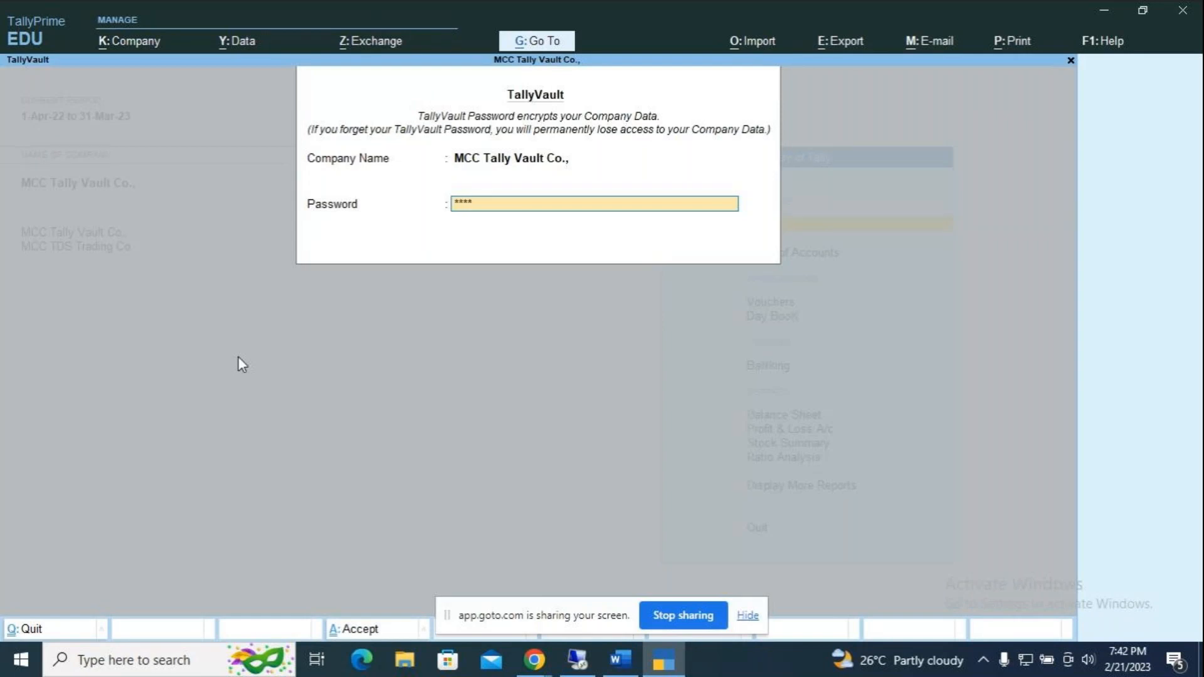
{"action": "key", "text": "Return"}
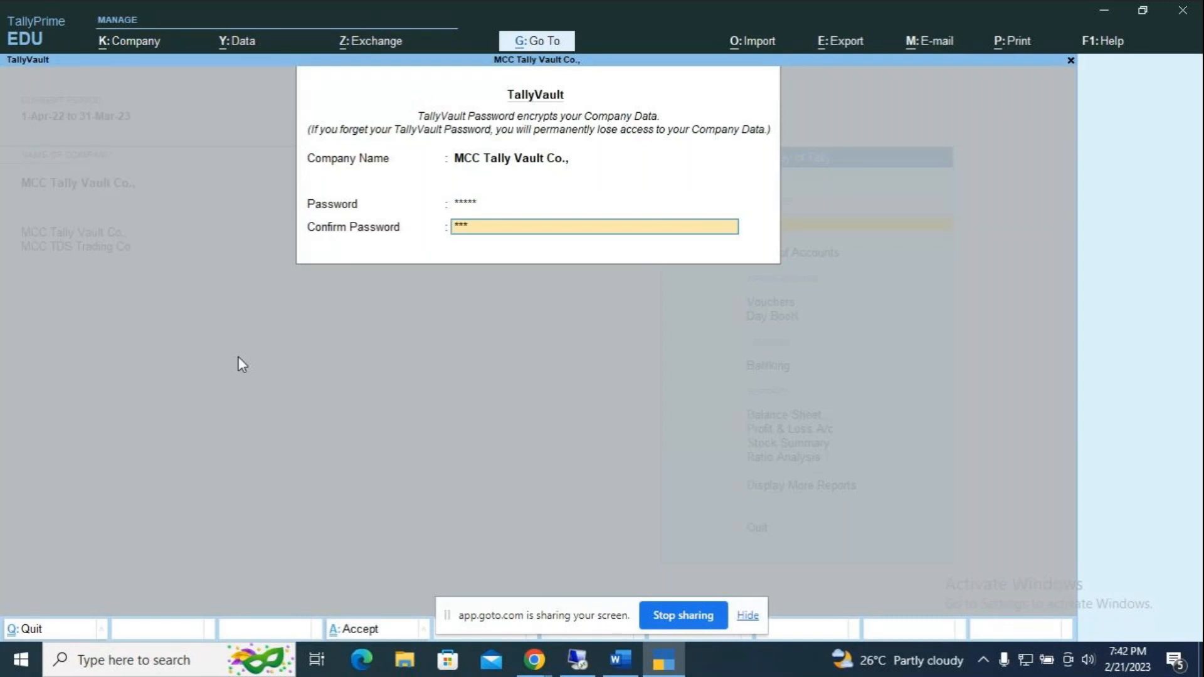
{"action": "key", "text": "Return"}
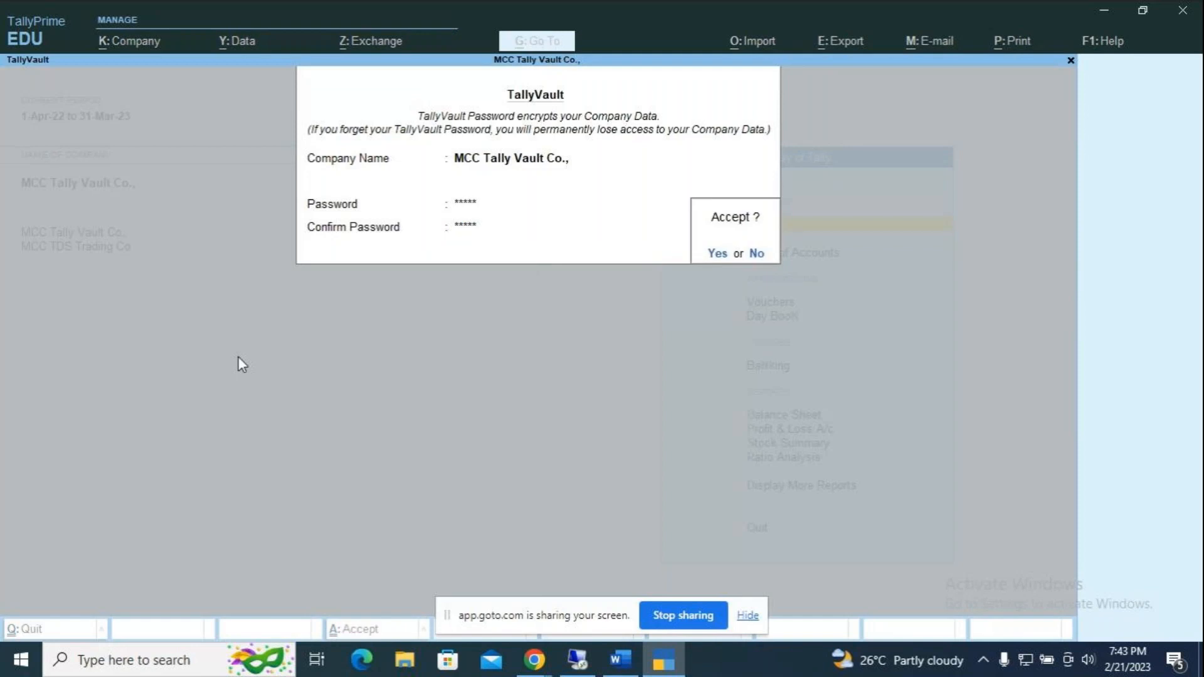
{"action": "key", "text": "Return"}
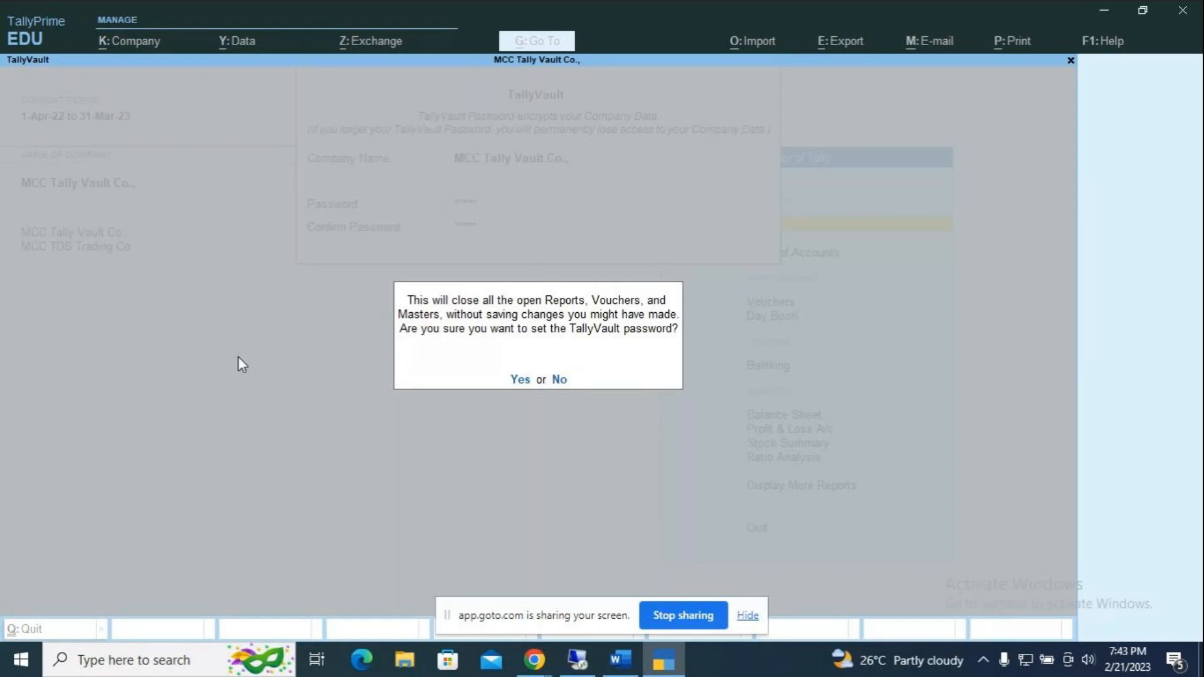
Step: Confirm setting the TallyVault password and decline making a copy of the company
{"action": "key", "text": "y"}
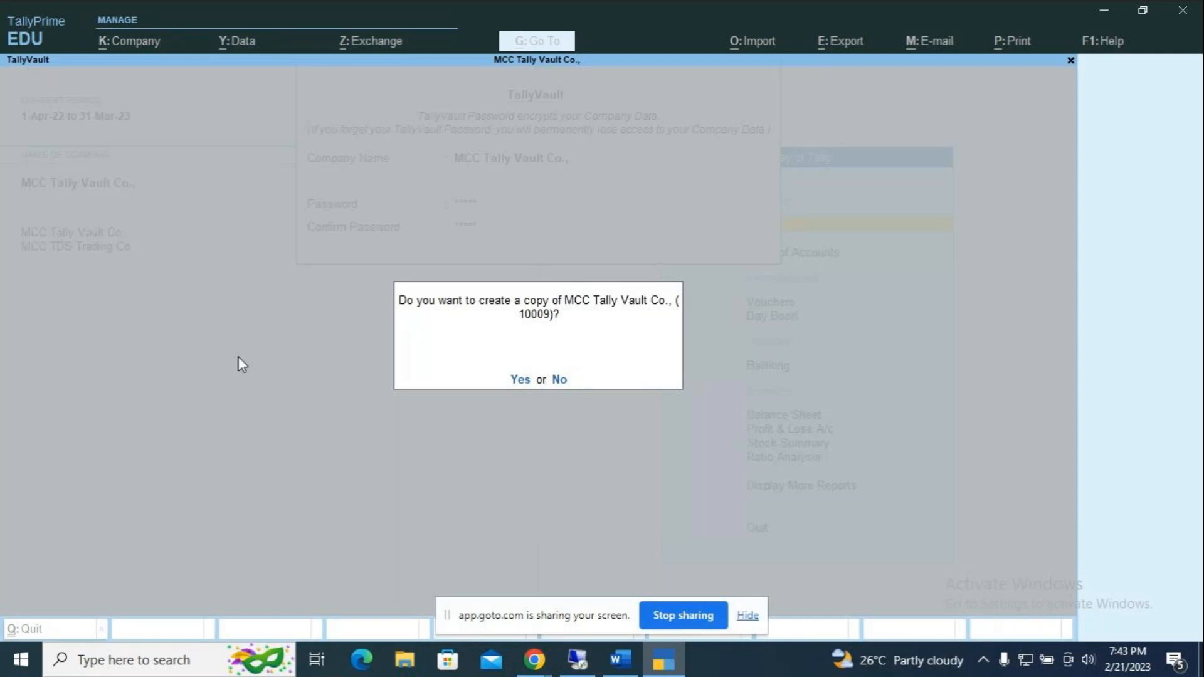
{"action": "left_click", "coordinate": [558, 380]}
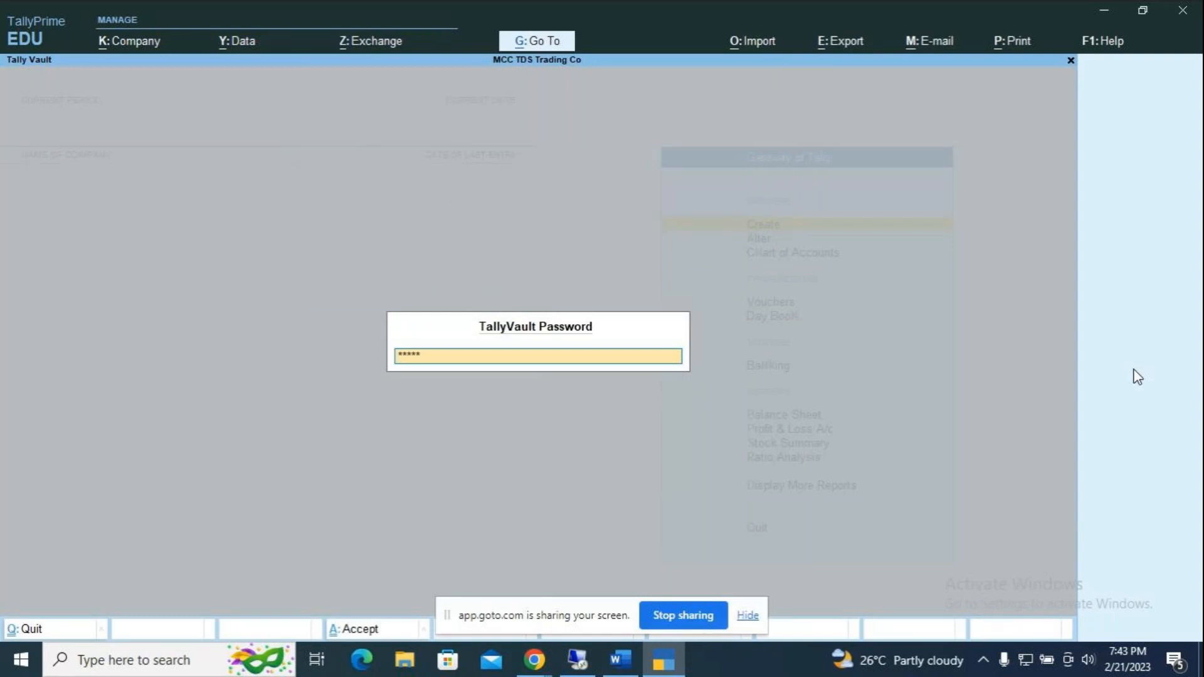
Step: Submit the vault password, shut MCC Tally Vault Co., and open the Select Company list
{"action": "key", "text": "Return"}
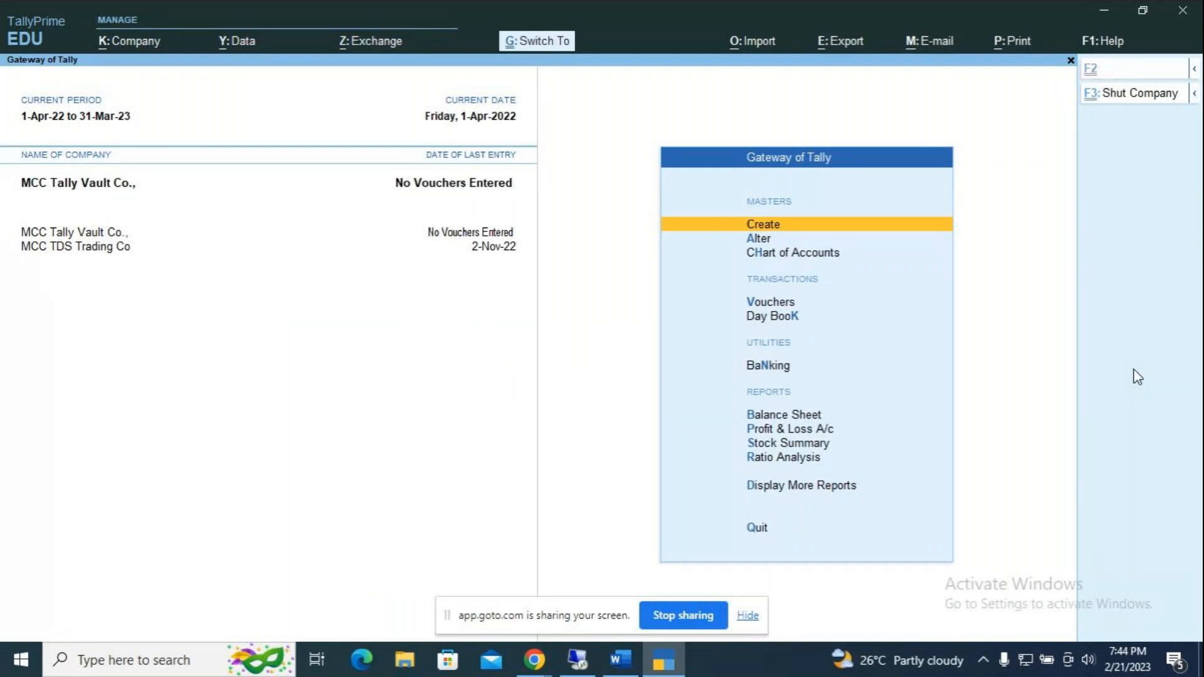
{"action": "key", "text": "alt+F3"}
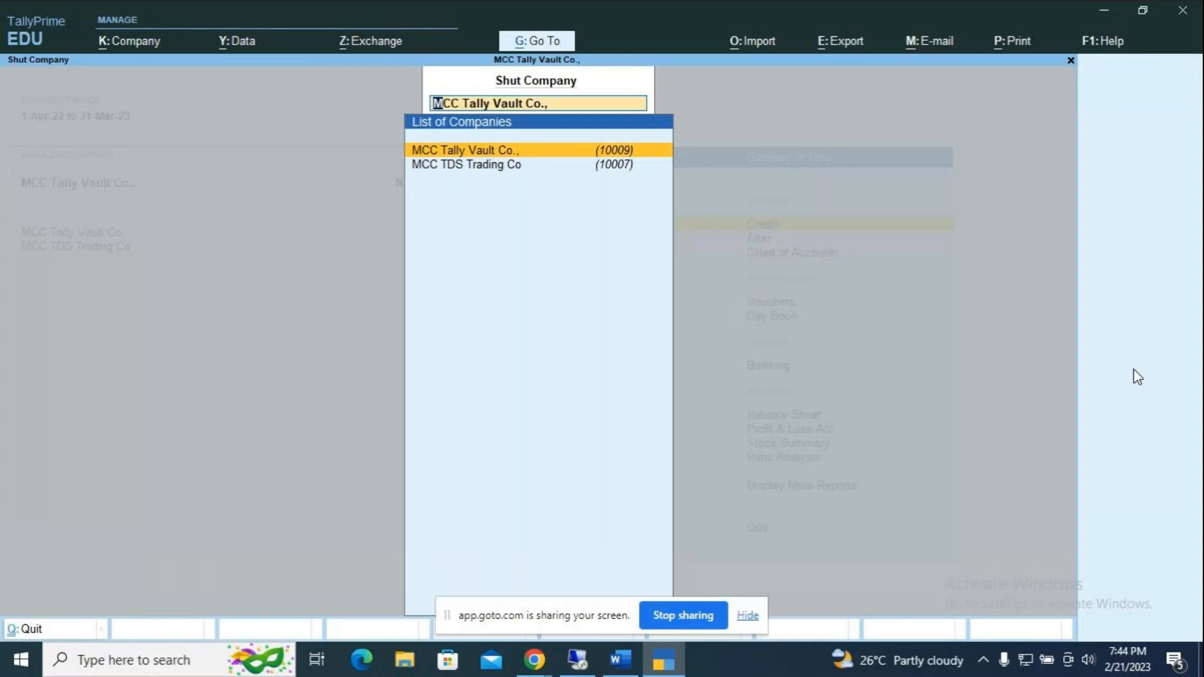
{"action": "key", "text": "Return"}
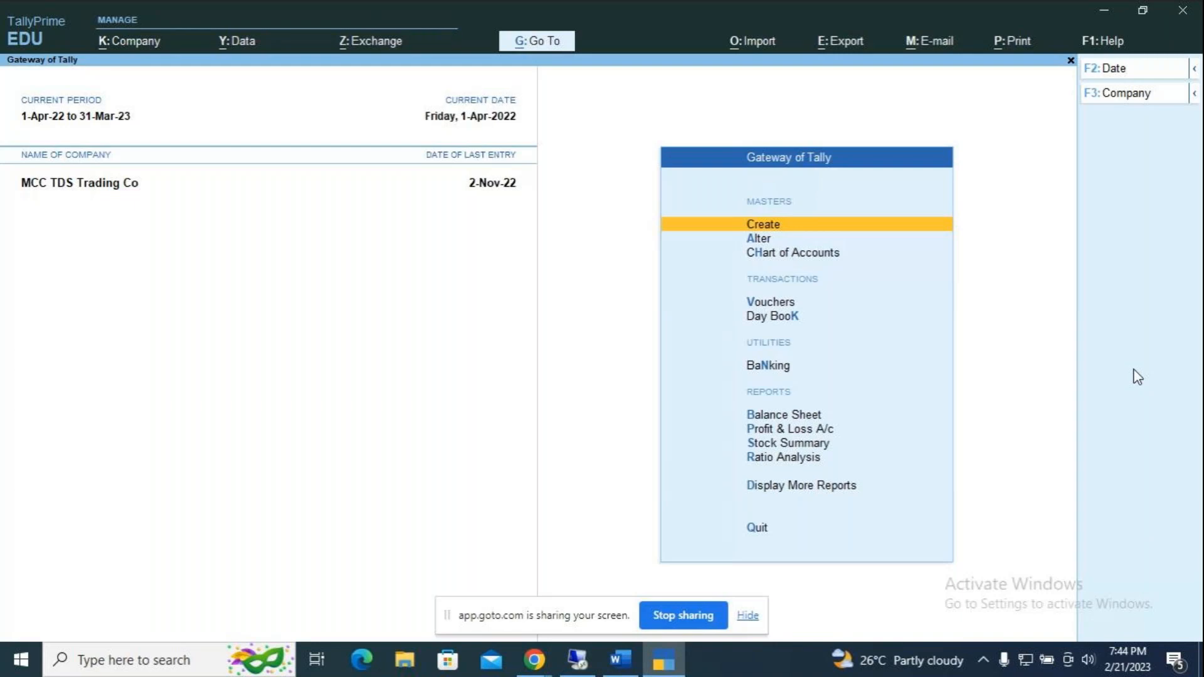
{"action": "key", "text": "alt"}
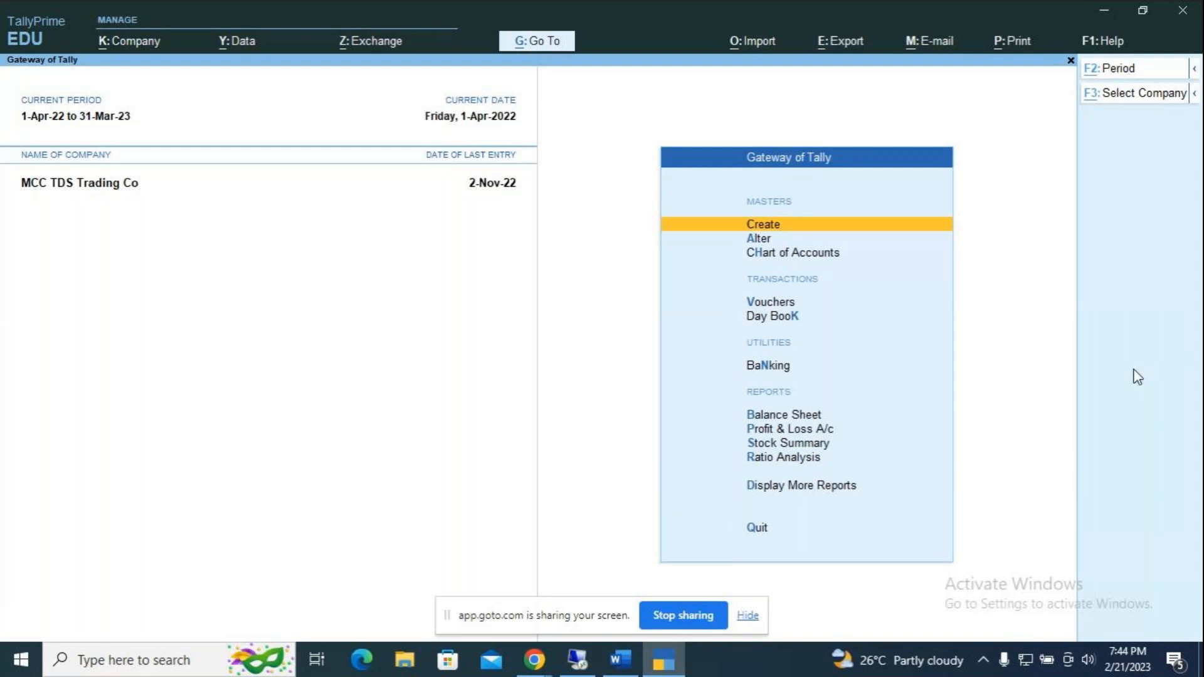
{"action": "key", "text": "alt+F3"}
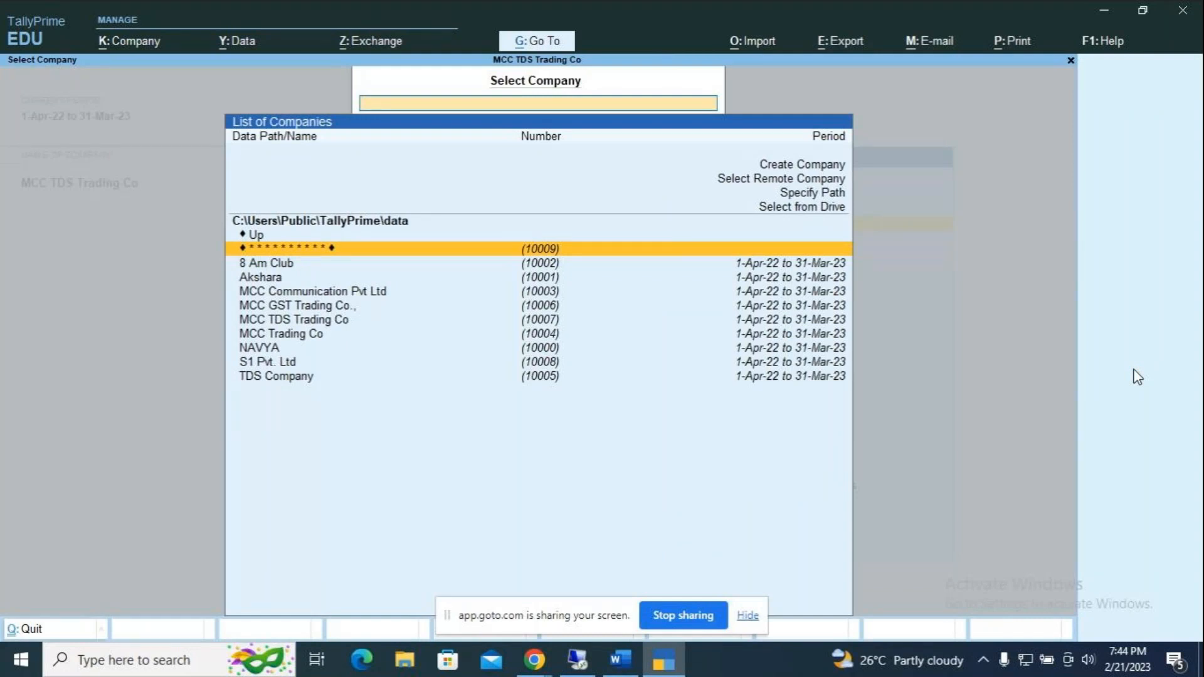
Step: Pick the masked encrypted company (10009) to reach its TallyVault Password prompt
{"action": "key", "text": "Down"}
{"action": "key", "text": "Down"}
{"action": "key", "text": "Down"}
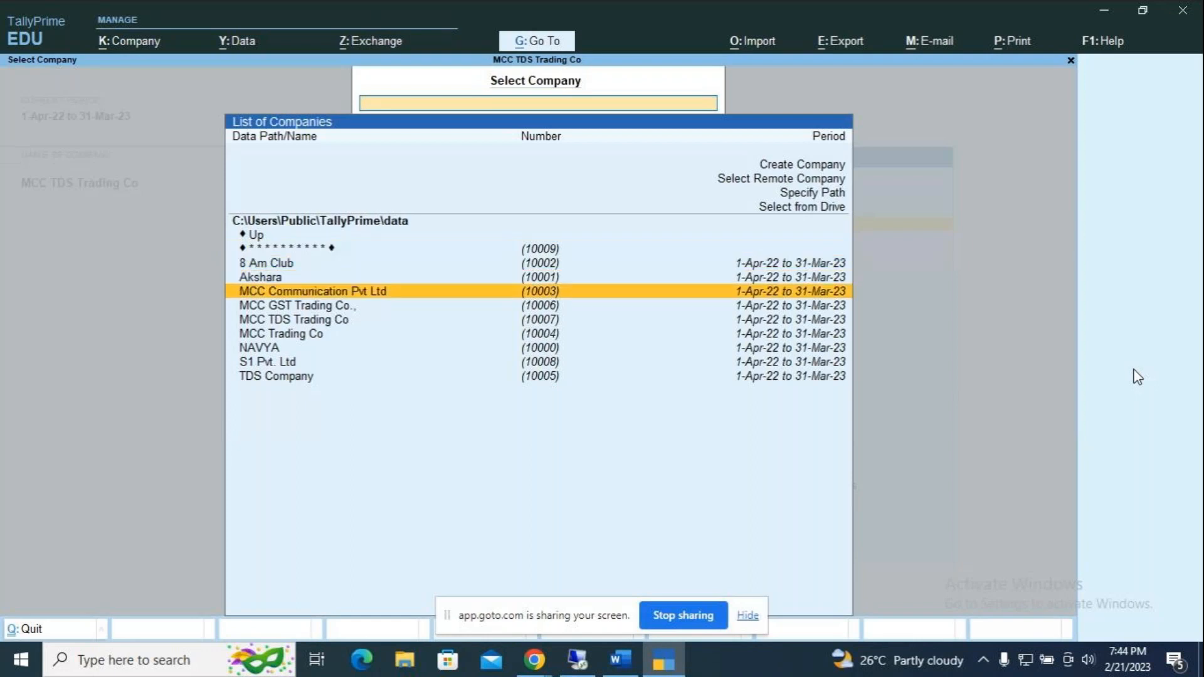
{"action": "key", "text": "Down"}
{"action": "key", "text": "Down"}
{"action": "key", "text": "Down"}
{"action": "key", "text": "Down"}
{"action": "key", "text": "Down"}
{"action": "key", "text": "Down"}
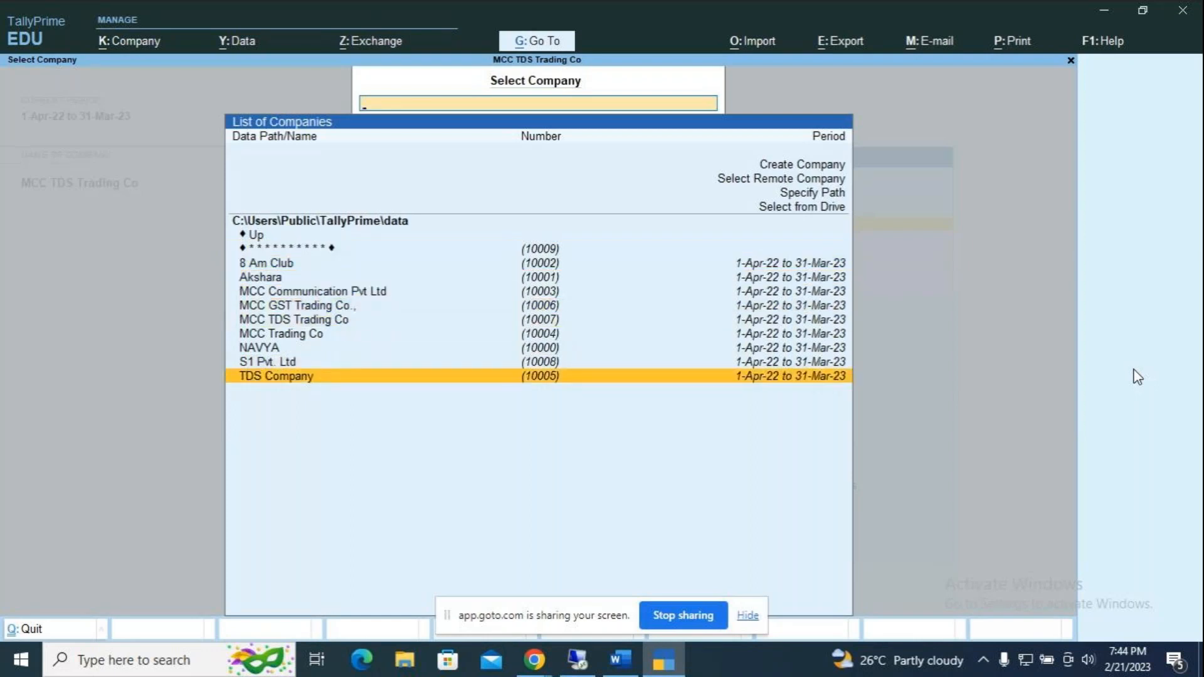
{"action": "key", "text": "Up"}
{"action": "key", "text": "Up"}
{"action": "key", "text": "Up"}
{"action": "key", "text": "Up"}
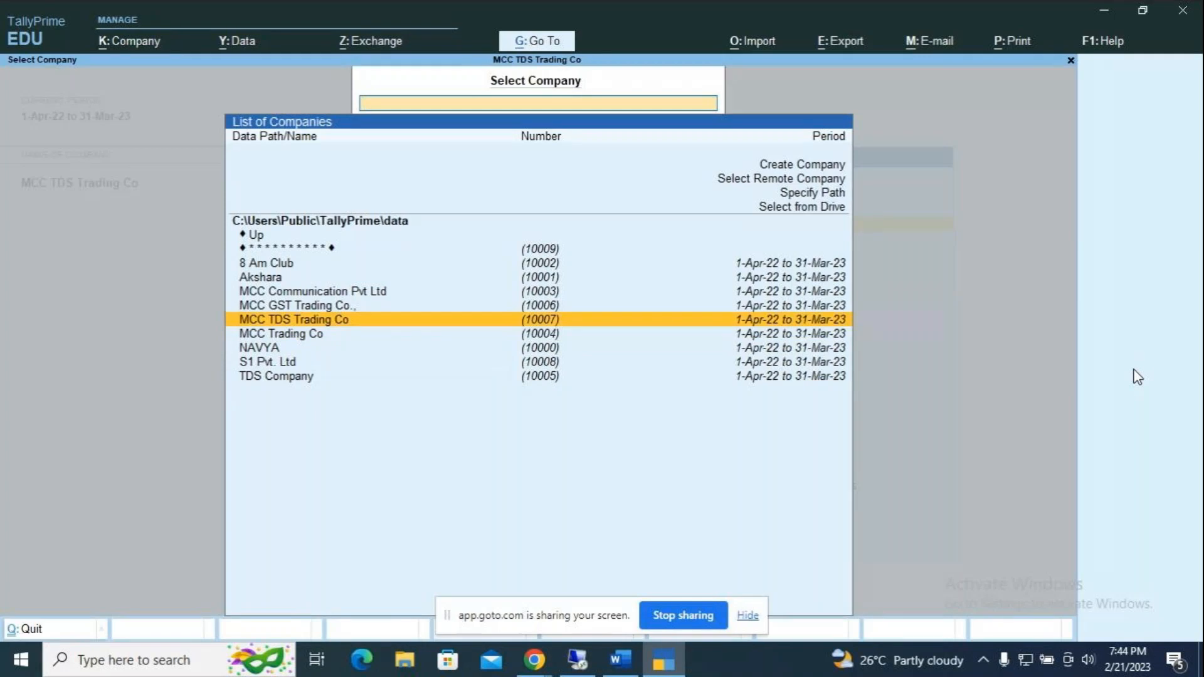
{"action": "key", "text": "Up"}
{"action": "key", "text": "Up"}
{"action": "key", "text": "Up"}
{"action": "key", "text": "Up"}
{"action": "key", "text": "Up"}
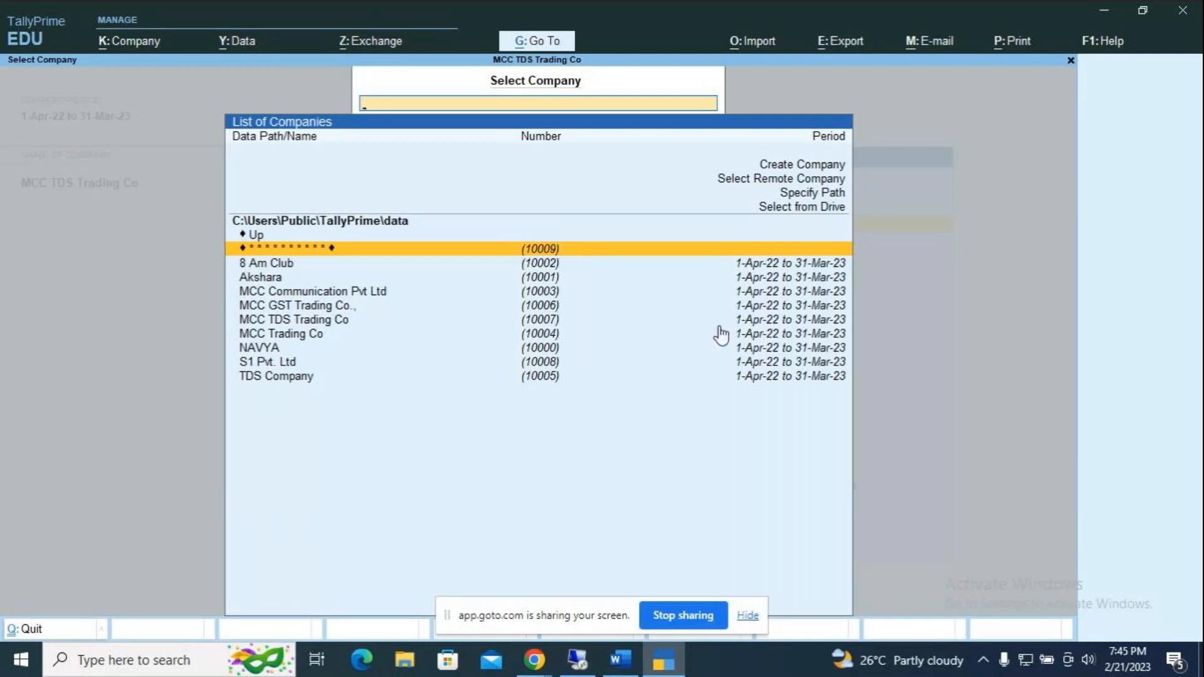
{"action": "key", "text": "Return"}
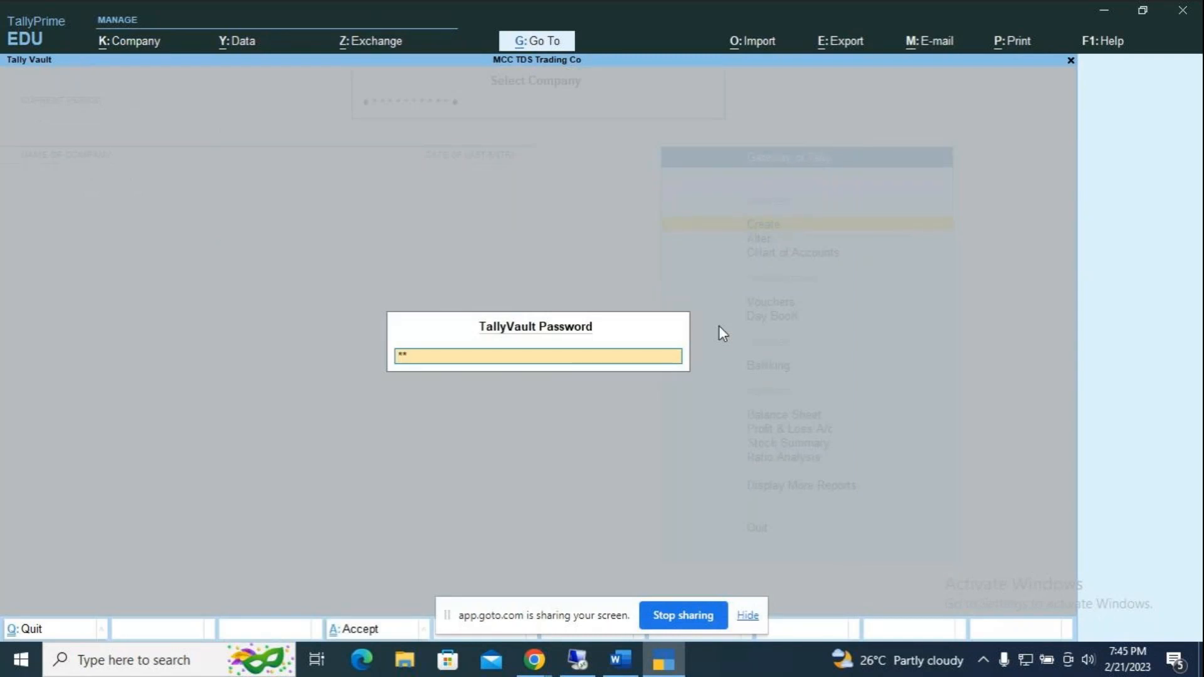
Step: Enter the vault password to unlock and load MCC Tally Vault Co
{"action": "key", "text": "Return"}
{"action": "key", "text": "Return"}
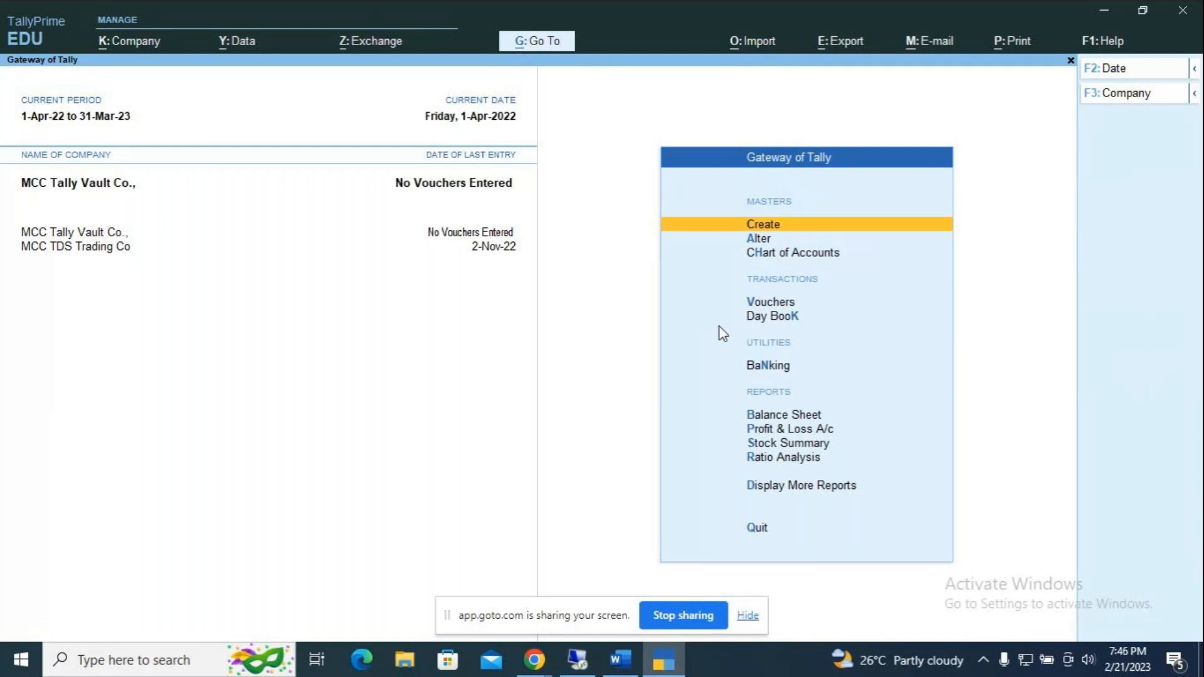
Step: Open the Company menu with Alt+K from the Gateway of Tally
{"action": "key", "text": "alt+k"}
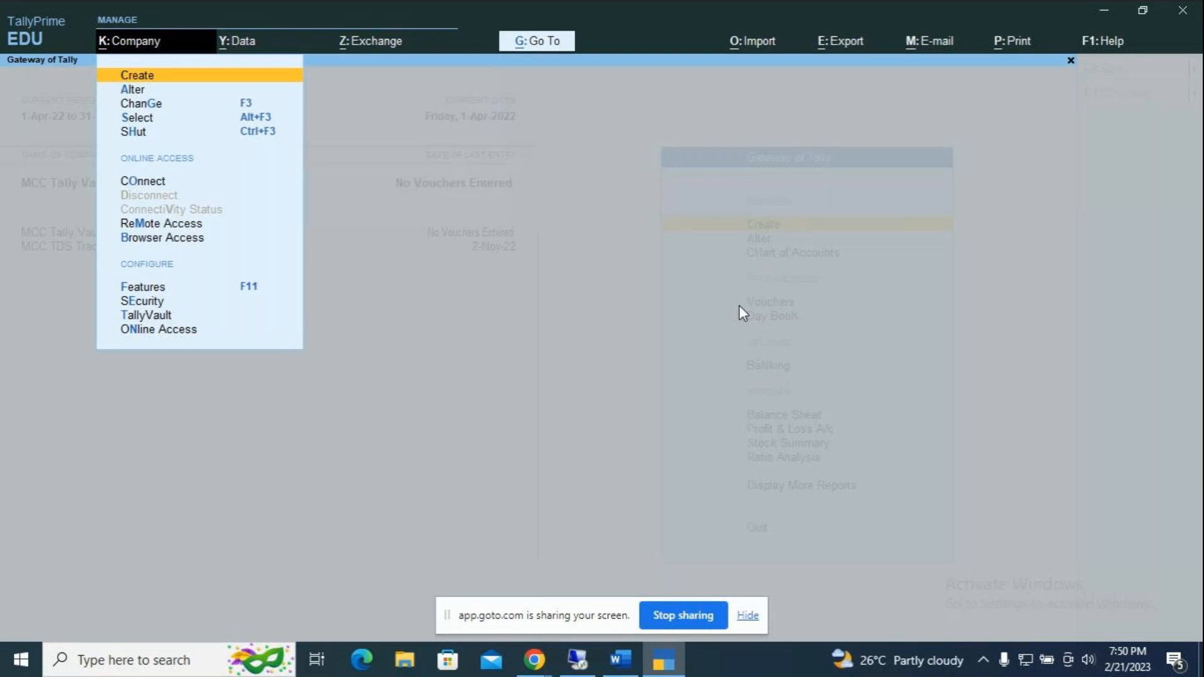
Step: In TallyVault, confirm the current password, leave the new password blank, and accept
{"action": "key", "text": "Down"}
{"action": "key", "text": "Down"}
{"action": "key", "text": "Down"}
{"action": "key", "text": "Down"}
{"action": "key", "text": "Down"}
{"action": "key", "text": "Down"}
{"action": "key", "text": "Down"}
{"action": "key", "text": "Down"}
{"action": "key", "text": "Down"}
{"action": "key", "text": "Down"}
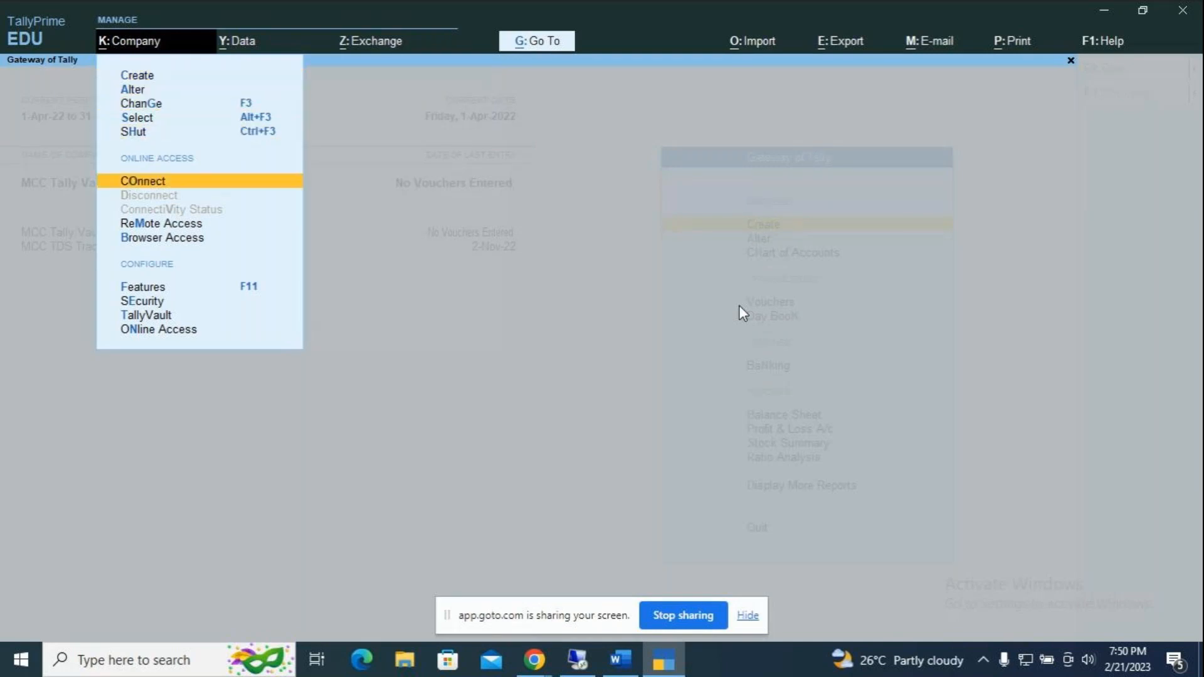
{"action": "key", "text": "Return"}
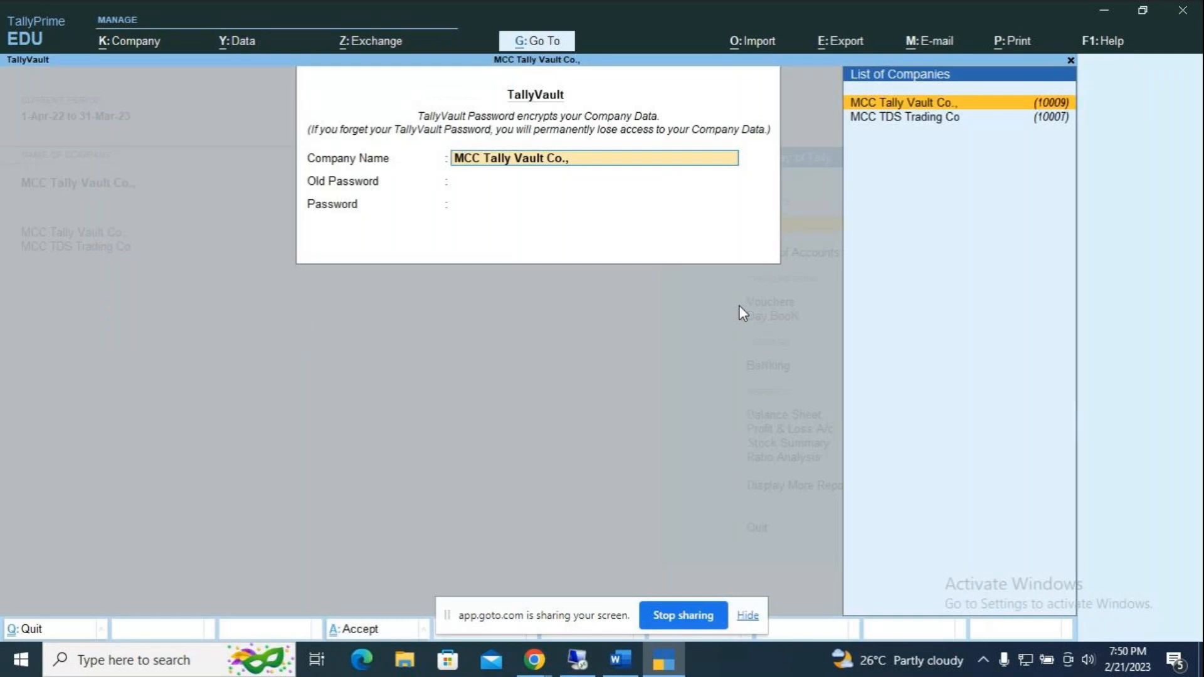
{"action": "key", "text": "Return"}
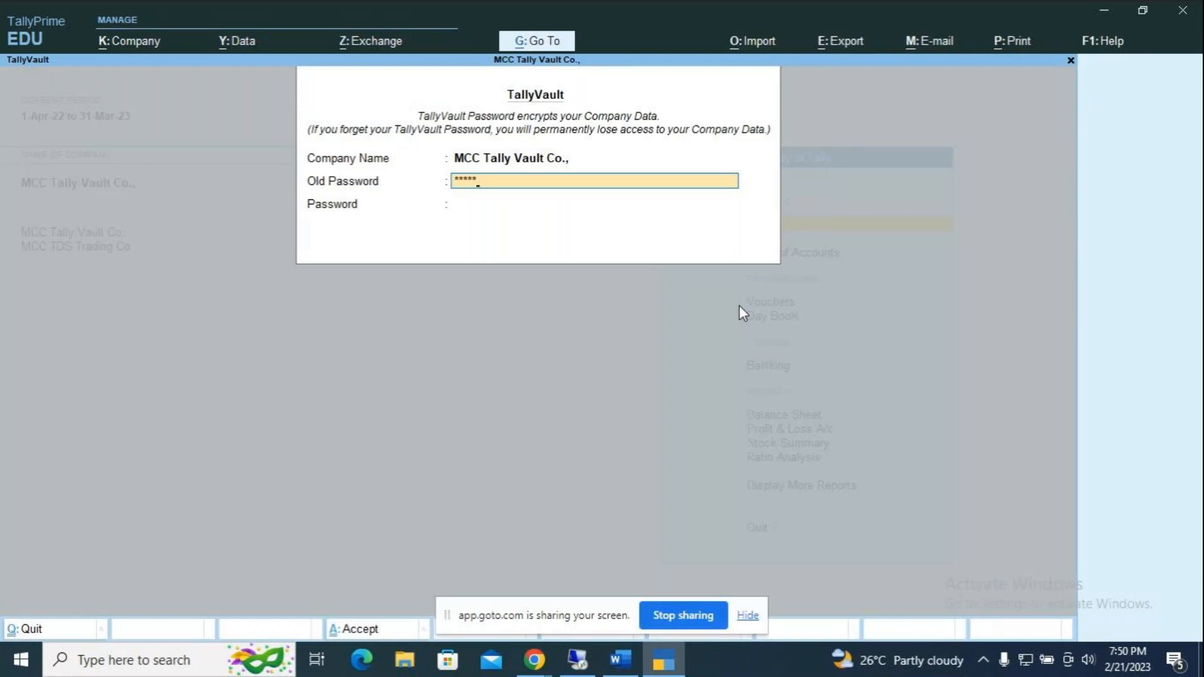
{"action": "key", "text": "Return"}
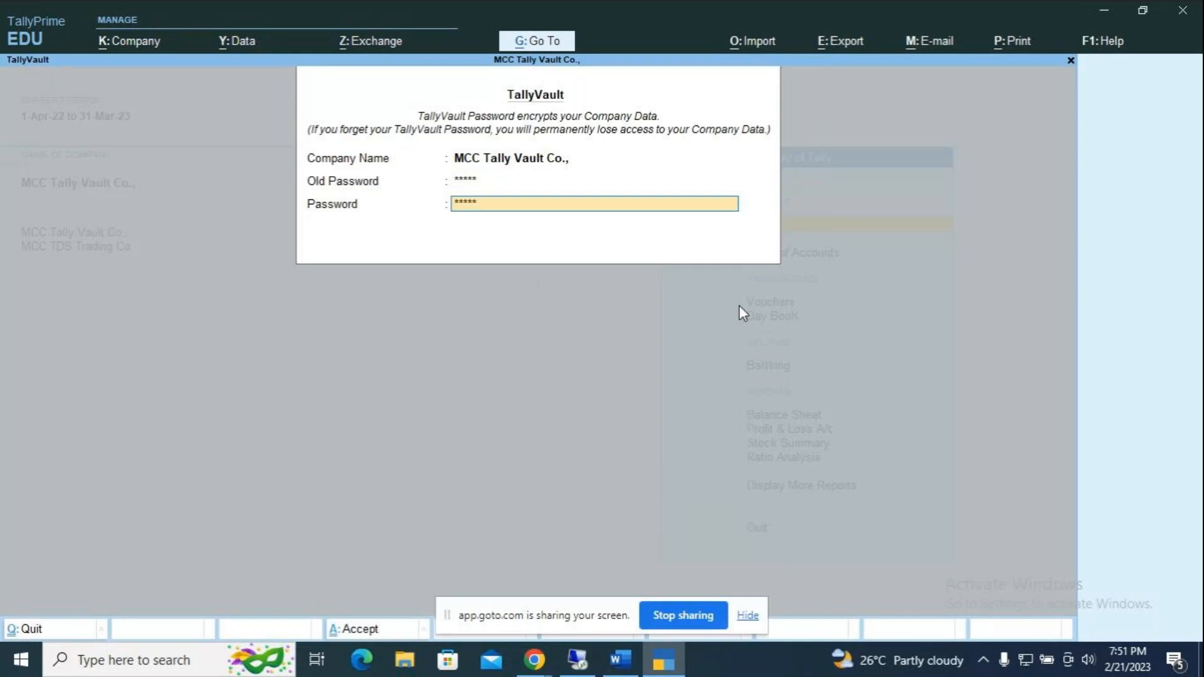
{"action": "key", "text": "Return"}
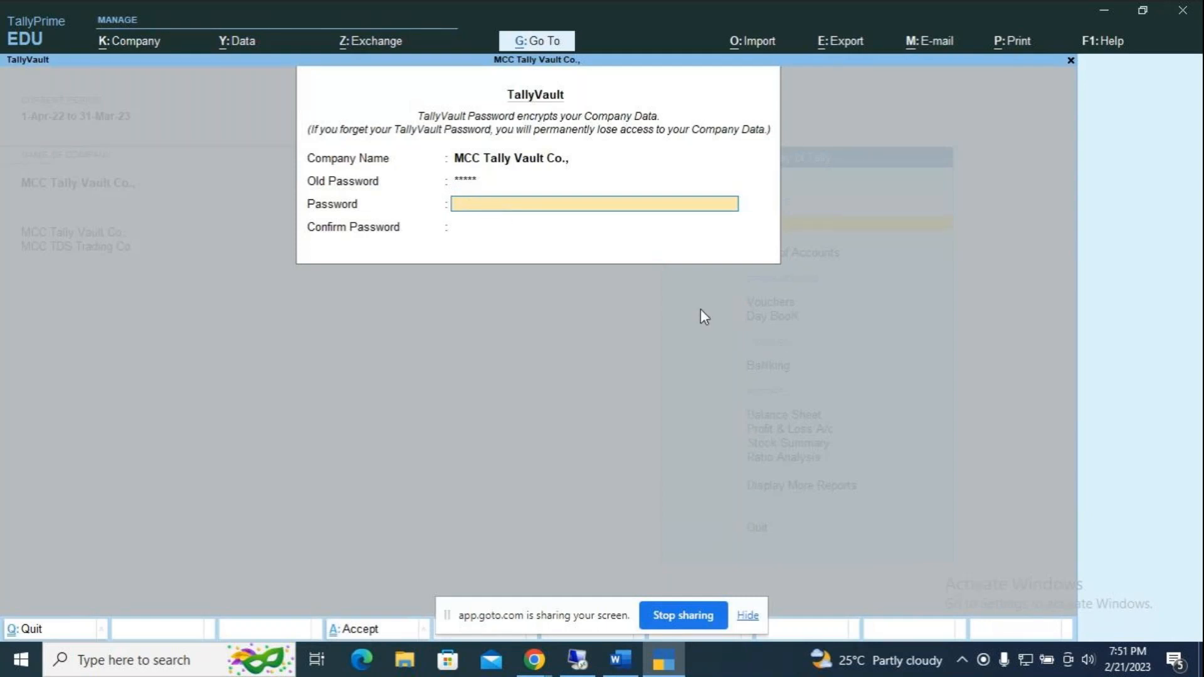
{"action": "key", "text": "Return"}
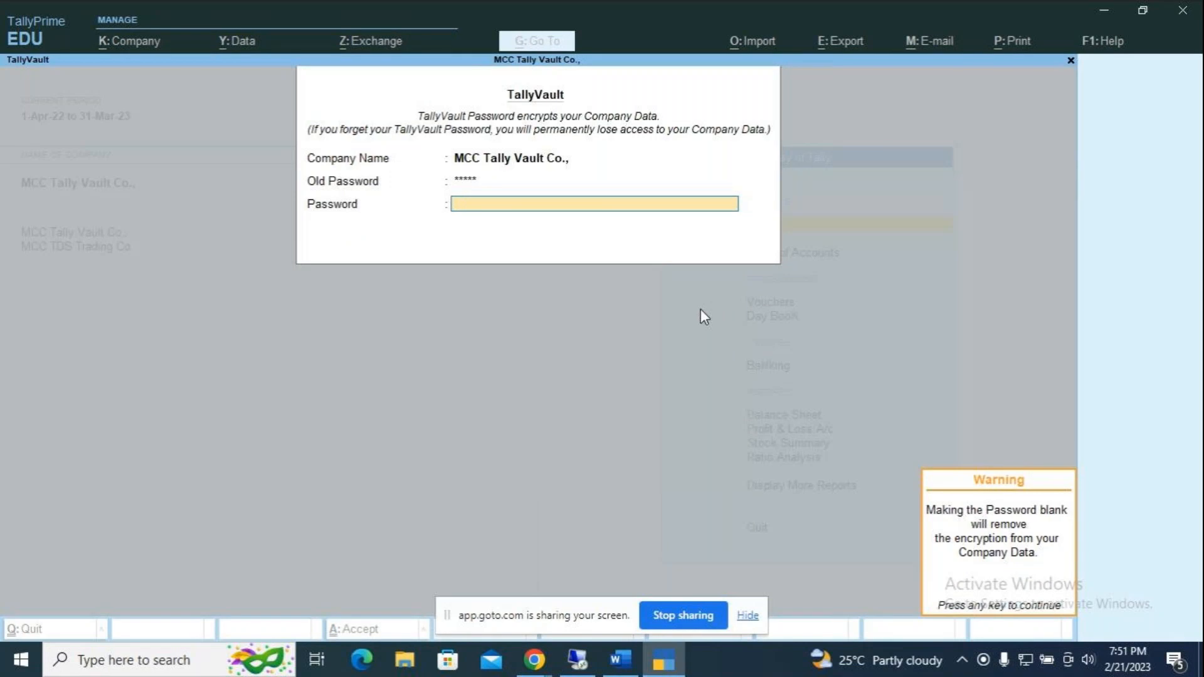
{"action": "key", "text": "Return"}
{"action": "key", "text": "Return"}
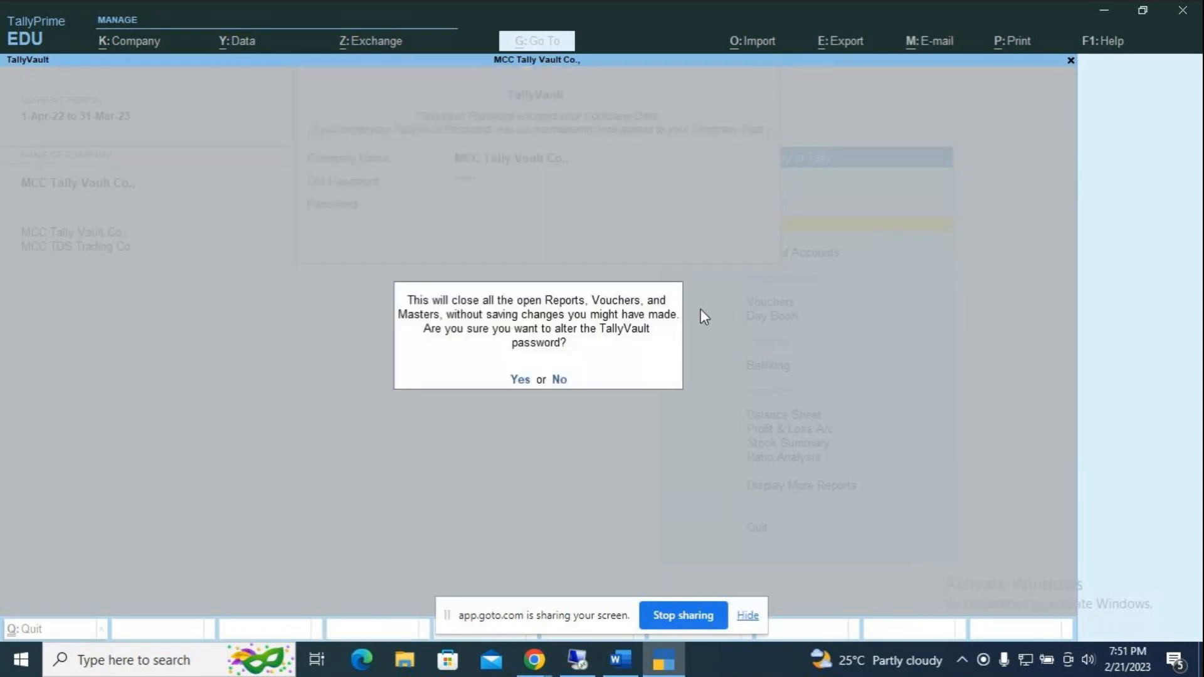
{"action": "key", "text": "Return"}
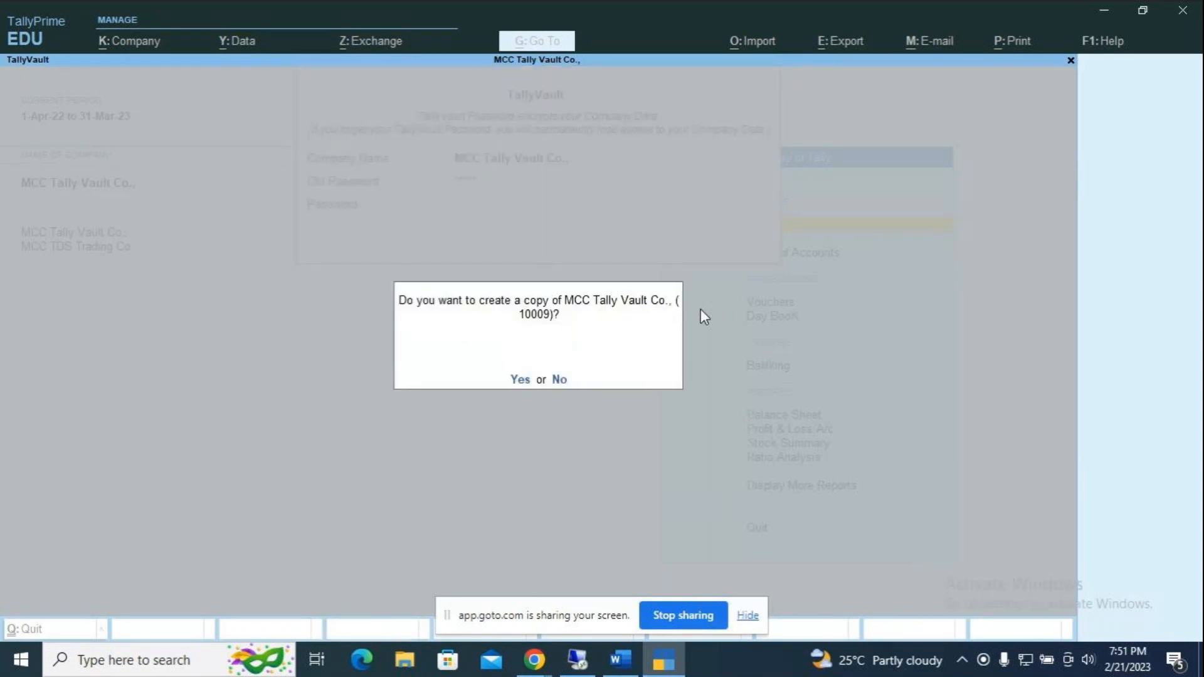
{"action": "key", "text": "Return"}
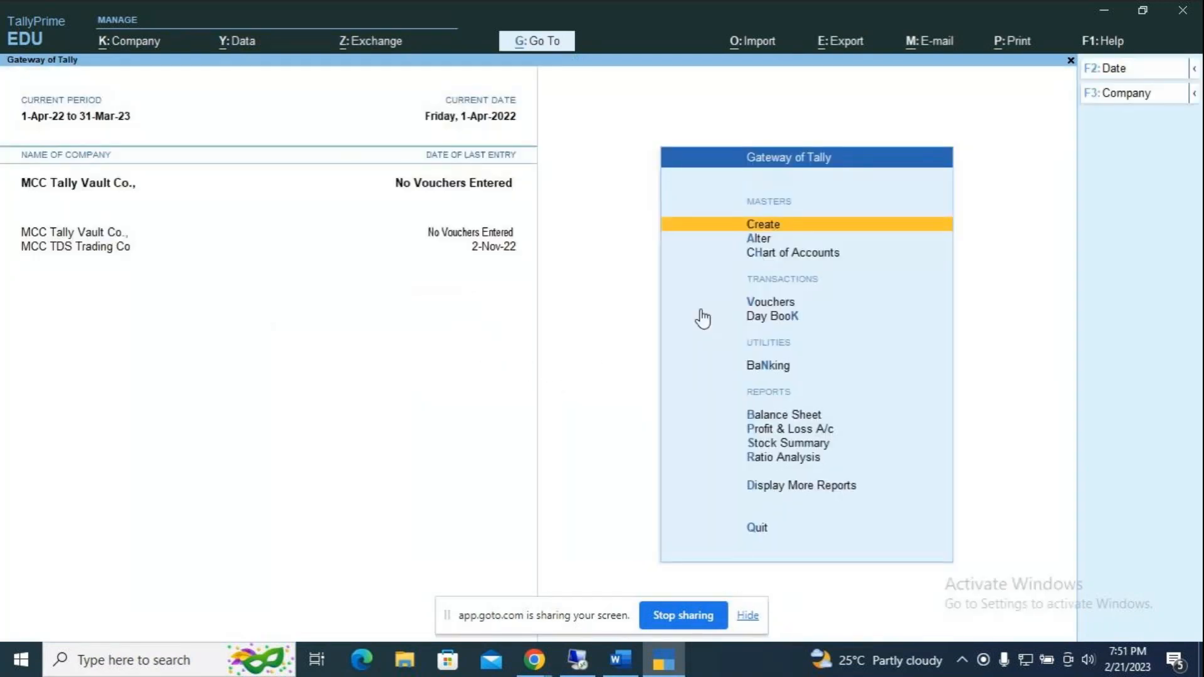
Step: Shut MCC Tally Vault Co., close the company list, and quit TallyPrime
{"action": "key", "text": "ctrl+F3"}
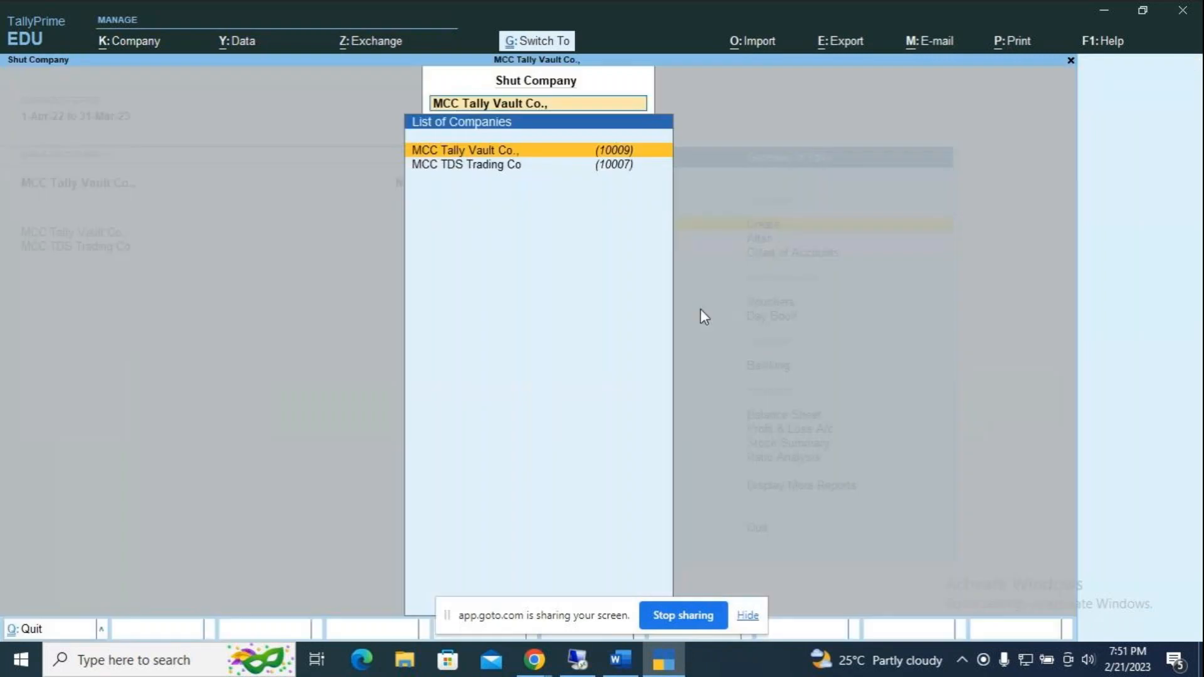
{"action": "key", "text": "Return"}
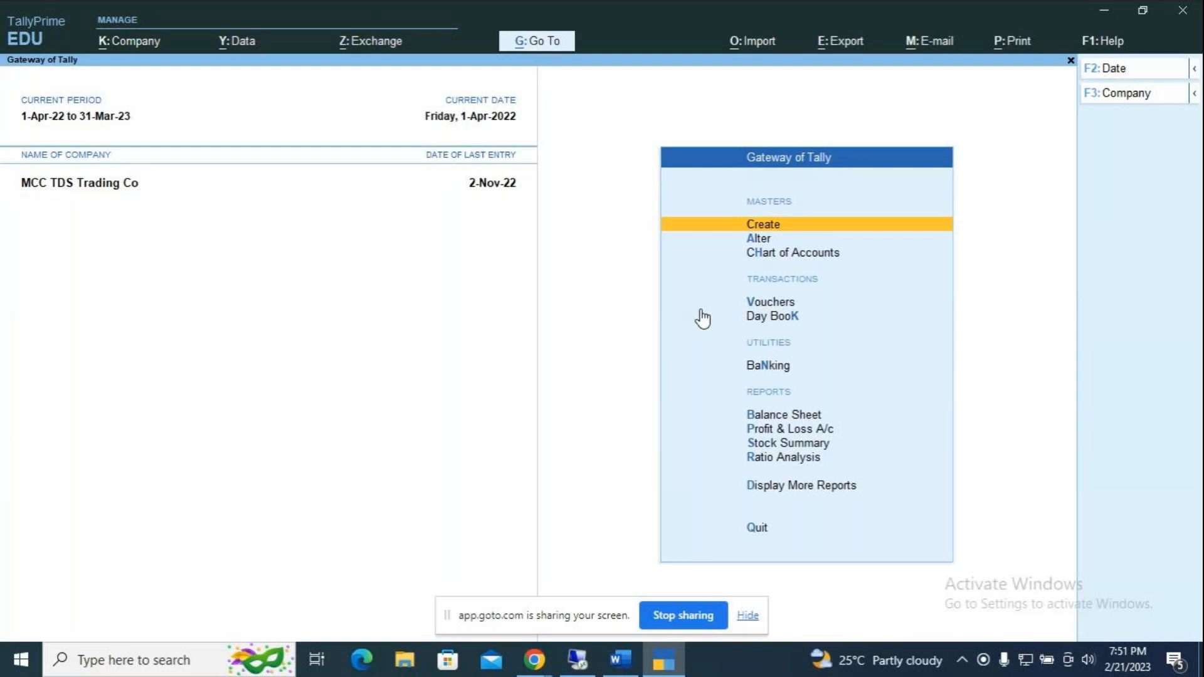
{"action": "key", "text": "alt"}
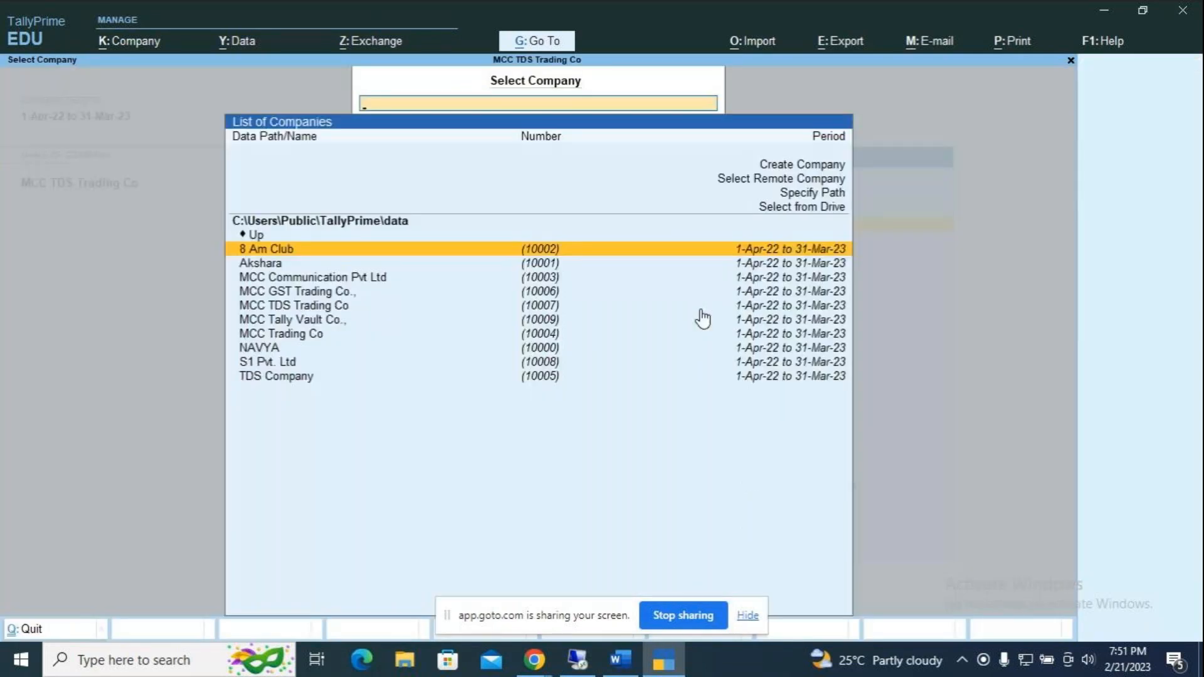
{"action": "key", "text": "Down"}
{"action": "key", "text": "Down"}
{"action": "key", "text": "Down"}
{"action": "key", "text": "Down"}
{"action": "key", "text": "Down"}
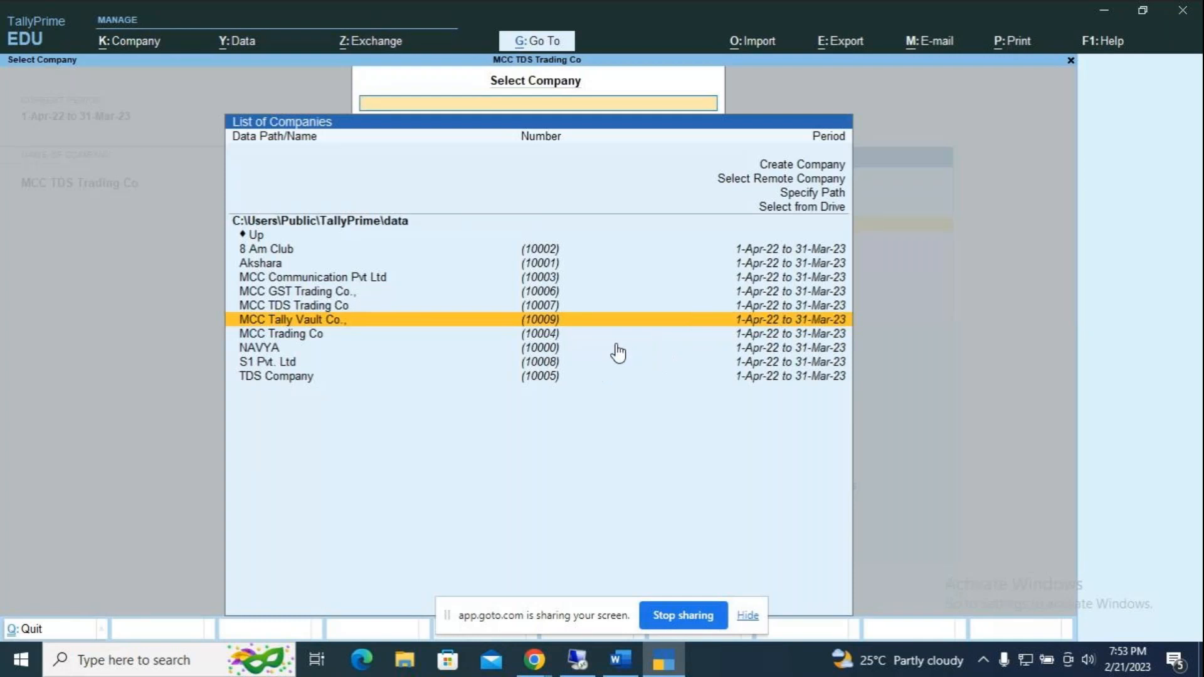
{"action": "key", "text": "Escape"}
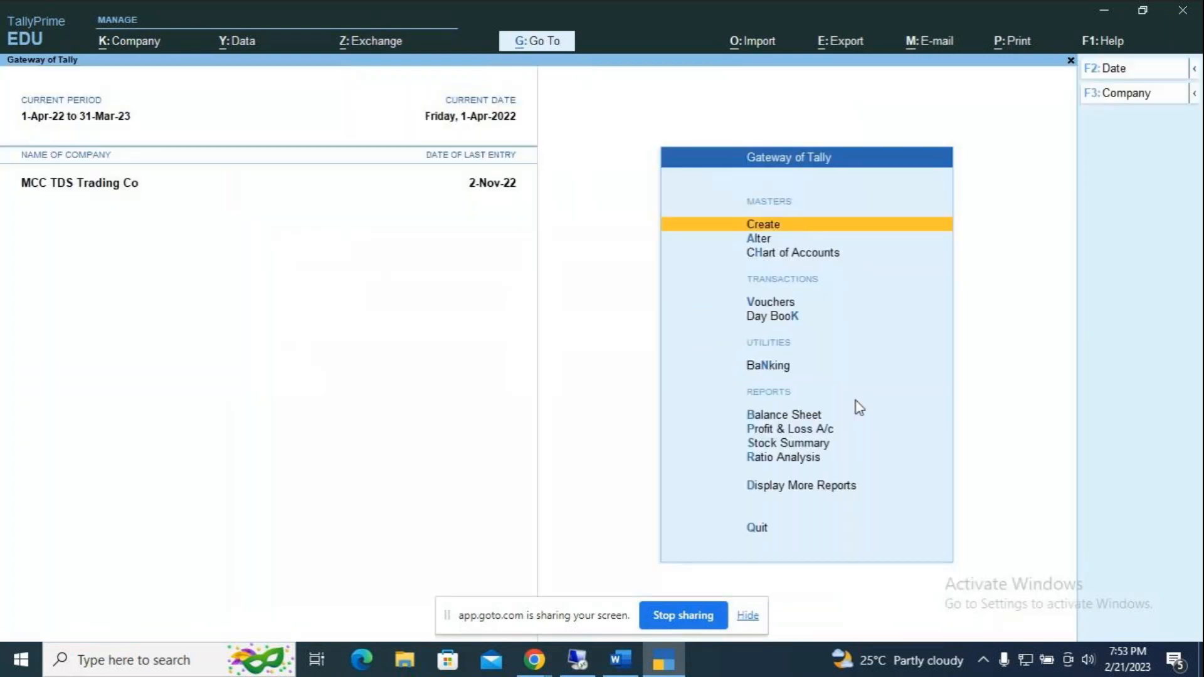
{"action": "key", "text": "Escape"}
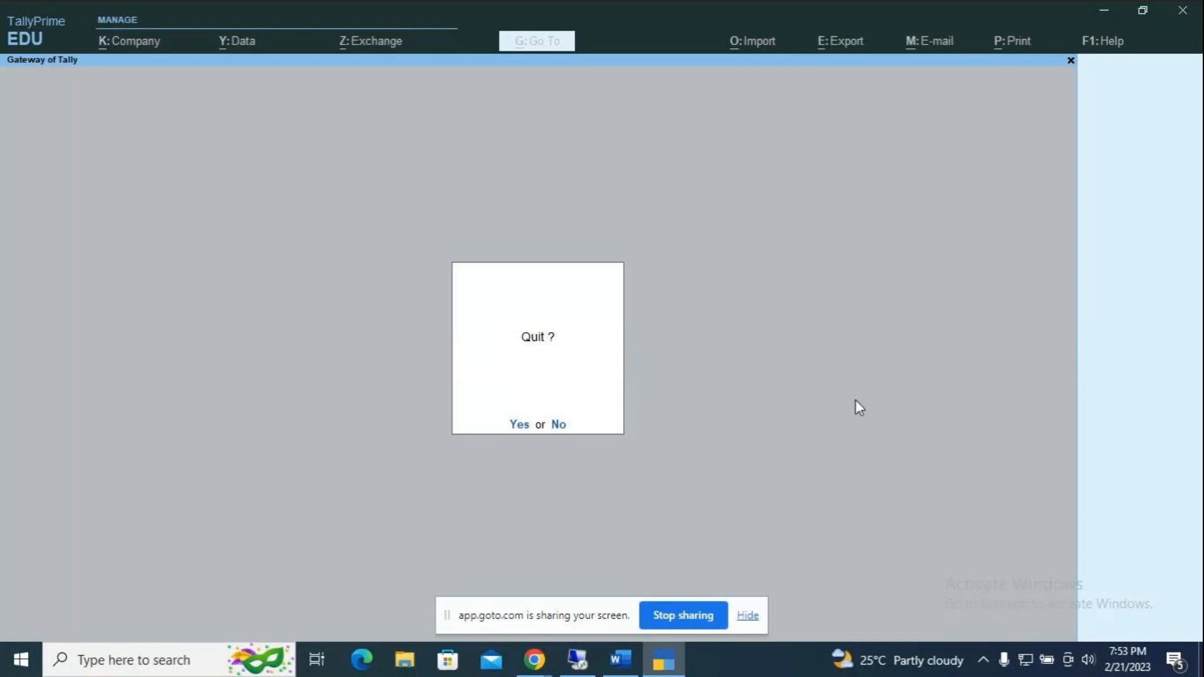
{"action": "key", "text": "Return"}
Step: Close Microsoft Word and begin leaving the GoTo meeting session in Chrome
{"action": "left_click", "coordinate": [1179, 19]}
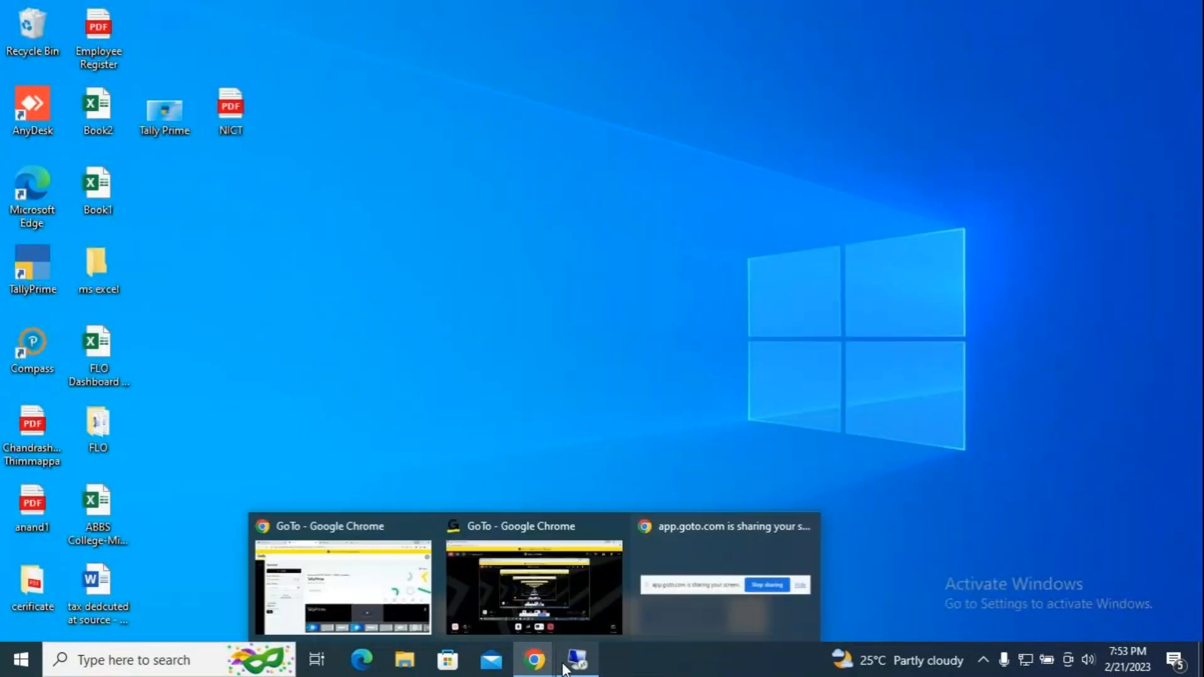
{"action": "mouse_move", "coordinate": [546, 661]}
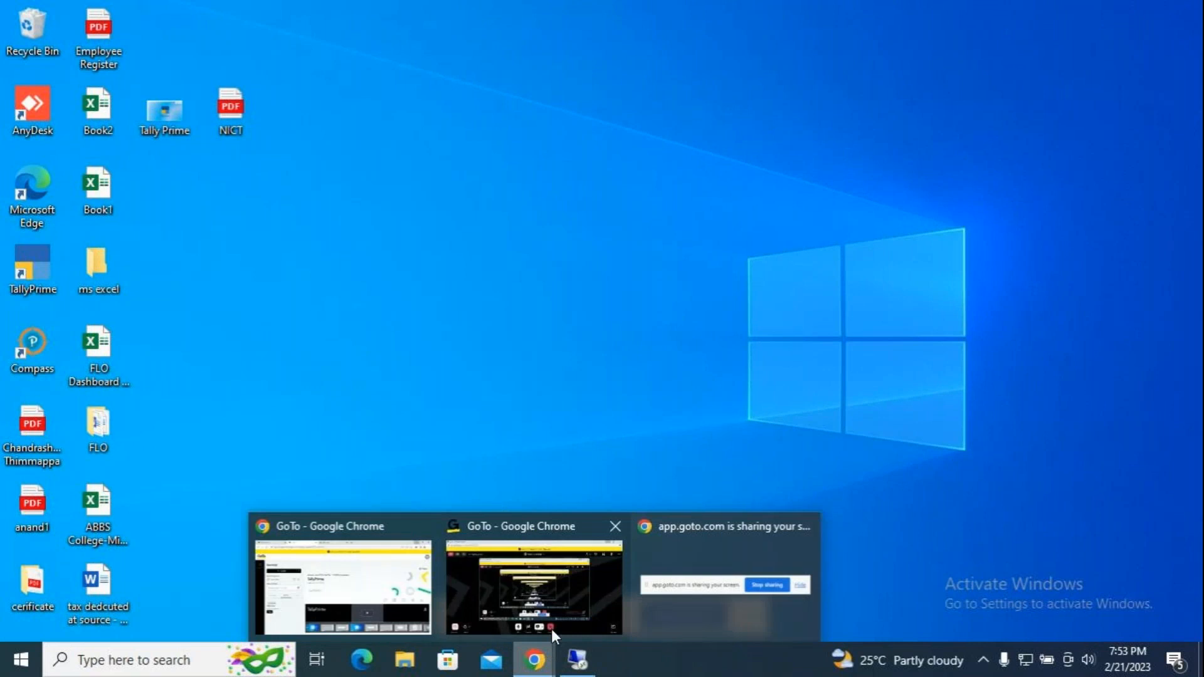
{"action": "left_click", "coordinate": [585, 585]}
{"action": "left_click", "coordinate": [710, 586]}
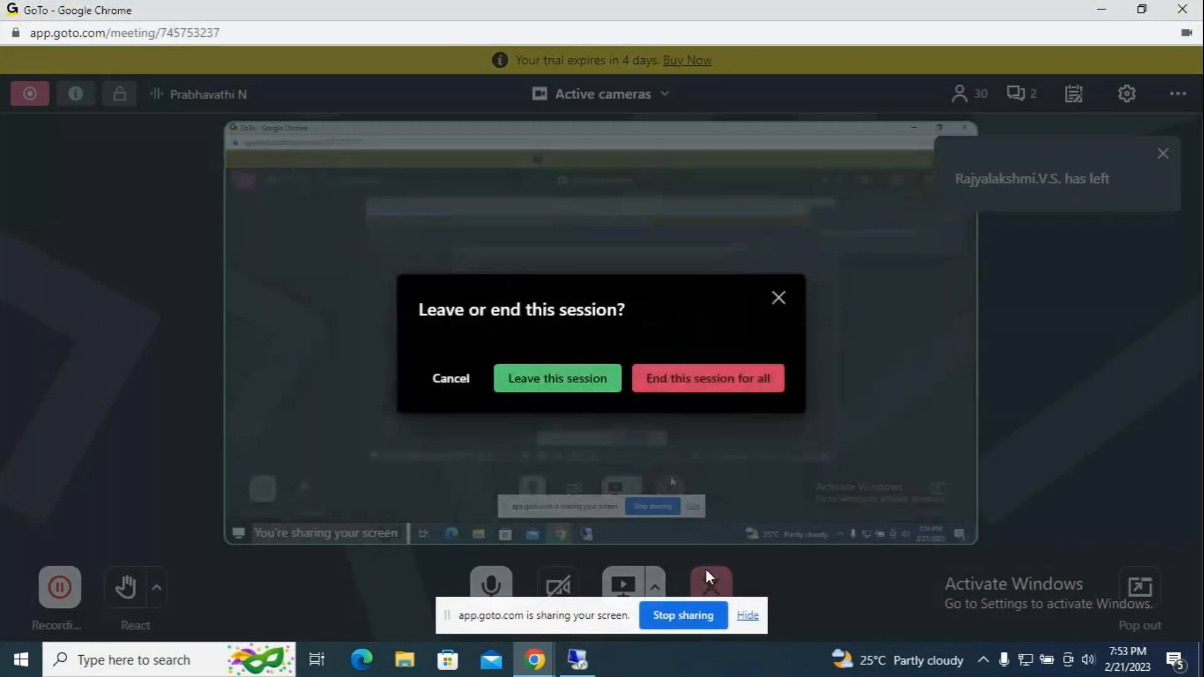